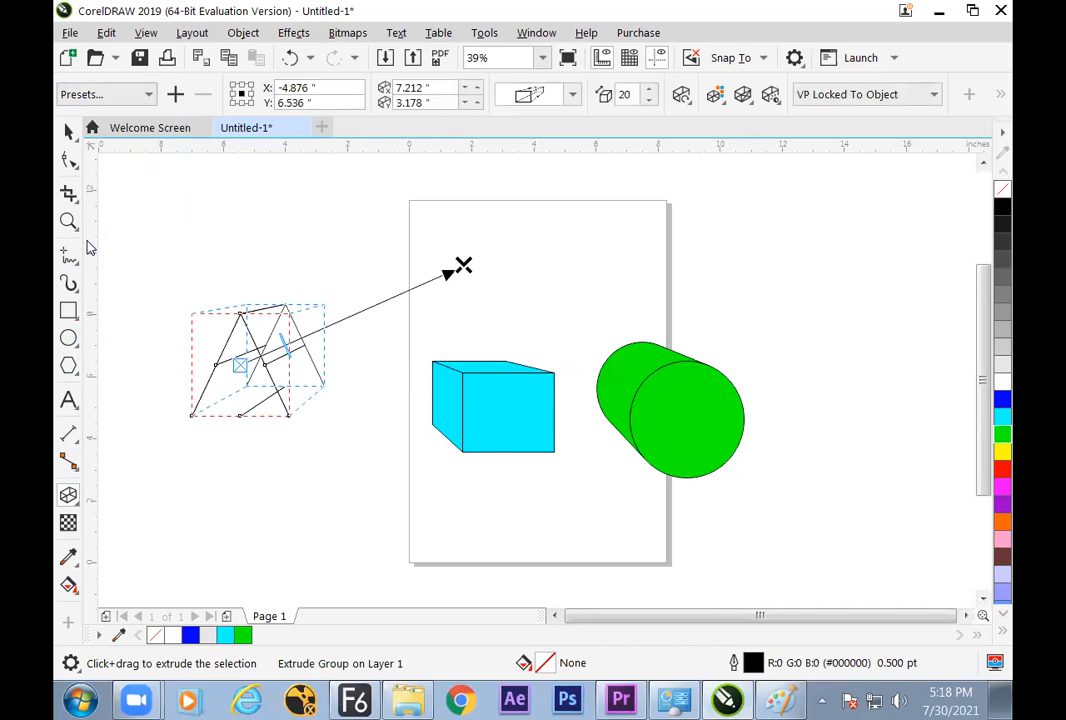
- Fill the extruded triangle beside the page with green and deselect it
left_click(1003, 420)
left_click(1003, 432)
left_click(68, 131)
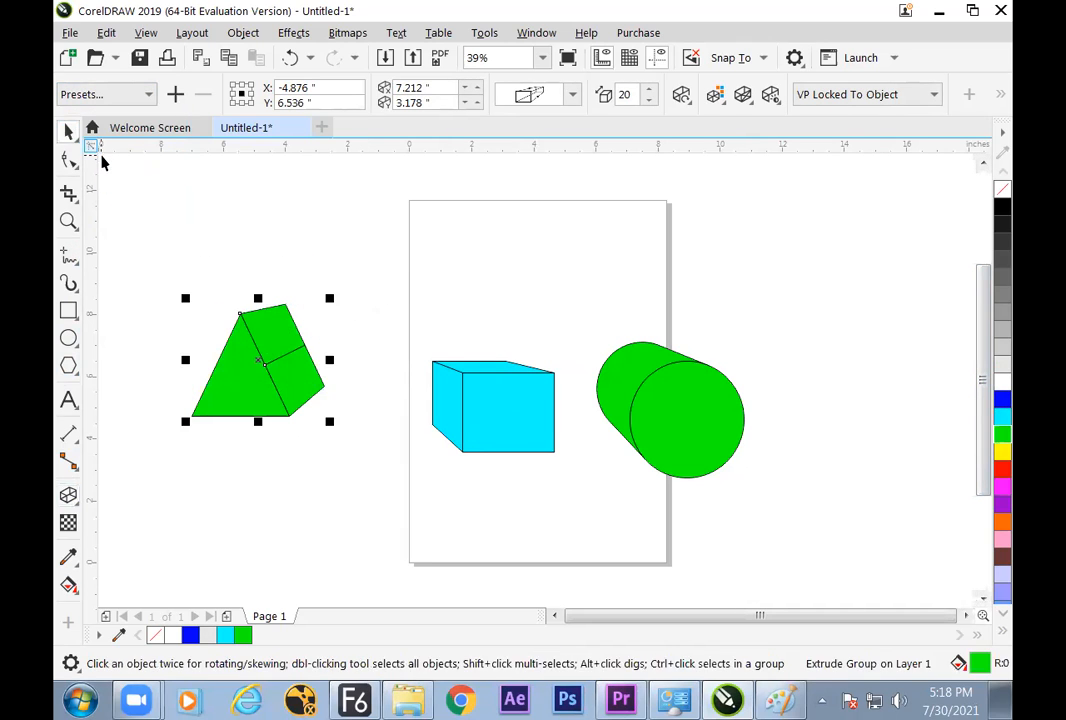
left_click(265, 531)
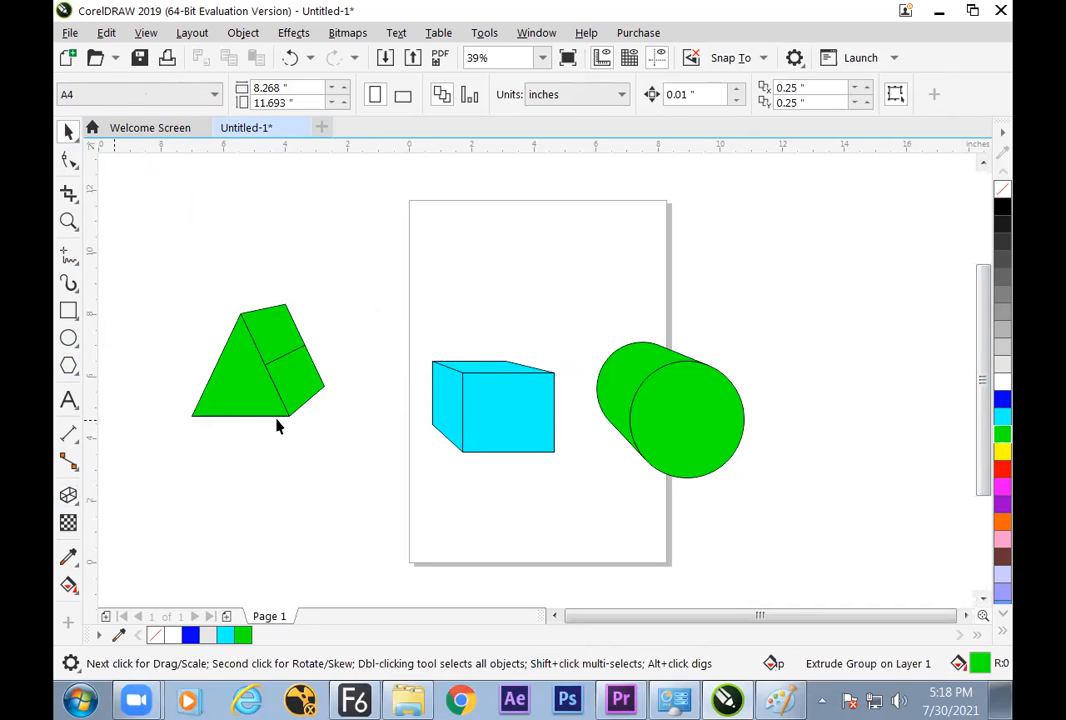
- Set the front polygon of the green extruded triangle to 7 sides
left_click(259, 393)
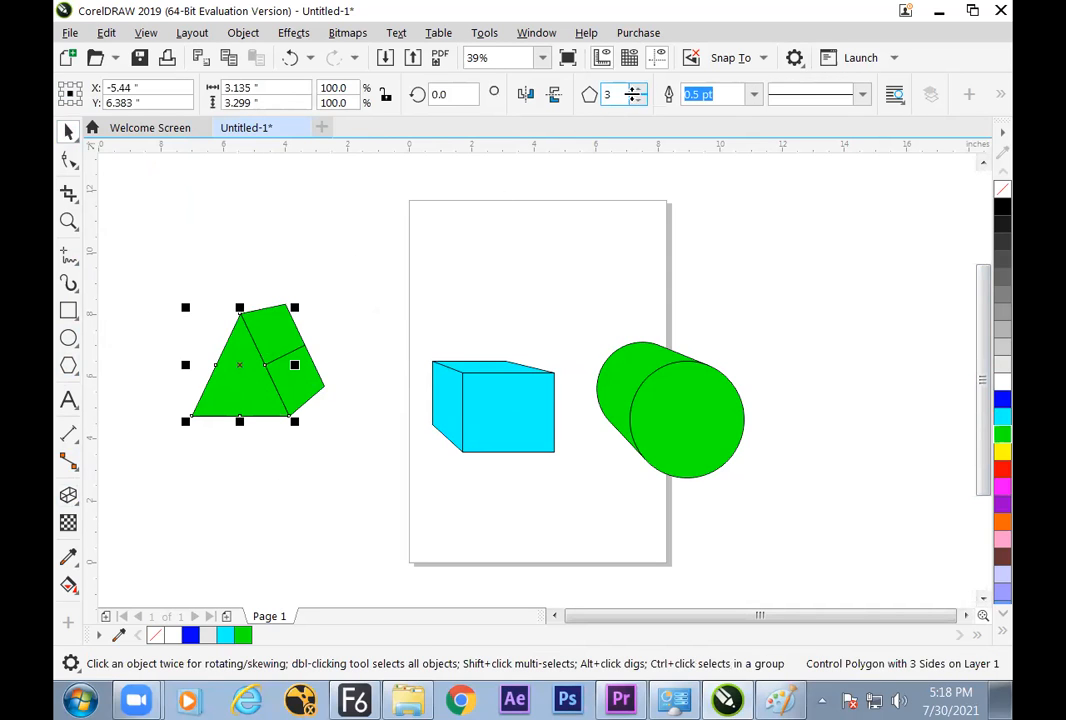
left_click(639, 89)
left_click(639, 89)
left_click(639, 89)
left_click(639, 90)
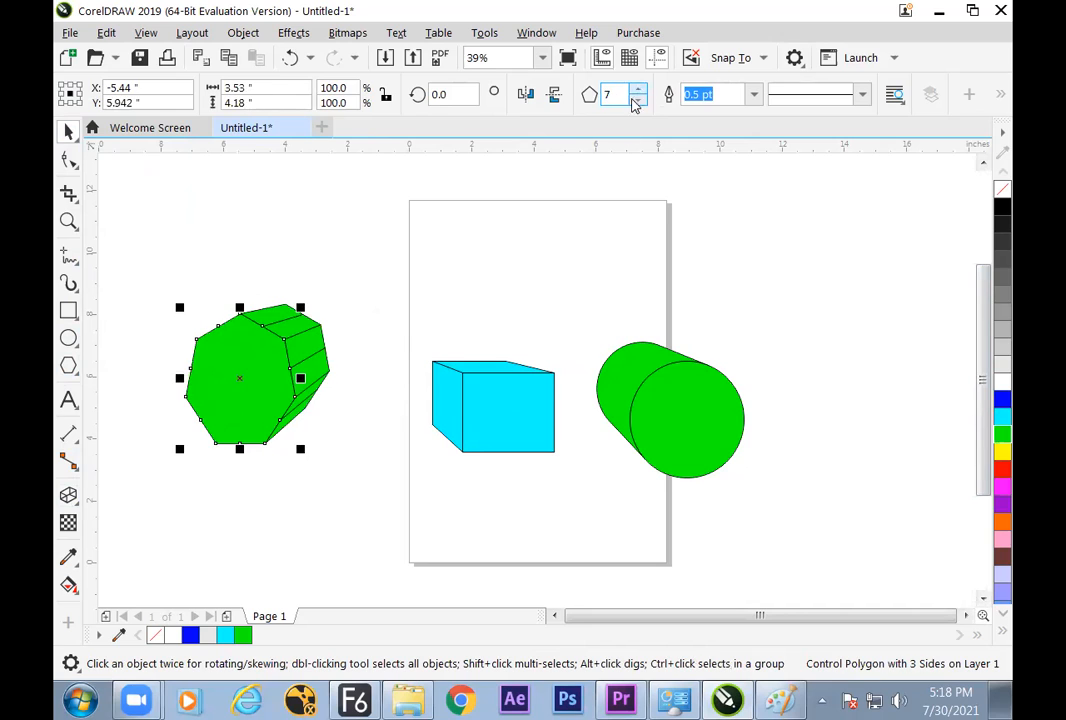
left_click(547, 293)
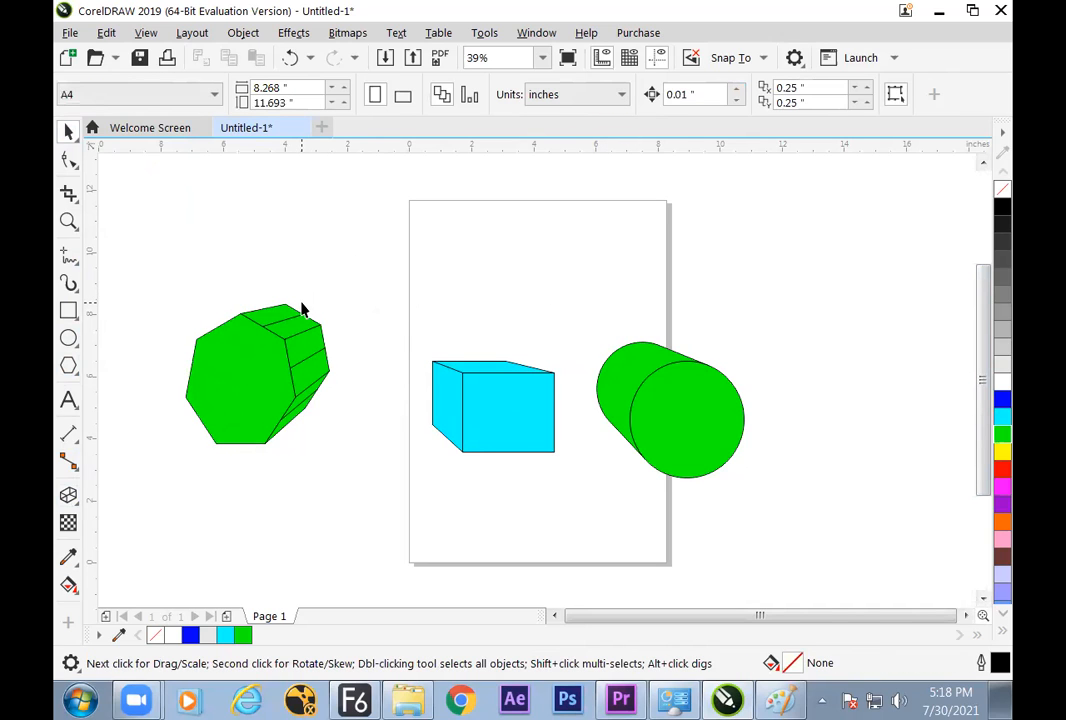
- Move the extruded heptagon, the cyan box and the green cylinder slightly downward, one after another
left_click(210, 398)
left_click_drag(499, 400, 507, 446)
left_click_drag(727, 418, 752, 458)
left_click(653, 285)
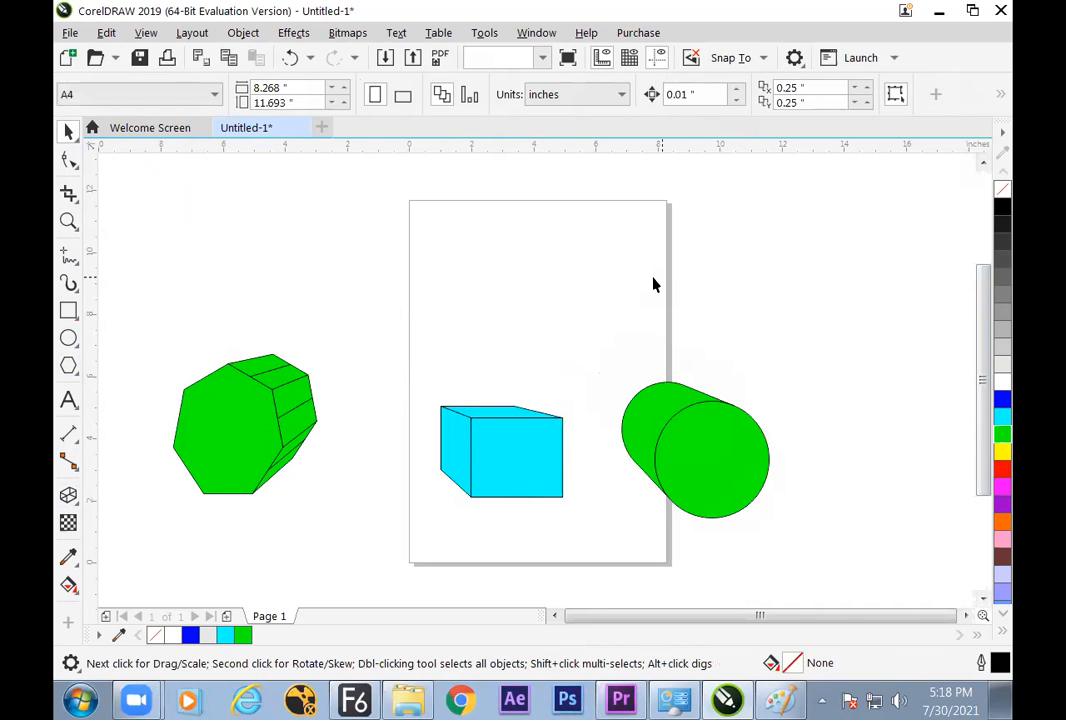
- Reposition the green cylinder's vanishing point to about -6.611 in, 7.724 in and lengthen its extrusion to a depth of 58
left_click(664, 392)
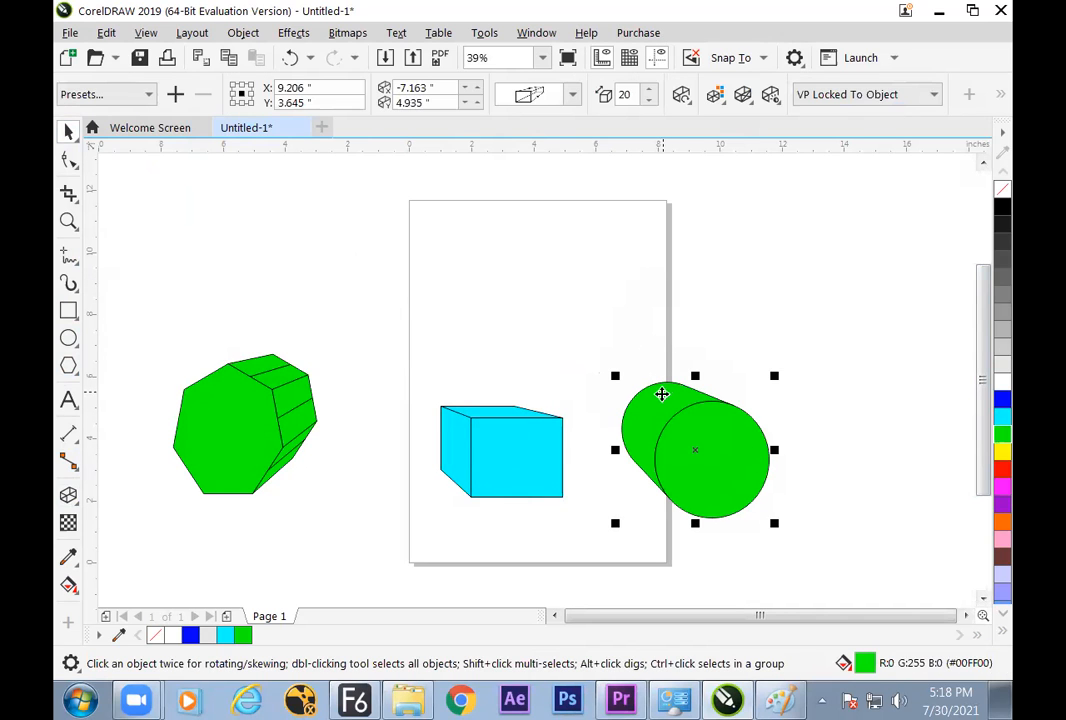
left_click(67, 493)
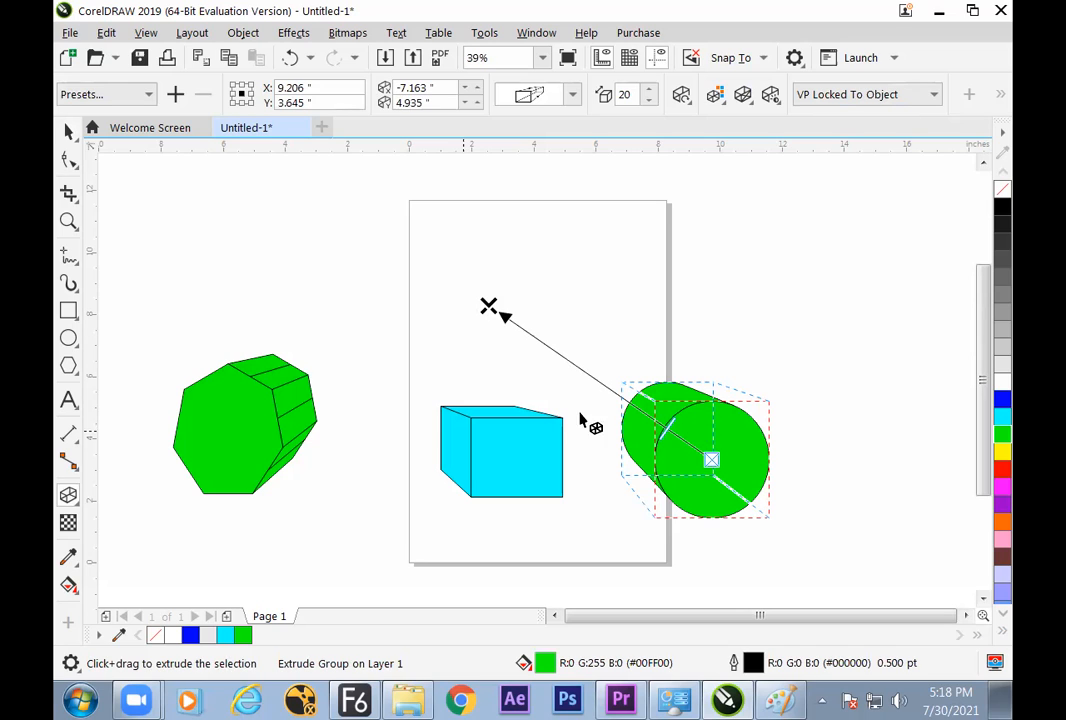
left_click_drag(489, 306, 461, 208)
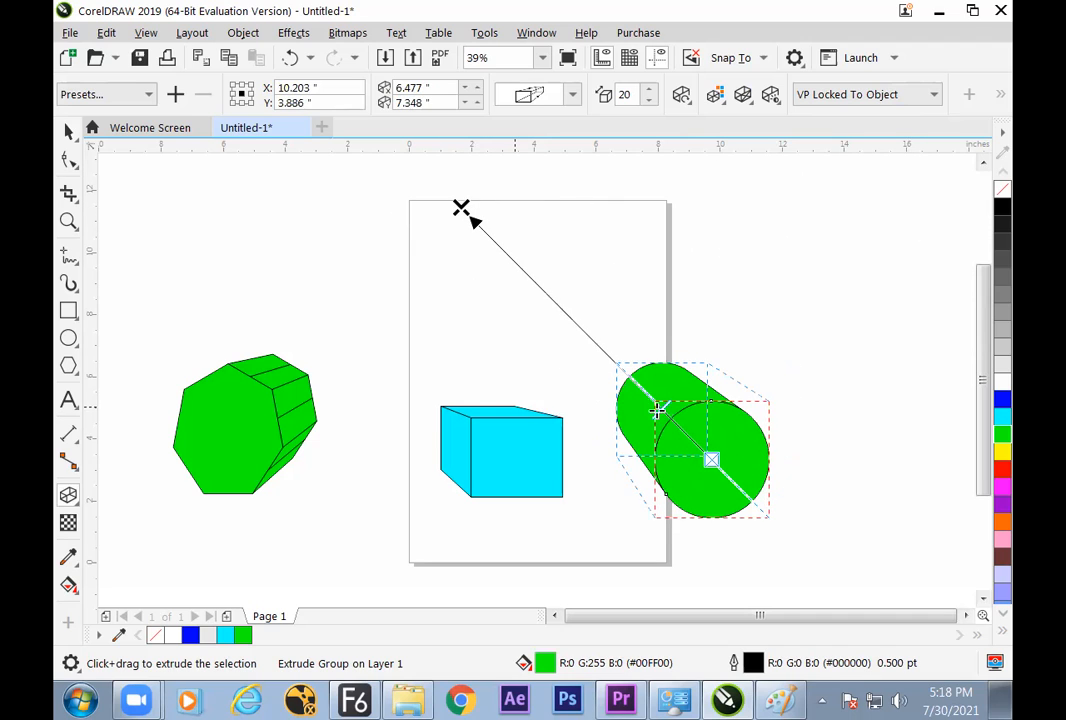
left_click_drag(657, 410, 585, 350)
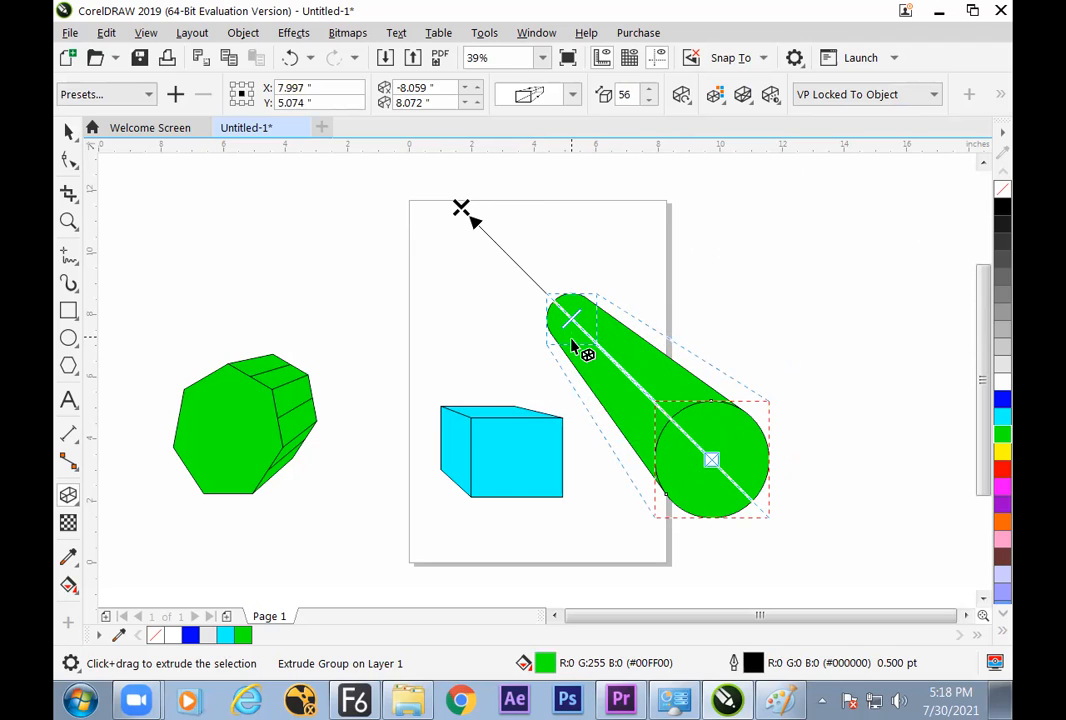
left_click_drag(461, 209, 530, 265)
left_click(602, 333)
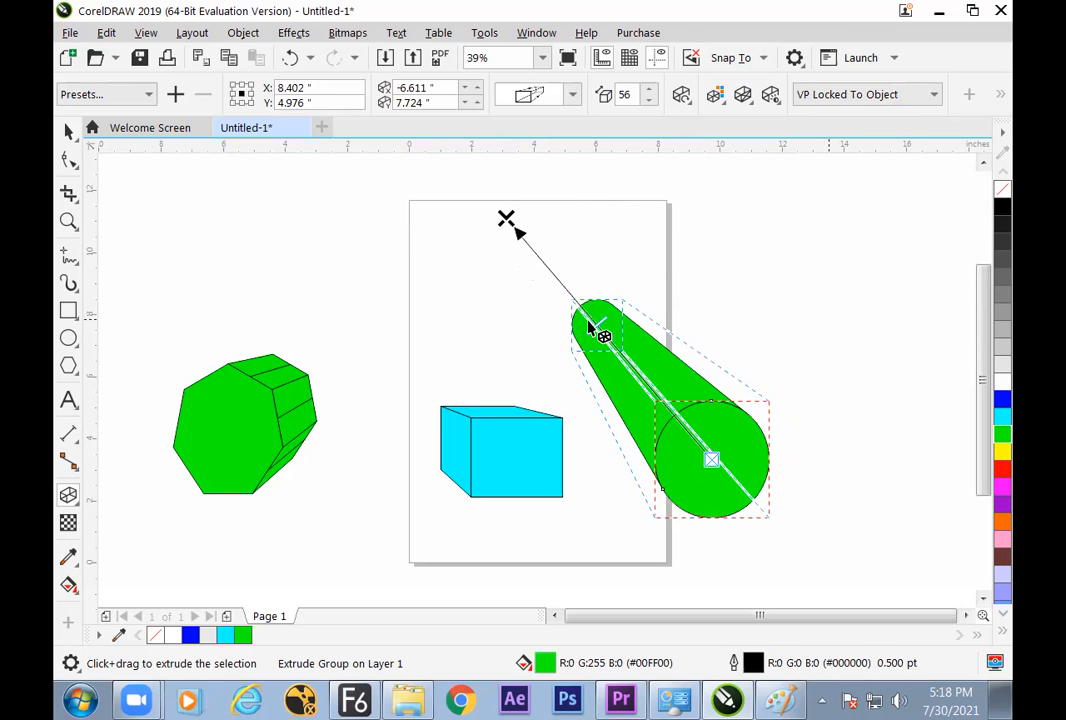
left_click_drag(643, 385, 586, 322)
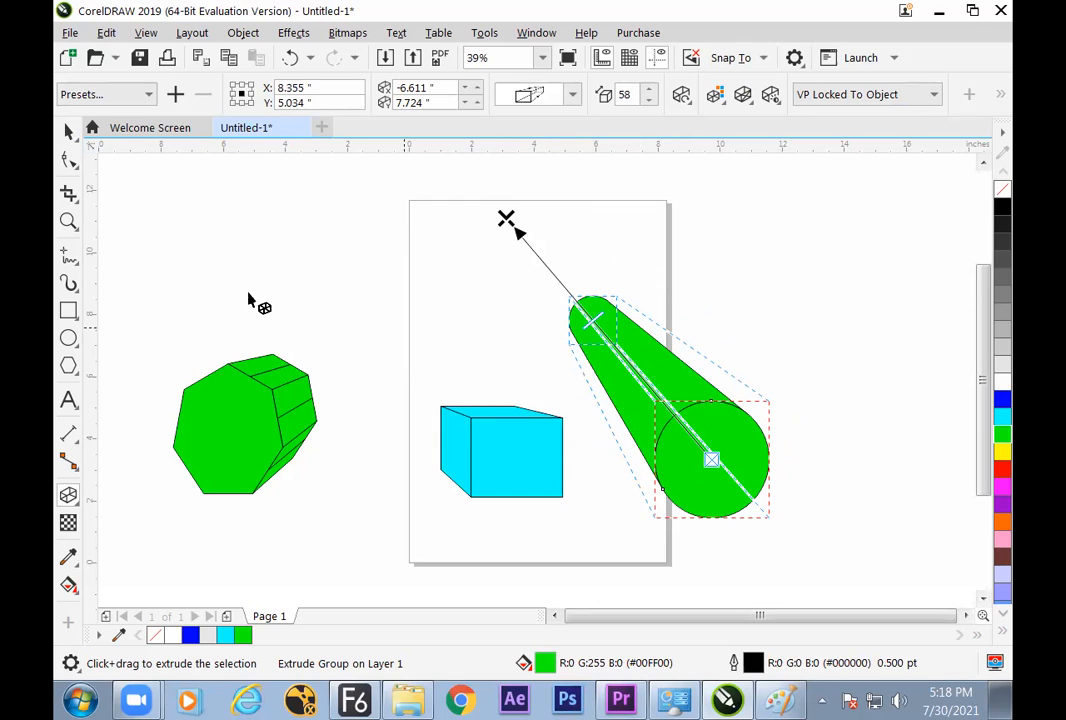
- Reselect the extruded cylinder and set its extrusion depth to 43
left_click(65, 137)
left_click(243, 202)
left_click(645, 359)
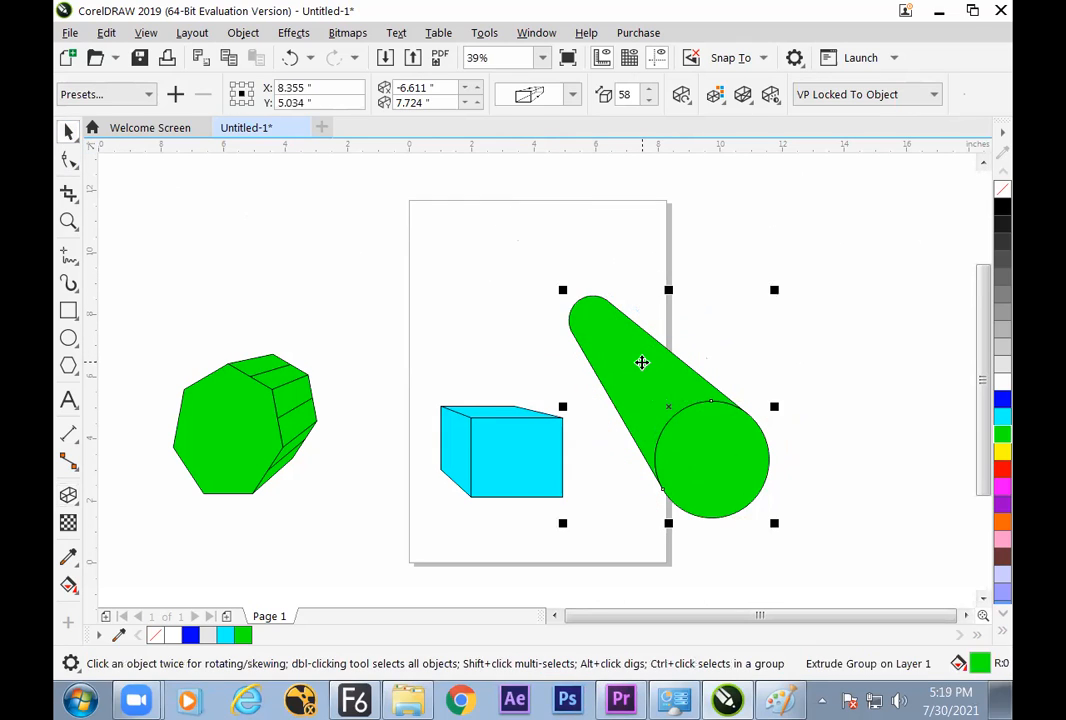
left_click(651, 89)
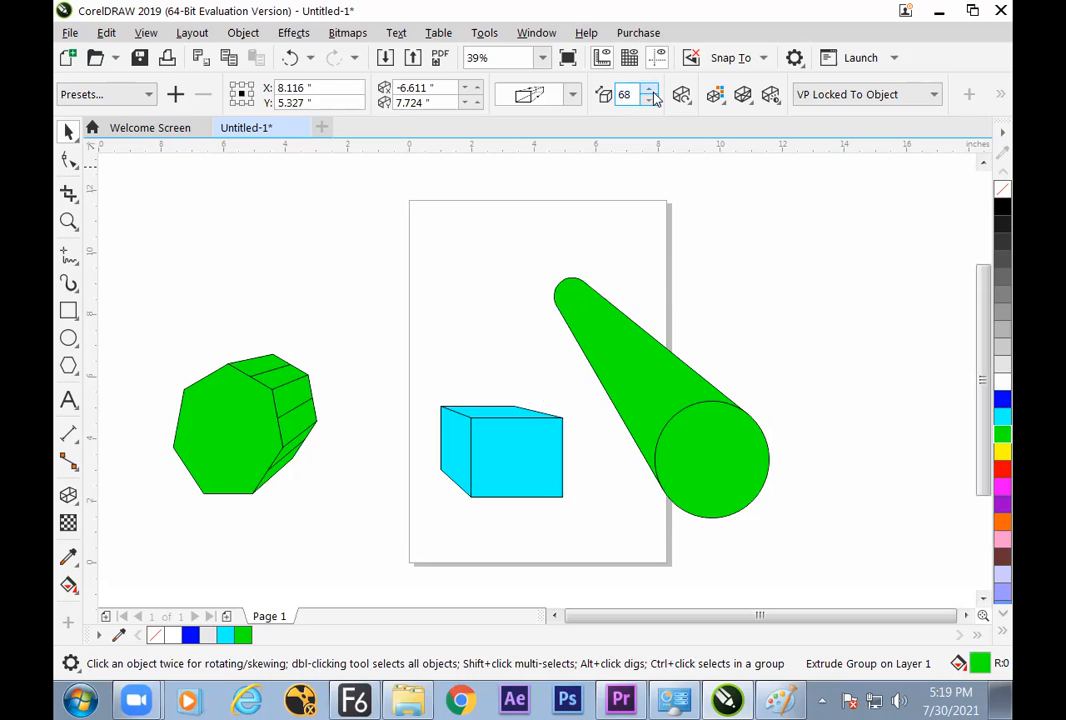
left_click(650, 101)
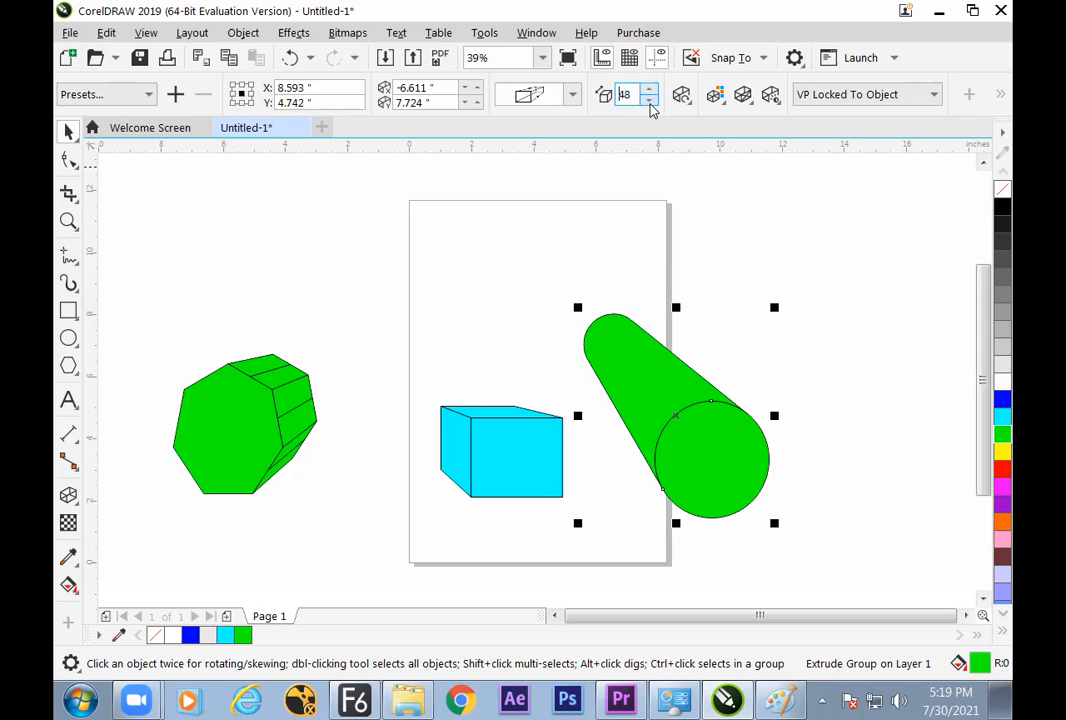
- Set the cylinder's vanishing point coordinates to -6.501 in and 7.674 in, and deselect it
left_click(465, 88)
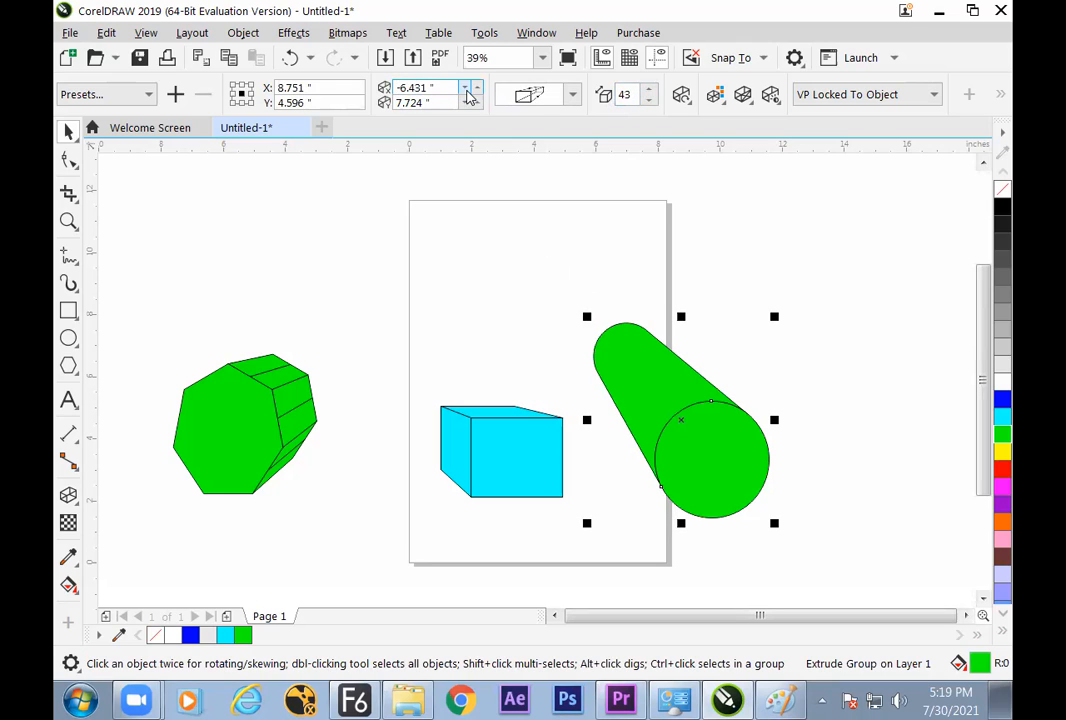
left_click_drag(465, 88, 654, 119)
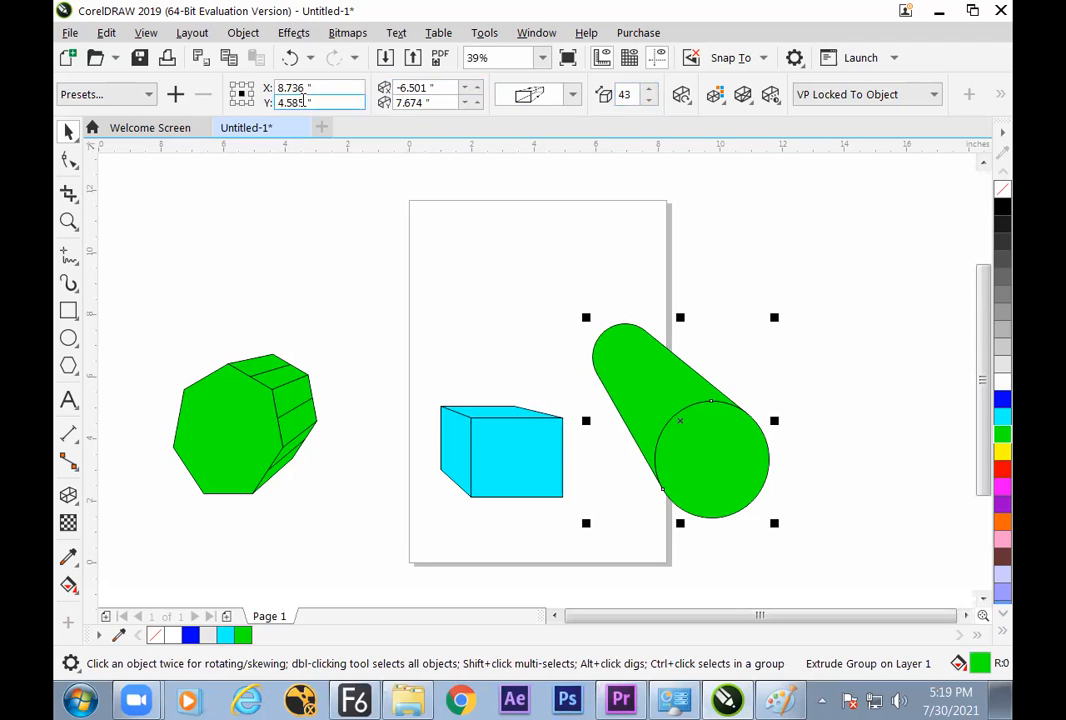
left_click(600, 290)
- Try to rotate the extruded cylinder in 3D with its interactive rotation handles
left_click(642, 352)
left_click(69, 494)
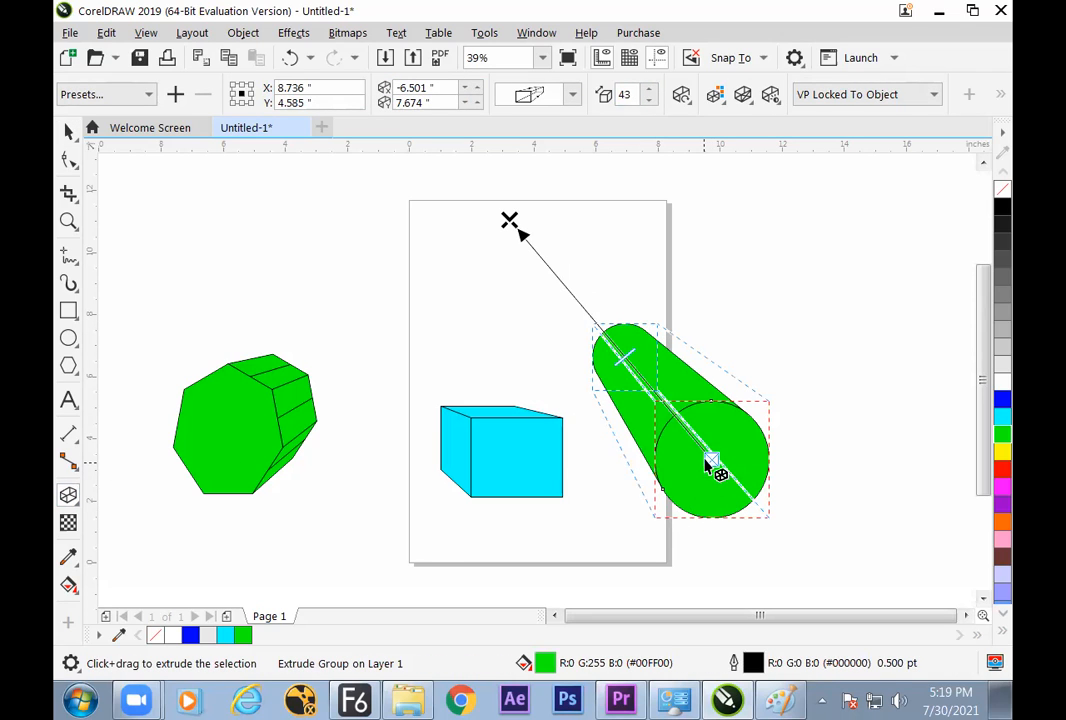
left_click(716, 512)
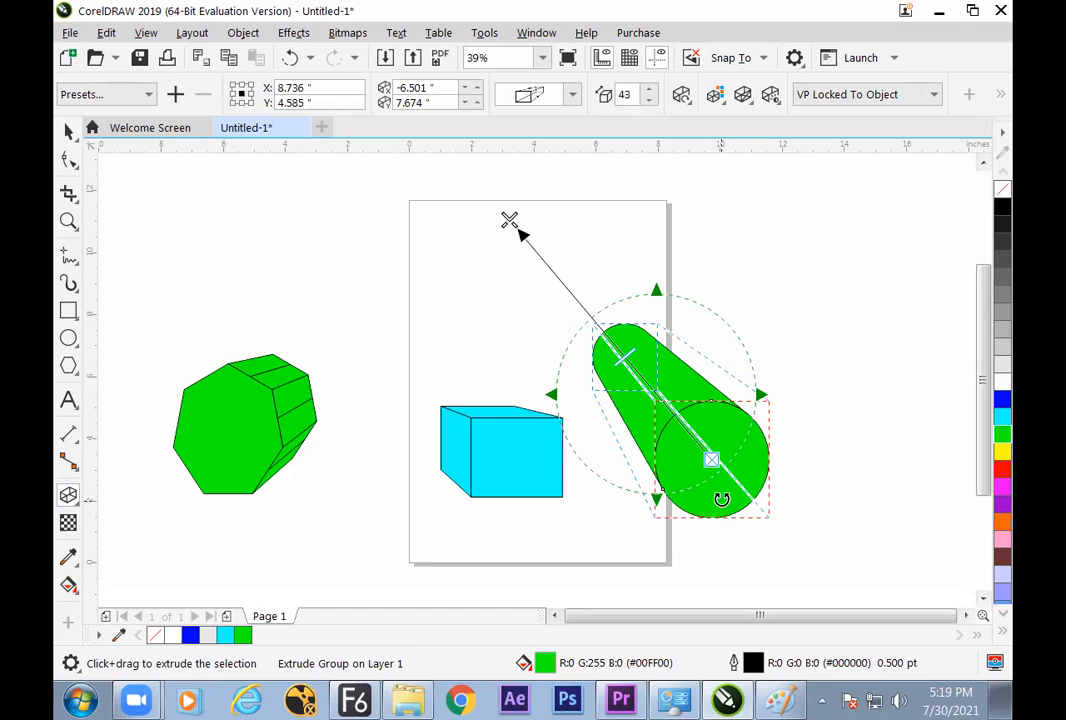
left_click(721, 500)
left_click(68, 133)
left_click(307, 254)
- Freely rotate the cylinder's extrusion to about 8 on x and -13 on z, and show the numeric rotation values
left_click(645, 332)
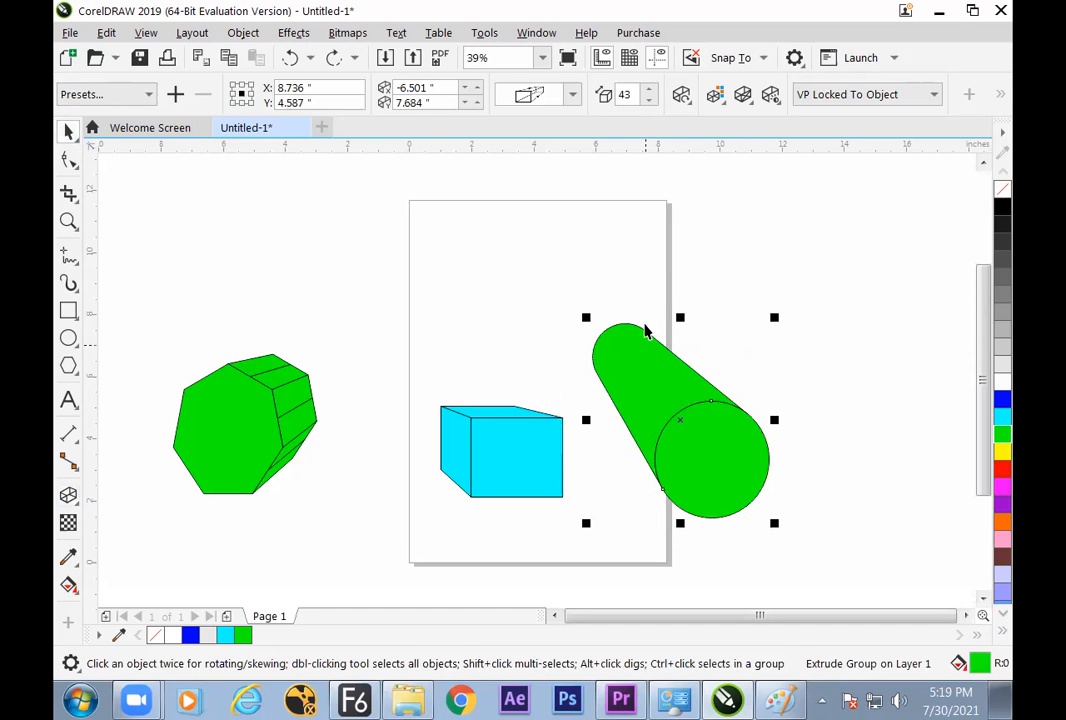
left_click(682, 95)
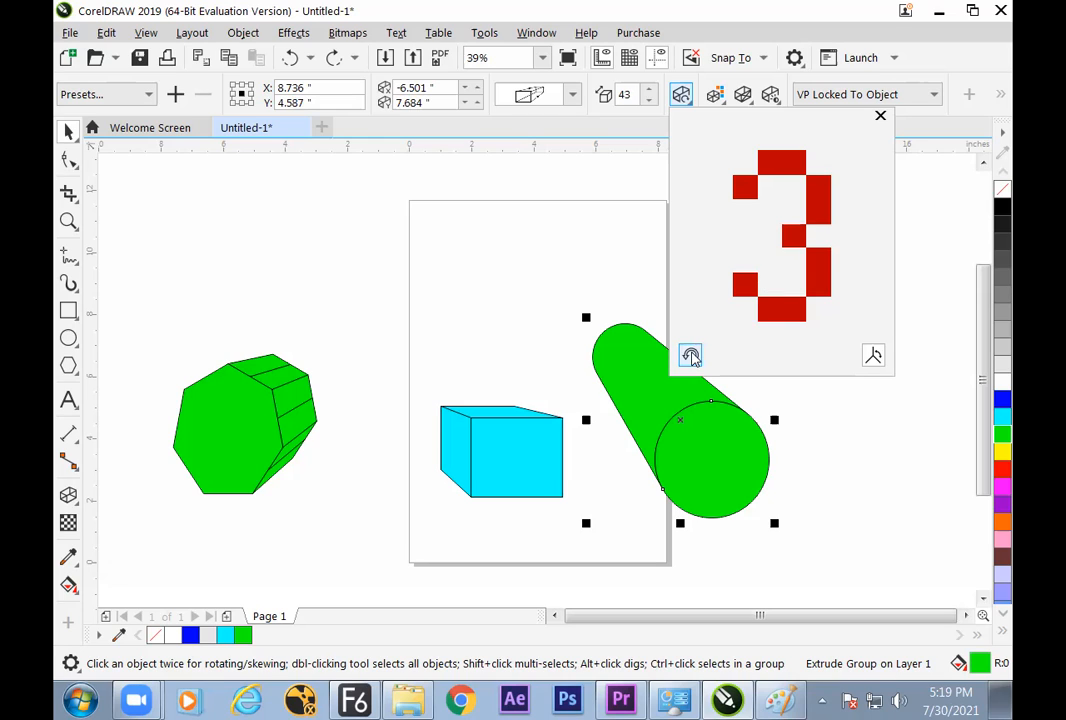
left_click(692, 356)
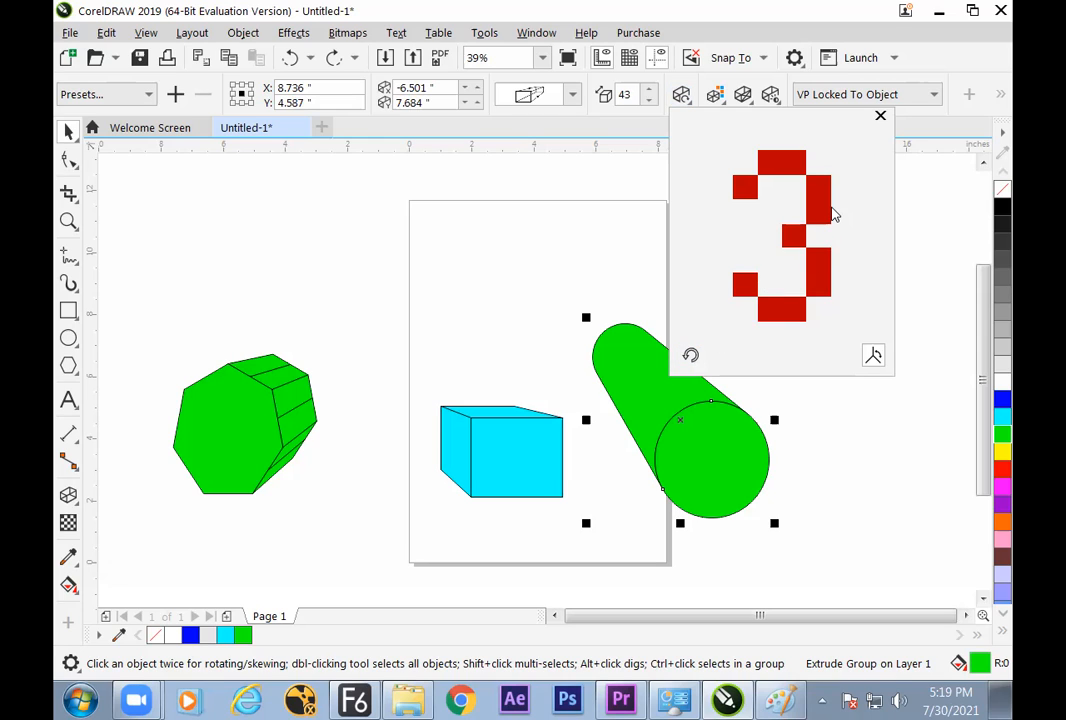
mouse_move(830, 214)
left_mouse_down()
mouse_move(809, 214)
mouse_move(800, 228)
mouse_move(845, 213)
mouse_move(837, 204)
left_mouse_up()
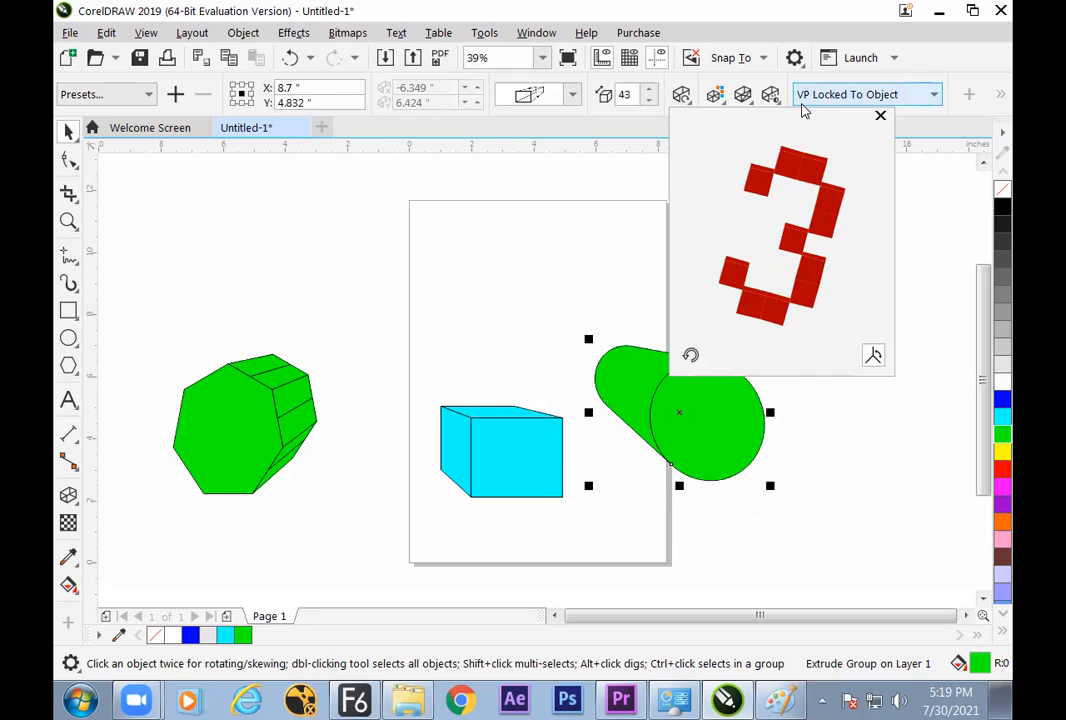
left_click(874, 356)
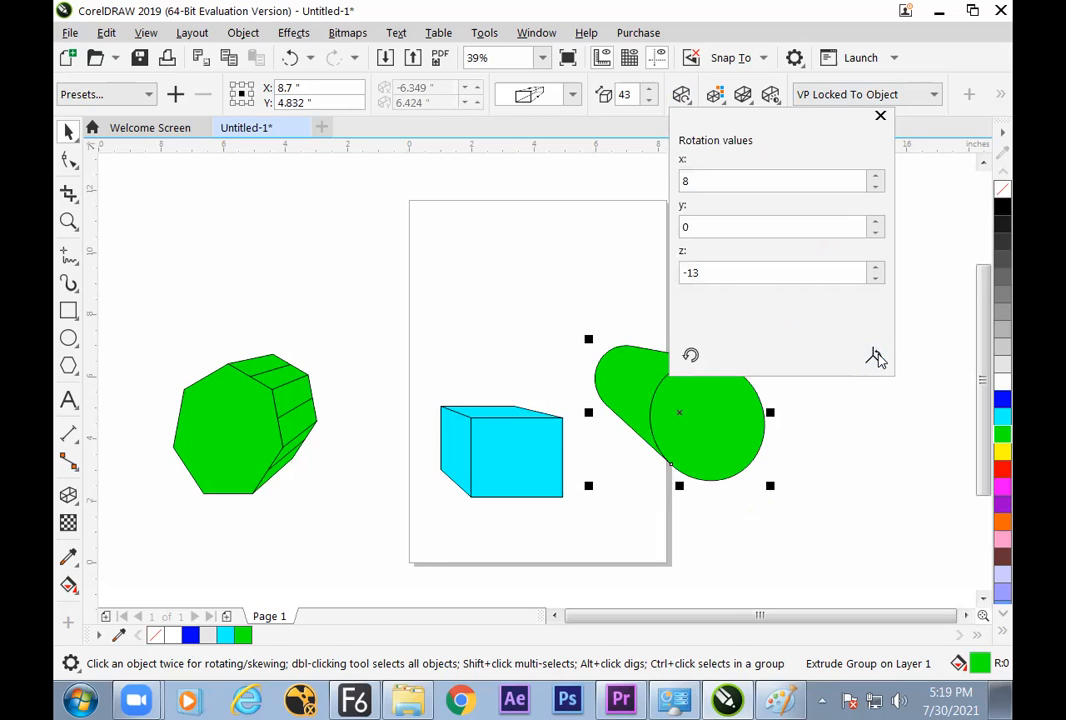
- Set the extruded cylinder's x rotation value to 0
double_click(859, 181)
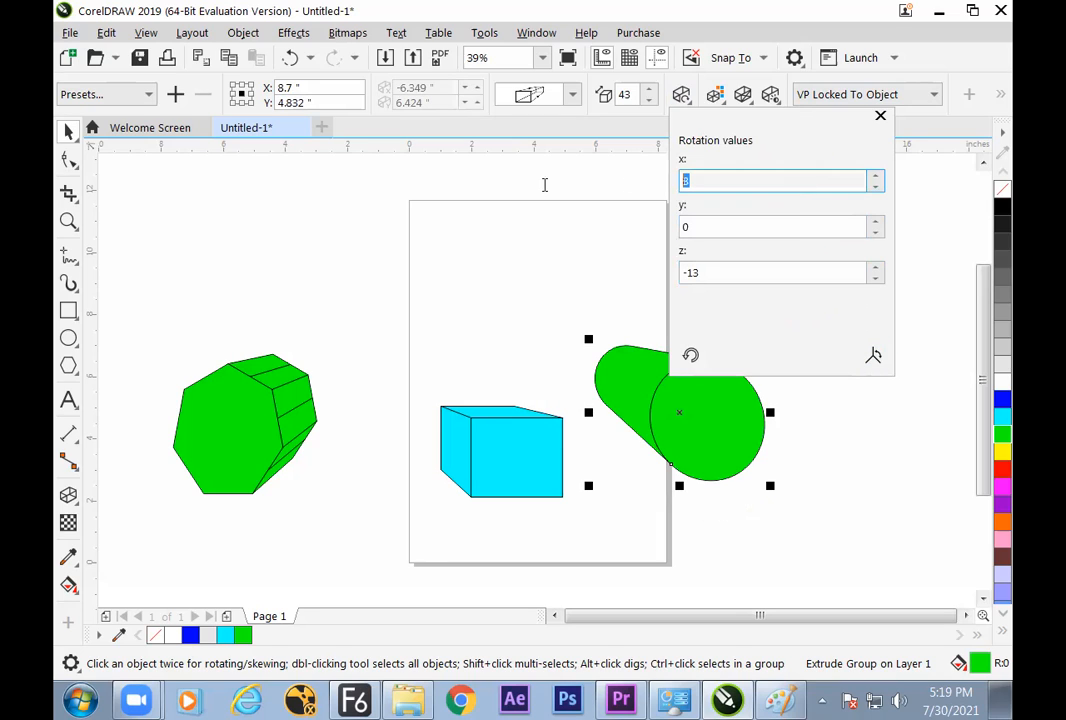
type("0")
double_click(716, 271)
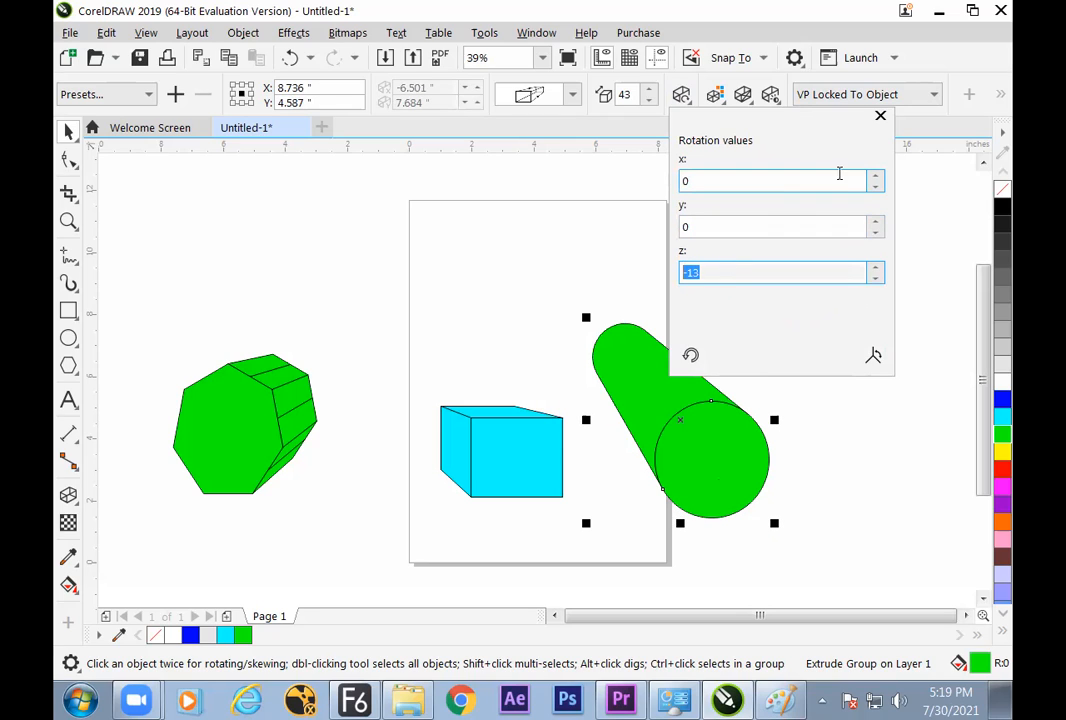
double_click(876, 181)
left_click_drag(876, 181, 875, 199)
- Set the extruded cylinder's y rotation to 25 and z rotation to 12, and close the rotation settings
left_click(875, 223)
left_click(875, 223)
left_click(875, 223)
left_click(875, 223)
left_click(875, 223)
left_click(873, 269)
left_click(873, 269)
left_click(873, 269)
left_click(873, 269)
left_click(873, 269)
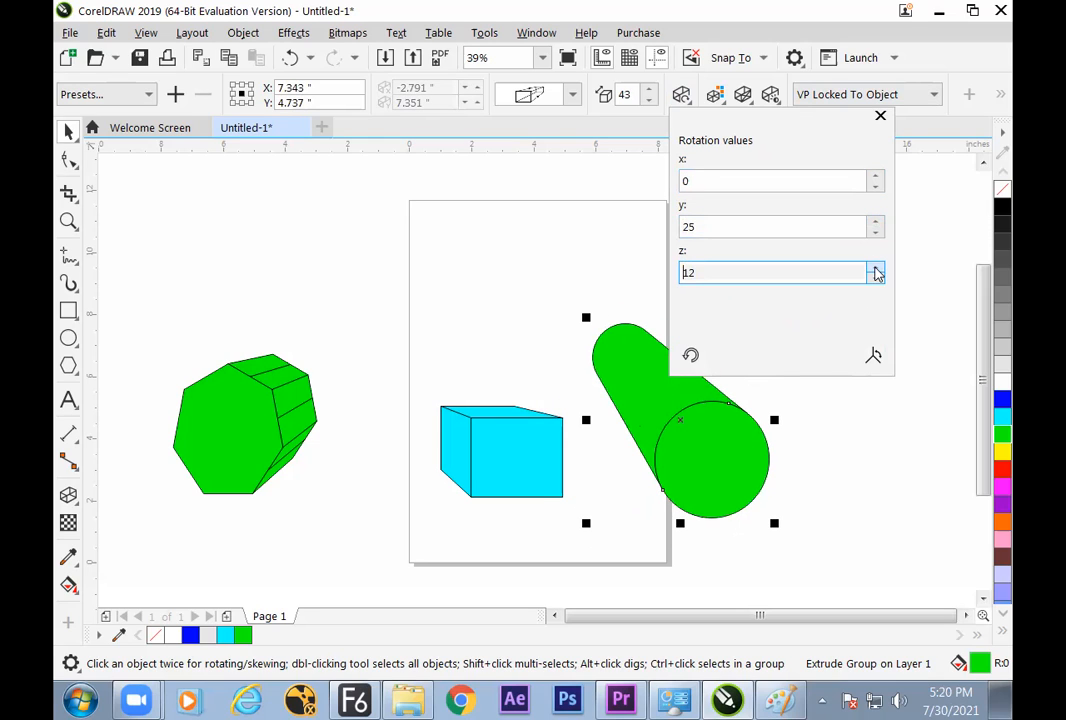
left_click(880, 116)
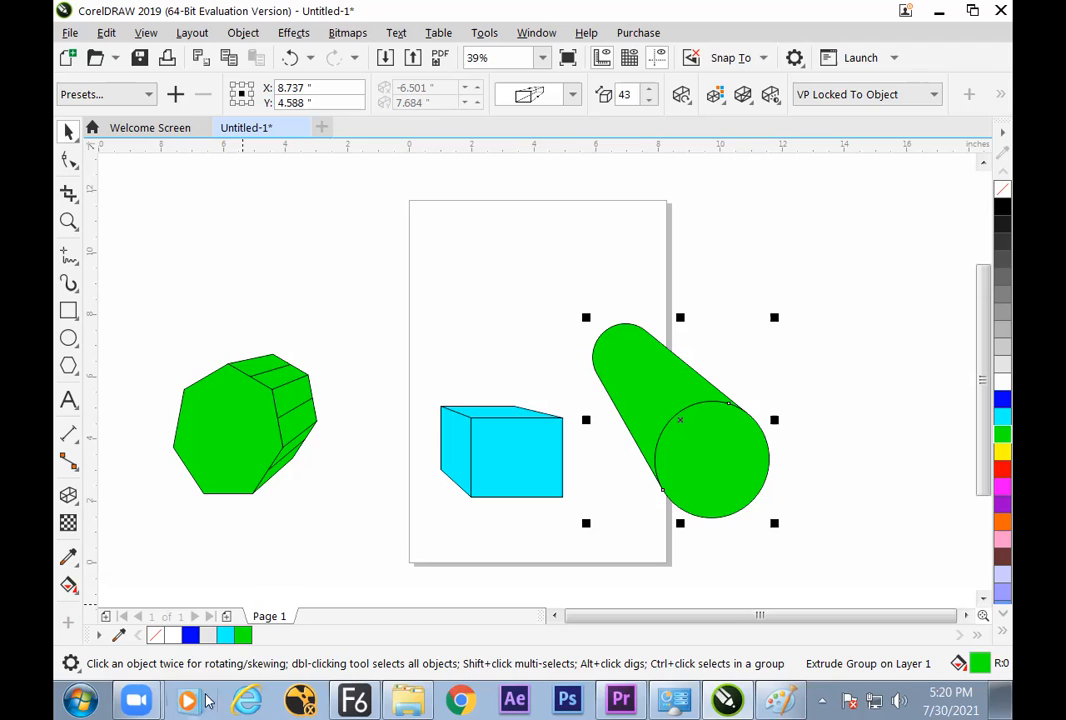
- Switch to Paint and draw a horizontal double-headed x axis with a curved rotation arrow labelled Up and down
left_click(782, 700)
scroll(639, 371, "down", 5)
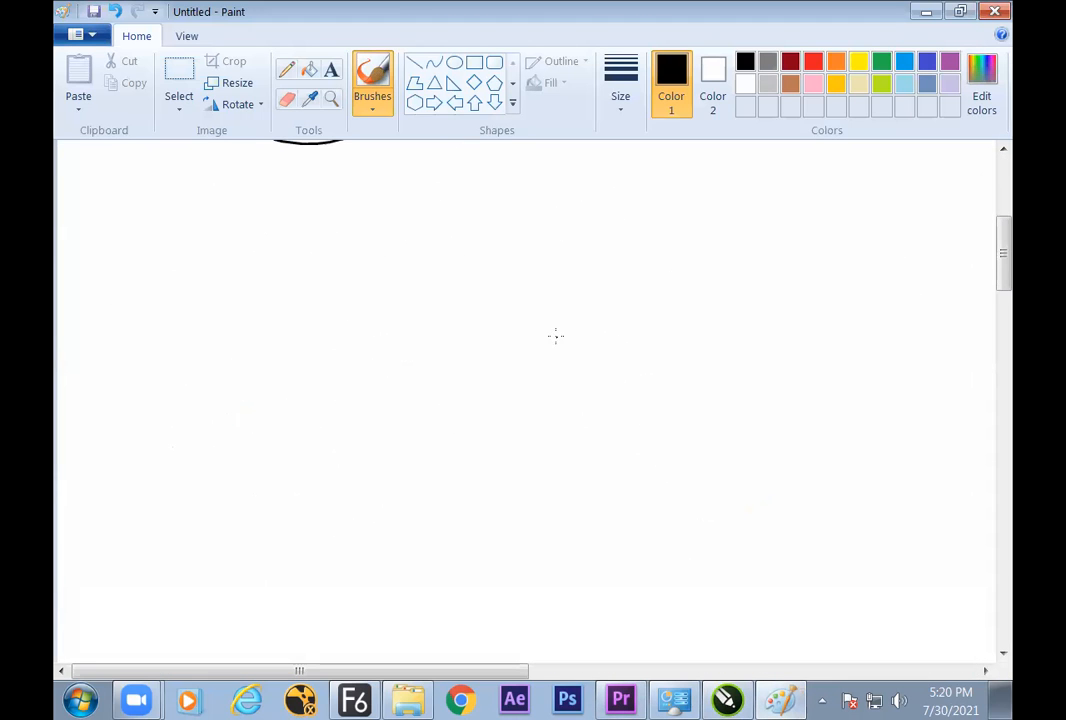
left_click_drag(363, 384, 558, 383)
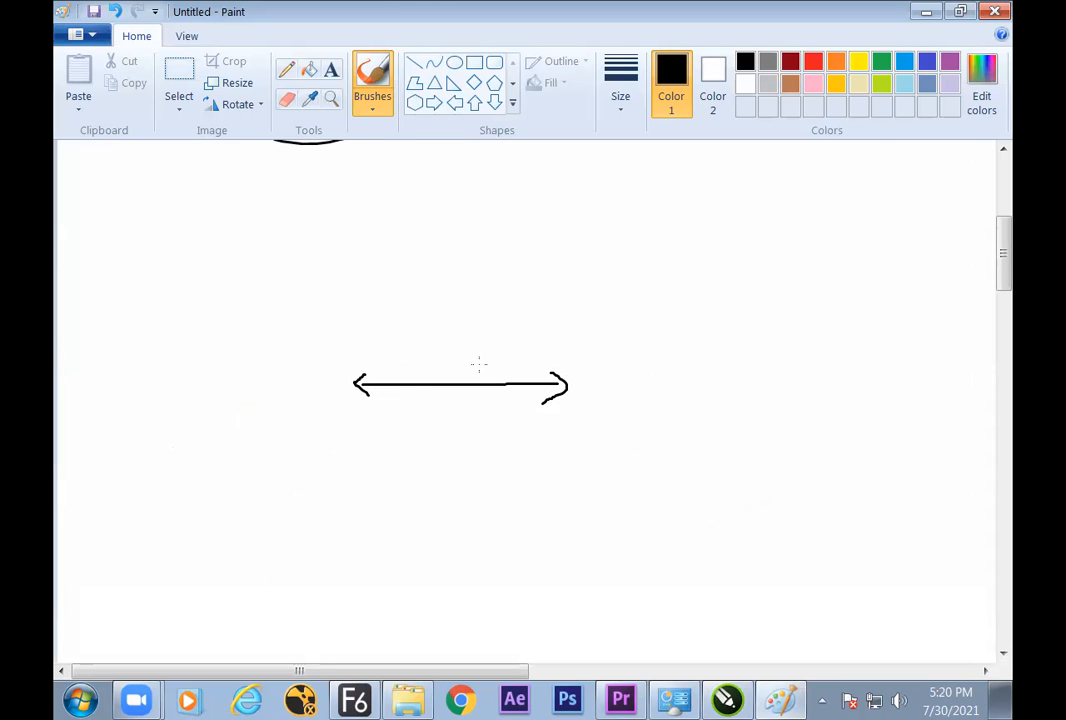
left_click_drag(487, 353, 503, 393)
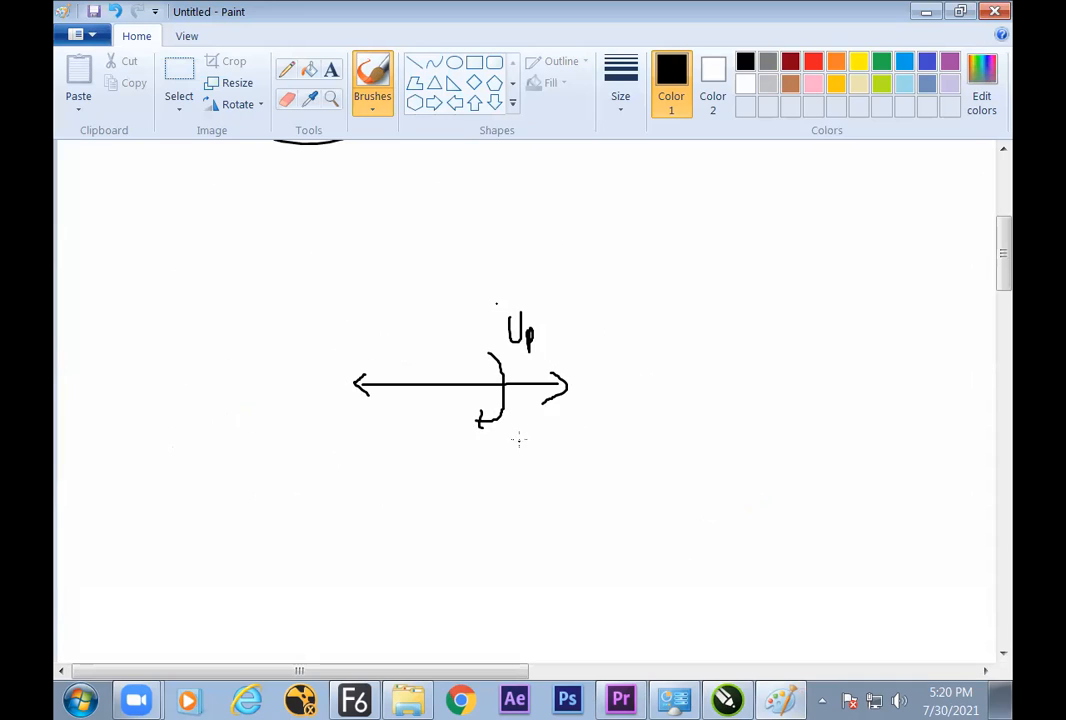
left_click_drag(542, 436, 556, 430)
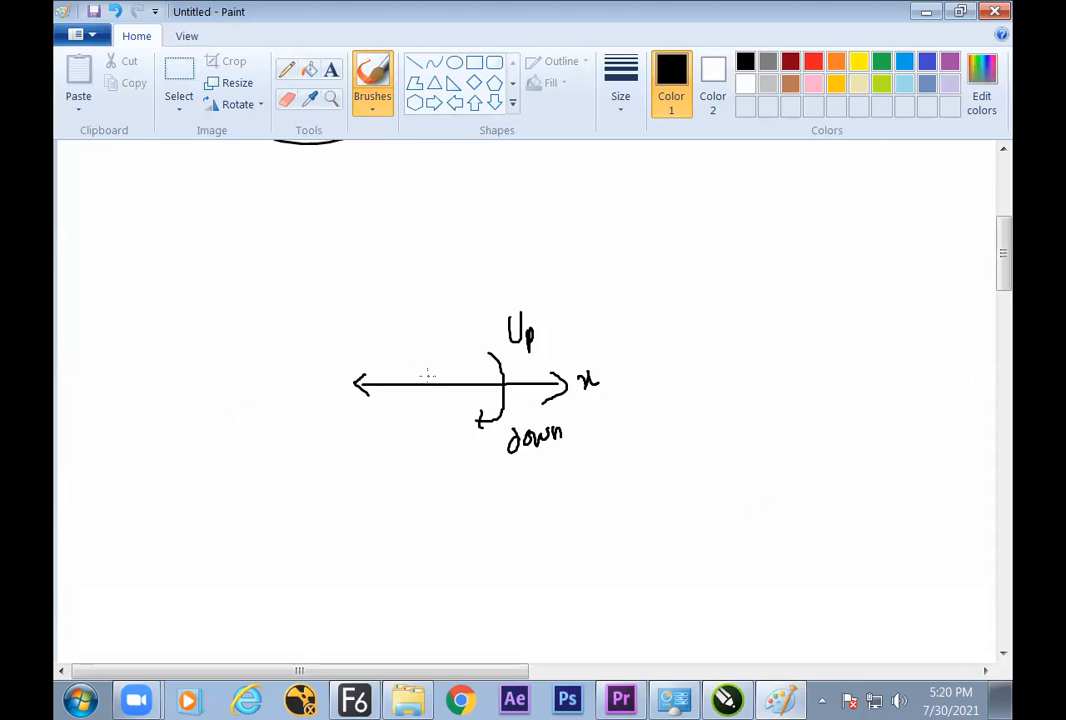
- Draw a vertical Y axis with a rotation arrow labelled L and R, and a diagonal Z axis with two rotation arrows
mouse_move(429, 380)
left_mouse_down()
mouse_move(408, 228)
mouse_move(422, 242)
mouse_move(437, 380)
left_mouse_up()
key("ctrl+z")
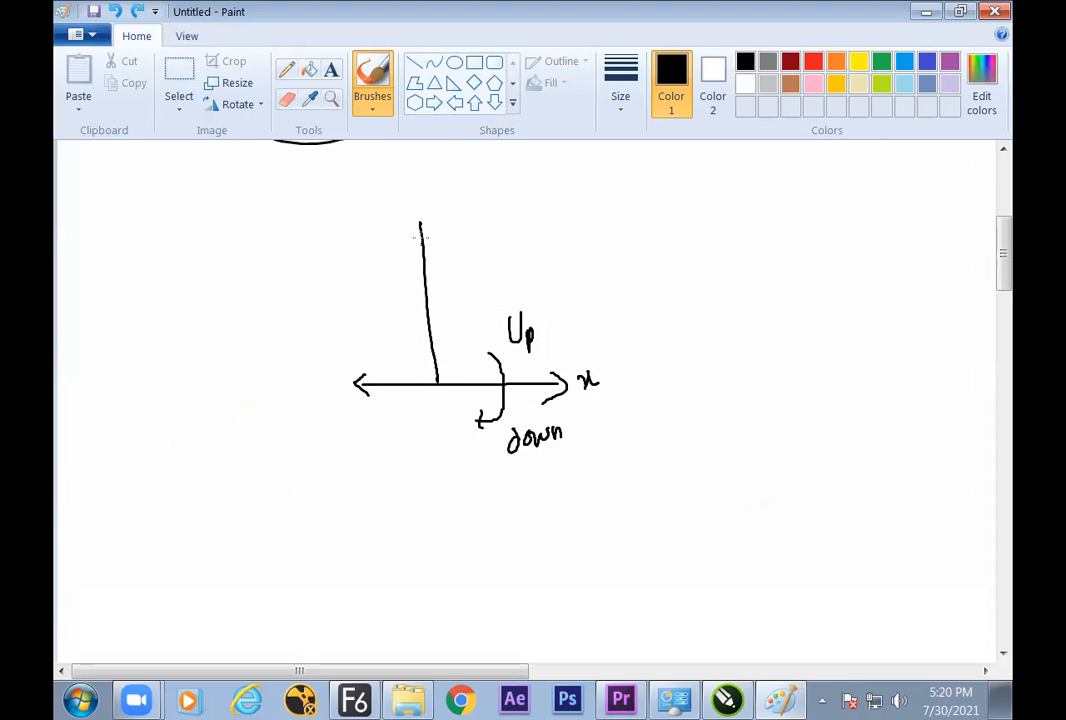
mouse_move(419, 224)
left_mouse_down()
mouse_move(408, 185)
mouse_move(420, 186)
mouse_move(394, 253)
mouse_move(455, 244)
left_mouse_up()
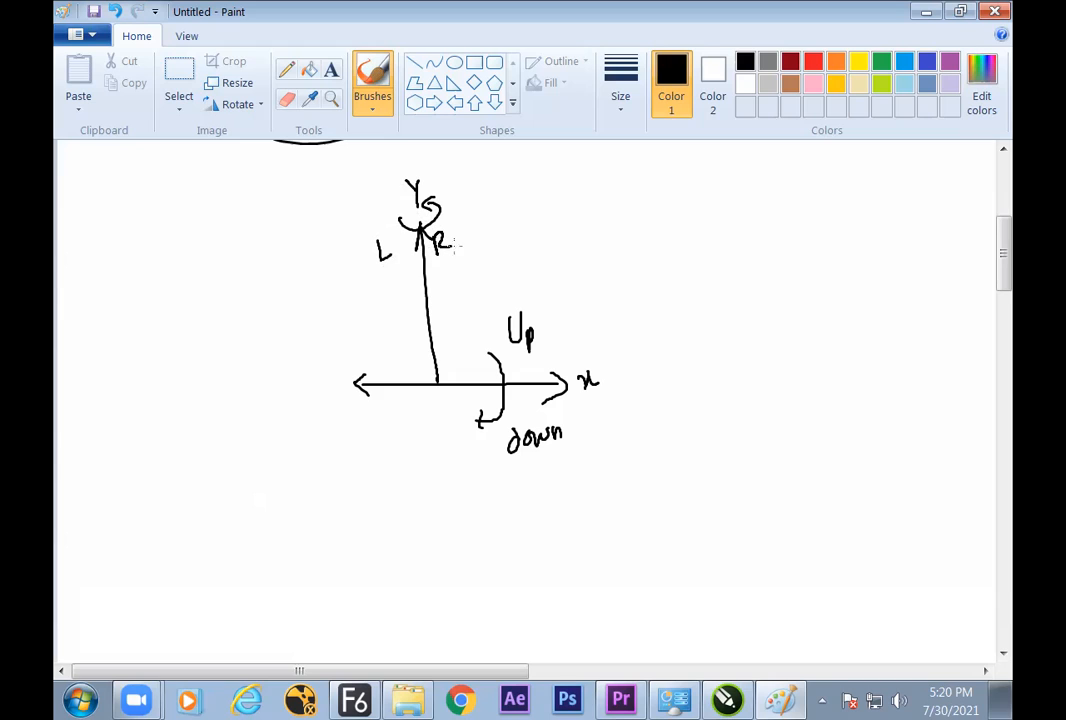
mouse_move(442, 392)
left_mouse_down()
mouse_move(488, 466)
mouse_move(564, 534)
mouse_move(562, 547)
mouse_move(555, 510)
mouse_move(519, 513)
left_mouse_up()
left_click_drag(587, 533, 598, 552)
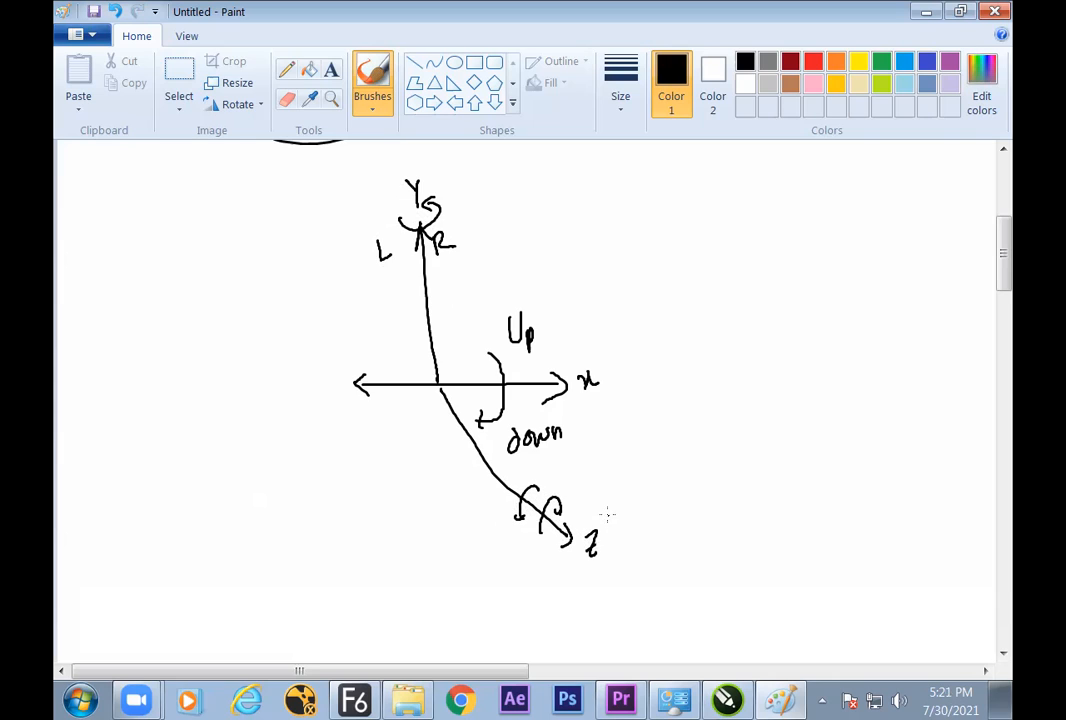
- Draw an upright rectangle beside the axes sketch and brush the labels CW and CCW next to the Z axis
left_click(474, 62)
left_click_drag(731, 224, 812, 330)
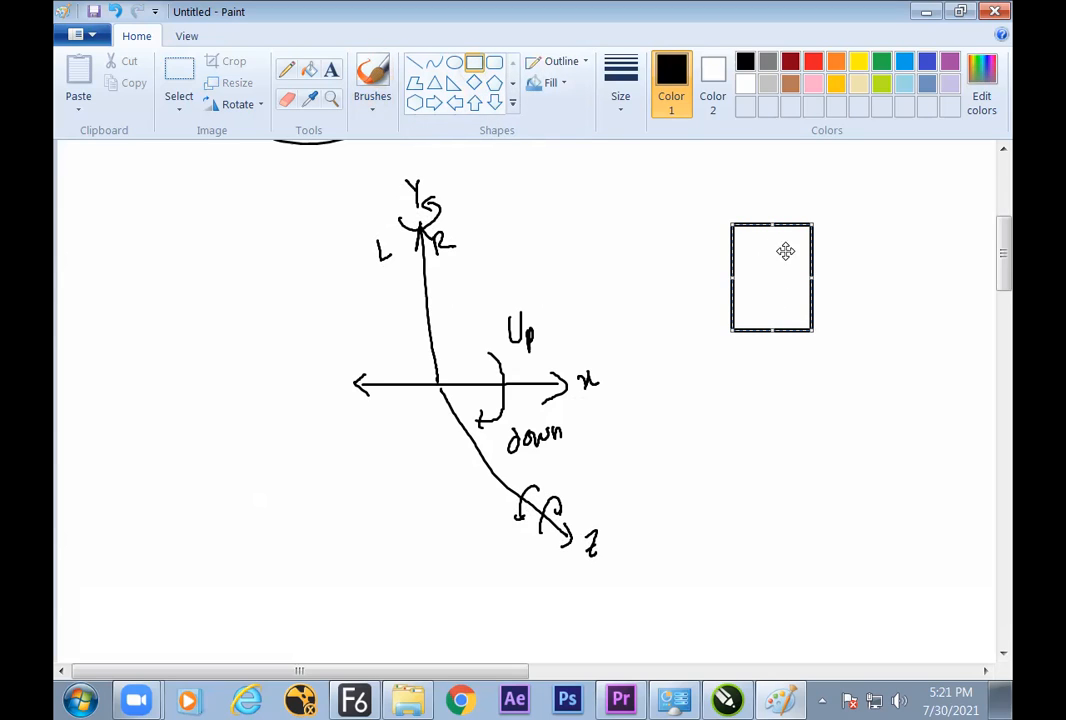
mouse_move(788, 245)
left_mouse_down()
mouse_move(767, 258)
mouse_move(773, 251)
left_mouse_up()
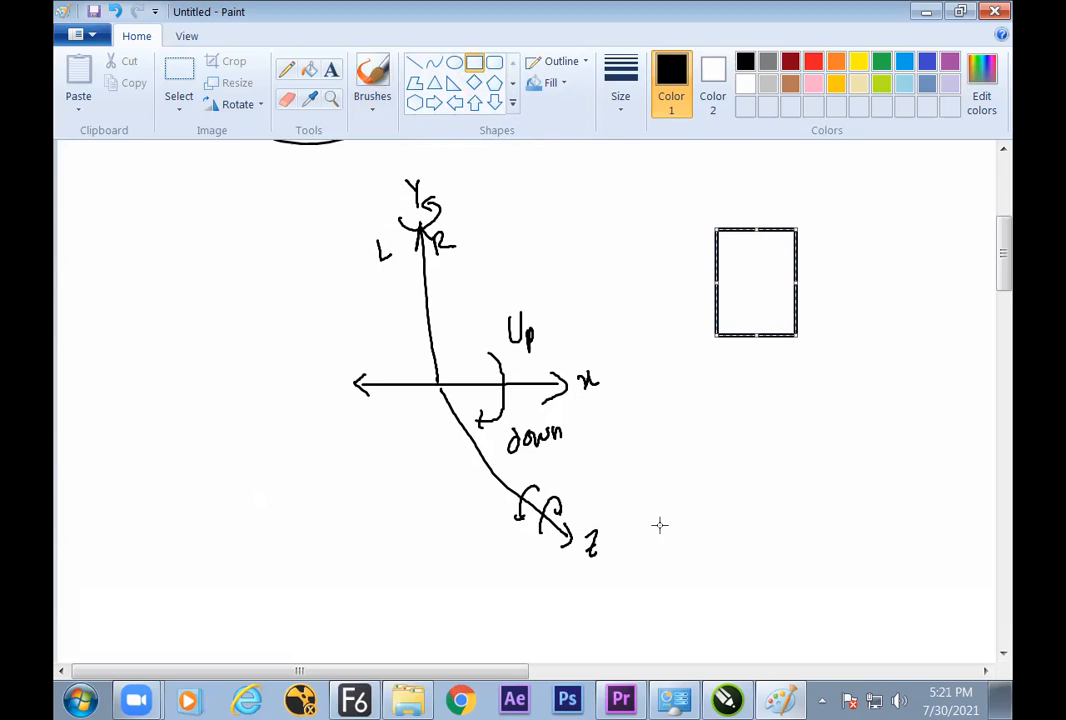
left_click(372, 82)
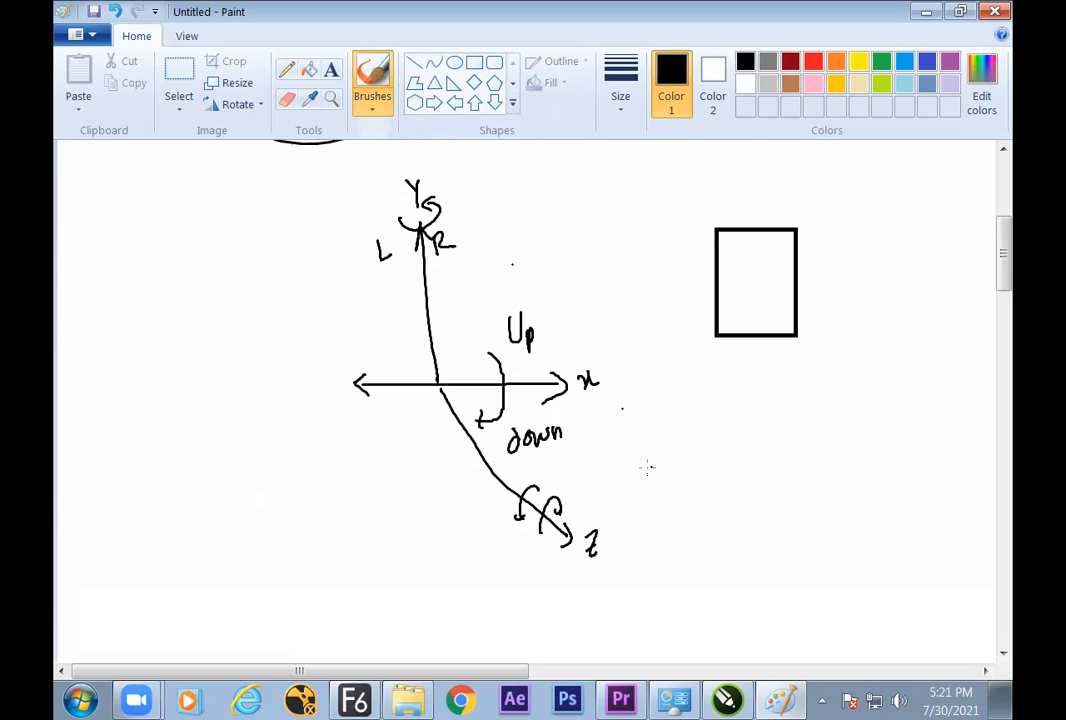
mouse_move(628, 497)
left_mouse_down()
mouse_move(637, 535)
mouse_move(690, 513)
left_mouse_up()
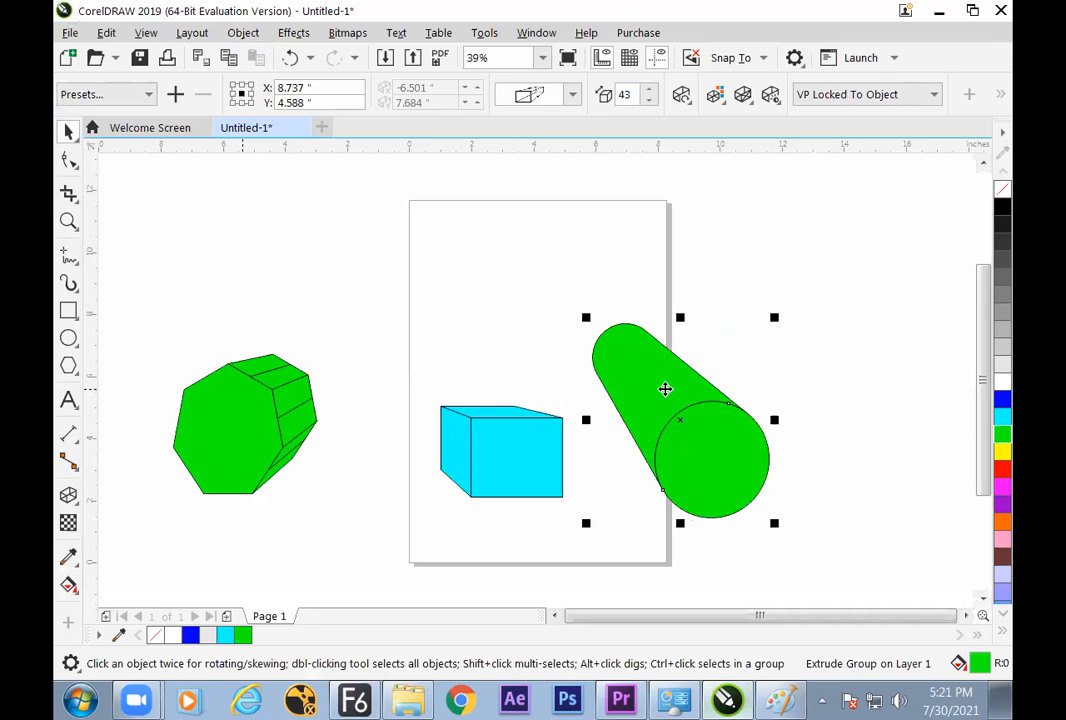
- Show the extruded cylinder's numeric rotation values in CorelDRAW and raise its x rotation past 10 in increments of 5
left_click(681, 95)
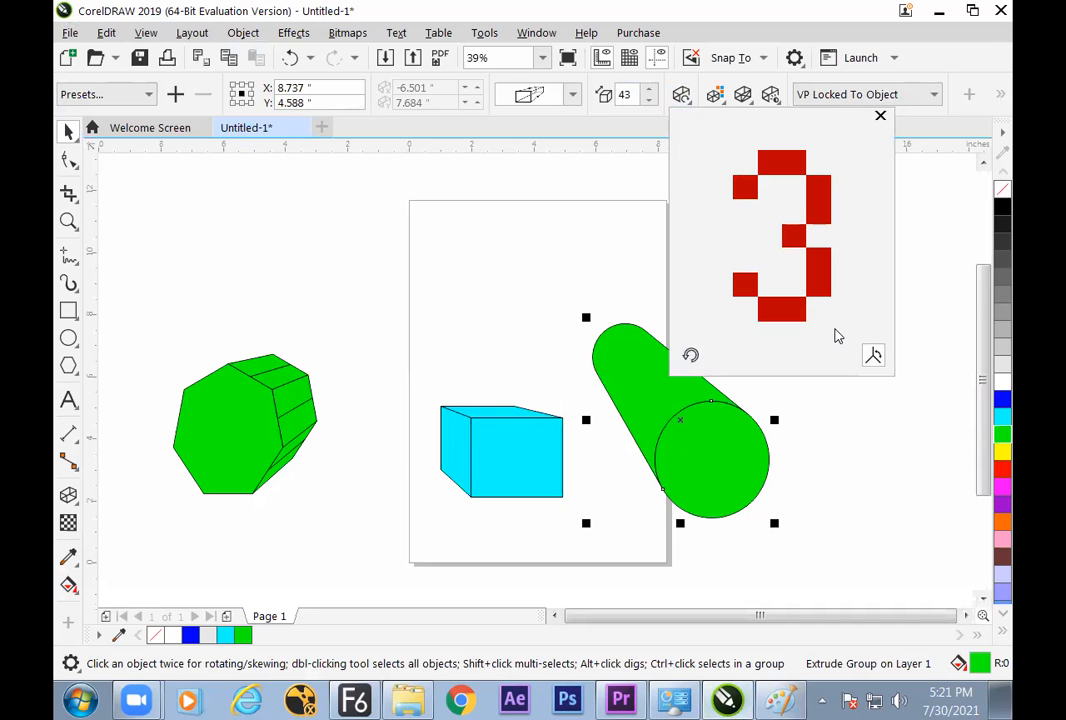
left_click(873, 356)
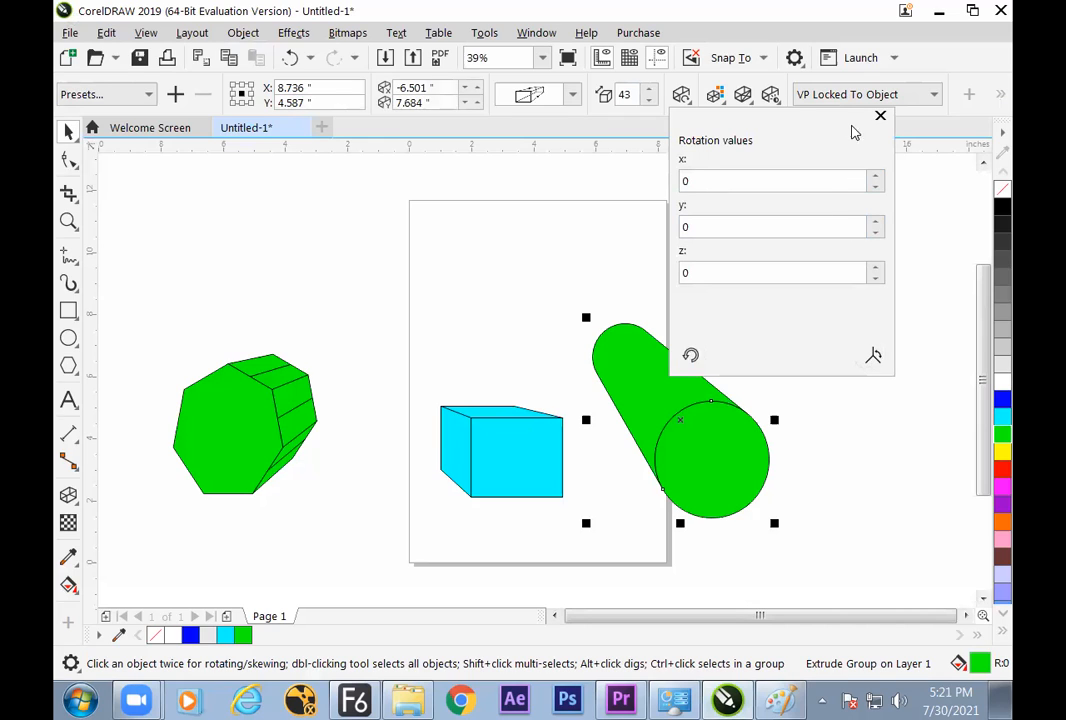
left_click(704, 274)
left_click(700, 182)
left_click(877, 177)
left_click(877, 177)
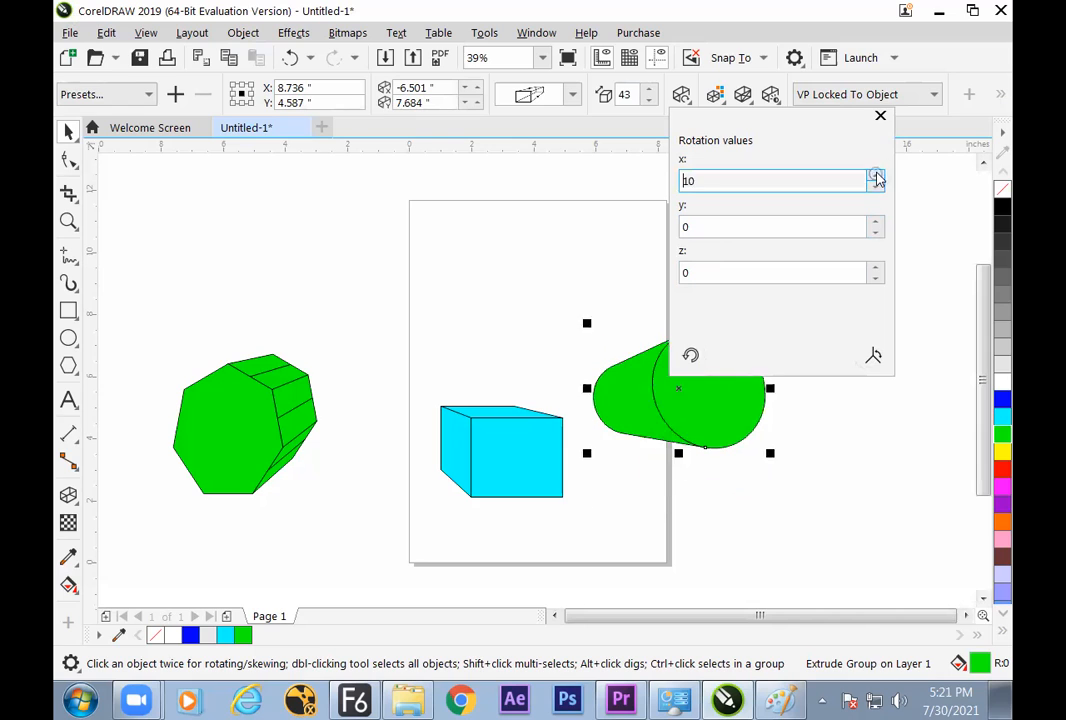
left_click(877, 177)
left_click(877, 177)
left_click(877, 177)
left_click(877, 177)
left_click(877, 177)
- Lower the cylinder's x rotation in increments of 5, step it back and forth, and finish at 0
left_click(878, 188)
left_click(878, 188)
left_click(878, 188)
left_click(878, 188)
left_click(878, 190)
left_click(878, 190)
left_click(878, 190)
left_click(878, 190)
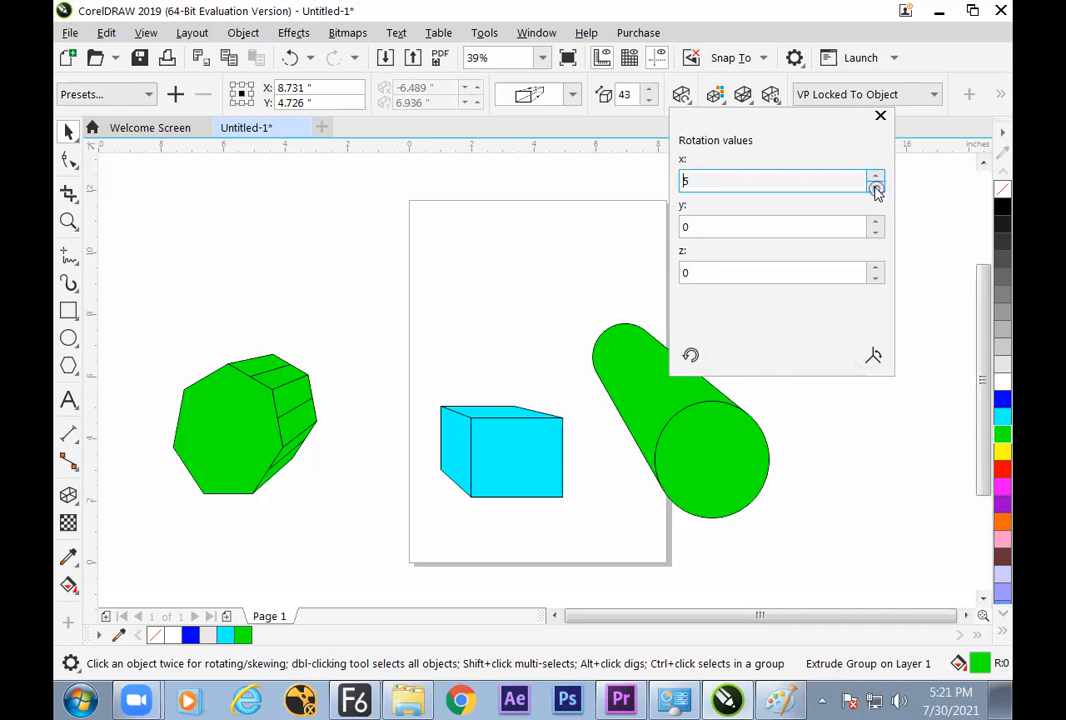
left_click(878, 190)
left_click(877, 178)
left_click(877, 178)
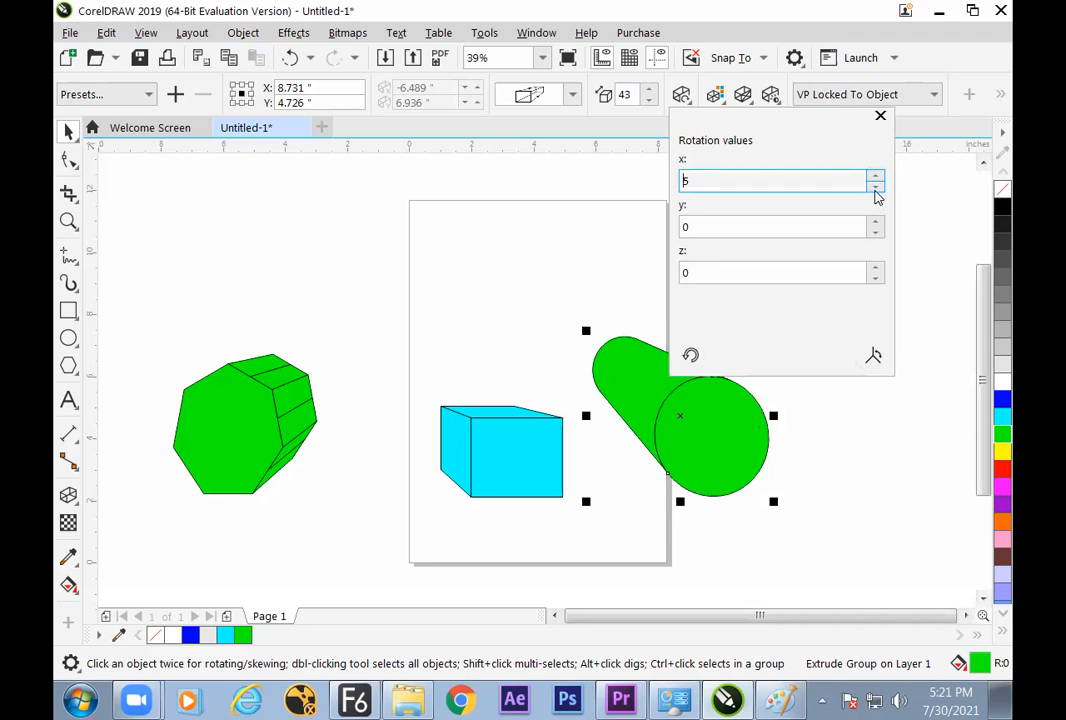
left_click(878, 186)
- Try rotating the cylinder about the y axis to 20 and beyond, and return the y rotation to 0
left_click(877, 223)
left_click(877, 223)
left_click(877, 223)
left_click(877, 223)
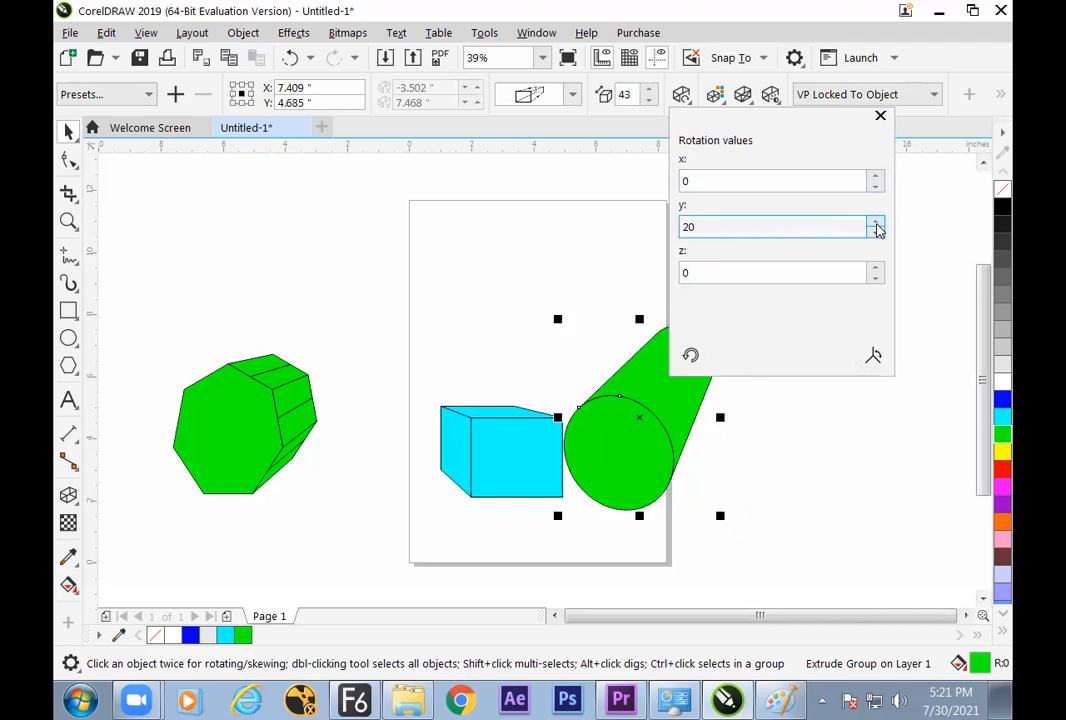
left_click(877, 223)
left_click(877, 223)
left_click(878, 236)
left_click(878, 236)
left_click(878, 236)
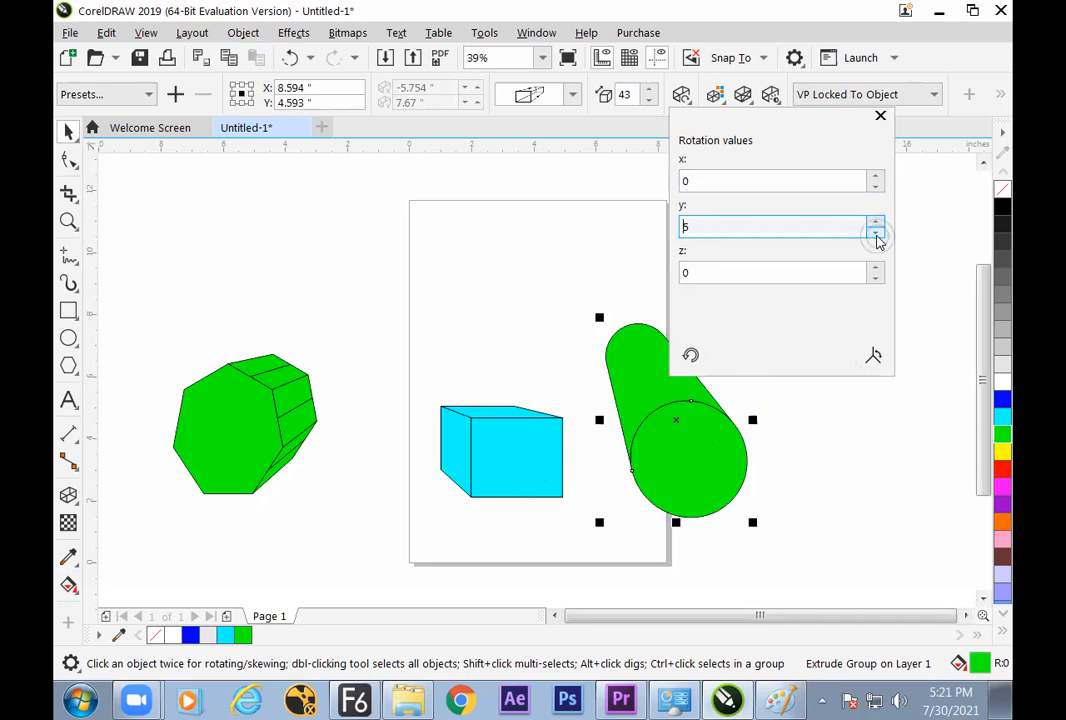
left_click(878, 236)
left_click(878, 236)
left_click(878, 232)
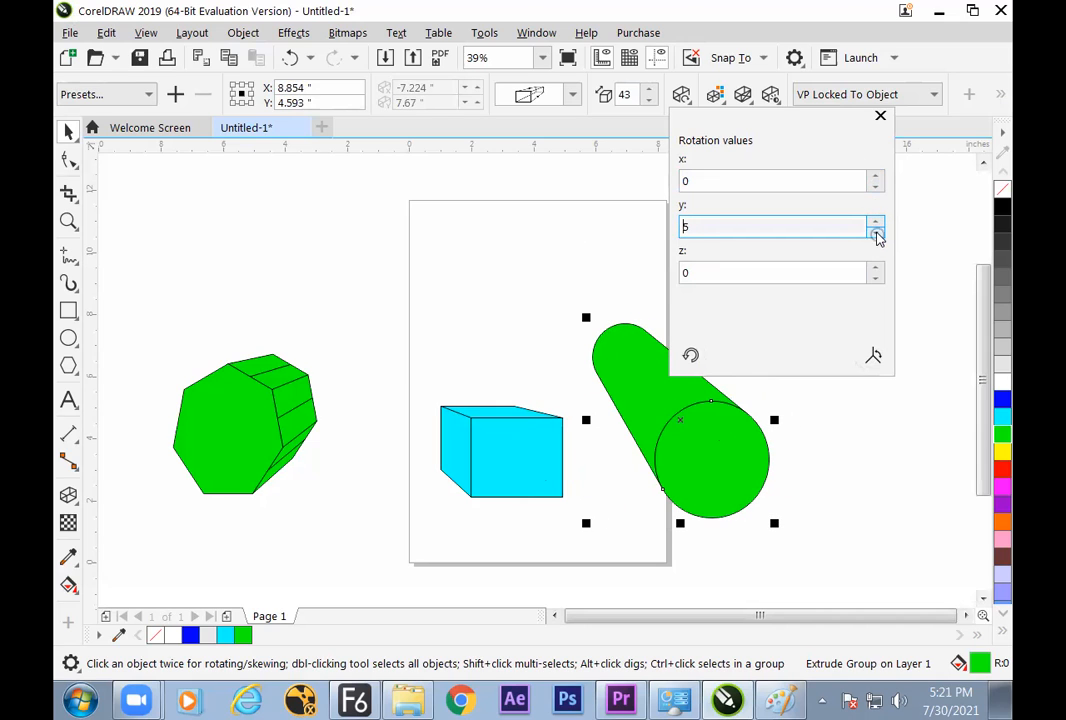
- Set the cylinder's z rotation to 45, close the rotation settings and move the cylinder to about X 7.75", Y 4.995"
left_click(875, 268)
left_click(875, 268)
left_click(875, 268)
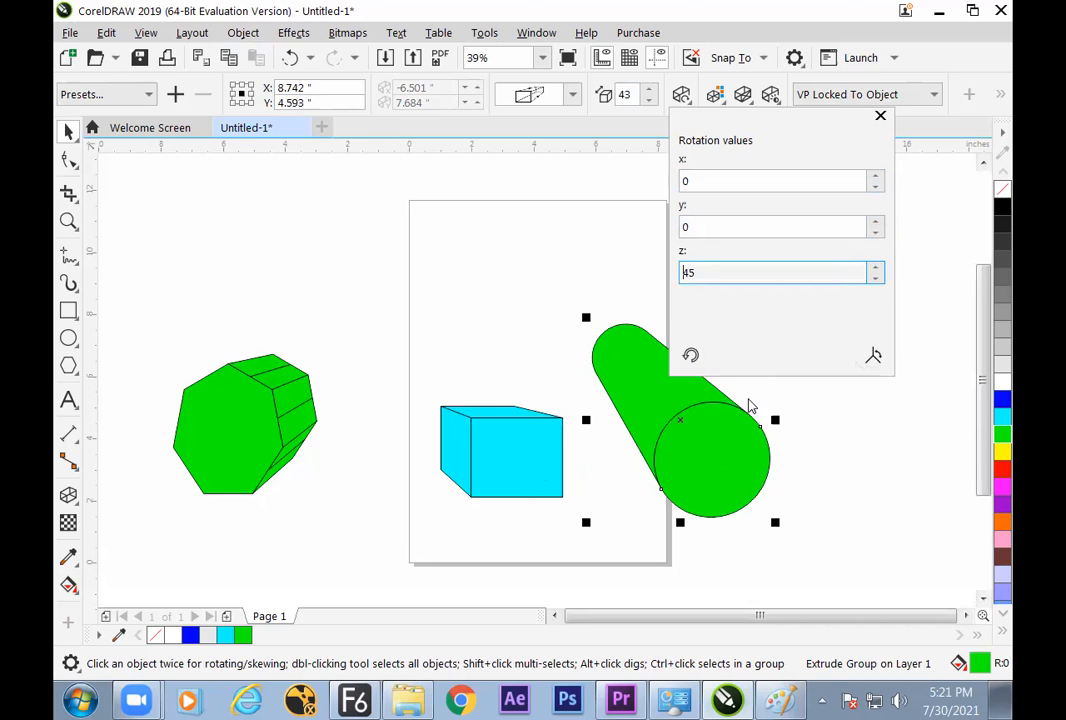
left_click_drag(700, 274, 643, 281)
left_click(622, 273)
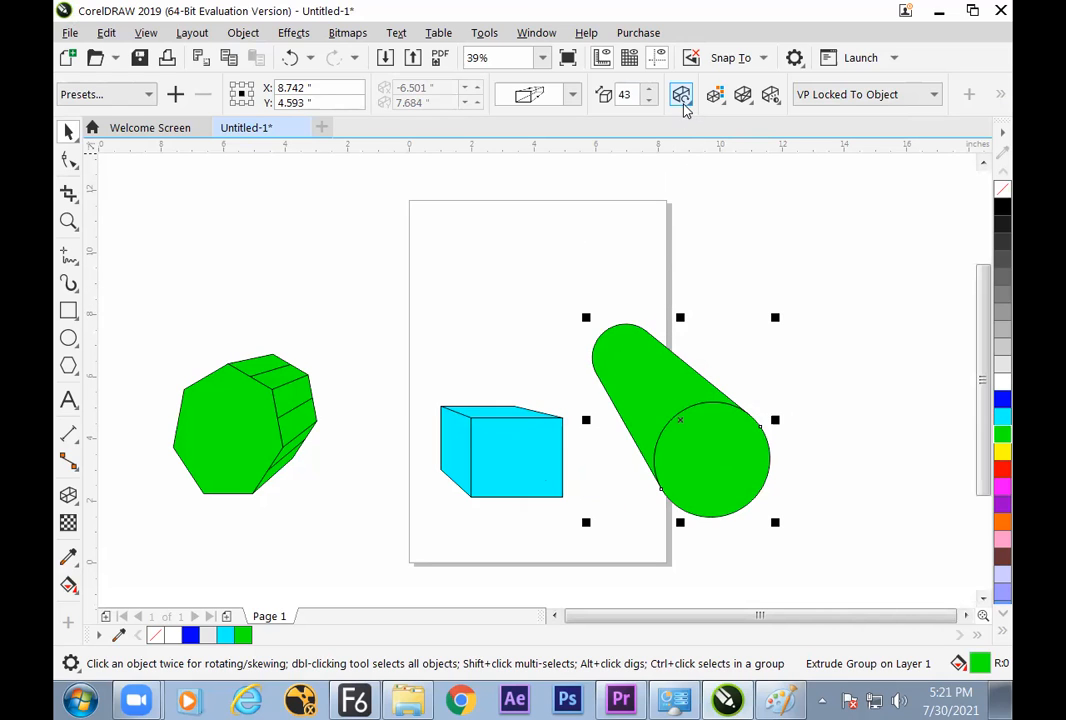
left_click(688, 208)
left_click_drag(647, 373, 628, 368)
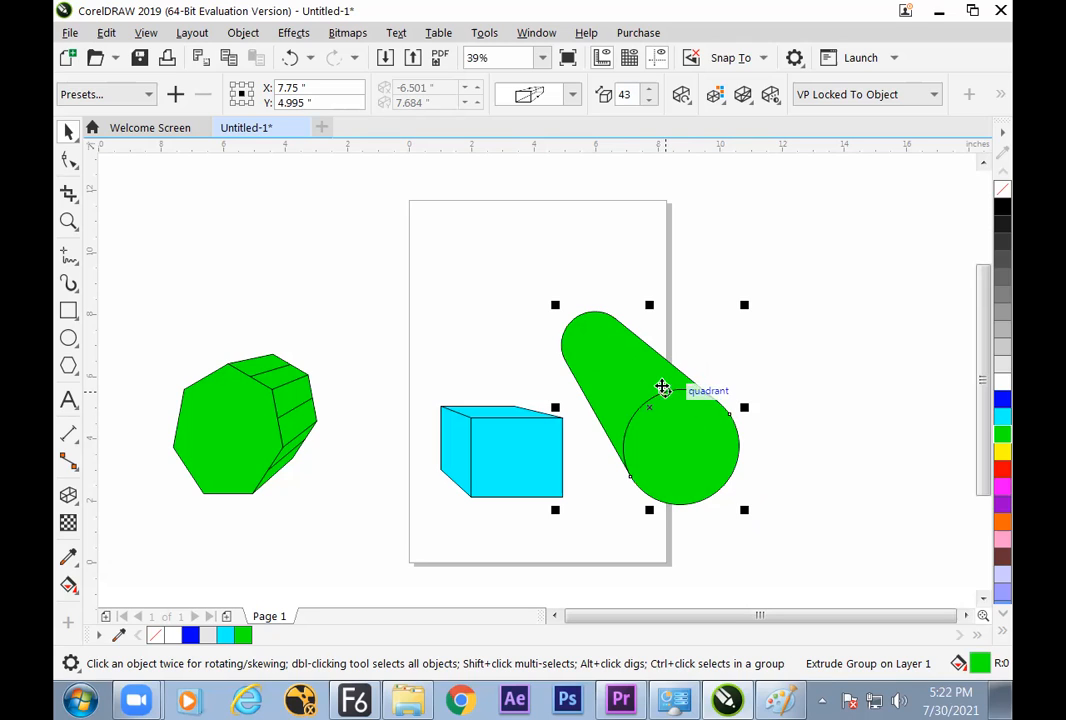
- Compare the object fill with a solid colour on the cylinder's extrusion and set the solid colour to CMYK 0, 100, 54, 0
left_click(715, 95)
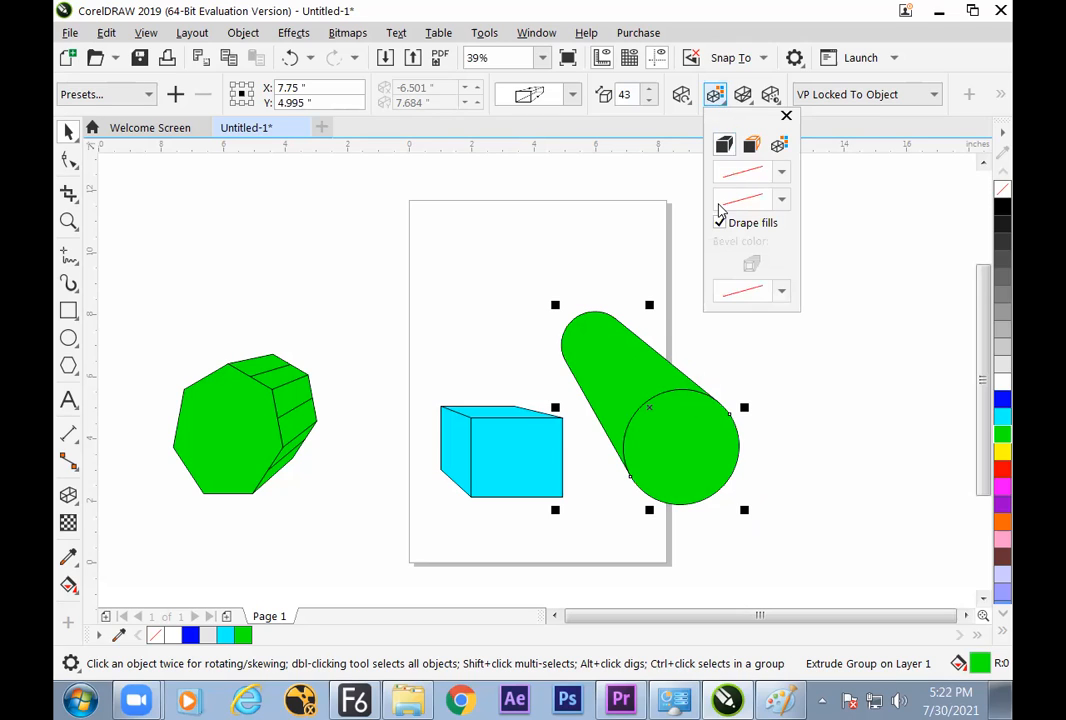
left_click(750, 146)
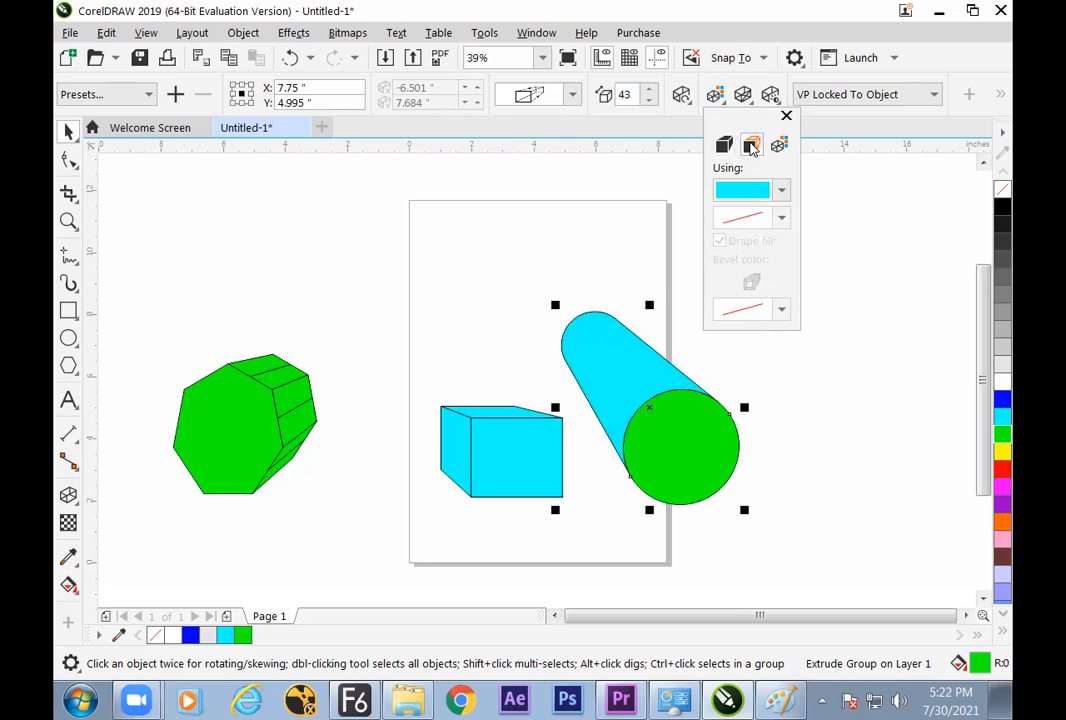
left_click(725, 146)
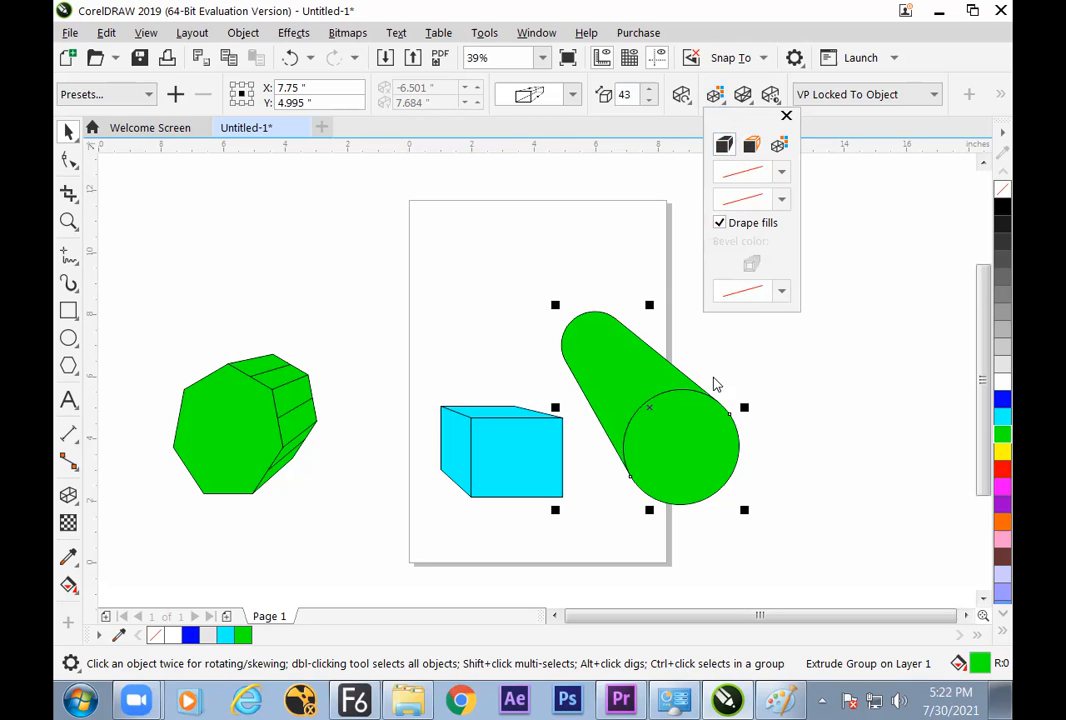
left_click(751, 146)
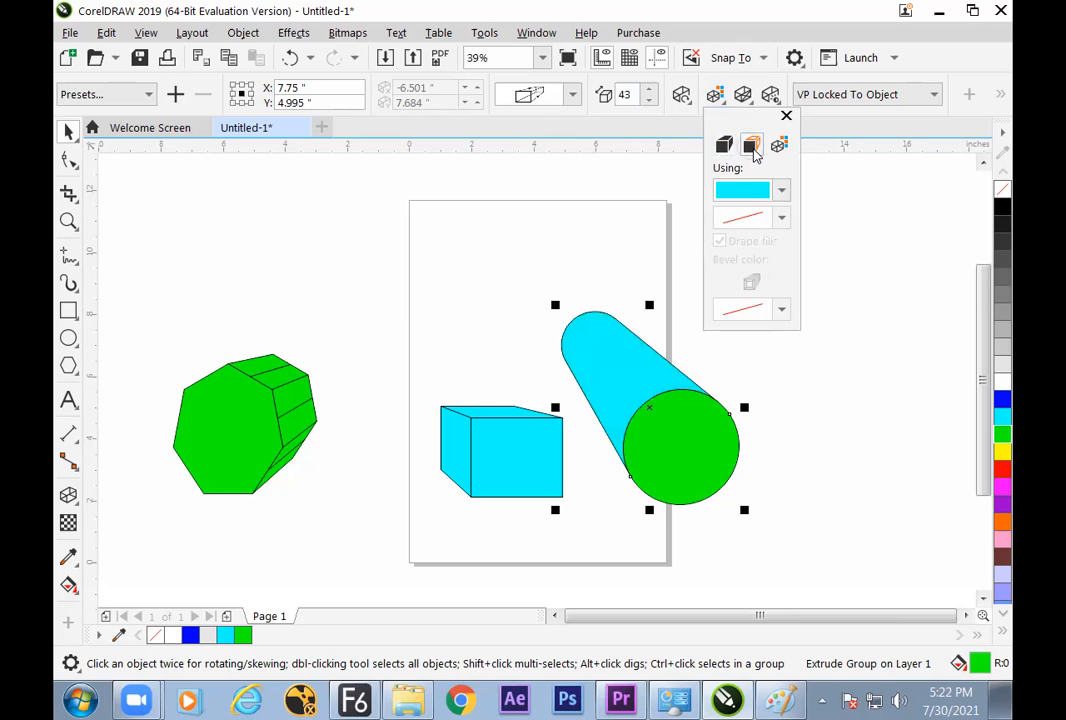
left_click(781, 190)
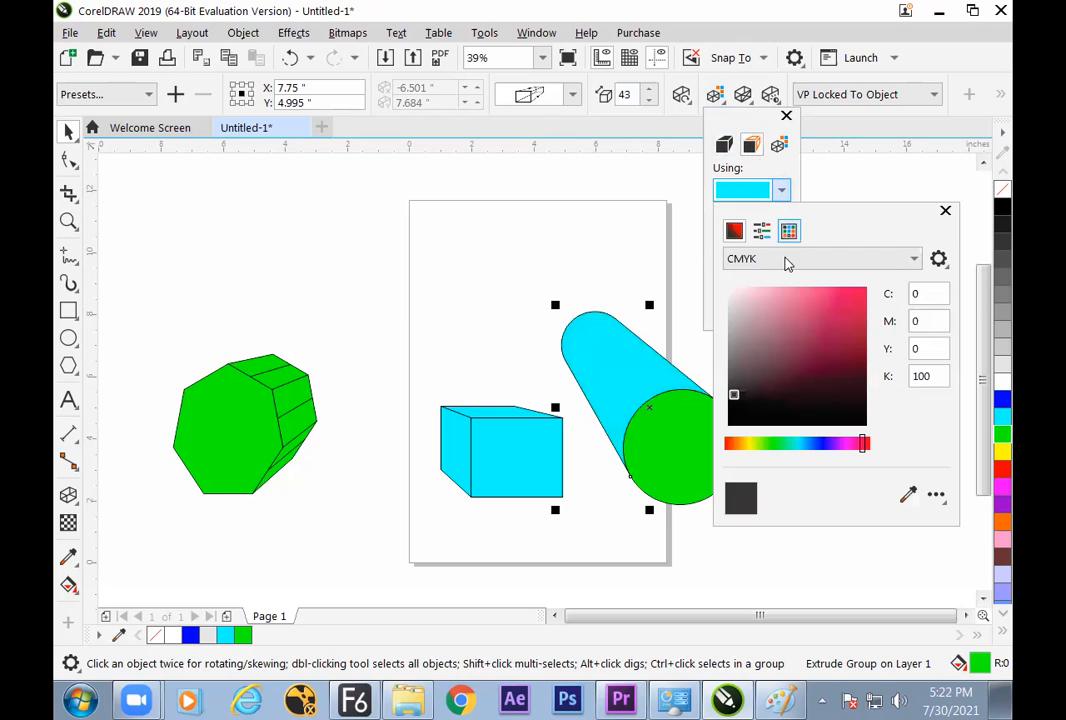
left_click(861, 288)
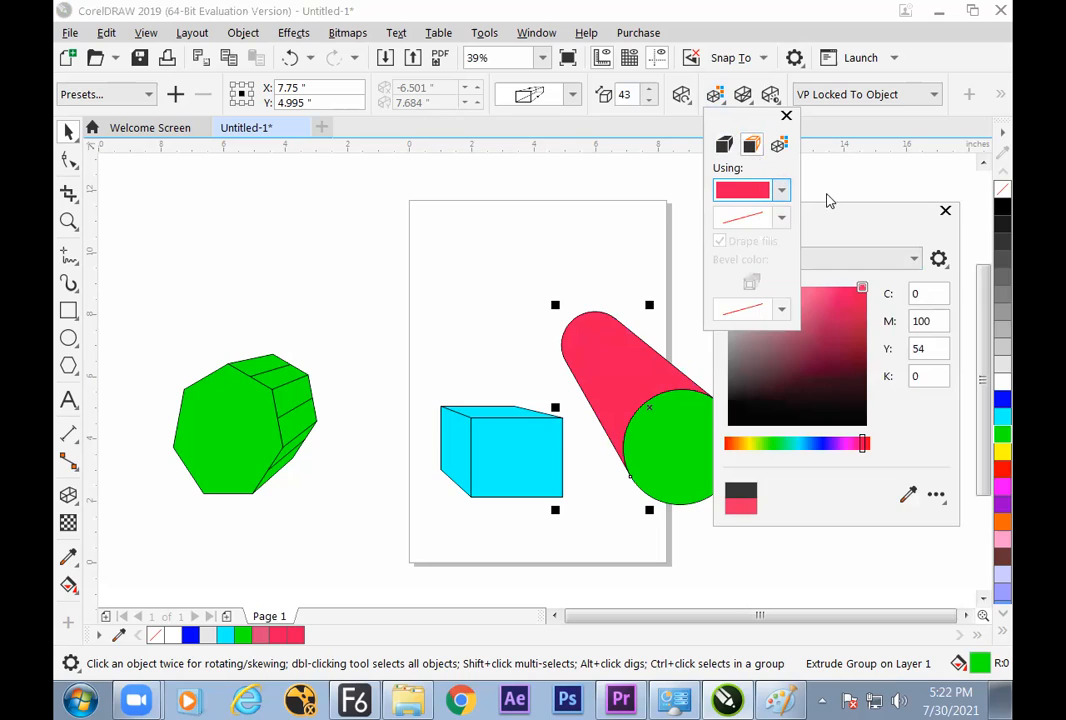
left_click(827, 194)
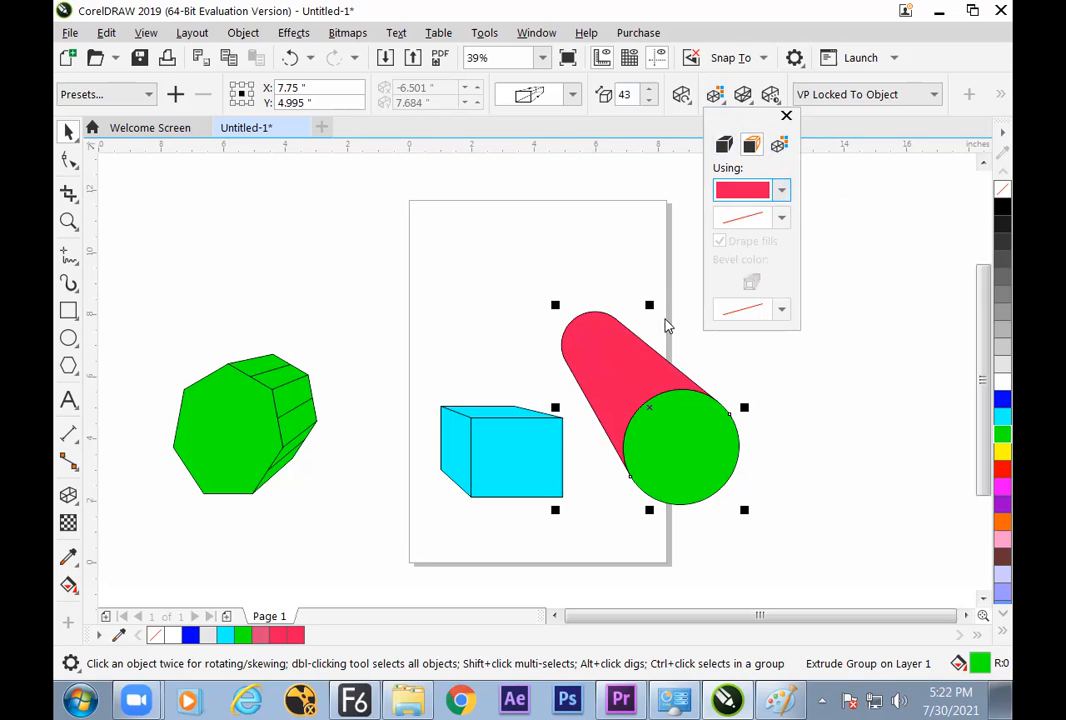
- Shade the cylinder's extrusion from pink (CMYK 0, 100, 39, 0) to black and shift the cylinder to about X 7.66", Y 4.997"
left_click(779, 146)
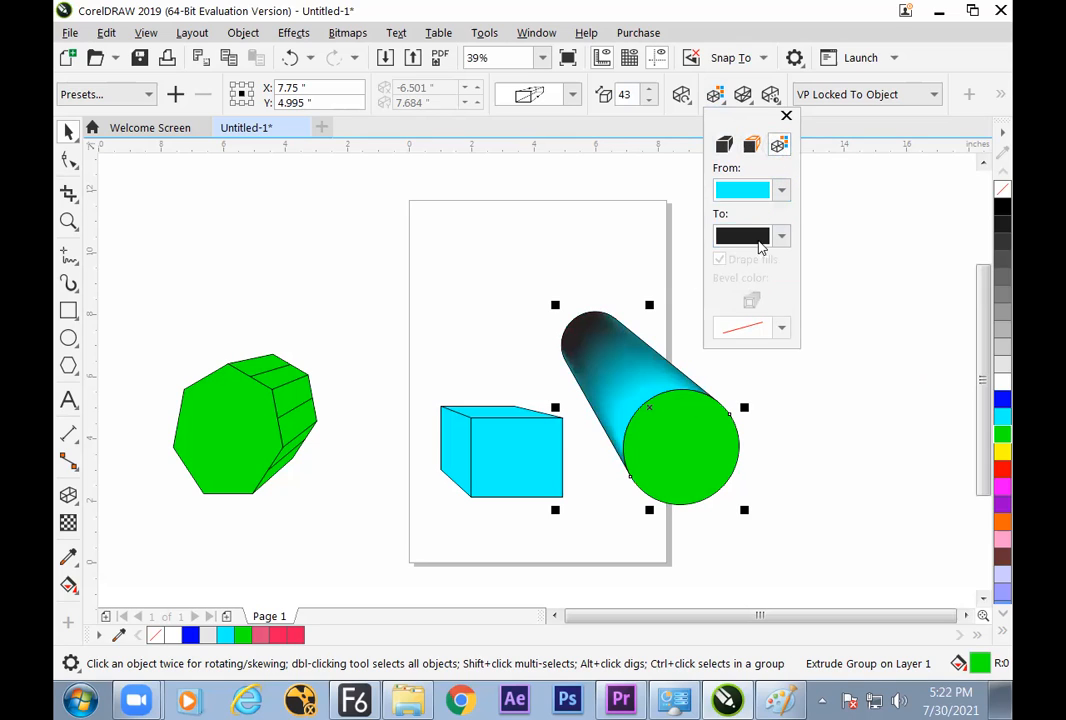
left_click(781, 190)
left_click(847, 278)
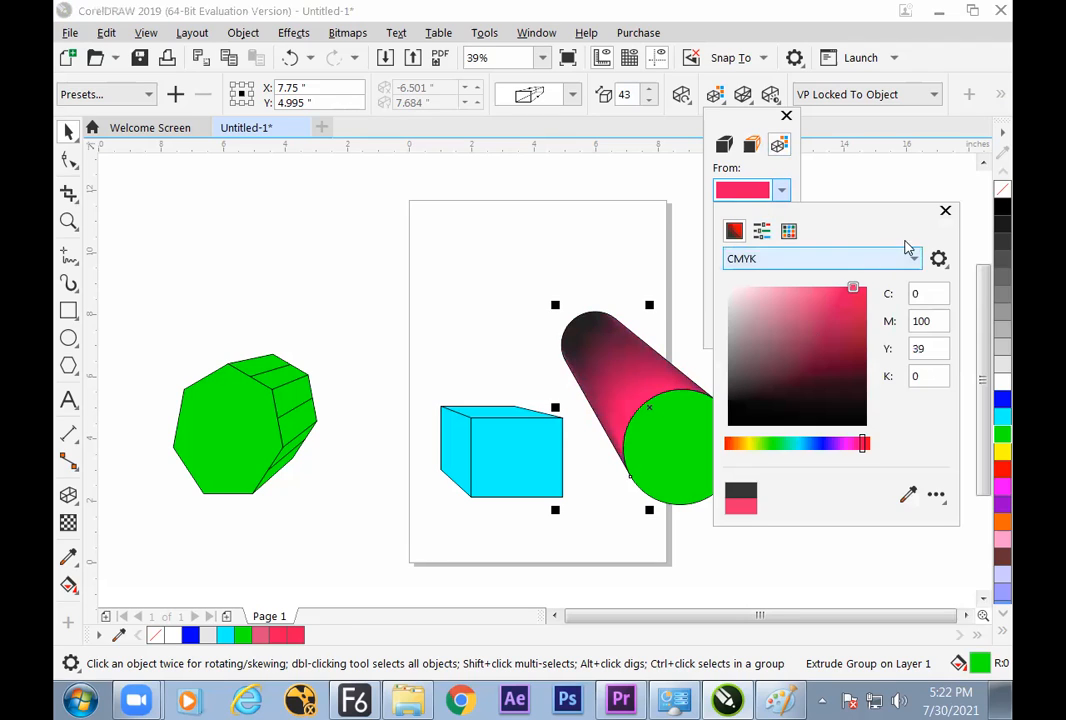
left_click(945, 210)
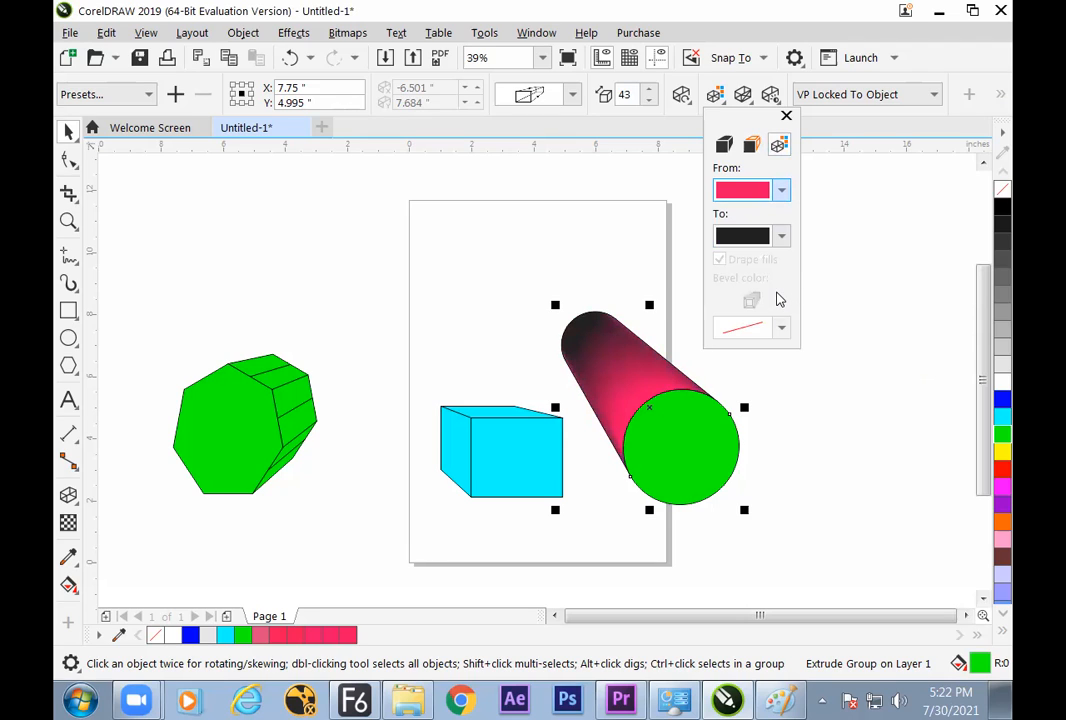
left_click(665, 272)
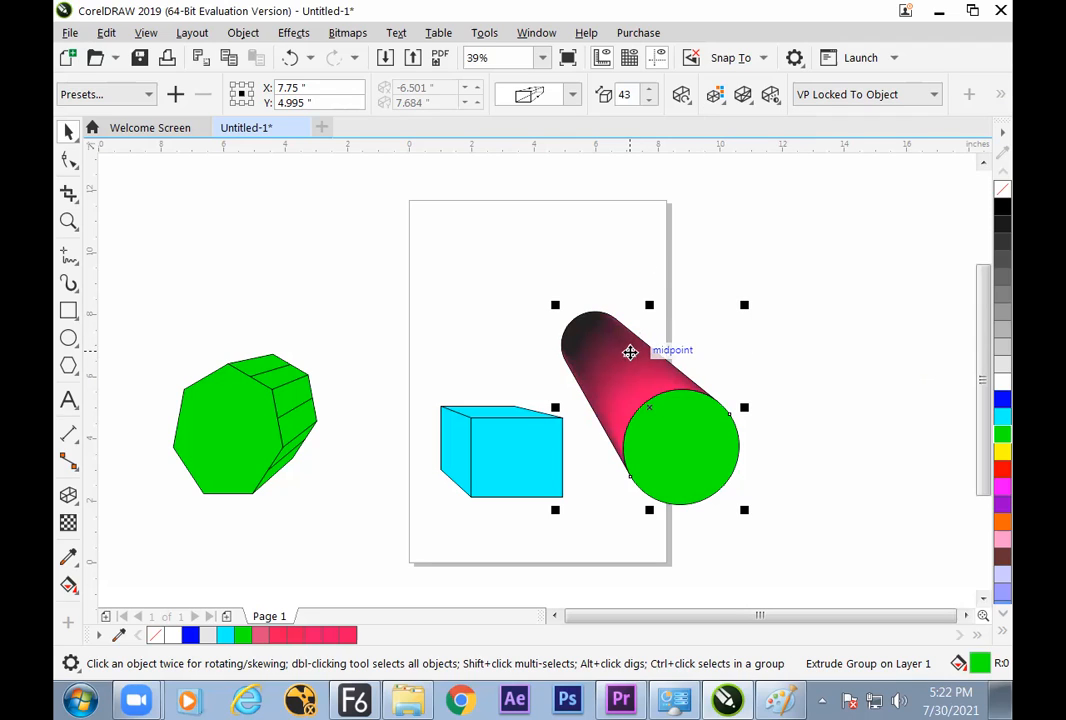
mouse_move(630, 348)
left_mouse_down()
mouse_move(602, 352)
mouse_move(630, 352)
left_mouse_up()
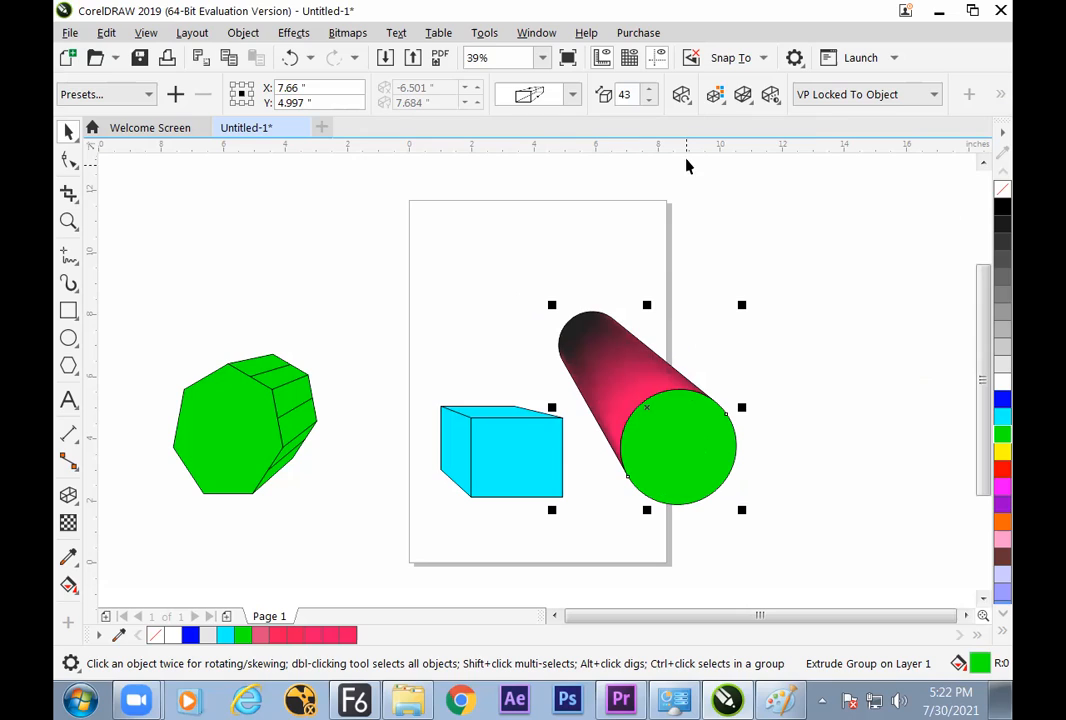
- Open the bevel settings, switch to Paint and handwrite Roundness of edge beneath the circled Bevel note
left_click(743, 96)
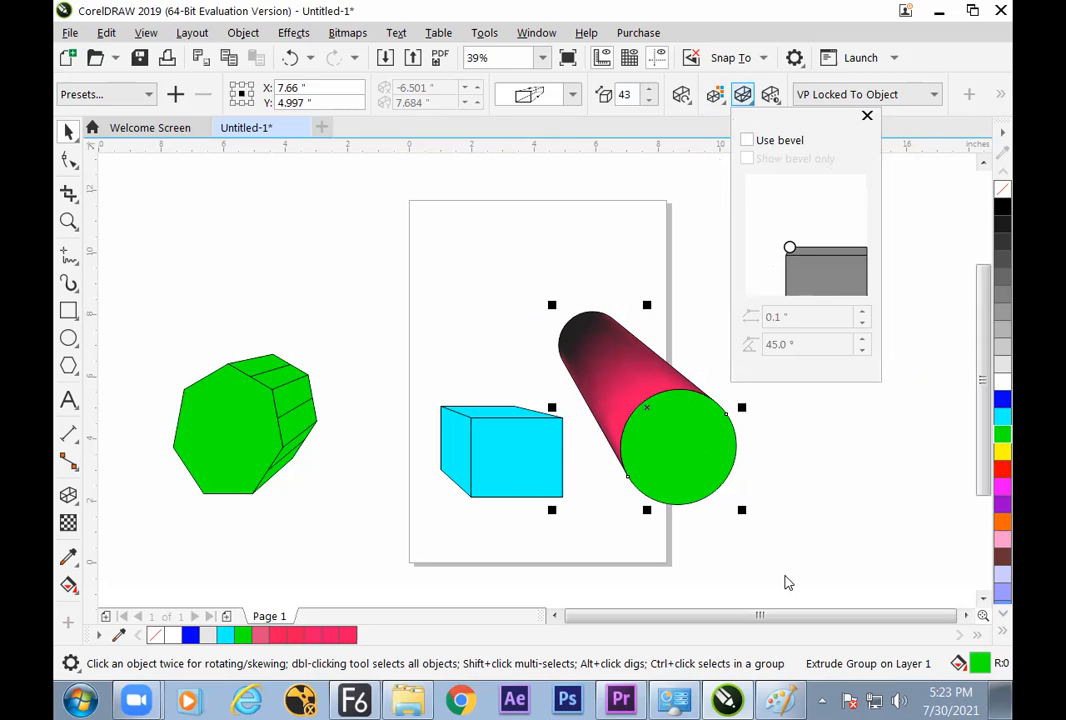
left_click(781, 700)
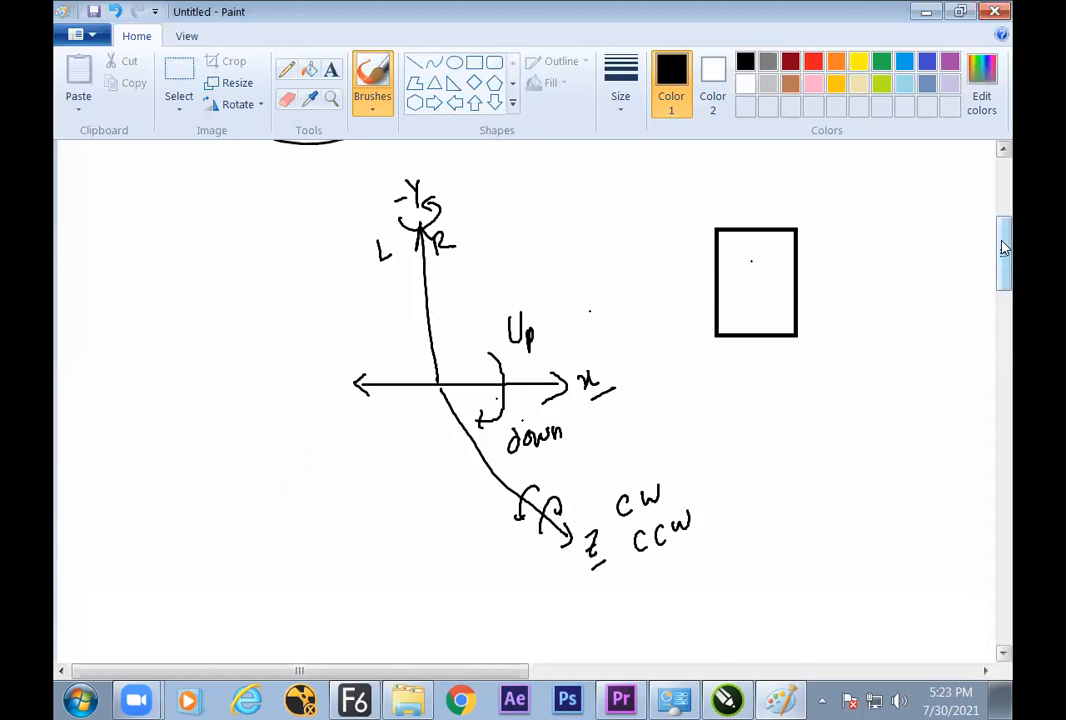
left_click_drag(1002, 245, 1002, 165)
mouse_move(96, 357)
left_mouse_down()
mouse_move(118, 378)
mouse_move(148, 351)
mouse_move(138, 343)
mouse_move(176, 307)
left_mouse_up()
left_click_drag(164, 366, 166, 383)
mouse_move(151, 415)
left_mouse_down()
mouse_move(167, 426)
mouse_move(184, 401)
left_mouse_up()
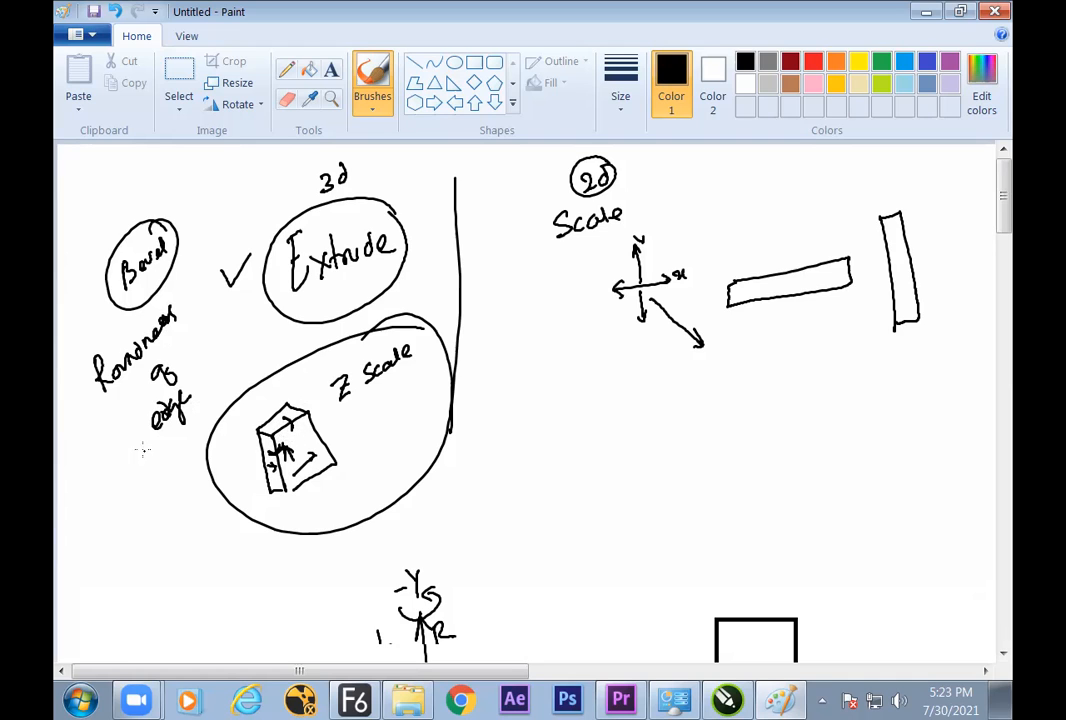
mouse_move(277, 219)
left_mouse_down()
mouse_move(221, 203)
mouse_move(204, 223)
left_mouse_up()
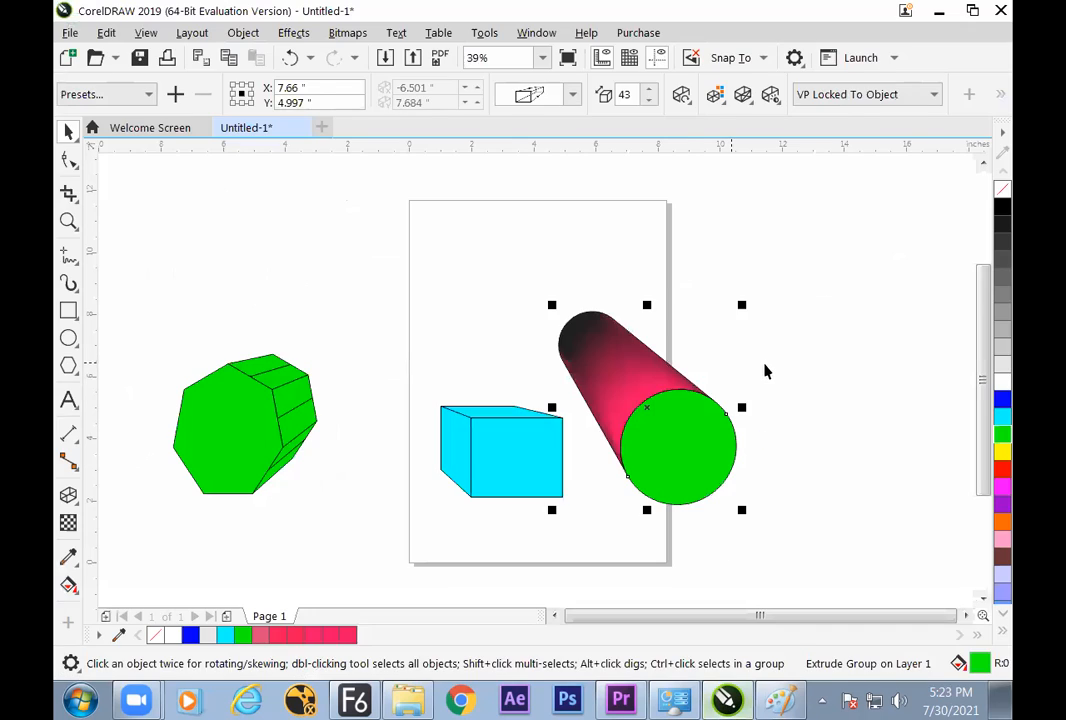
- Reselect the extruded cylinder in CorelDRAW and enable Use bevel for it
left_click(766, 367)
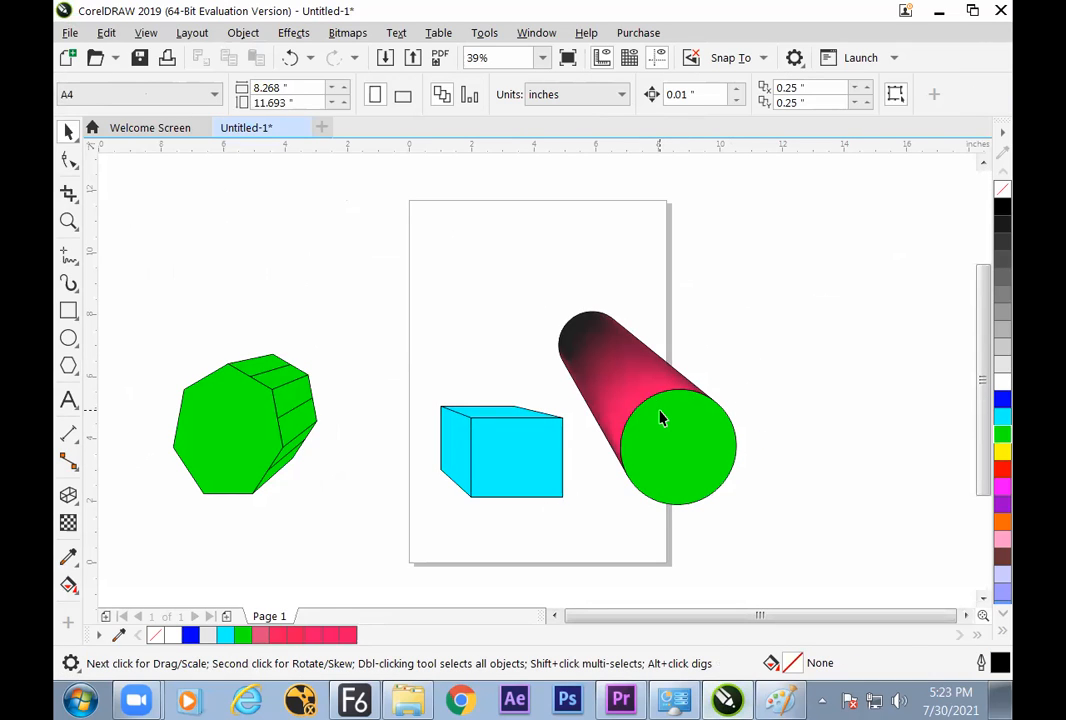
left_click(660, 418)
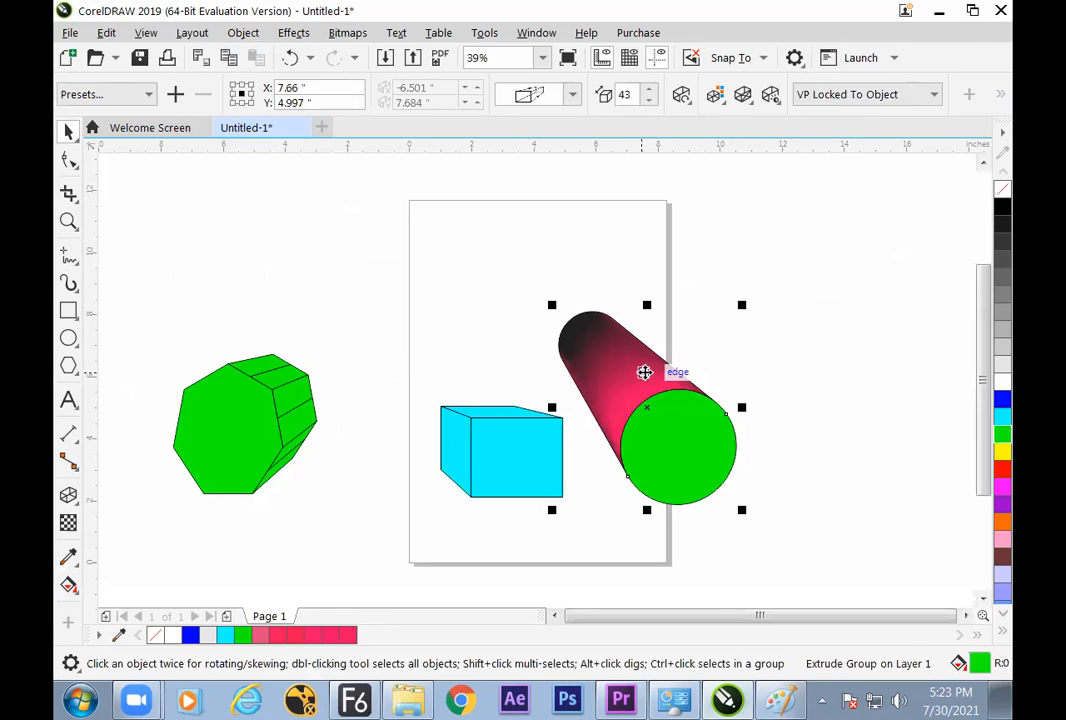
left_click(742, 94)
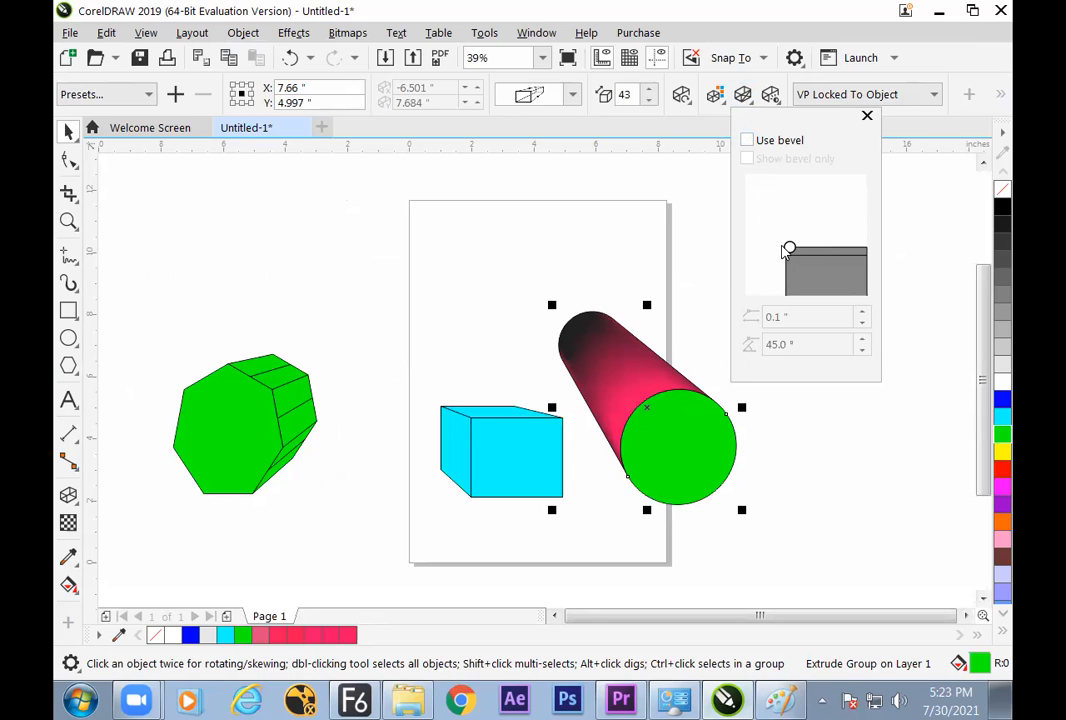
left_click(747, 140)
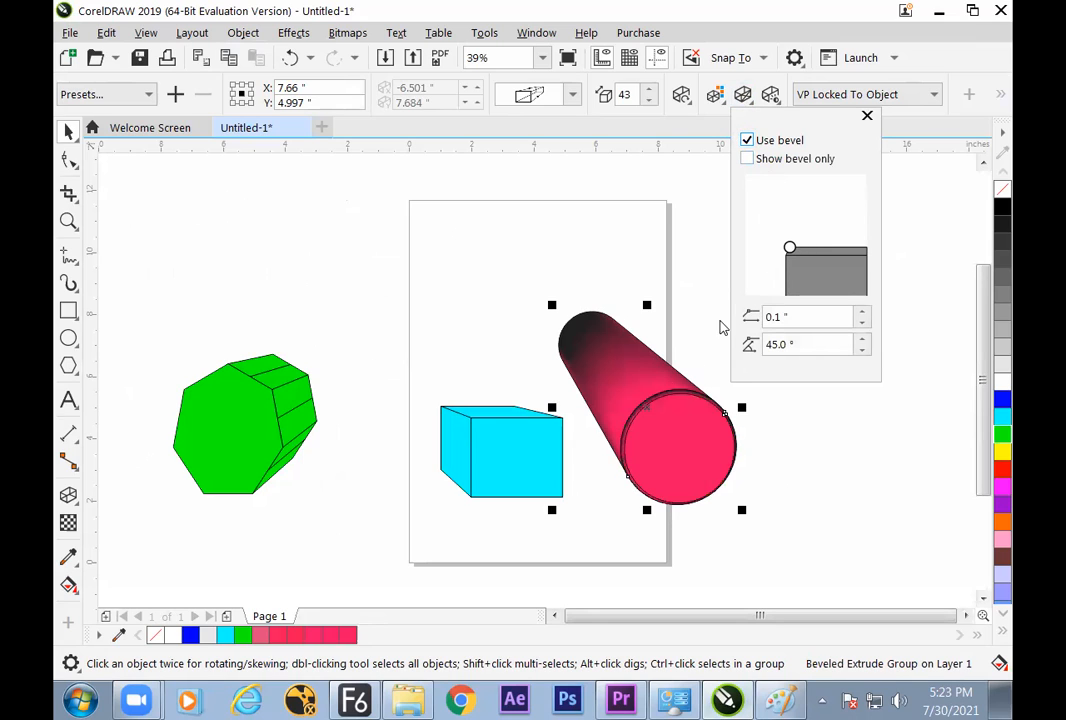
- Adjust the cylinder's bevel to a depth of 0.244" and an angle of 61.4°, briefly switching the bevel off for comparison
left_click_drag(790, 247, 799, 238)
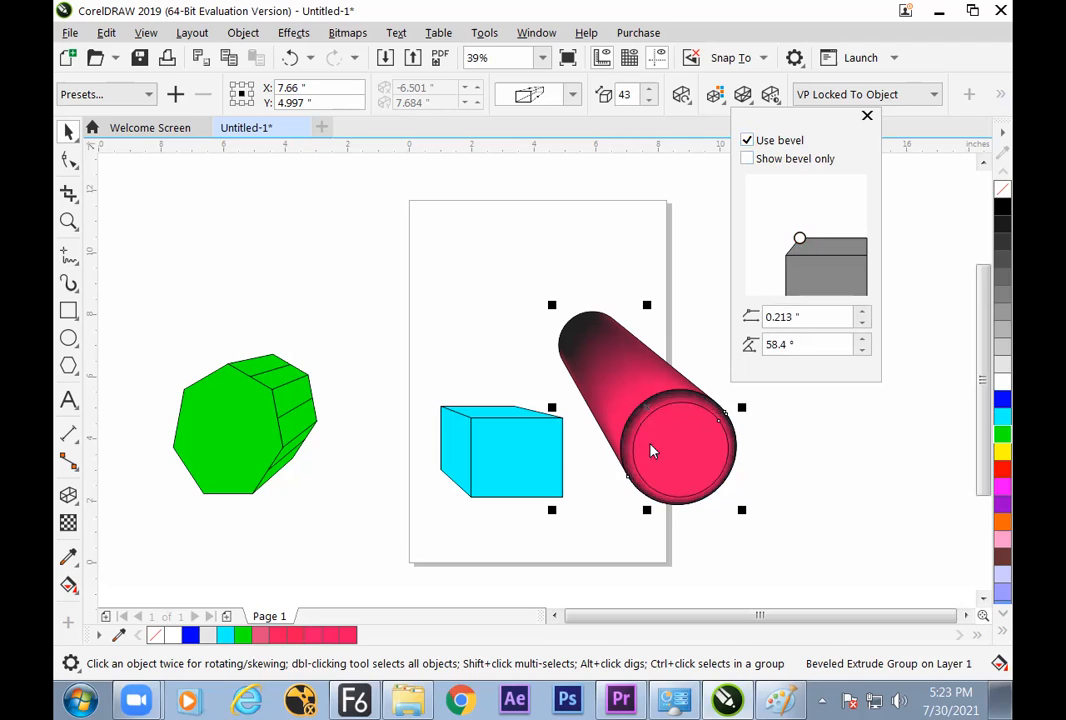
left_click_drag(800, 238, 801, 240)
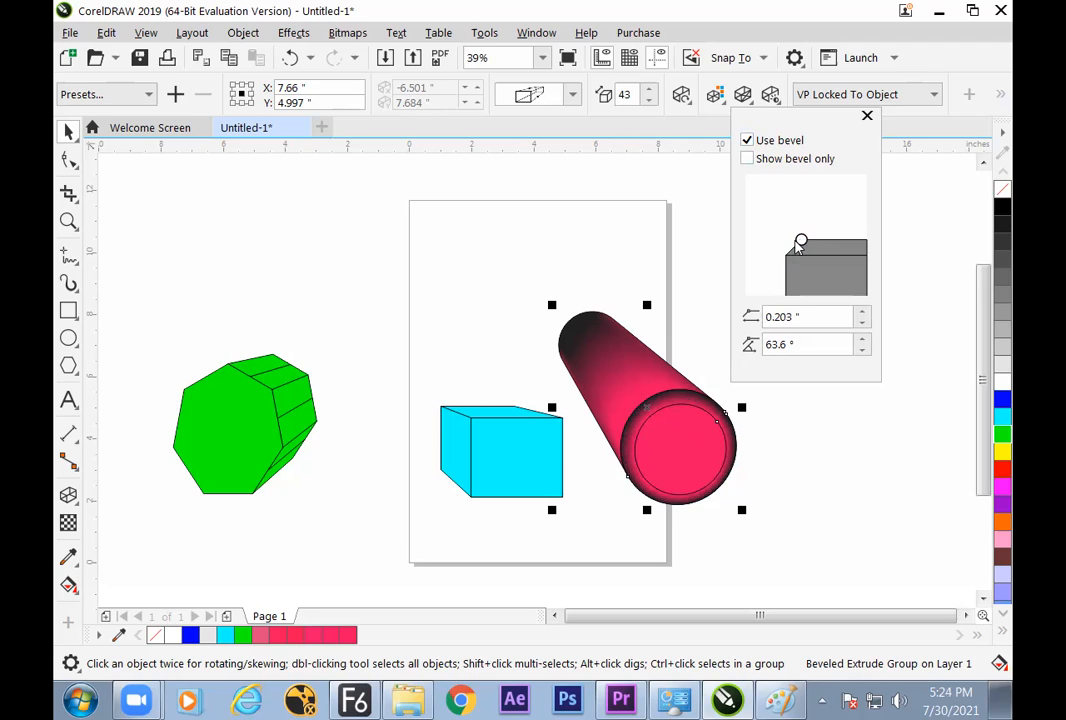
left_click(748, 141)
left_click(748, 141)
mouse_move(801, 240)
left_mouse_down()
mouse_move(815, 245)
mouse_move(803, 239)
left_mouse_up()
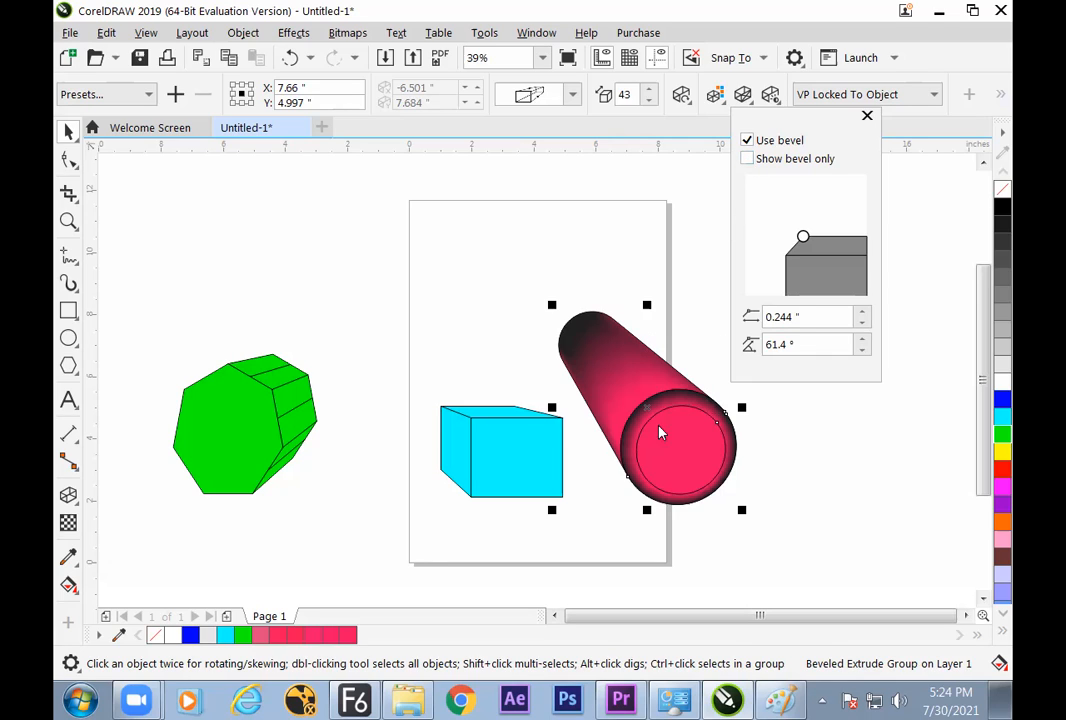
- Try showing only the cylinder's bevel, restore the full extrusion and close the bevel settings
left_click(748, 160)
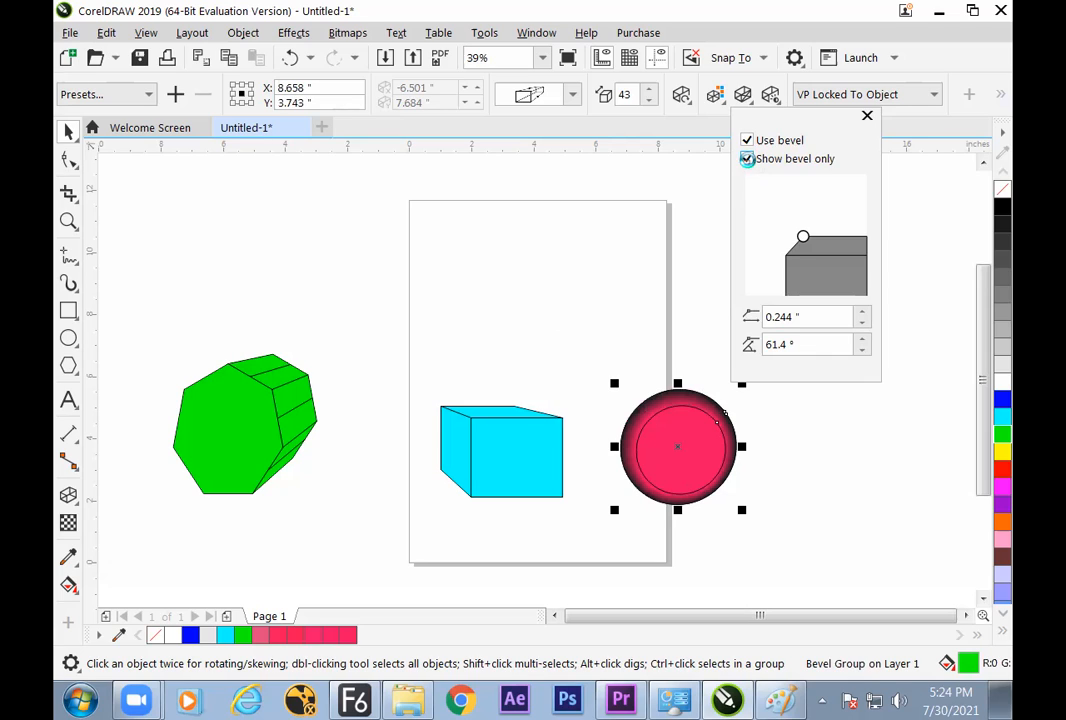
left_click(748, 160)
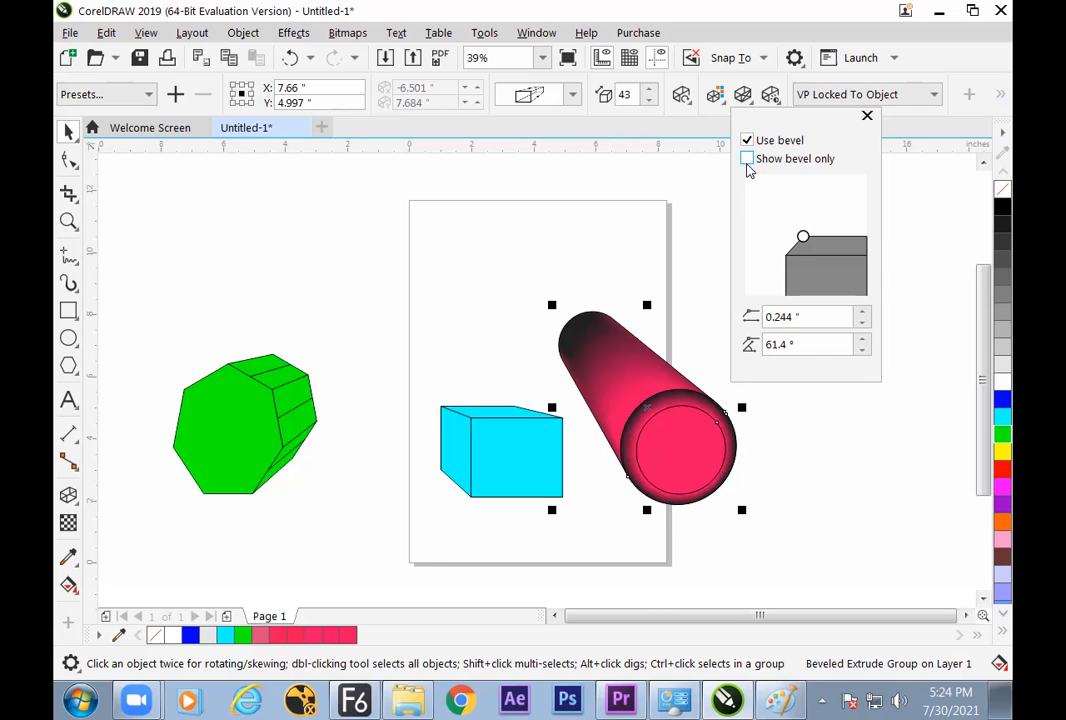
left_click(748, 162)
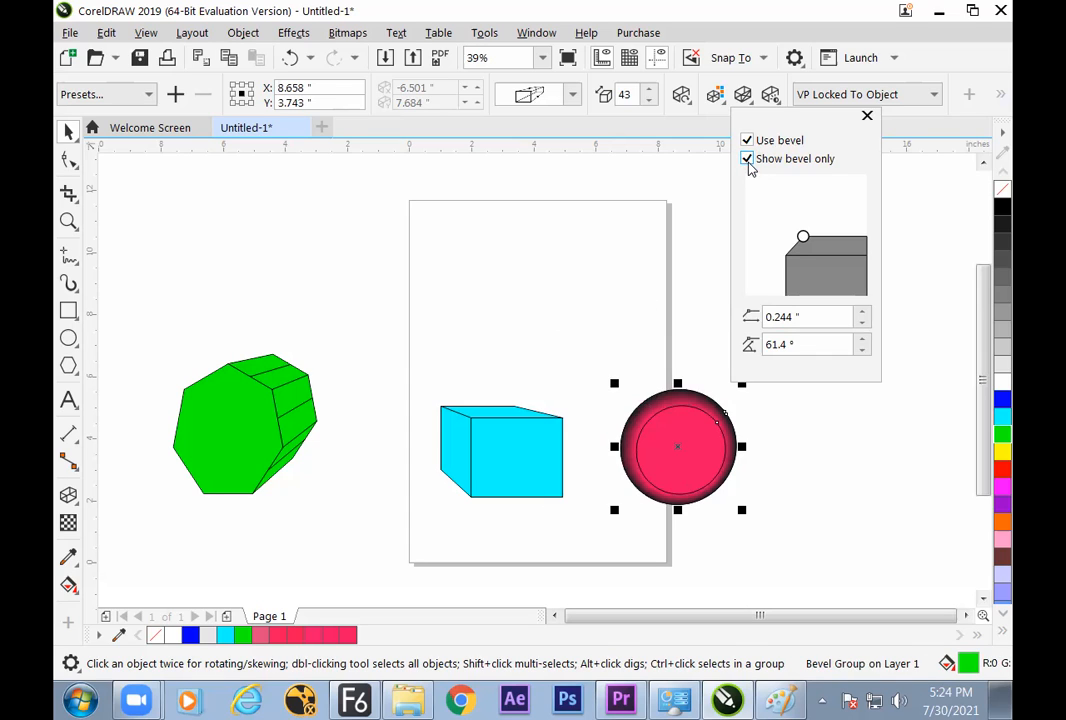
left_click(748, 160)
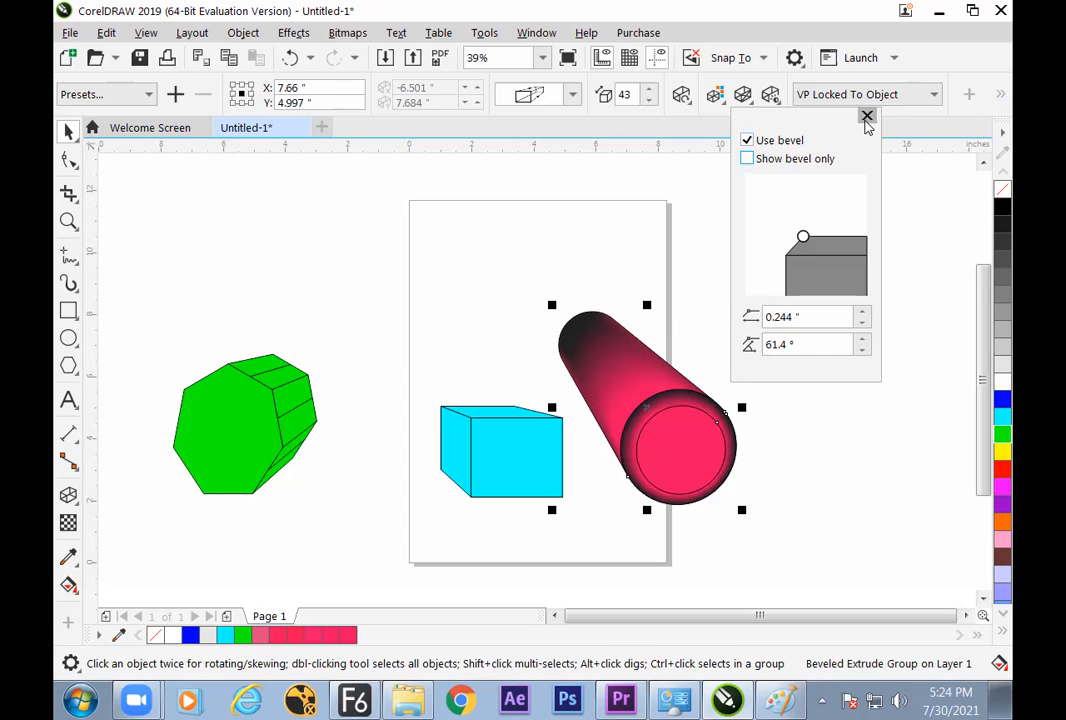
left_click(867, 117)
- Move the cylinder to about X 7.566", Y 4.48", shift the cyan box slightly left and down, and reselect the cylinder
left_click_drag(638, 355, 633, 376)
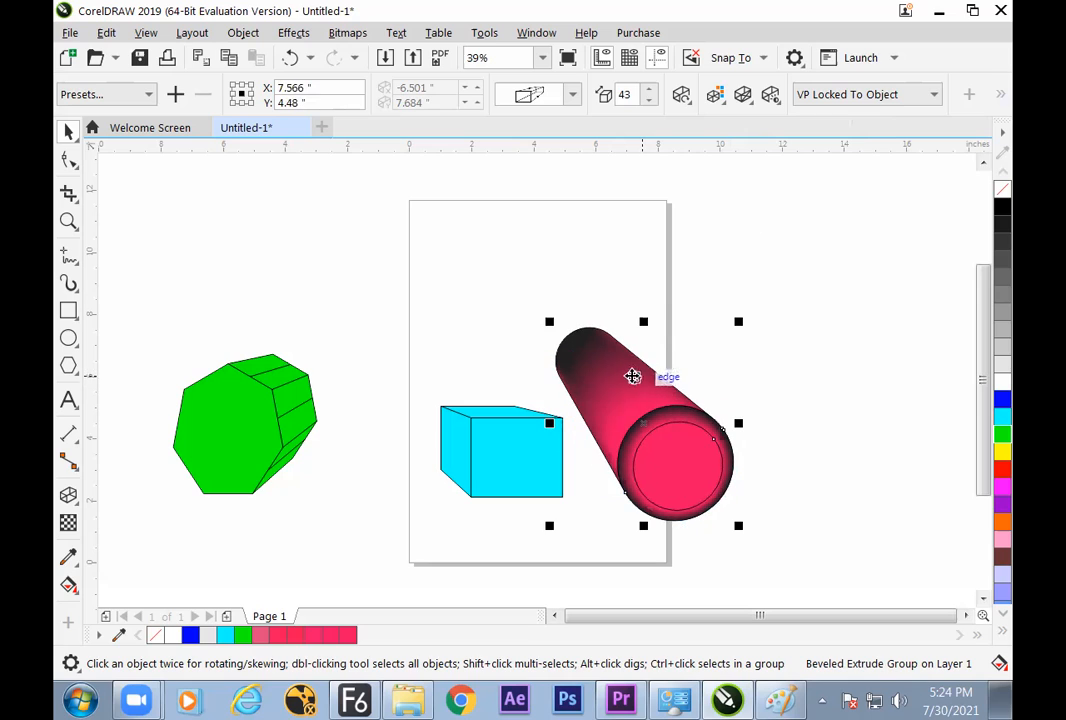
left_click_drag(516, 447, 488, 463)
left_click(630, 385)
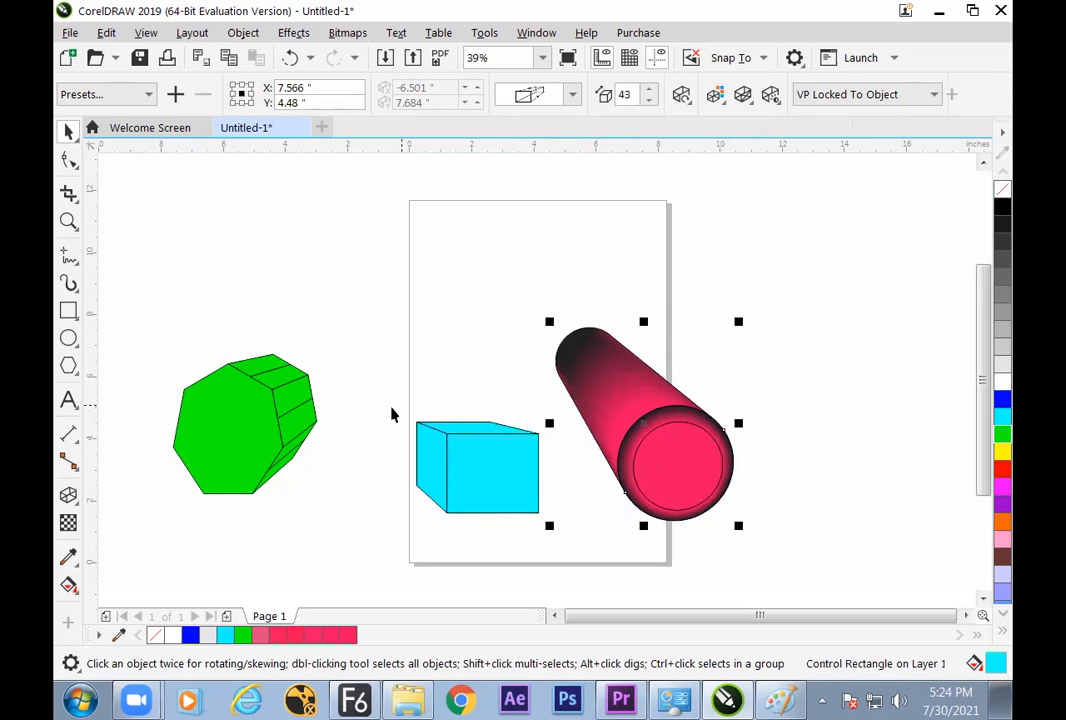
- Activate the Extrude tool on the cylinder and open its extrusion lighting settings
left_click(634, 364)
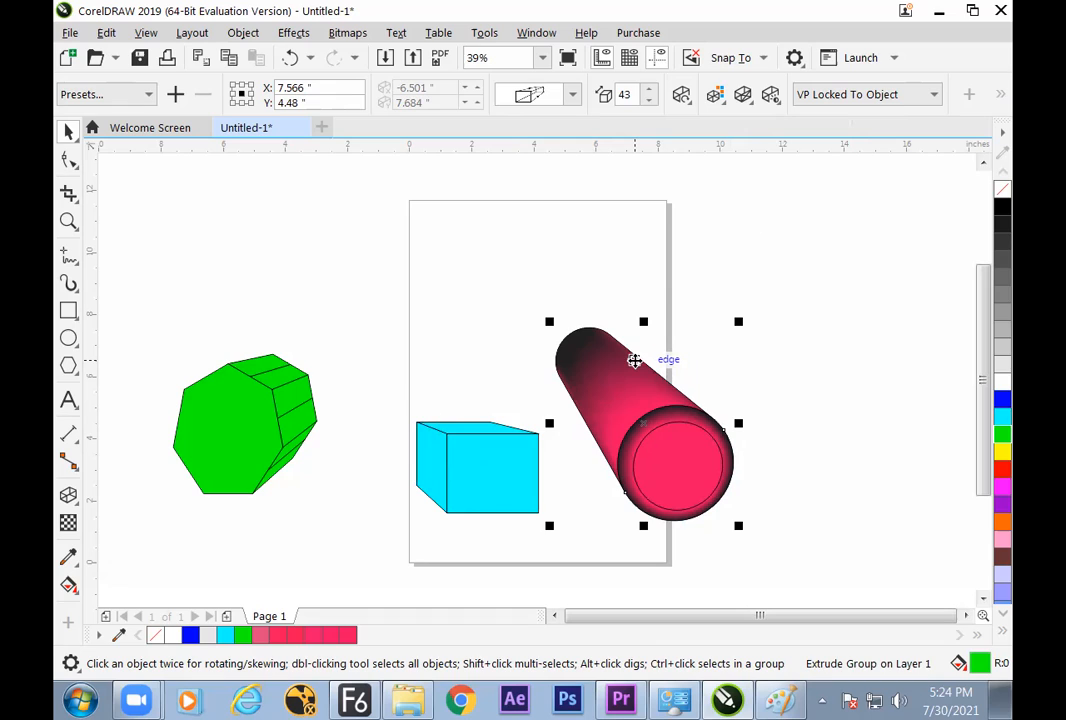
left_click(68, 494)
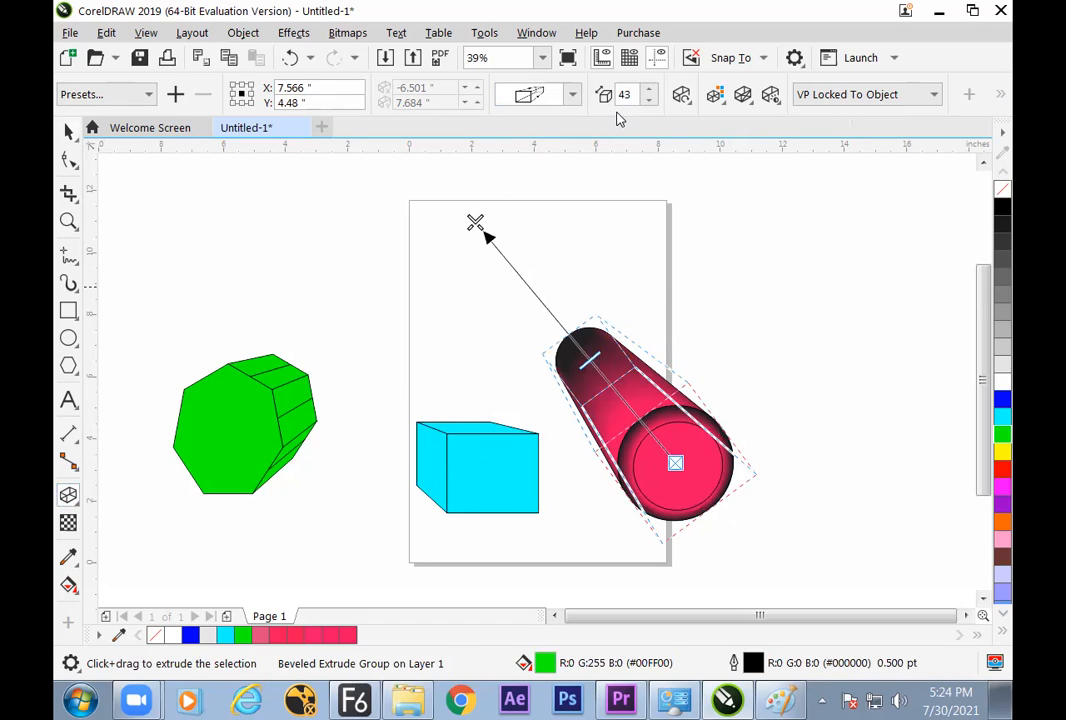
left_click(770, 95)
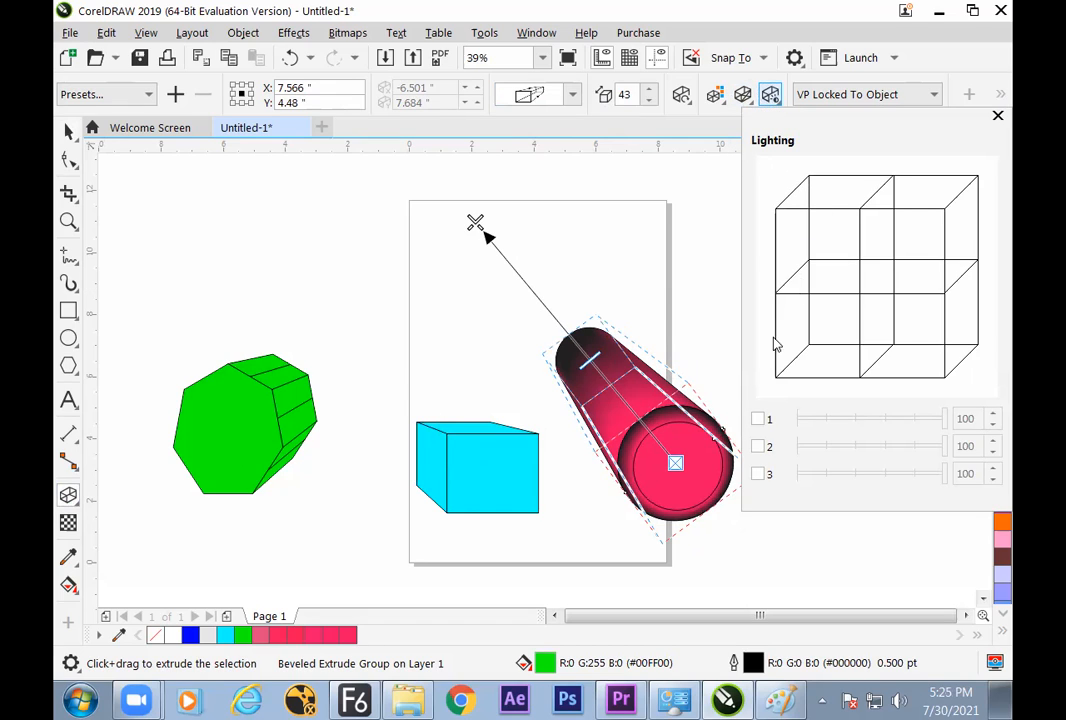
- Try light sources 1, 2 and 3 on the cylinder and switch all of them off again
left_click(758, 420)
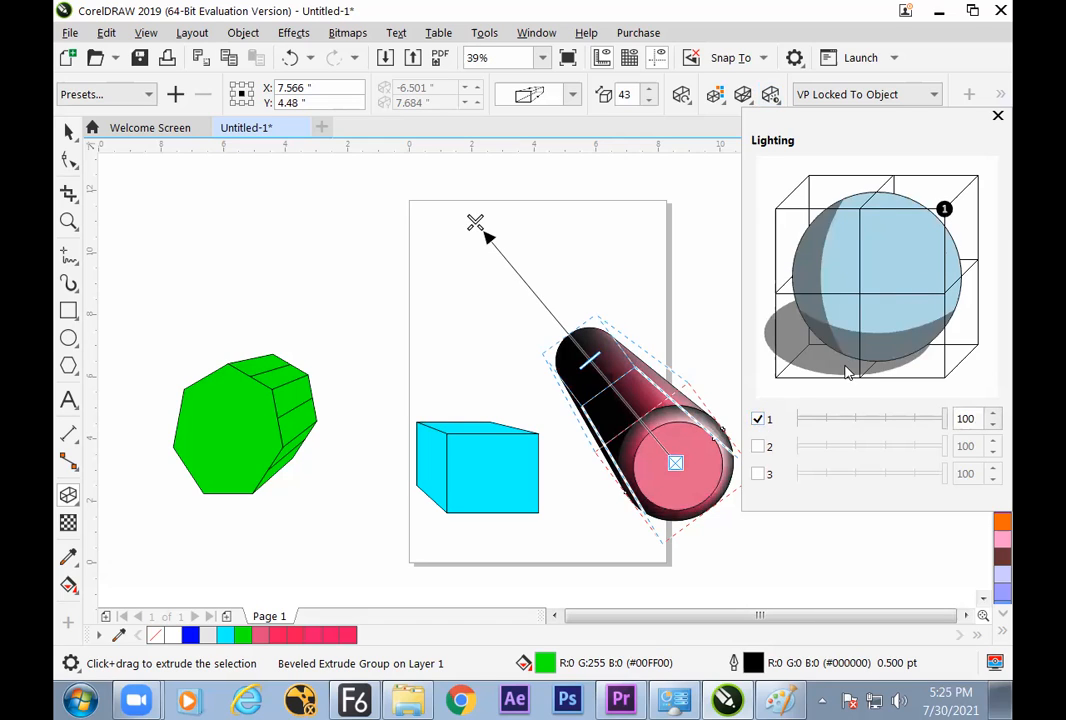
left_click(758, 447)
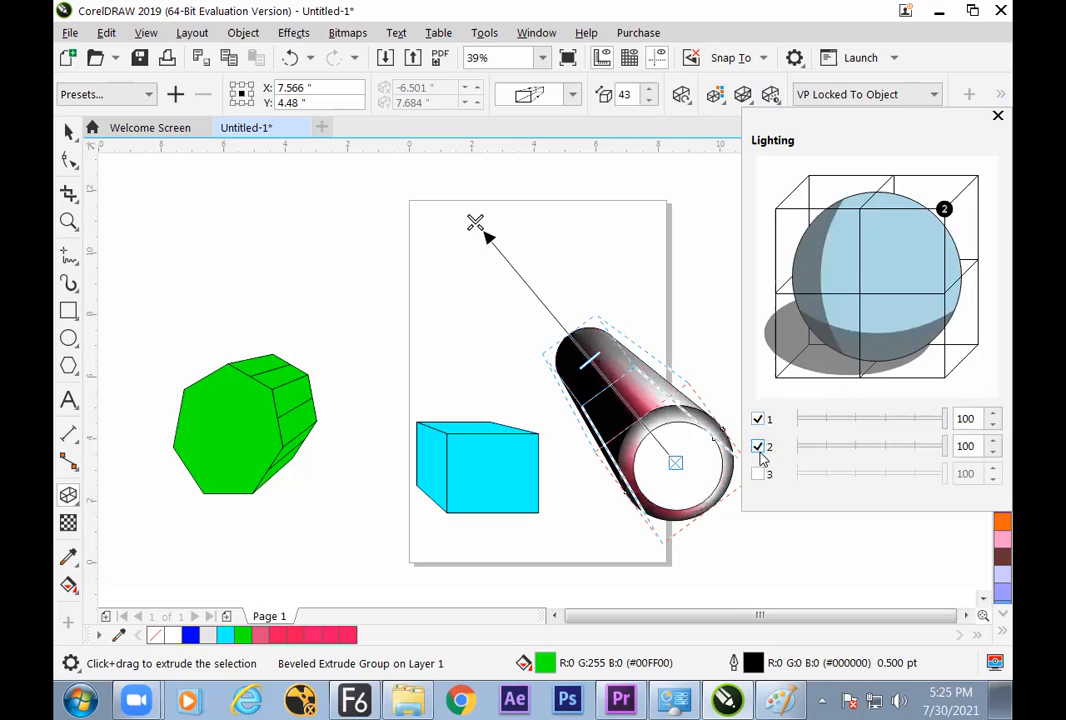
left_click(758, 474)
left_click(758, 474)
left_click(758, 447)
left_click(758, 419)
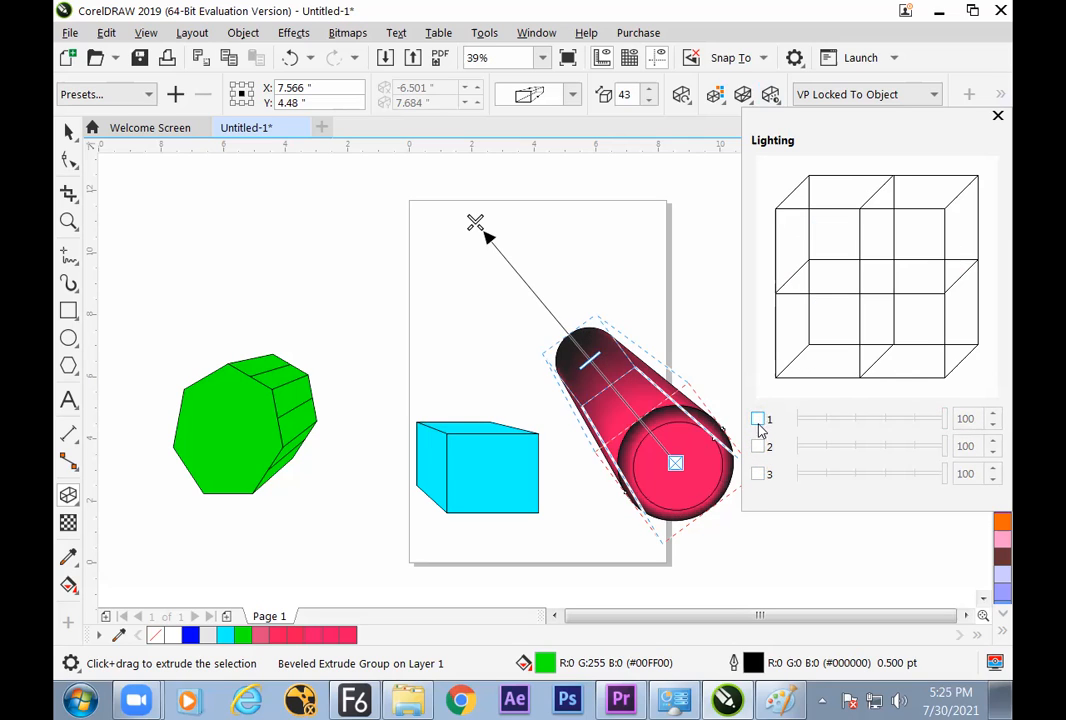
- Light the cylinder with light source 1 at an intensity of 81 and close the lighting settings
left_click(758, 420)
mouse_move(945, 419)
left_mouse_down()
mouse_move(880, 433)
mouse_move(905, 424)
mouse_move(887, 418)
left_mouse_up()
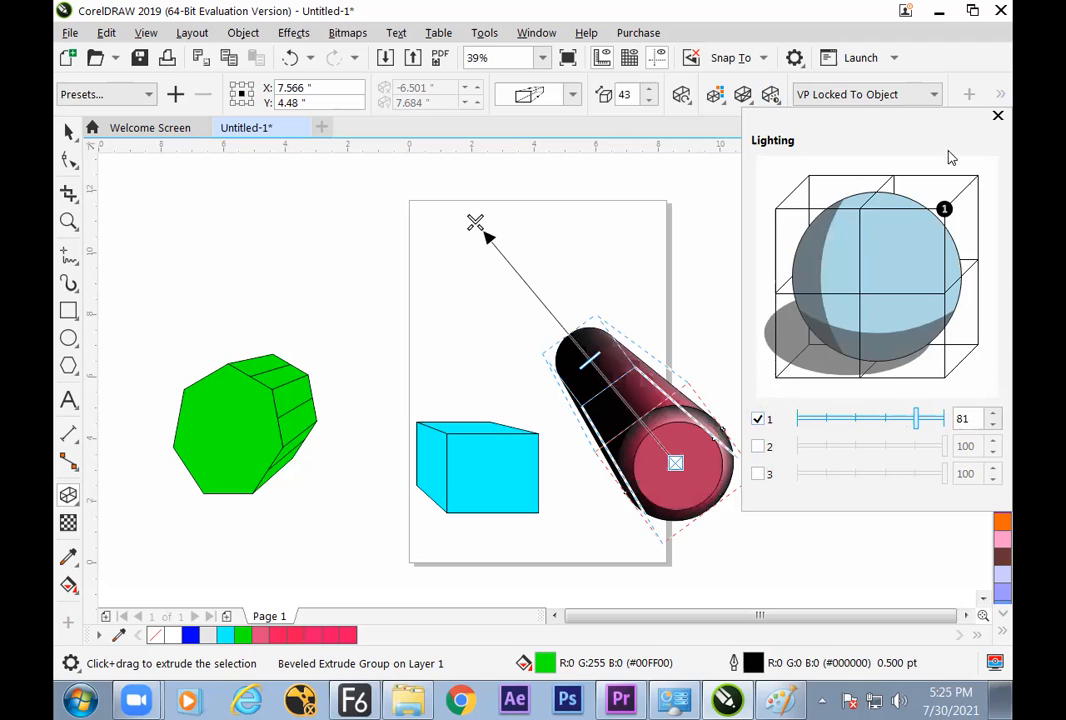
left_click(998, 117)
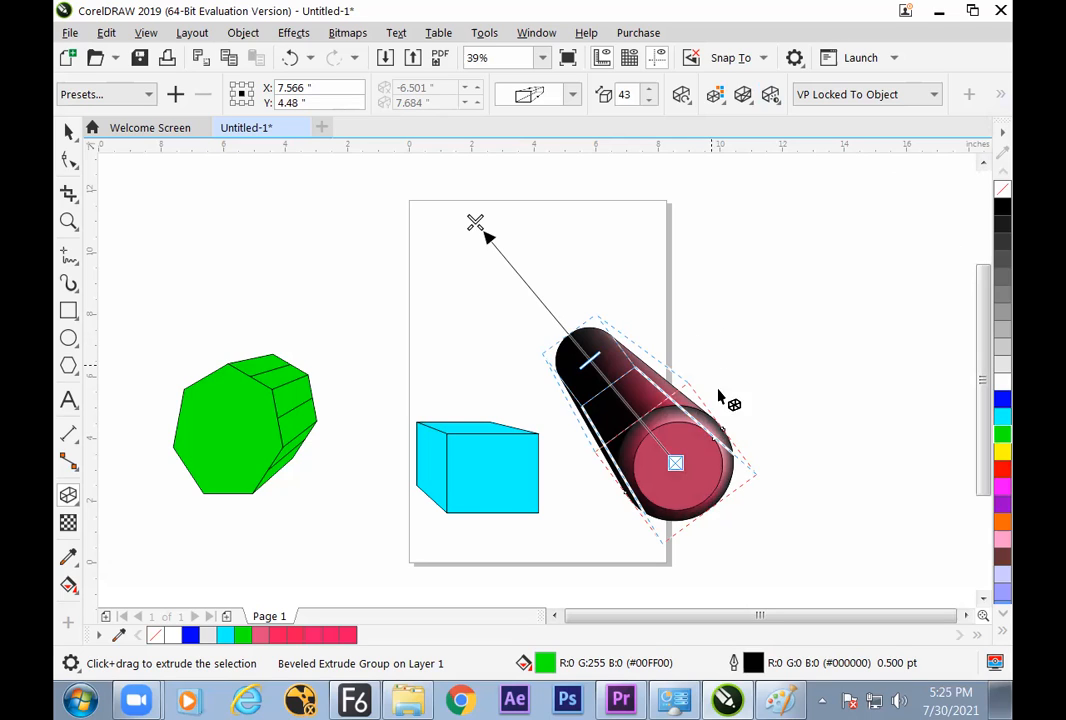
- Switch to Paint and handwrite Light and Angle as a dashed list above the black rectangle
left_click(780, 700)
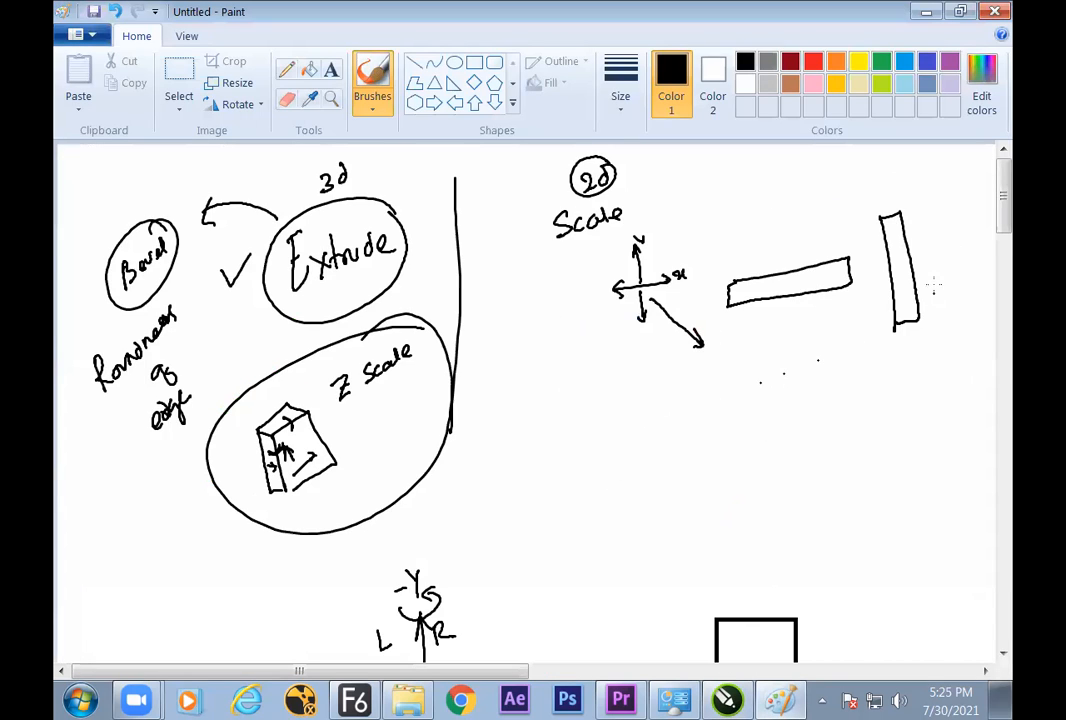
mouse_move(1000, 232)
left_mouse_down()
mouse_move(709, 238)
mouse_move(726, 251)
mouse_move(727, 237)
mouse_move(733, 268)
mouse_move(774, 244)
left_mouse_up()
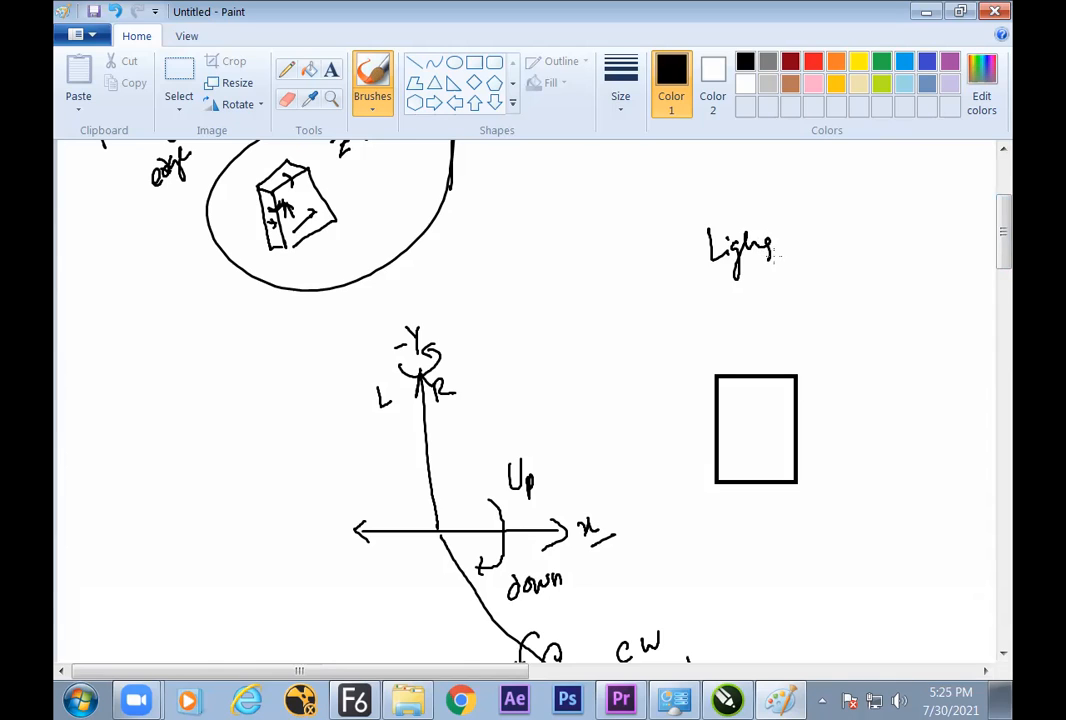
key("ctrl+z")
key("ctrl+z")
key("ctrl+z")
key("ctrl+z")
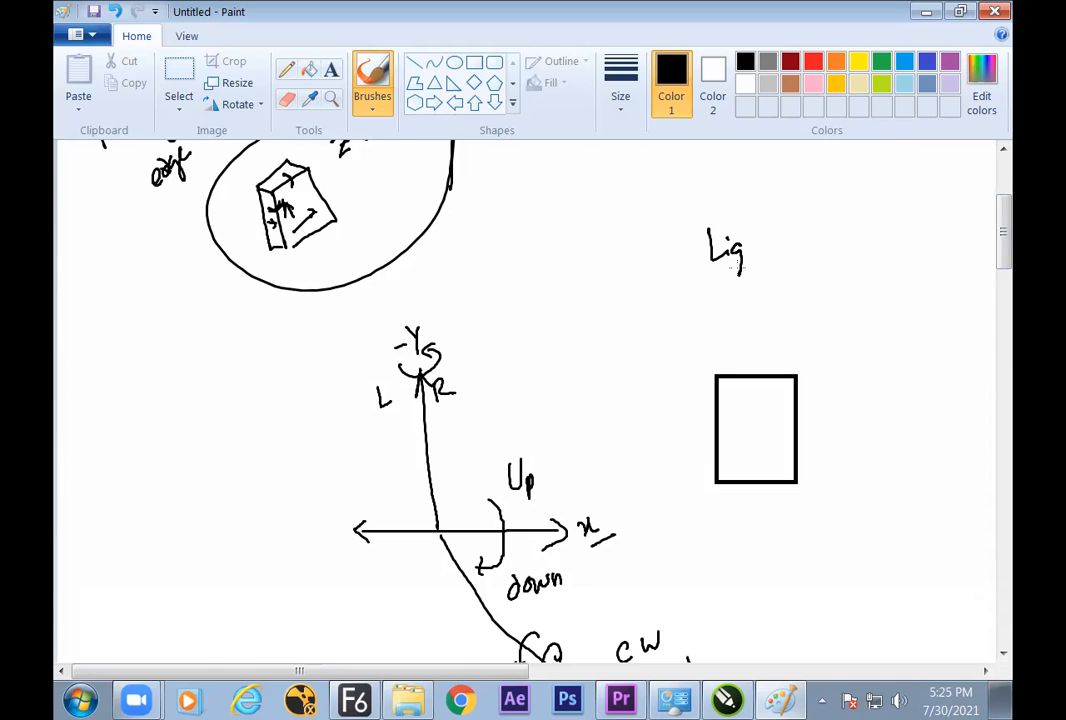
left_click_drag(764, 231, 768, 243)
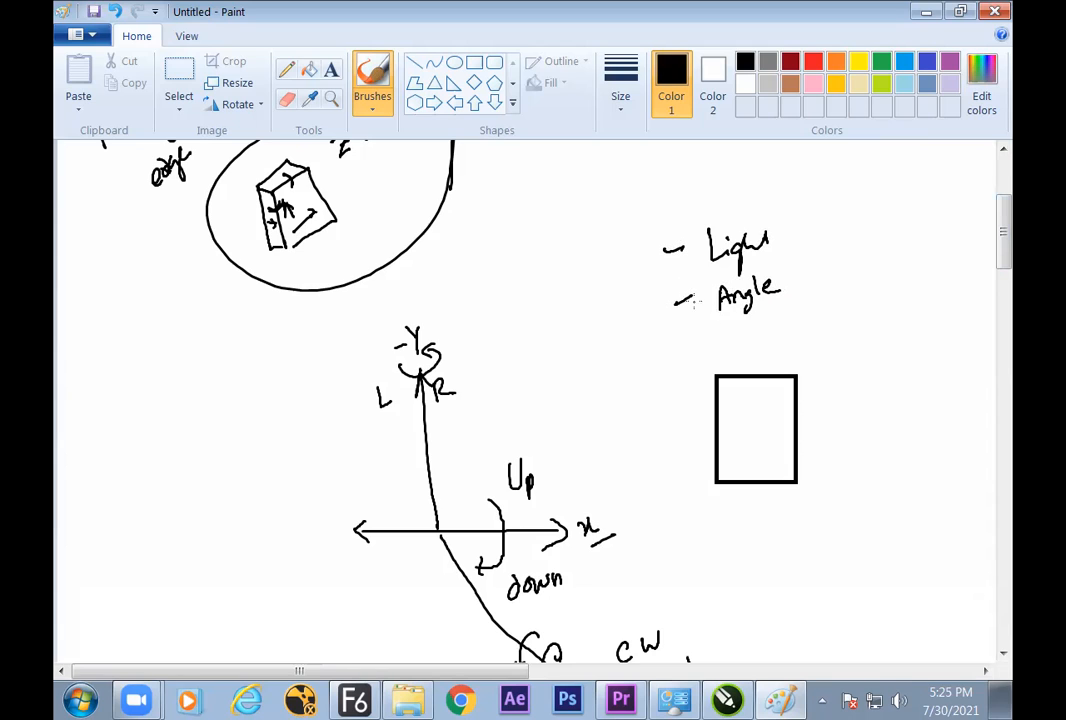
- Draw a vertical divider beside the Light and Angle list and handwrite Texture of color after it with an arrow
left_click_drag(777, 205, 796, 312)
scroll(860, 336, "up", 5)
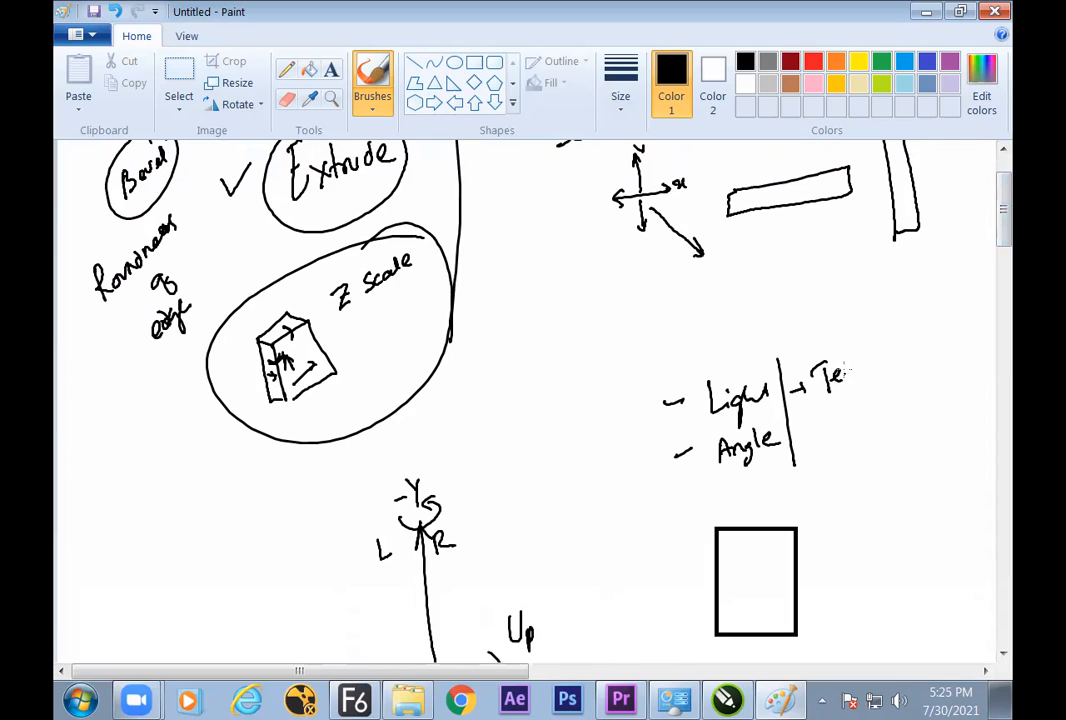
left_click_drag(867, 360, 881, 352)
left_click_drag(902, 371, 926, 382)
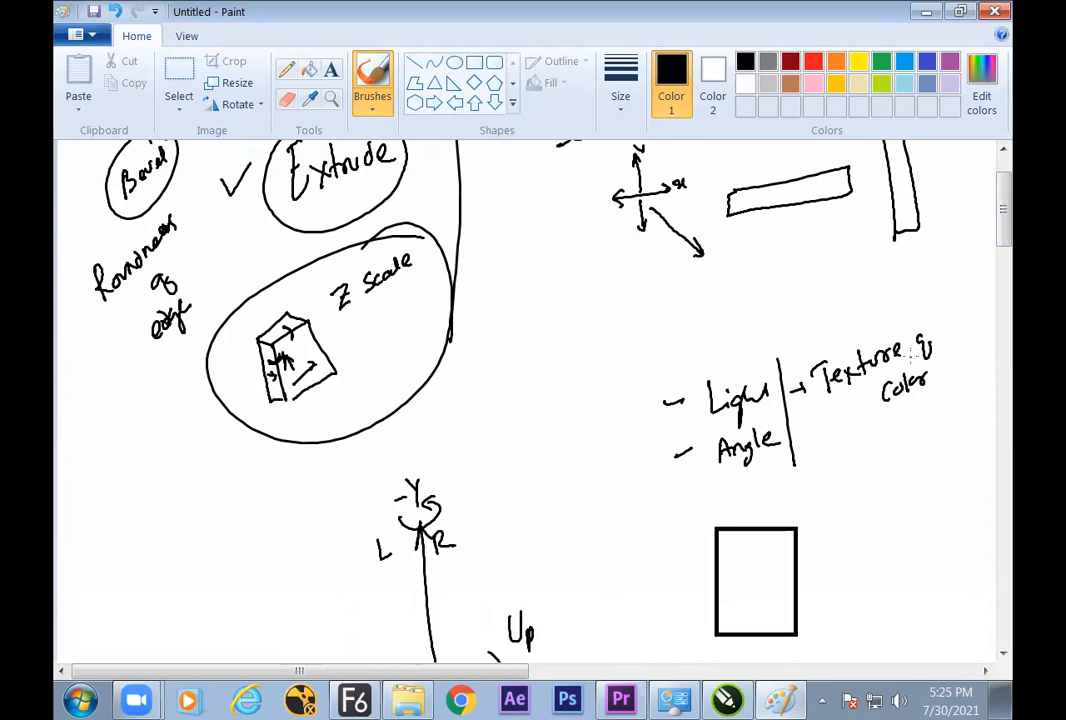
mouse_move(1003, 210)
left_mouse_down()
mouse_move(1004, 246)
mouse_move(1003, 193)
left_mouse_up()
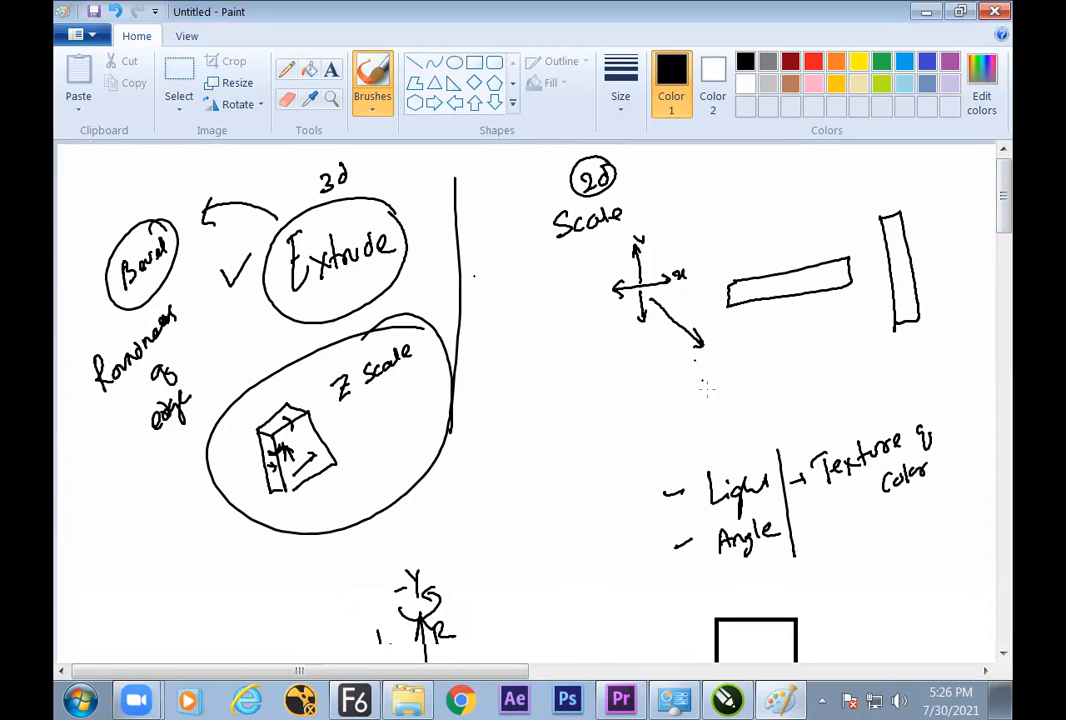
- Switch back to CorelDRAW and break the extruded cylinder's extrude group apart
left_click(732, 700)
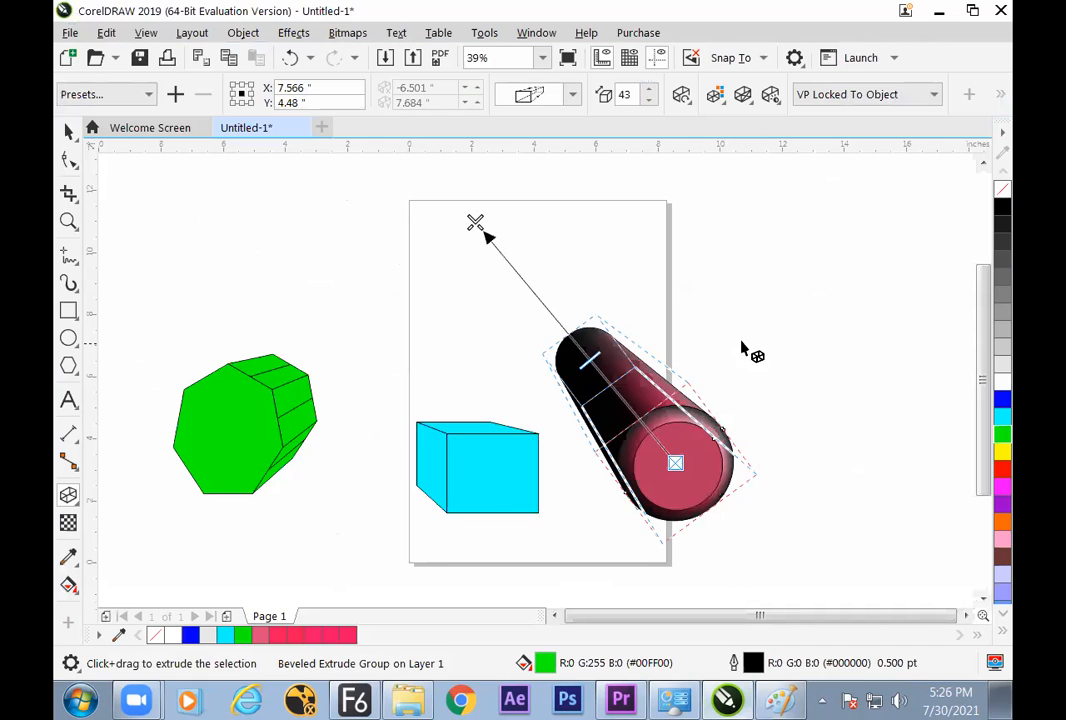
left_click(68, 132)
left_click(166, 213)
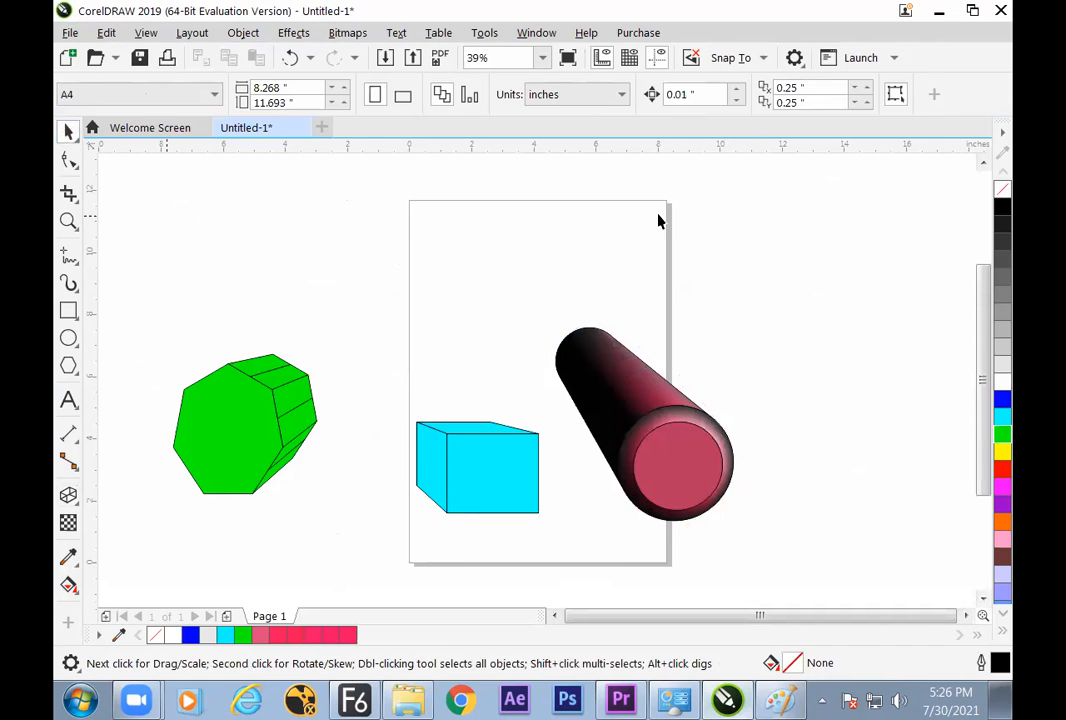
left_click(623, 386)
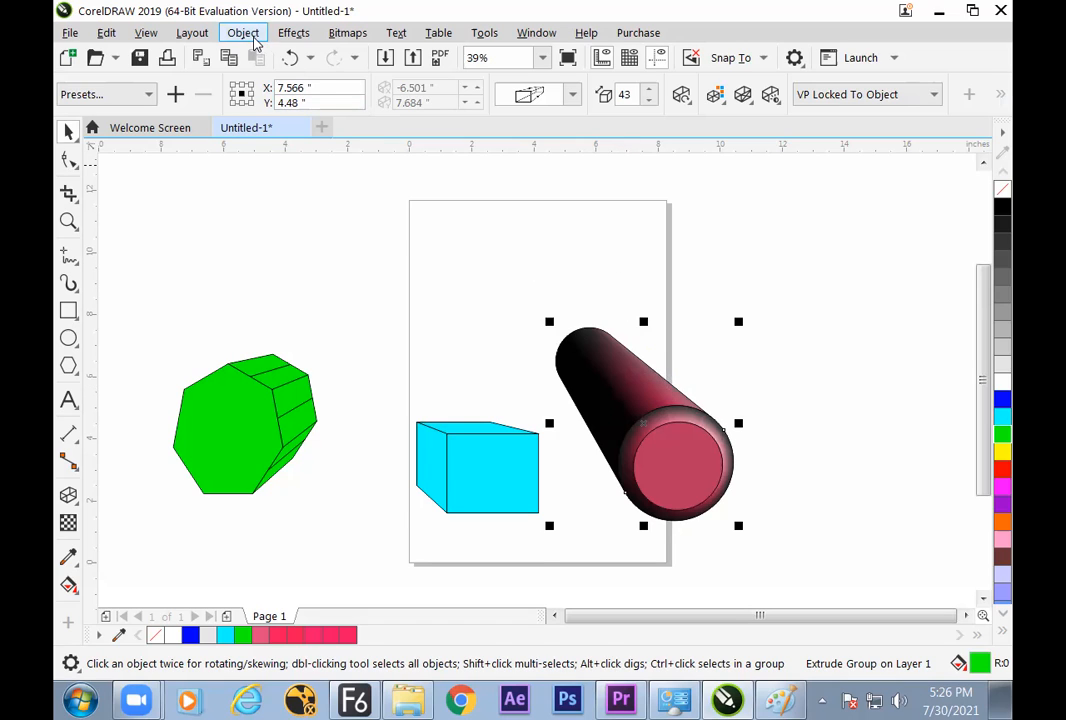
left_click(245, 35)
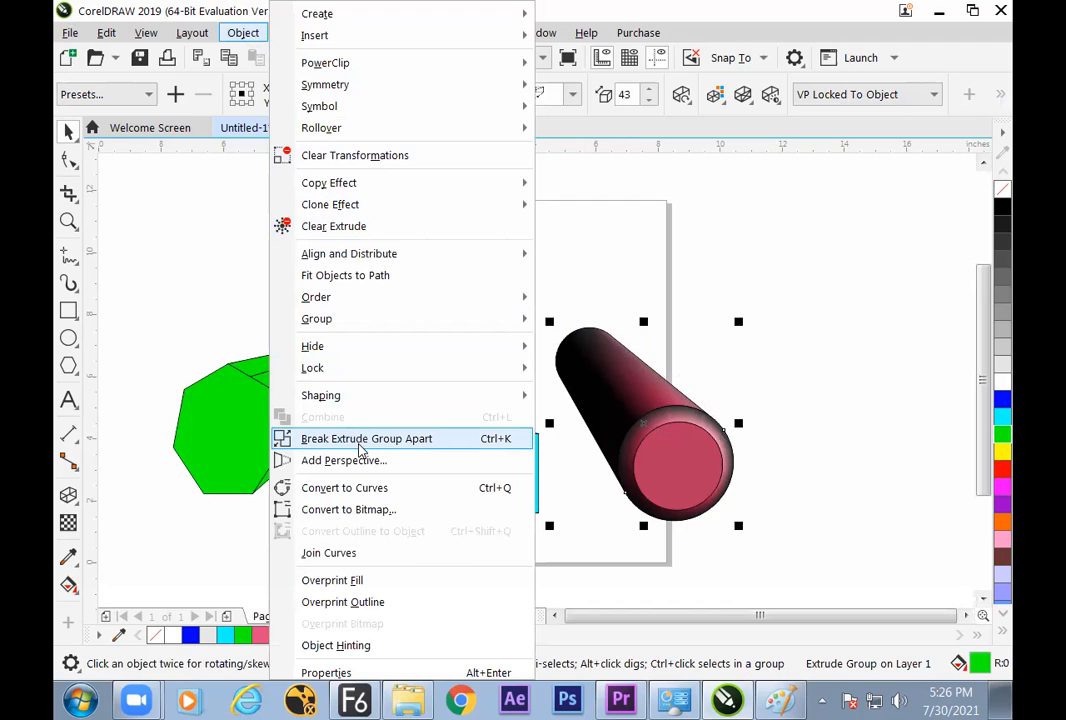
left_click(361, 439)
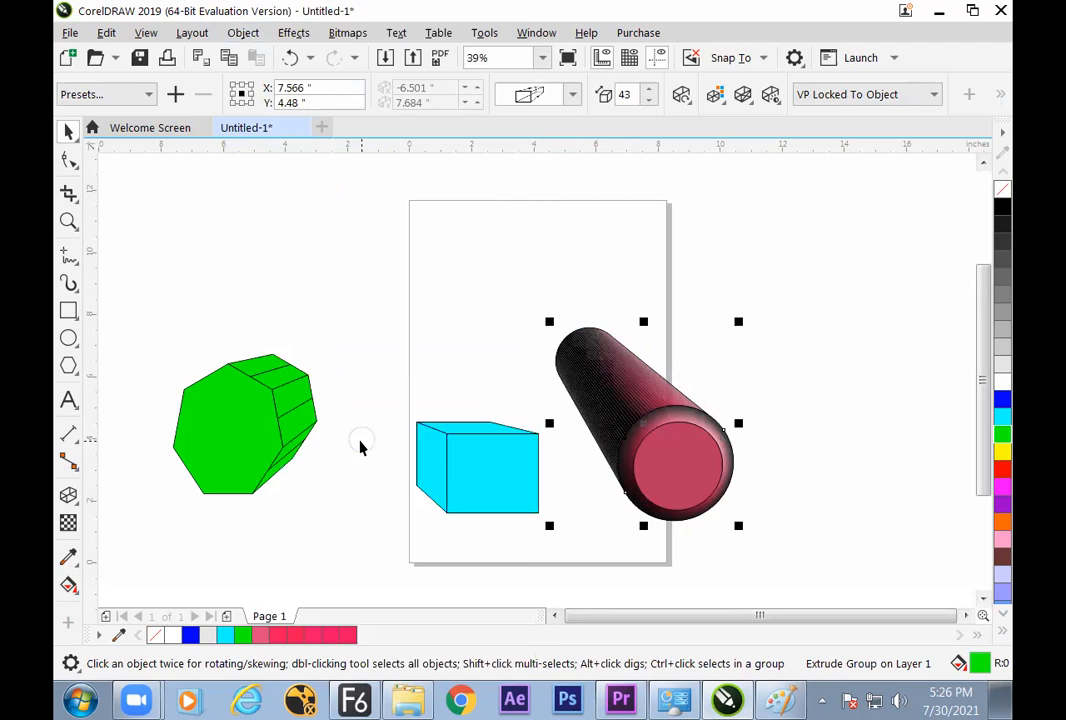
- Separate the cylinder's pieces, placing the side wall at about X 6.486", Y 6.732" and the beveled face at about X 9.004", Y 2.645"
left_click(564, 293)
left_click(563, 349)
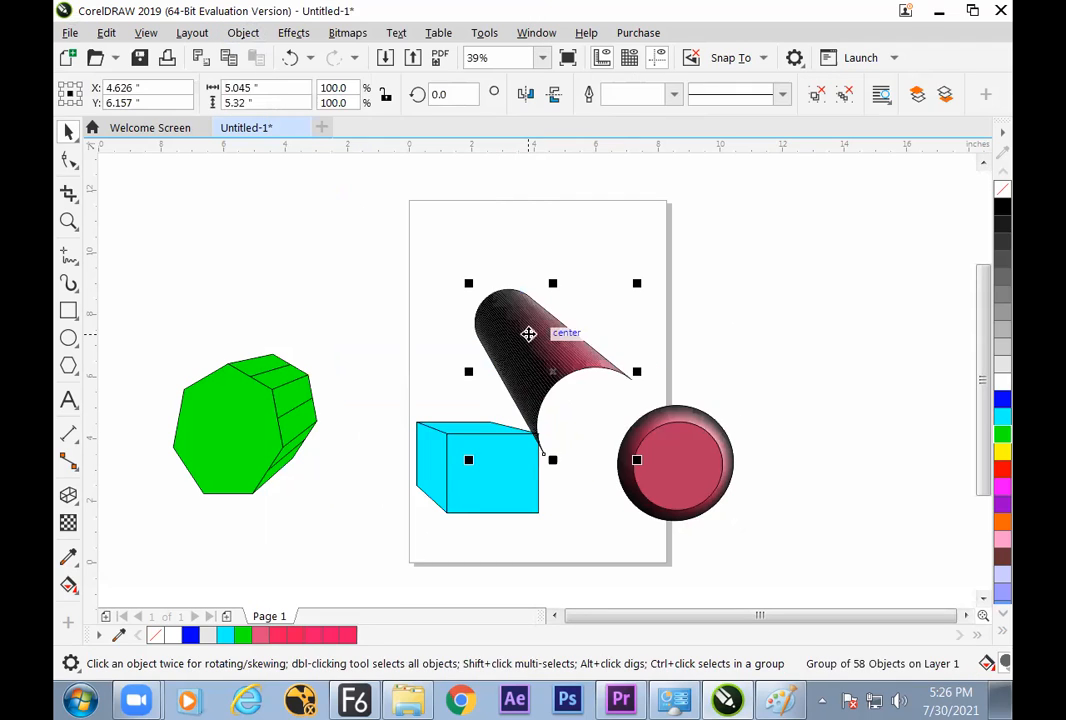
left_click_drag(695, 435, 704, 462)
left_click_drag(555, 375, 614, 360)
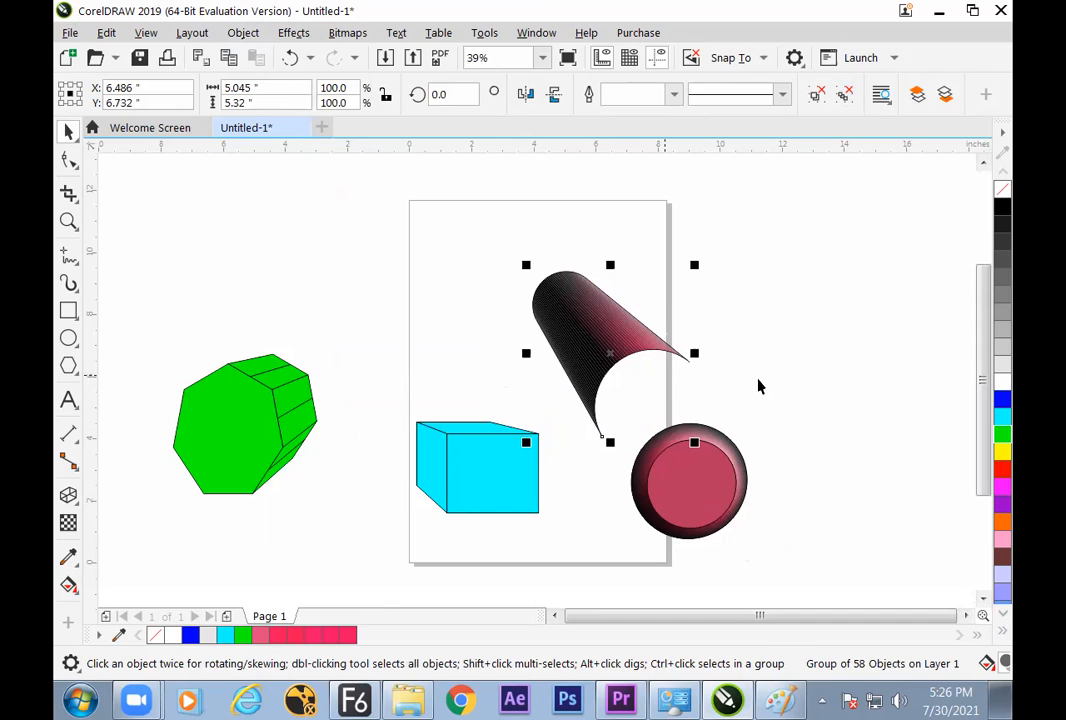
- Break the circular face's bevel group apart and deselect it
left_click(730, 458)
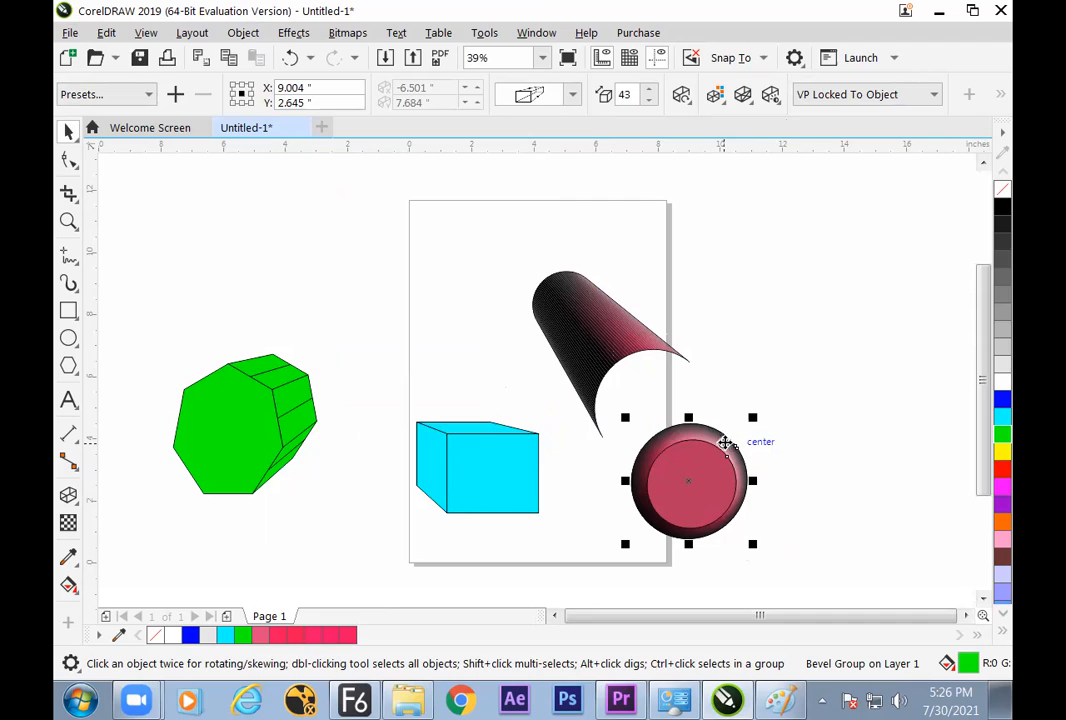
left_click(743, 334)
left_click(711, 443)
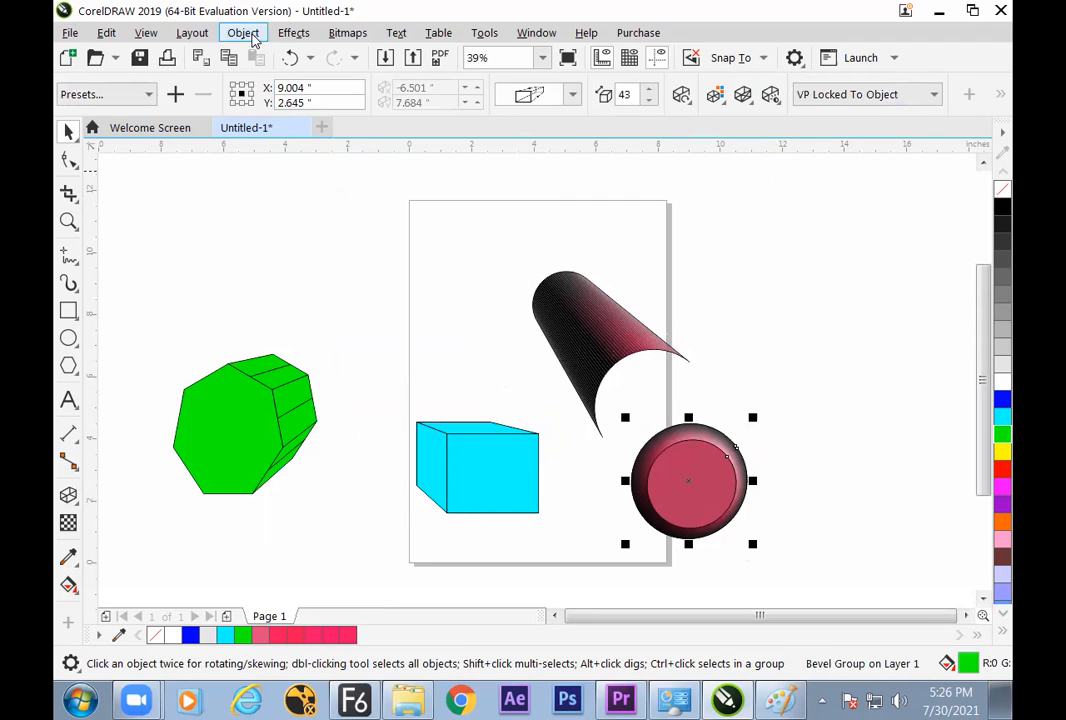
left_click(252, 38)
left_click(370, 435)
left_click(723, 414)
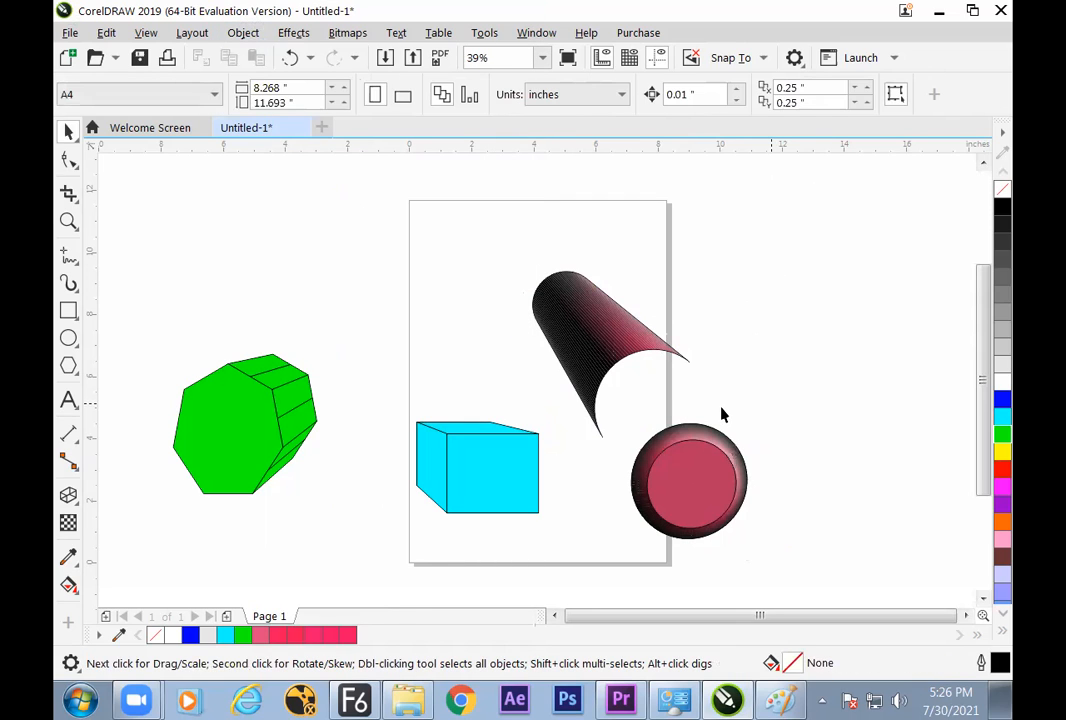
- Move the detached bevel up and to the right, off the green base circle, and deselect it
left_click(711, 476)
left_click_drag(711, 476, 801, 280)
left_click(762, 497)
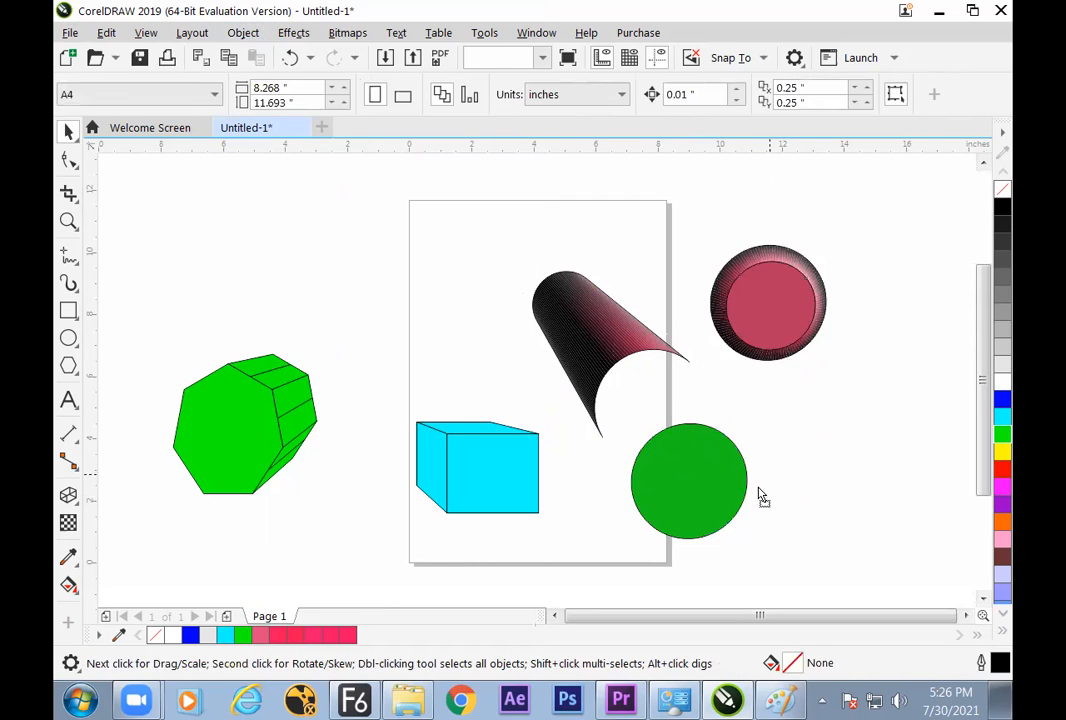
- Move the green base circle to about X 10.371", Y 2.135" and the detached bevel to about X 11.307", Y 7.584"
left_click_drag(711, 431, 754, 447)
left_click(765, 318)
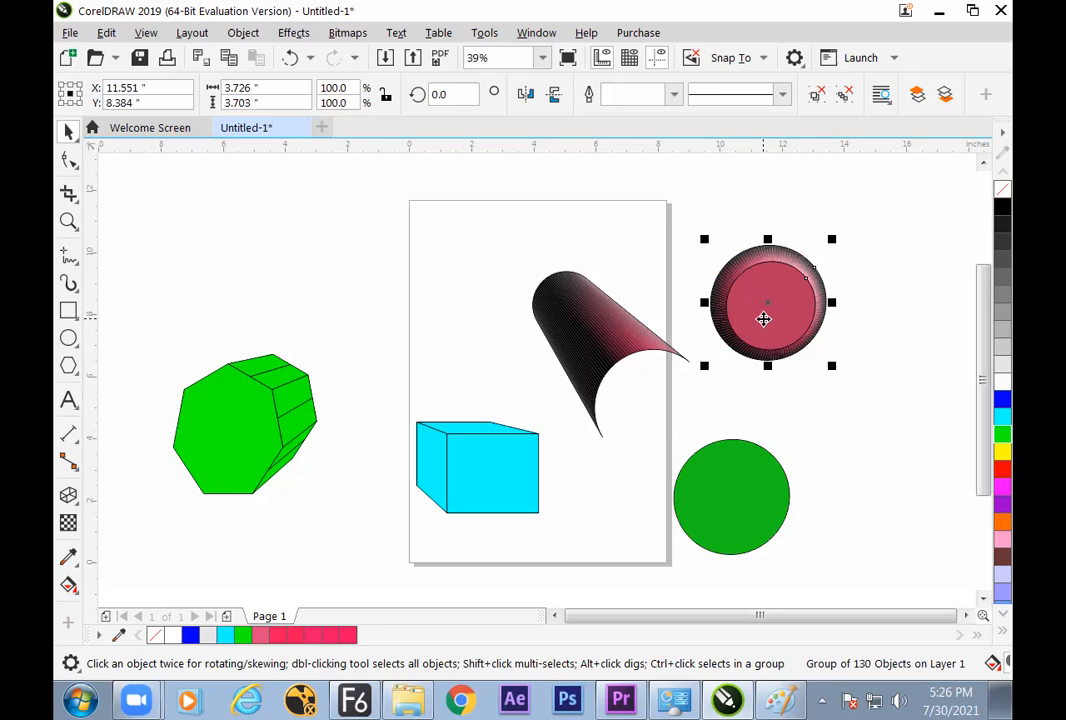
left_click(789, 391)
left_click(776, 319)
left_click_drag(776, 276, 776, 318)
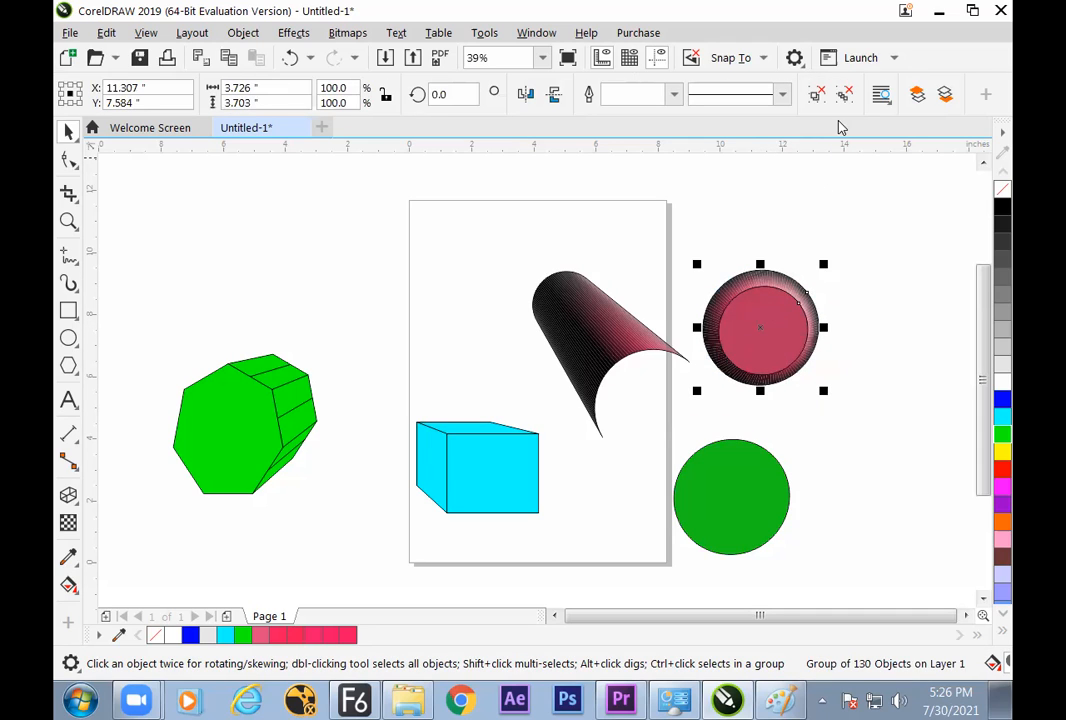
- Select the green circle, the bevel and the cylinder's side wall in turn to examine the separated pieces
left_click(660, 336)
left_click(760, 365)
left_click(747, 463)
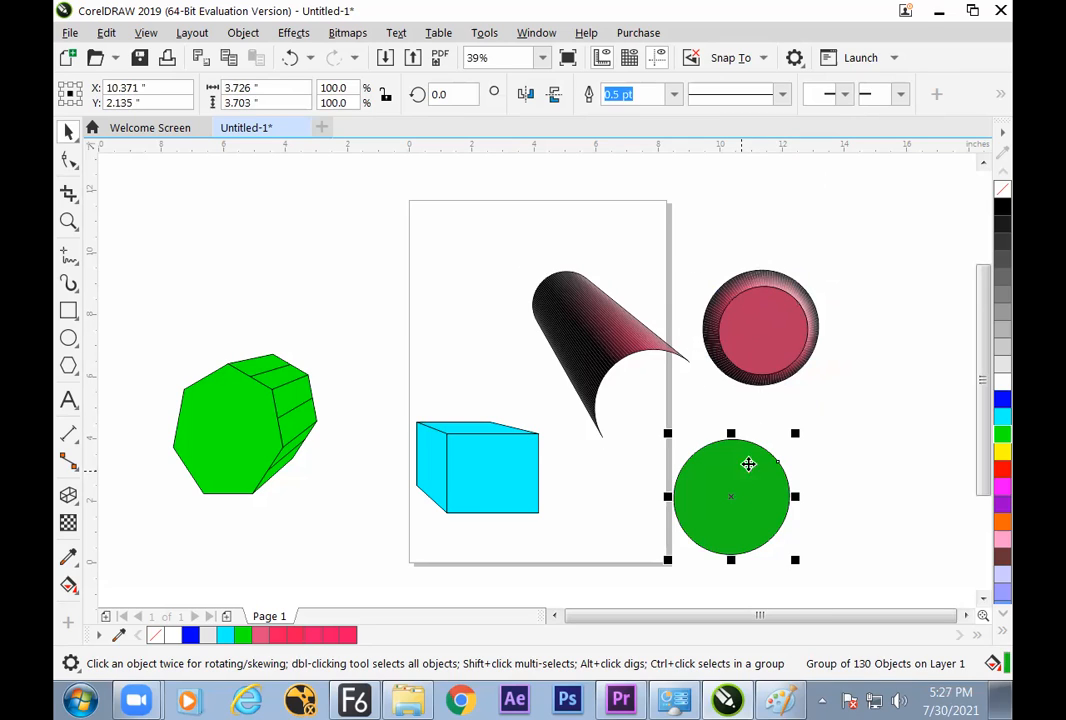
left_click(783, 321)
left_click(616, 343)
left_click(845, 97)
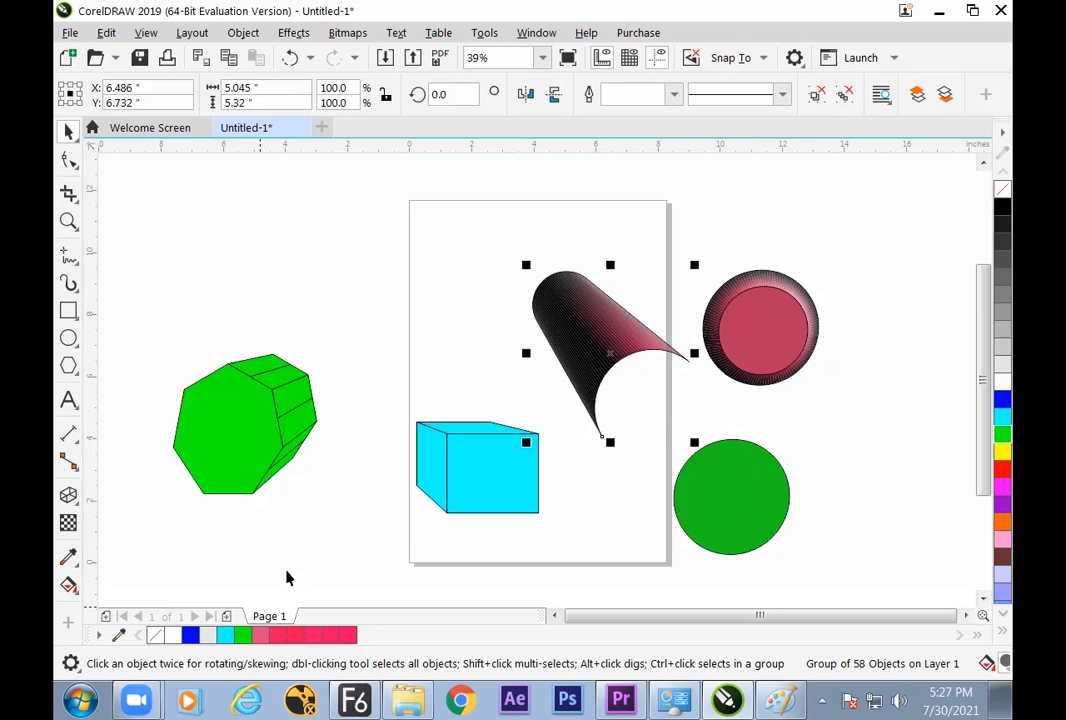
- Add a second page and place the artistic text "animation" in 24 pt Arial on it
left_click(227, 617)
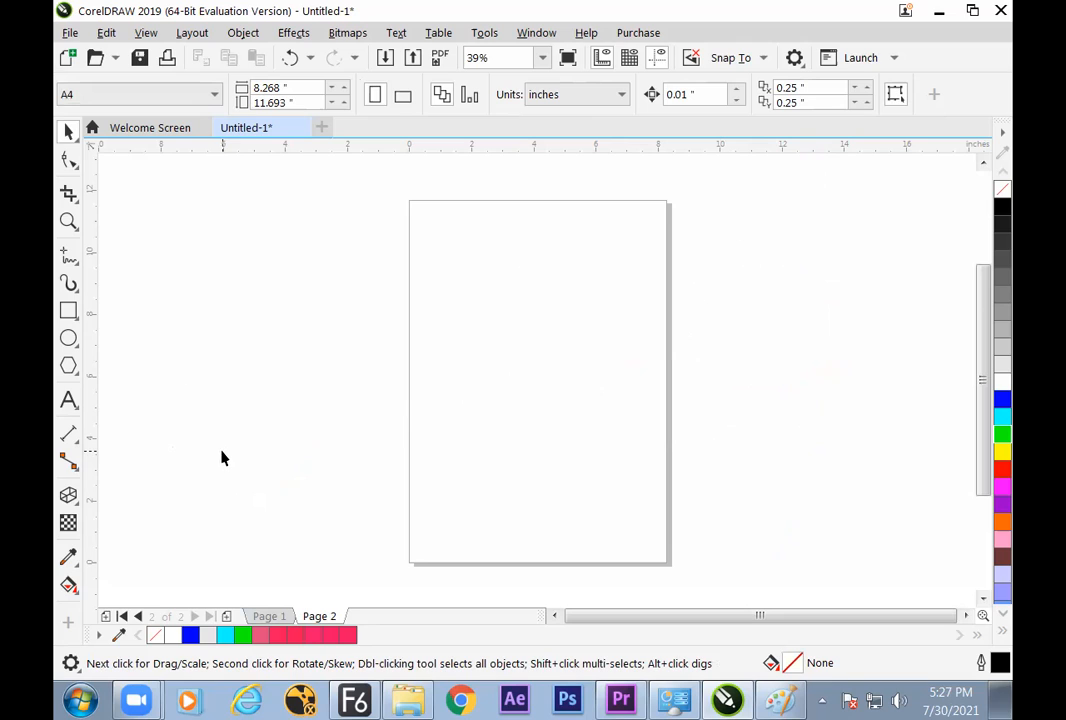
left_click(68, 400)
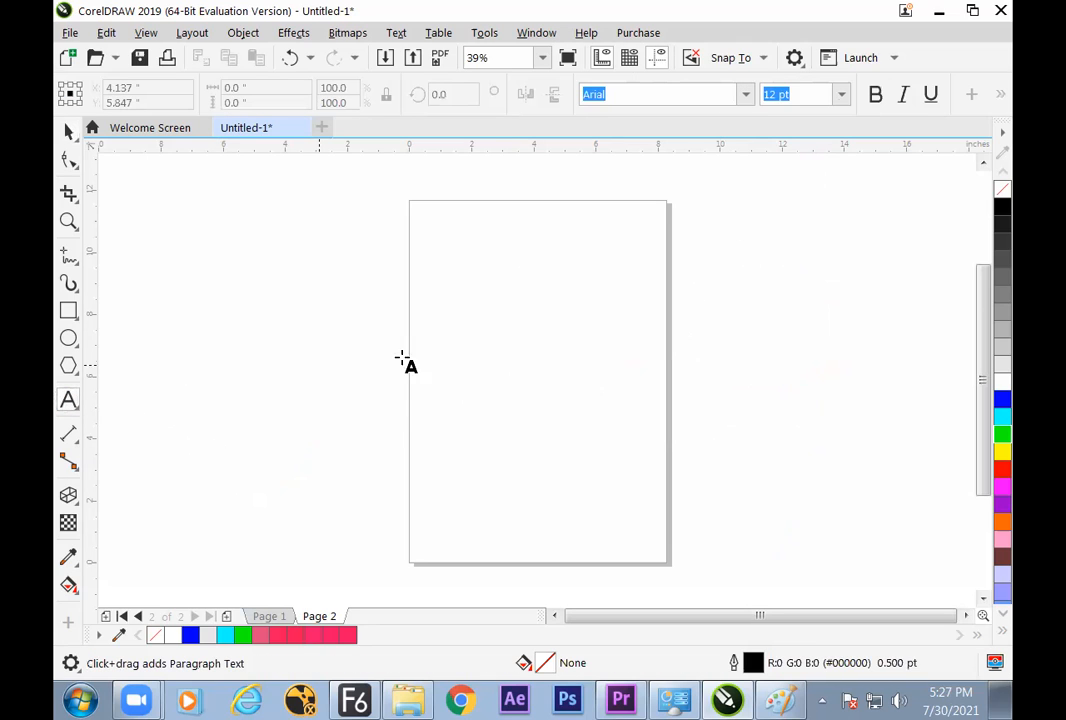
left_click(481, 379)
type("ani")
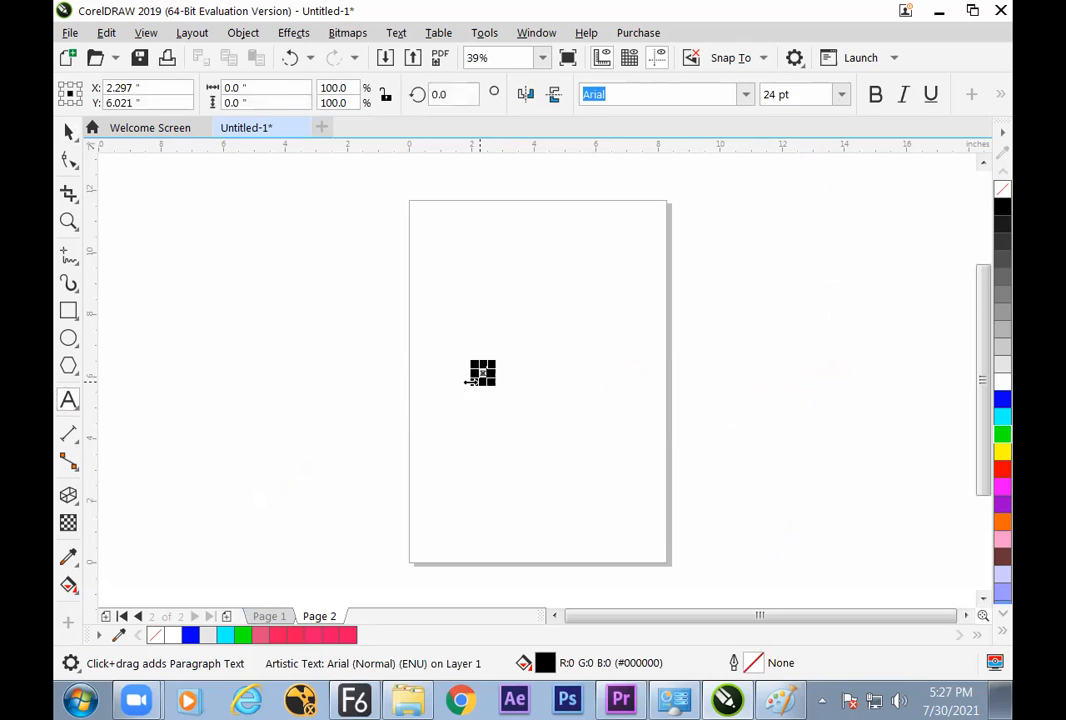
type("mation")
- Make the "animation" text bold, enlarge it to about 140.3 pt and position it at about X 4.607", Y 6.513"
left_click(68, 131)
left_click(875, 94)
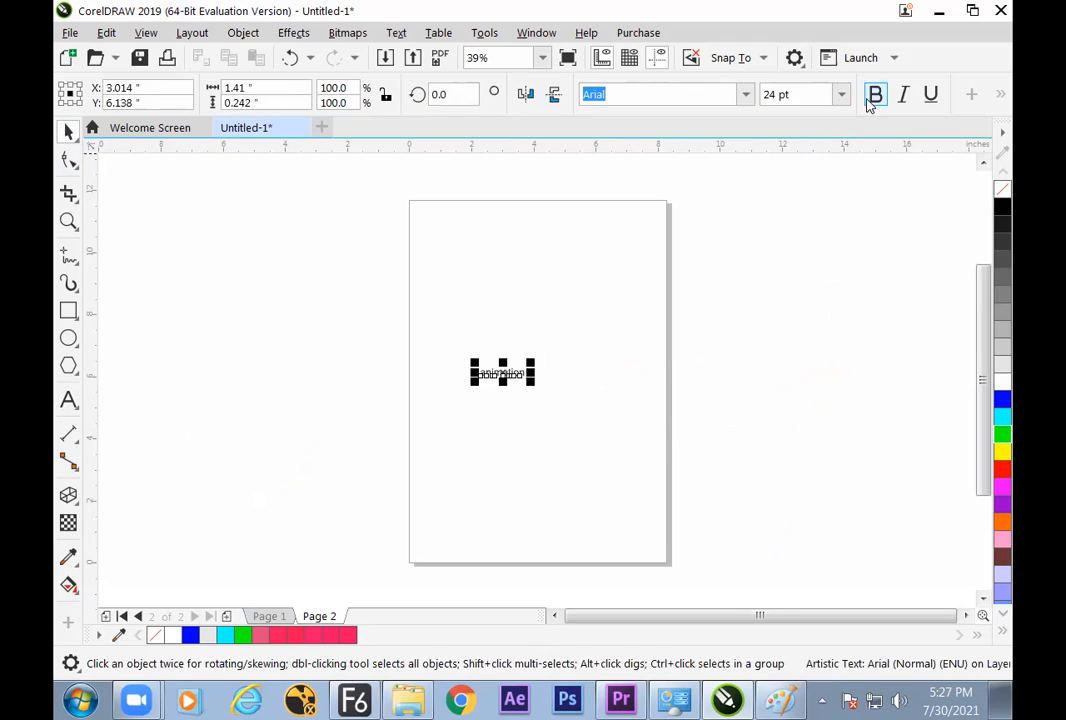
left_click_drag(541, 386, 658, 459)
left_click_drag(590, 393, 637, 381)
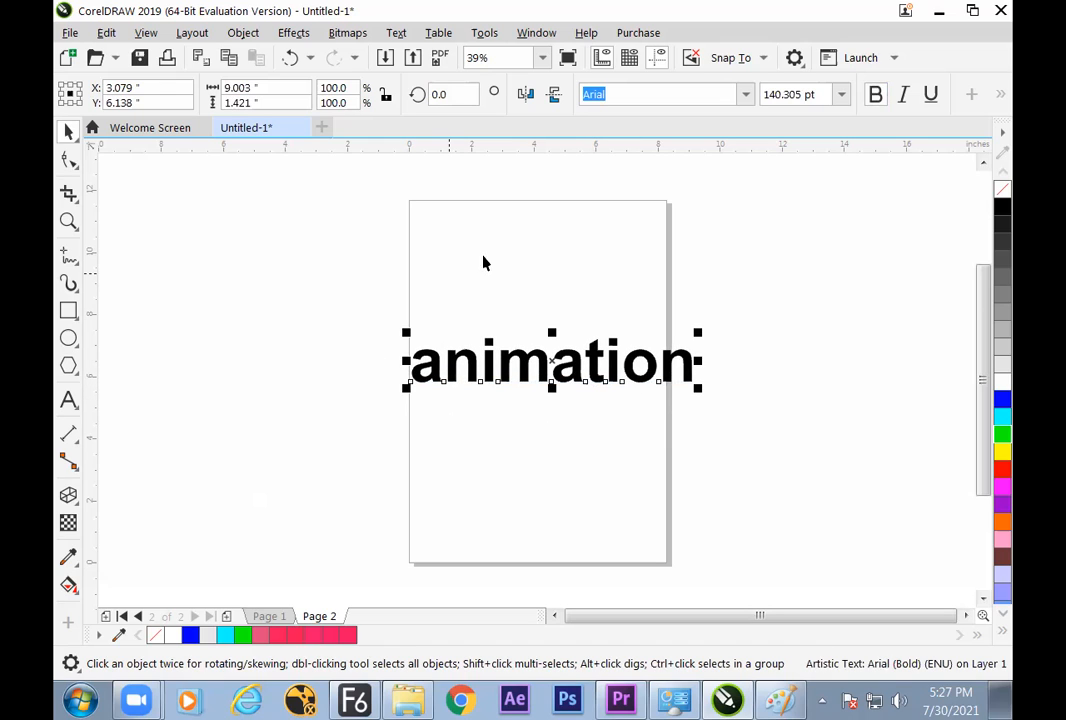
- Extrude the "animation" text up and to the left, with the vanishing point at about X -5.824", Y 1.814", and deselect it
left_click(69, 495)
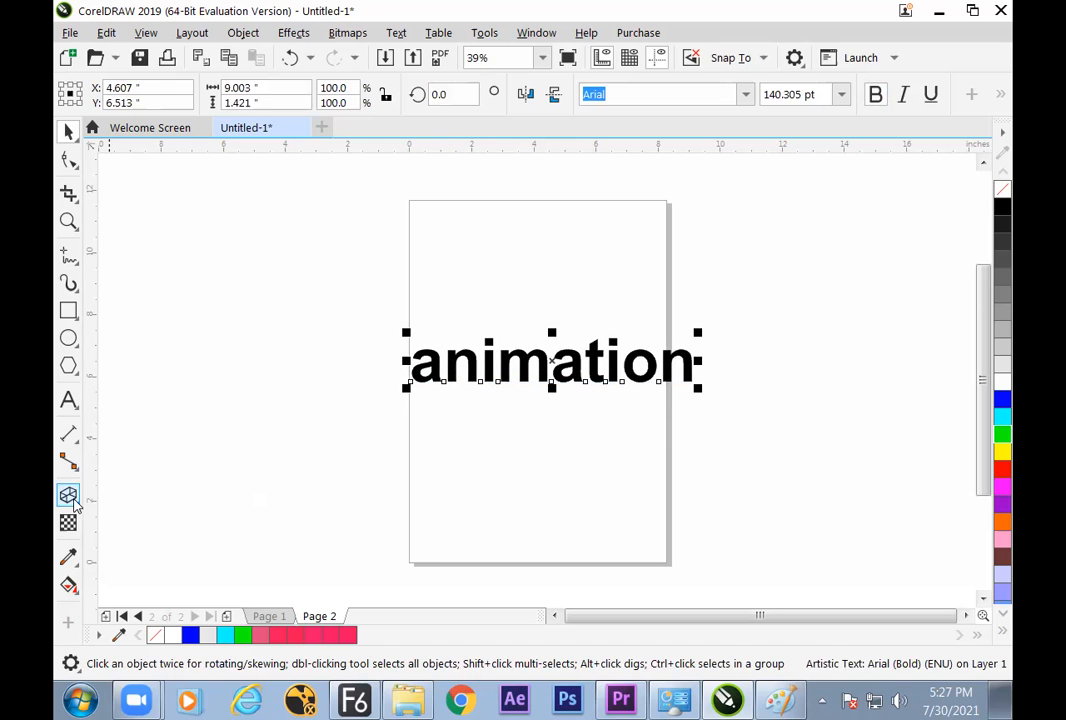
left_click_drag(540, 357, 371, 305)
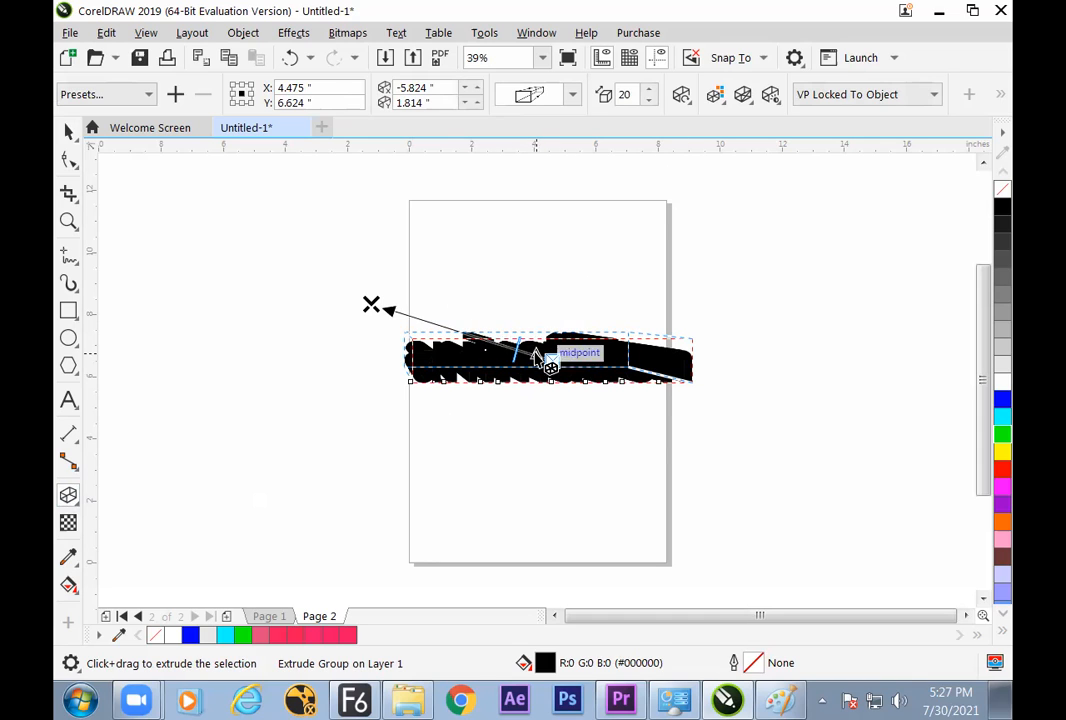
key("space")
left_click(527, 241)
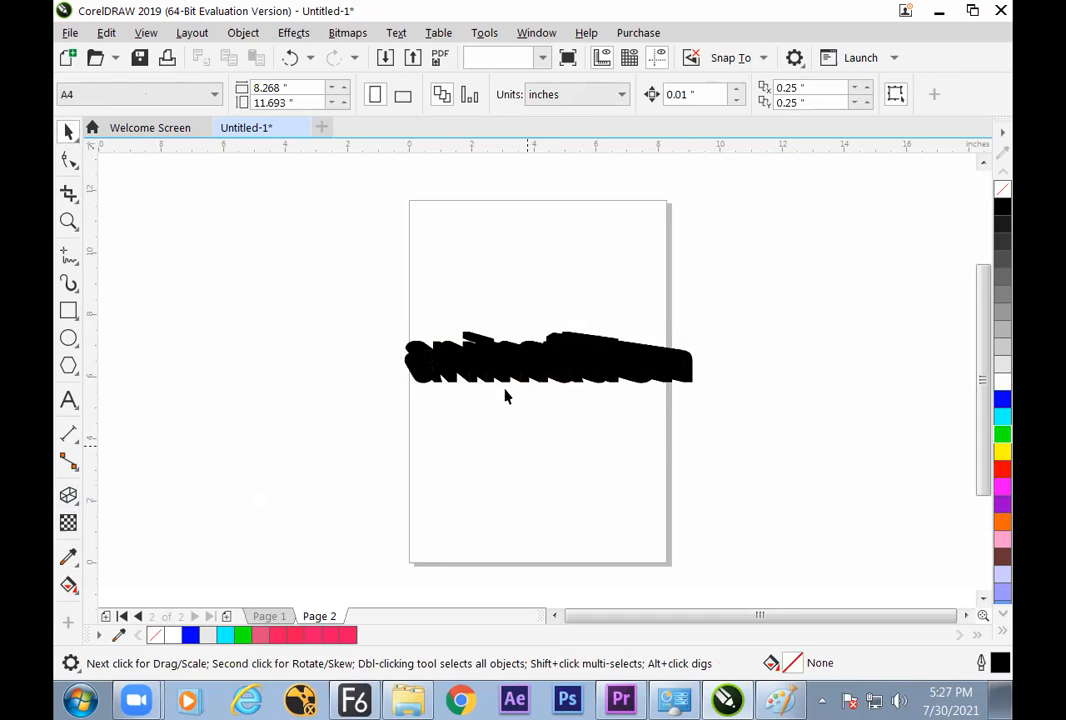
- Give the text's extrusion a solid grey colour of C 56, M 49, Y 47, K 14
left_click(483, 340)
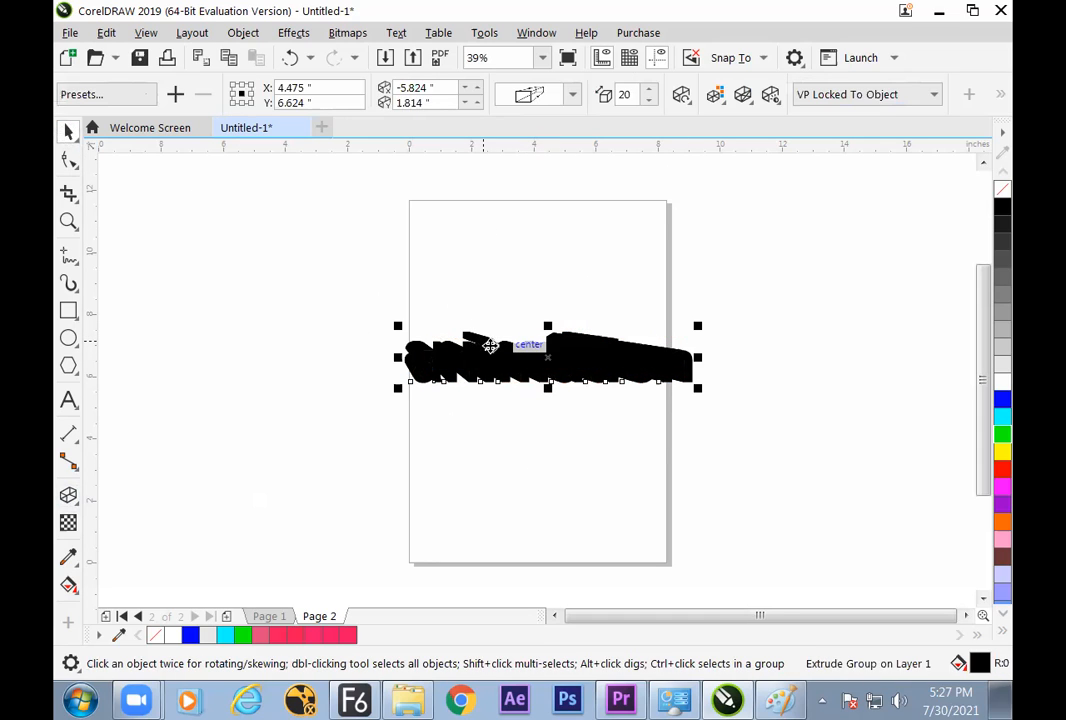
left_click(716, 95)
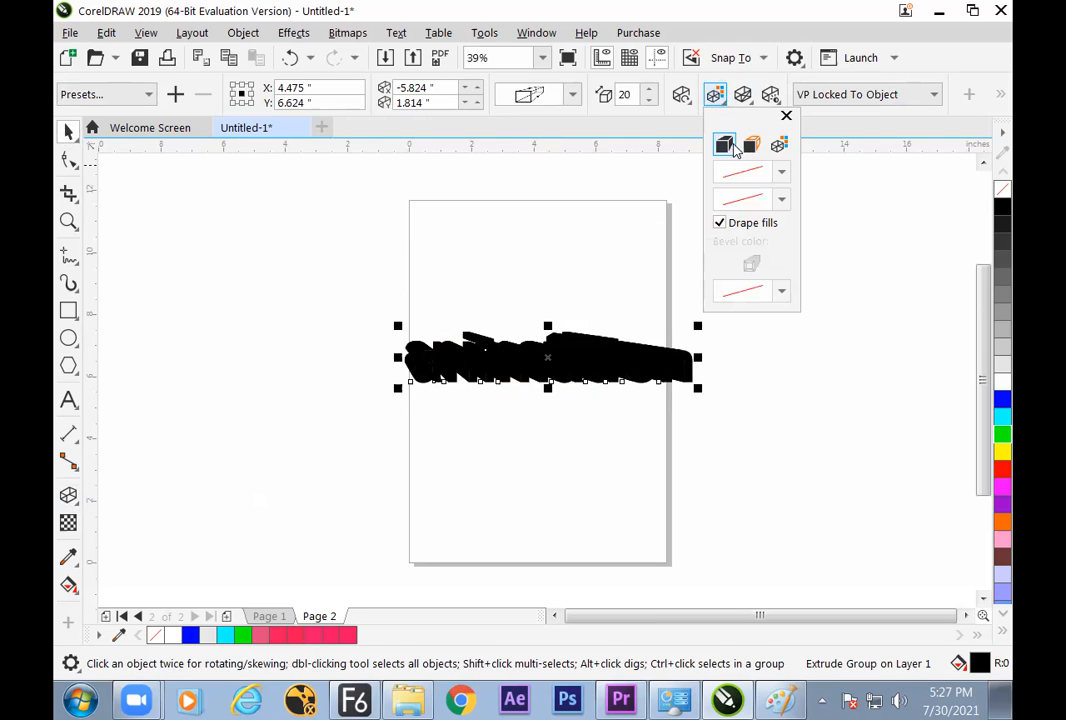
left_click(751, 146)
left_click(781, 191)
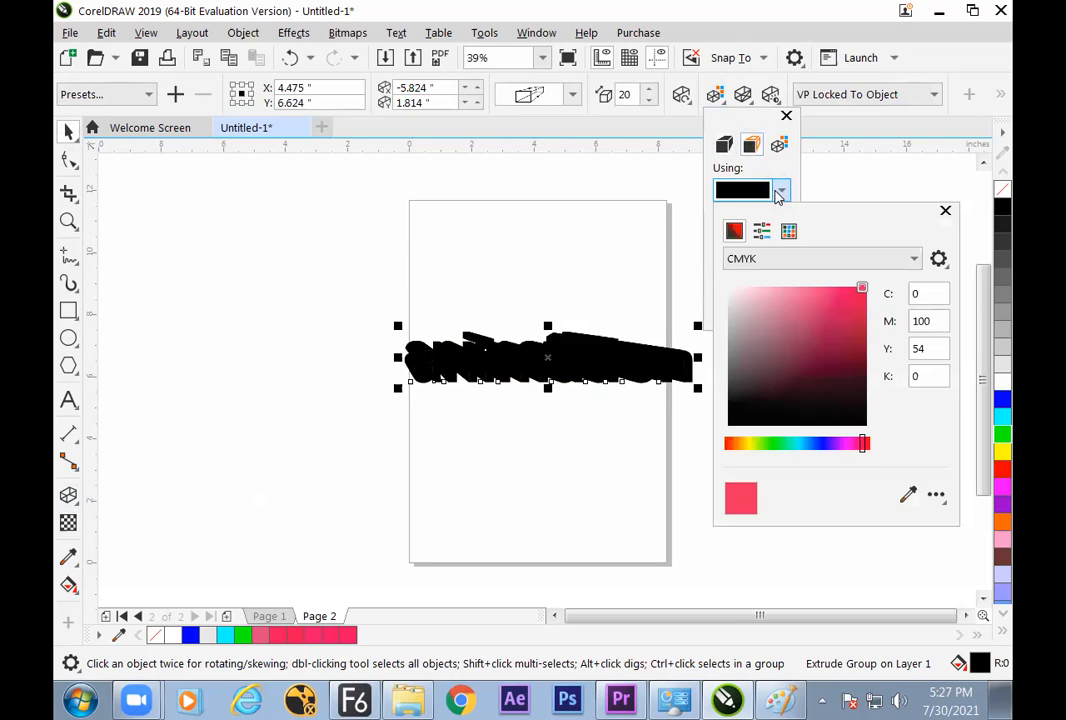
left_click(730, 310)
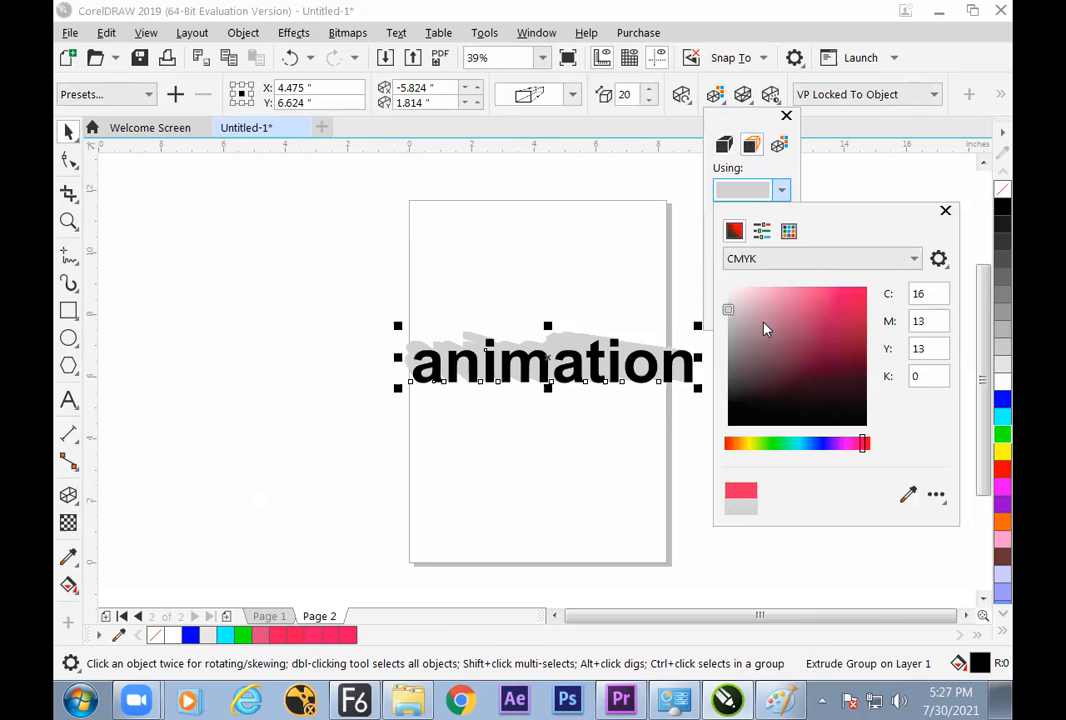
left_click(733, 366)
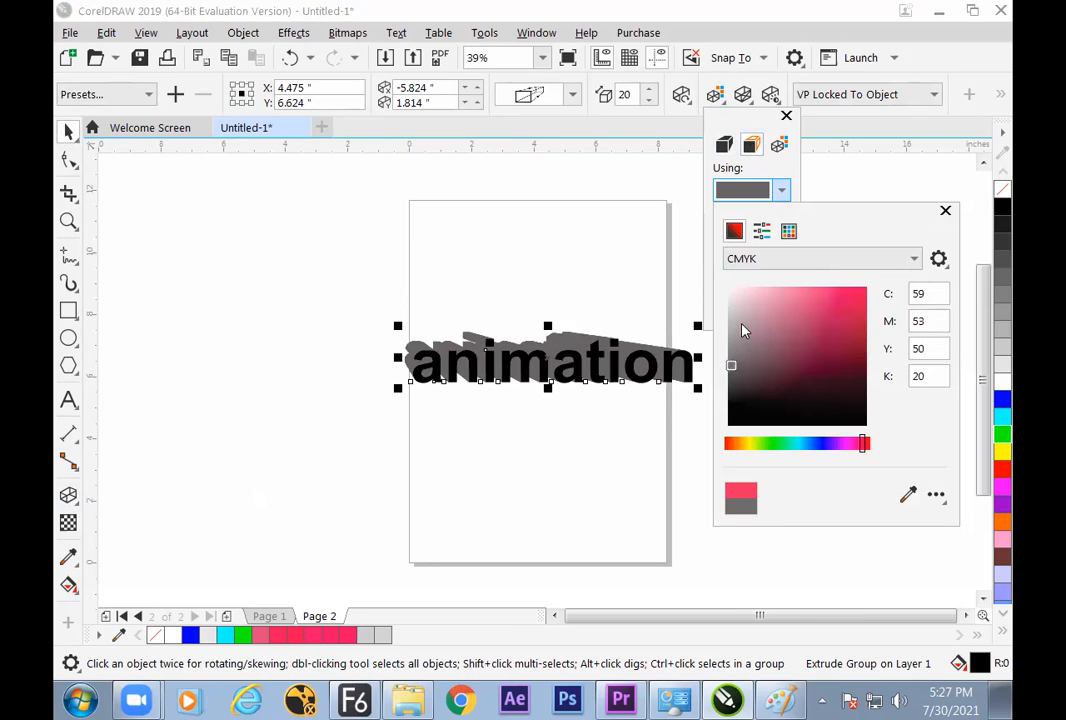
left_click(729, 325)
left_click(733, 362)
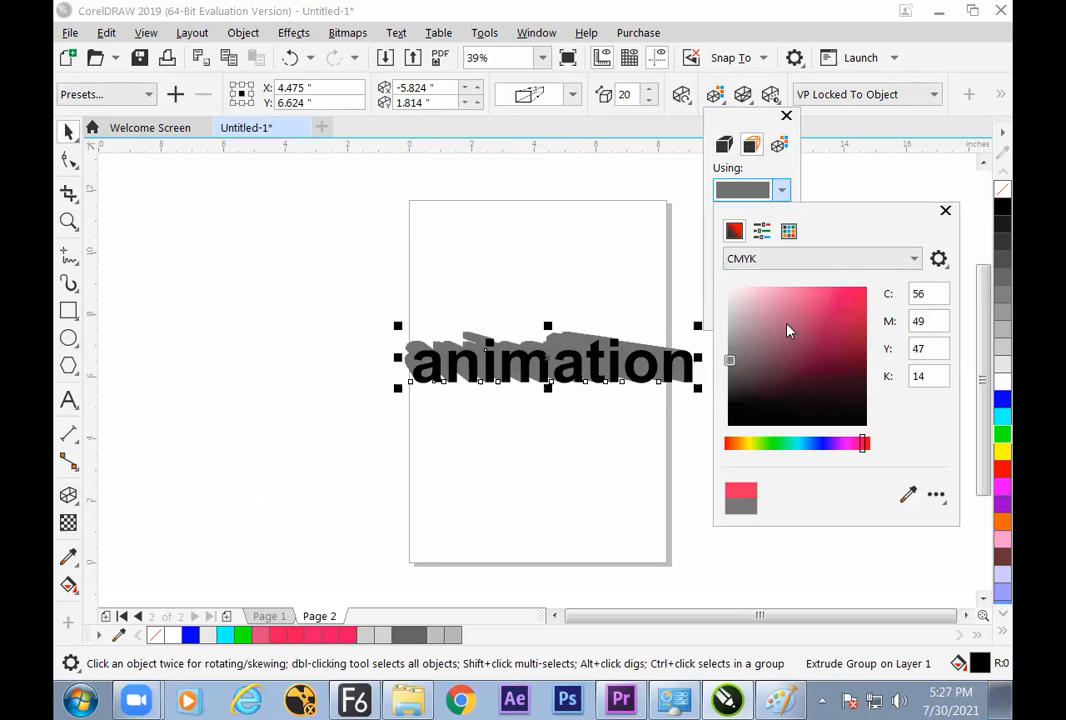
left_click(945, 210)
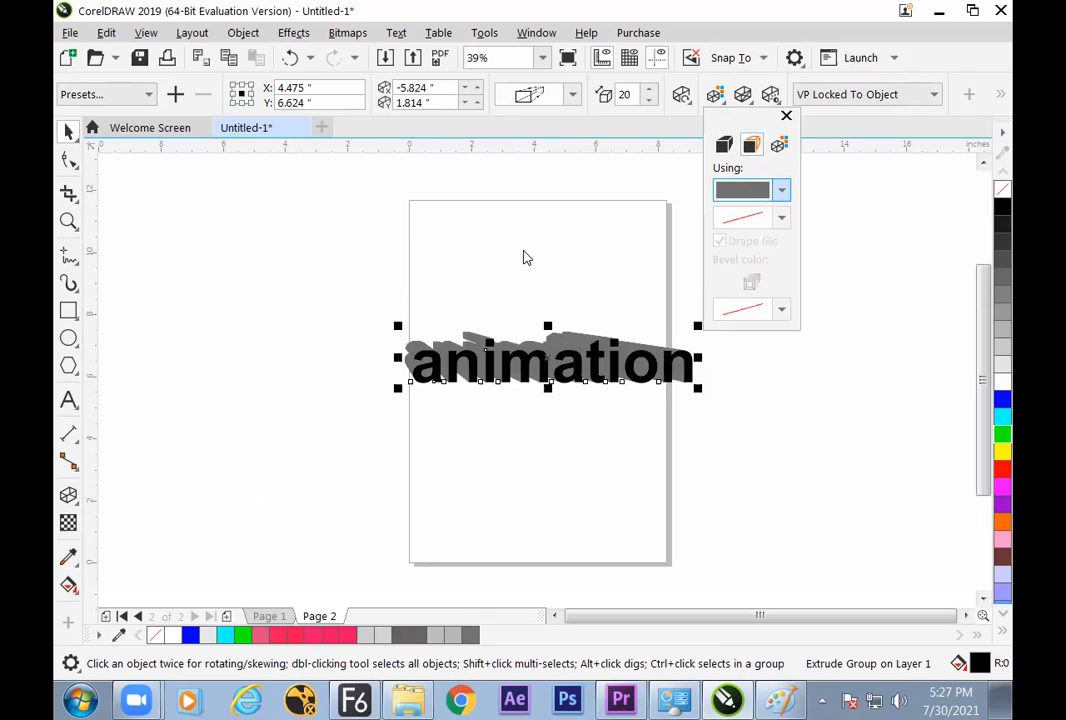
- Fill the front face of the "animation" text with white and deselect it
left_click(525, 260)
left_click(523, 452)
left_click(523, 364)
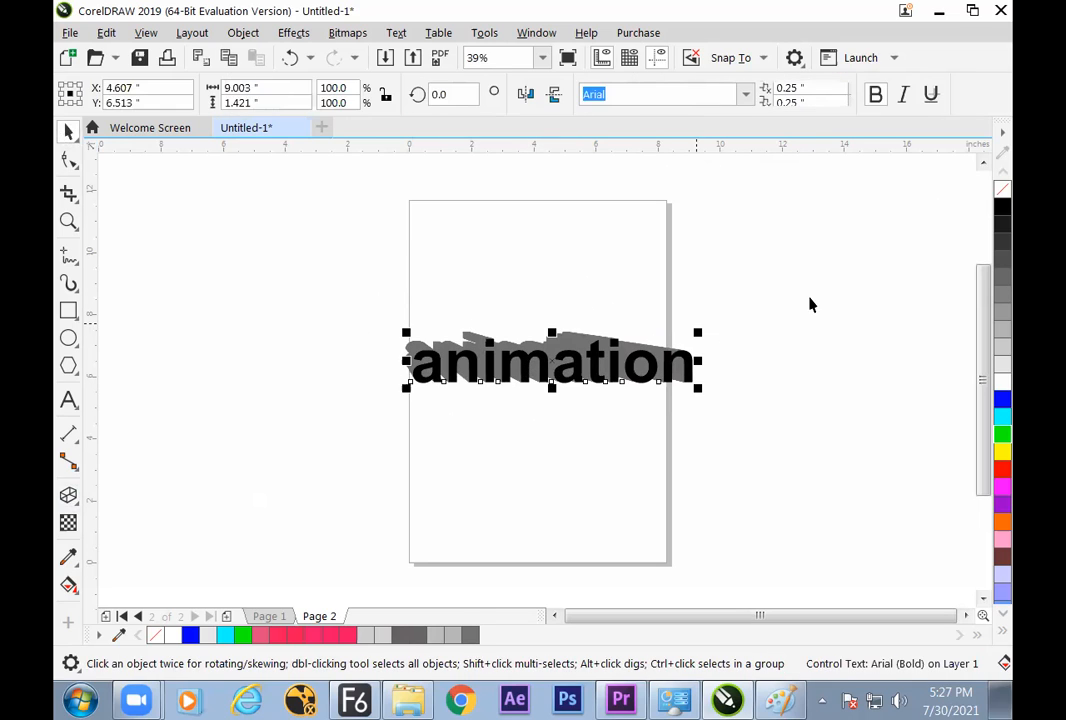
left_click(1002, 382)
left_click(785, 428)
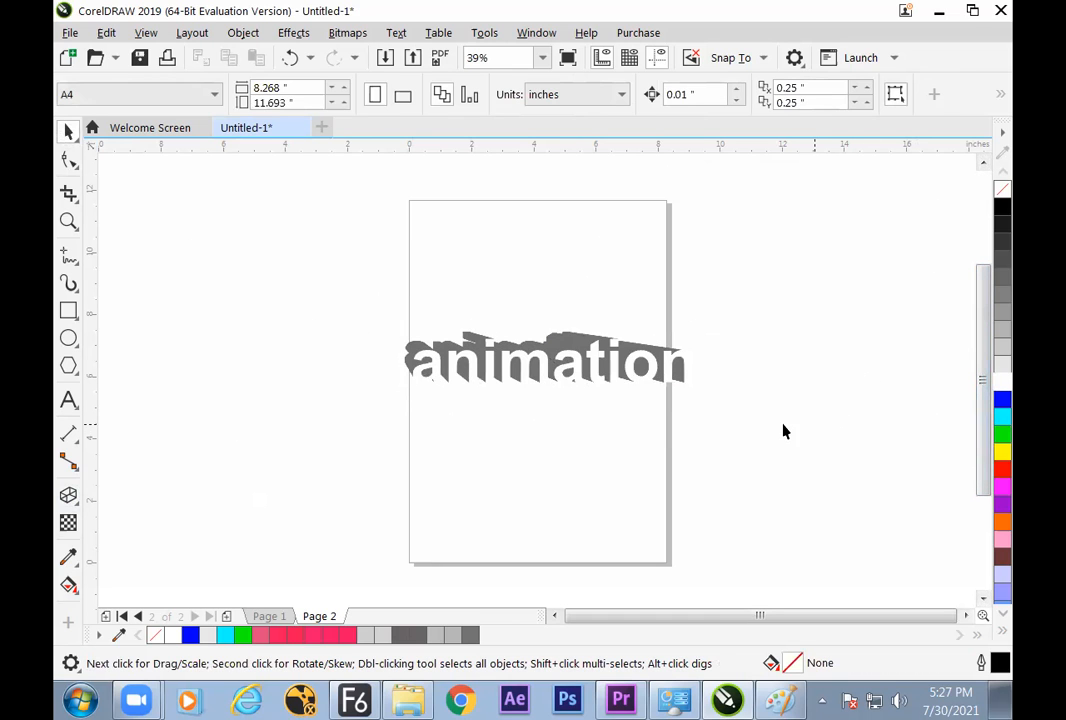
- Shrink the extruded text slightly, move it up the page to about X 4.832", Y 8.55", and deselect it
left_click_drag(604, 376, 545, 370)
left_click(587, 420)
left_click(626, 374)
left_click_drag(638, 384, 700, 426)
left_click(722, 376)
left_click(668, 351)
left_click_drag(744, 296, 622, 314)
left_click_drag(621, 357, 661, 307)
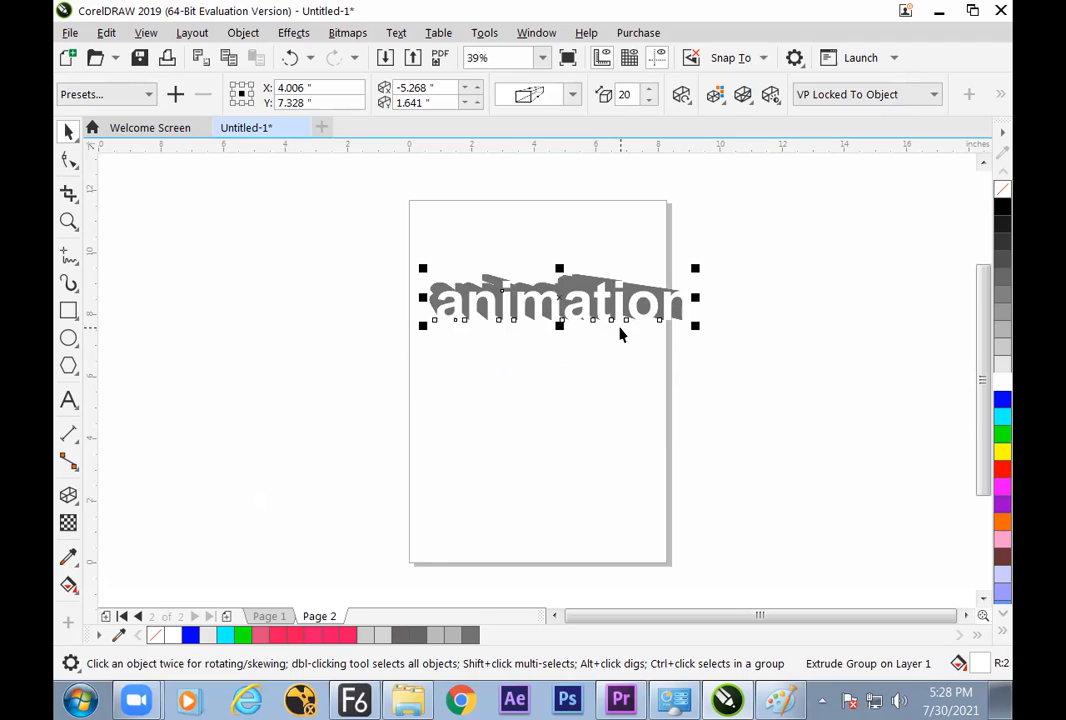
left_click(570, 338)
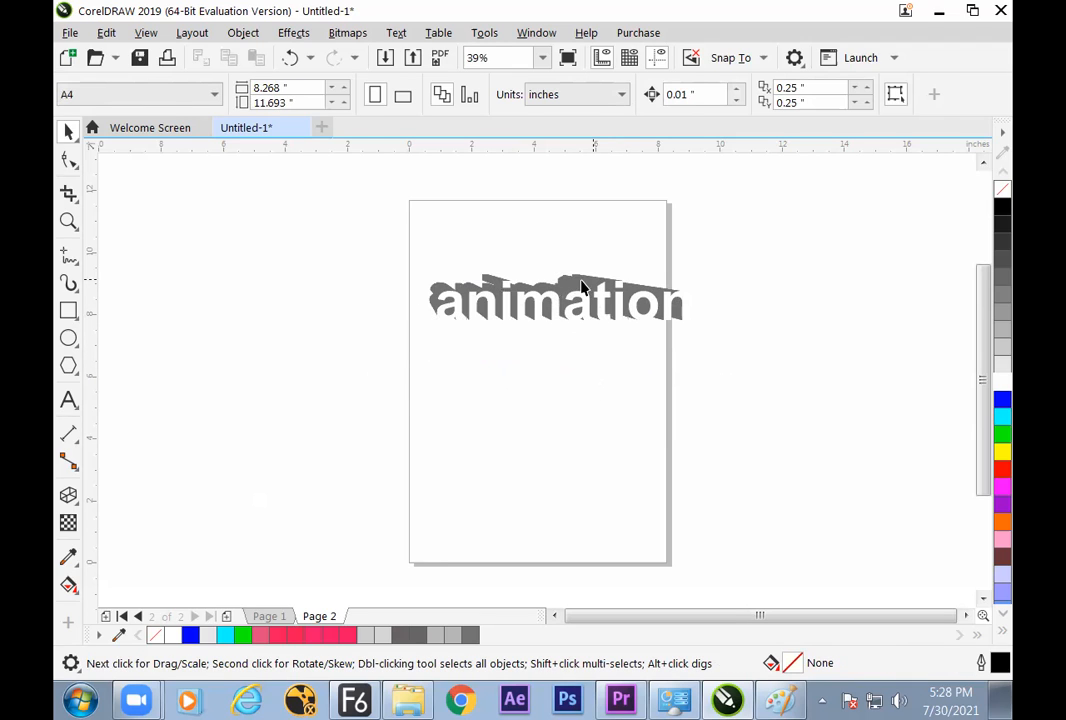
- Increase the extruded text's depth to 42 with the Extrude tool and deselect it
left_click(584, 287)
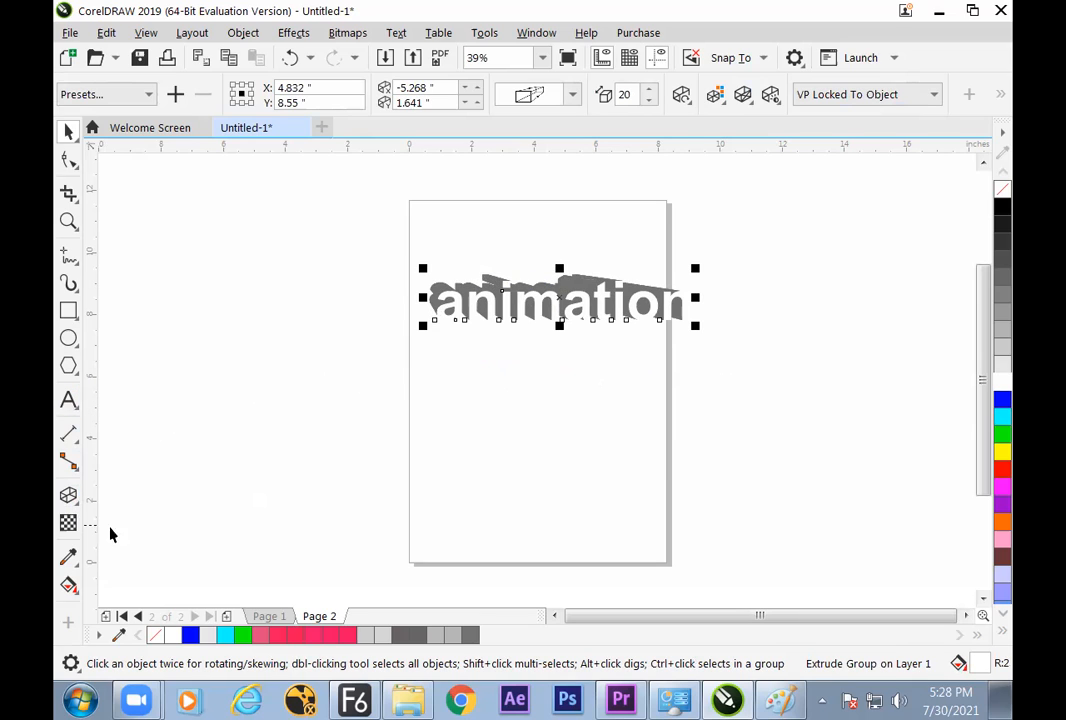
left_click(68, 495)
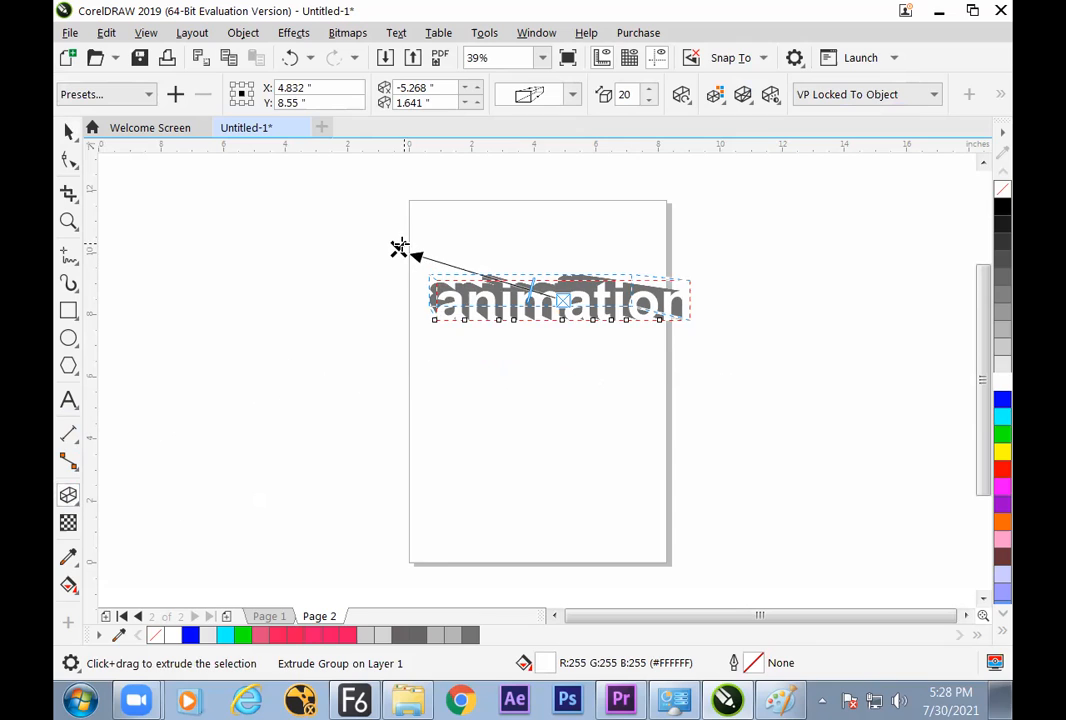
left_click_drag(514, 290, 497, 267)
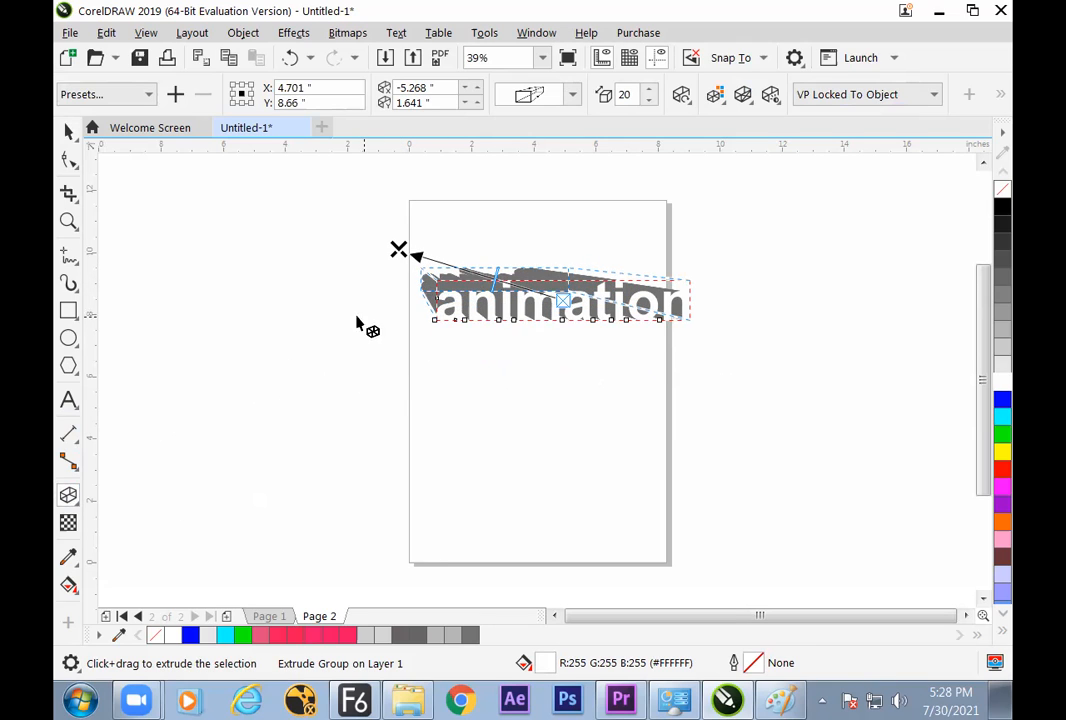
left_click(68, 131)
left_click(513, 433)
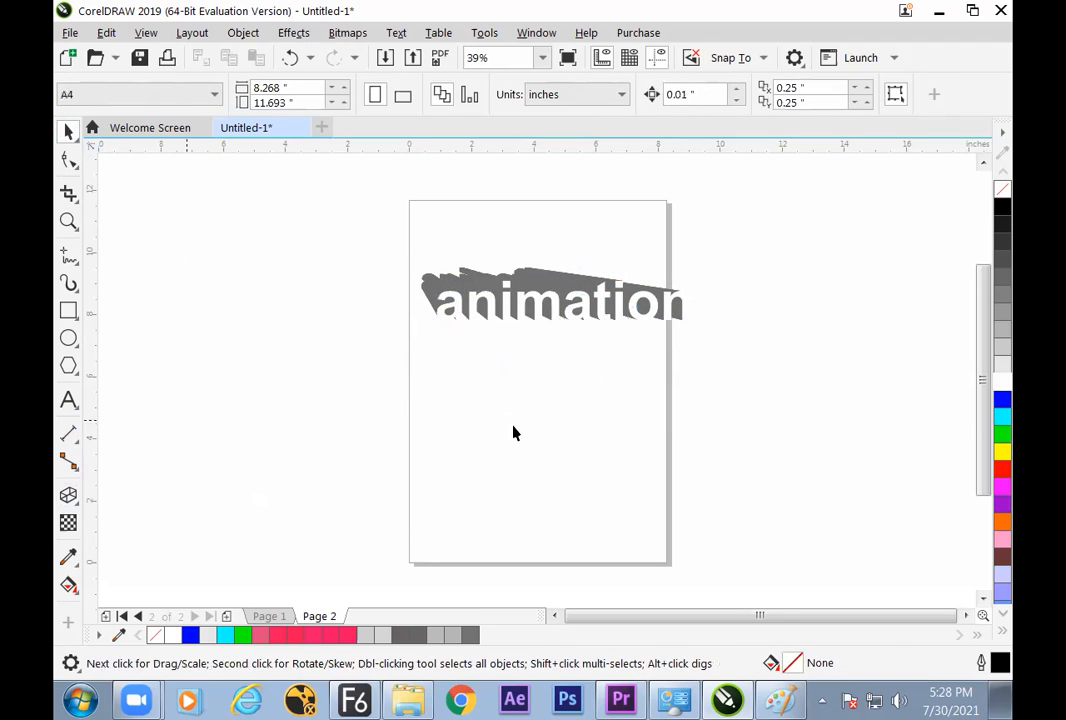
- Switch the text's extrusion to colour shading and set its From colour to black (C 71, M 69, Y 64, K 89)
left_click(548, 281)
left_click(744, 98)
left_click(720, 100)
left_click(724, 104)
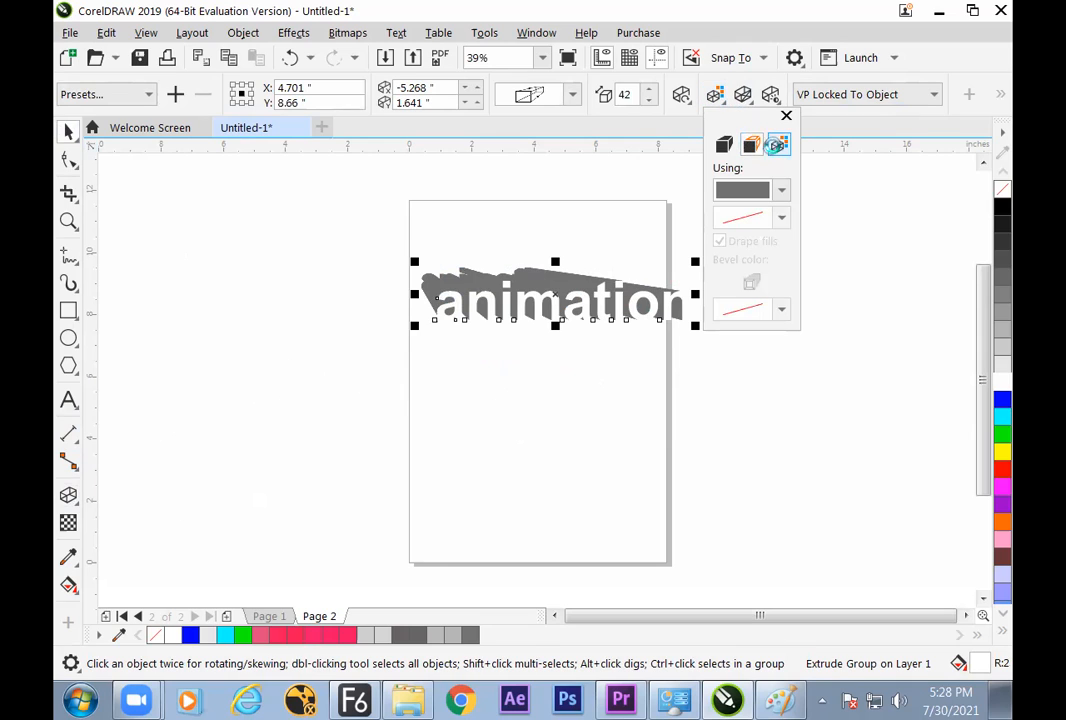
left_click(776, 148)
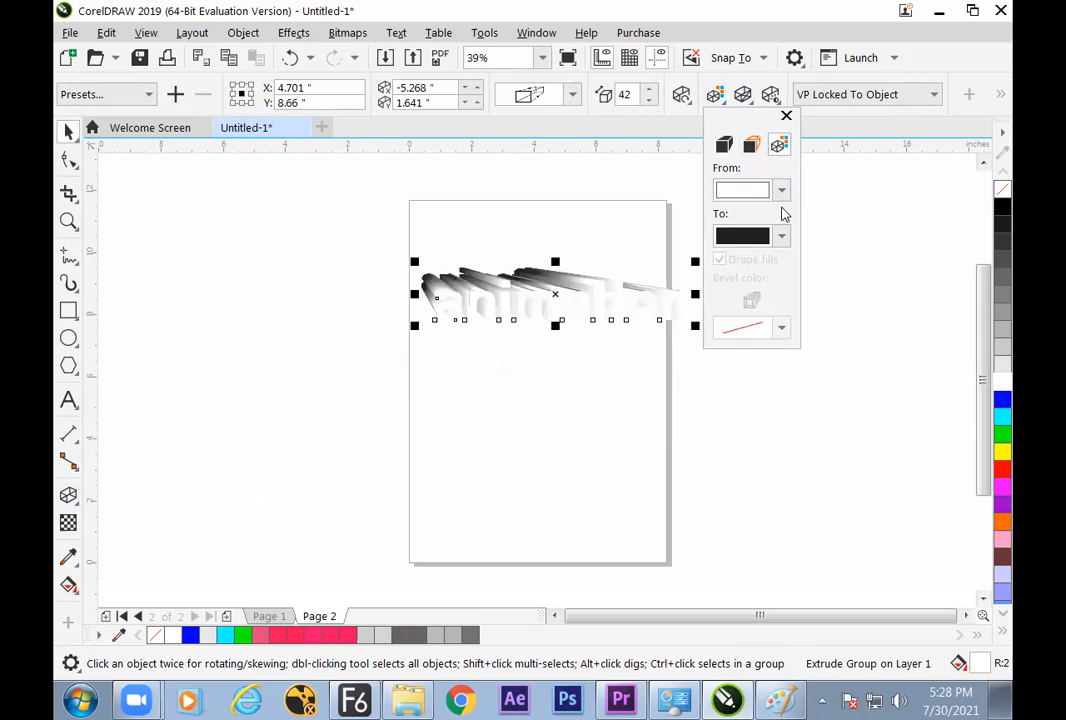
left_click(781, 190)
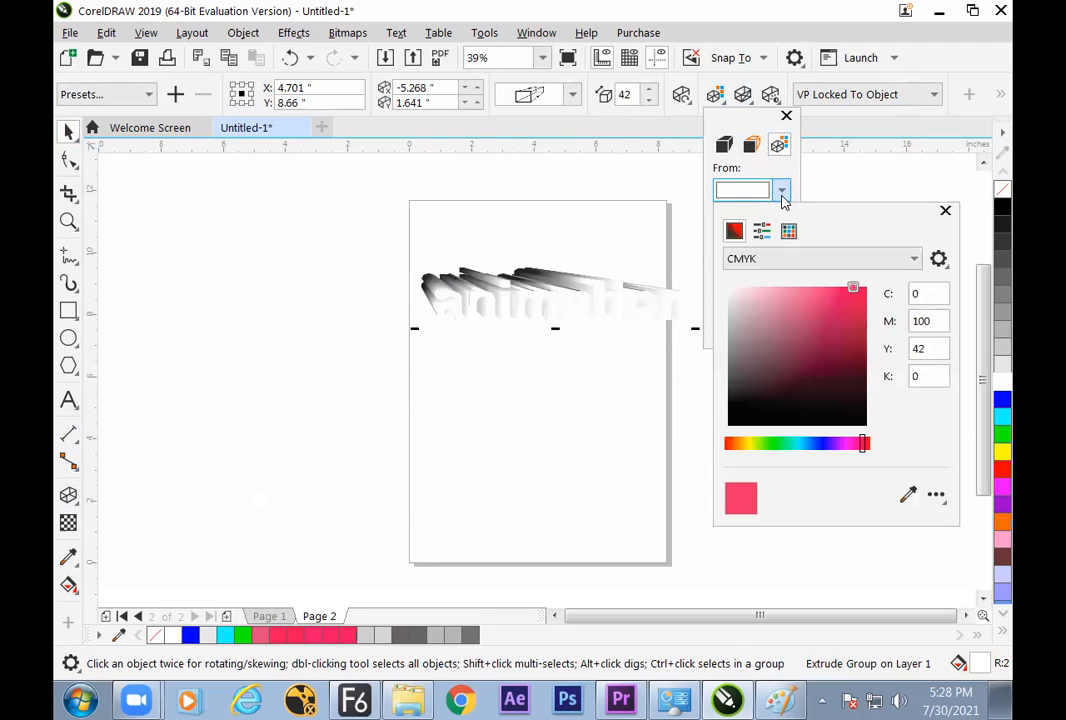
left_click(862, 423)
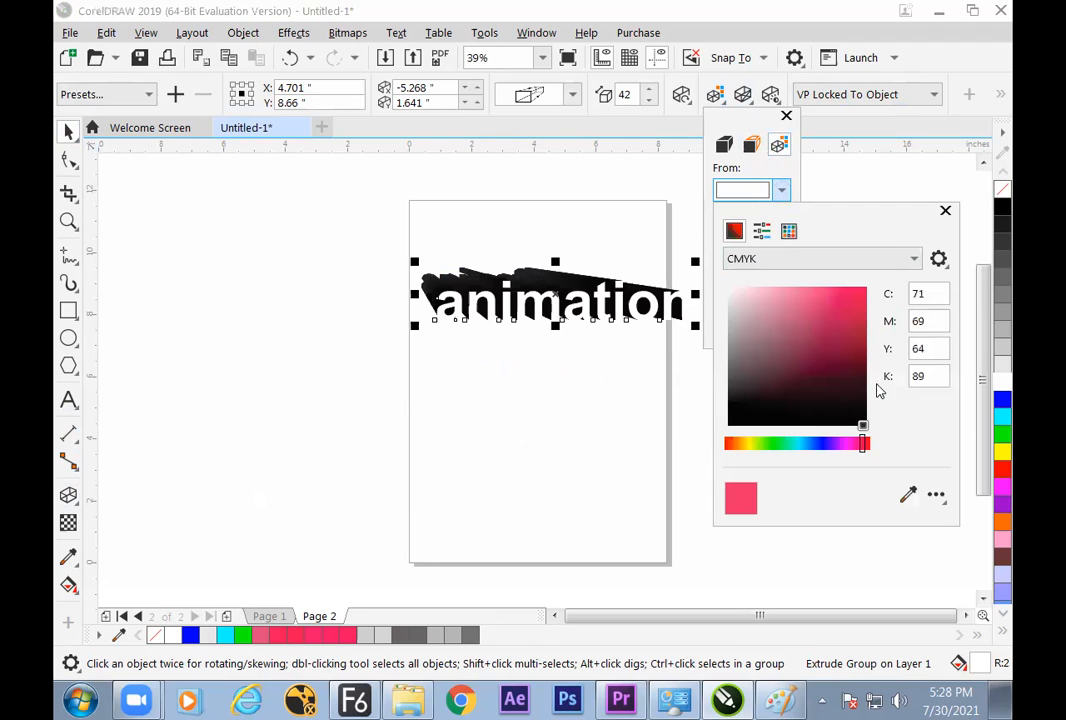
left_click(945, 211)
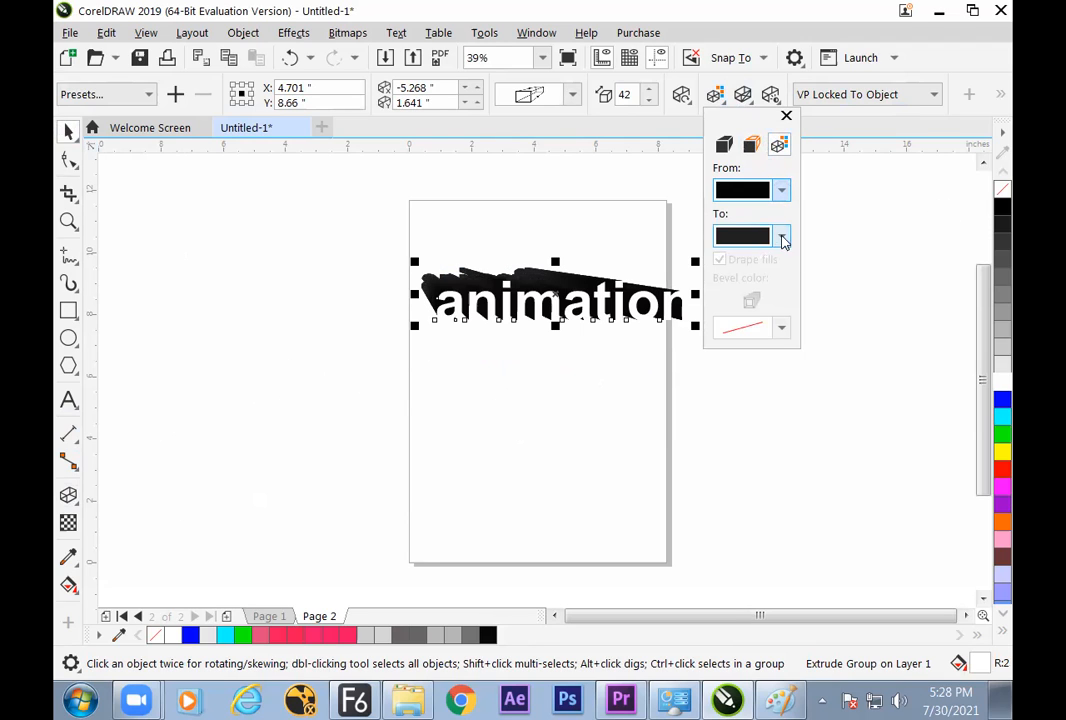
- Set the extrusion shading's To colour to white and deselect the text
left_click(781, 236)
left_click_drag(753, 371, 680, 285)
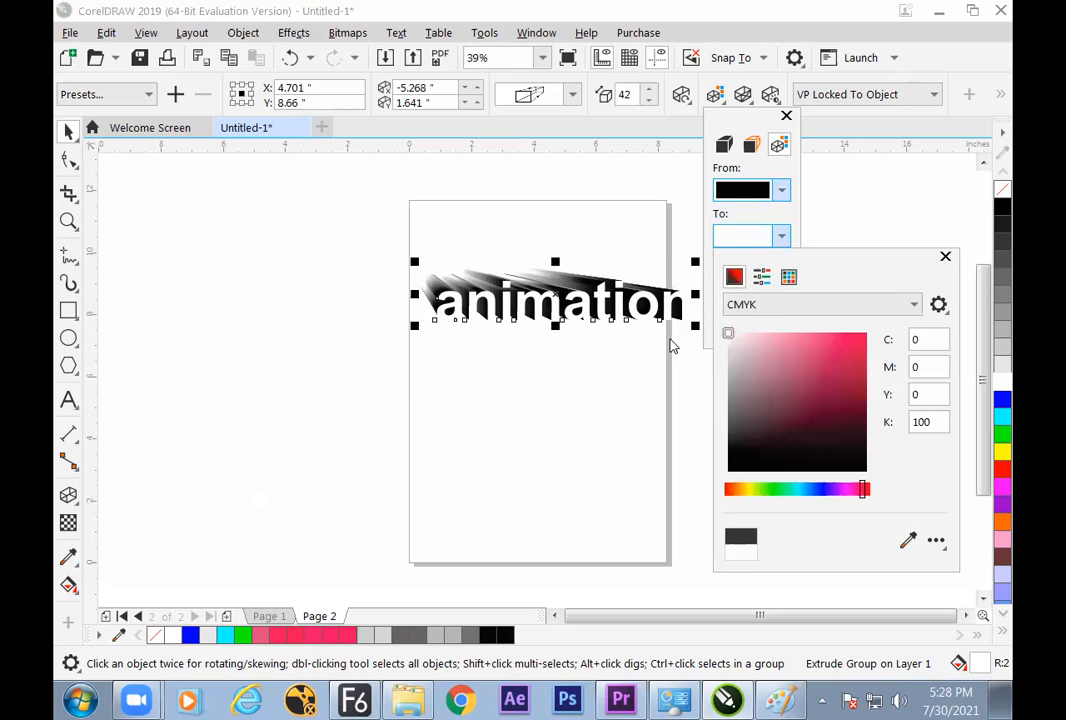
left_click(599, 407)
left_click(480, 204)
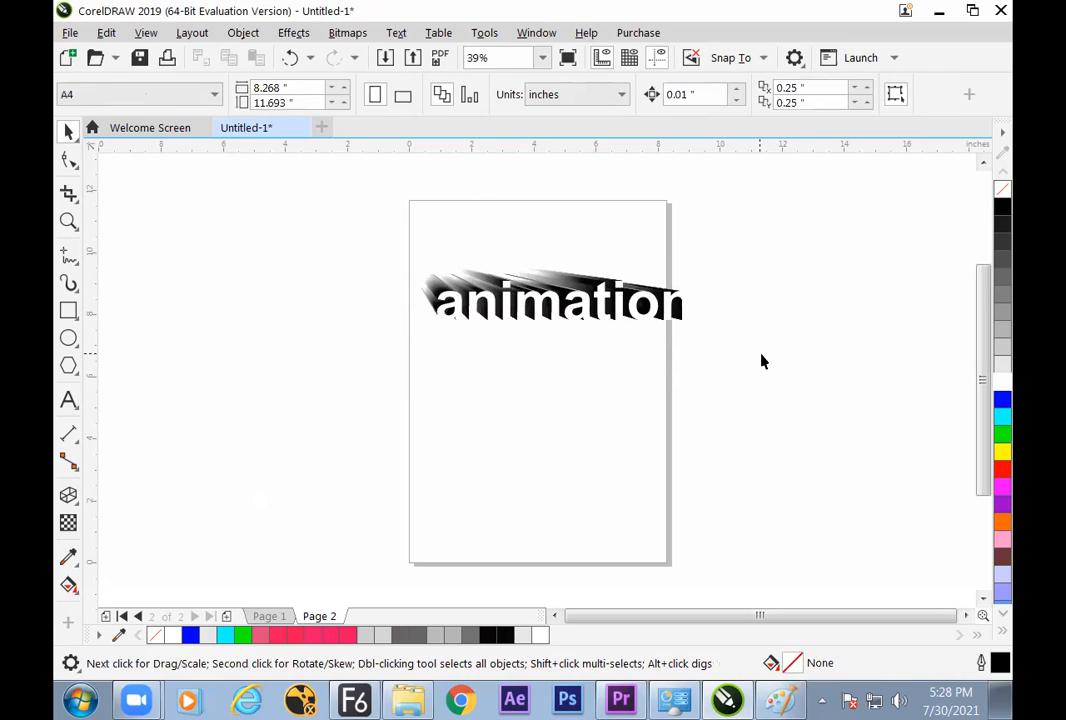
- Move the extruded "animation" text slightly down the page and deselect it
left_click_drag(597, 318, 590, 345)
left_click(585, 424)
left_click(568, 443)
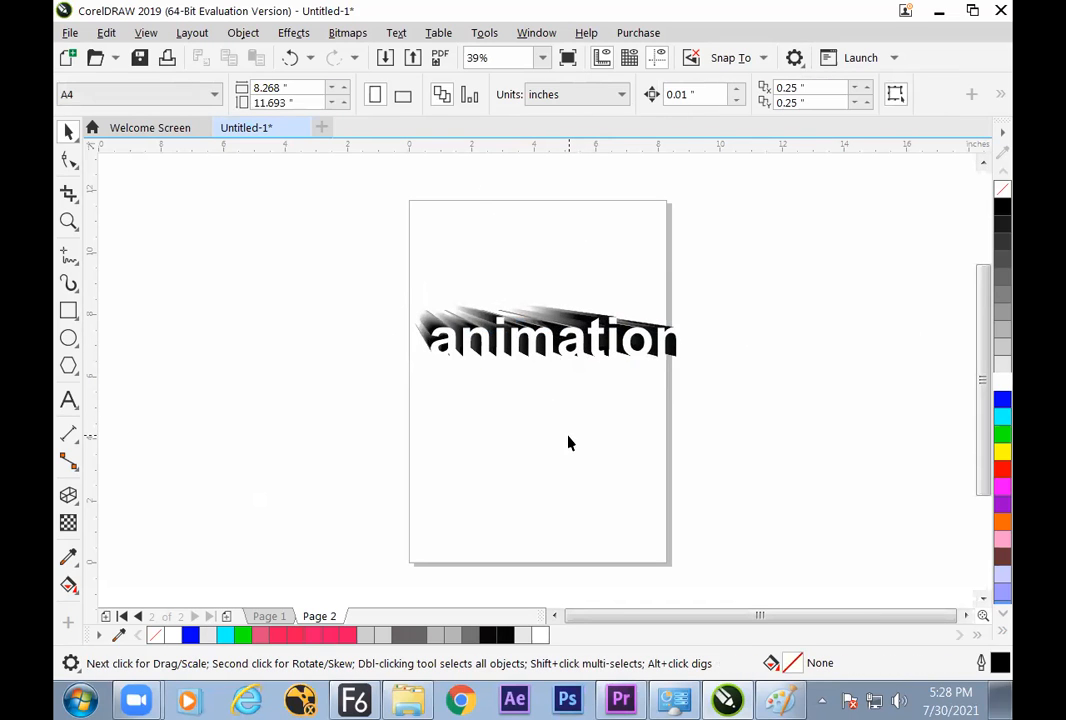
- Pull the "animation" text's extrusion vanishing point farther up and left and increase its depth to 49
left_click(560, 318)
left_click(68, 495)
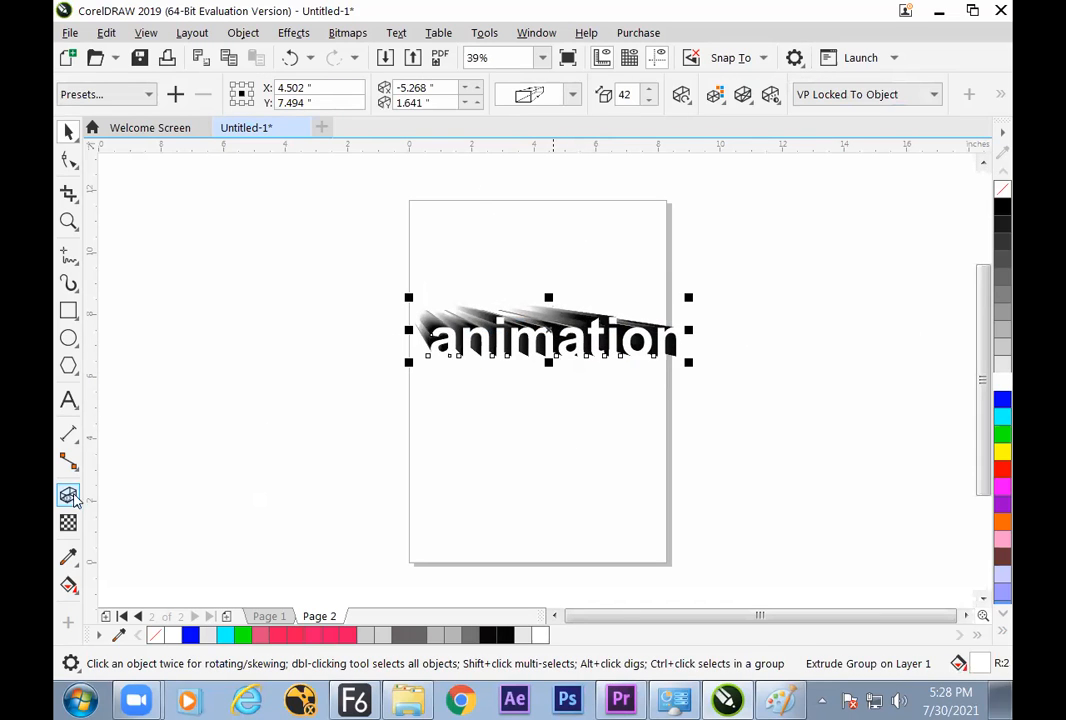
left_click_drag(392, 286, 338, 249)
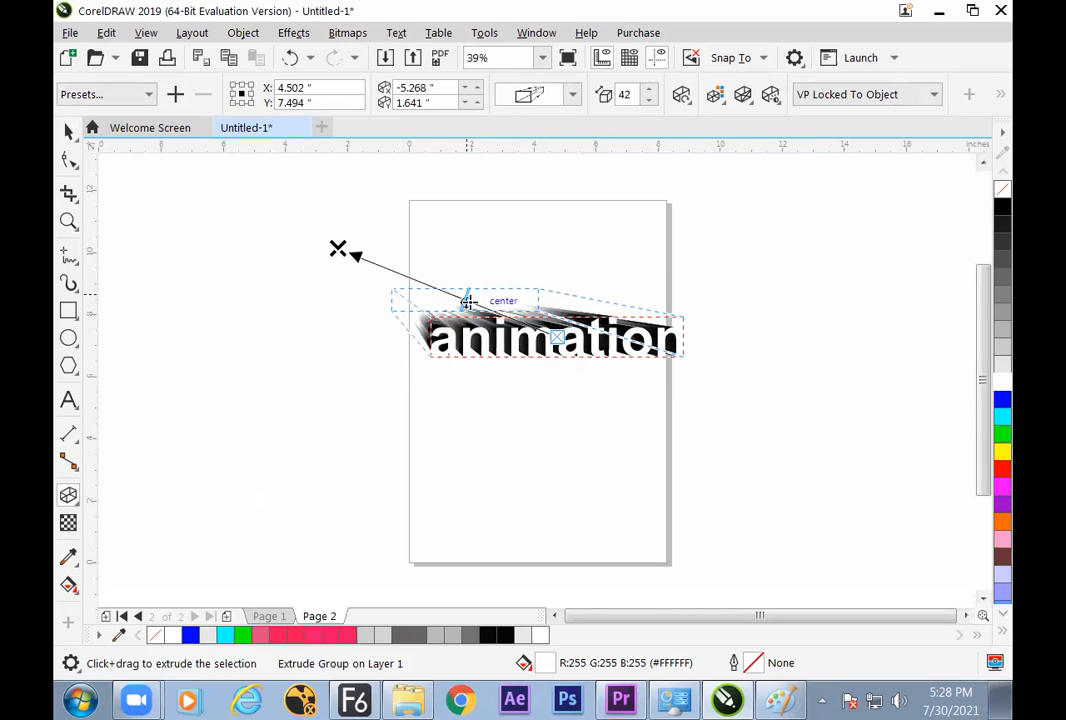
left_click_drag(469, 296, 449, 293)
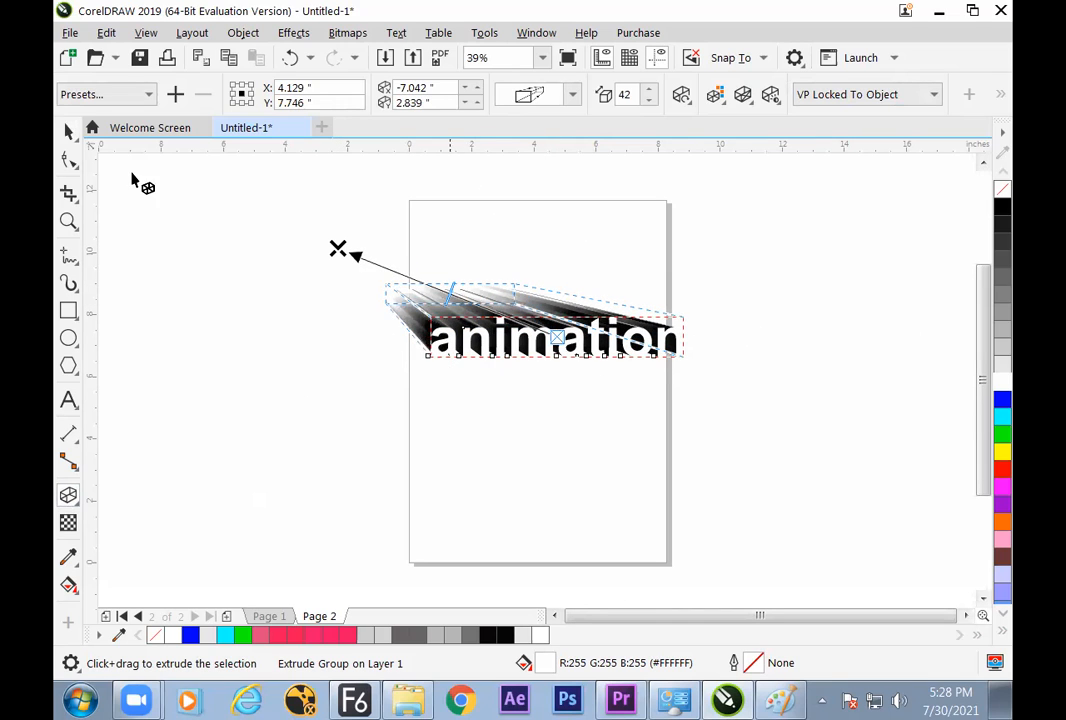
- Move the extruded "animation" text slightly left and down so its letters fit within the page, and deselect it
left_click(68, 133)
left_click(362, 385)
left_click_drag(549, 355, 531, 362)
left_click(560, 433)
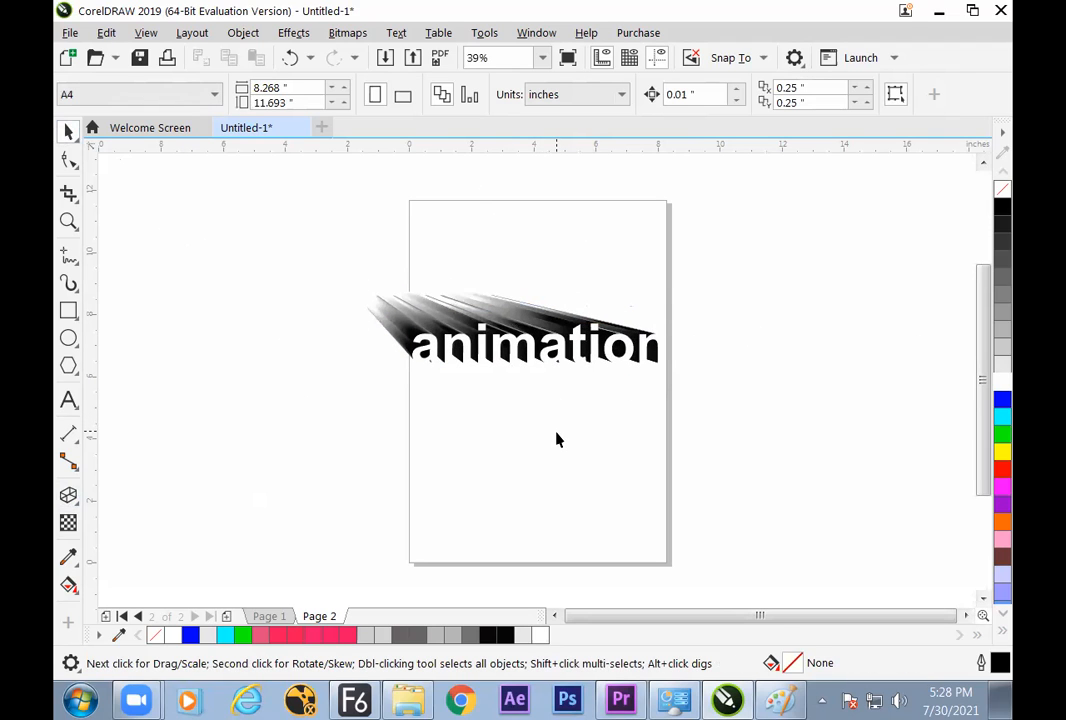
left_click(523, 321)
left_click(545, 445)
left_click(459, 316)
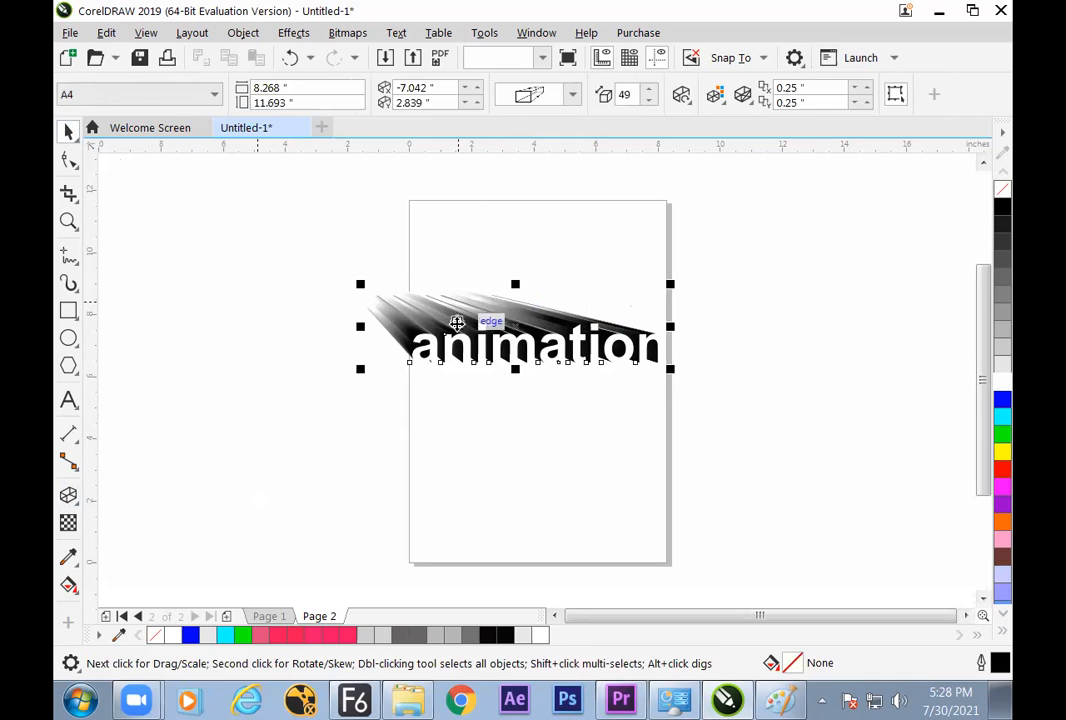
left_click(381, 466)
- Draw a thin rectangle about 9.23 by 0.56 inches along the base of the "animation" text and fill it white
key("F6")
left_click_drag(391, 361, 680, 377)
key("space")
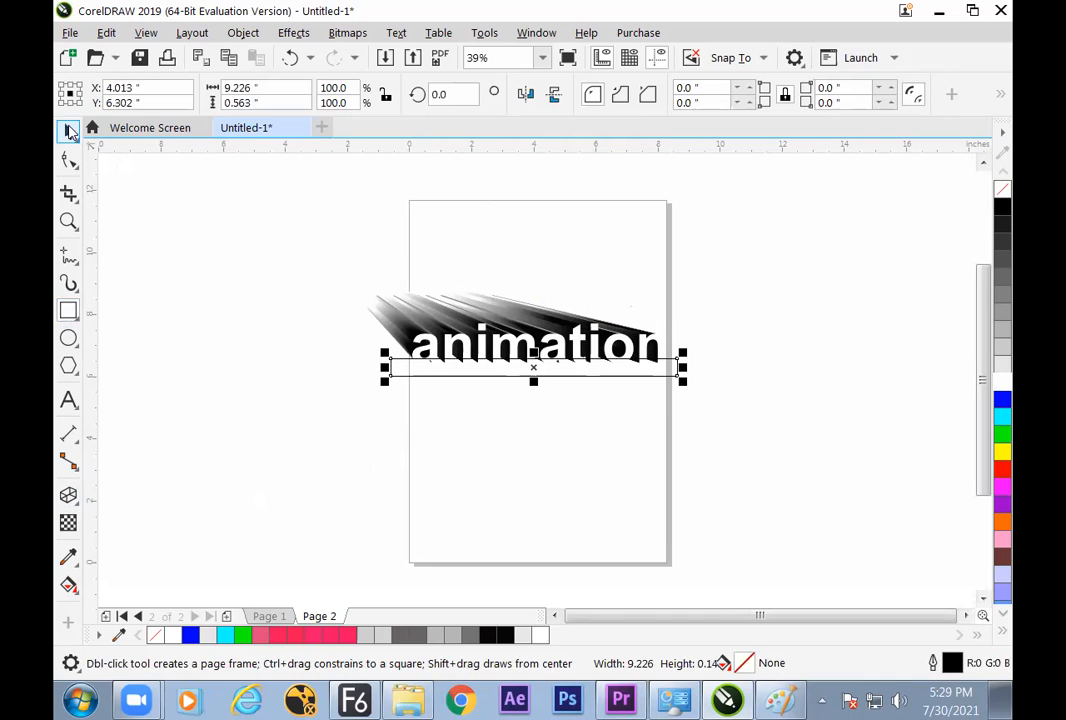
left_click(1001, 380)
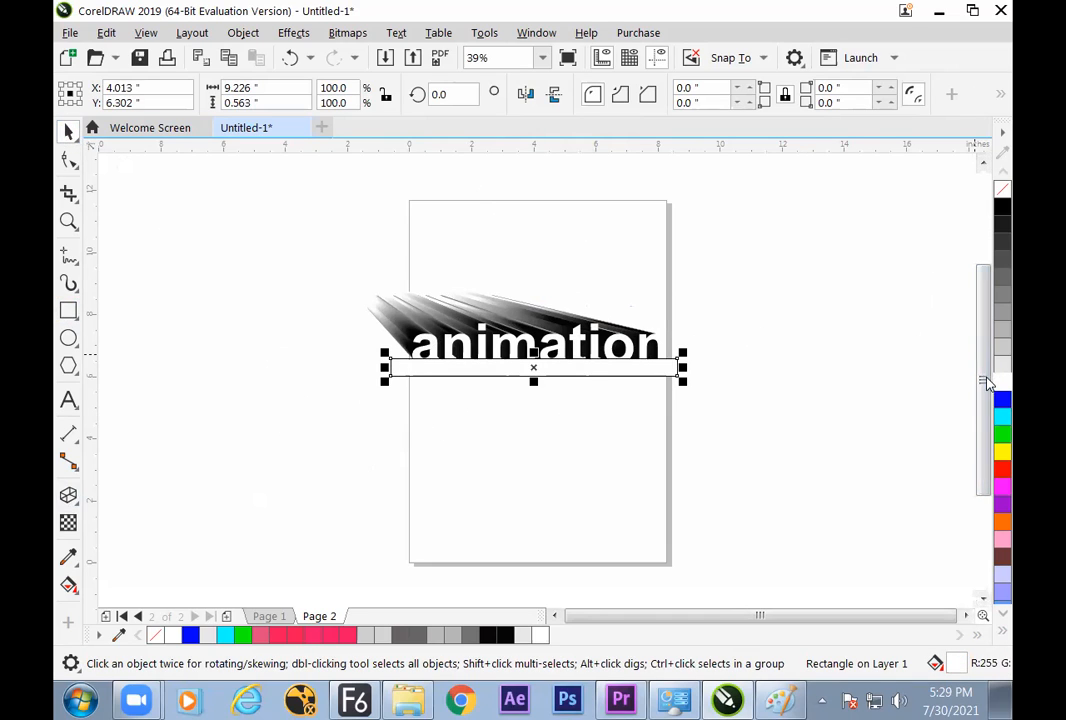
- Send the white rectangle behind the "animation" text and place it directly beneath the letters
left_click_drag(603, 370, 618, 367)
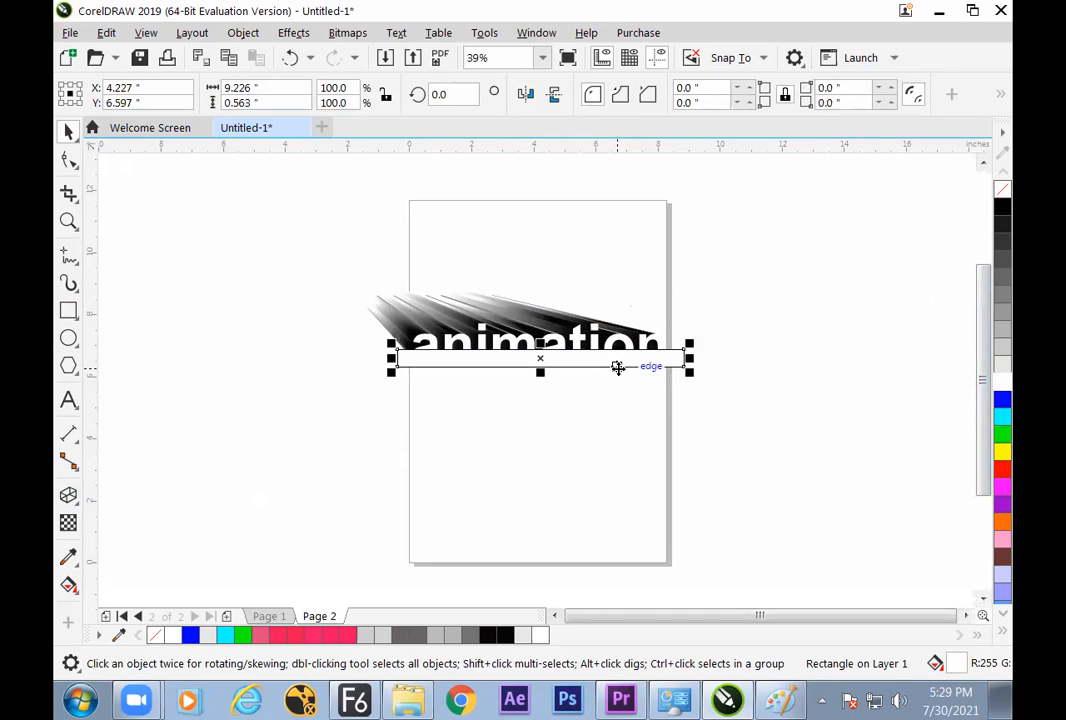
left_click(243, 33)
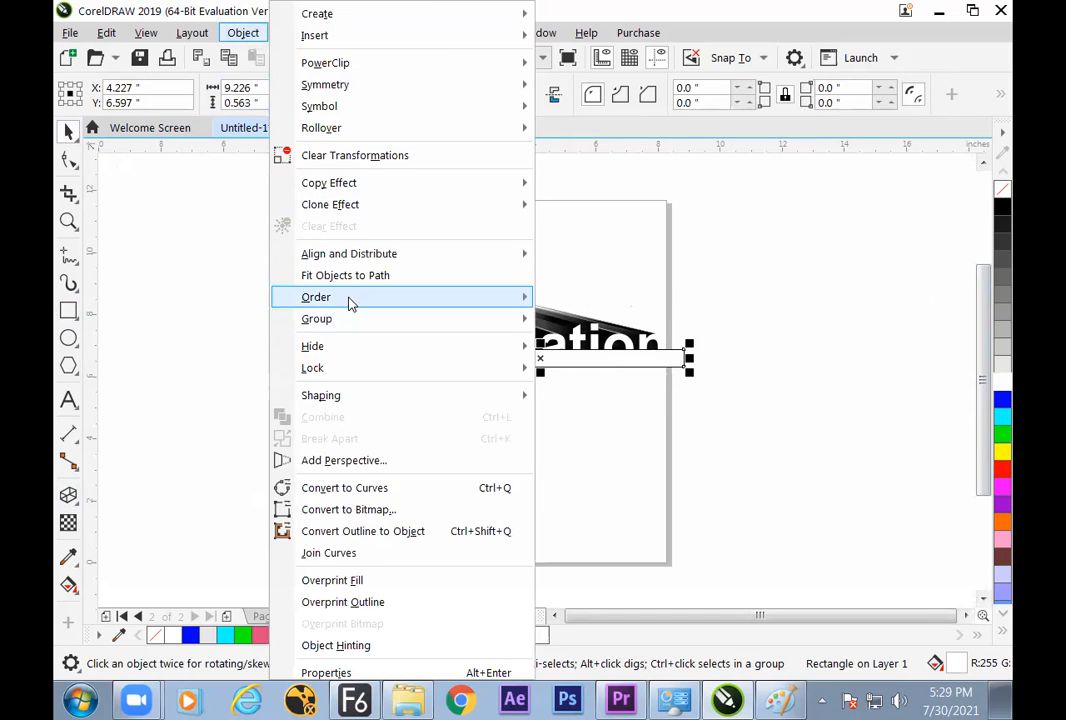
mouse_move(352, 305)
left_click(595, 413)
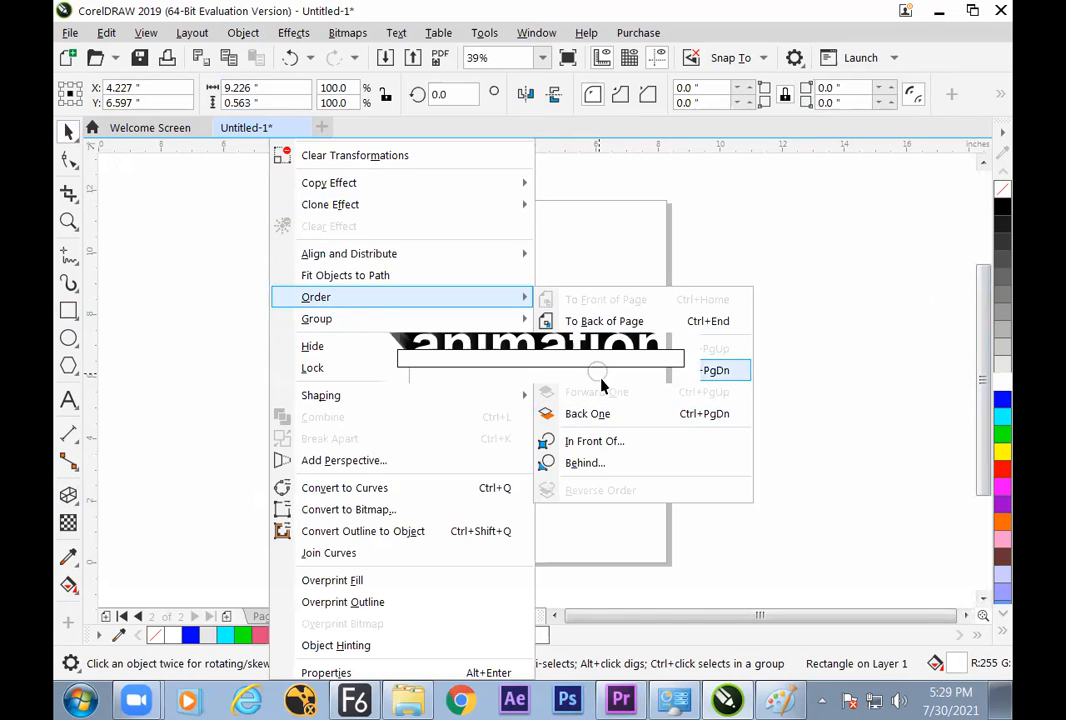
left_click_drag(406, 368, 410, 382)
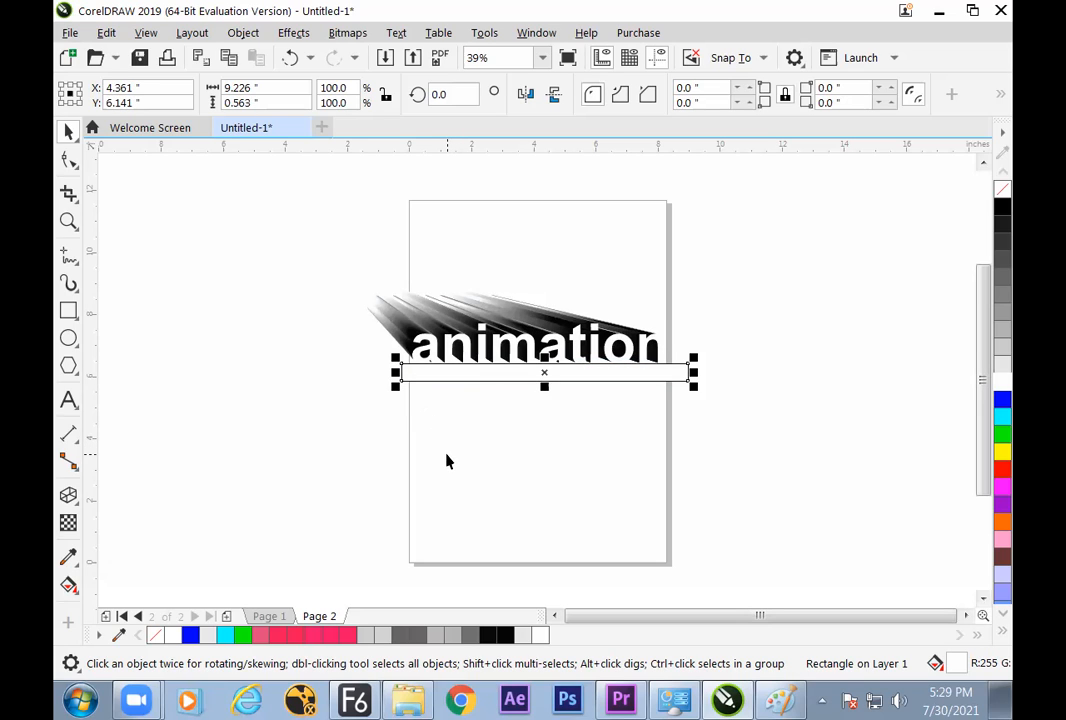
- Copy the "animation" text's extrusion properties onto the white rectangle and deselect it
left_click(68, 495)
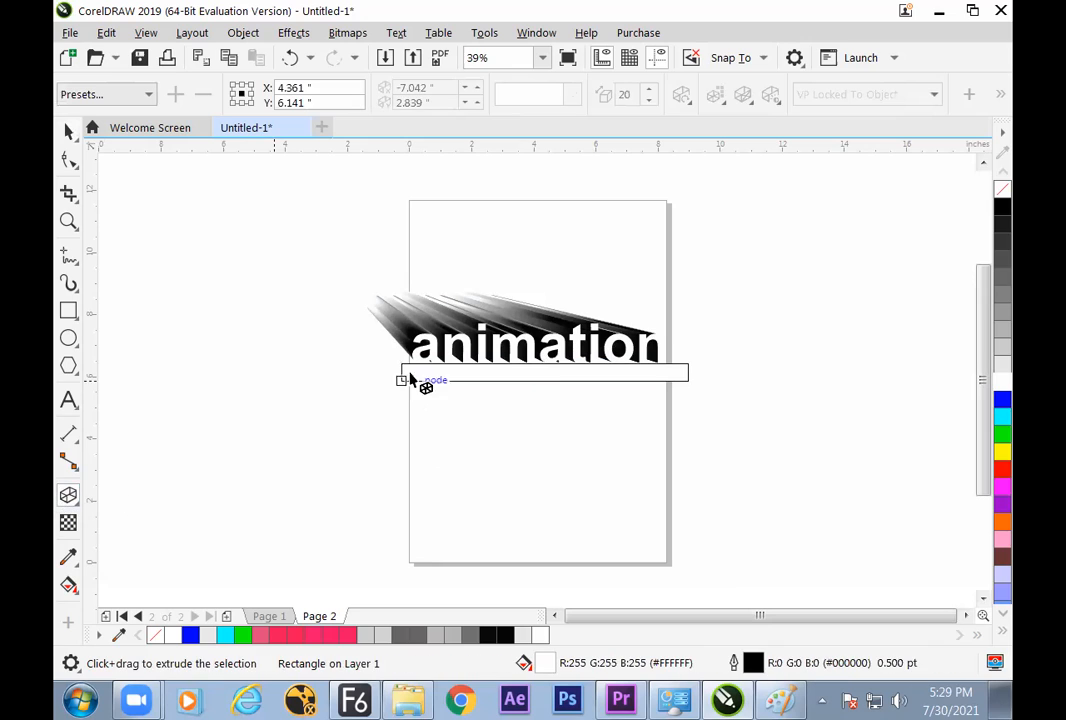
left_click(1000, 96)
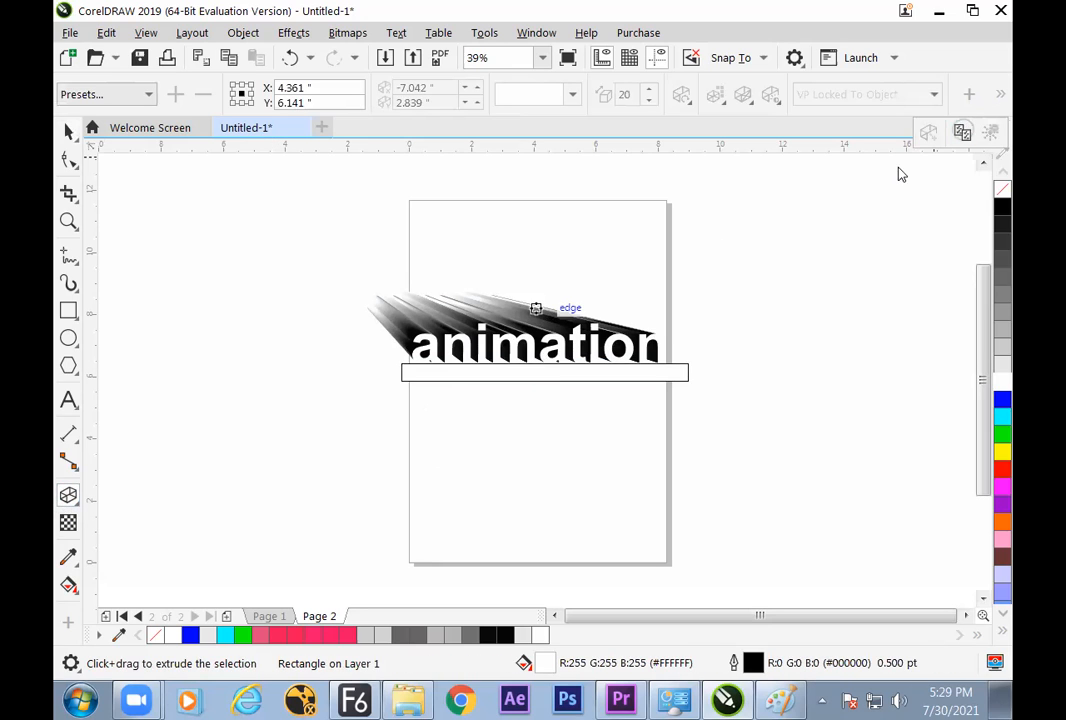
left_click(446, 326)
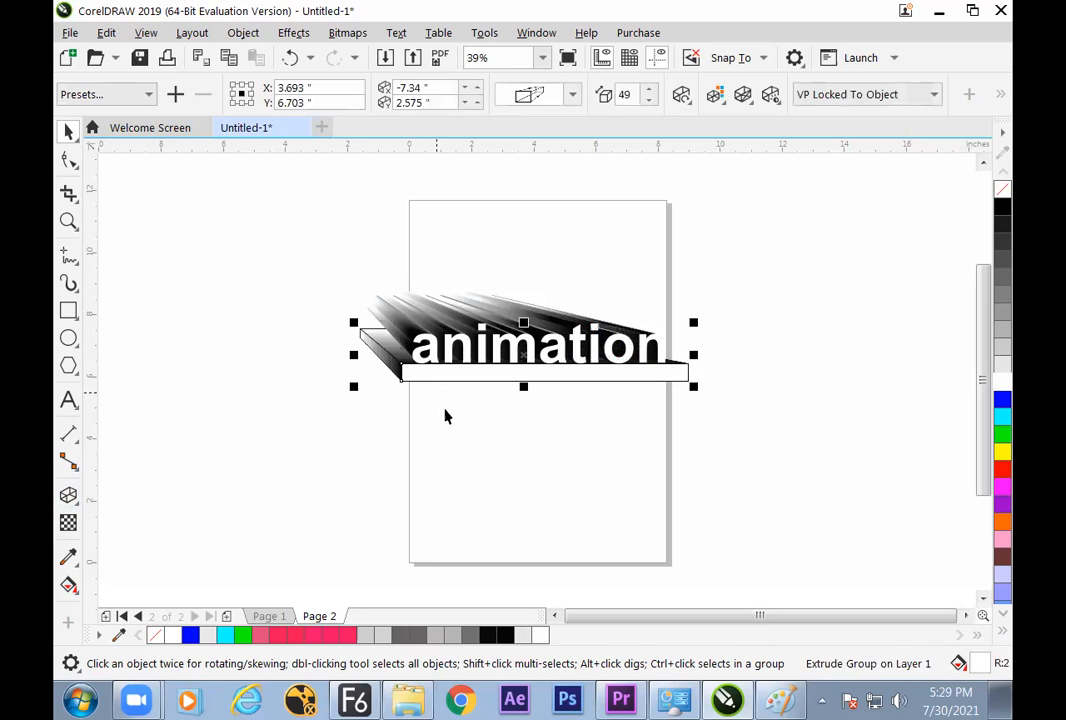
left_click(143, 219)
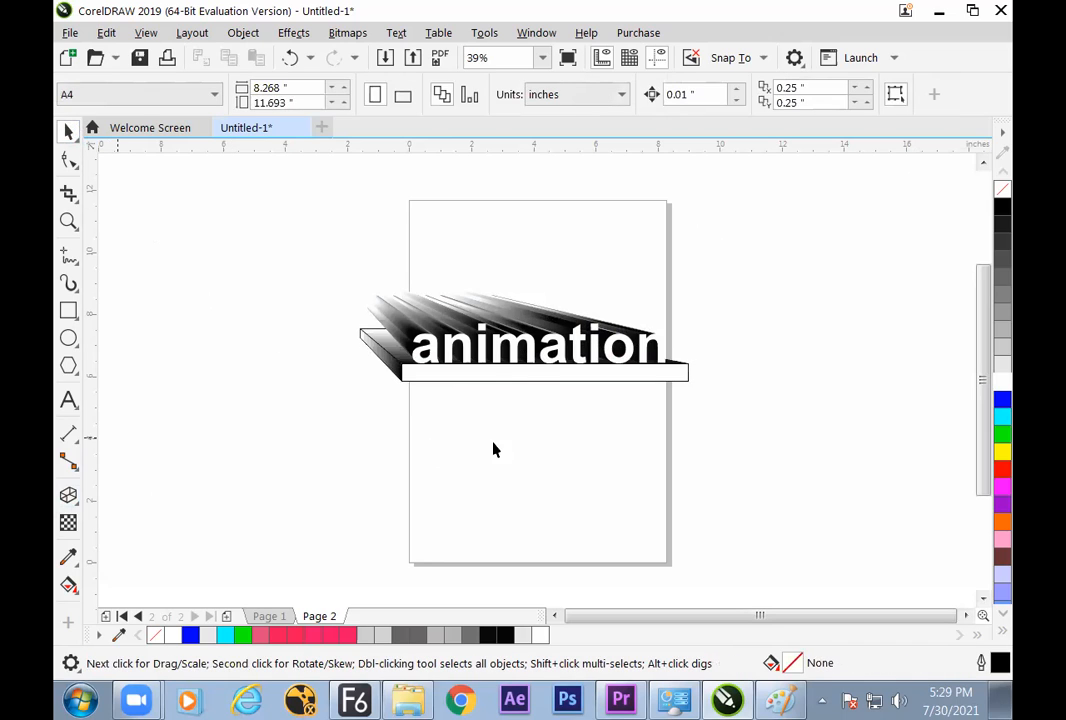
- Move the extruded rectangle slightly left and down under the text, to about X 4.15 and Y 5.93 inches
left_click_drag(499, 380, 491, 381)
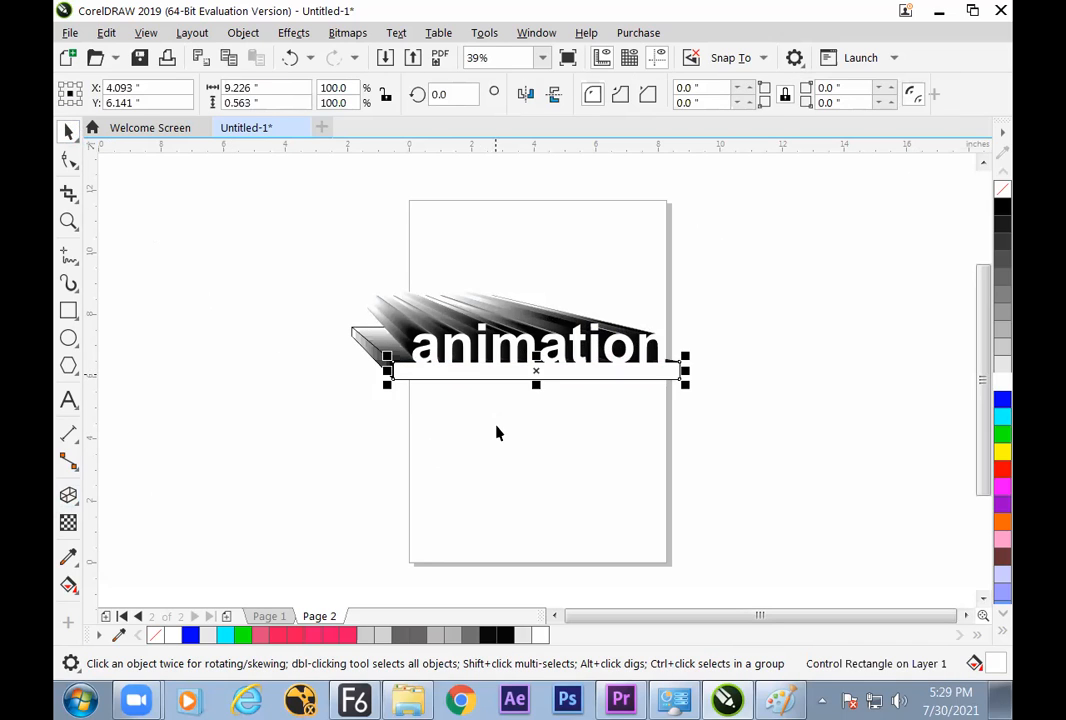
left_click(499, 456)
left_click(495, 381)
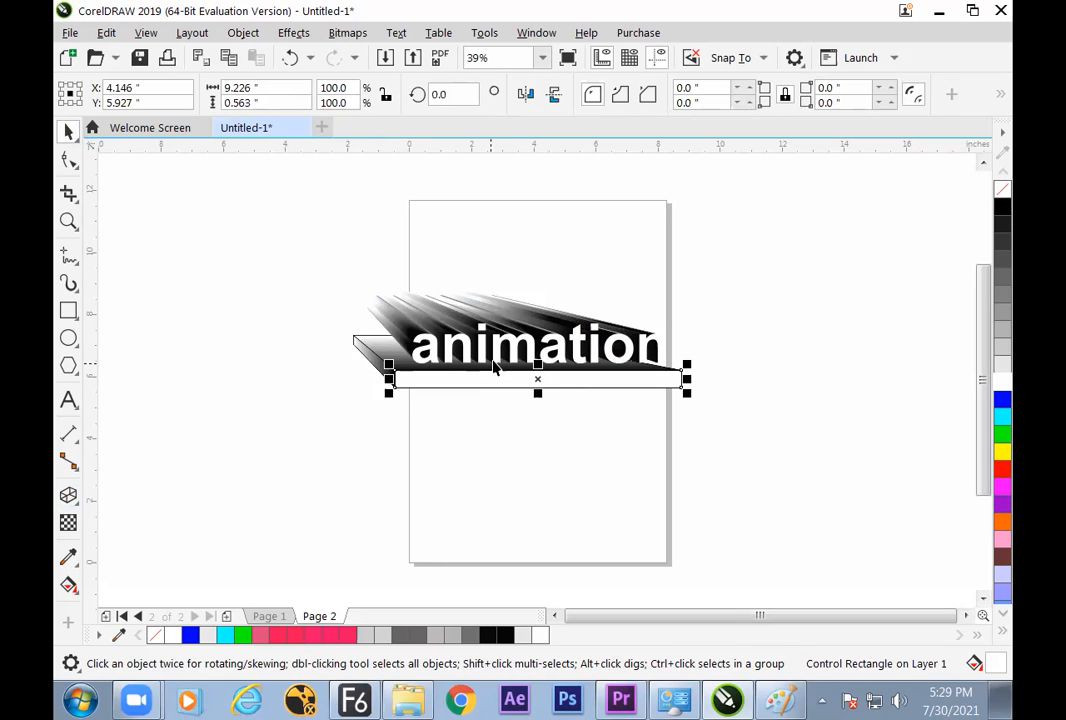
- Try no fill and a black fill on the extruded rectangle, undo them and deselect the white rectangle
left_click(1003, 197)
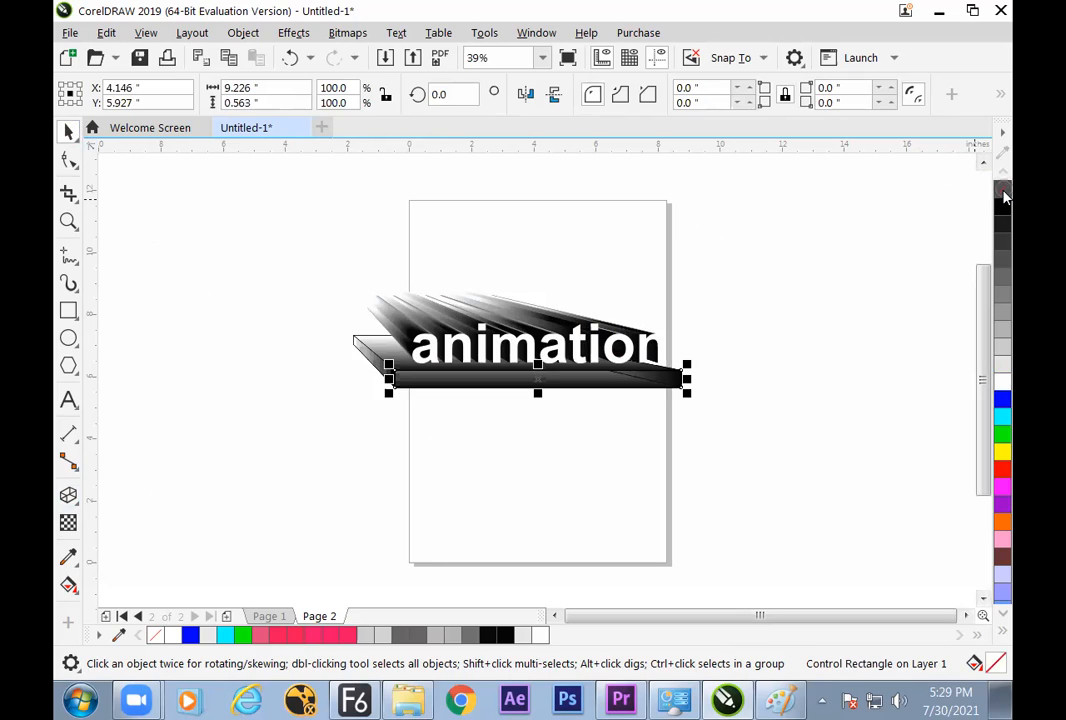
left_click(1004, 208)
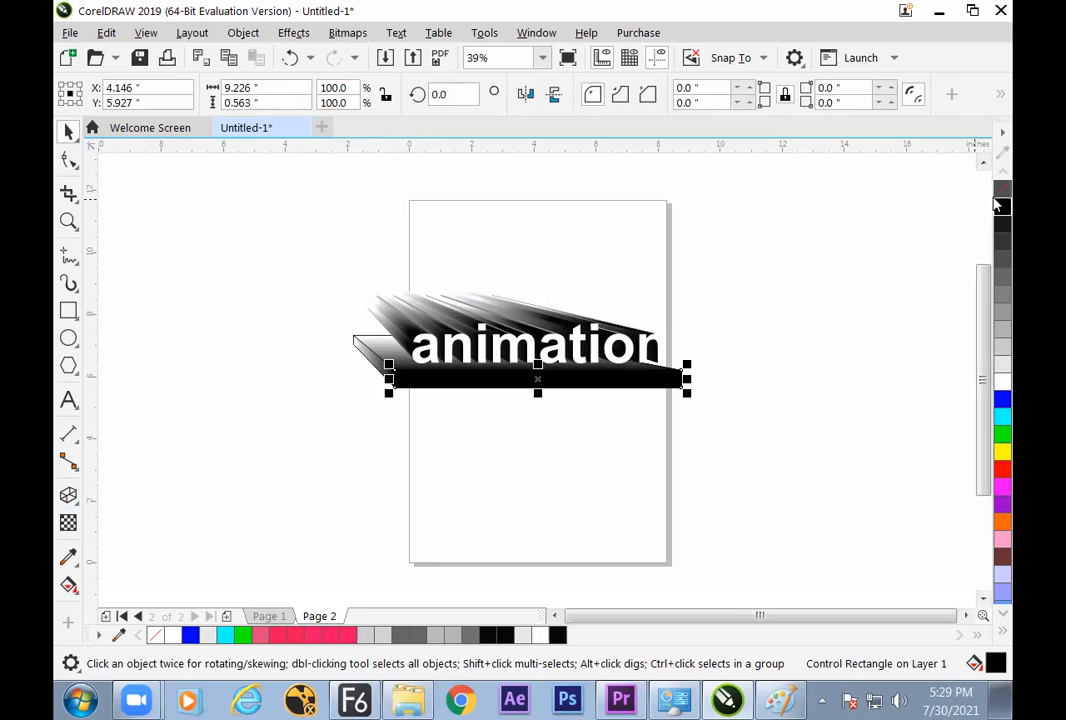
key("ctrl+z")
key("ctrl+z")
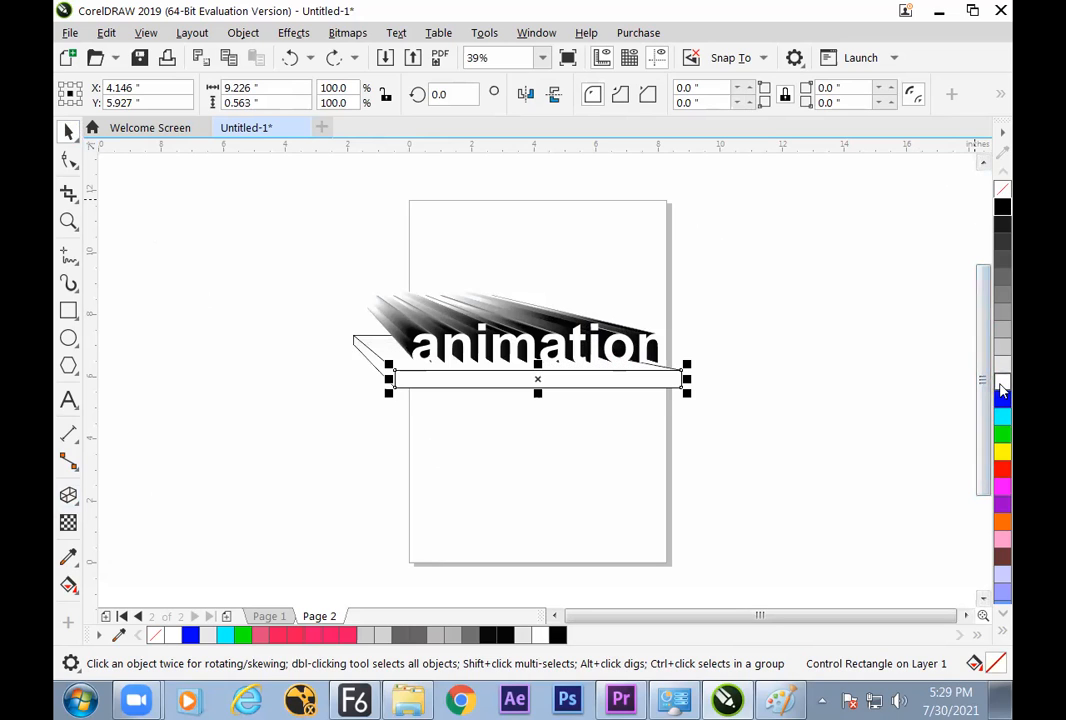
left_click(816, 404)
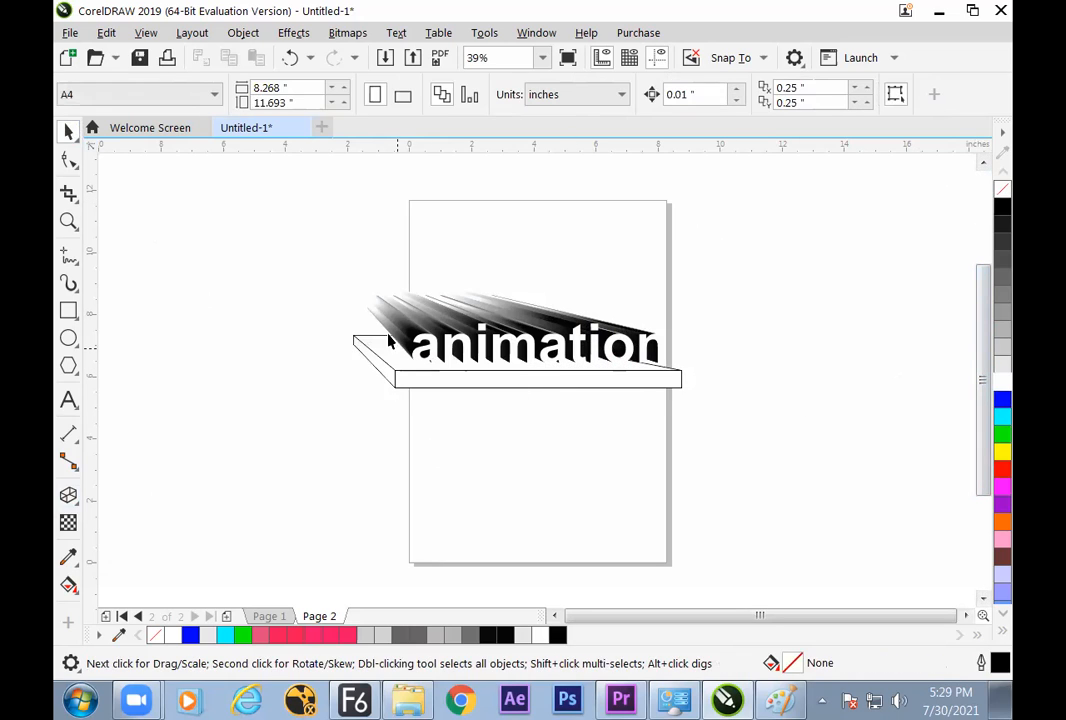
- Copy the shaded extrusion from the "animation" text onto the plain extruded rectangle again
left_click(381, 352)
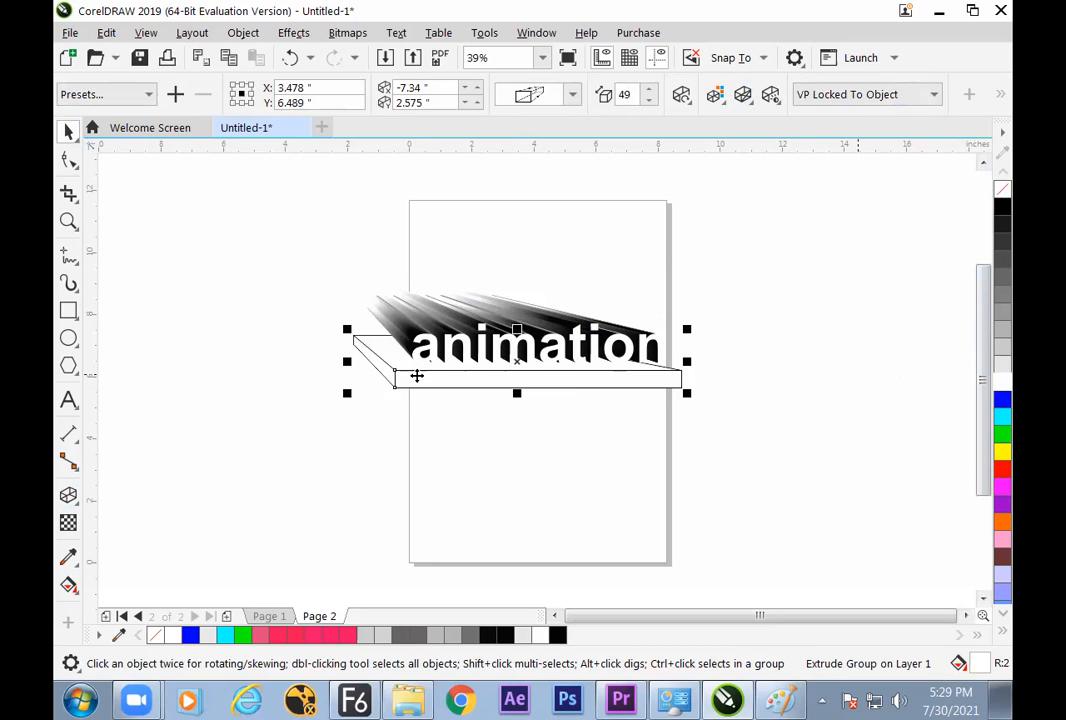
left_click(1002, 99)
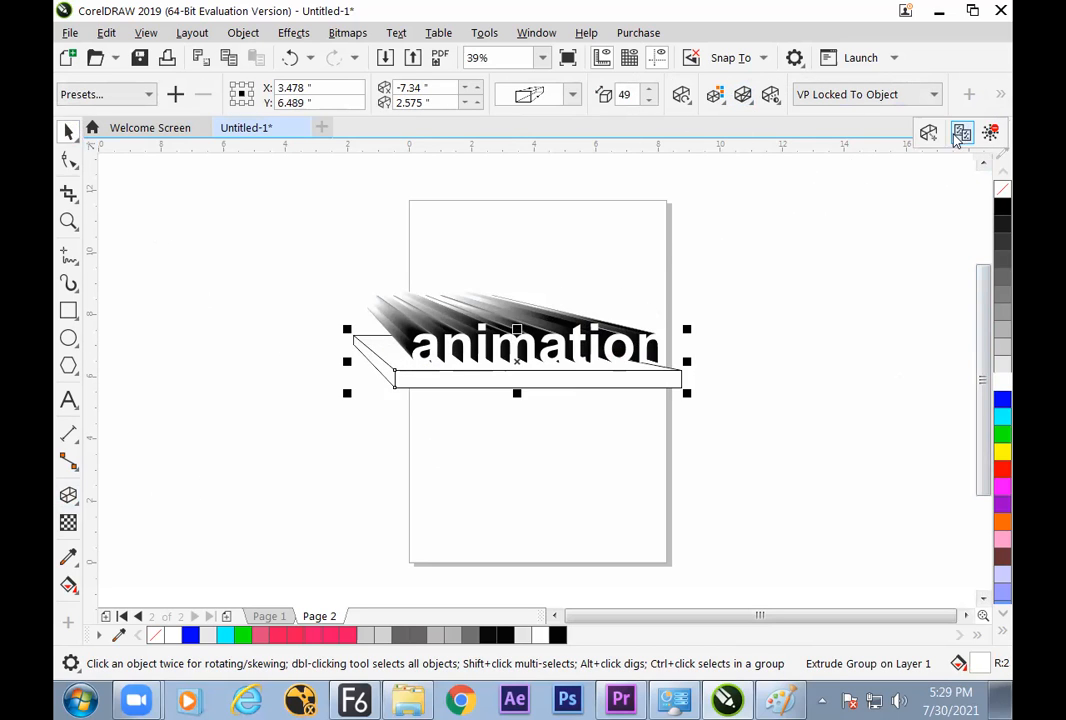
left_click(963, 134)
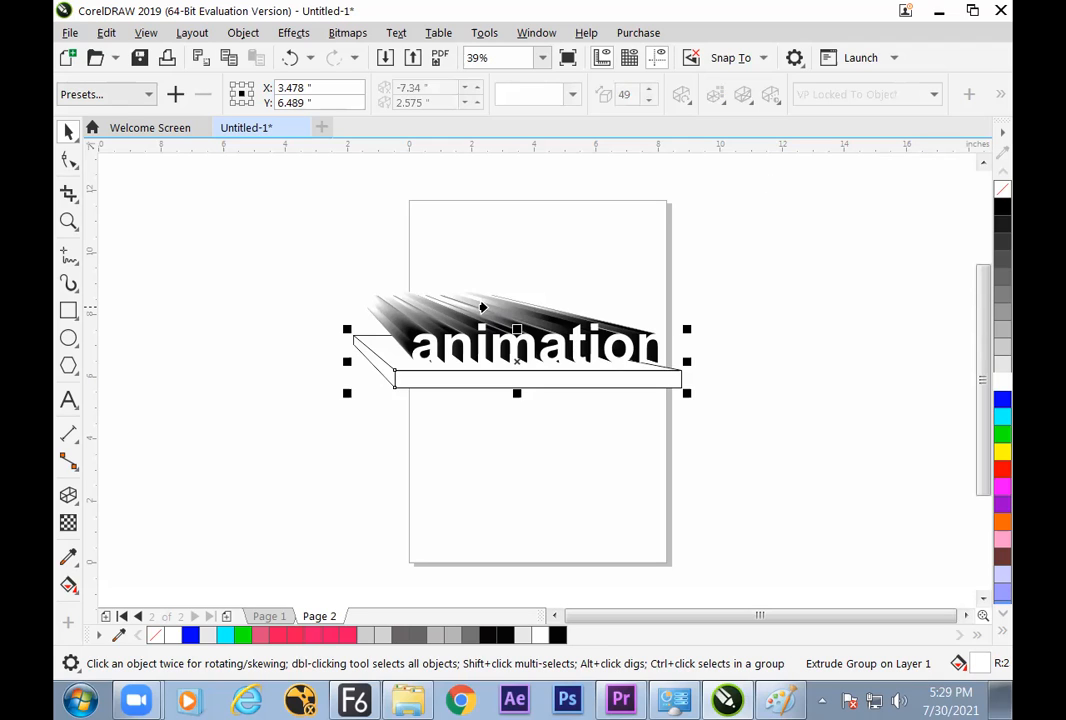
left_click(485, 314)
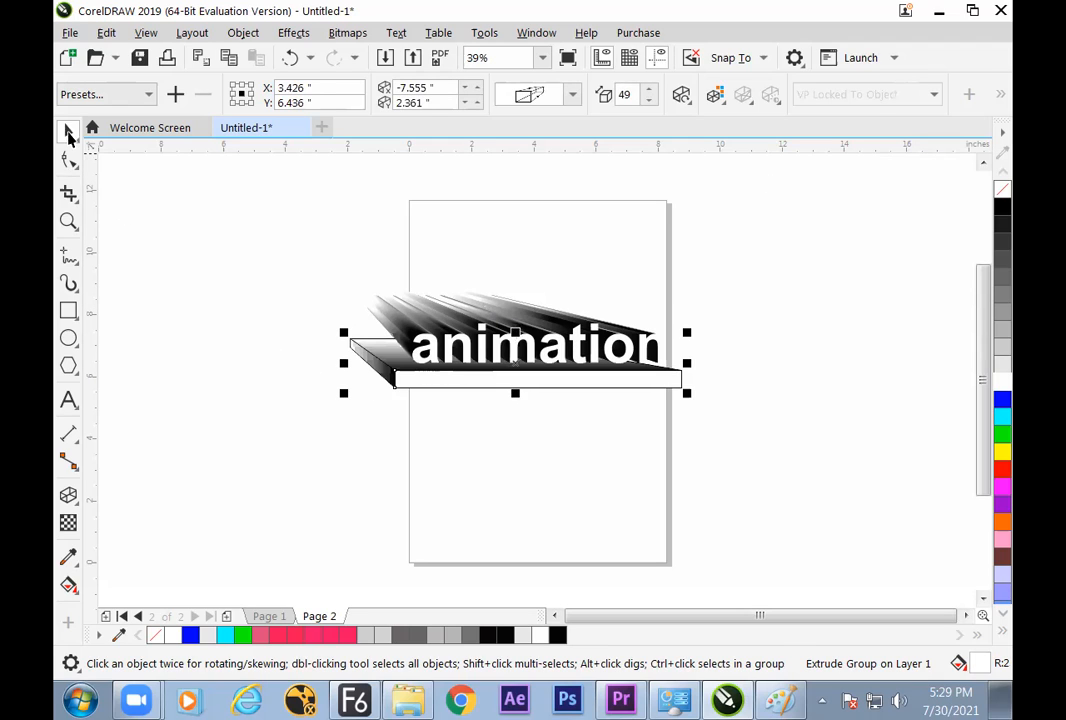
left_click(68, 133)
- Open the extruded rectangle's object properties, set its outline width to None and deselect it
left_click(468, 387)
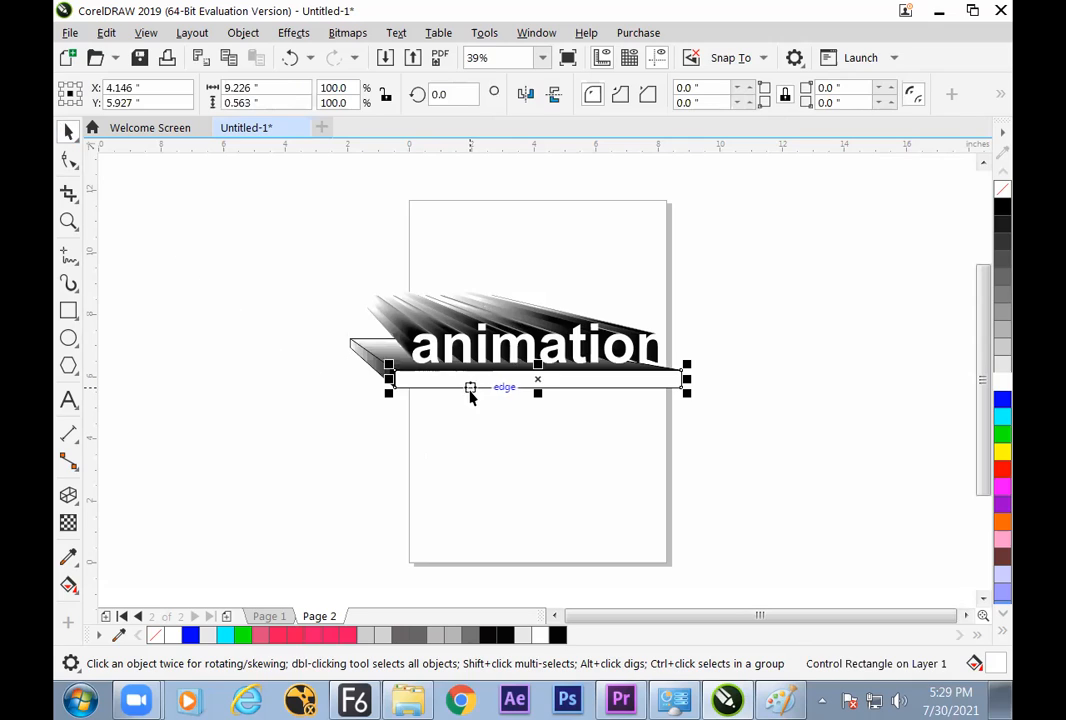
left_click(452, 431)
left_click(452, 382)
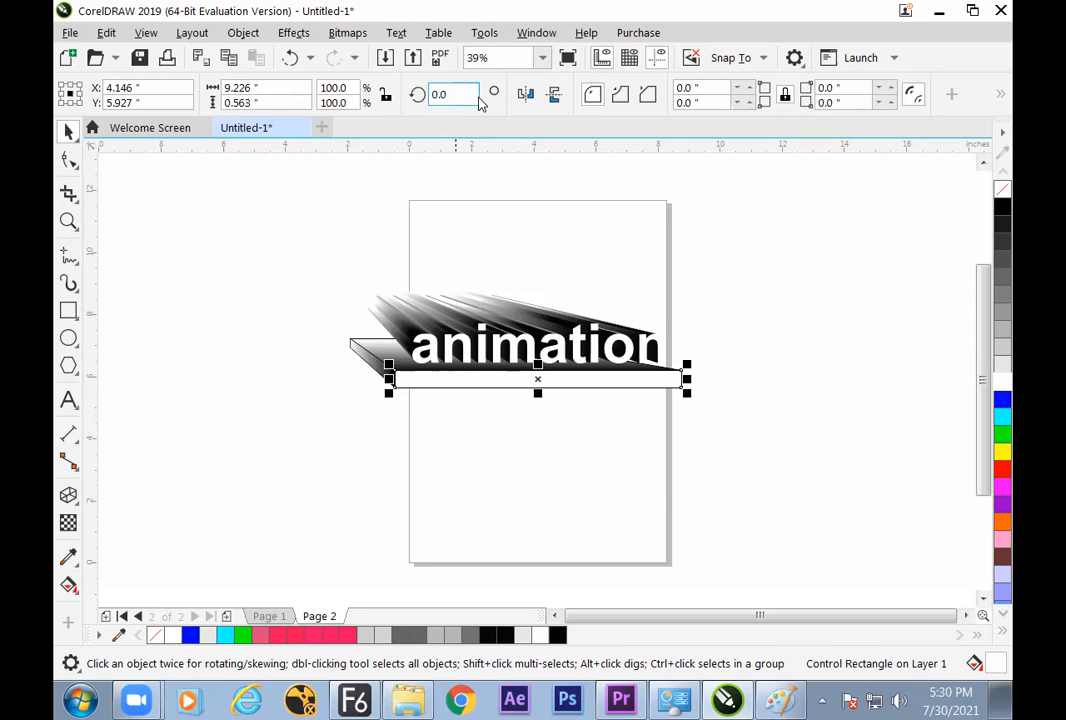
key("alt+Return")
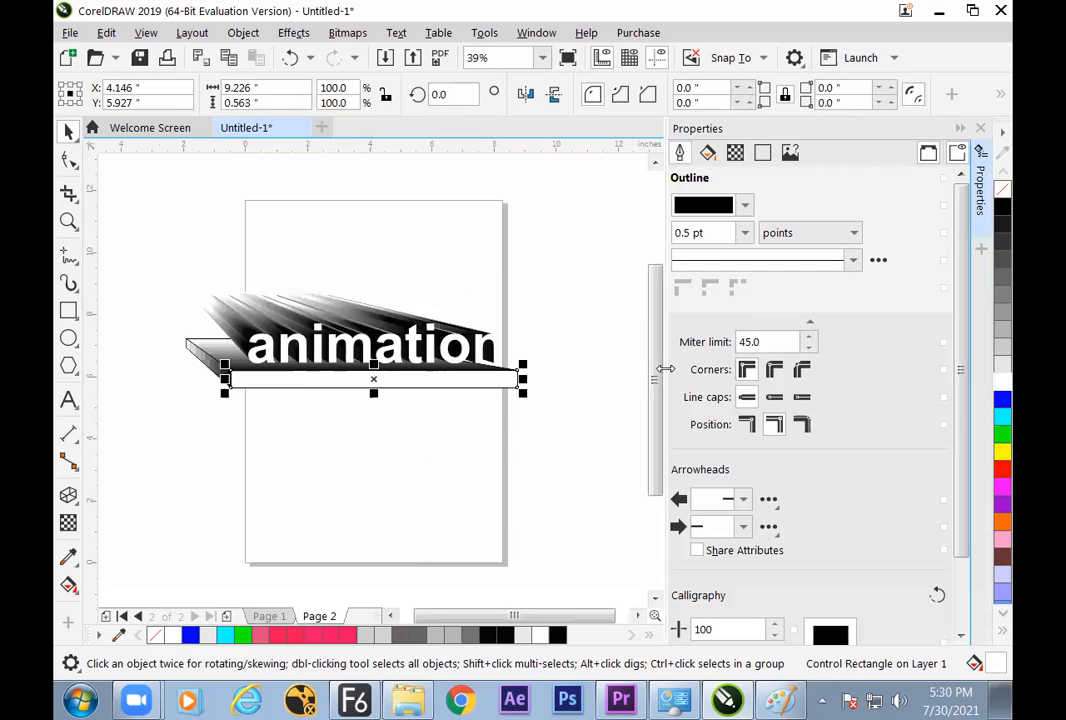
left_click(744, 233)
left_click(725, 256)
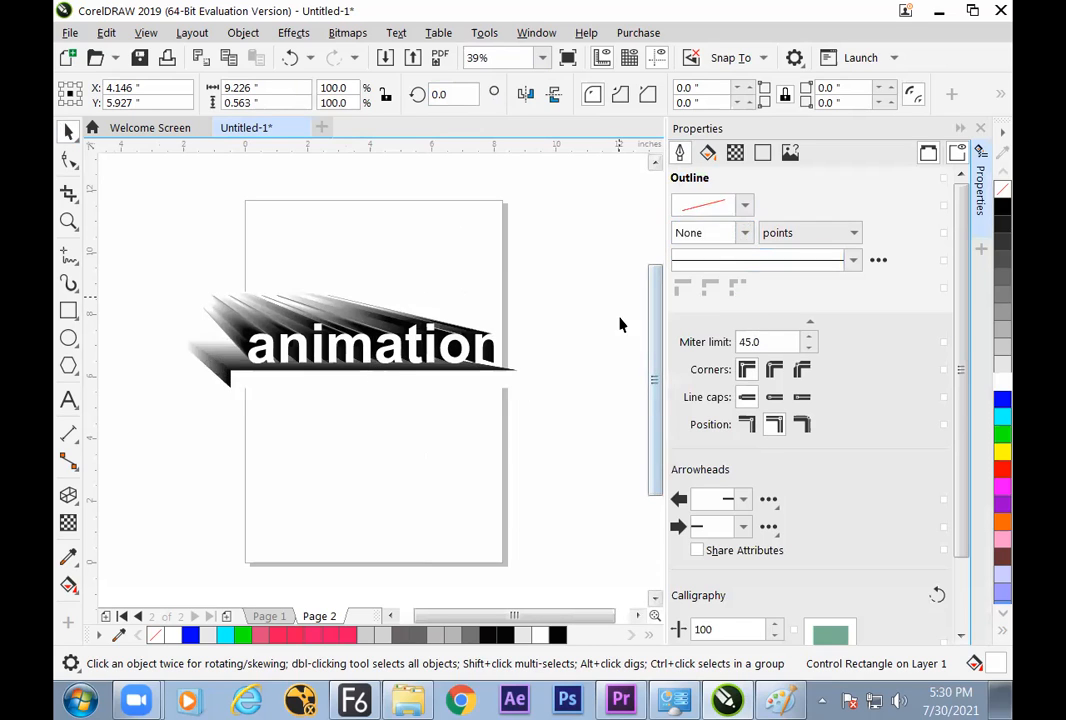
left_click(618, 418)
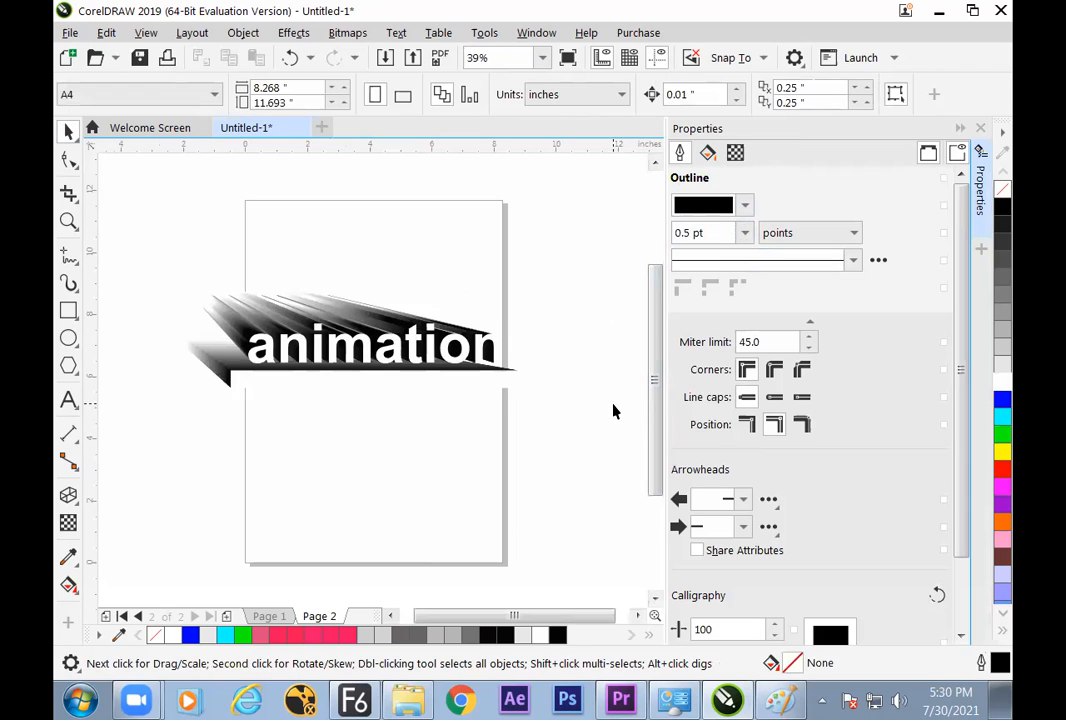
- Set the extruded rectangle's outline width to Hairline and close the object properties
left_click(520, 389)
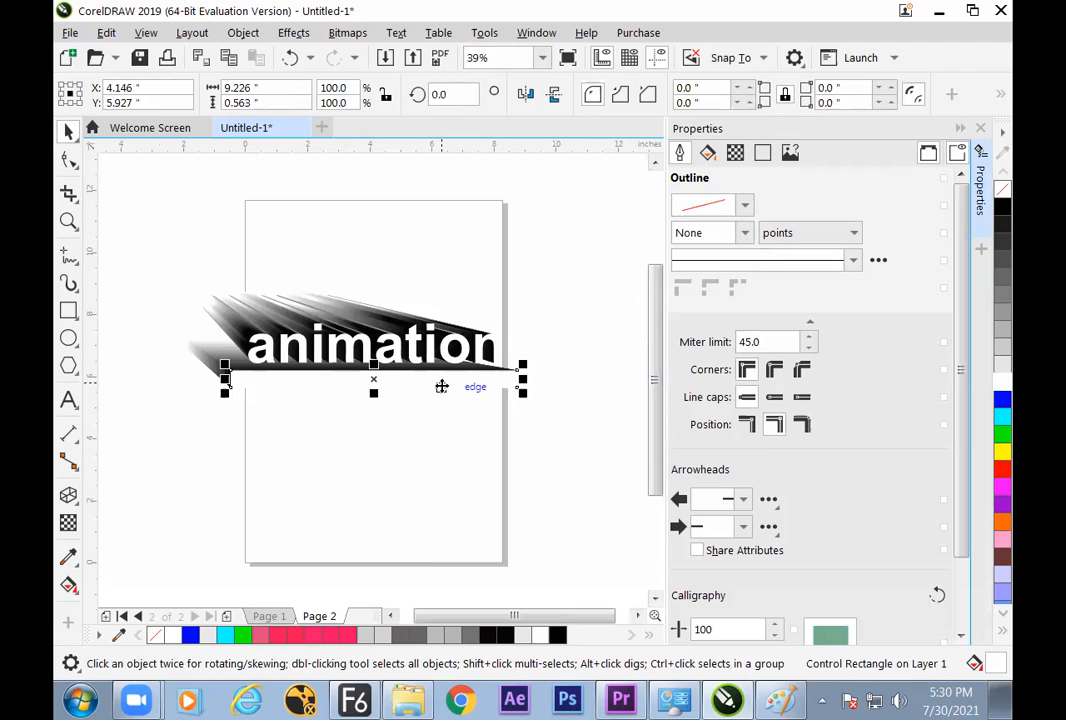
left_click(744, 206)
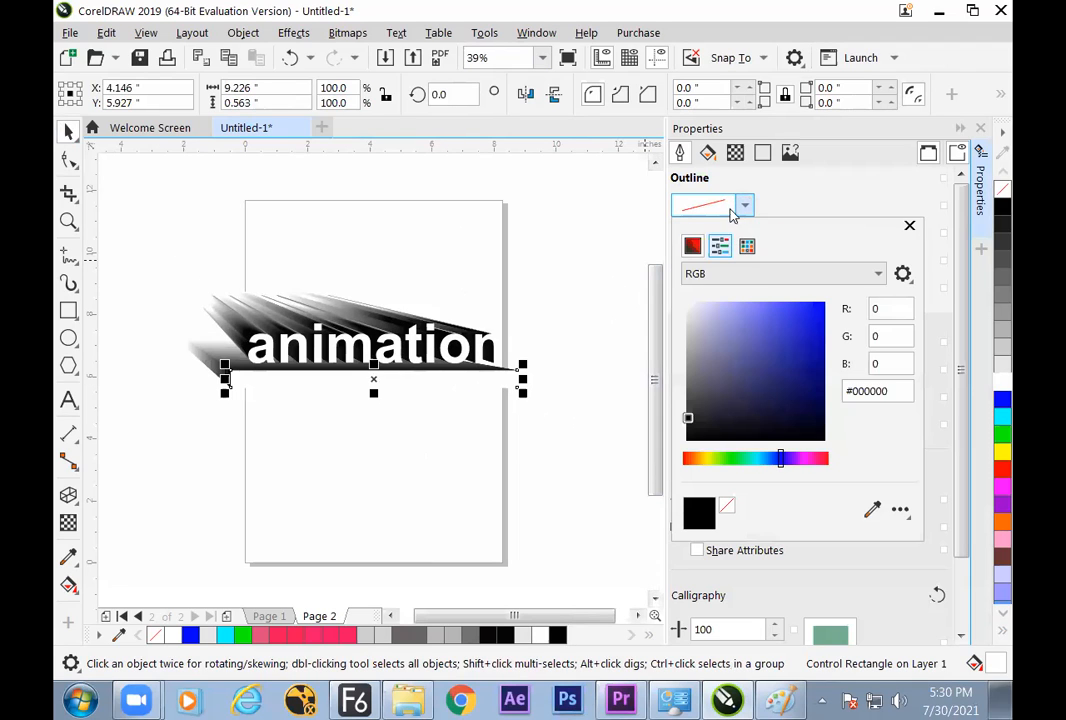
left_click(681, 160)
left_click(712, 232)
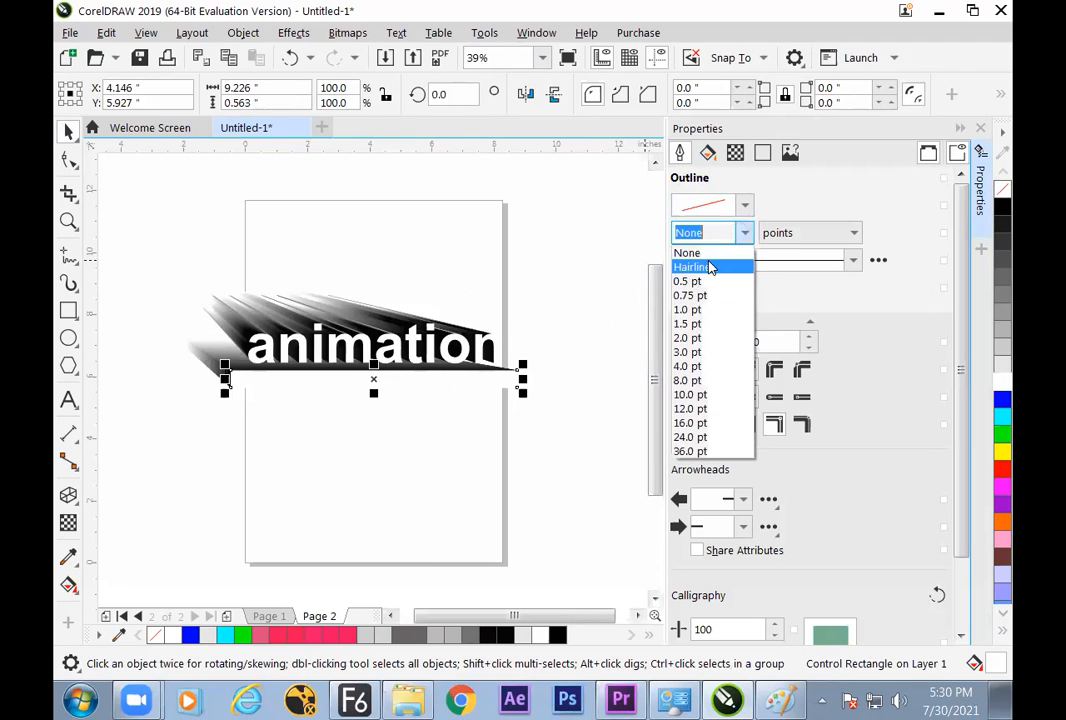
left_click(699, 268)
left_click(588, 358)
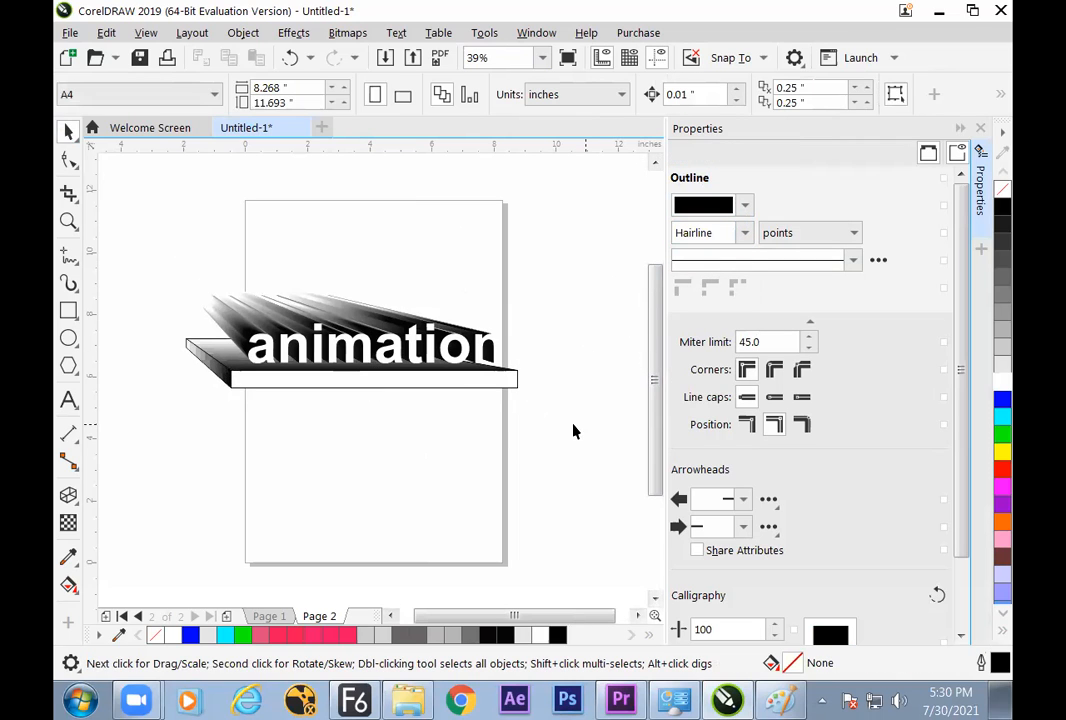
left_click(457, 383)
left_click(979, 131)
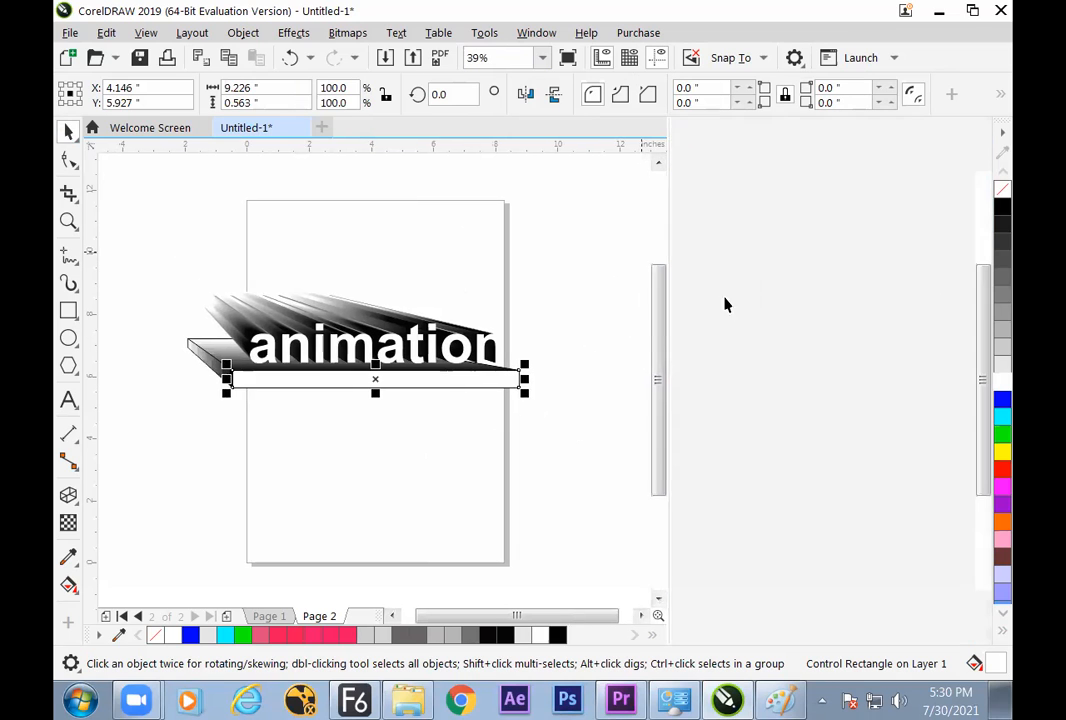
- Place a copy of the white front rectangle just below the original and widen it from its centre to about 11.27 inches
left_click(590, 420)
left_click(580, 396)
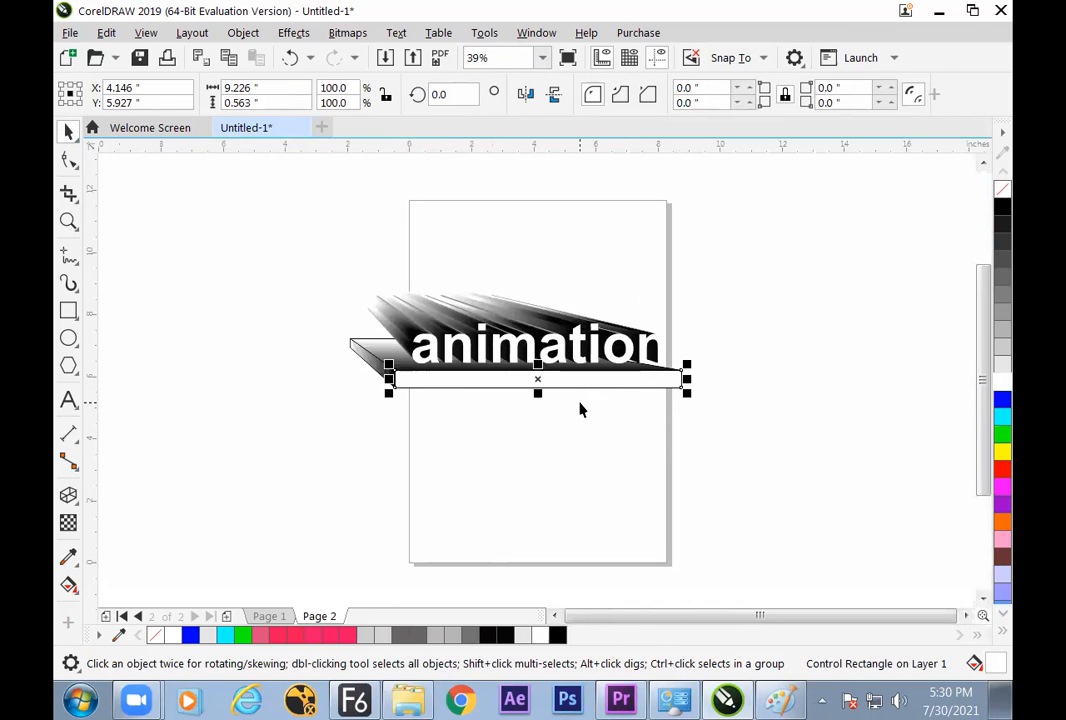
key("ctrl")
left_click_drag(573, 381, 576, 401)
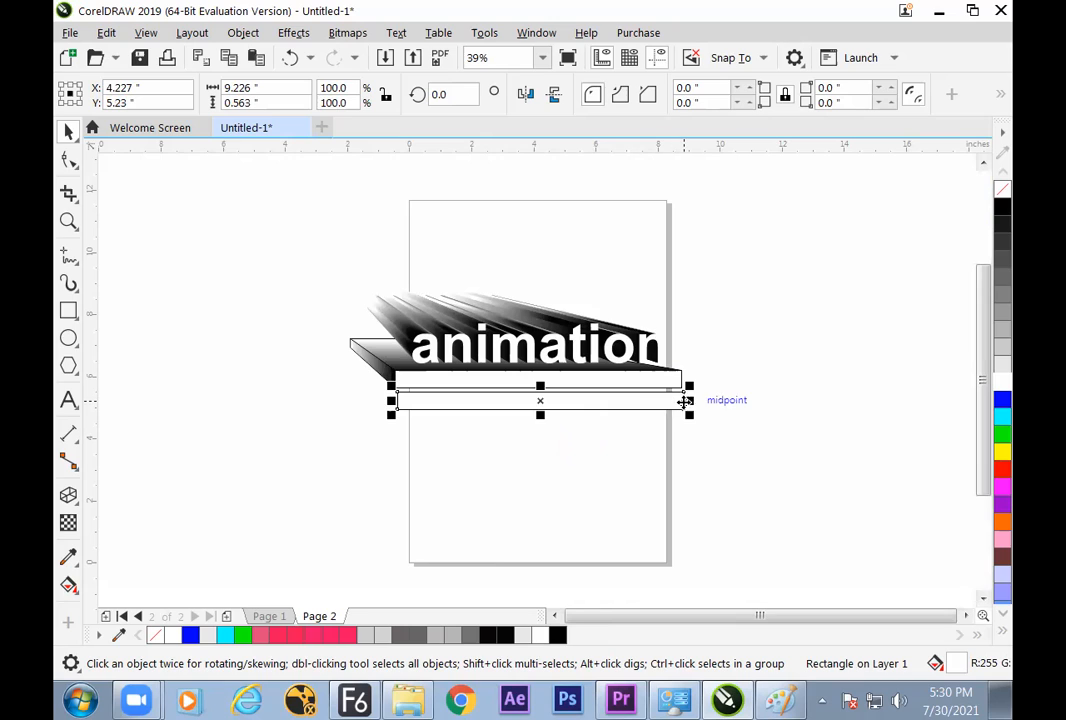
key("alt")
left_click_drag(688, 400, 720, 393)
key("ctrl")
key("shift")
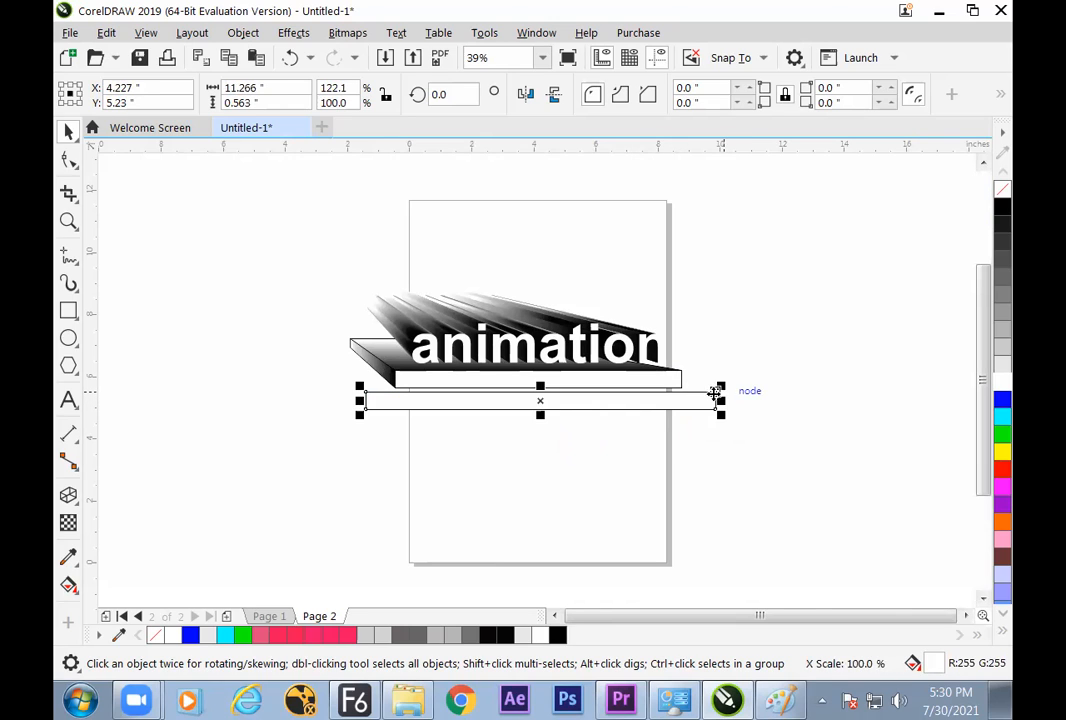
- Copy the shaded extrusion from the "animation" text onto the wider rectangle and deselect it
left_click(68, 495)
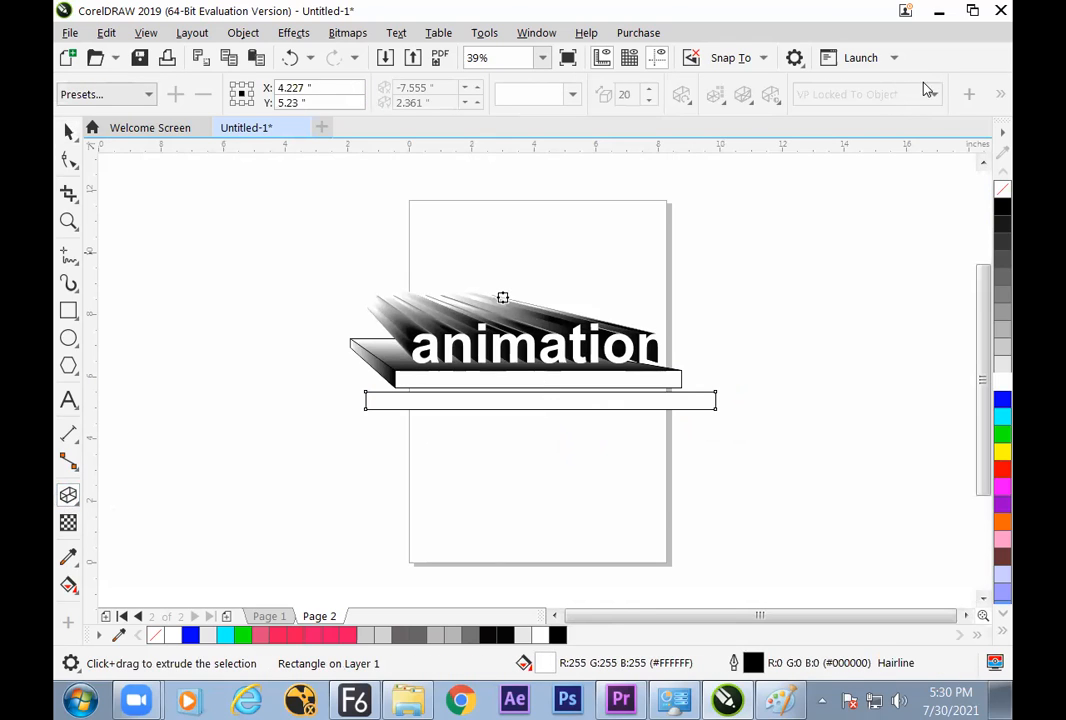
left_click(1000, 94)
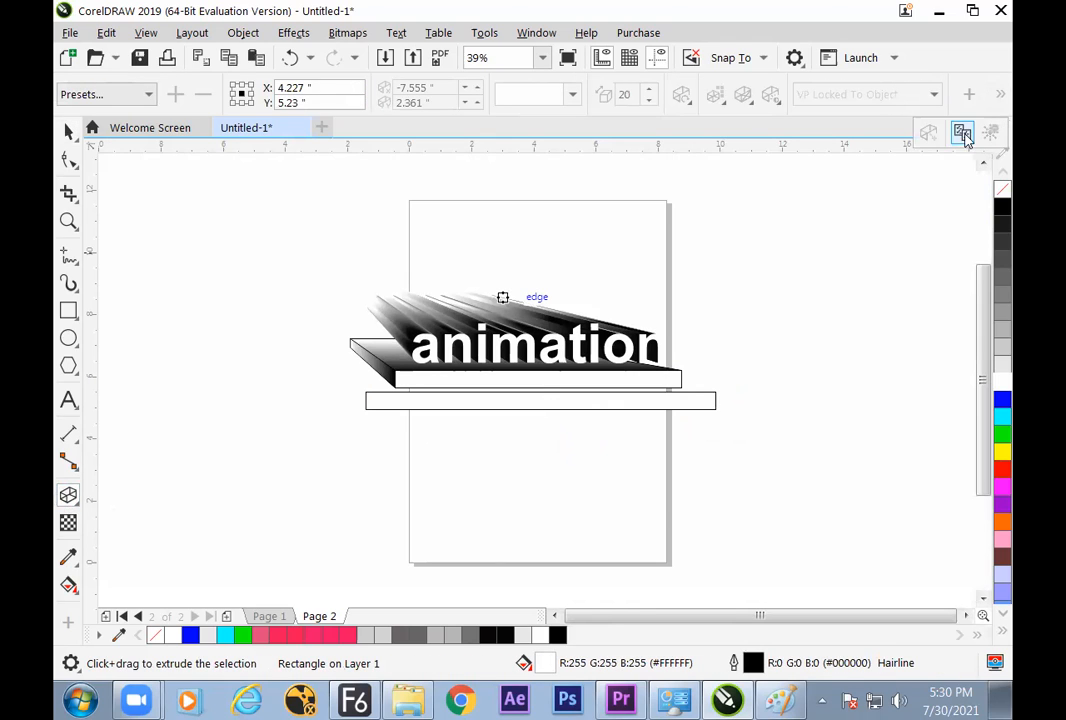
left_click(417, 319)
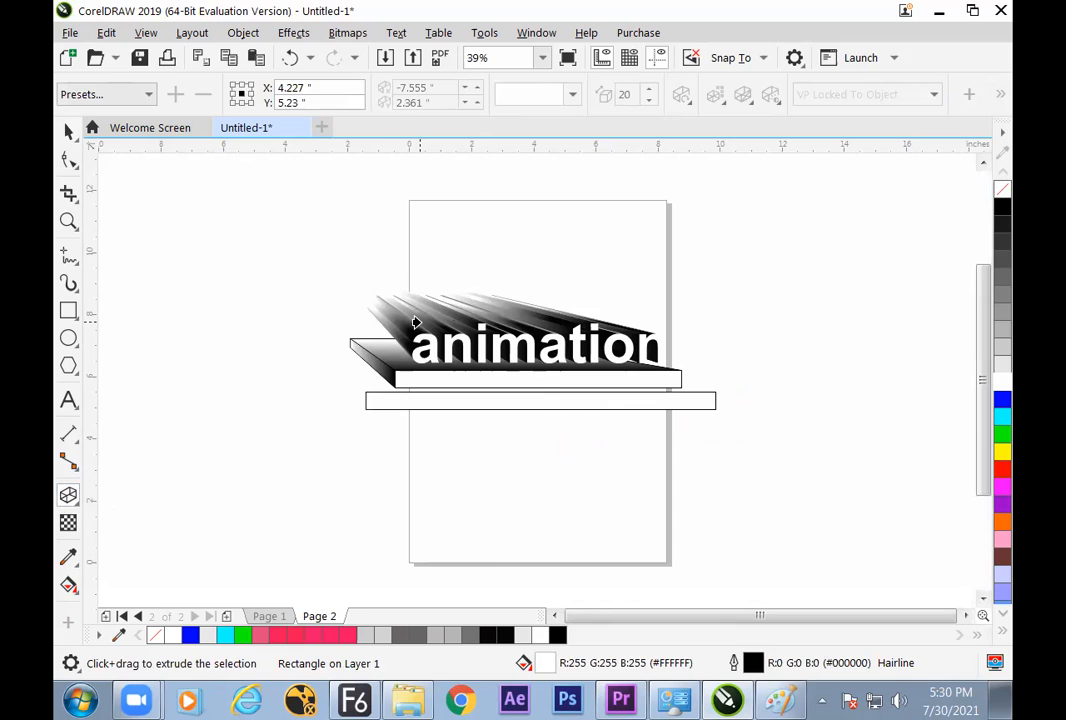
left_click(420, 323)
key("space")
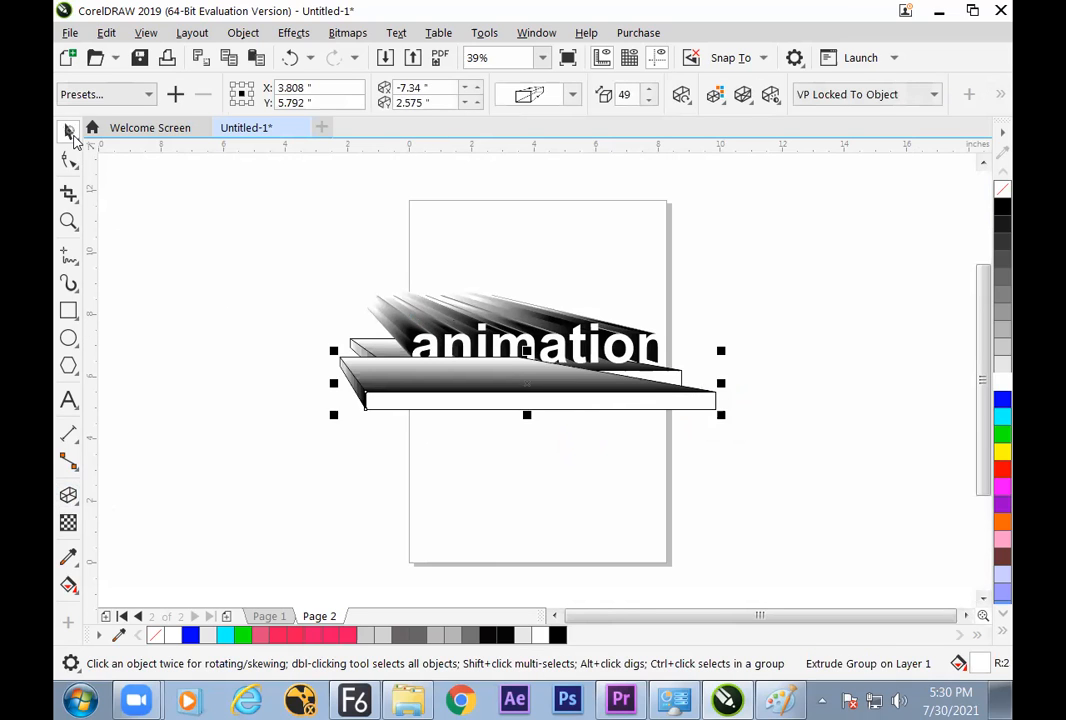
left_click(245, 225)
- Move the wider extruded rectangle slightly up and to the right, against the upper slab
key("shift")
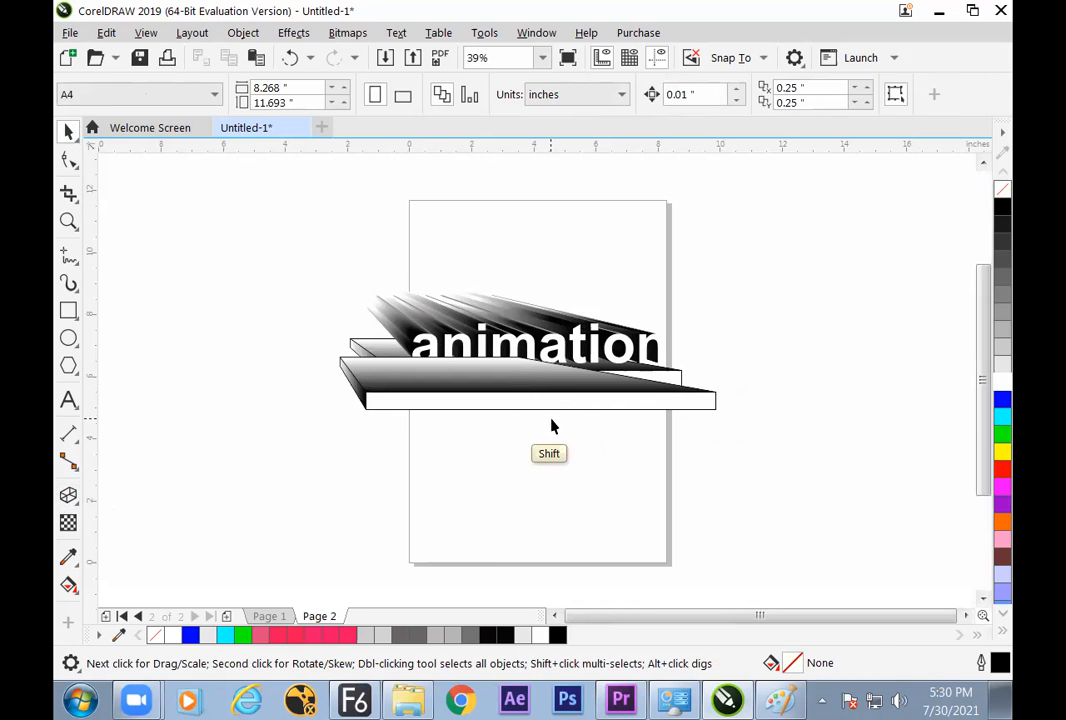
key("ctrl")
key("shift")
mouse_move(486, 393)
left_mouse_down()
mouse_move(507, 407)
mouse_move(502, 385)
left_mouse_up()
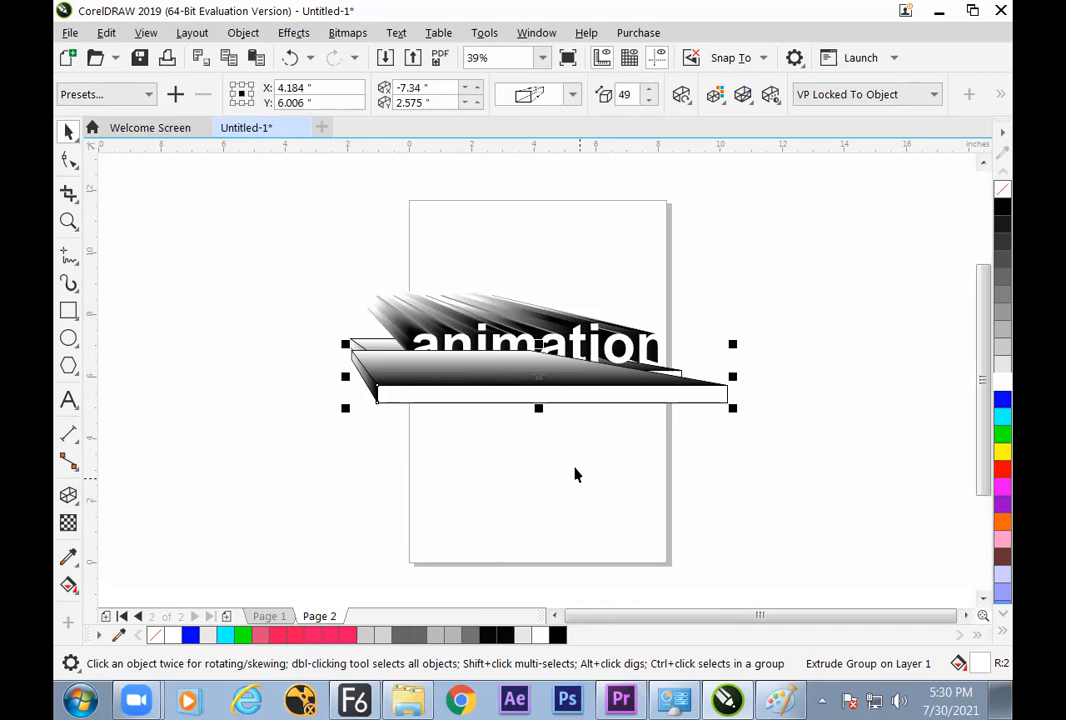
- Send the wider slab to the back of the layer and shift it slightly down and left beneath the upper slab
left_click(462, 405)
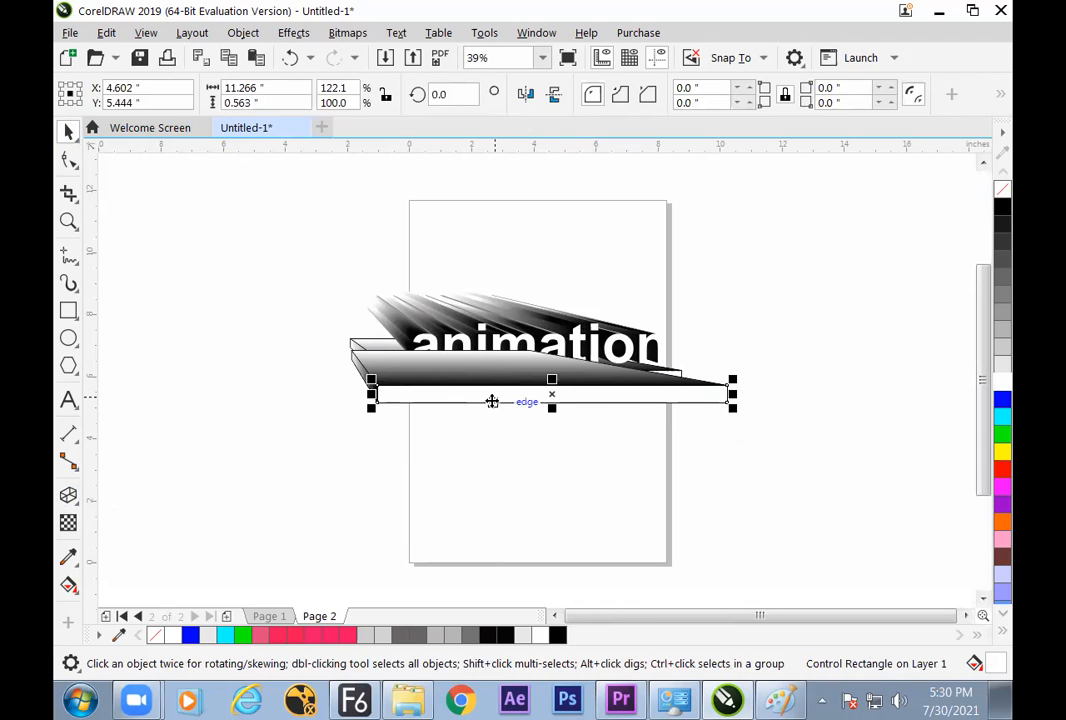
left_click(243, 33)
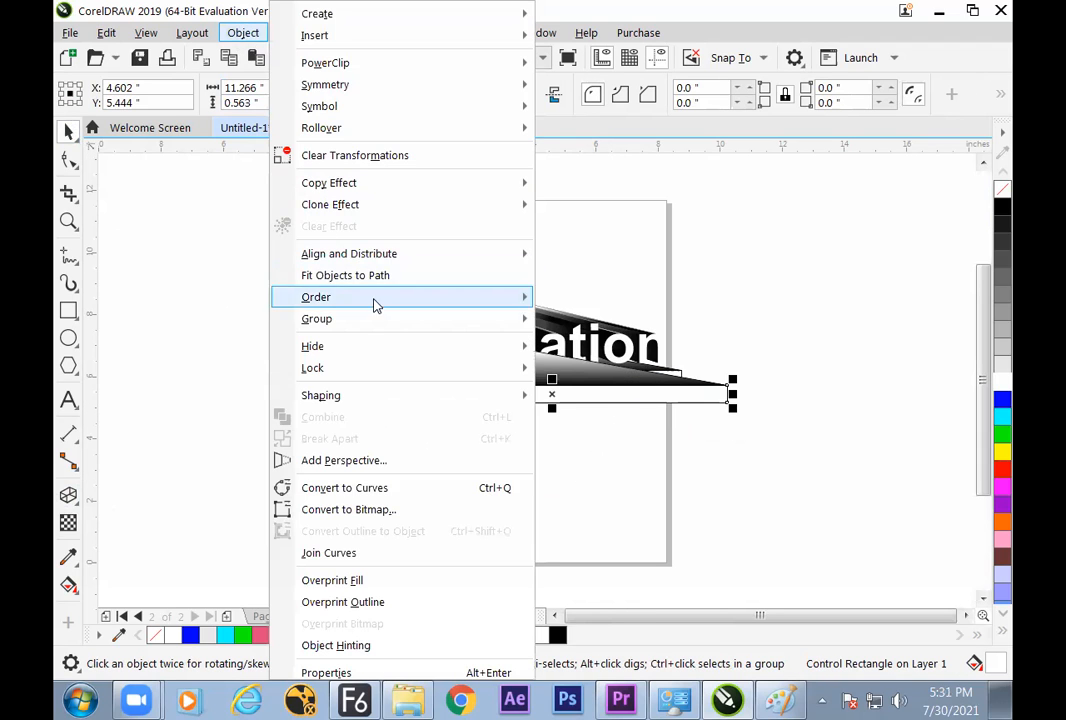
mouse_move(393, 299)
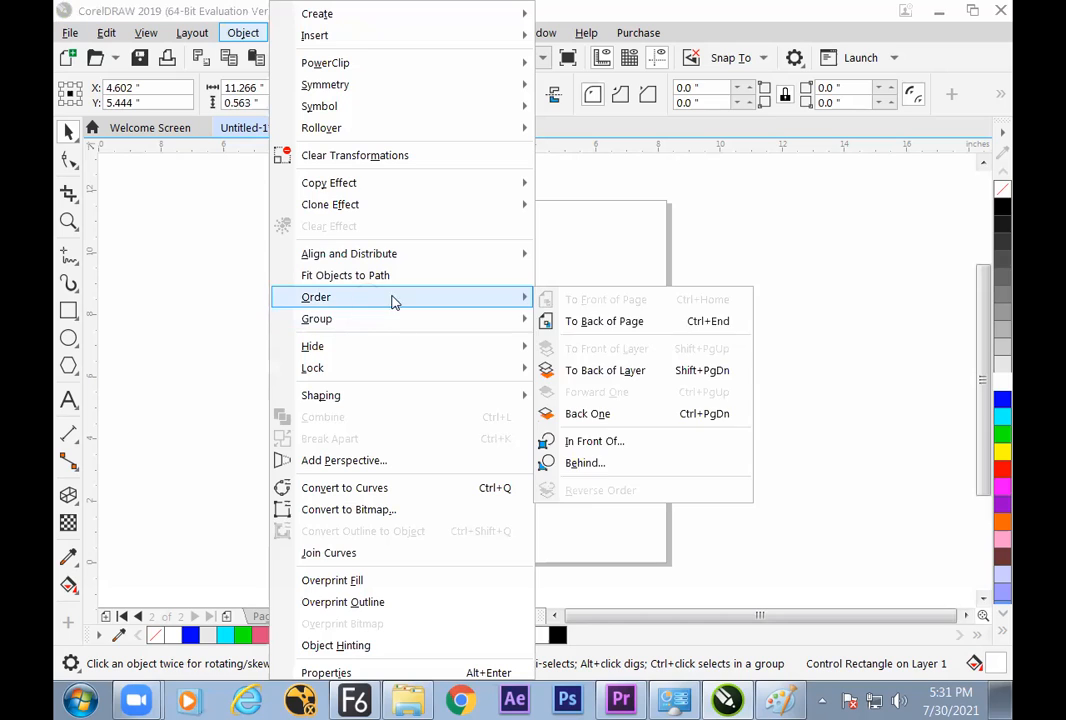
left_click(613, 372)
left_click(785, 345)
left_click_drag(712, 396, 704, 404)
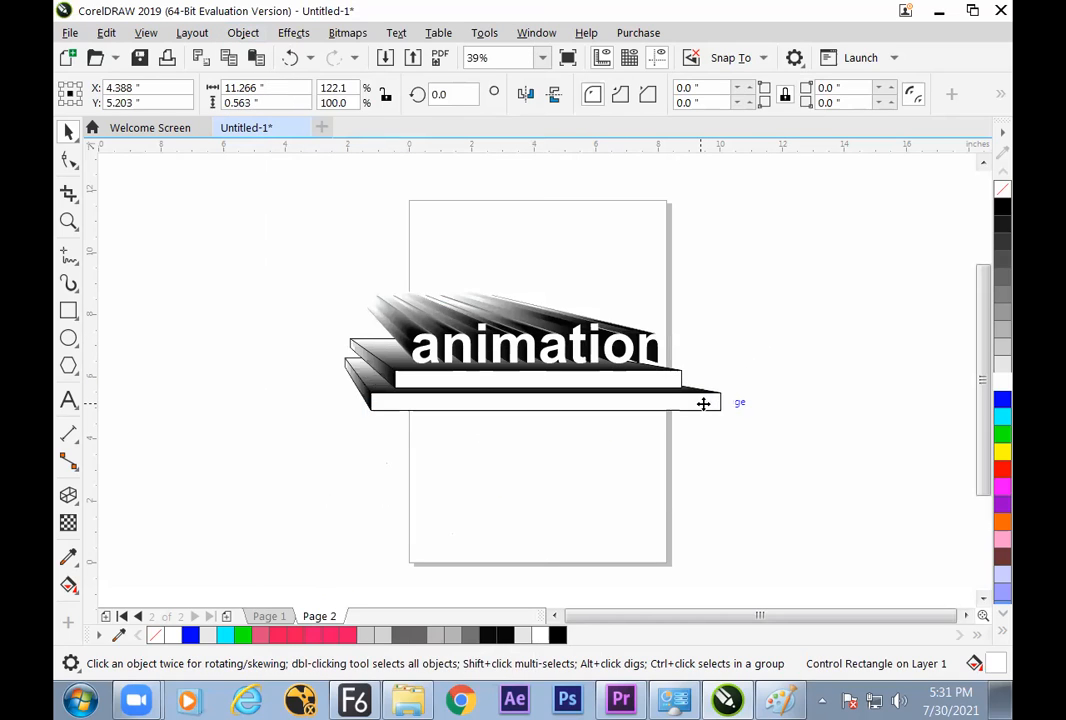
left_click(779, 386)
- Scale the text and both slabs together to about 65% and move them up within the page width
key("ctrl+a")
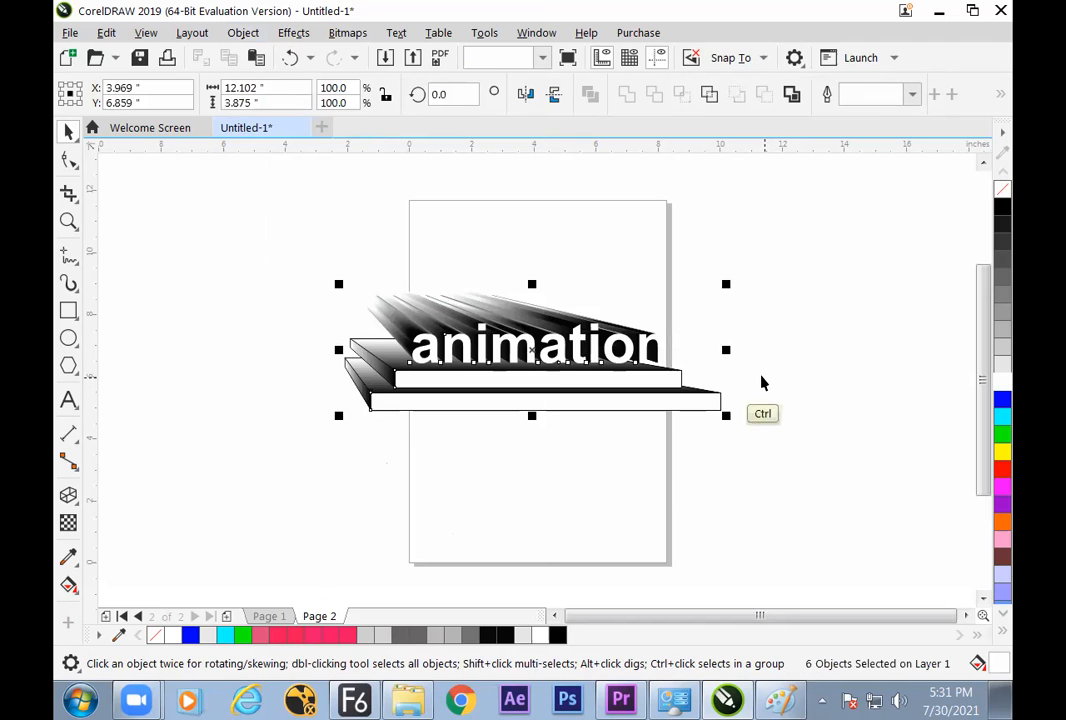
left_click_drag(727, 285, 658, 306)
left_click_drag(645, 370, 655, 350)
left_click(600, 486)
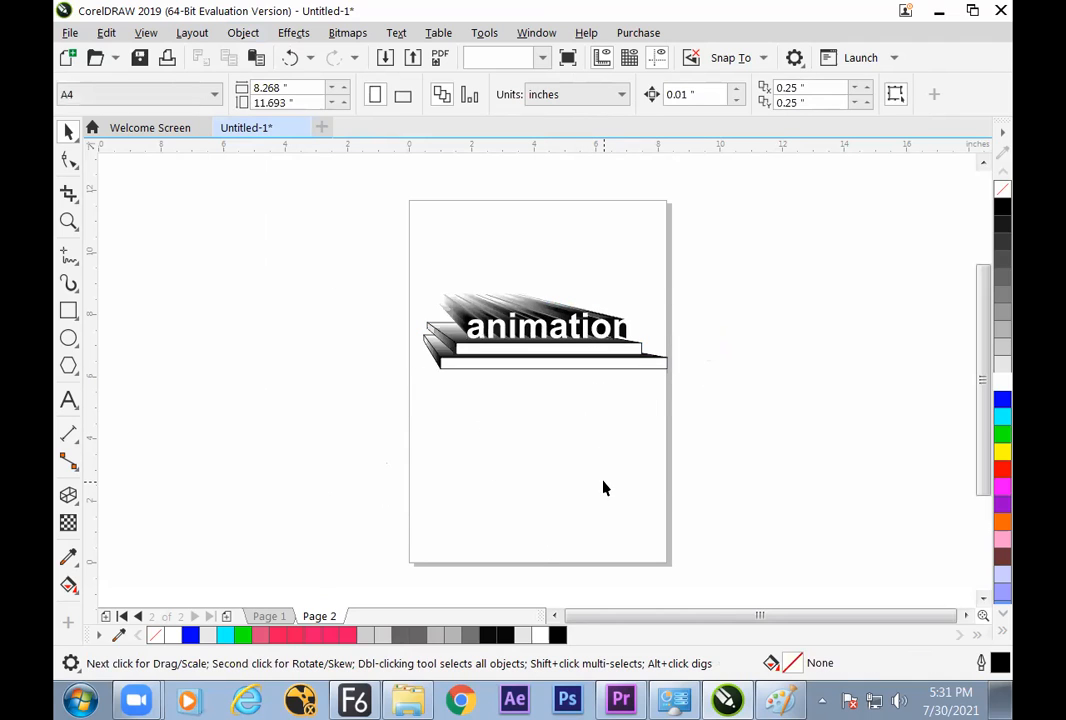
- Lower the "animation" text extrusion's vanishing point to about -4.416, 0.822 inches and preview the artwork full screen
key("z")
left_click_drag(381, 255, 730, 418)
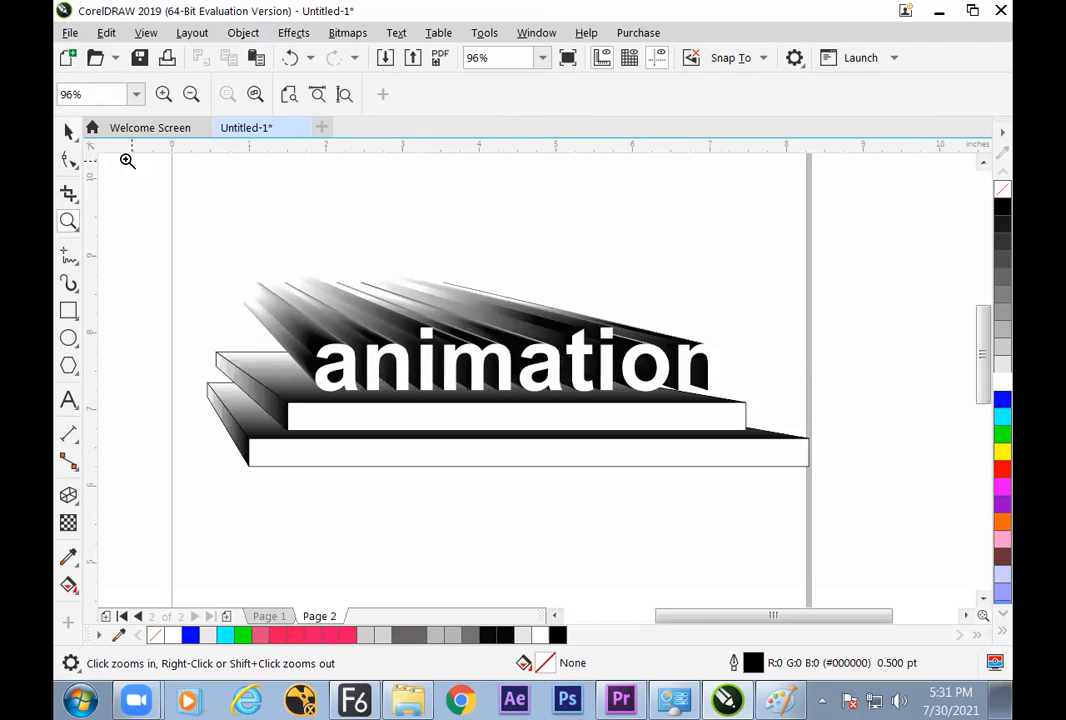
left_click(68, 131)
left_click(433, 320)
left_click(381, 283)
left_click(321, 325)
left_click(287, 197)
left_click(326, 292)
left_click(70, 496)
left_click_drag(166, 218, 176, 273)
left_click_drag(176, 288, 192, 312)
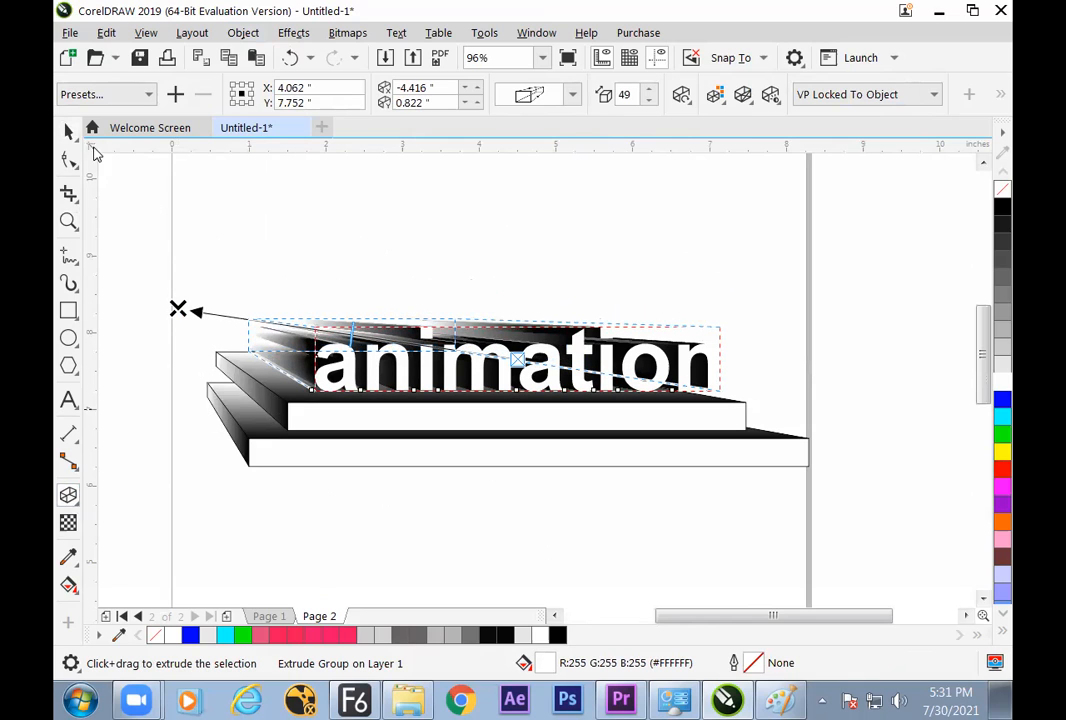
left_click(69, 132)
left_click(153, 182)
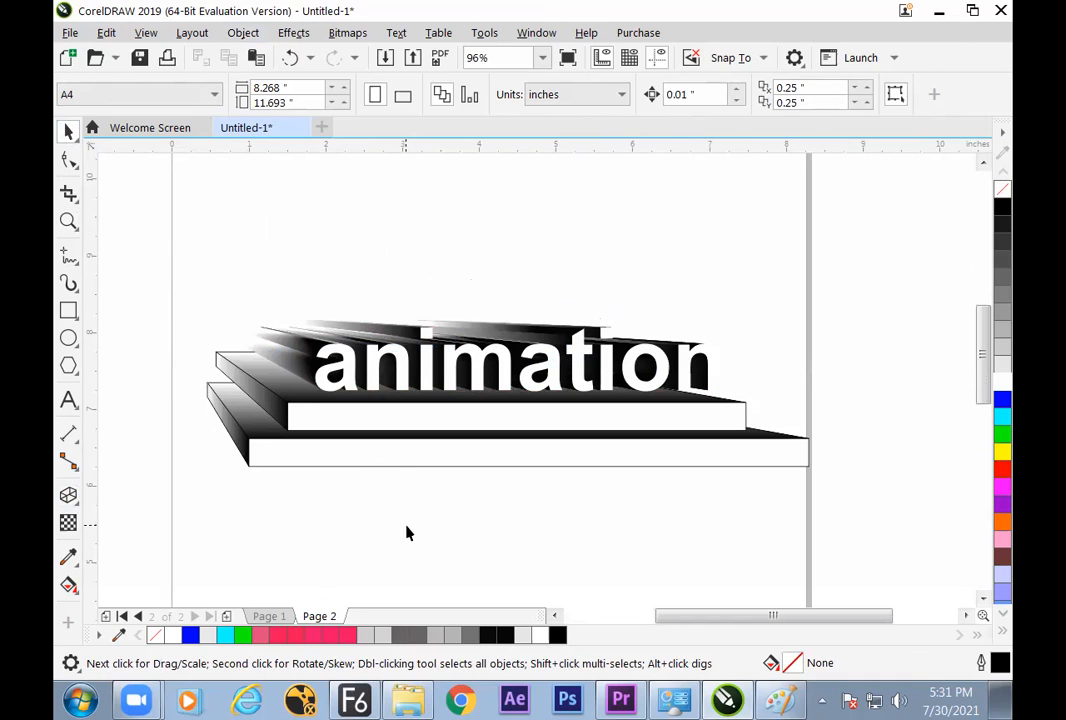
key("F9")
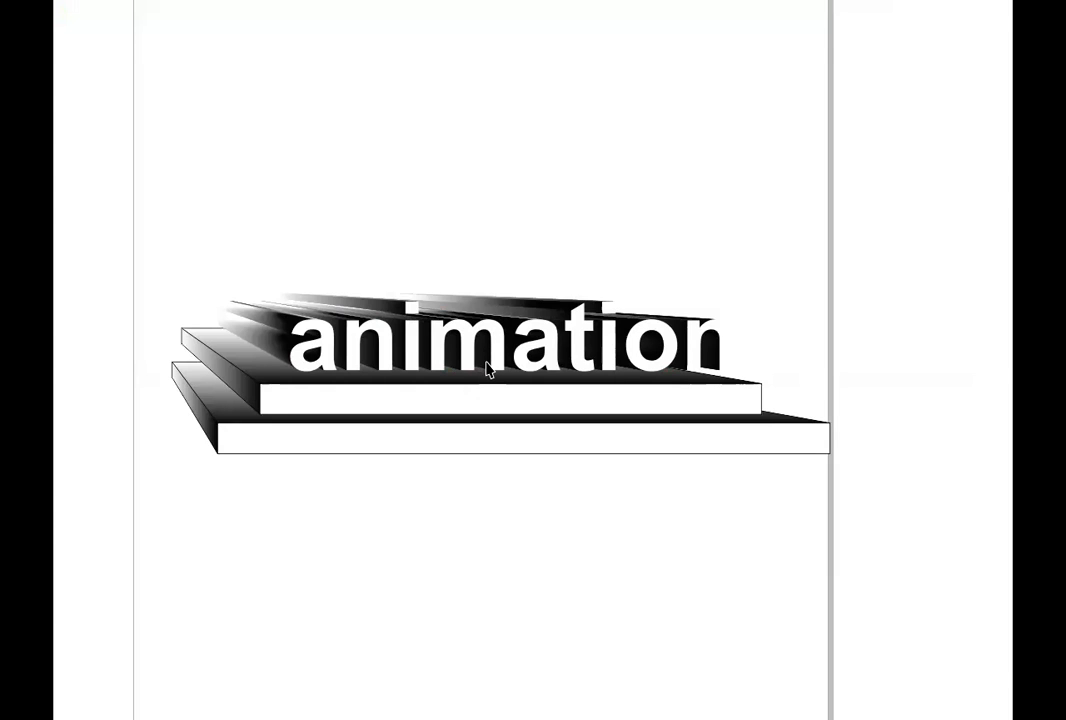
key("Escape")
- Fill the front rectangles of both slabs with green and deselect them
left_click(480, 414)
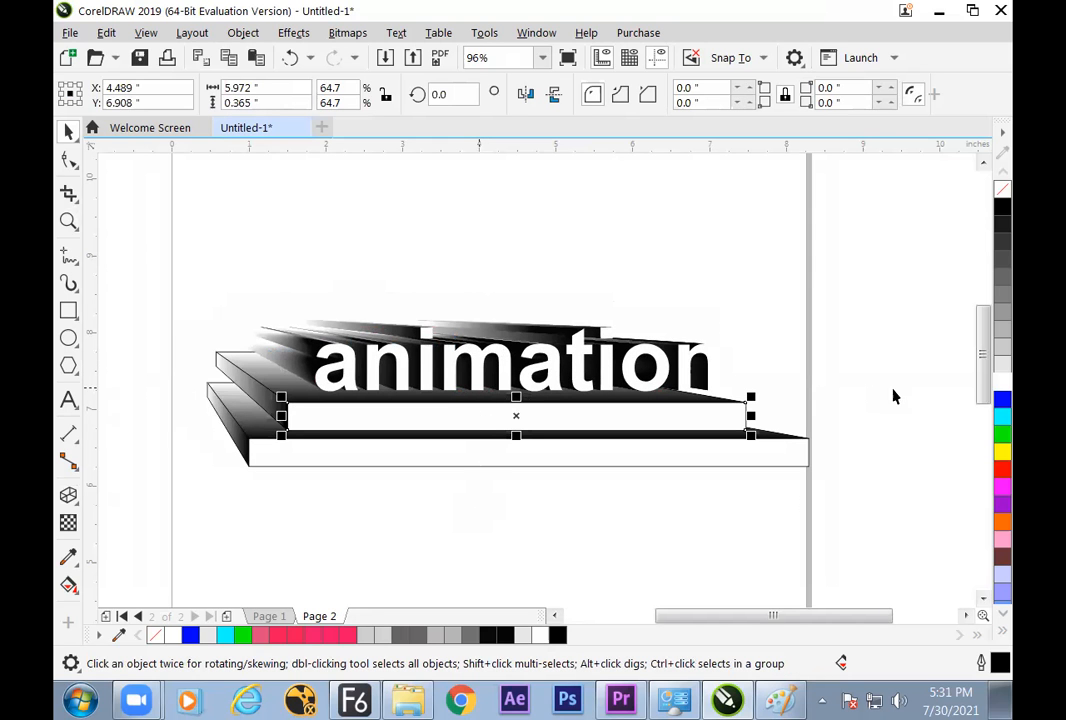
left_click(1002, 433)
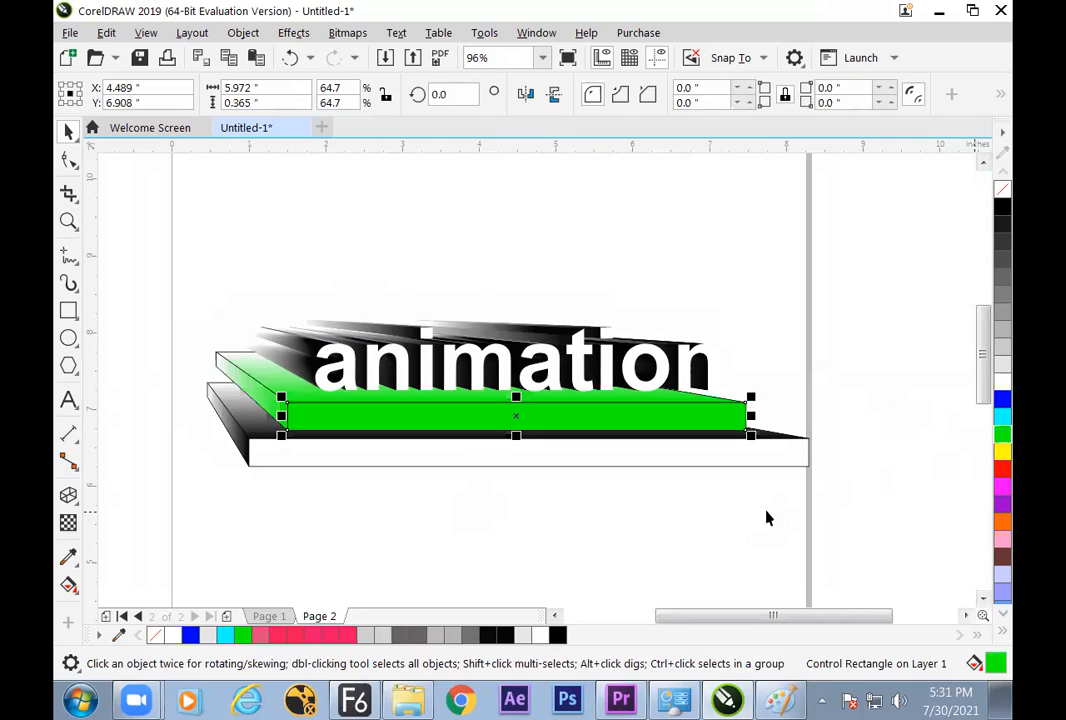
left_click(759, 461)
left_click(1001, 435)
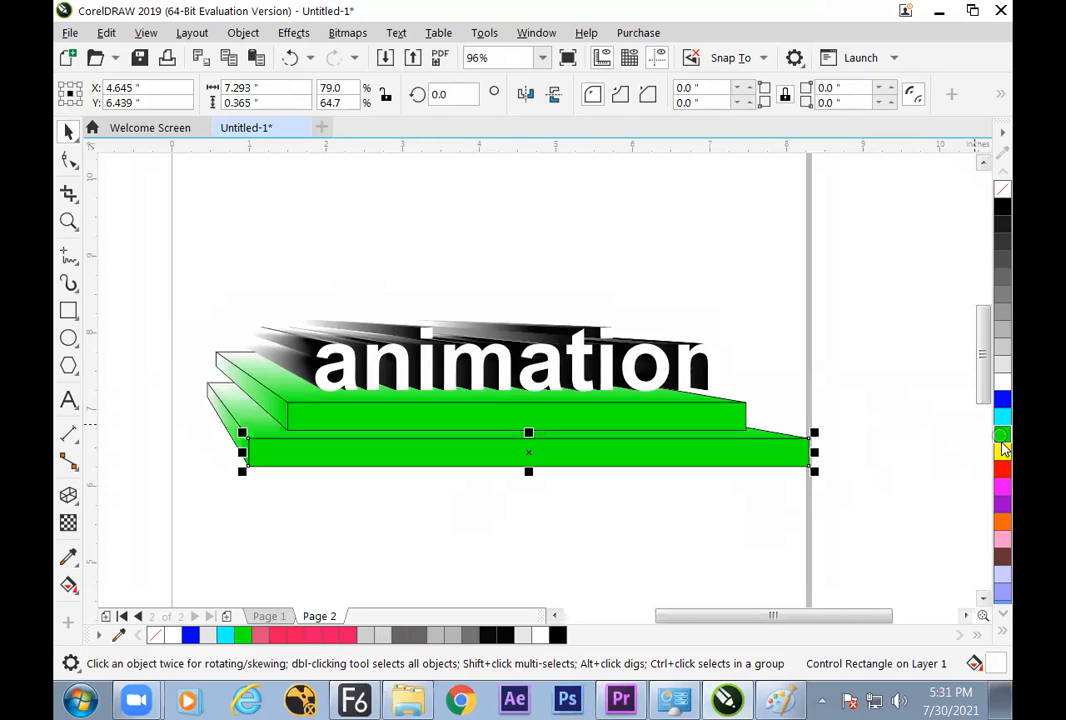
left_click(908, 491)
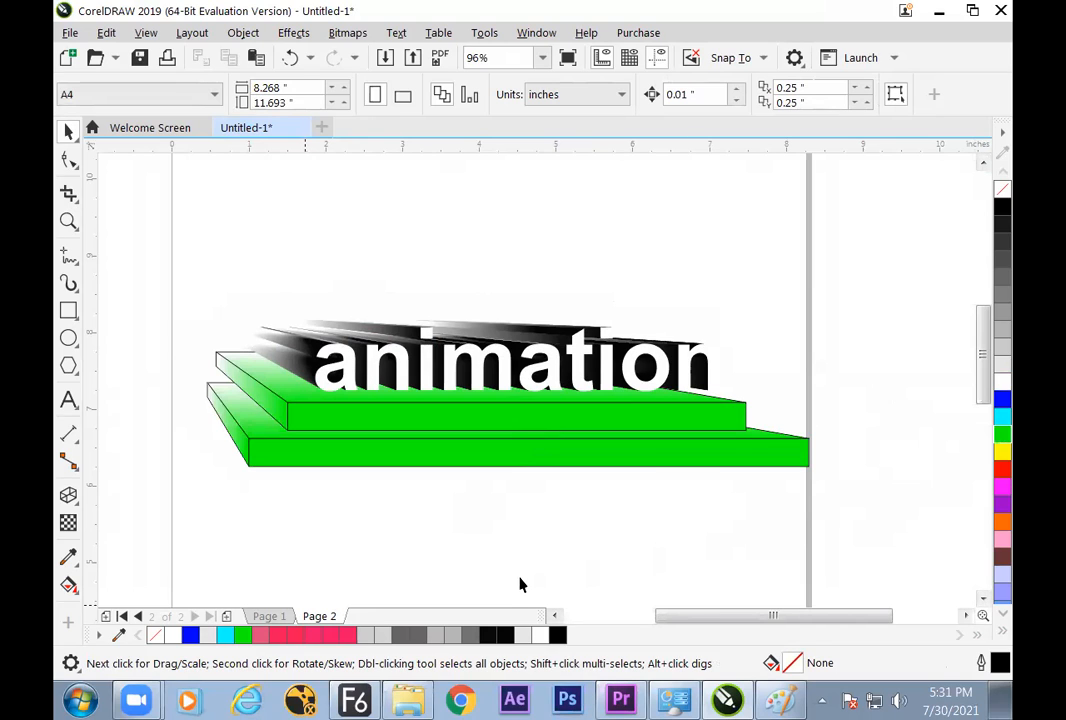
- Review the artwork on page 1, return to page 2 and add a third page after it
left_click(280, 617)
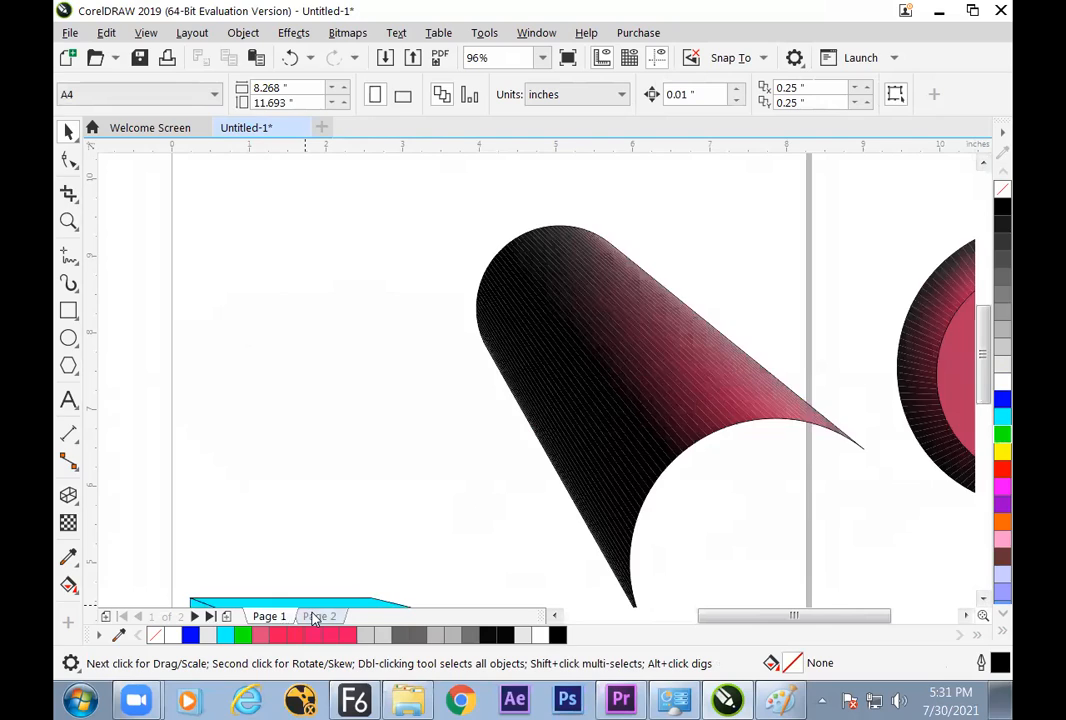
left_click(316, 617)
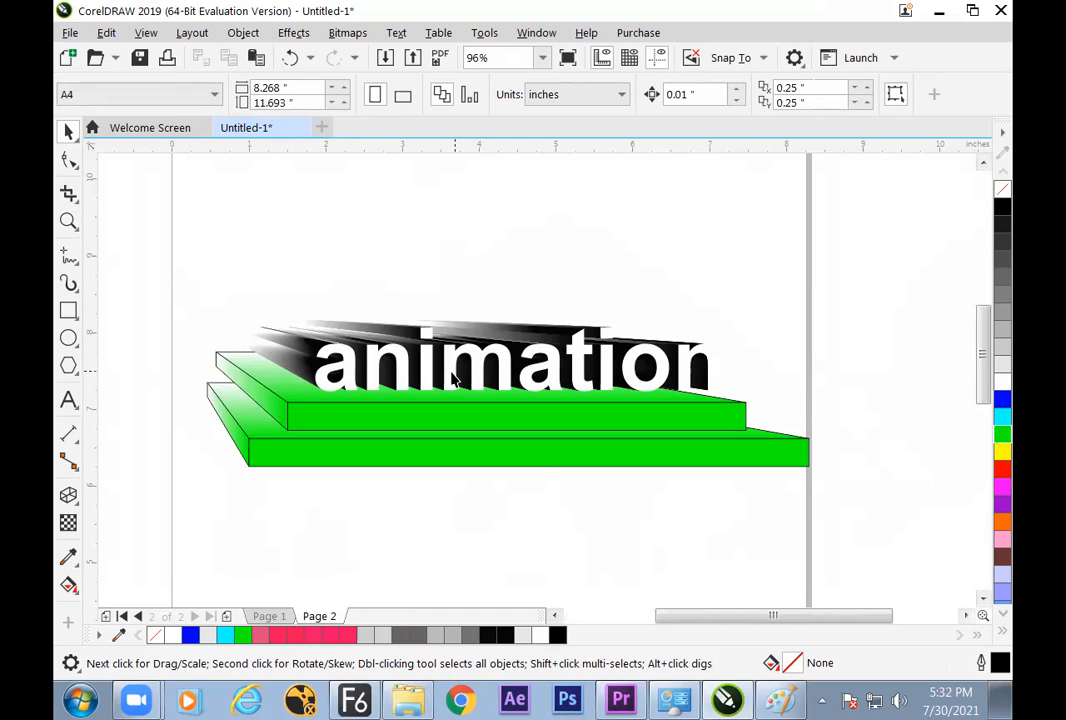
left_click(227, 616)
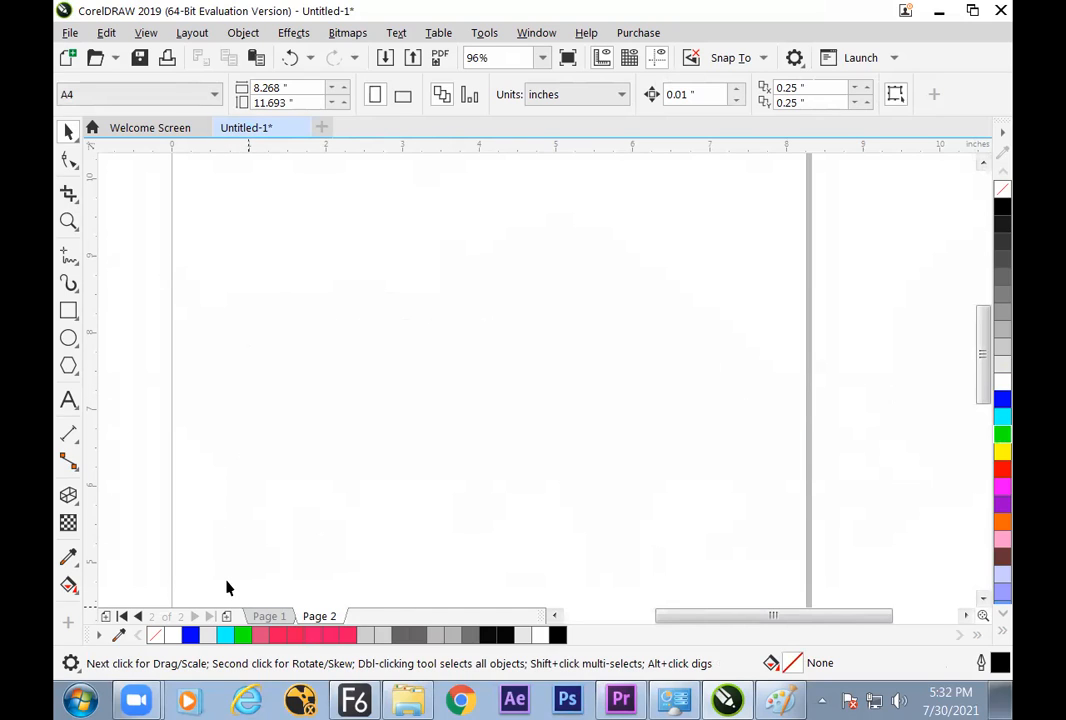
- Draw an ellipse about 1.29 by 1.41 inches on the new page and fill it with cyan
left_click(72, 499)
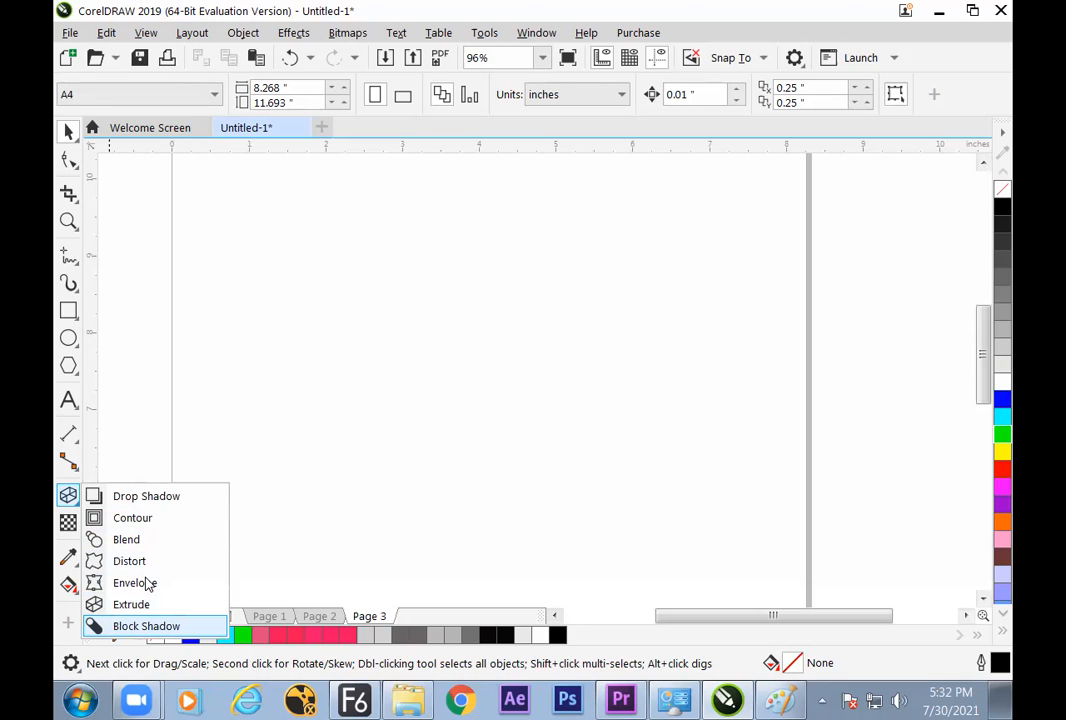
left_click(79, 342)
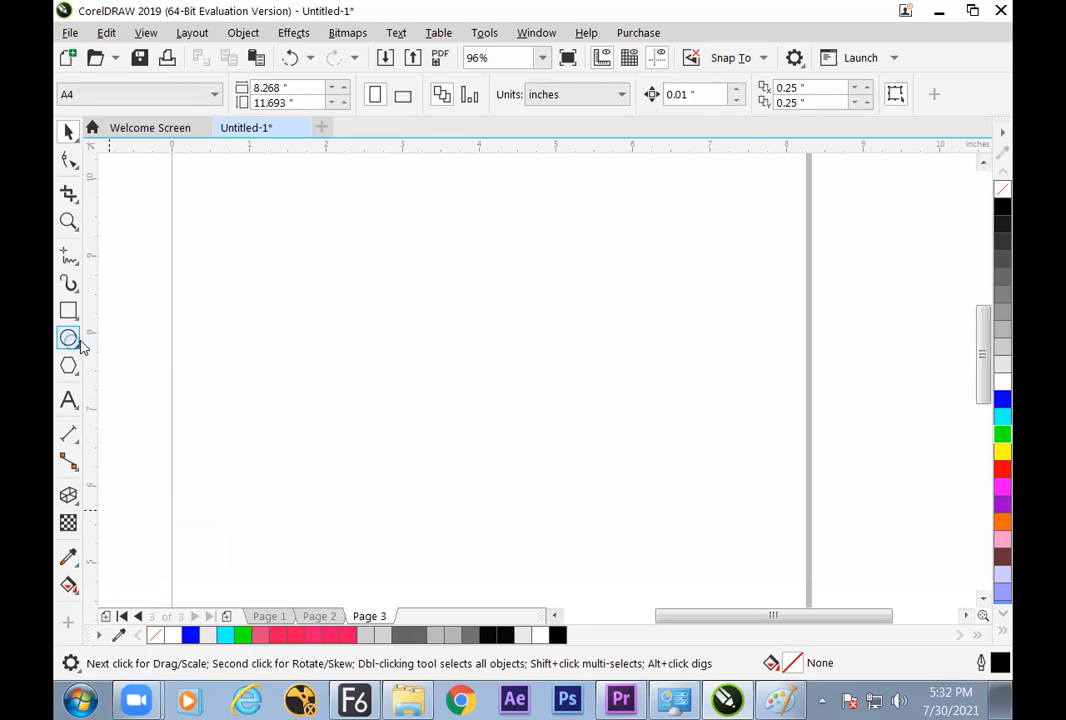
left_click_drag(345, 298, 444, 412)
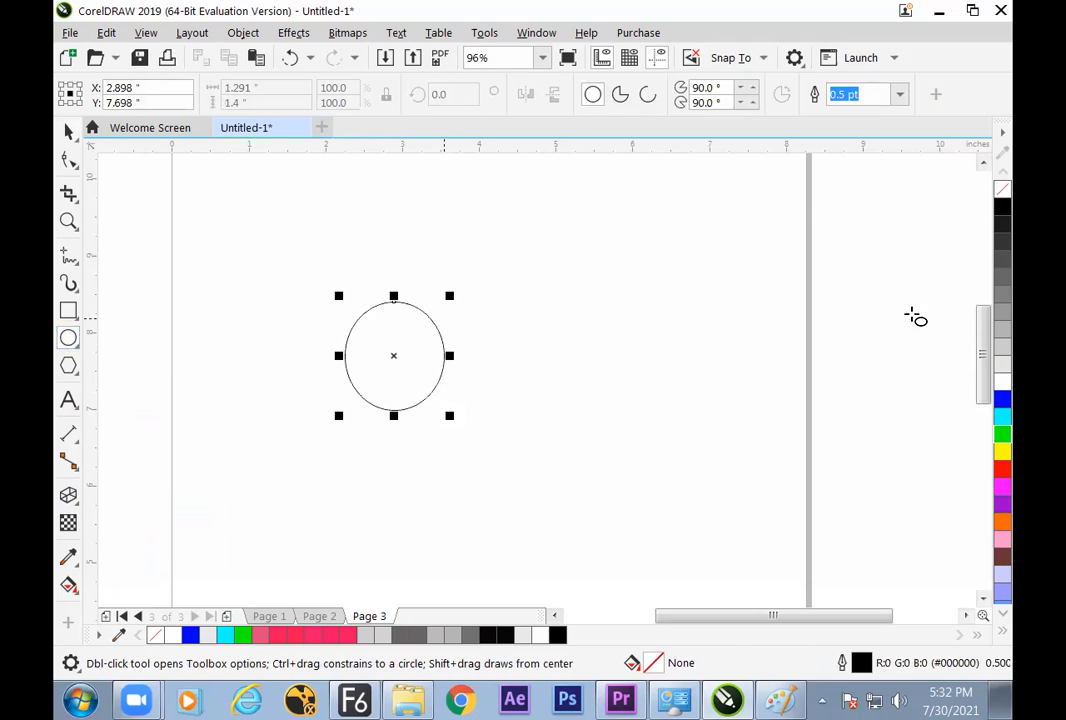
left_click(1002, 415)
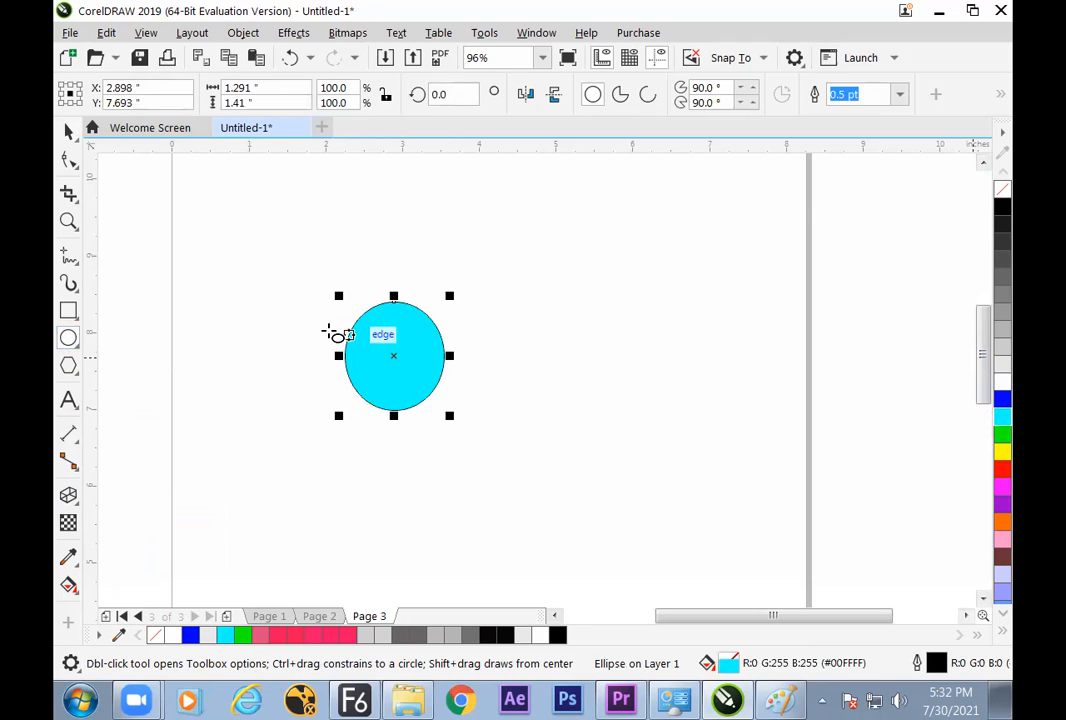
- Add a black block shadow to the cyan ellipse toward the upper left, about 1.35 inches deep at about 142°
left_click(87, 497)
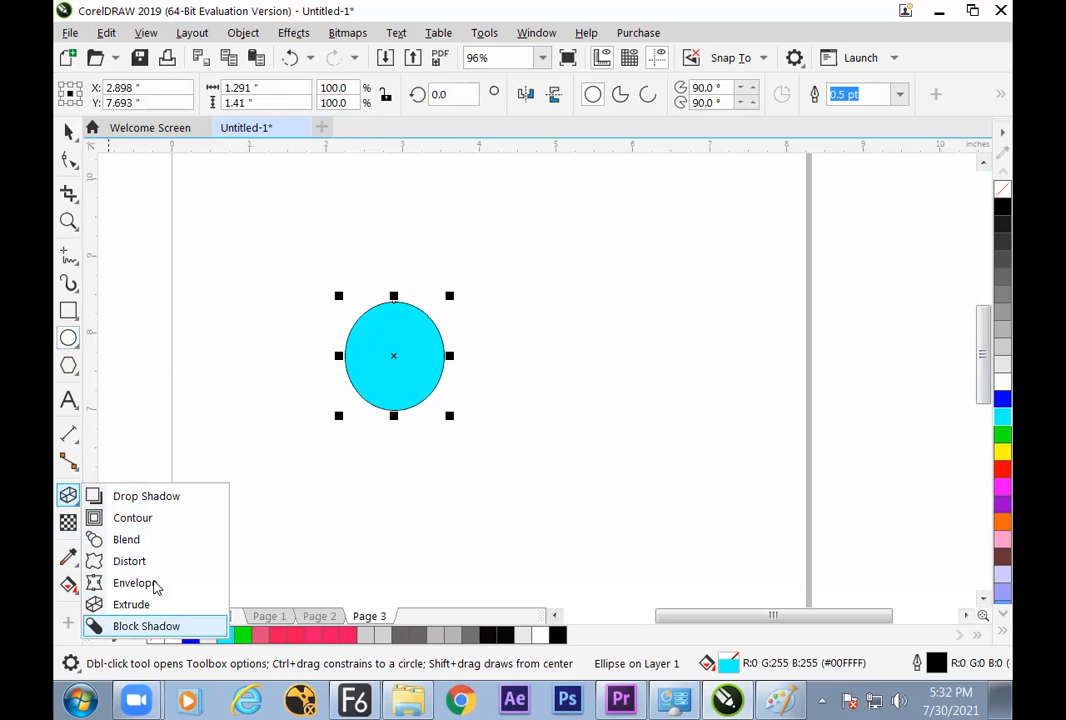
left_click(150, 624)
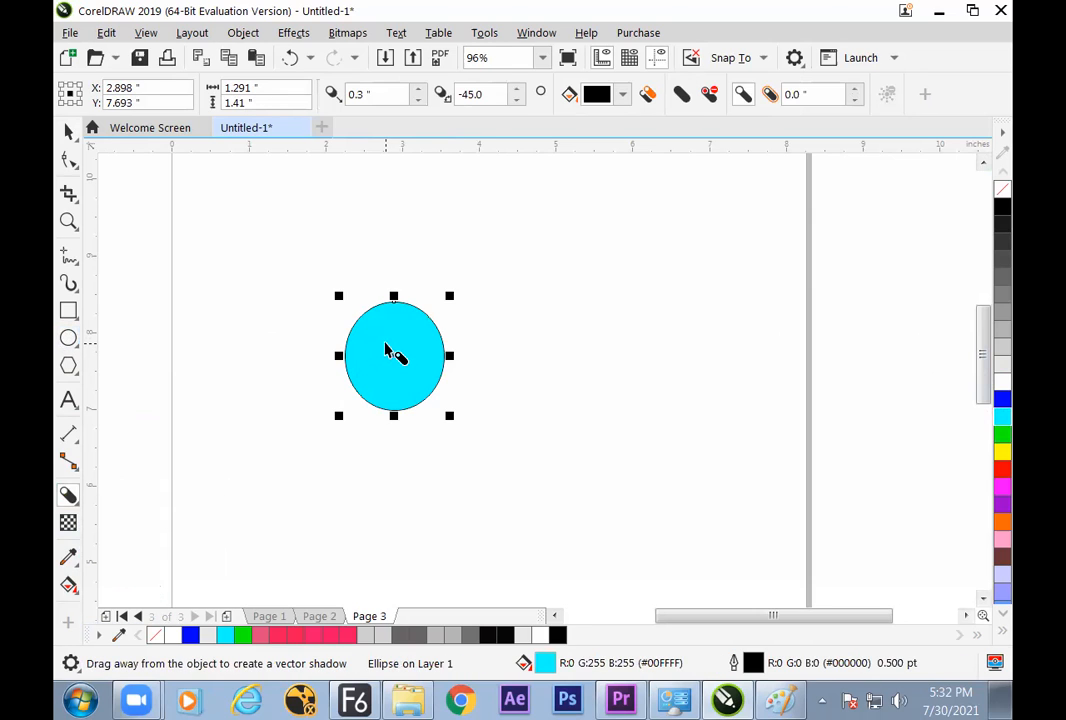
left_click_drag(390, 350, 314, 297)
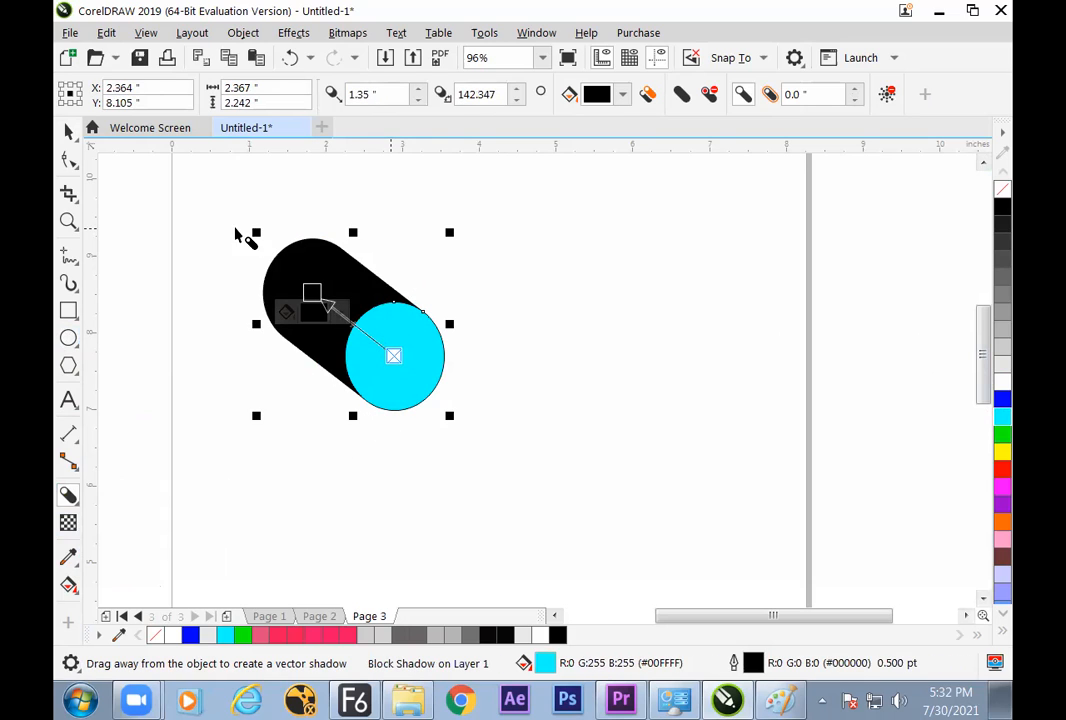
- Move the ellipse with its block shadow down and left to about X 1.936, Y 7.447 inches and select its shadow
left_click(67, 131)
left_click_drag(412, 364, 379, 414)
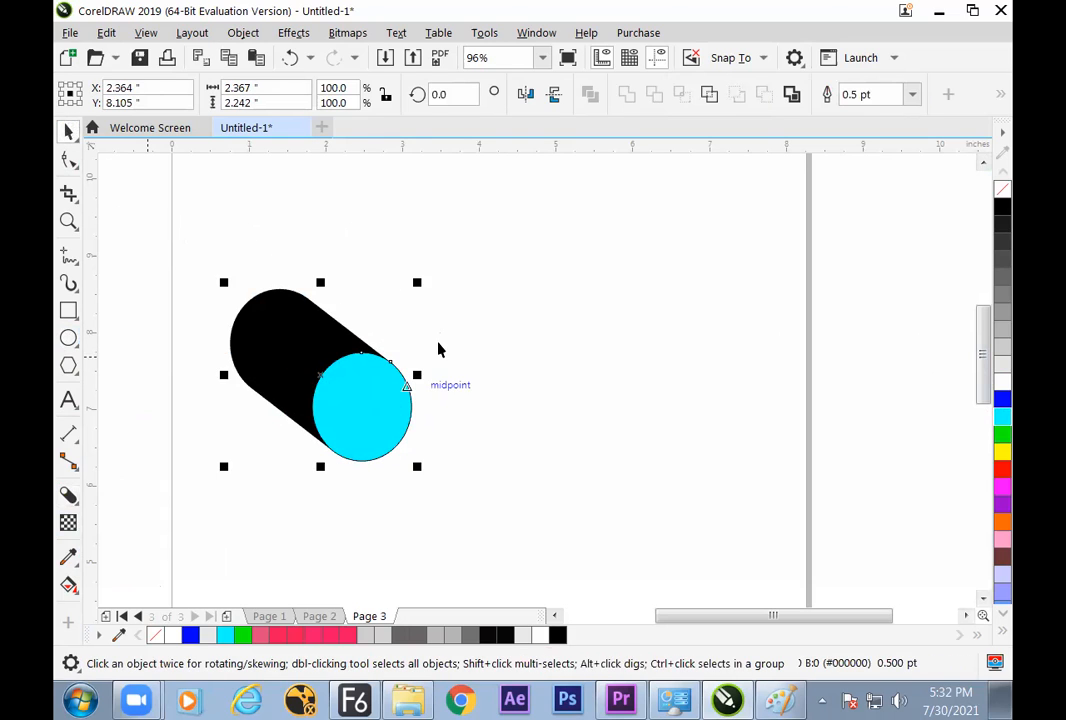
left_click(463, 324)
left_click(312, 350)
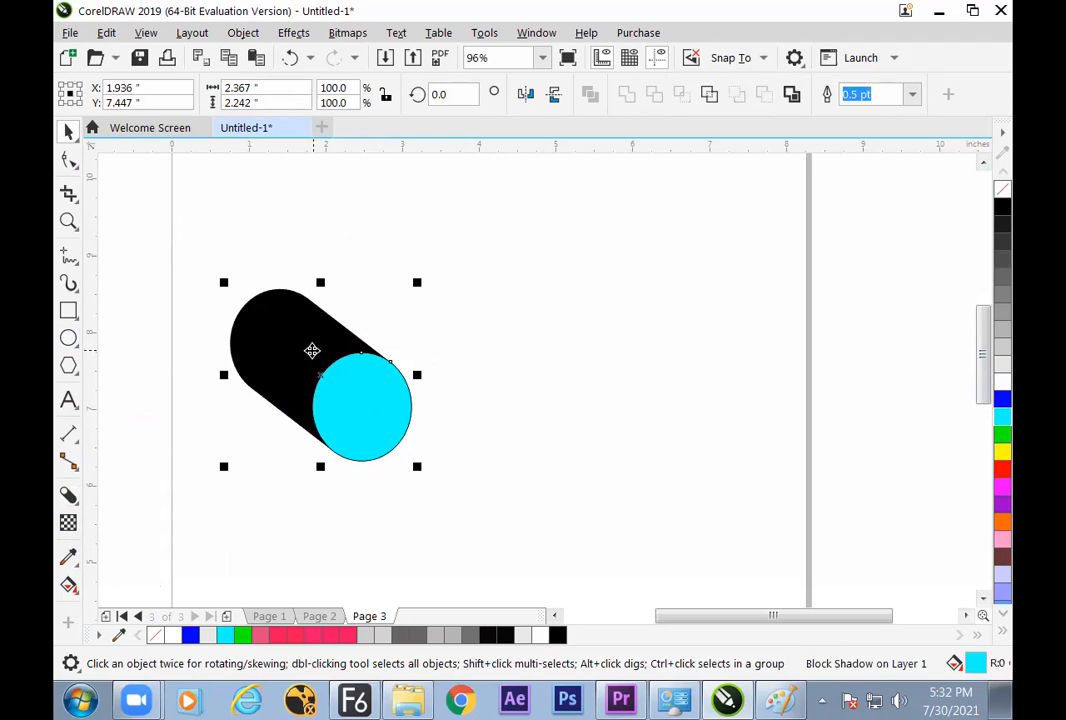
- Reshape the cyan ellipse's block shadow to about 1.12 inches deep at about 157°
left_click(68, 495)
mouse_move(286, 350)
left_mouse_down()
mouse_move(288, 398)
mouse_move(302, 404)
mouse_move(263, 360)
mouse_move(388, 328)
mouse_move(282, 382)
mouse_move(282, 372)
left_mouse_up()
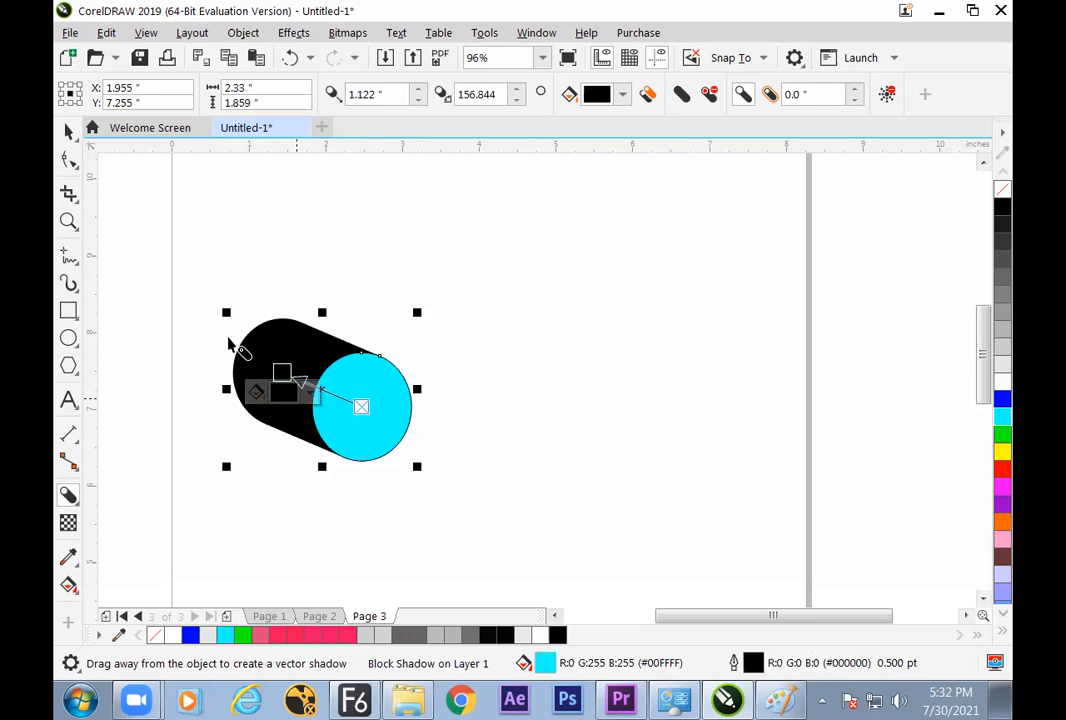
left_click(68, 132)
key("Escape")
- Move the ellipse with its block shadow to the page's left edge and scale it down slightly
left_click_drag(370, 418, 321, 409)
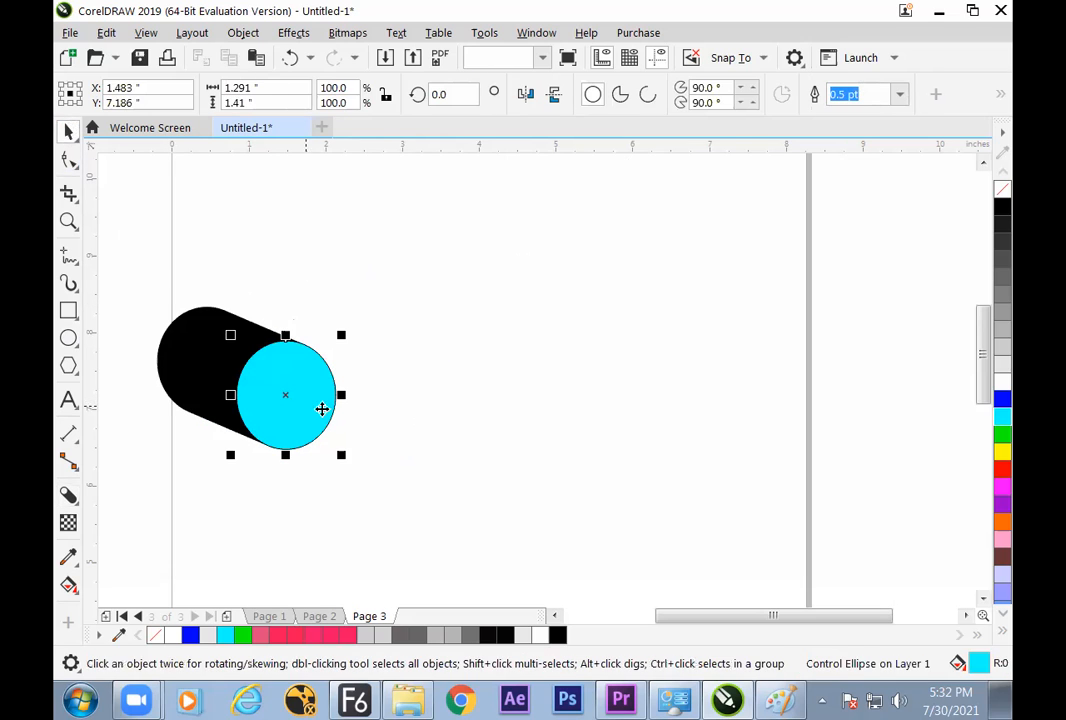
left_click(402, 393)
left_click(237, 359)
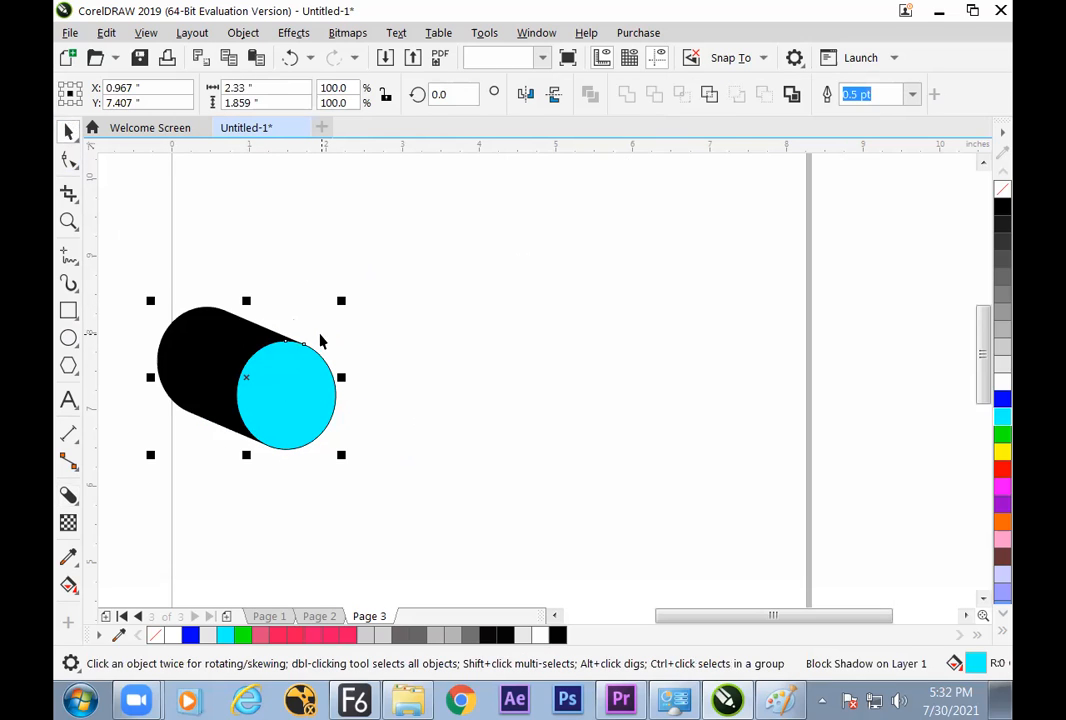
left_click_drag(342, 304, 338, 338)
left_click_drag(224, 392, 224, 347)
left_click(98, 428)
- Add the artistic text "animation" in bold Arial to the right of the ellipse
left_click(76, 407)
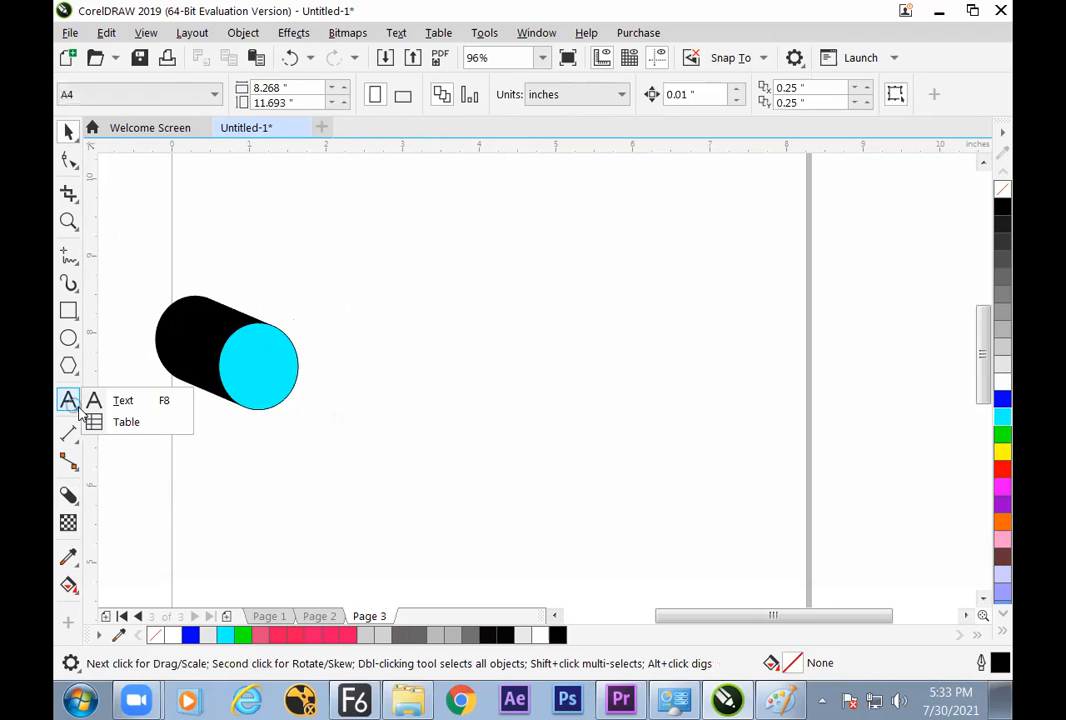
left_click(150, 401)
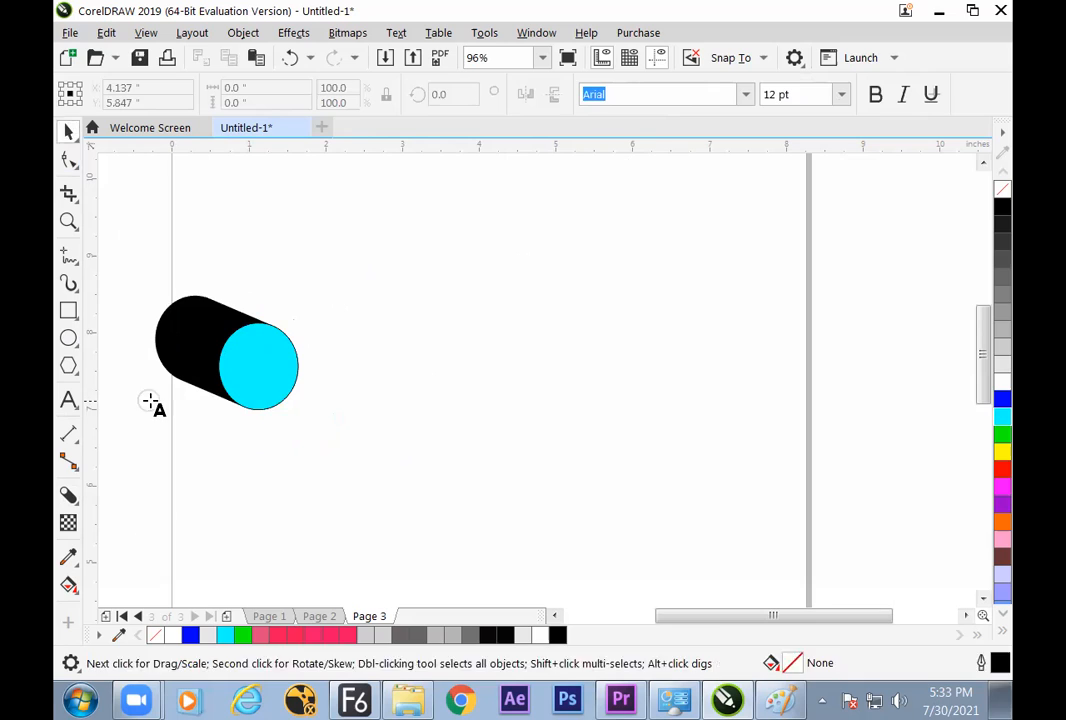
left_click(471, 366)
type("animatio")
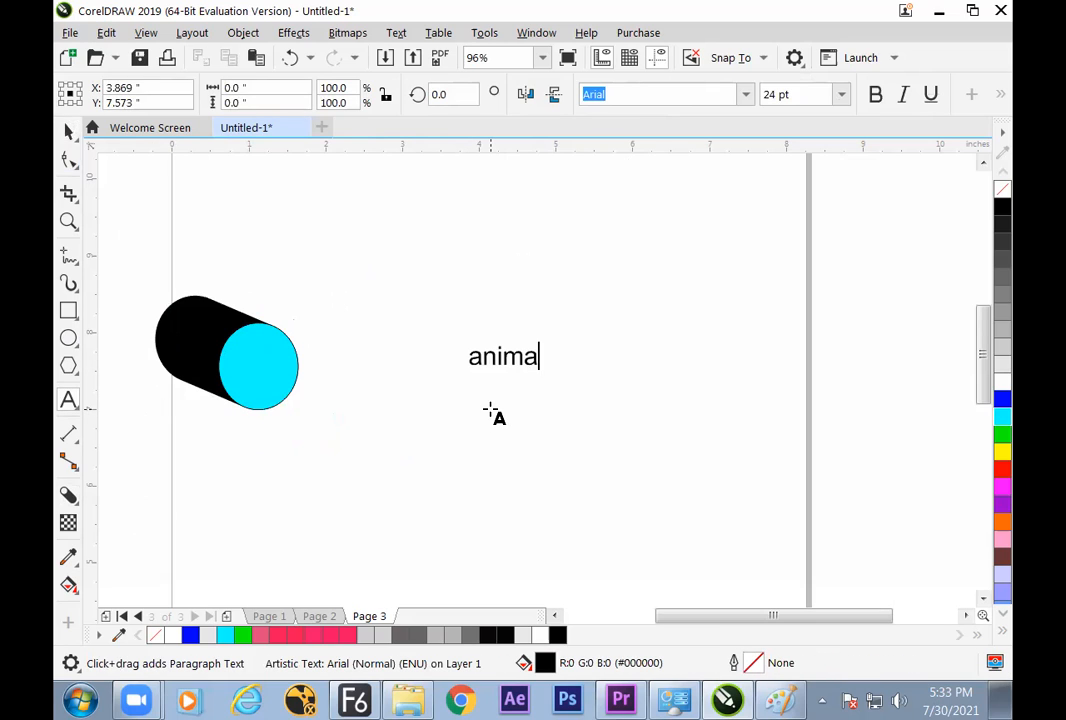
key("Escape")
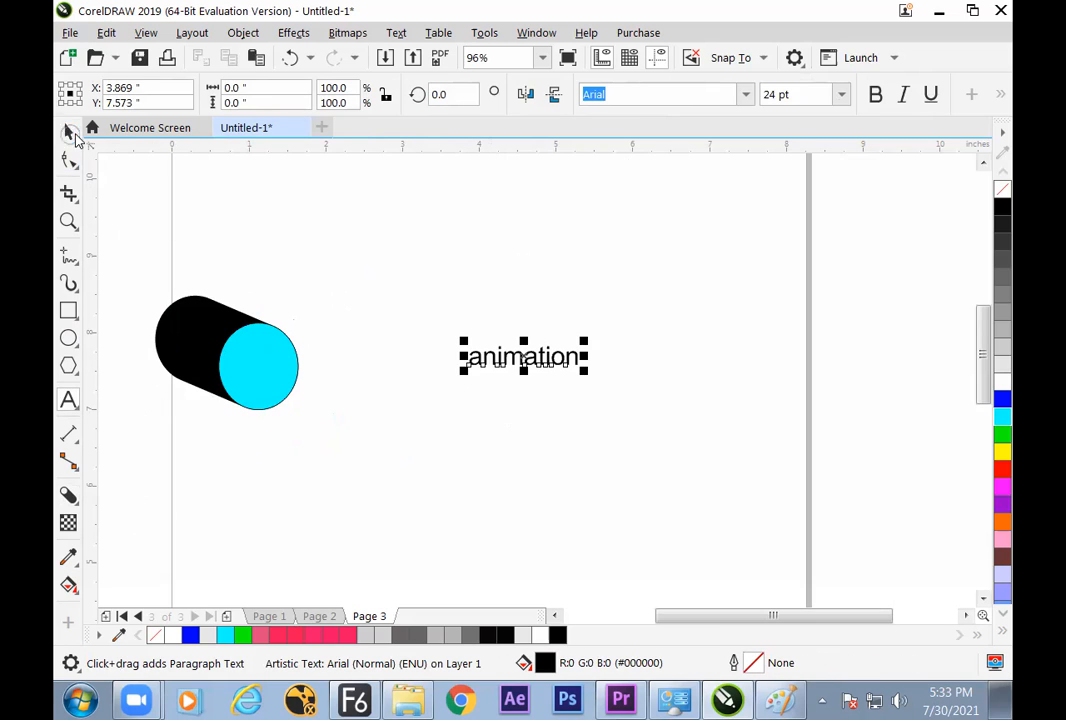
left_click(68, 131)
left_click(873, 96)
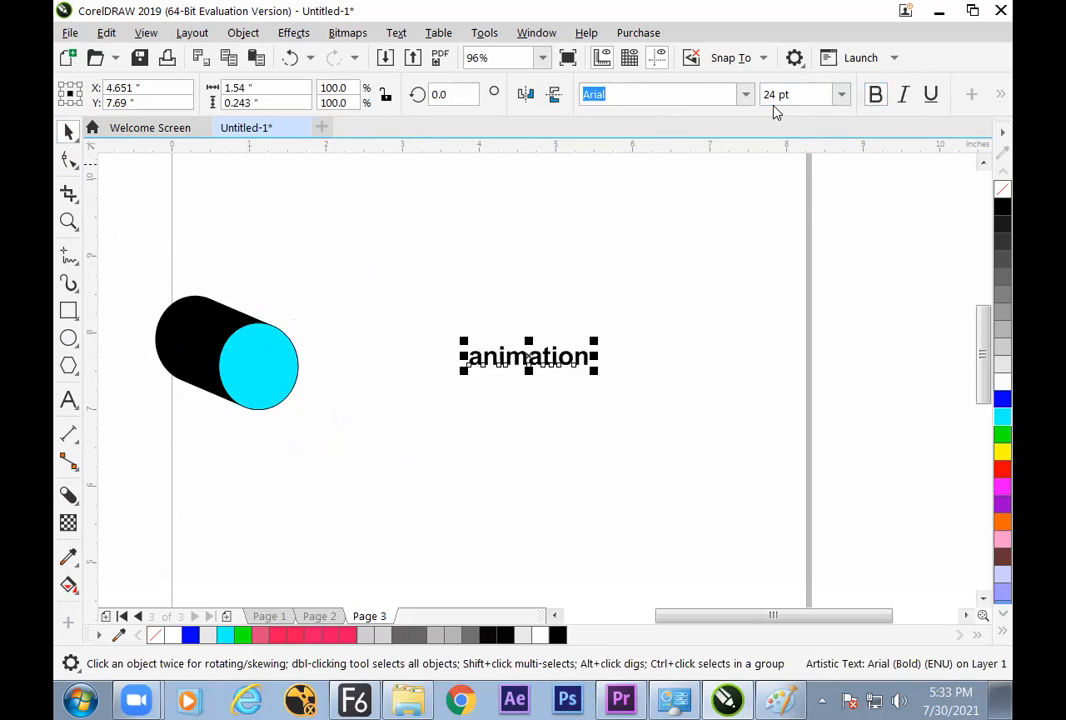
- Fill the "animation" text with white and enlarge it to about 54.4 pt, roughly 3.49 by 0.55 inches
left_click(745, 97)
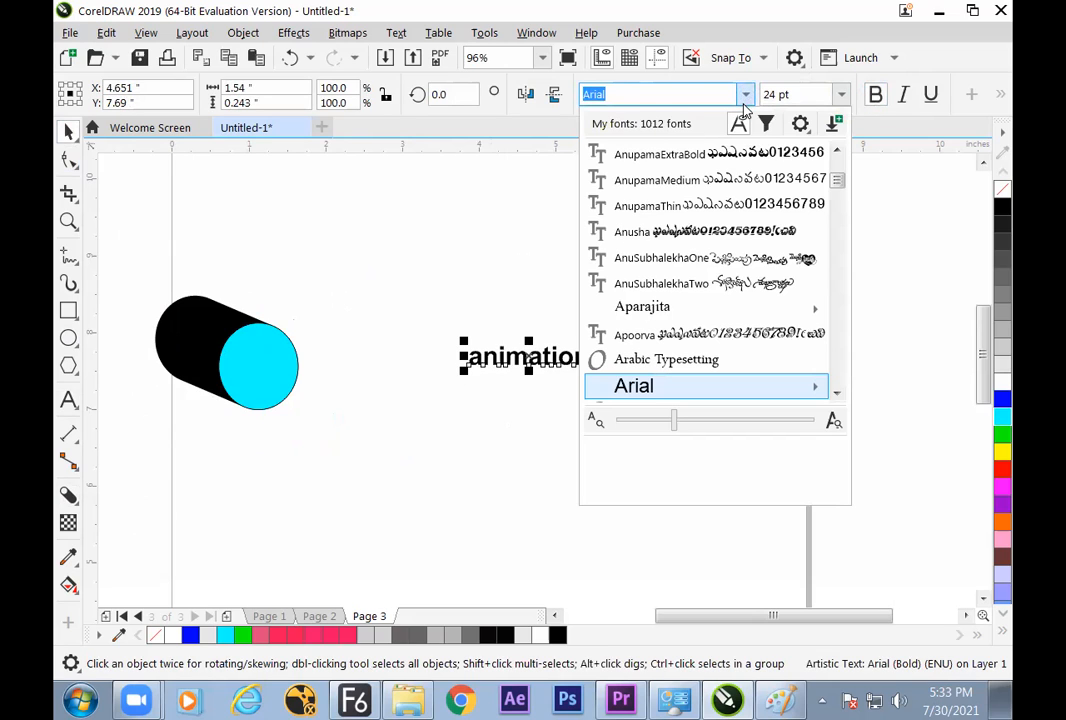
left_click(981, 249)
left_click(1006, 222)
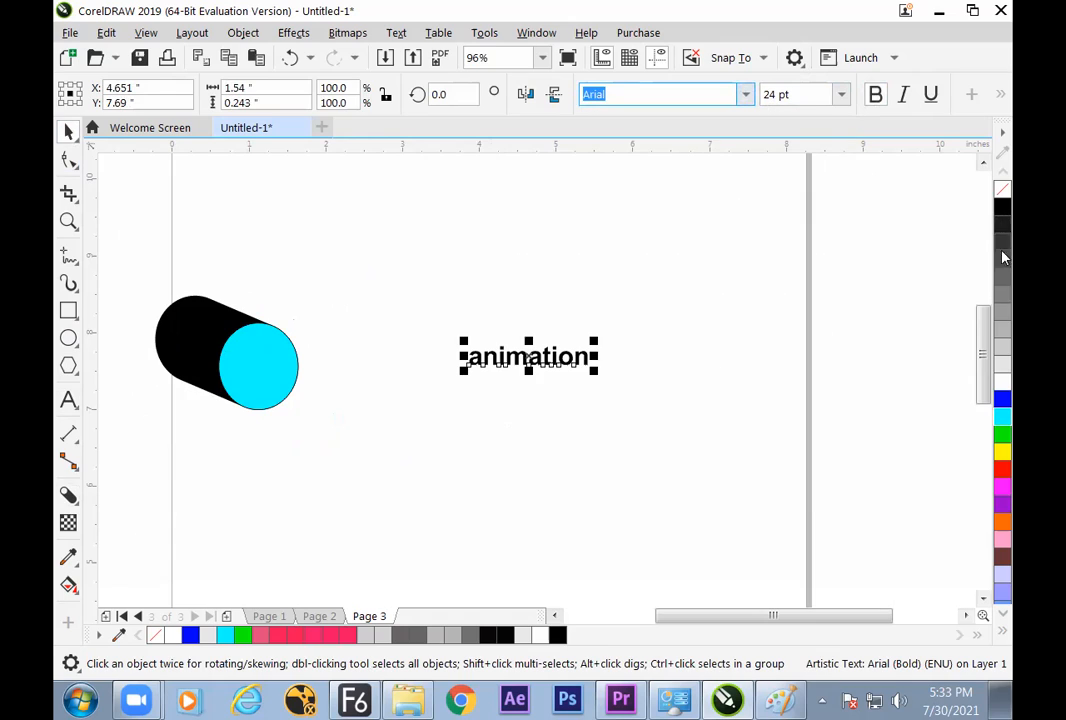
left_click(1003, 382)
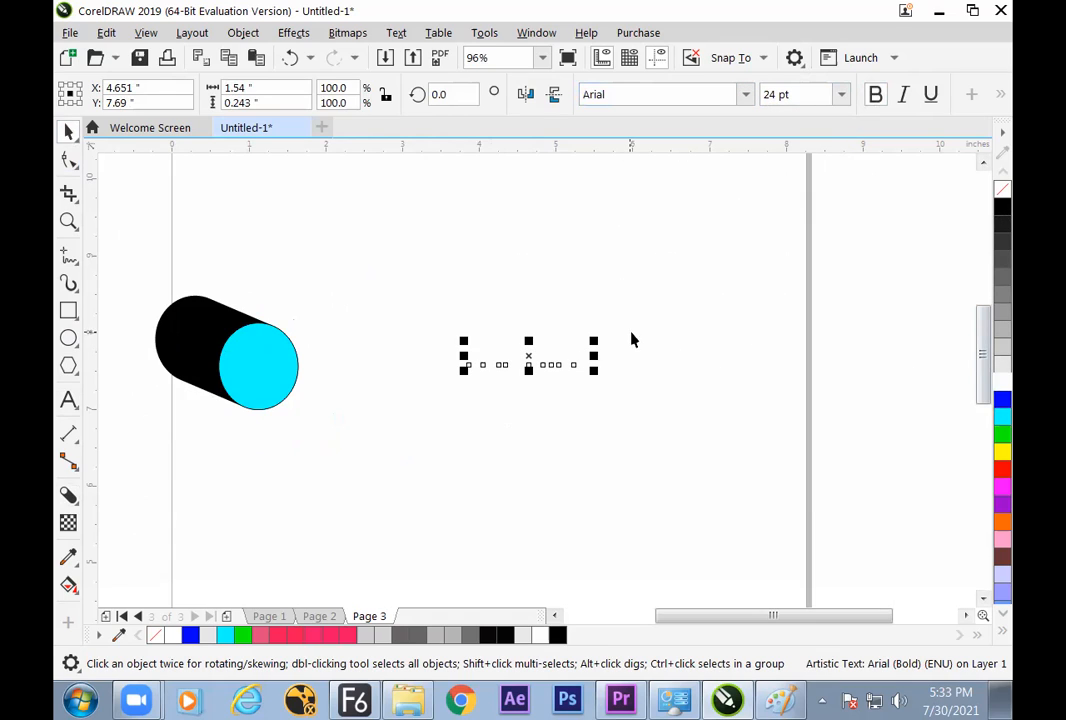
left_click_drag(592, 372, 665, 404)
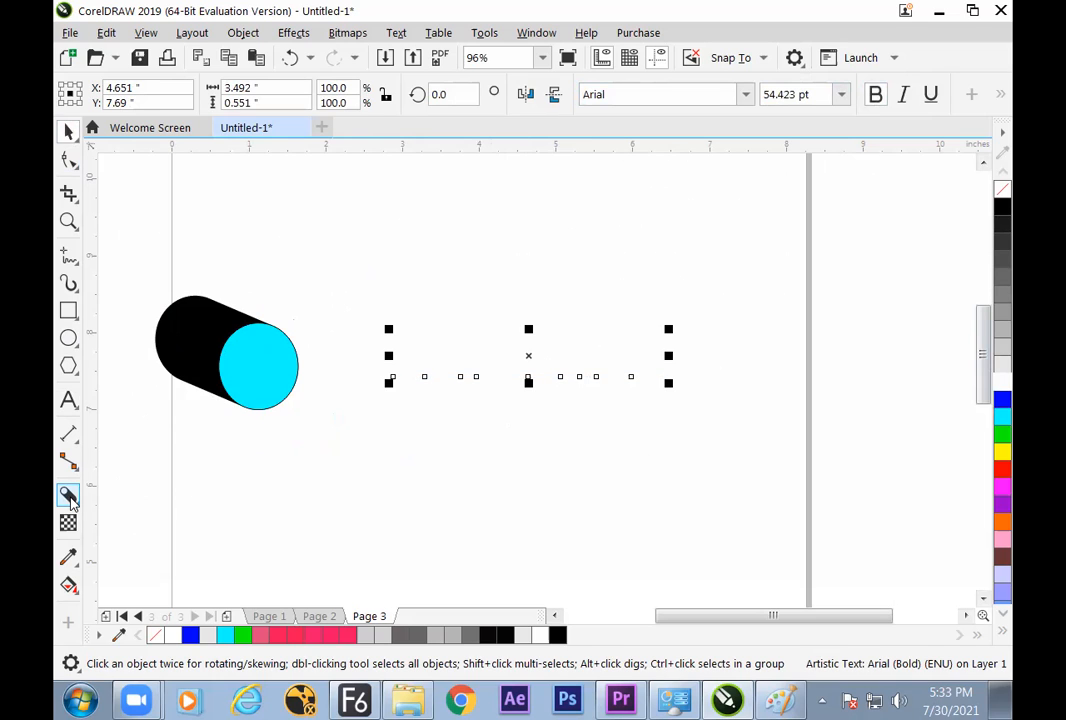
- Add a black block shadow to the white text toward the upper left, about 1.01 inches deep at about 150°
left_click(70, 502)
left_click(100, 626)
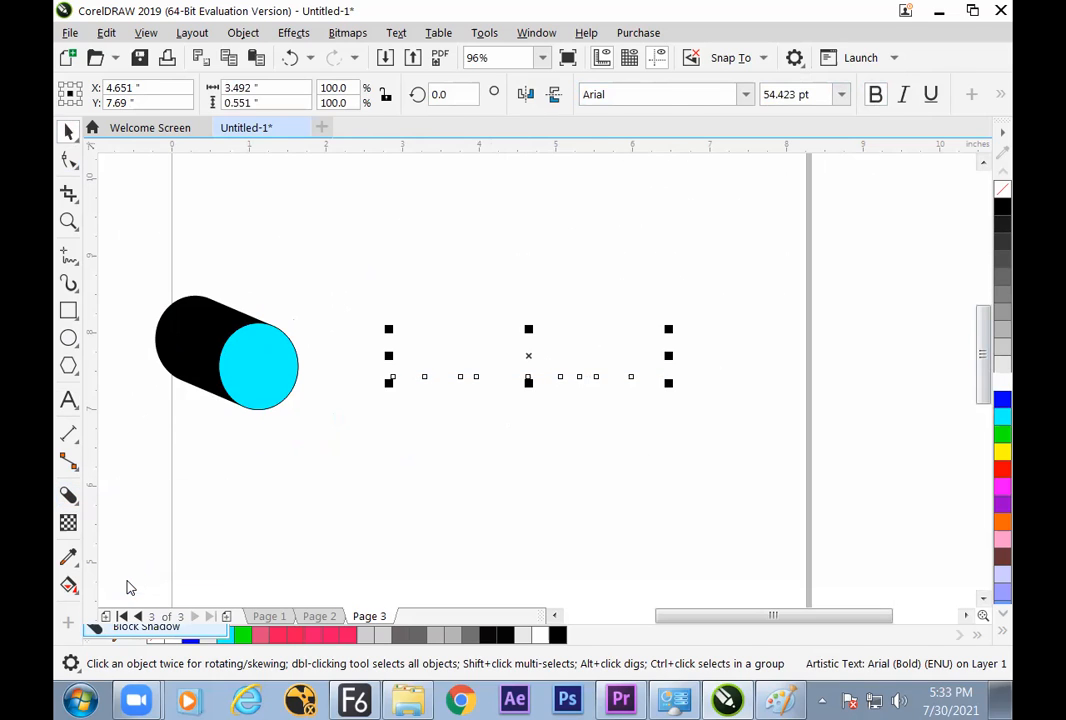
left_click_drag(530, 355, 461, 319)
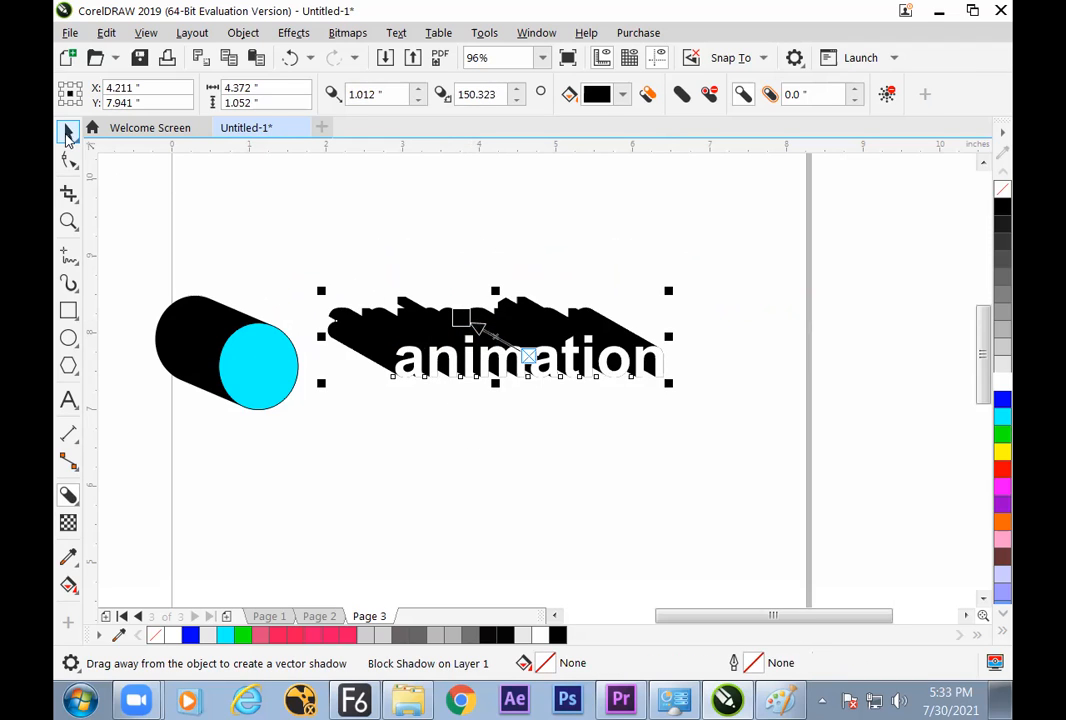
- Move the "animation" text with its block shadow right and slightly down, and select the shadow at about X 4.751, Y 7.841 inches
left_click(67, 135)
left_click(538, 413)
left_click_drag(562, 378, 603, 386)
left_click(562, 472)
left_click(538, 338)
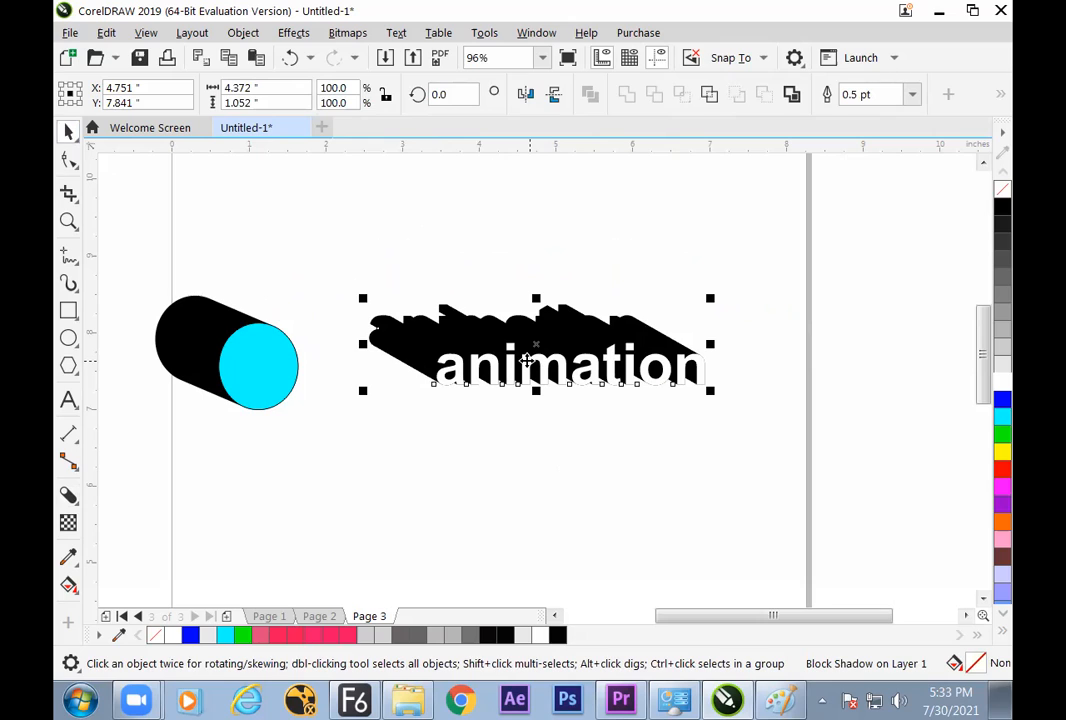
- Reshape the text's block shadow to about 1.43 inches deep at about 144°
left_click(69, 495)
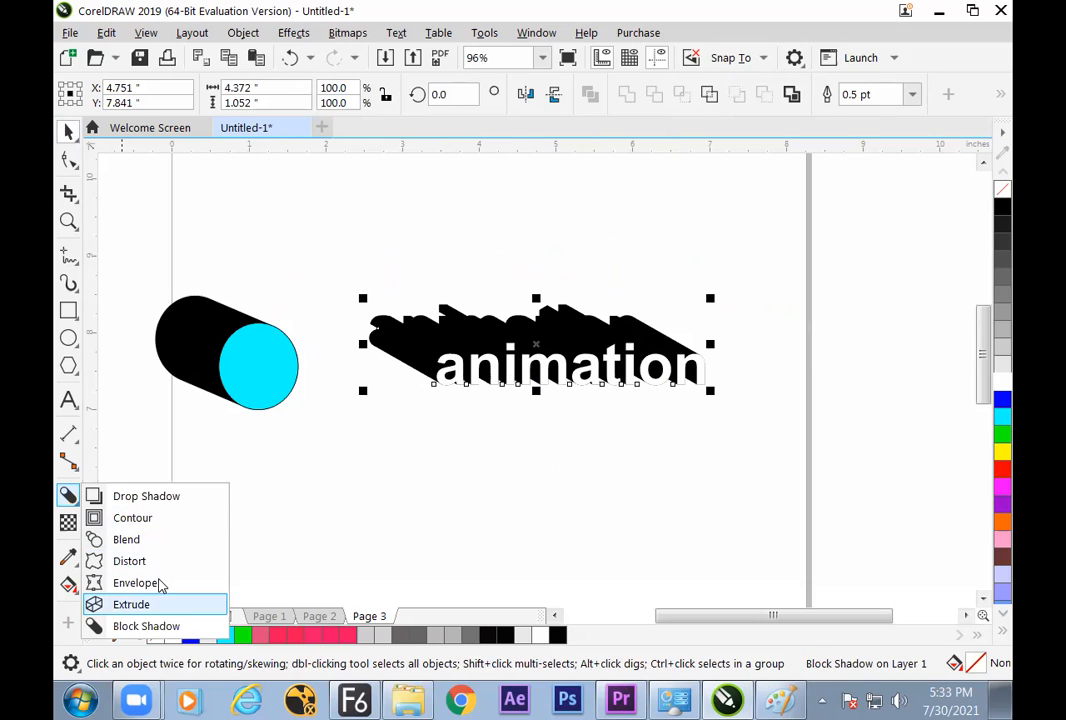
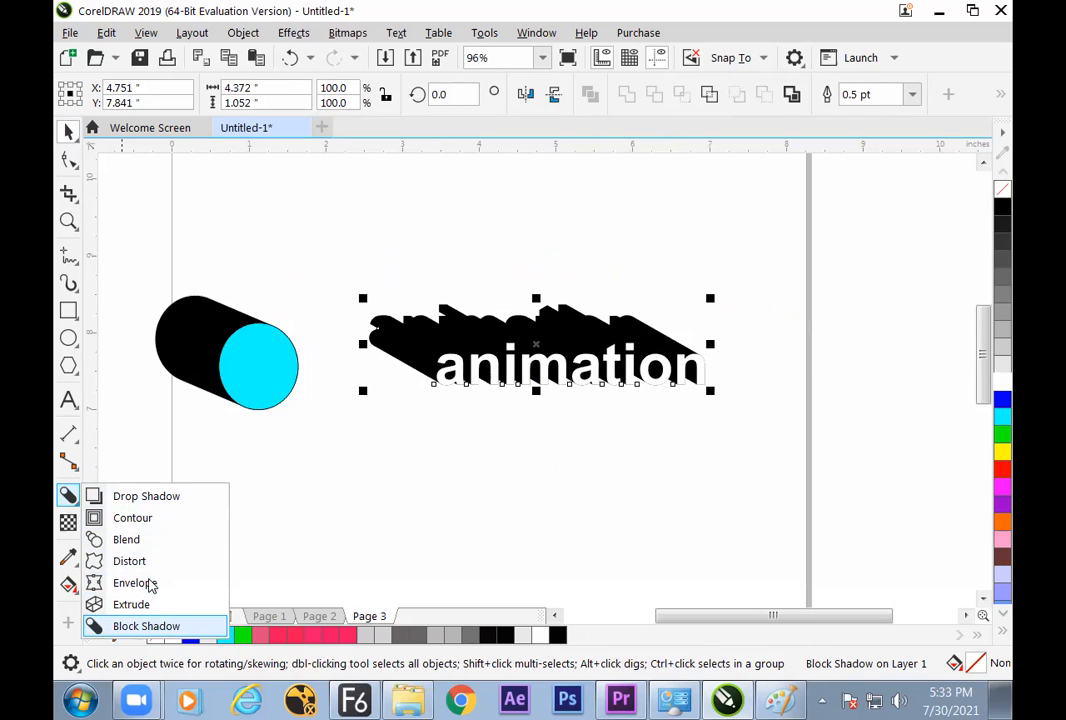
left_click(146, 626)
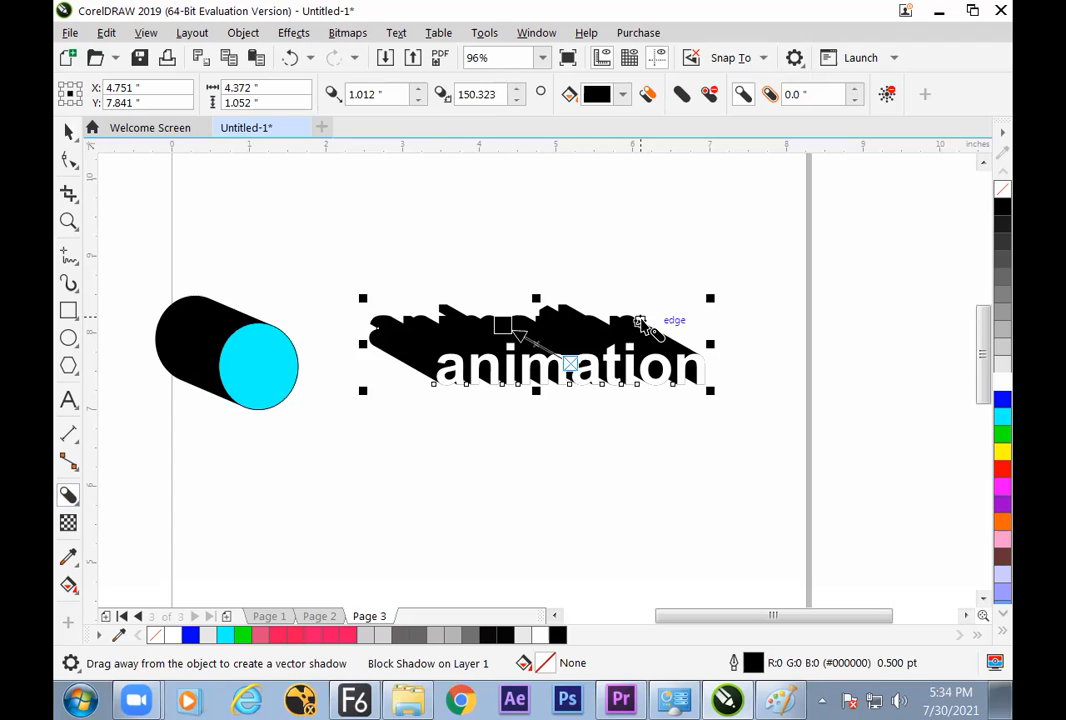
left_click_drag(507, 330, 467, 306)
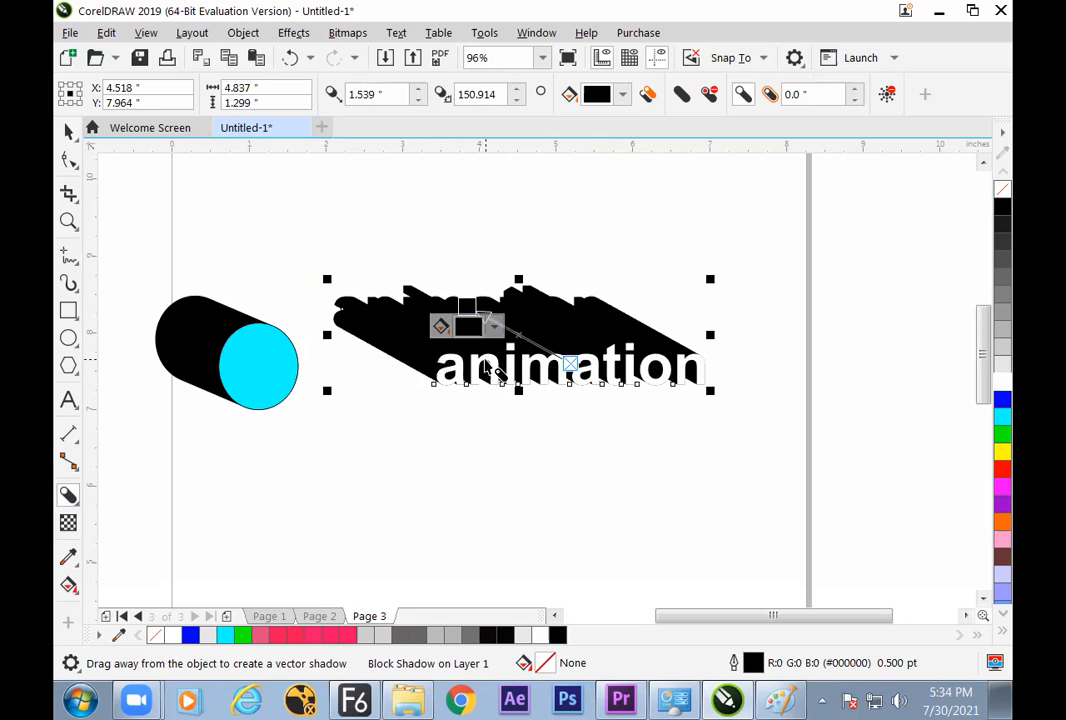
mouse_move(476, 318)
left_mouse_down()
mouse_move(548, 330)
mouse_move(553, 300)
mouse_move(475, 280)
mouse_move(495, 388)
mouse_move(481, 298)
left_mouse_up()
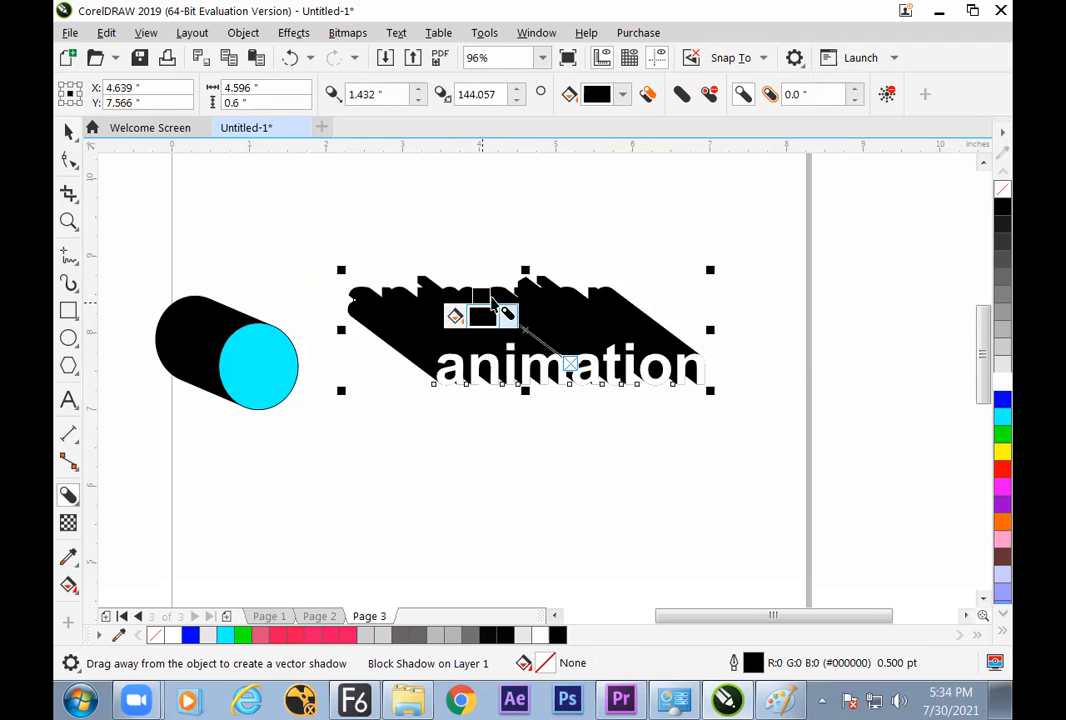
left_click(70, 132)
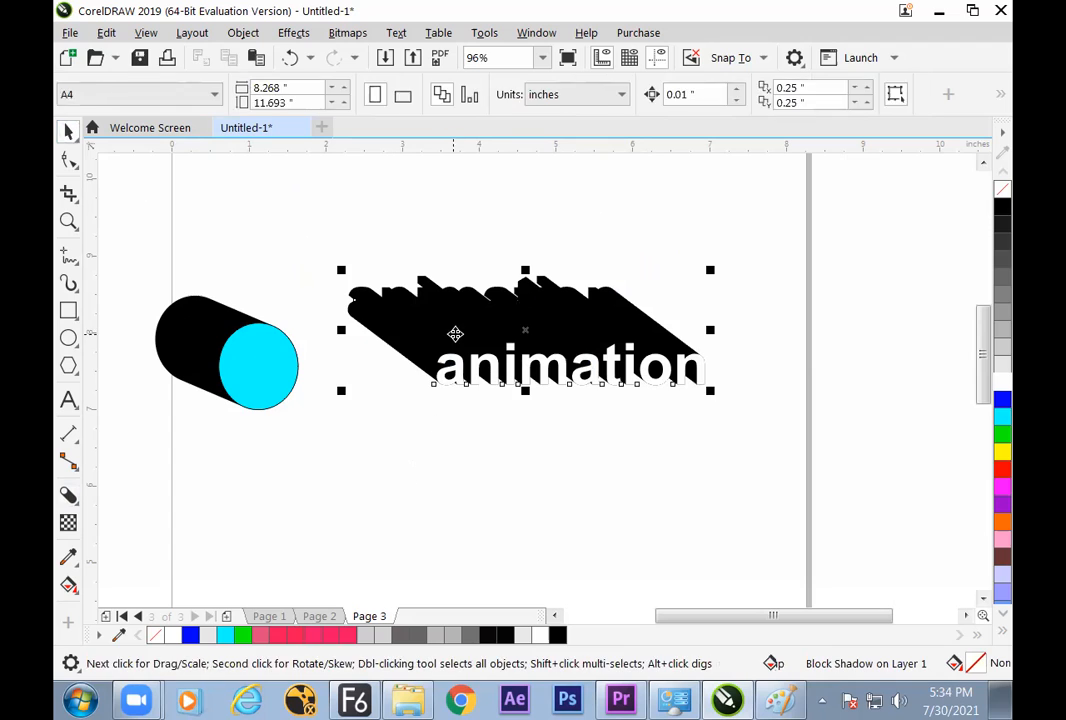
- Break the text's block shadow apart, move the white text down off the shadow, and undo that move
left_click(243, 32)
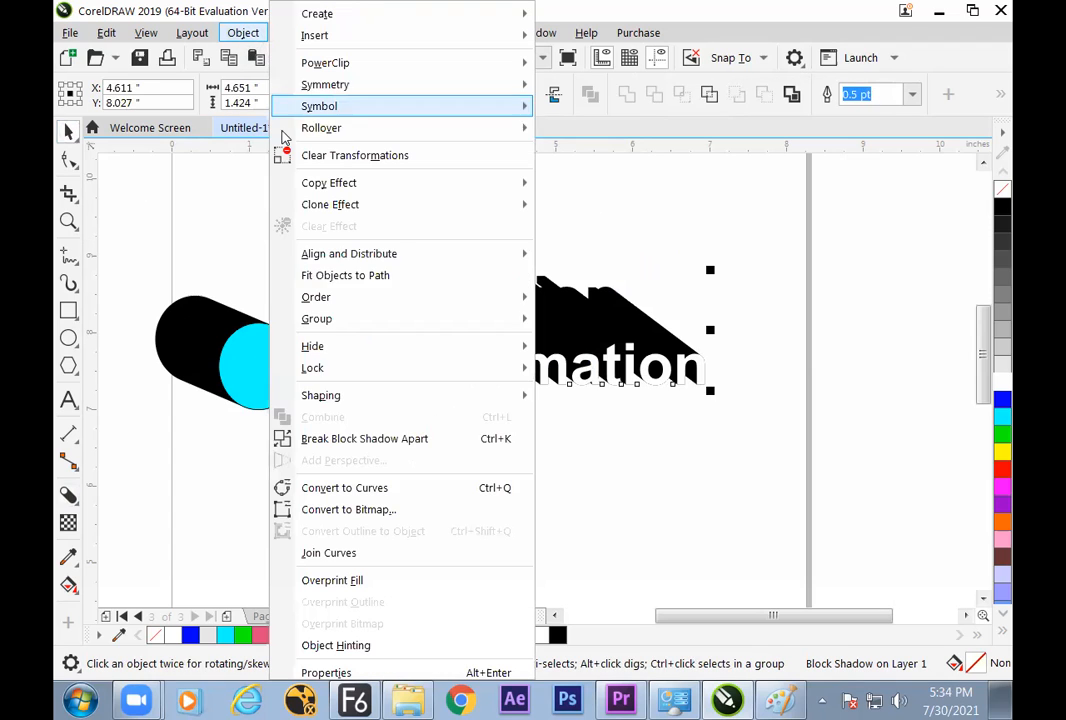
left_click(355, 439)
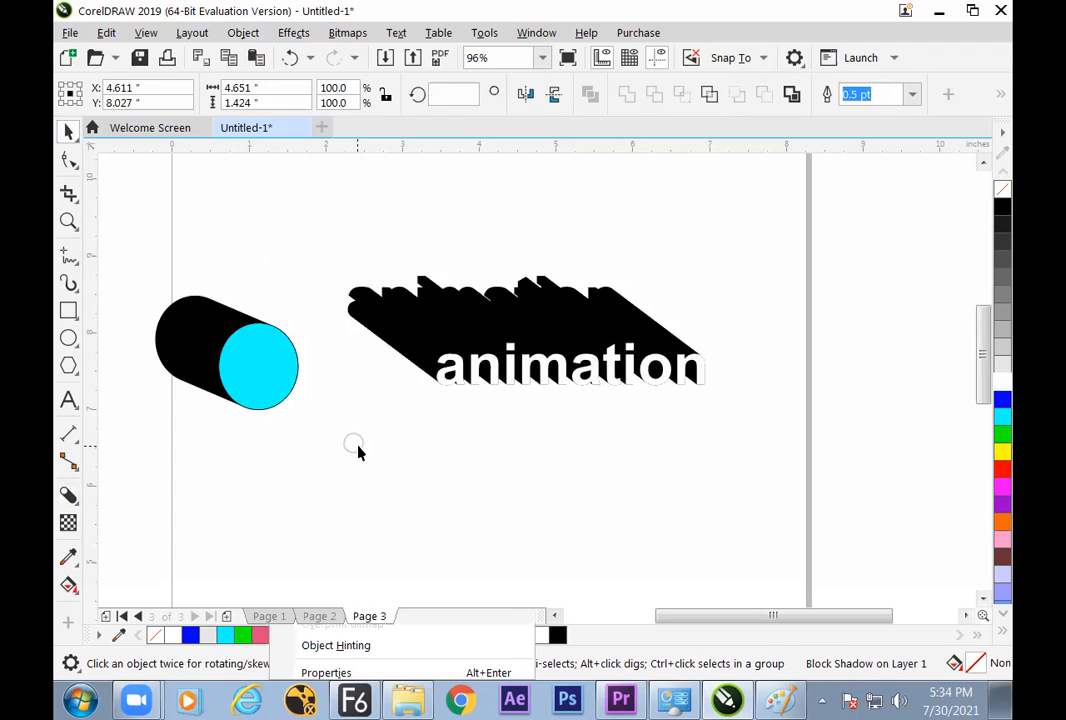
left_click(390, 468)
left_click_drag(497, 375, 520, 460)
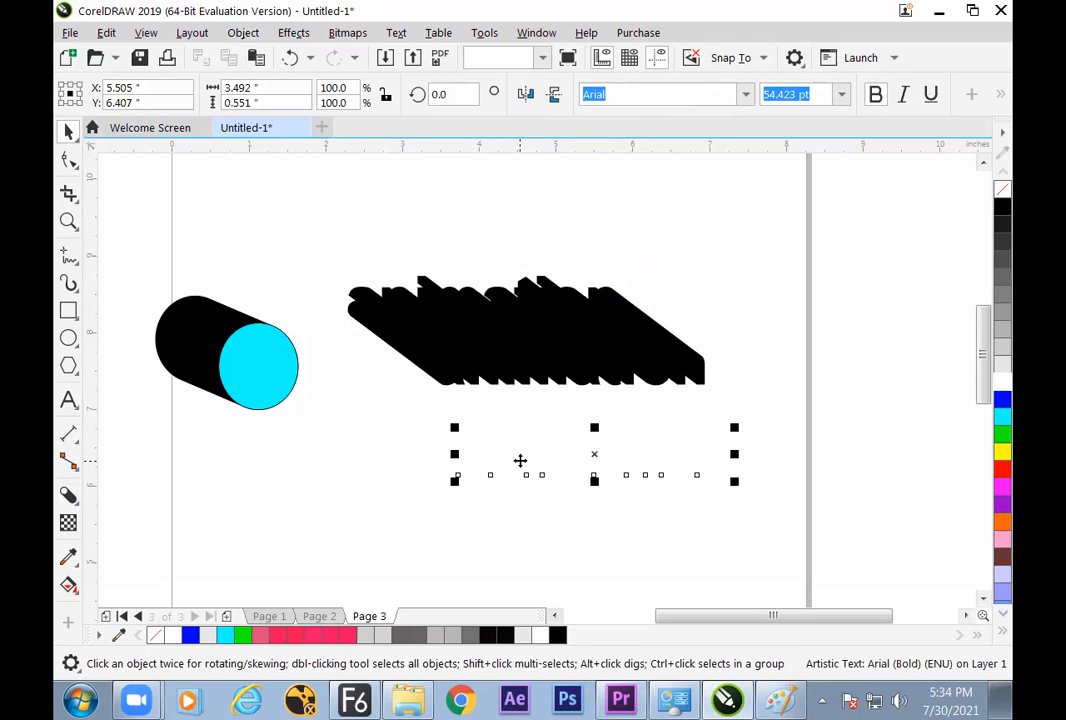
key("ctrl+z")
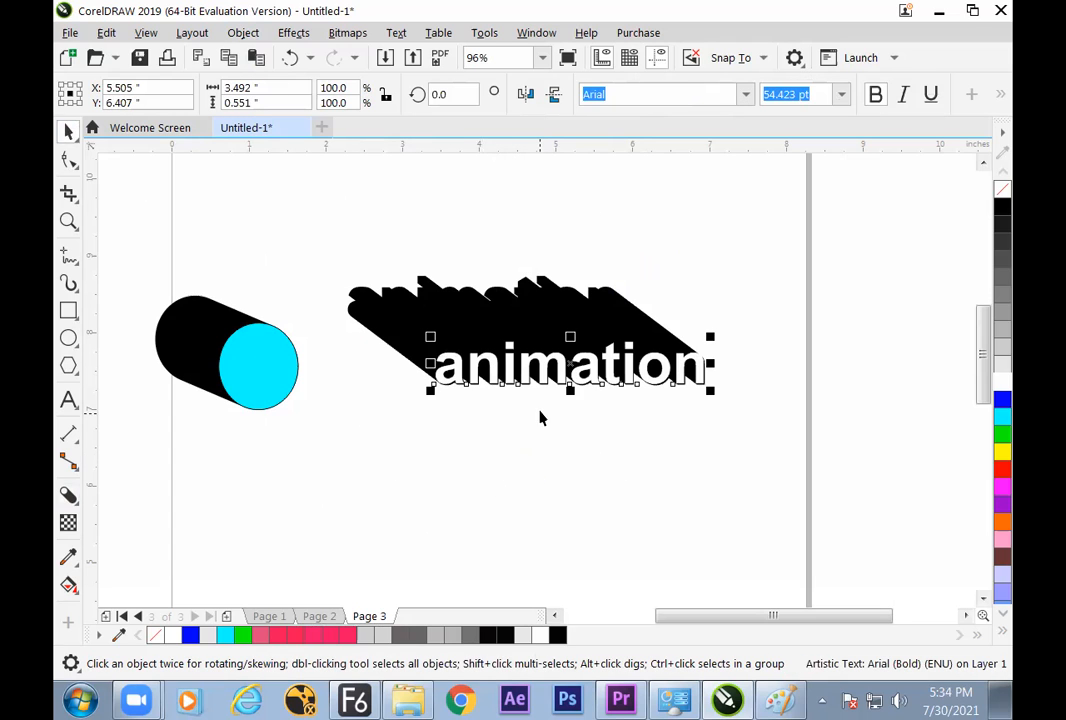
- Try yellow and red fills on the separated shadow shape behind the text and finish with magenta
left_click(536, 311)
left_click(1002, 455)
left_click(1003, 470)
left_click(1002, 487)
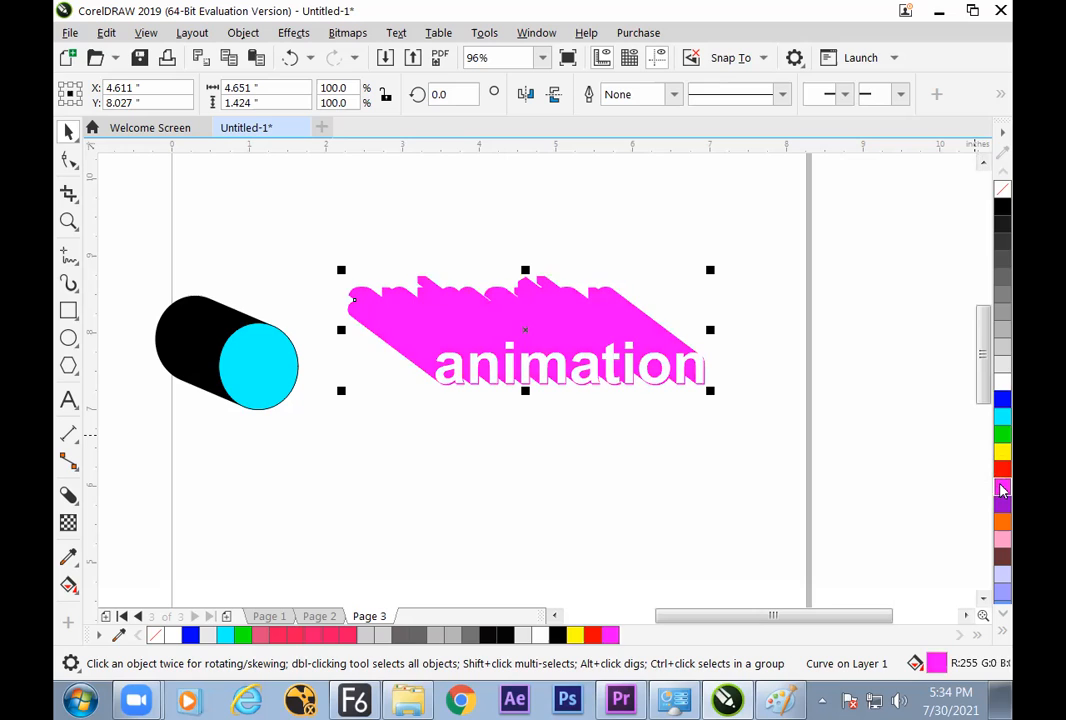
left_click(865, 393)
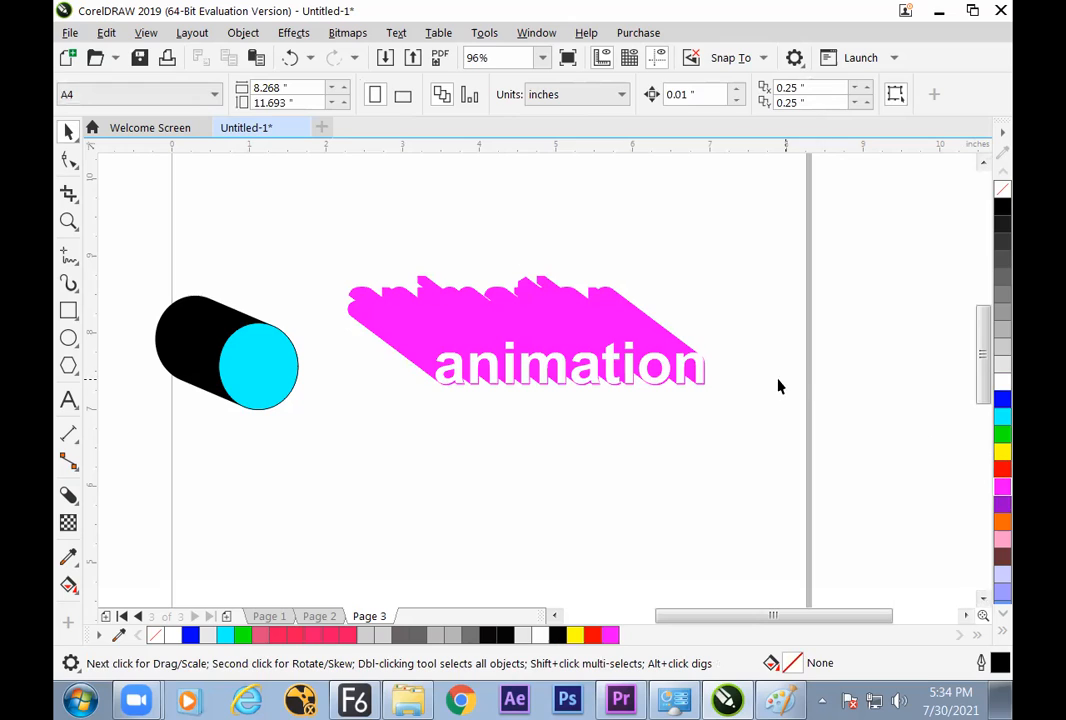
left_click(609, 310)
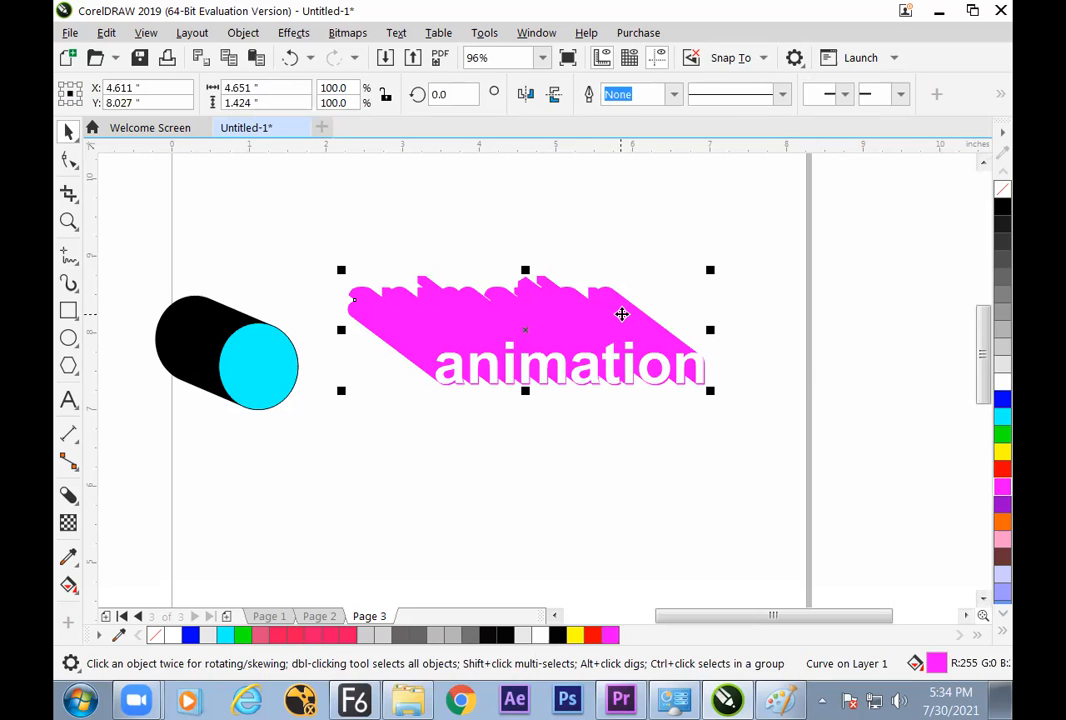
- Switch to Paint and handwrite an underlined "Block Shadow" below the axis sketch, with a slanted divider line to its left
left_click(778, 700)
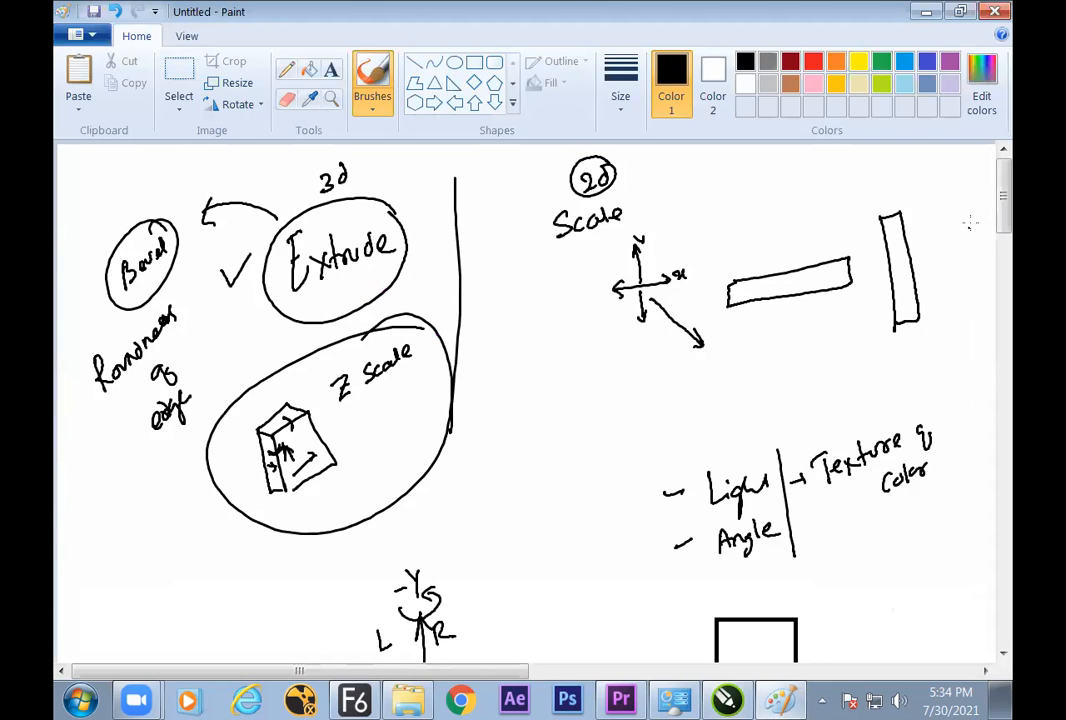
left_click_drag(1003, 214, 1002, 315)
mouse_move(293, 320)
left_mouse_down()
mouse_move(298, 346)
mouse_move(319, 338)
left_mouse_up()
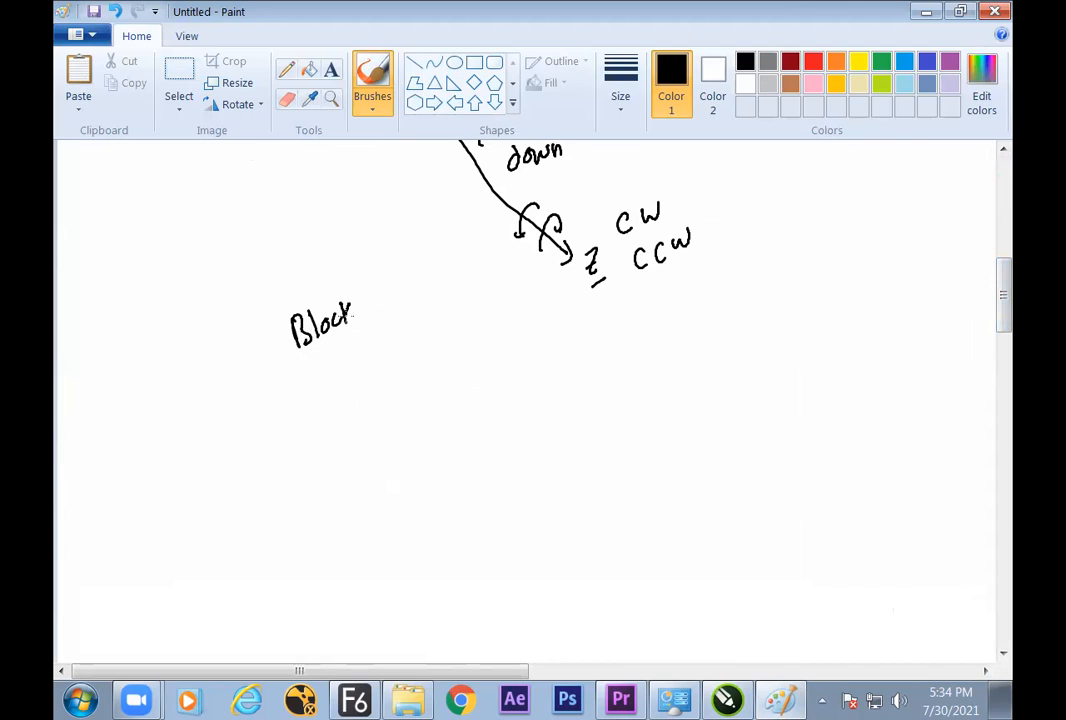
left_click_drag(425, 279, 453, 264)
left_click_drag(292, 380, 466, 300)
left_click_drag(245, 291, 305, 434)
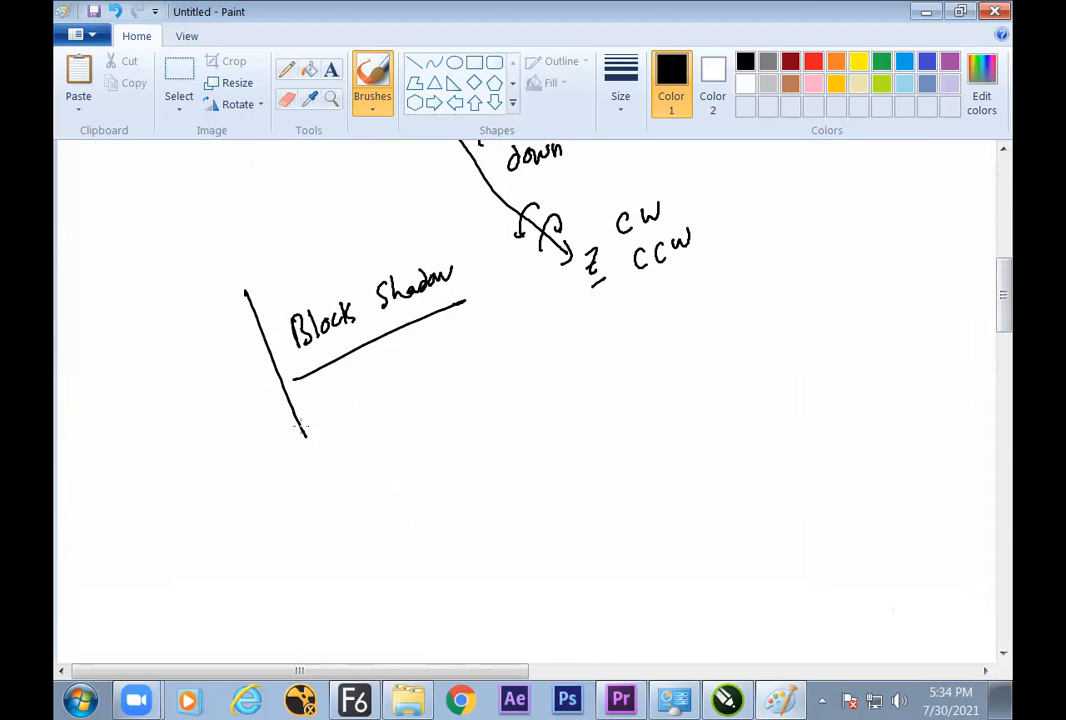
- Handwrite underlined "Drop shadow" and "Extrude" notes left of the divider, separated by another slanted line, and return to CorelDRAW
left_click_drag(121, 409, 156, 418)
left_click_drag(164, 405, 166, 412)
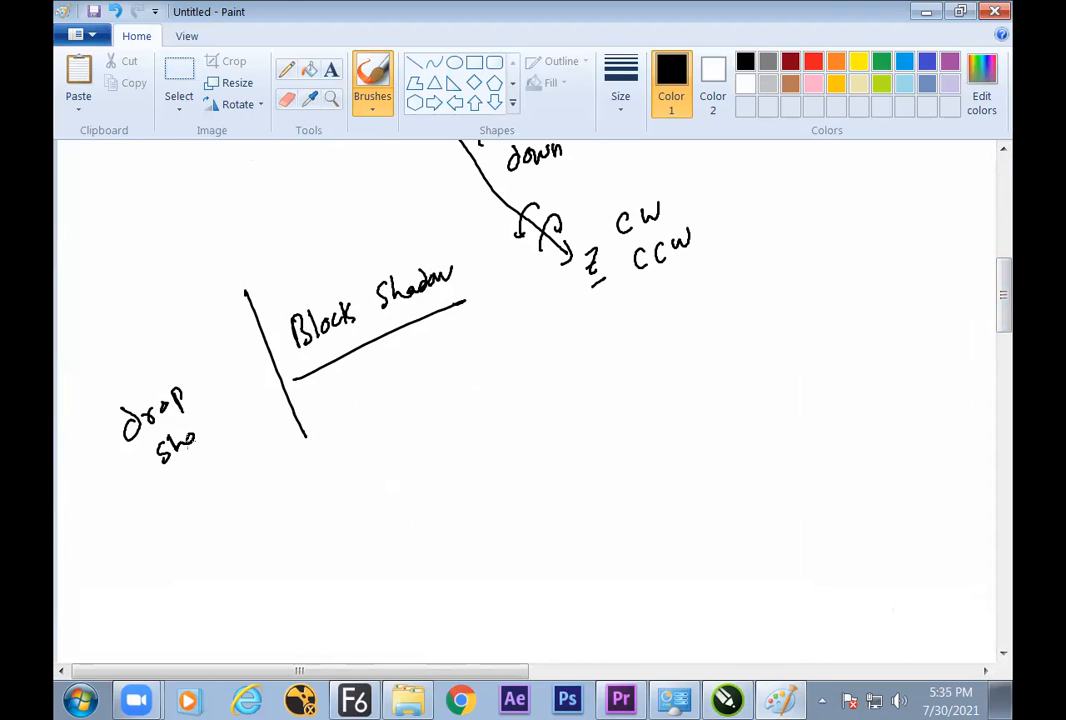
left_click_drag(210, 412, 222, 408)
left_click_drag(95, 387, 170, 521)
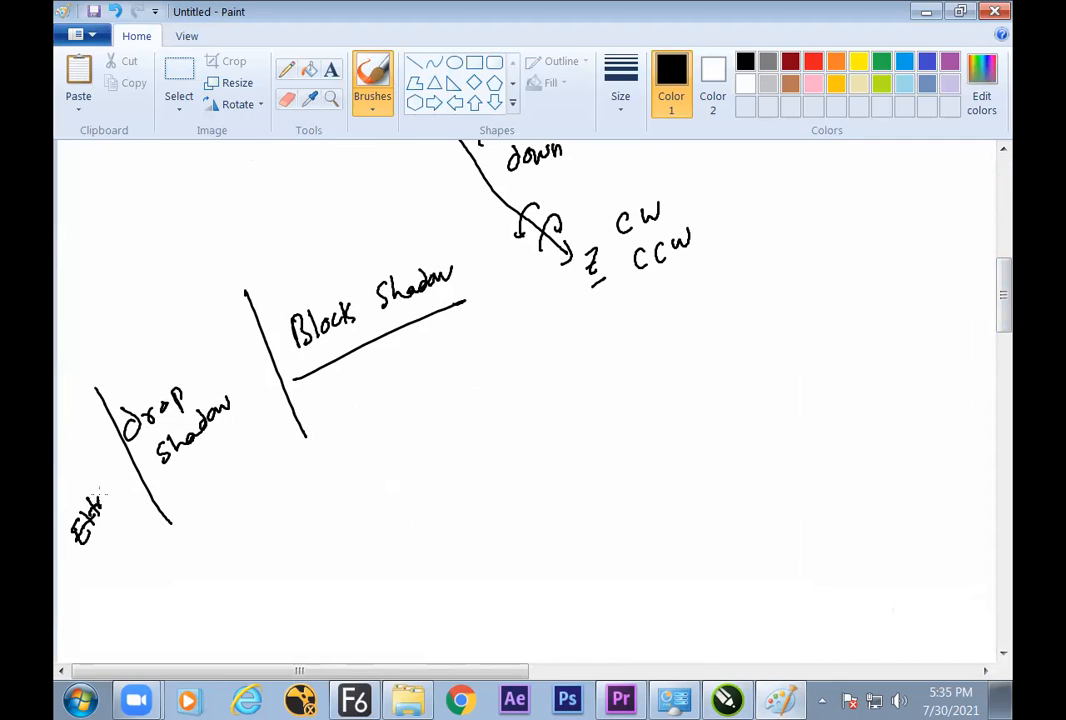
left_click_drag(119, 467, 127, 468)
left_click_drag(87, 557, 132, 508)
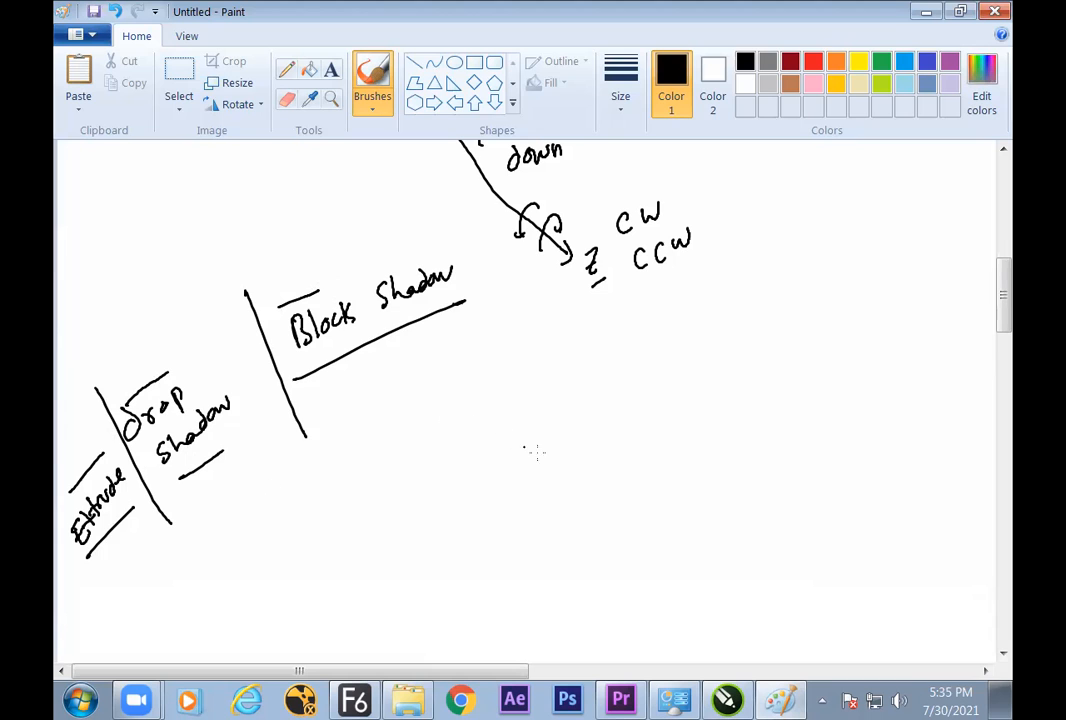
left_click(785, 702)
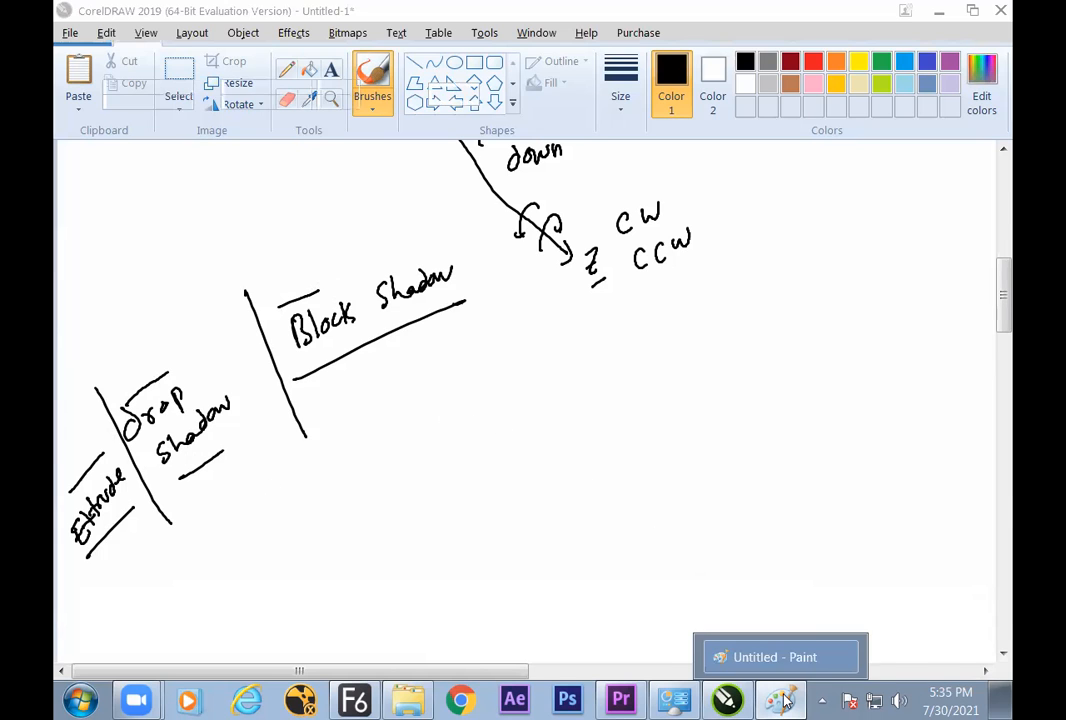
left_click(590, 510)
left_click(562, 310)
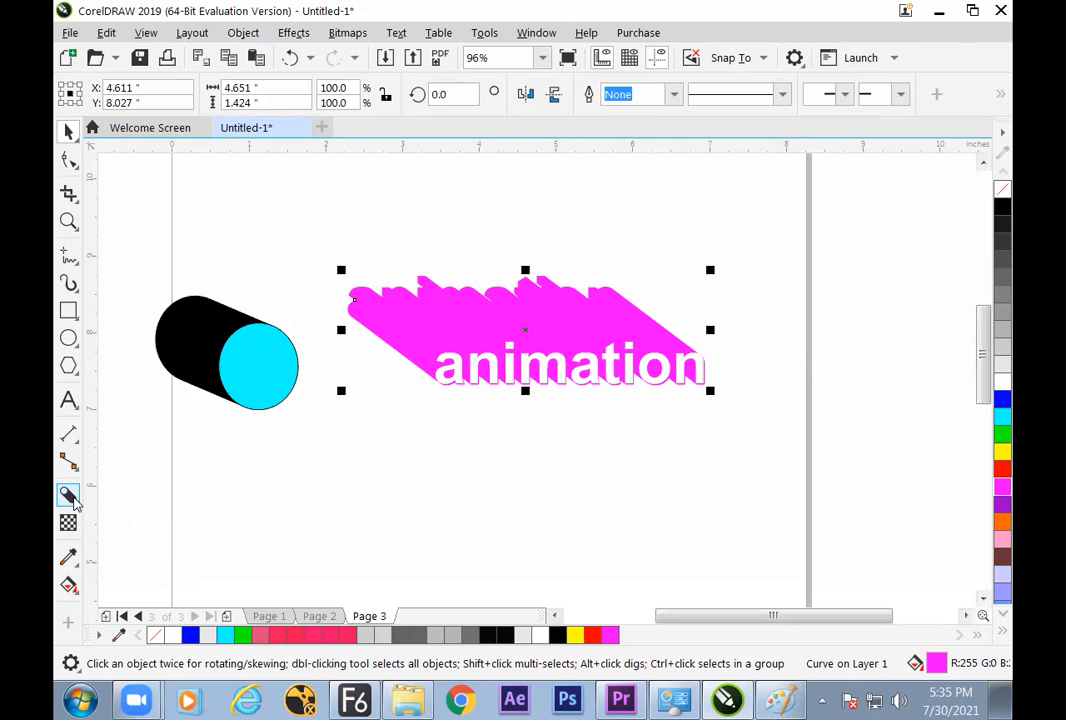
left_click(76, 502)
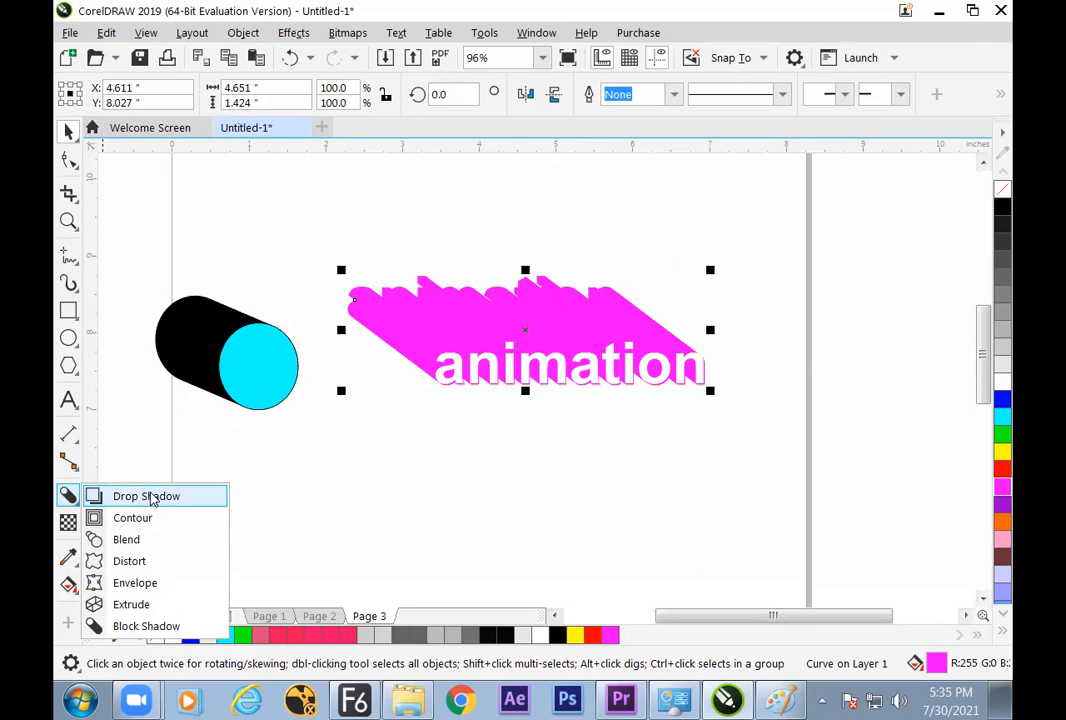
left_click(69, 527)
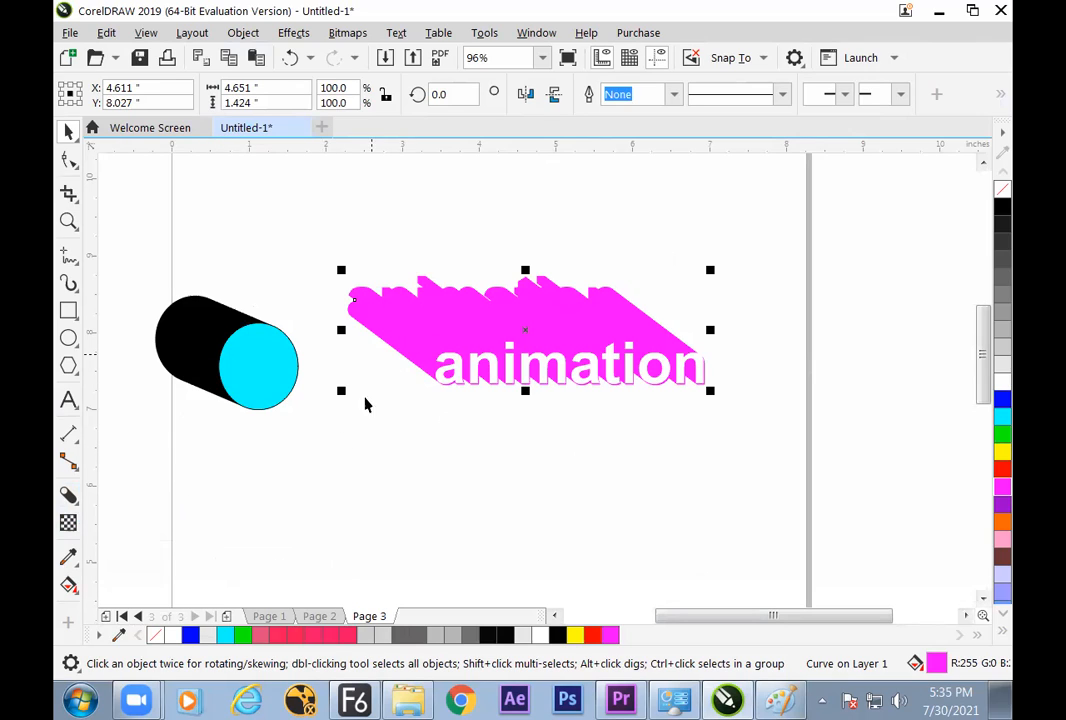
- Add a fourth page and draw an ellipse about 1.96 by 2.27 inches in its upper left area
left_click(227, 616)
left_click(73, 342)
left_click(125, 338)
left_click_drag(289, 223, 437, 391)
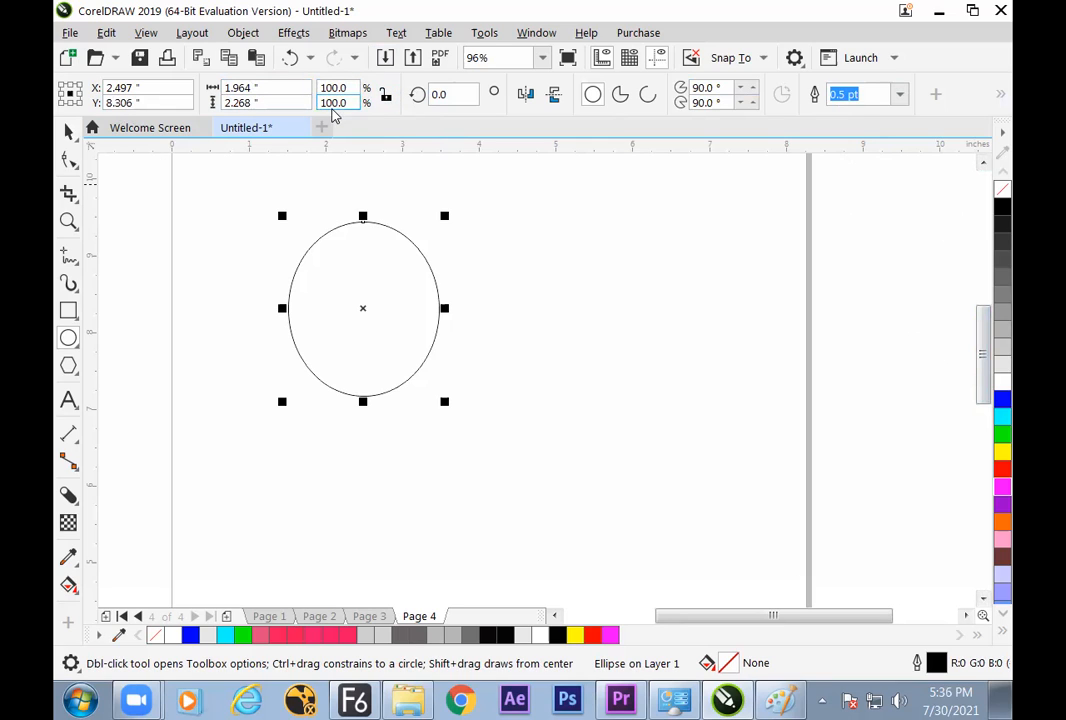
- Try palette colours as the ellipse's fill and finish with cyan
left_click(1003, 367)
left_click(1003, 383)
left_click(1003, 399)
left_click(1003, 417)
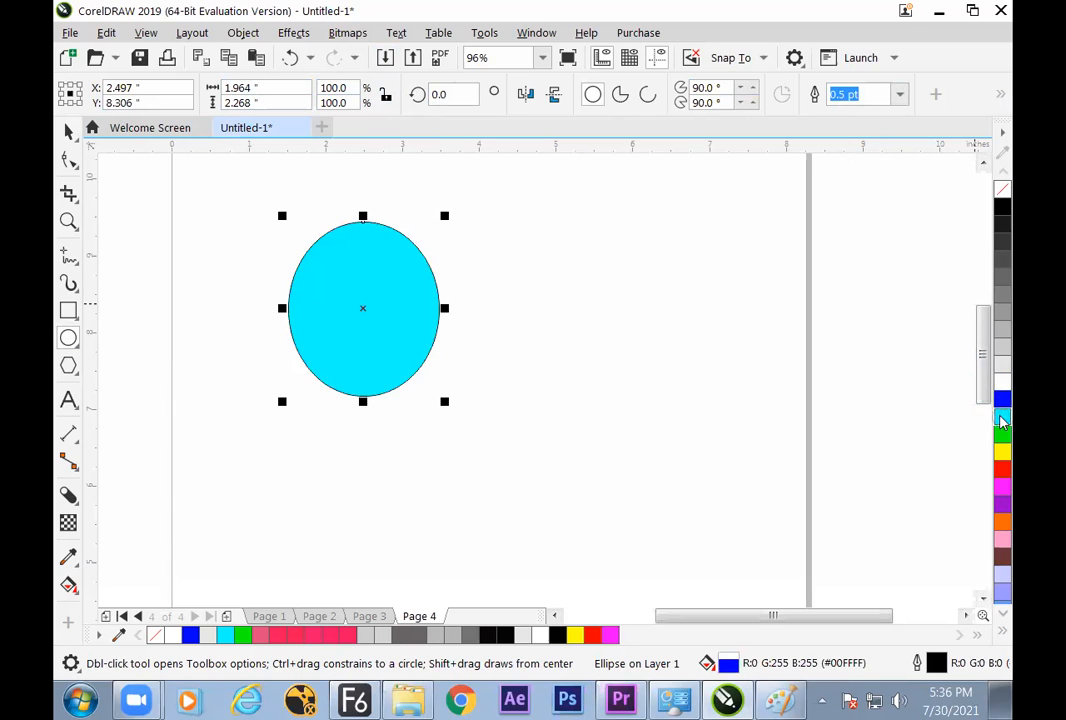
- Apply a uniform transparency to the cyan ellipse, set it to 79, and deselect the ellipse
key("space")
left_click(260, 440)
left_click(340, 349)
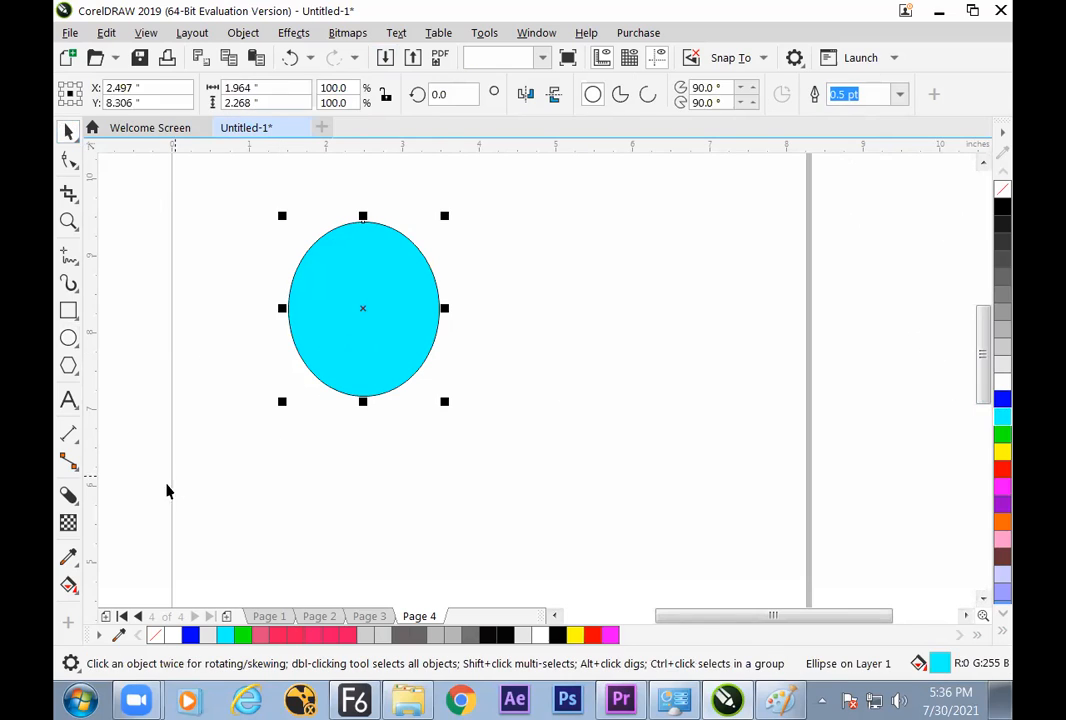
left_click(68, 523)
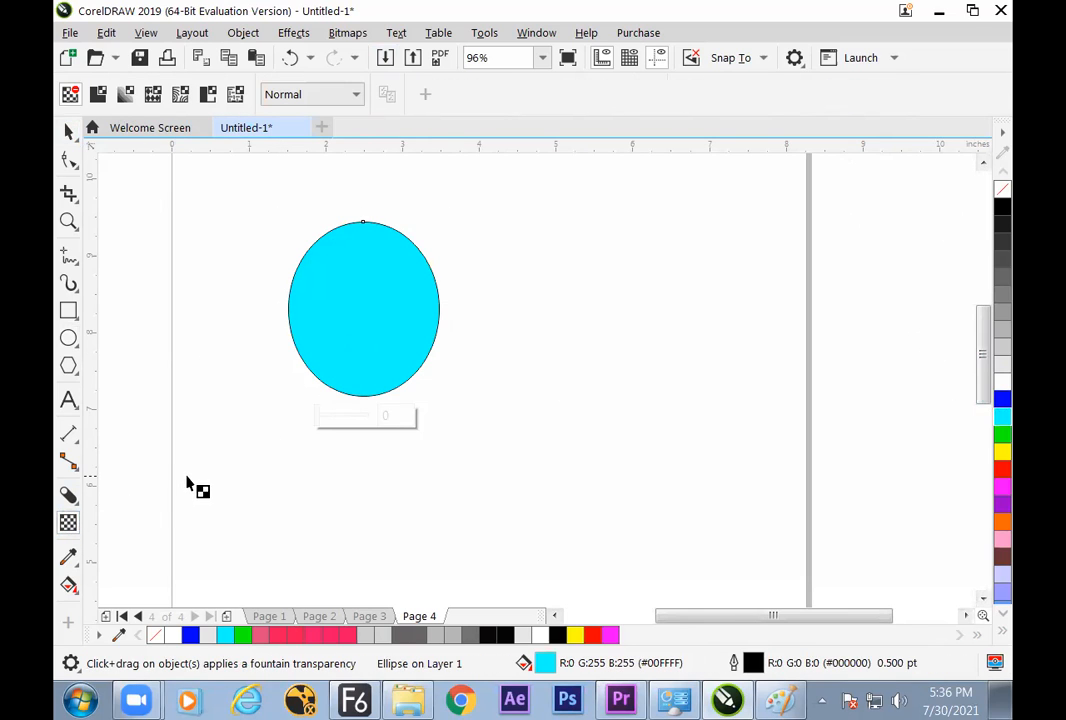
left_click(97, 95)
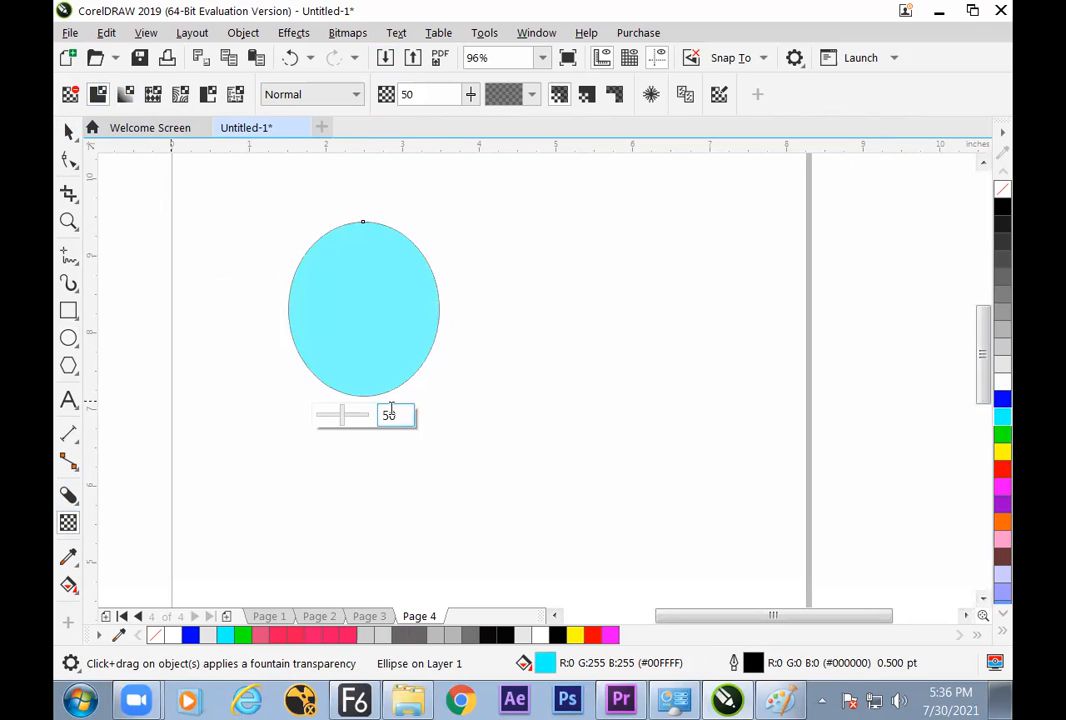
mouse_move(344, 423)
left_mouse_down()
mouse_move(333, 420)
mouse_move(358, 418)
left_mouse_up()
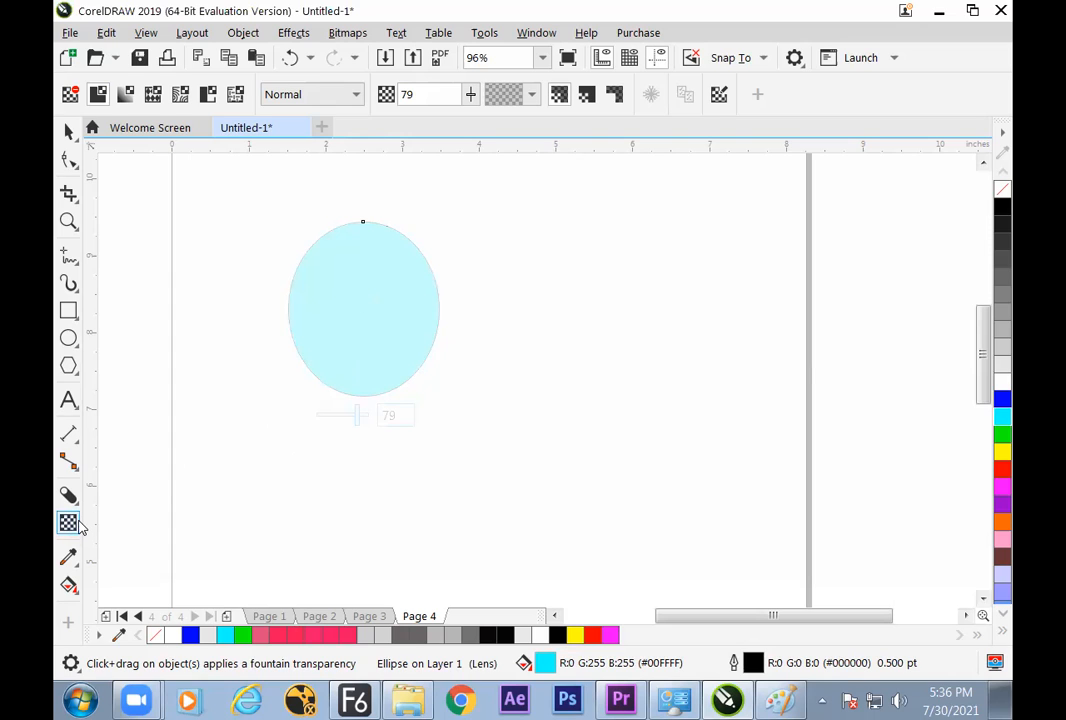
left_click(68, 132)
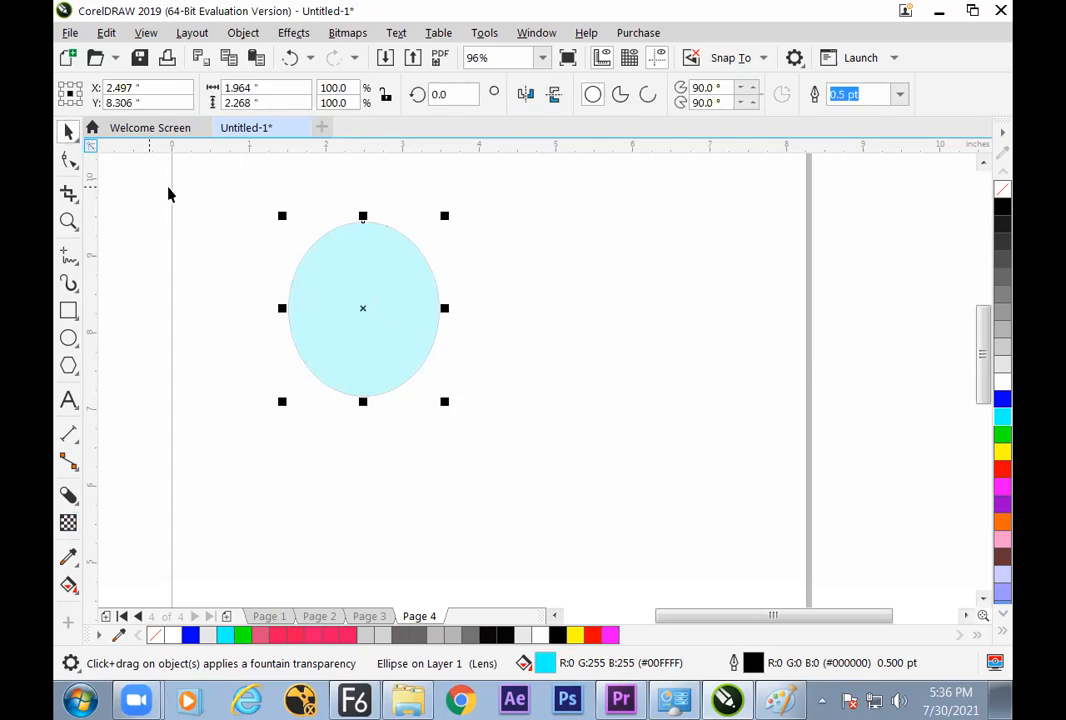
left_click(168, 193)
- Place a copy of the transparent ellipse to its right so that the two overlap slightly
left_click(412, 286)
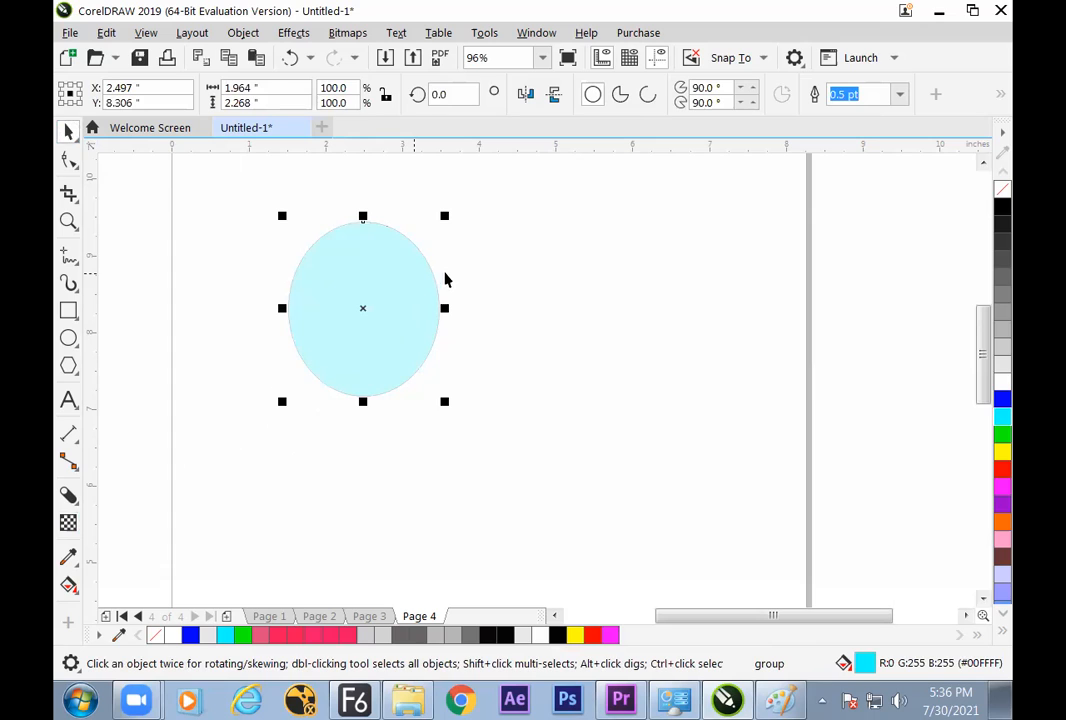
left_click_drag(412, 324, 522, 328)
right_click(458, 347)
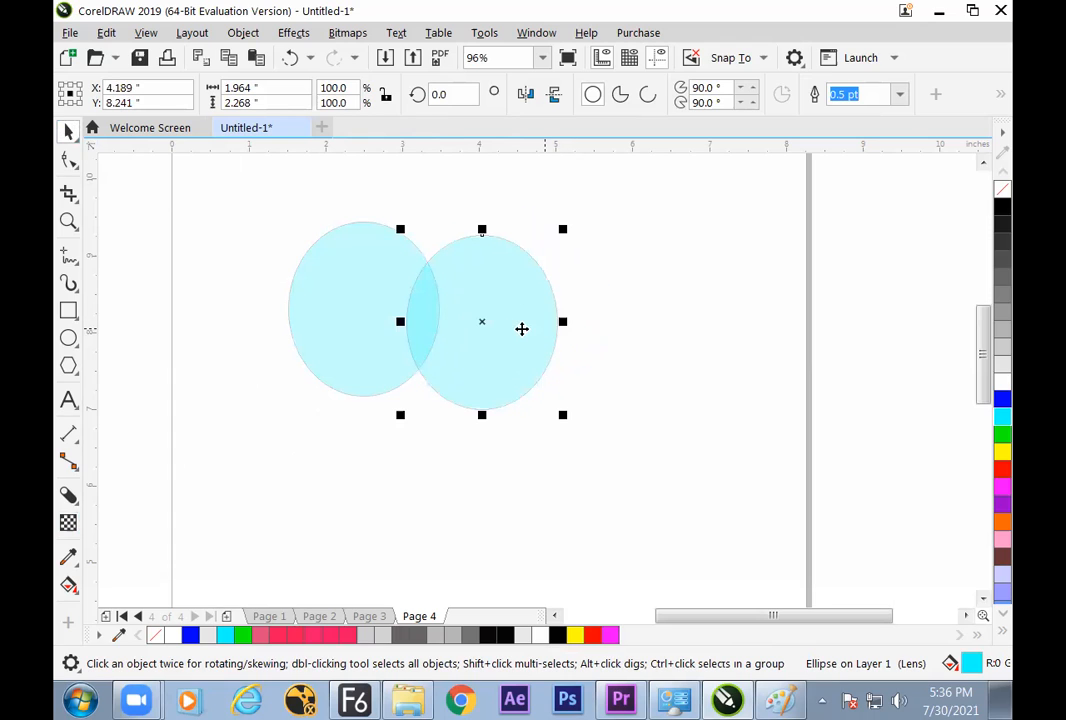
- Apply a linear fountain transparency to the right ellipse and tilt it to about 22°, fading out toward the left ellipse
left_click(68, 522)
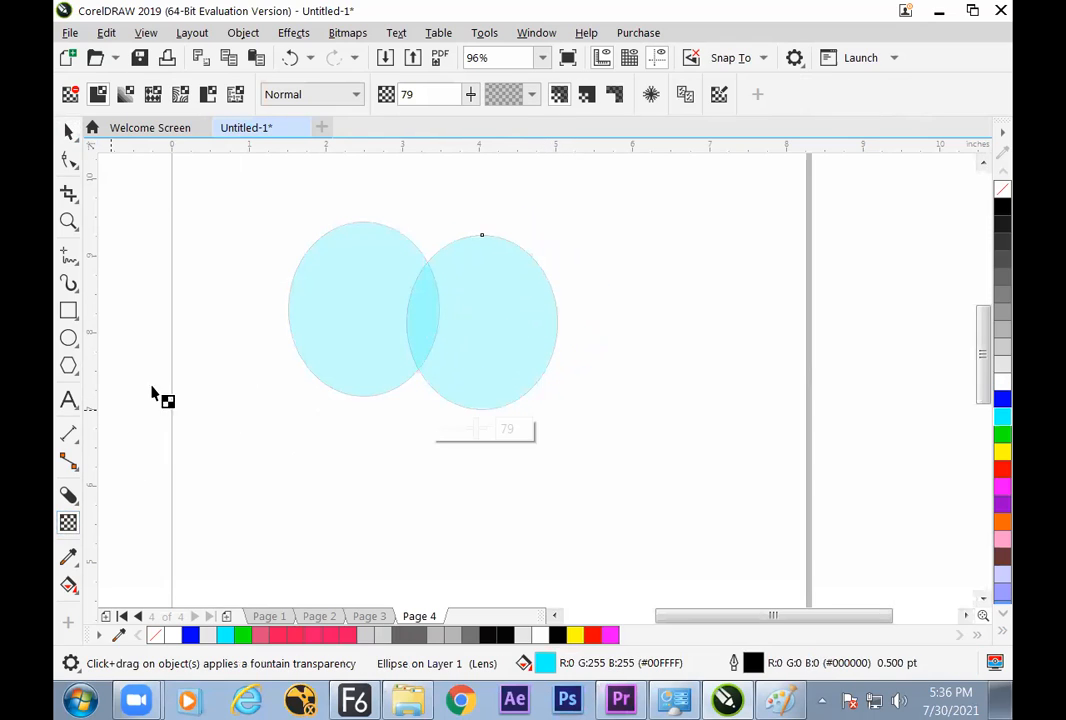
left_click(125, 94)
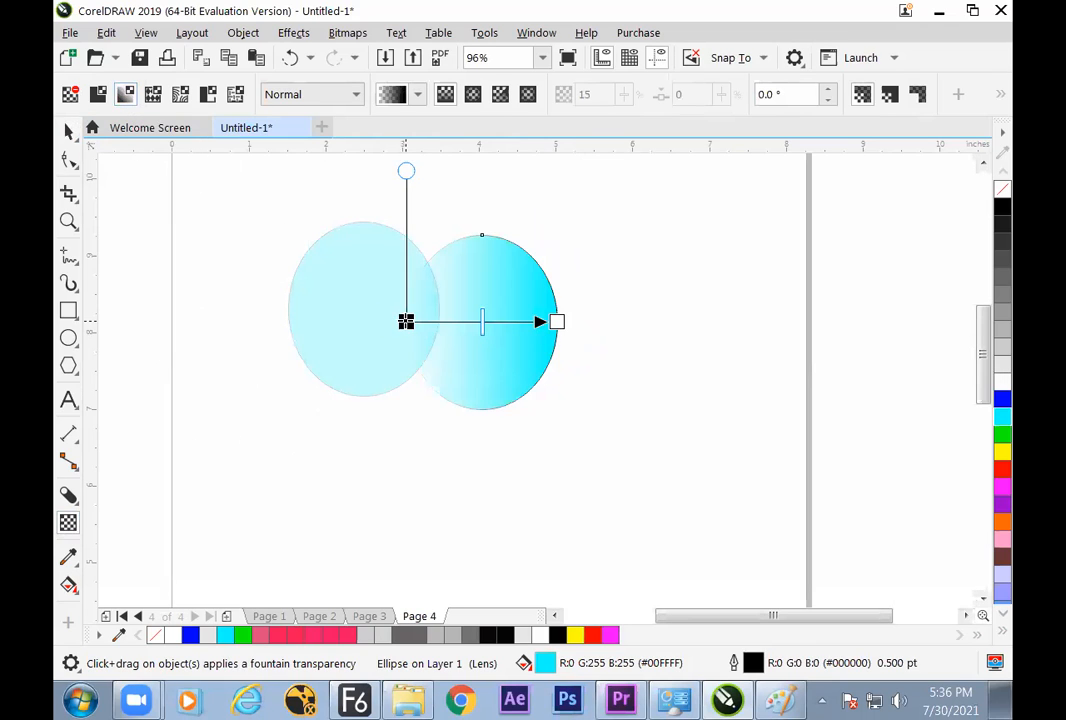
left_click_drag(406, 321, 422, 321)
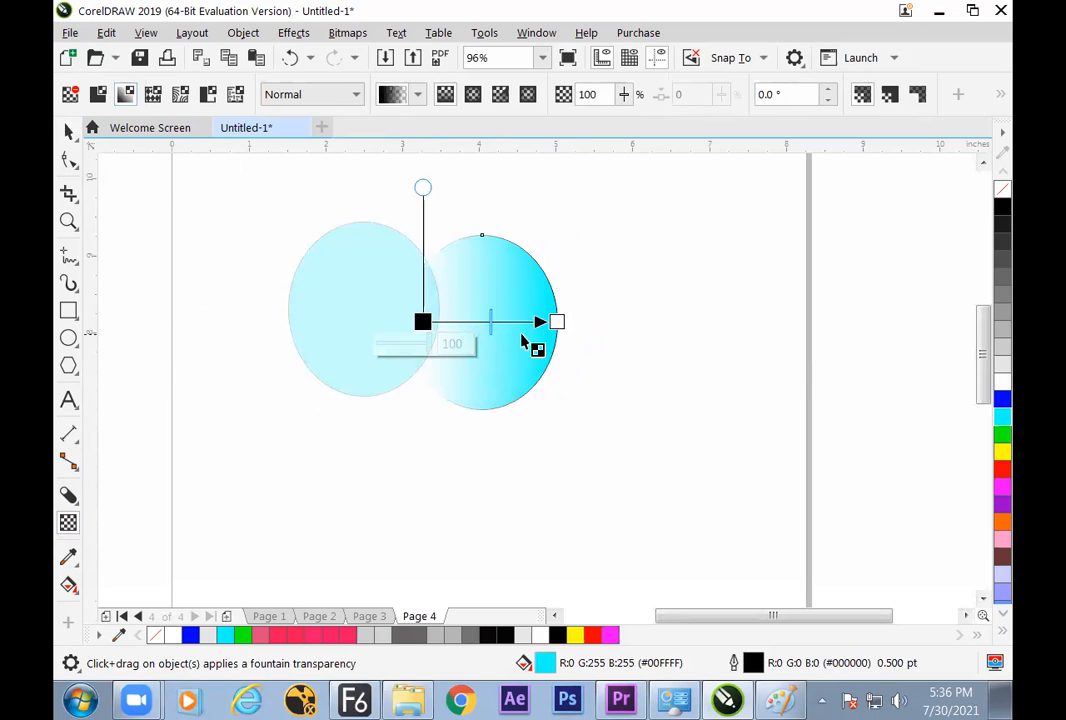
left_click_drag(556, 321, 543, 289)
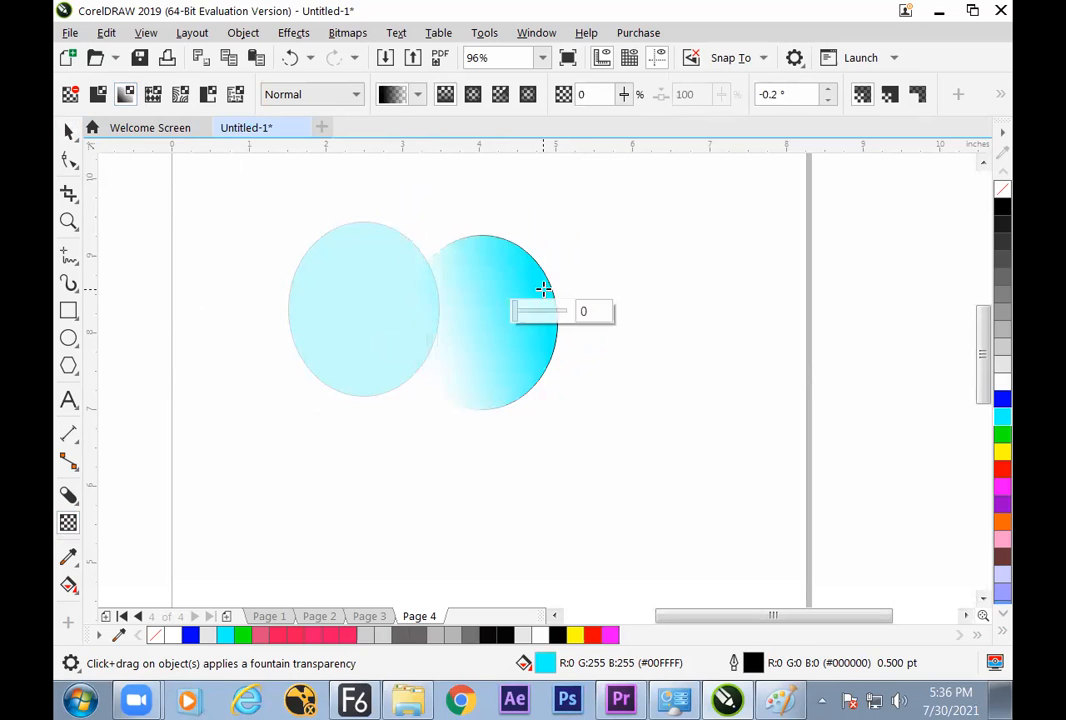
mouse_move(422, 321)
left_mouse_down()
mouse_move(453, 331)
mouse_move(435, 336)
left_mouse_up()
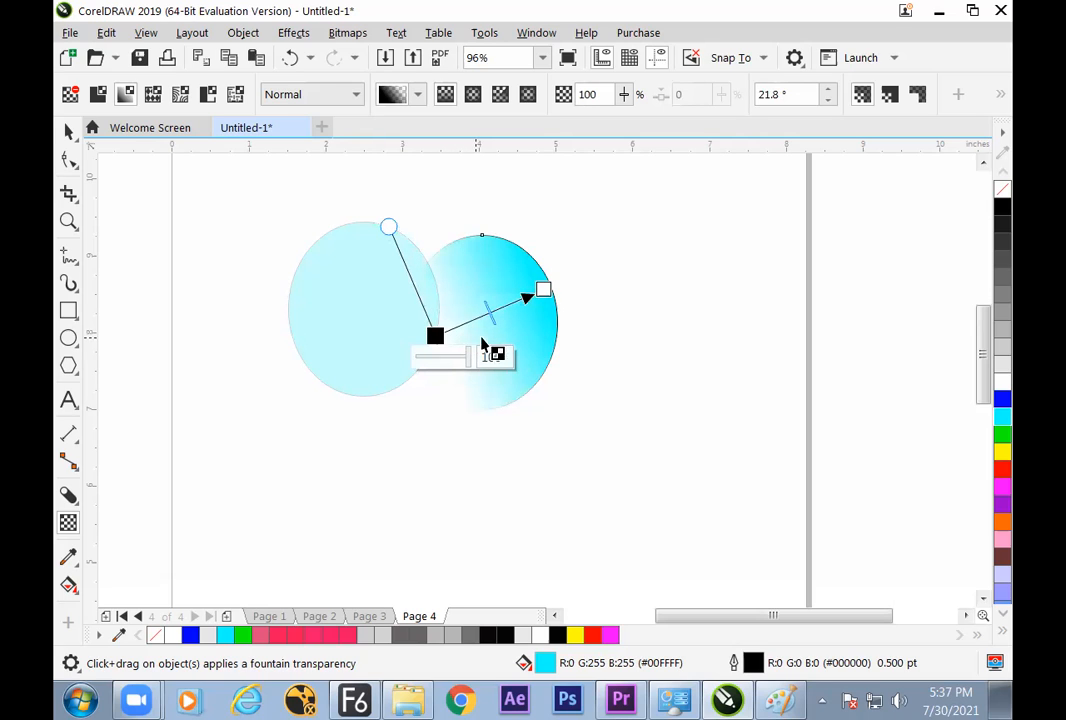
- Try reversing the right ellipse's fade so it disappears toward the upper right, and skew the fade to nearly vertical
left_click_drag(508, 315, 535, 287)
left_click_drag(468, 337, 559, 359)
left_click_drag(535, 287, 430, 352)
left_click_drag(559, 357, 514, 301)
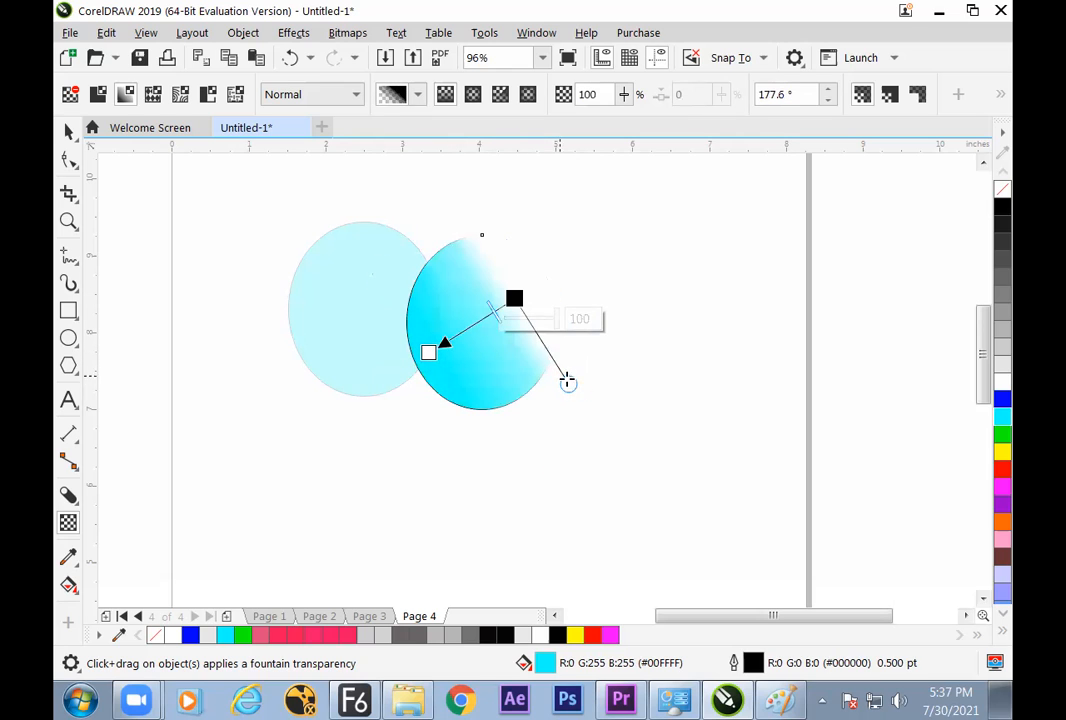
left_click_drag(568, 384, 519, 232)
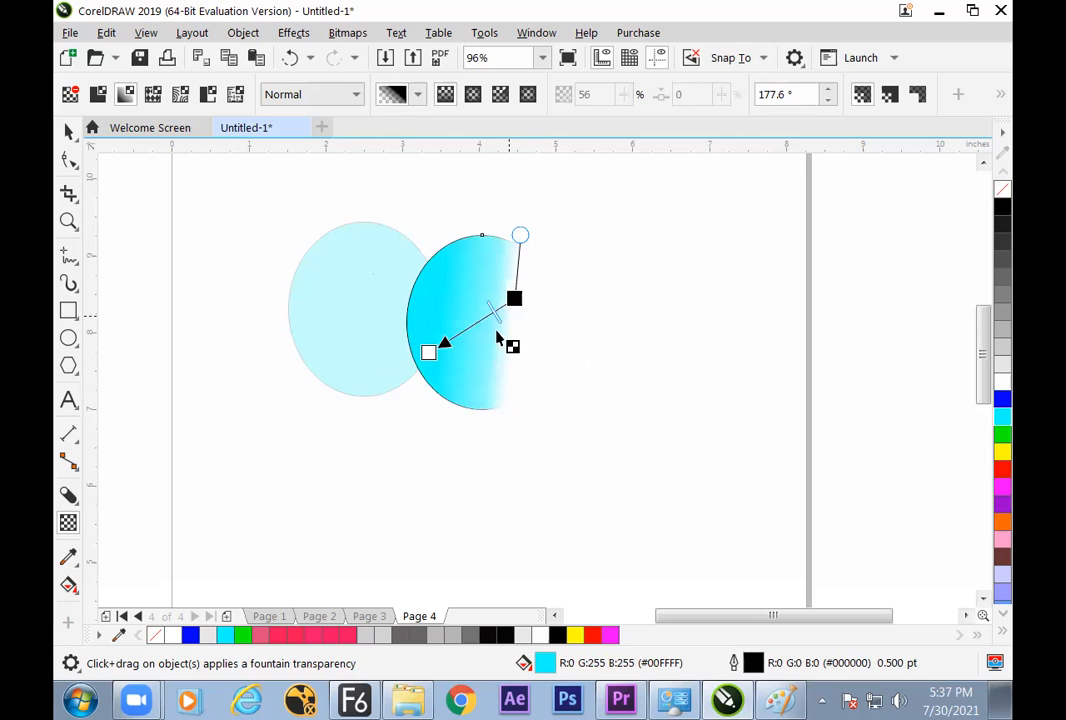
- Re-aim the right ellipse's gradient transparency at about 39.5°, fading out toward its lower left edge
left_click(427, 354)
left_click_drag(424, 357, 428, 316)
left_click_drag(514, 298, 434, 389)
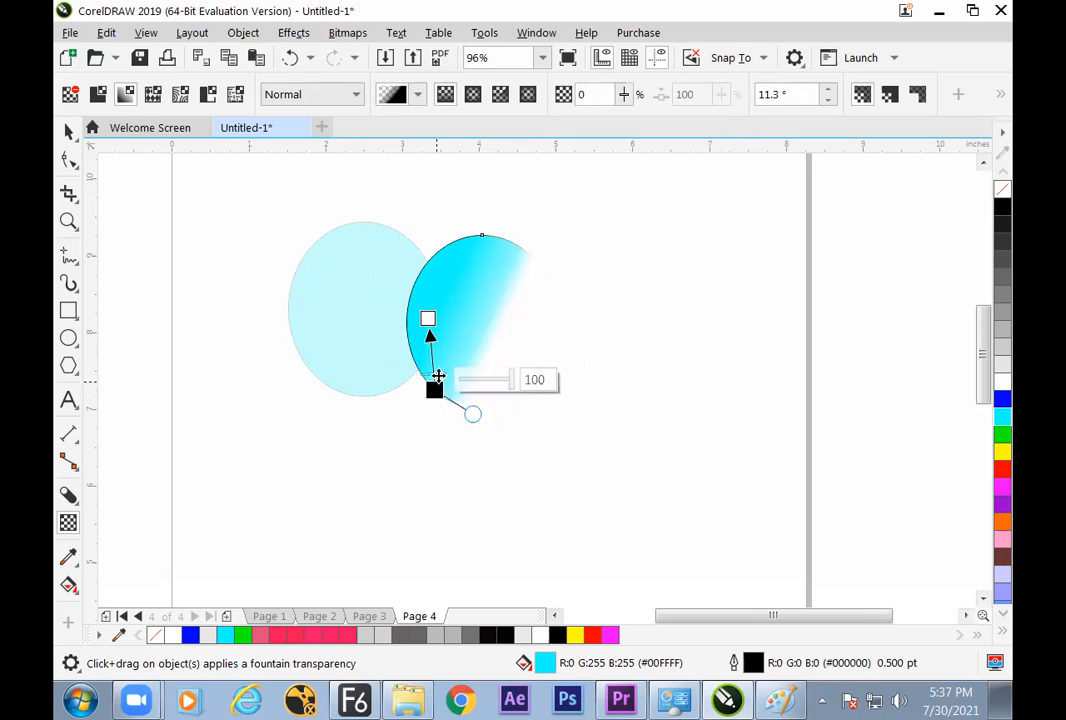
left_click_drag(428, 318, 521, 283)
left_click_drag(436, 390, 445, 364)
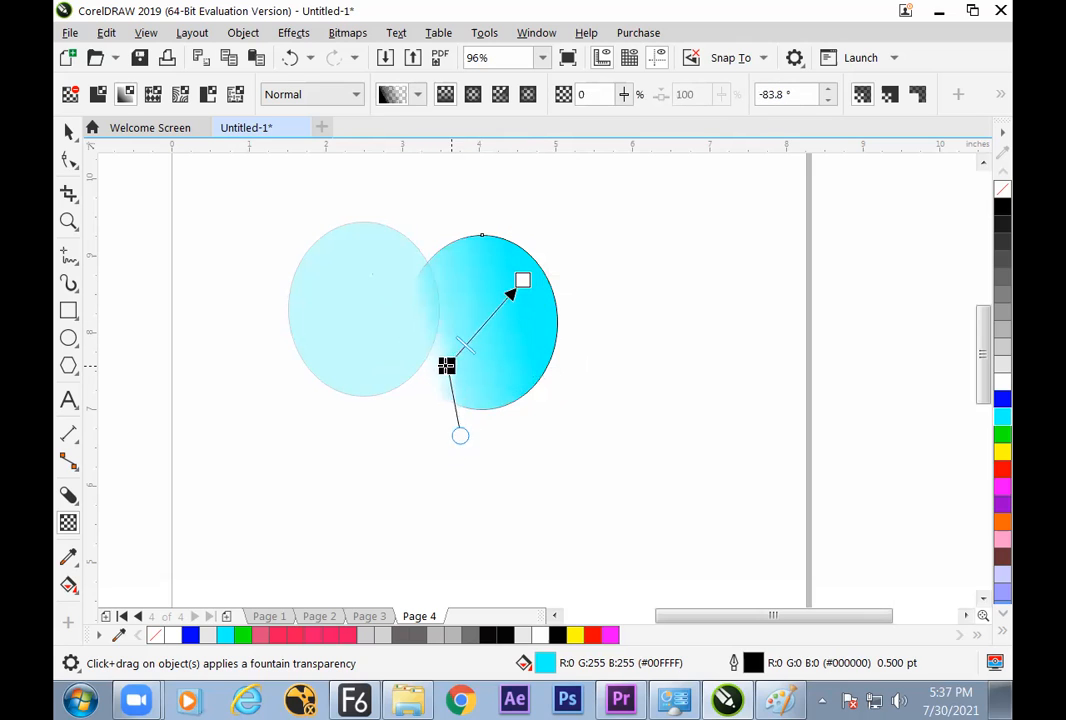
left_click_drag(457, 434, 500, 407)
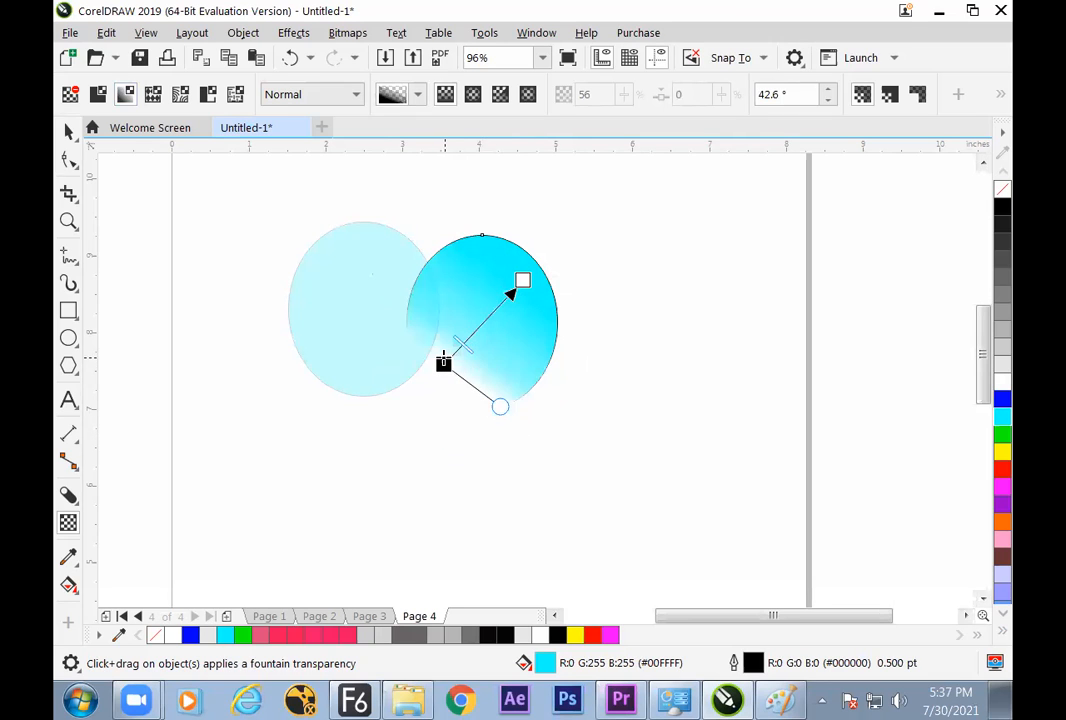
left_click_drag(443, 364, 436, 362)
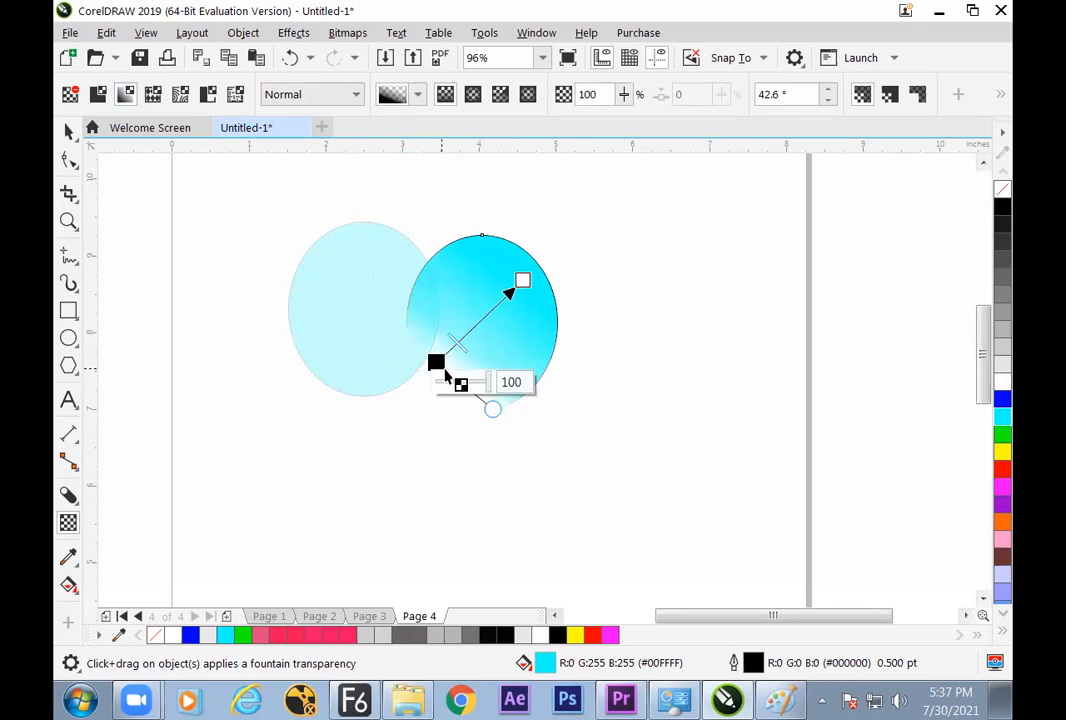
- Shift the transparency midpoint on the right ellipse to about the centre of the gradient line
left_click_drag(458, 346, 475, 327)
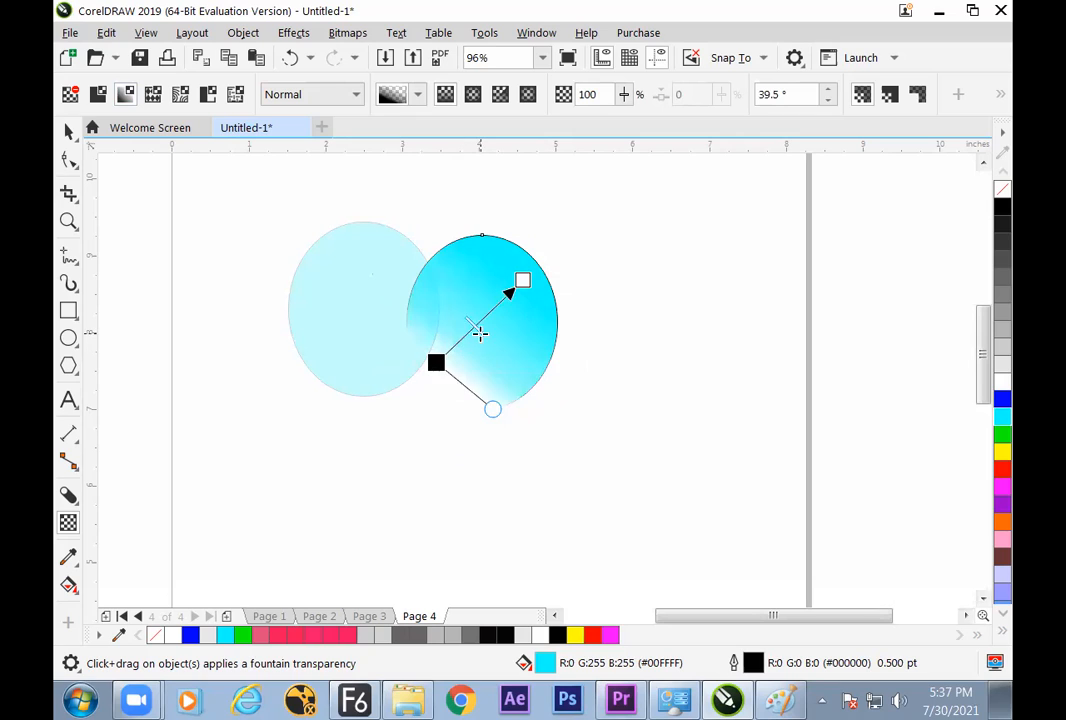
mouse_move(490, 400)
left_mouse_down()
mouse_move(460, 400)
mouse_move(493, 393)
left_mouse_up()
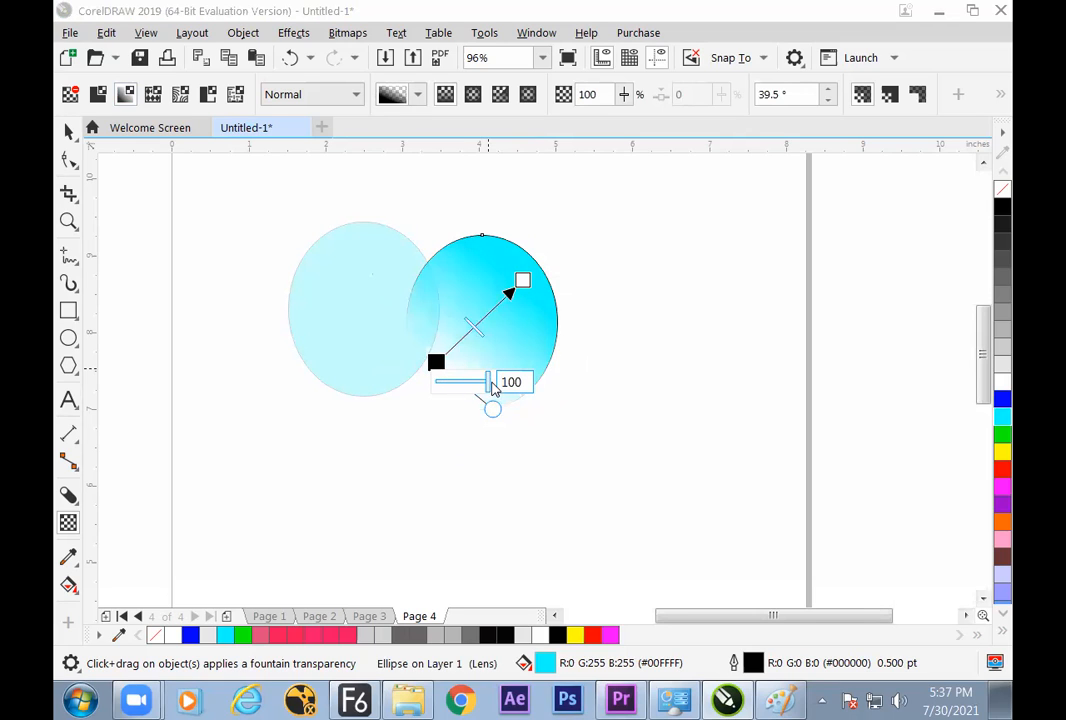
mouse_move(481, 336)
left_mouse_down()
mouse_move(463, 357)
mouse_move(490, 326)
mouse_move(566, 304)
mouse_move(519, 312)
left_mouse_up()
left_click(522, 280)
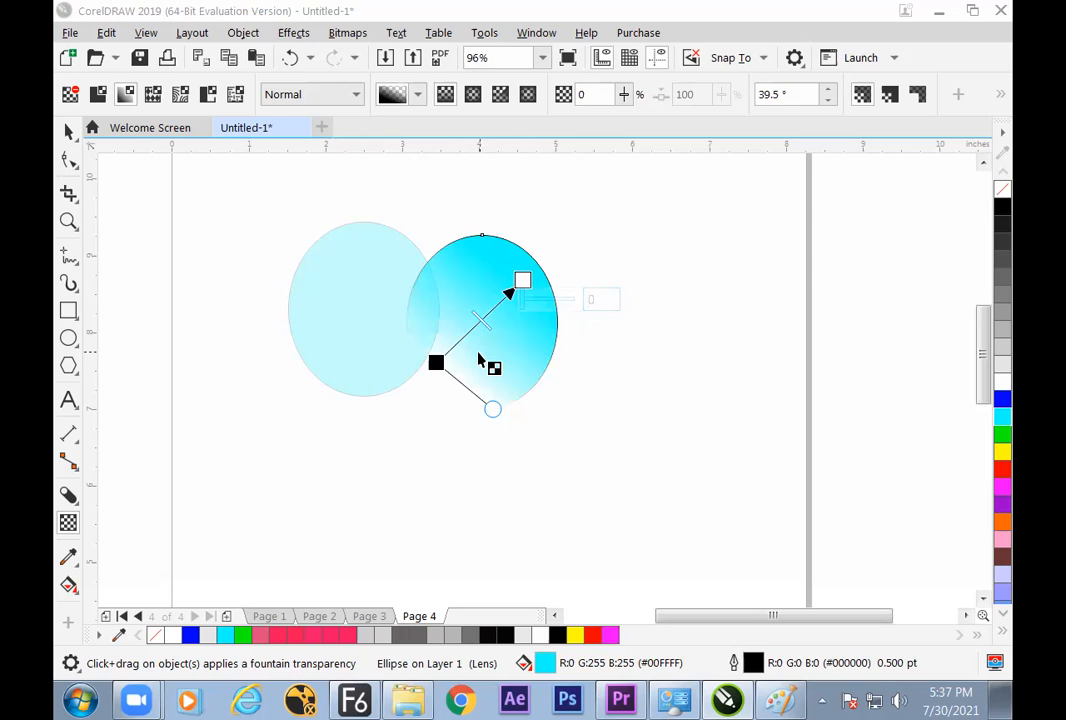
- Pull both ends of the right ellipse's transparency gradient slightly outward, angling it to about 47°
left_click_drag(436, 362, 435, 370)
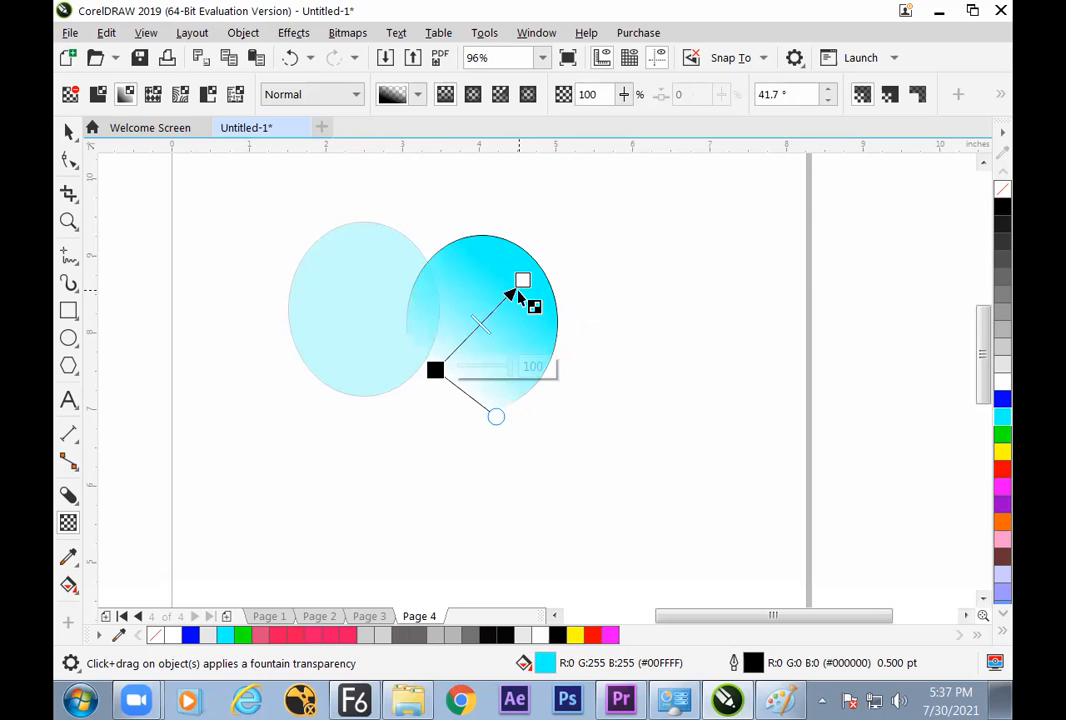
mouse_move(435, 370)
left_mouse_down()
mouse_move(446, 361)
mouse_move(440, 369)
left_mouse_up()
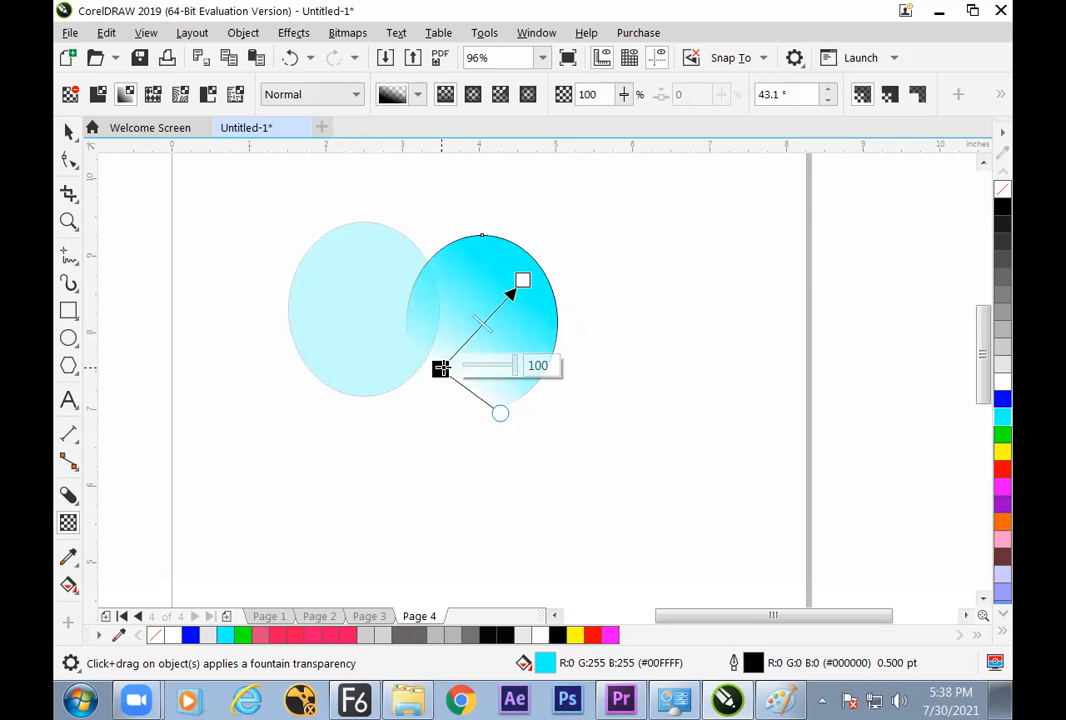
left_click_drag(523, 281, 526, 270)
left_click_drag(442, 370, 436, 382)
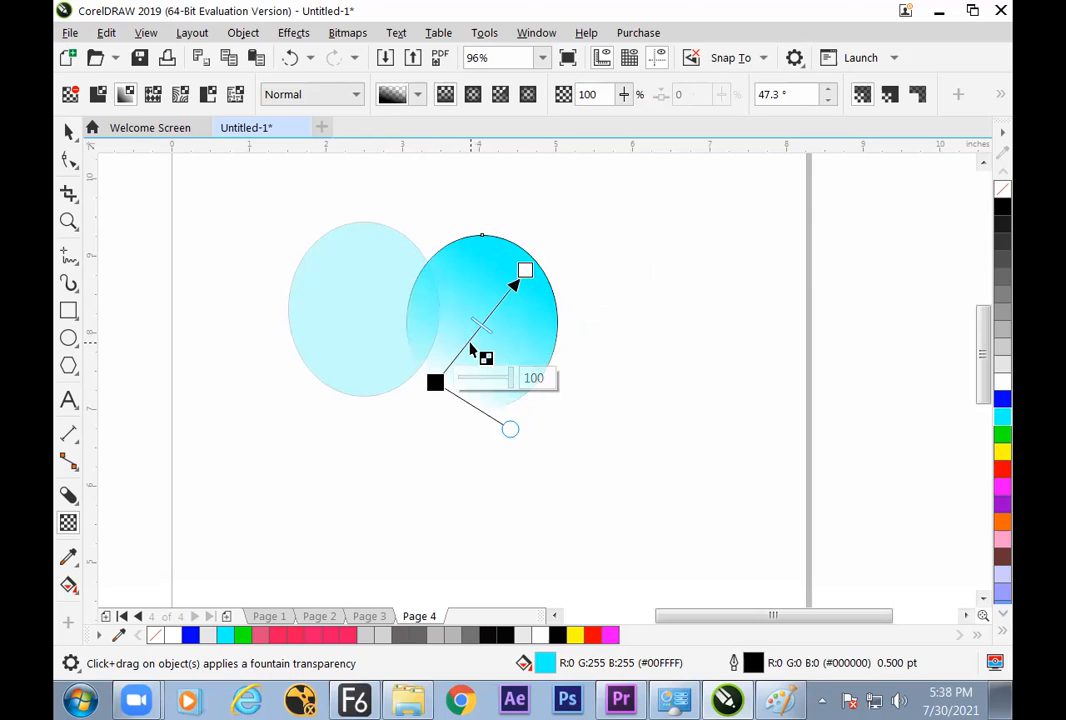
- Add an intermediate transparency node at 36% along the gradient, set it to 51% and move it, and delete the node
double_click(474, 345)
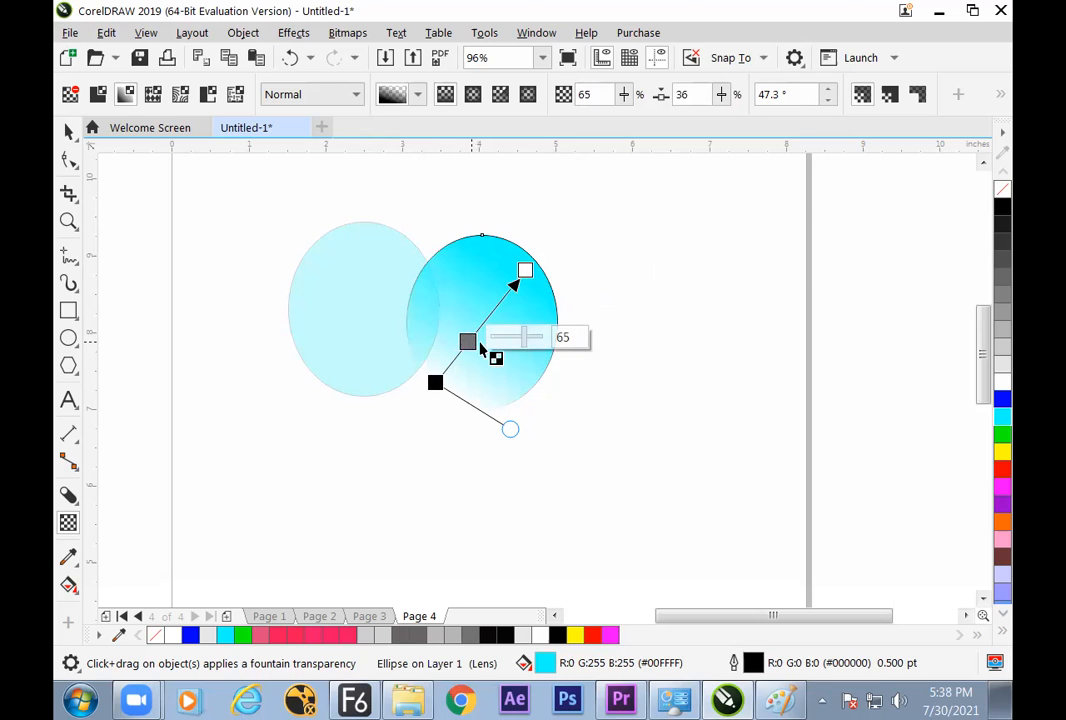
left_click_drag(523, 338, 460, 352)
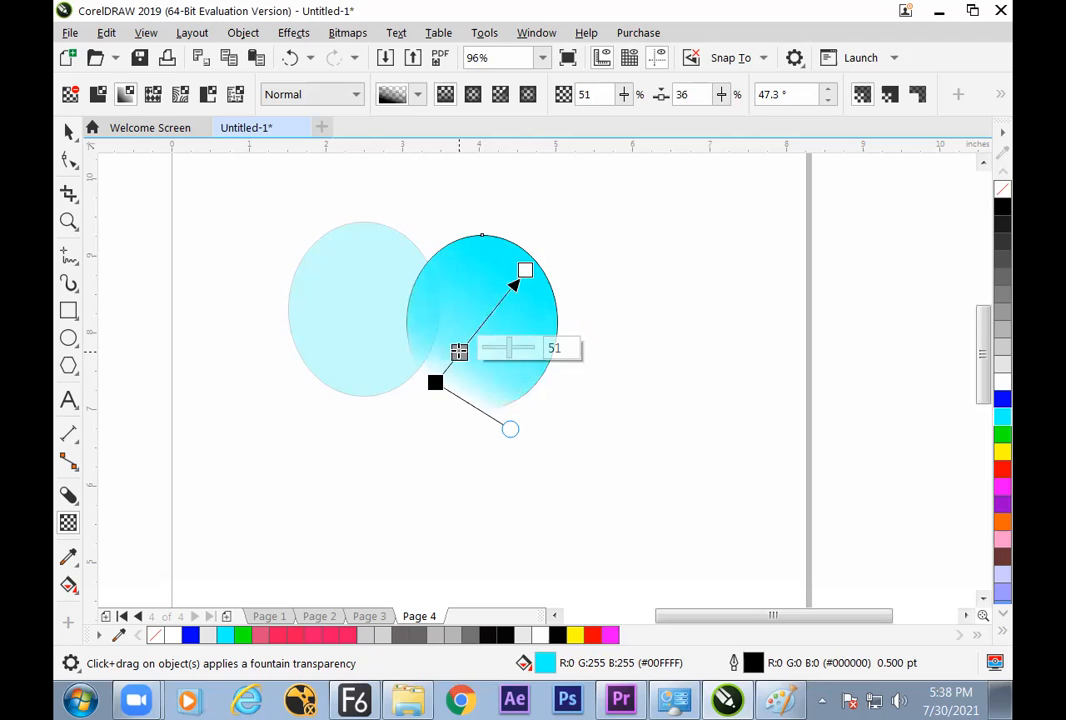
key("Delete")
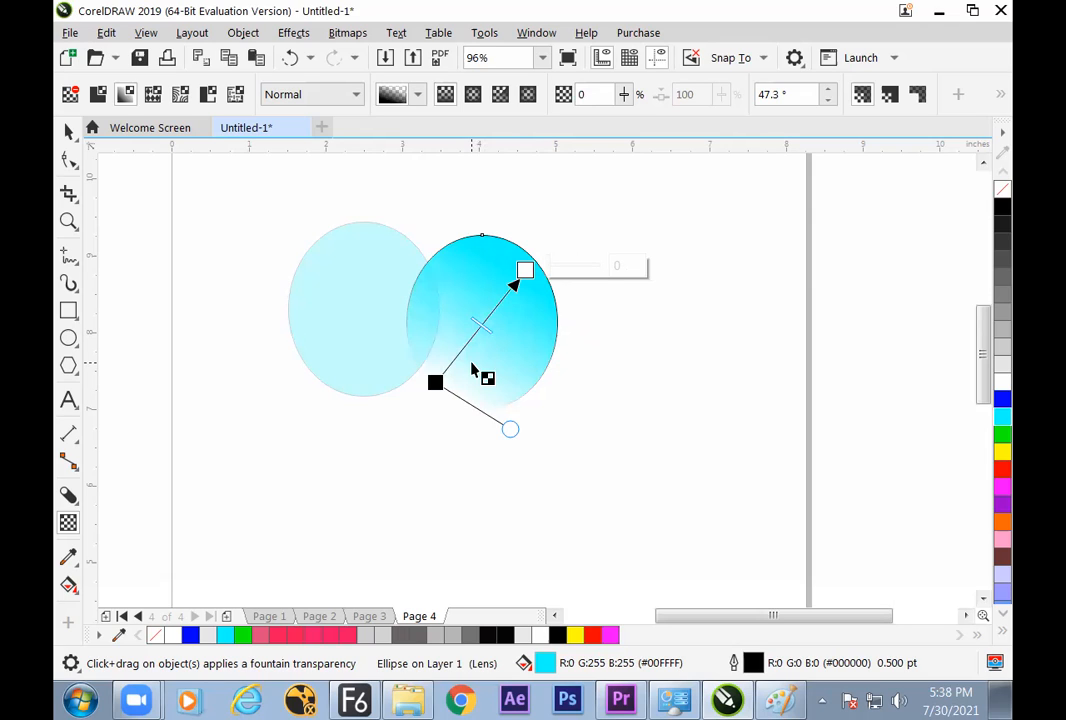
- Move the gradient's transparent end inward to angle the fade at about 49°, leave transparency editing, and select the left ellipse
left_click_drag(435, 382, 446, 377)
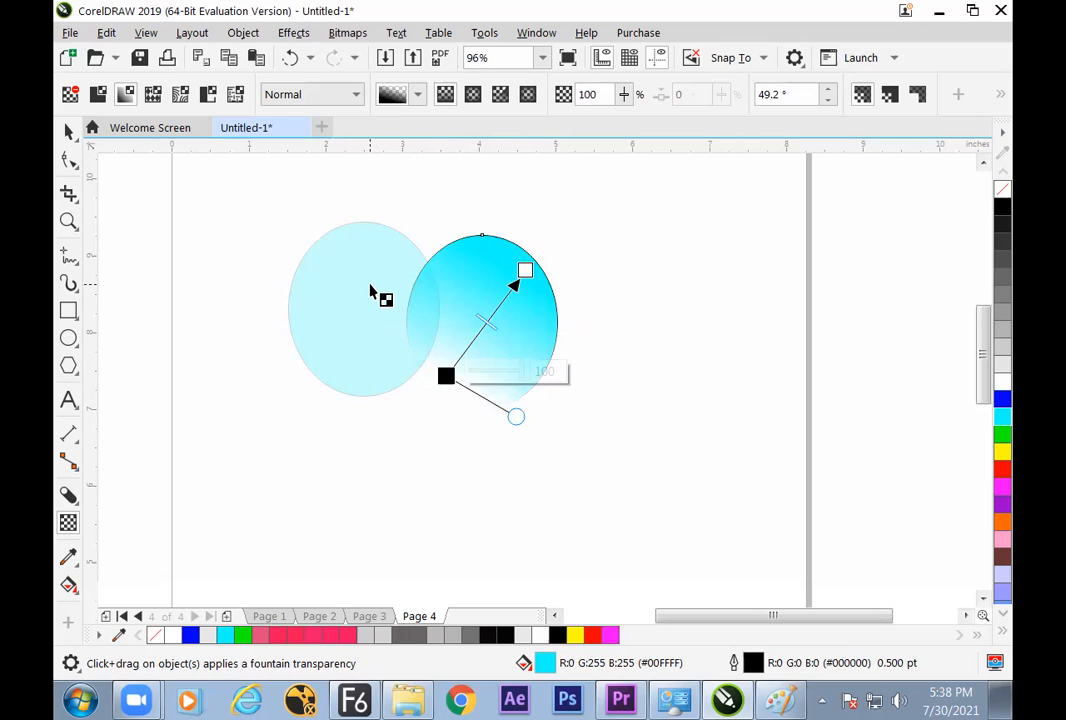
left_click(69, 132)
key("Escape")
left_click(550, 315)
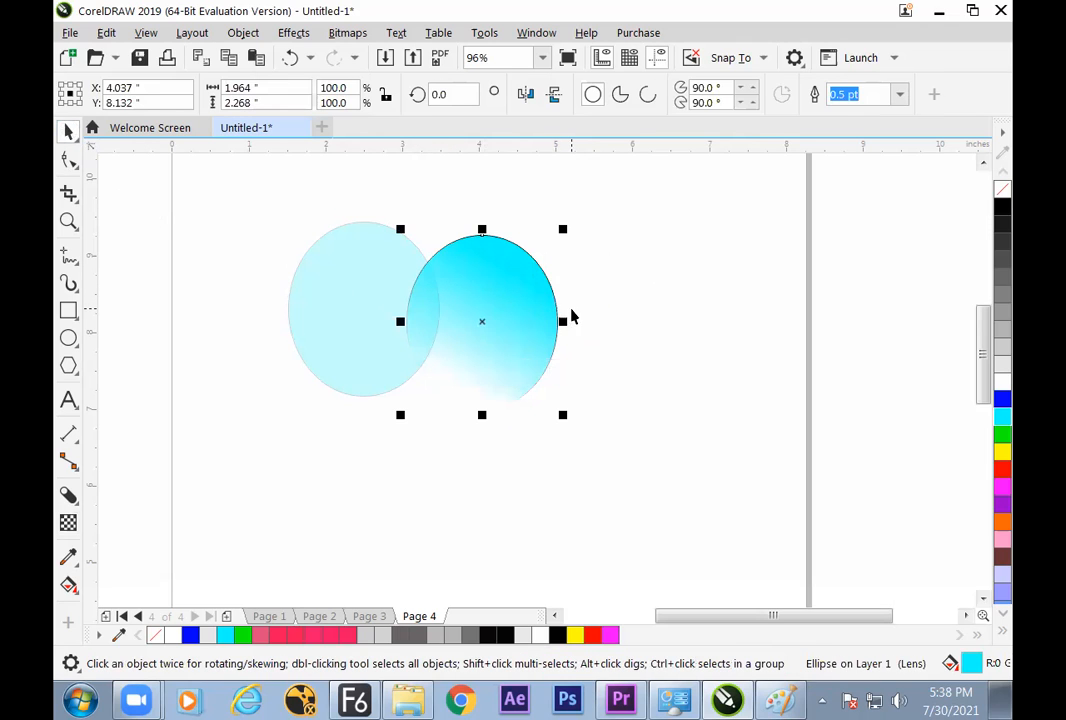
left_click(375, 289)
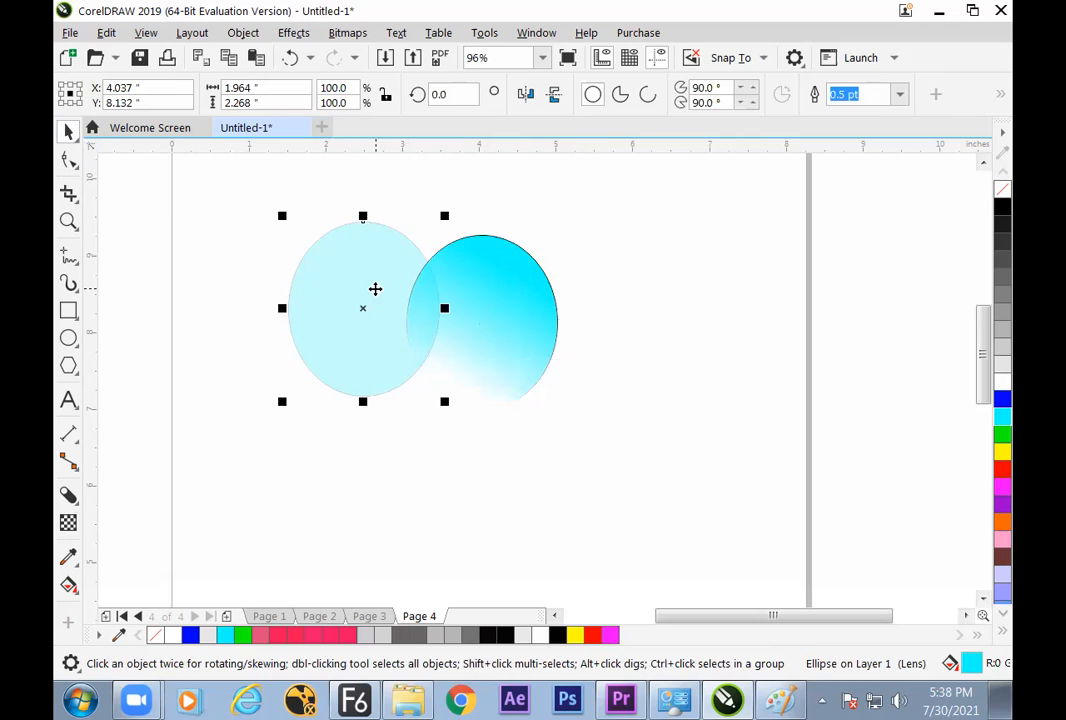
- Place a copy of the uniformly transparent left ellipse on the other side of the gradient ellipse, overlapping its edge, and select the copy
left_click(461, 283)
left_click_drag(491, 291, 594, 284)
left_click(654, 440)
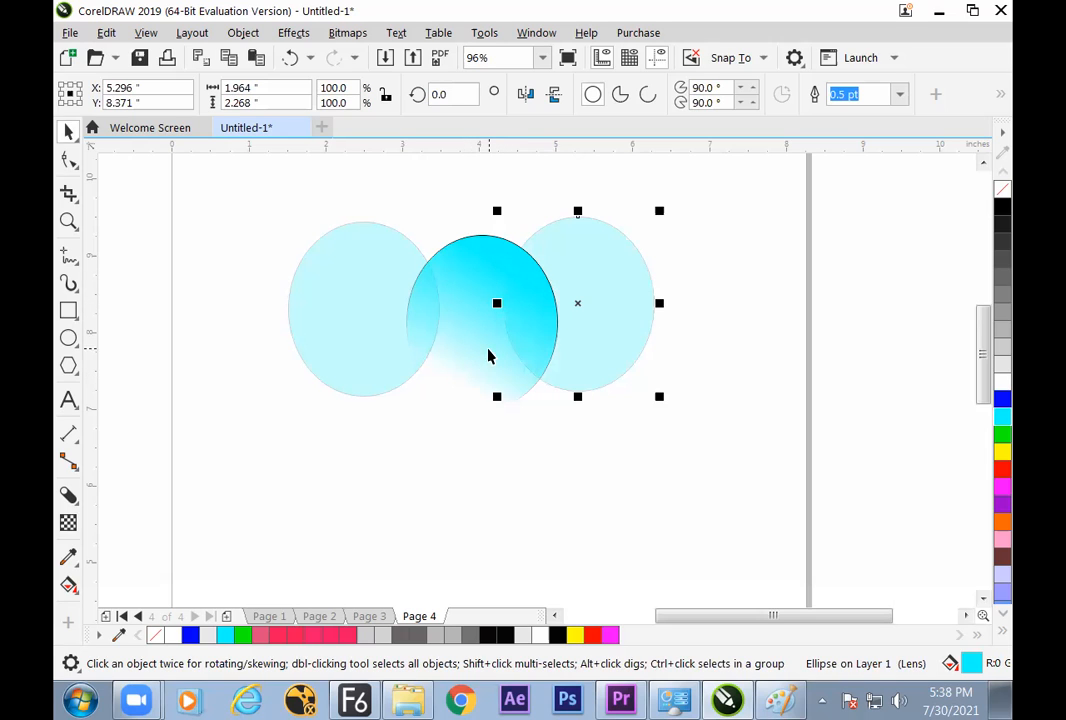
left_click(597, 259)
left_click(559, 452)
left_click(610, 266)
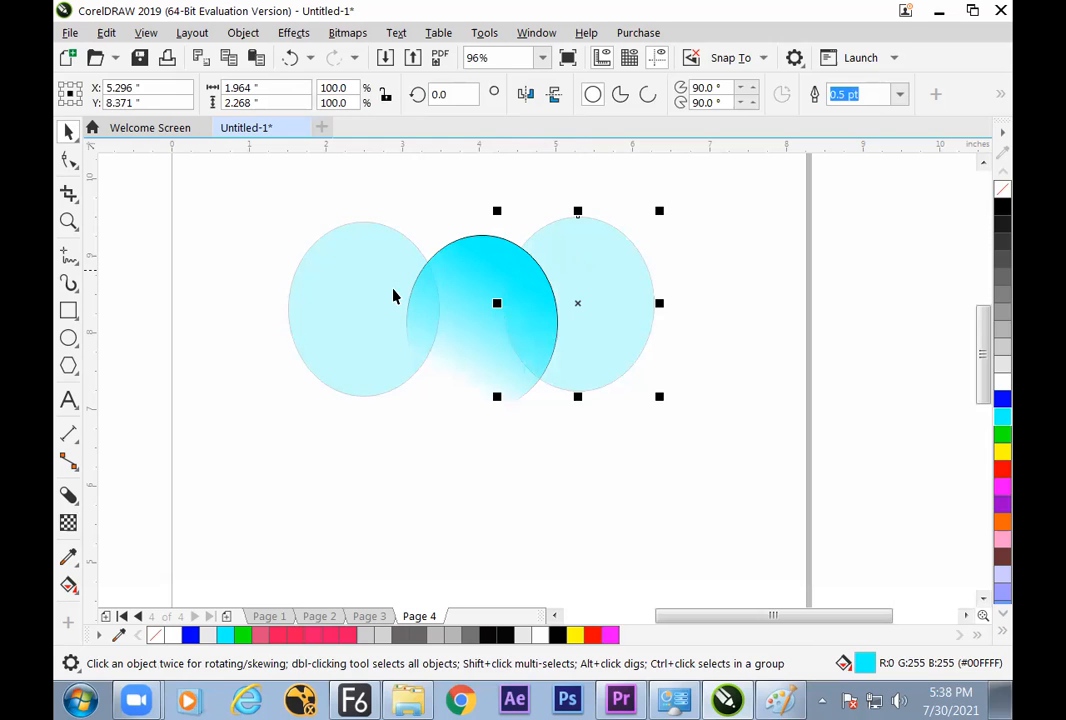
- Apply vector pattern transparency to the copied ellipse and choose the chain-link fence pattern
left_click(68, 522)
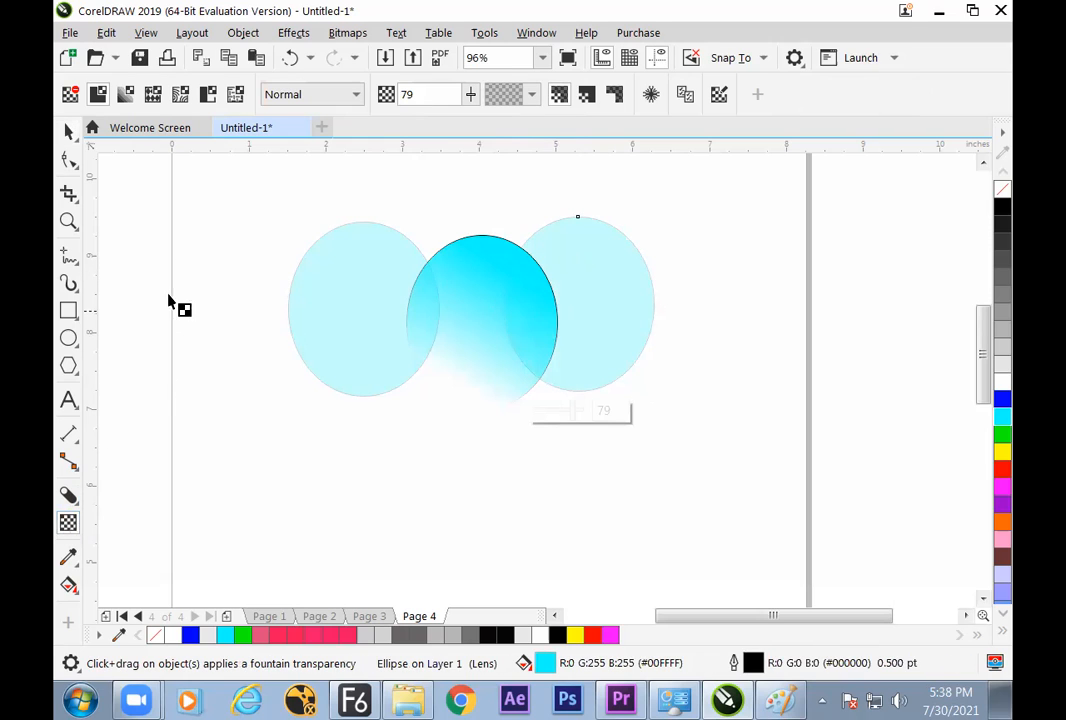
left_click(152, 94)
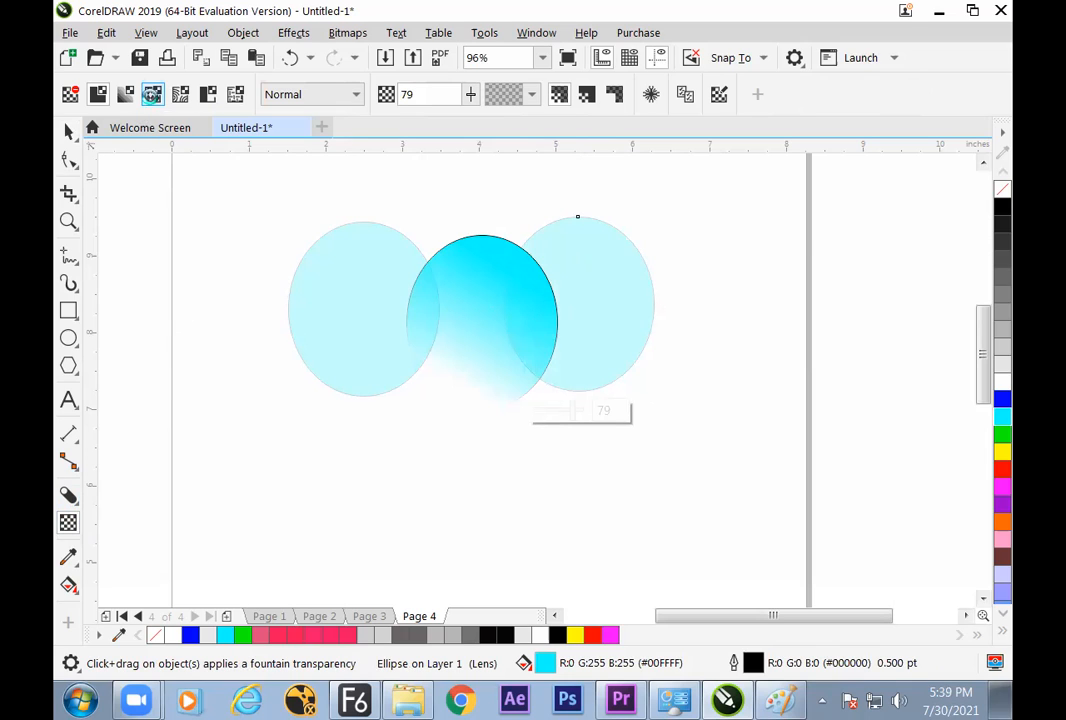
mouse_move(655, 239)
left_mouse_down()
mouse_move(669, 257)
mouse_move(650, 226)
left_mouse_up()
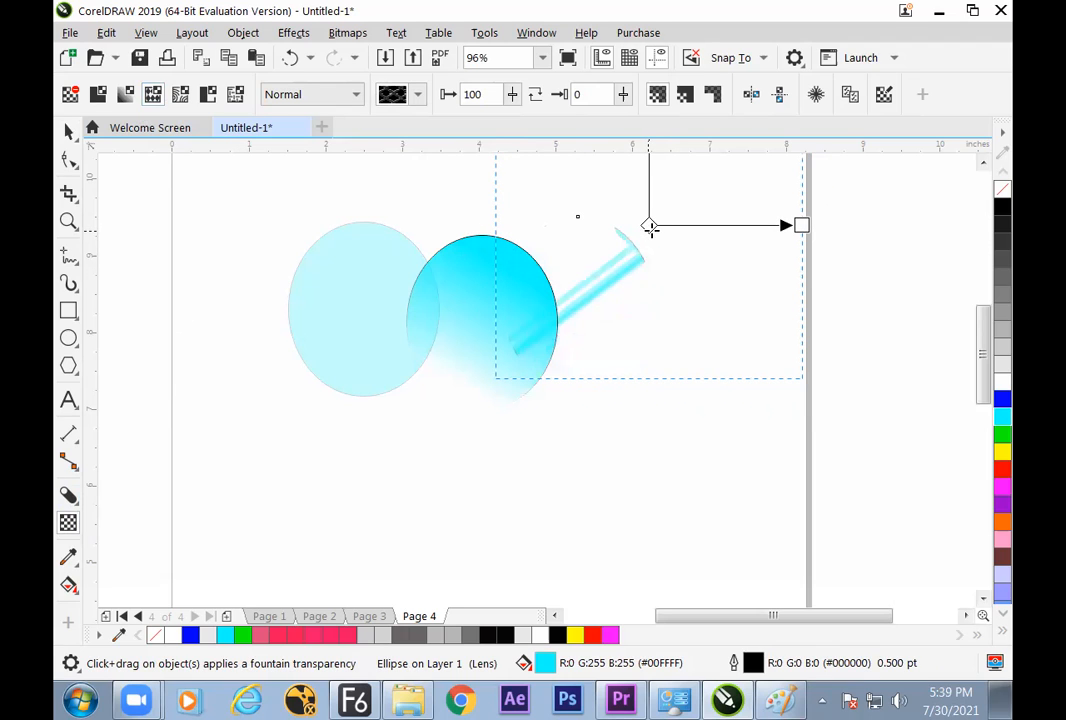
left_click(418, 96)
left_click(538, 220)
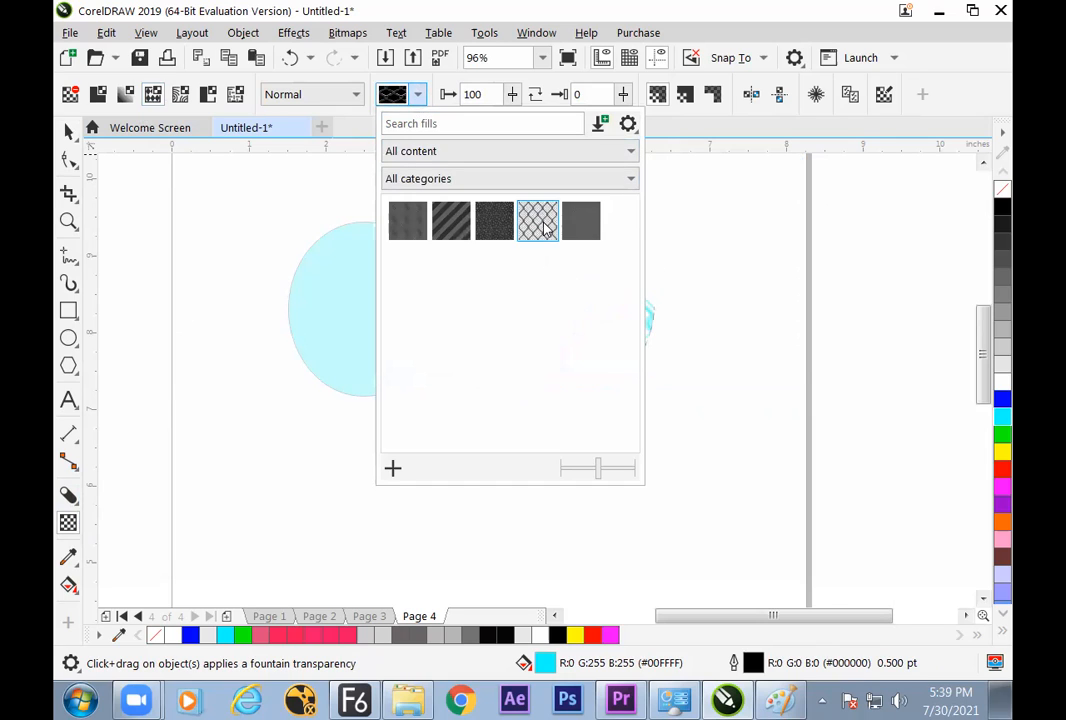
left_click(685, 275)
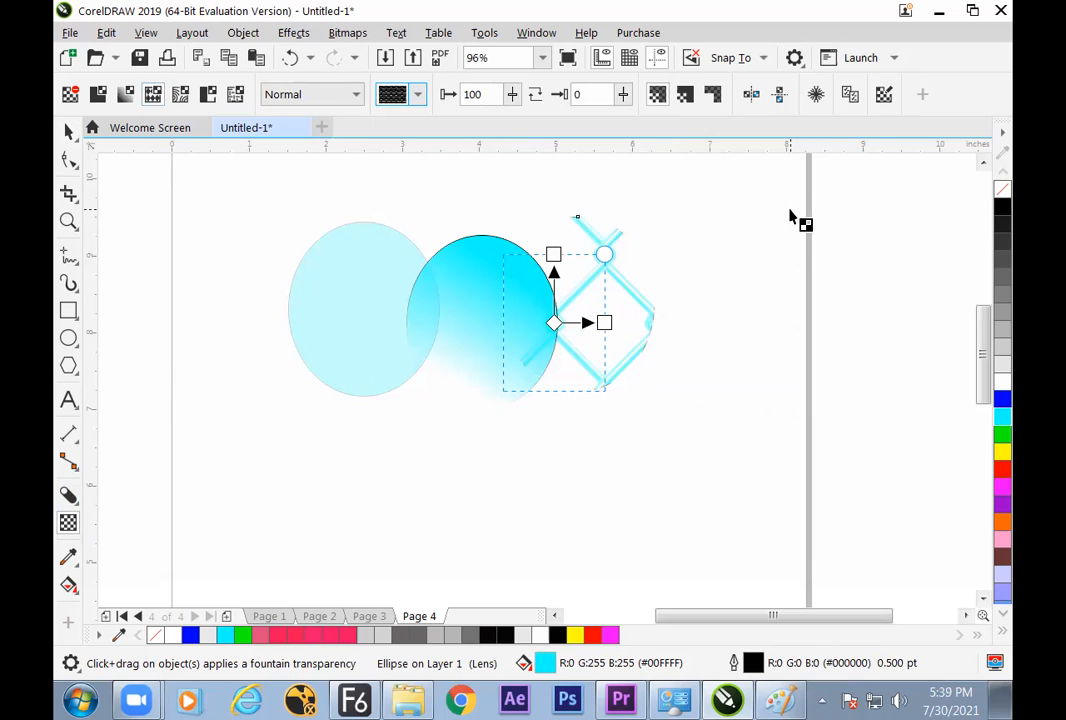
- View the patterned ellipse's transparency properties and available vector patterns, and undo the accidental transparency change
key("alt+Return")
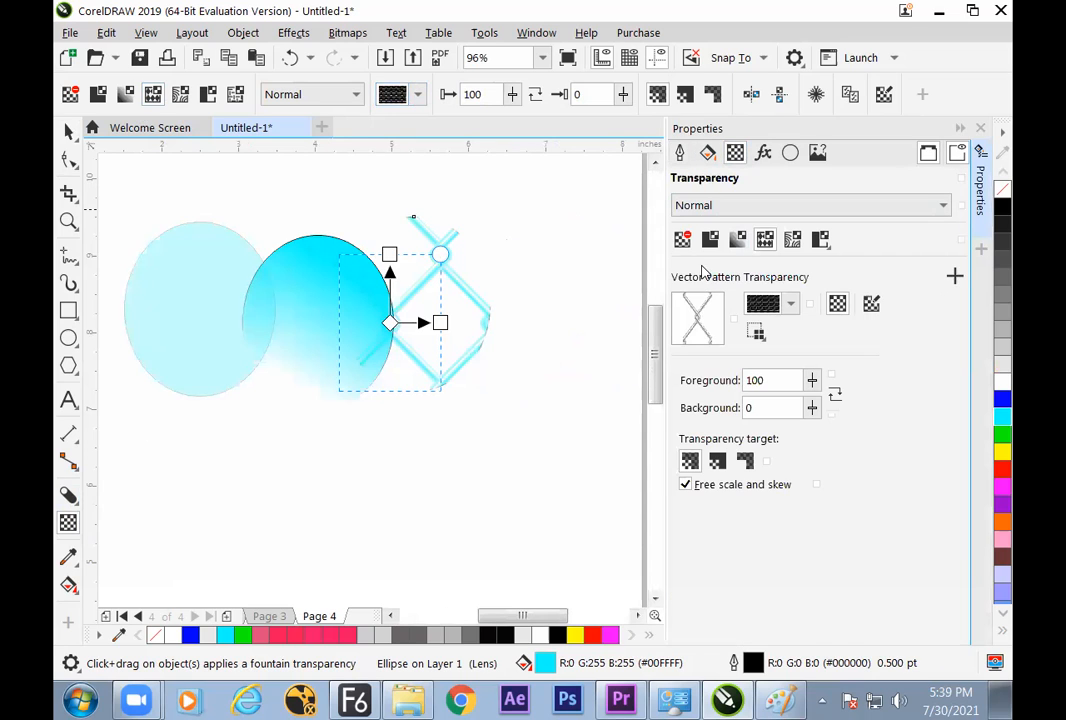
left_click(790, 304)
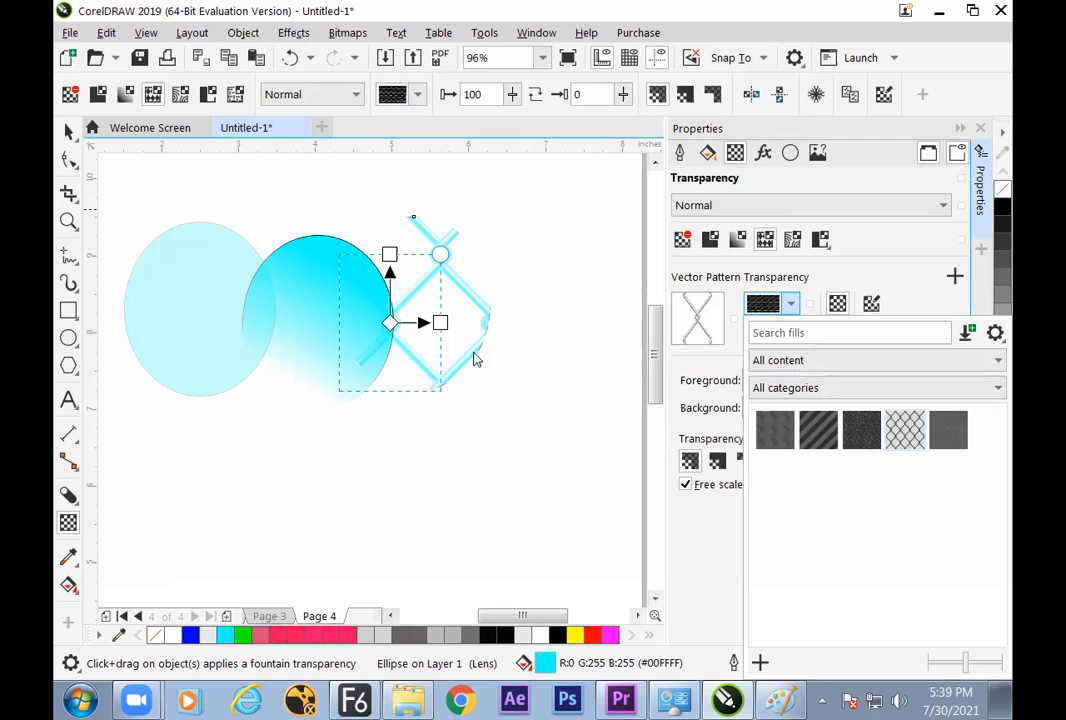
left_click(566, 316)
left_click(209, 307)
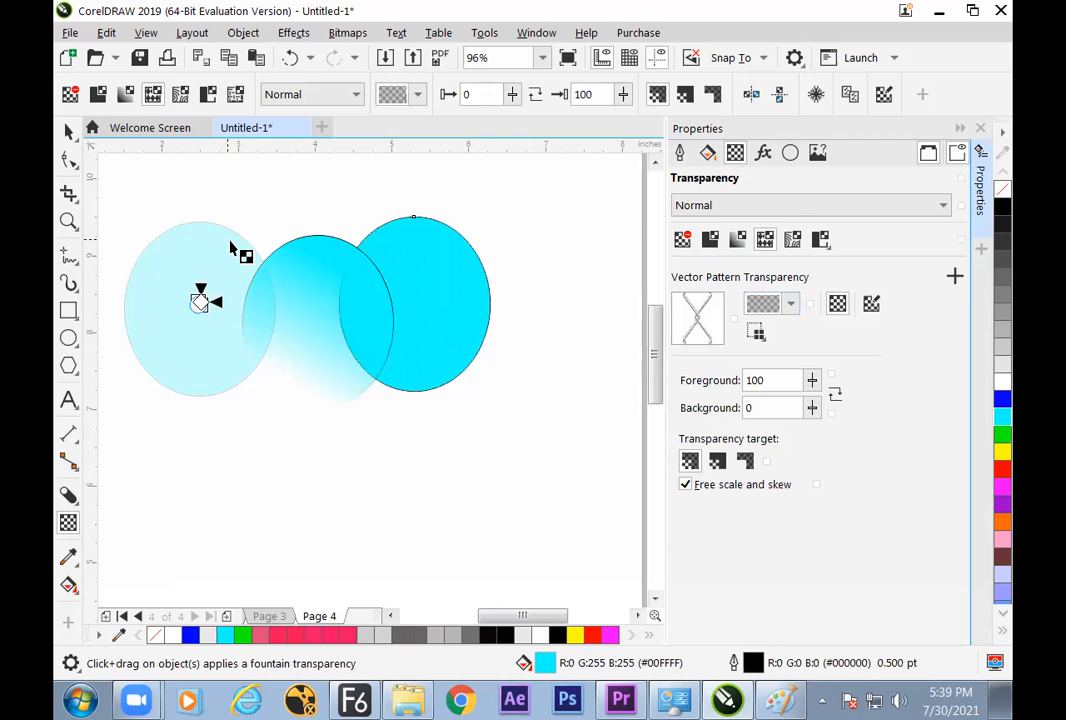
key("ctrl+z")
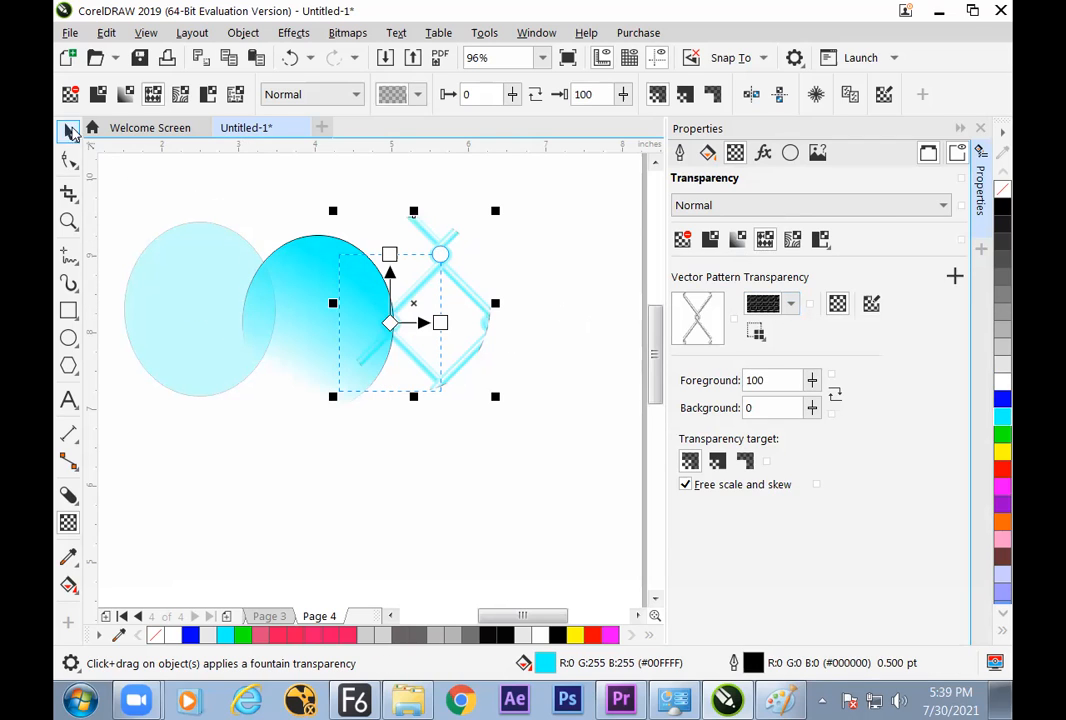
- Select the ellipses in turn to compare their transparency types, deselect them, and close the object properties
left_click(70, 131)
left_click(183, 222)
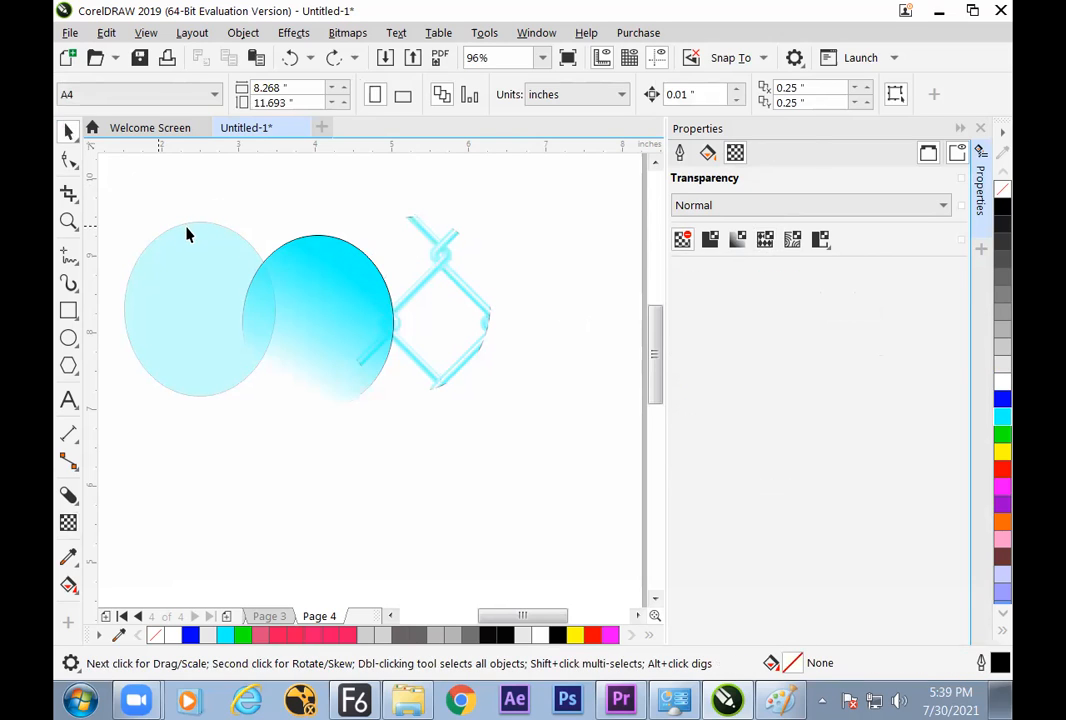
left_click(194, 246)
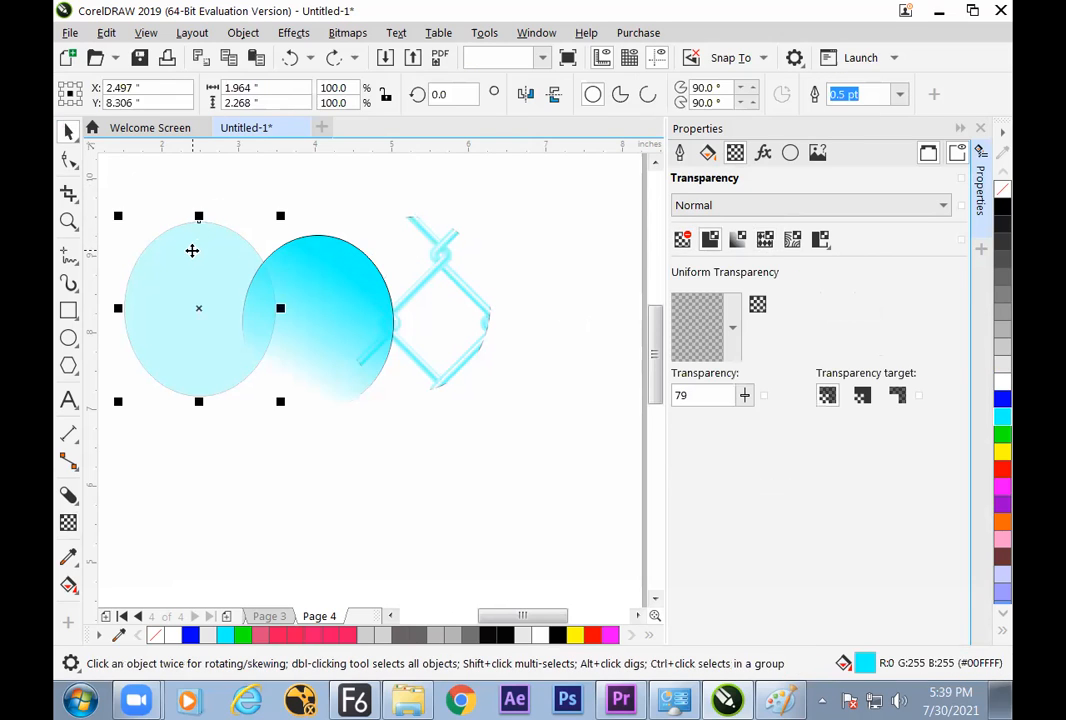
left_click(335, 247)
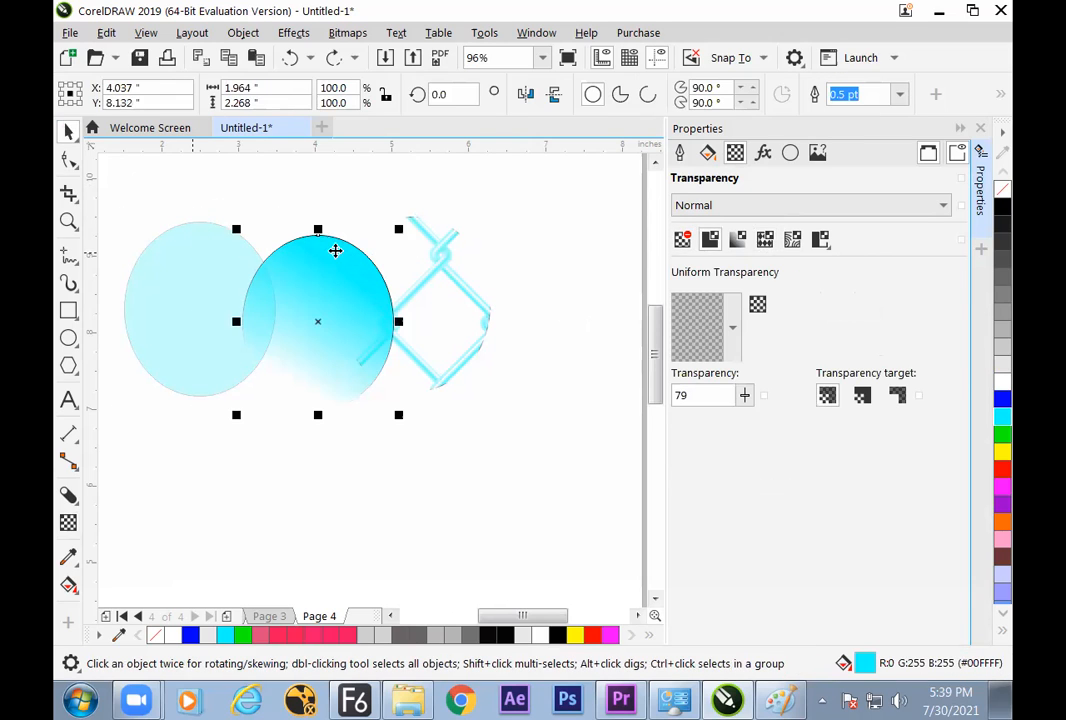
left_click(464, 292)
left_click(536, 239)
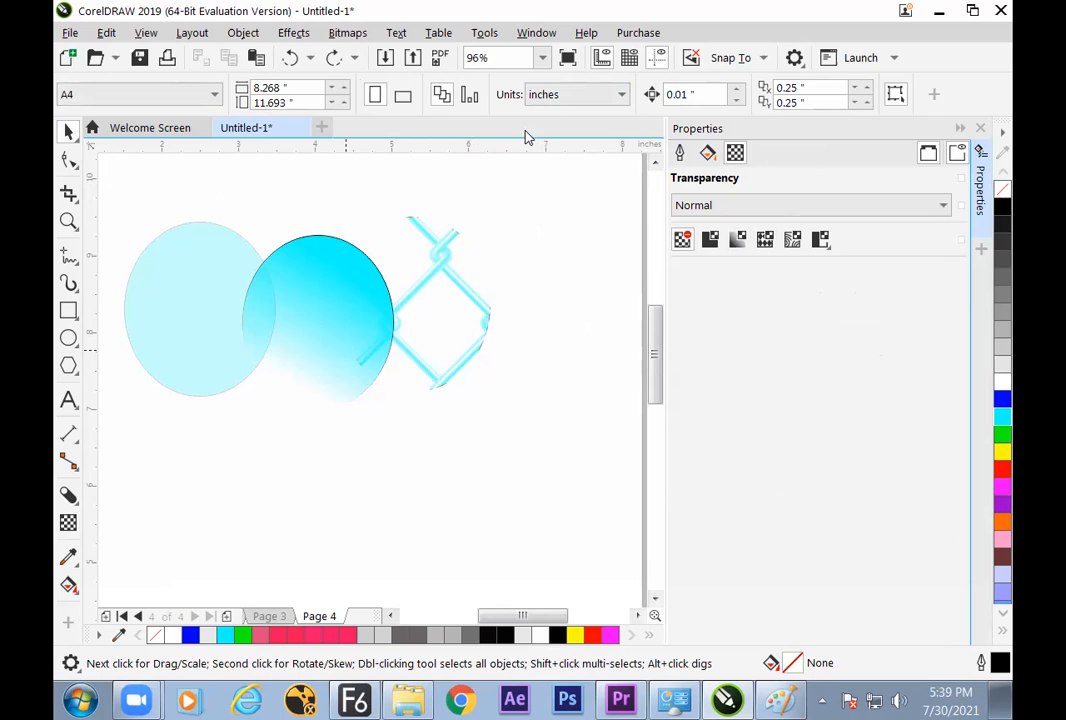
left_click(981, 131)
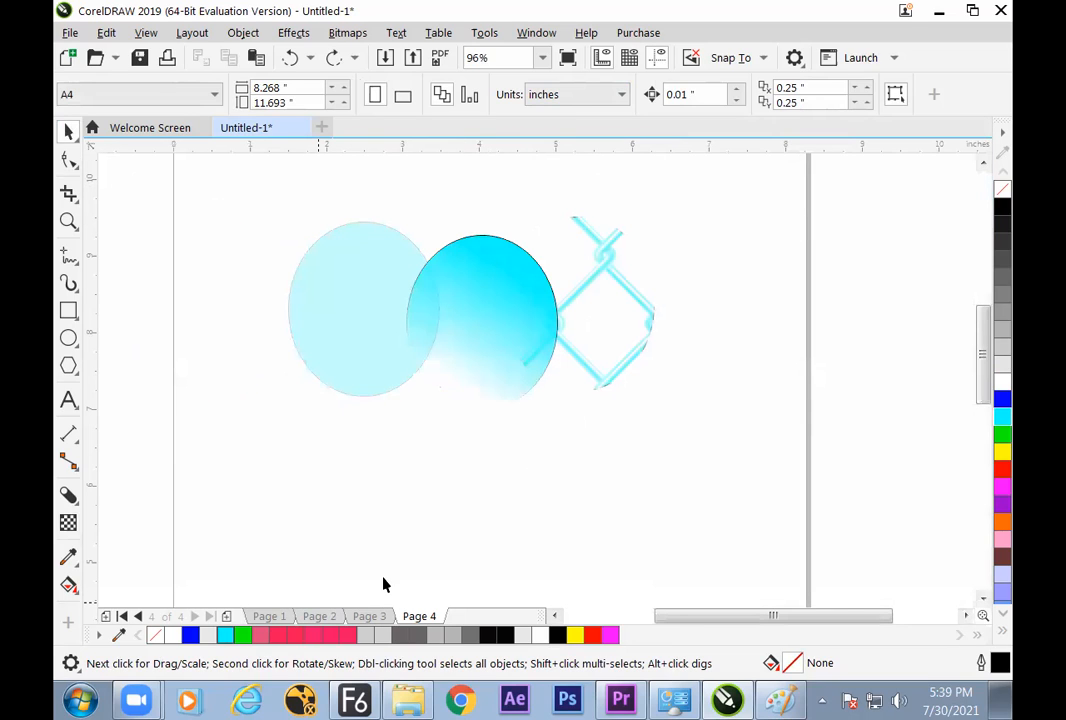
- Add a new page, draw an ellipse about 2.35 by 2.72 inches on it, fill it red, and deselect it
left_click(226, 616)
left_click(69, 338)
left_click_drag(303, 207, 491, 425)
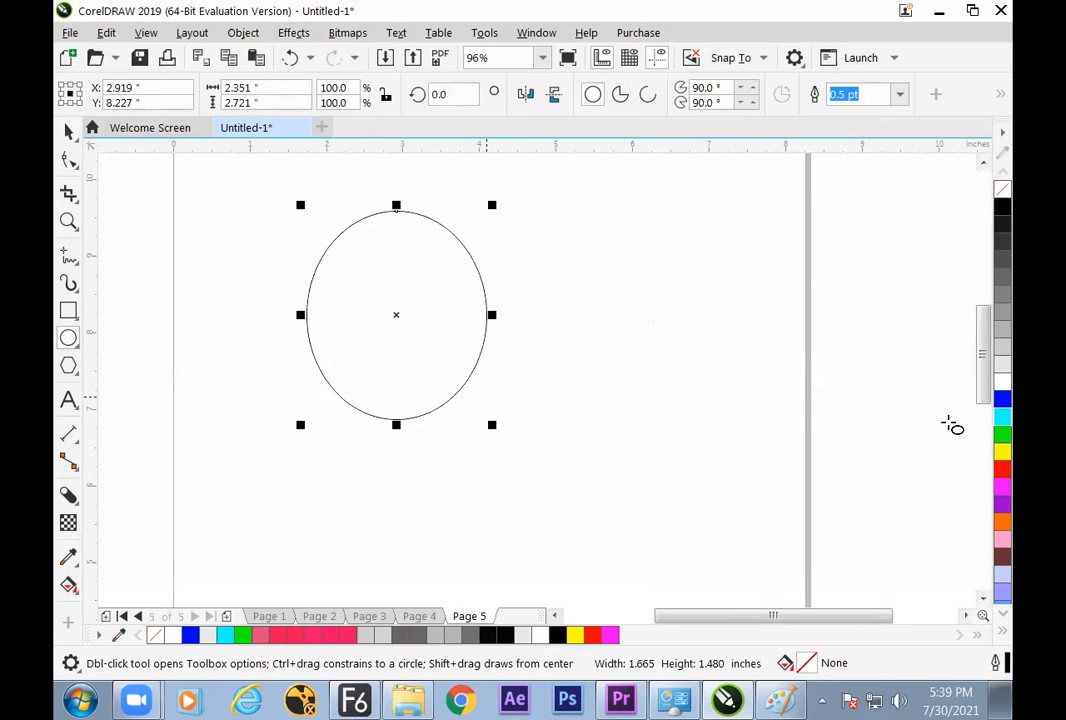
left_click(1002, 478)
left_click(69, 131)
left_click(152, 217)
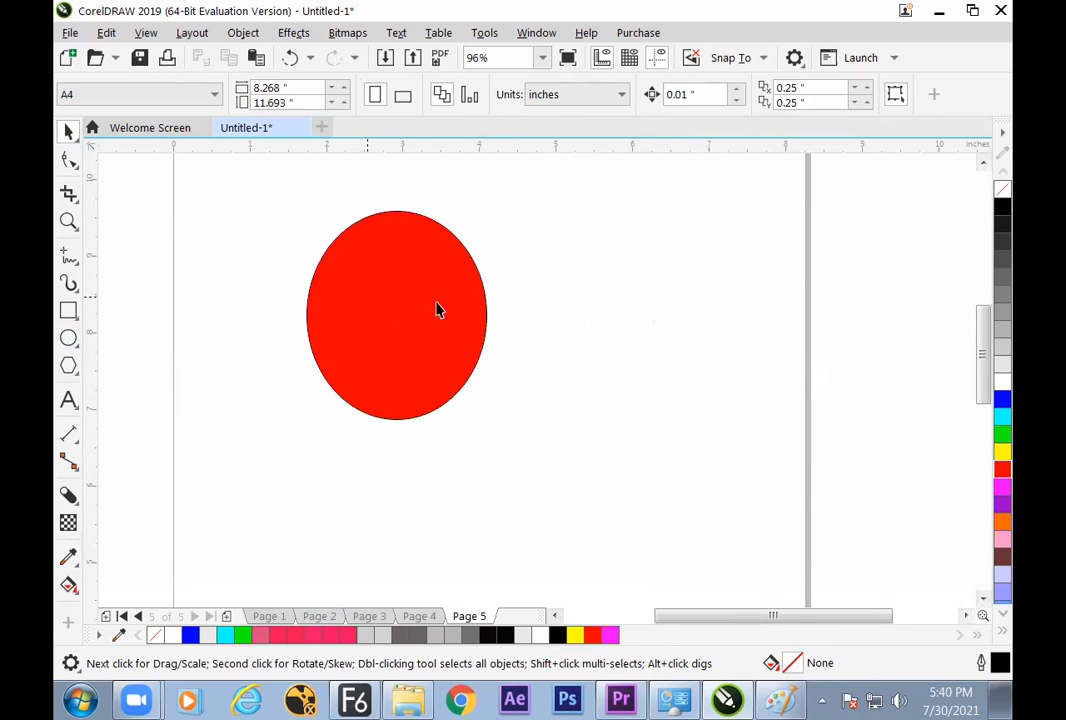
- Place a copy of the red ellipse diagonally below it so the two overlap, and fill the copy cyan
left_click(460, 326)
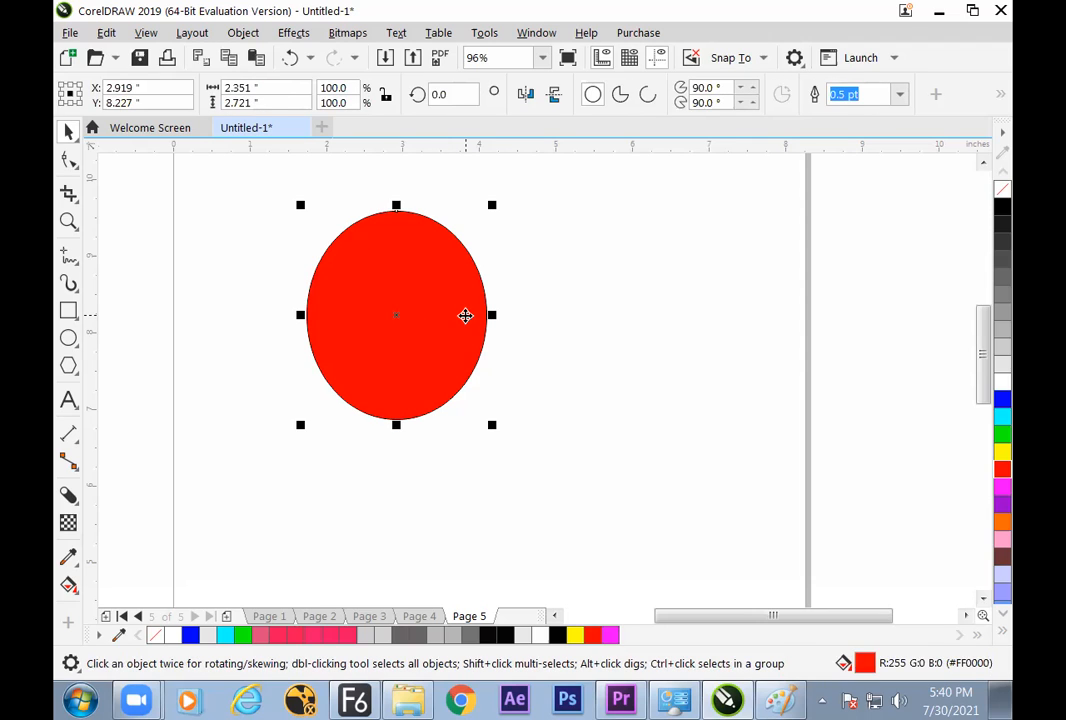
left_click_drag(416, 329, 540, 391)
right_click(498, 376)
left_click(1002, 418)
left_click(719, 324)
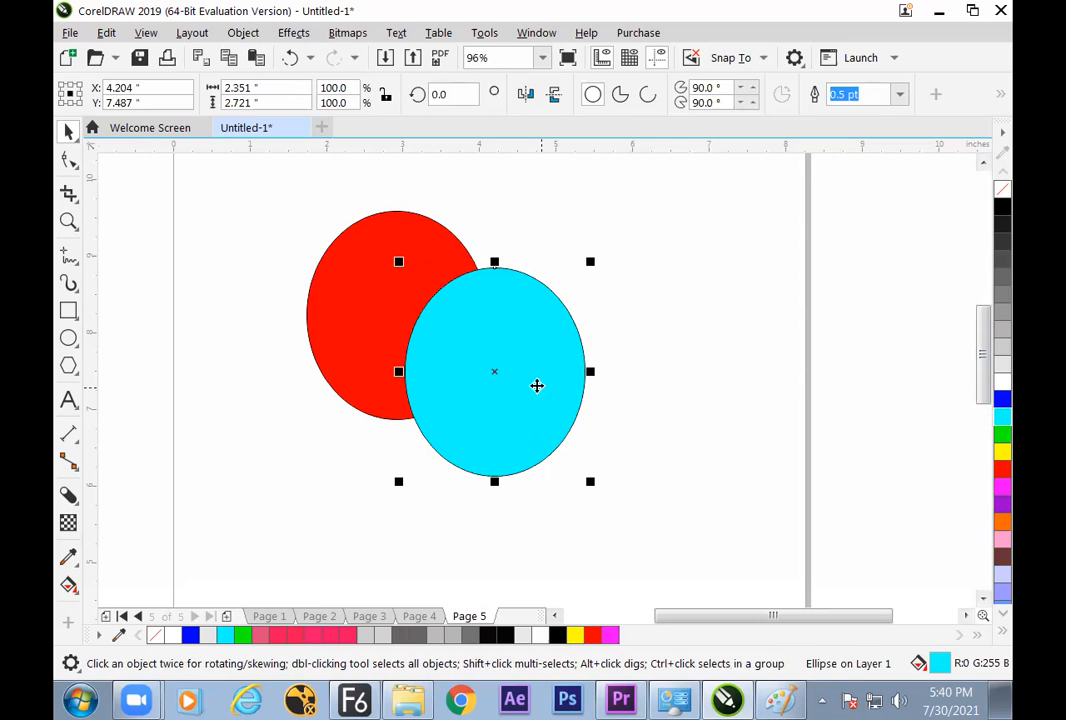
- Try the Add, Difference, Color, Screen, and again Add merge modes on the cyan ellipse with the Transparency tool
left_click(68, 522)
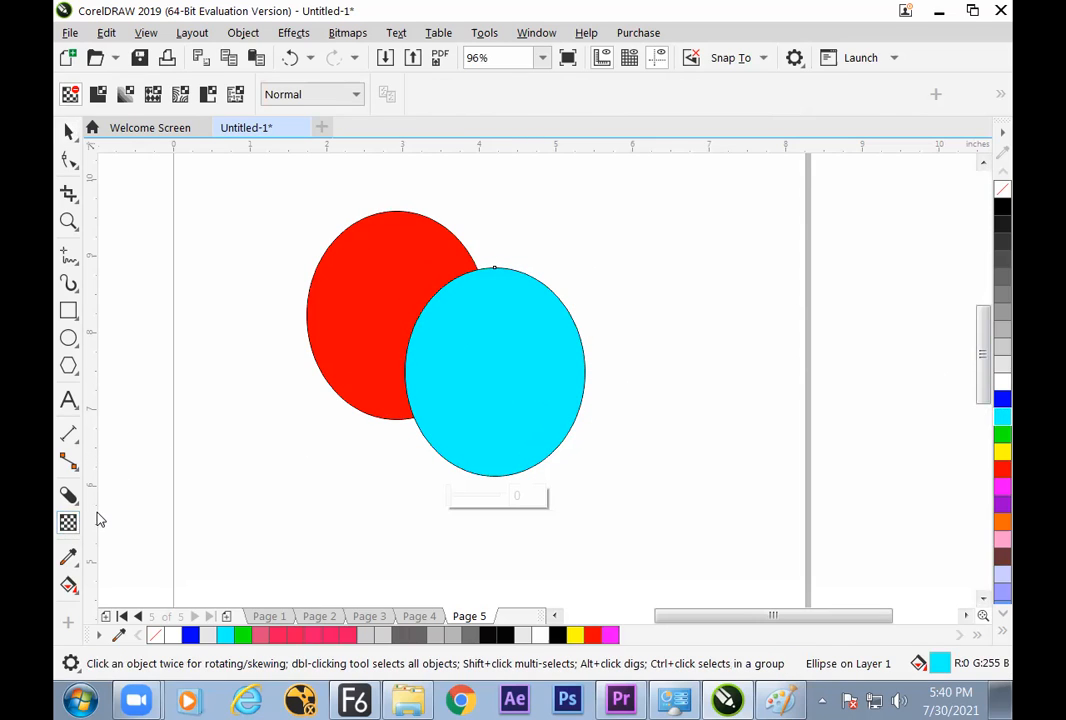
left_click(357, 96)
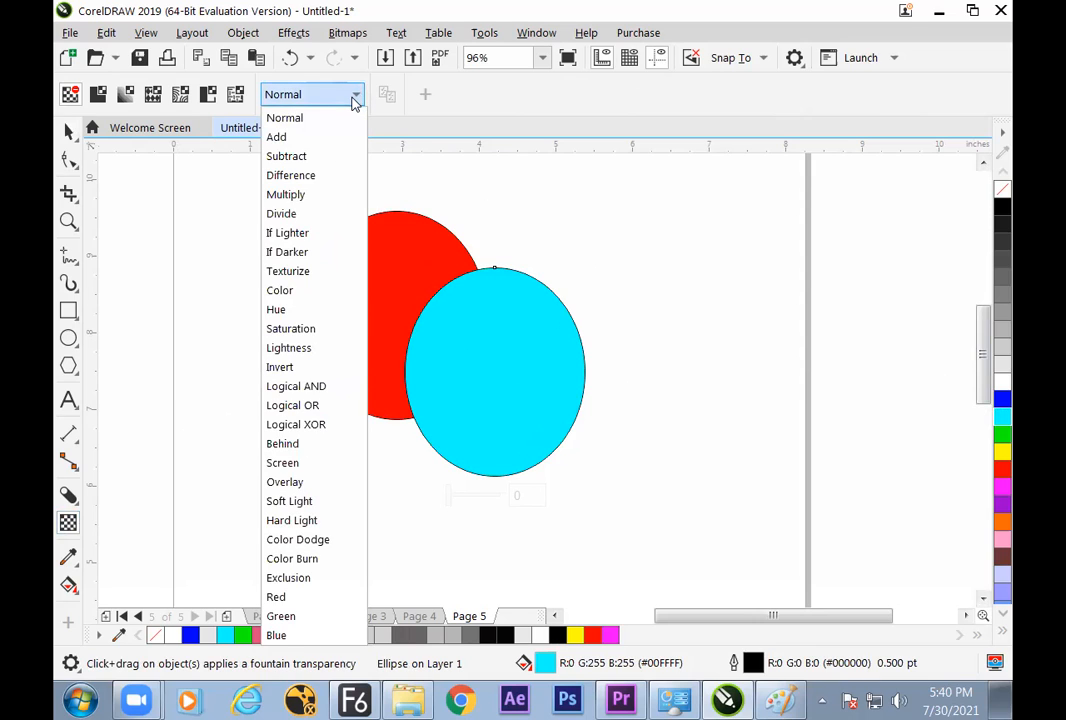
left_click(313, 141)
left_click(350, 99)
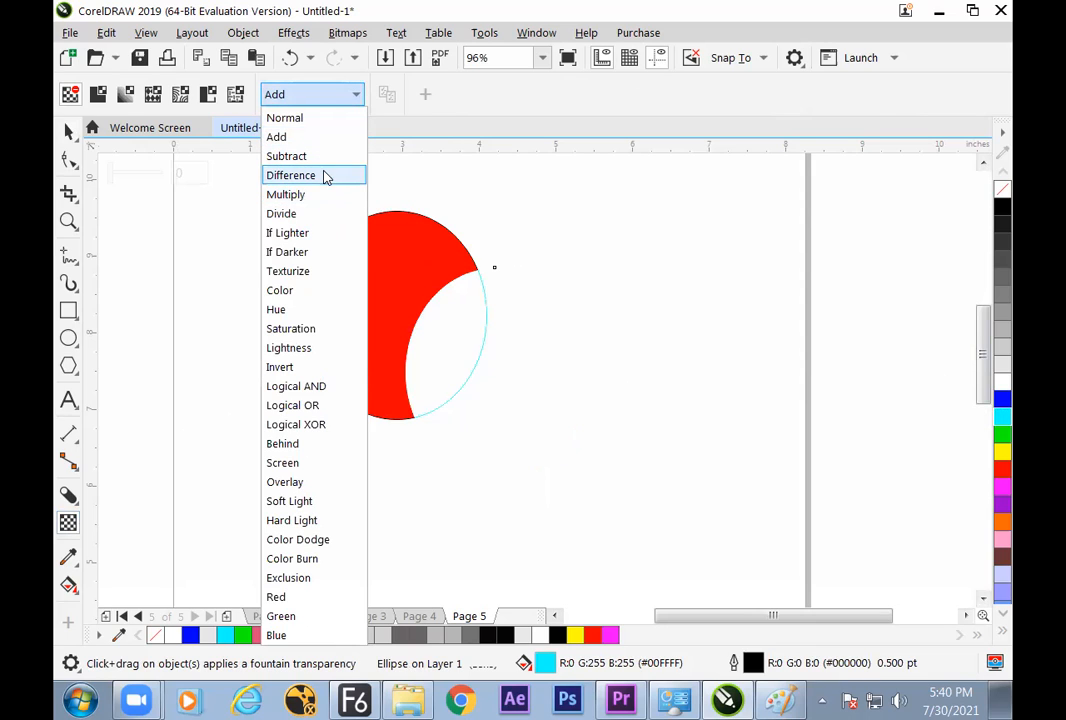
left_click(324, 176)
left_click(330, 96)
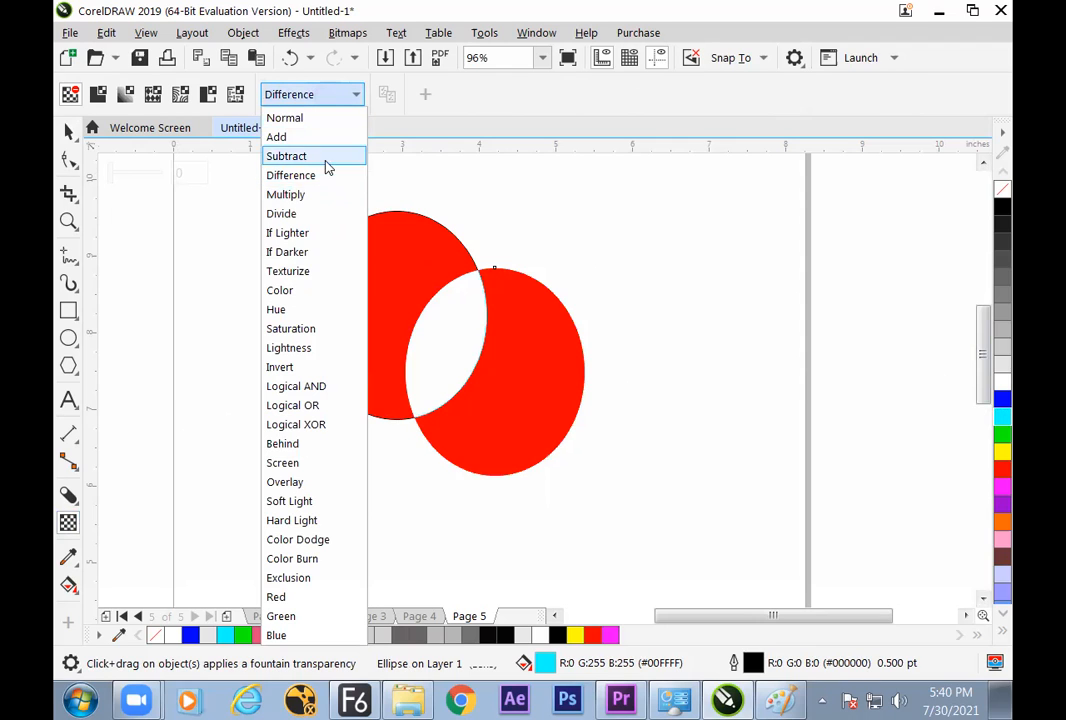
left_click(320, 291)
left_click(320, 96)
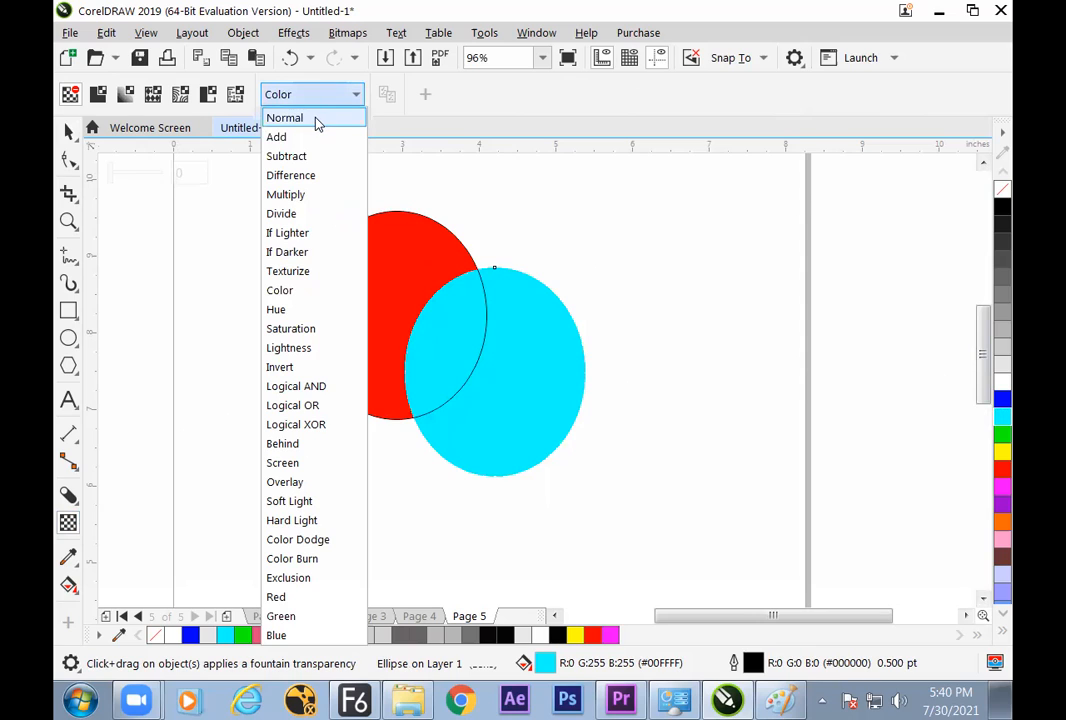
left_click(302, 466)
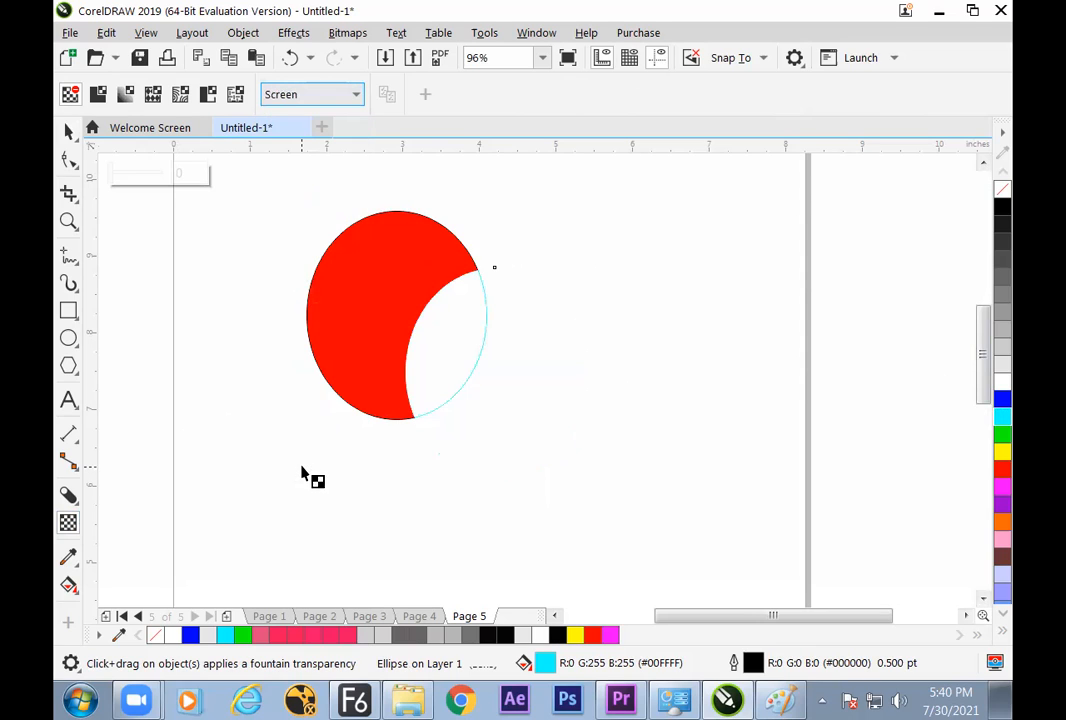
left_click(307, 94)
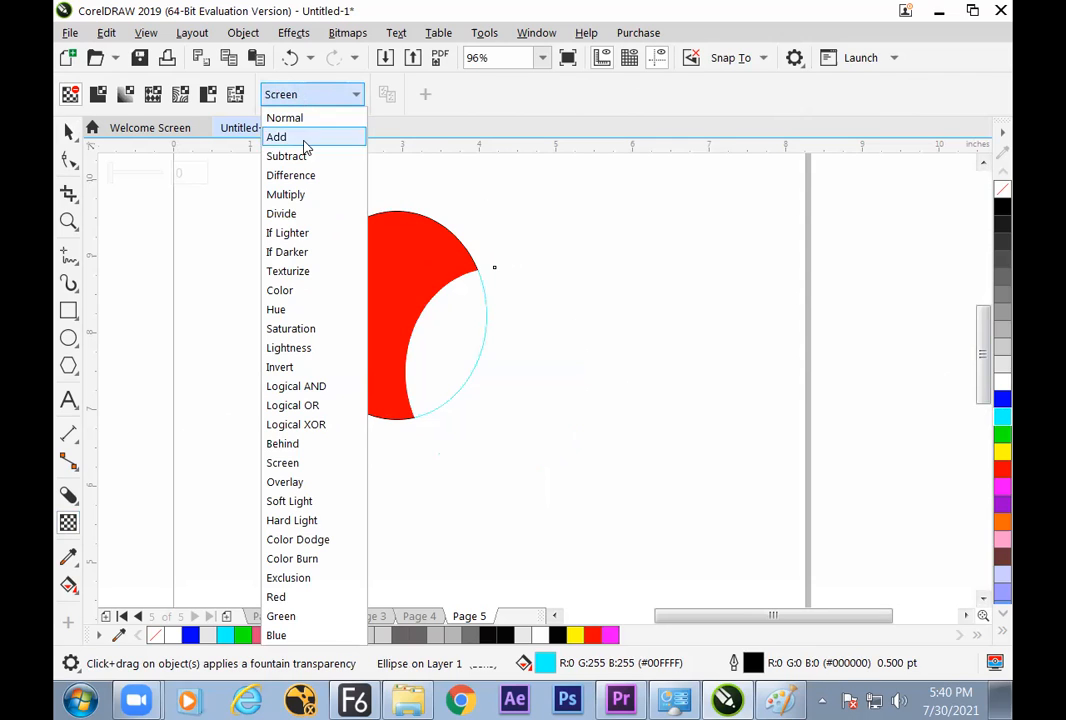
left_click(305, 147)
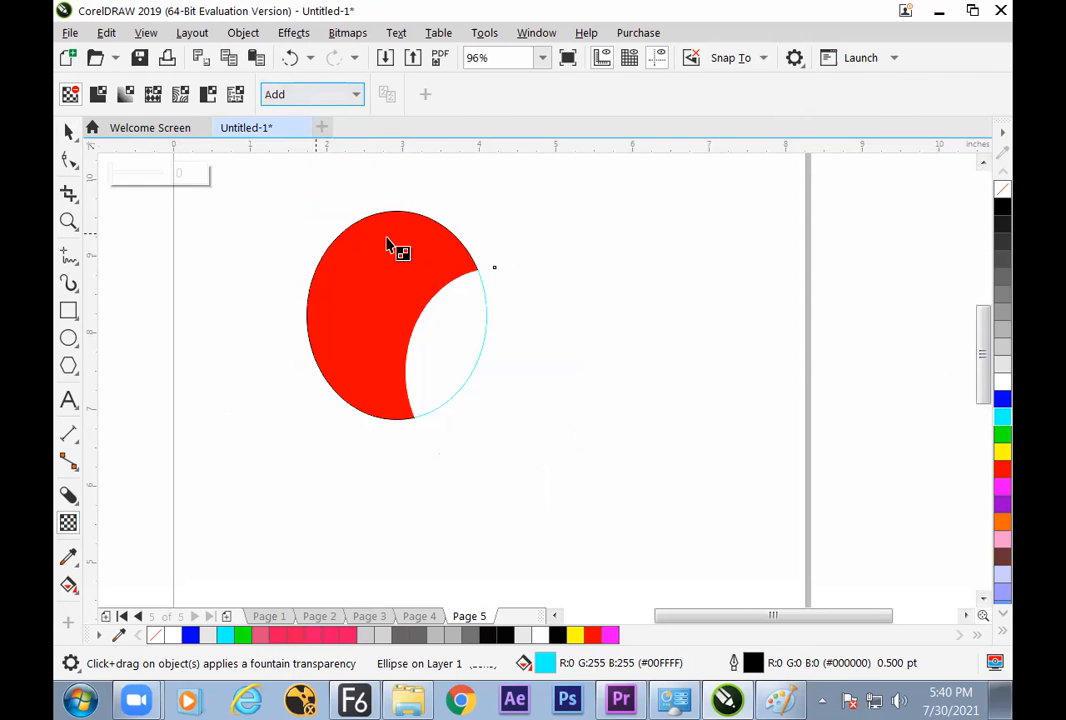
- Set the cyan ellipse's merge mode to Subtract, leave transparency editing, and deselect it
left_click(307, 94)
left_click(320, 157)
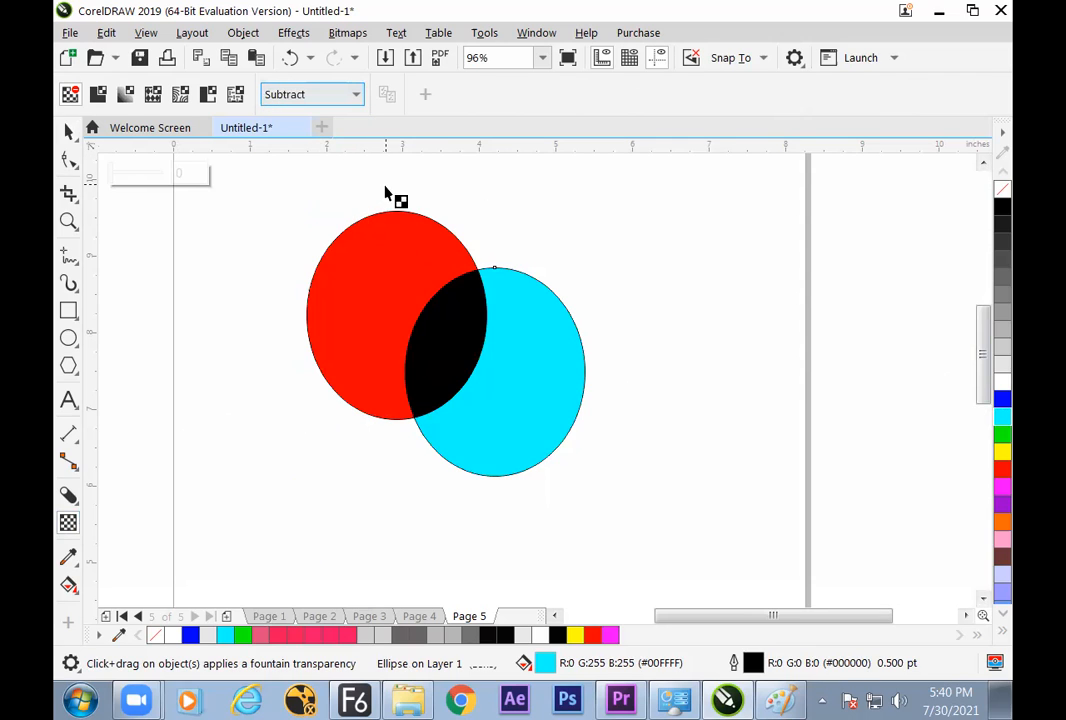
left_click(323, 106)
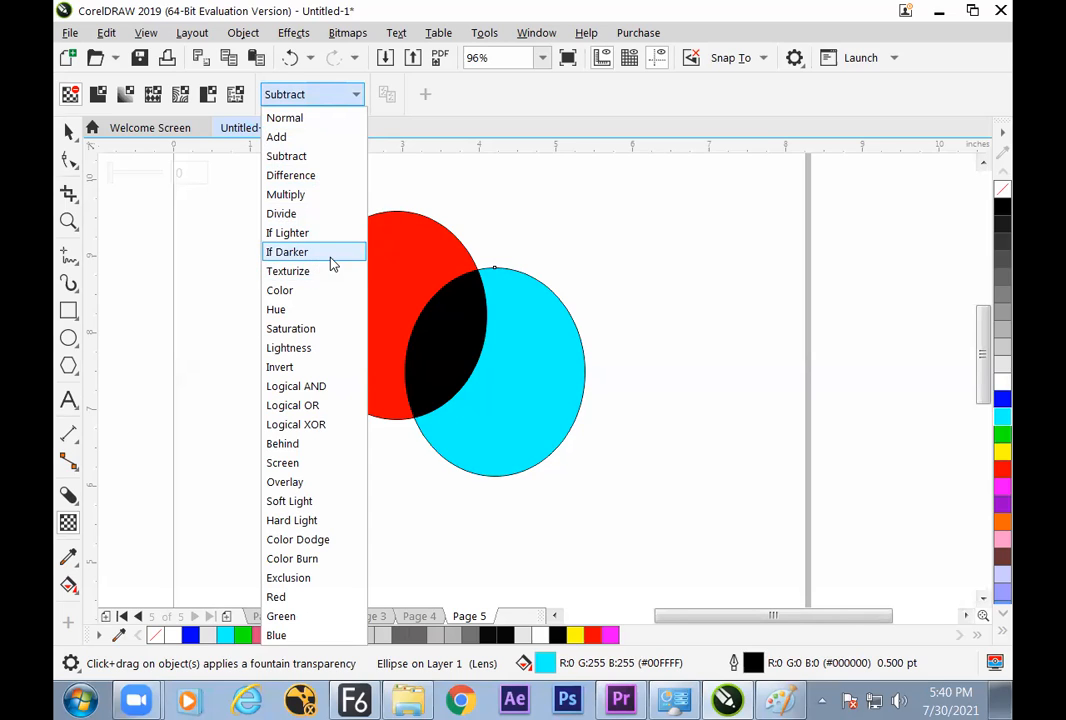
left_click(407, 191)
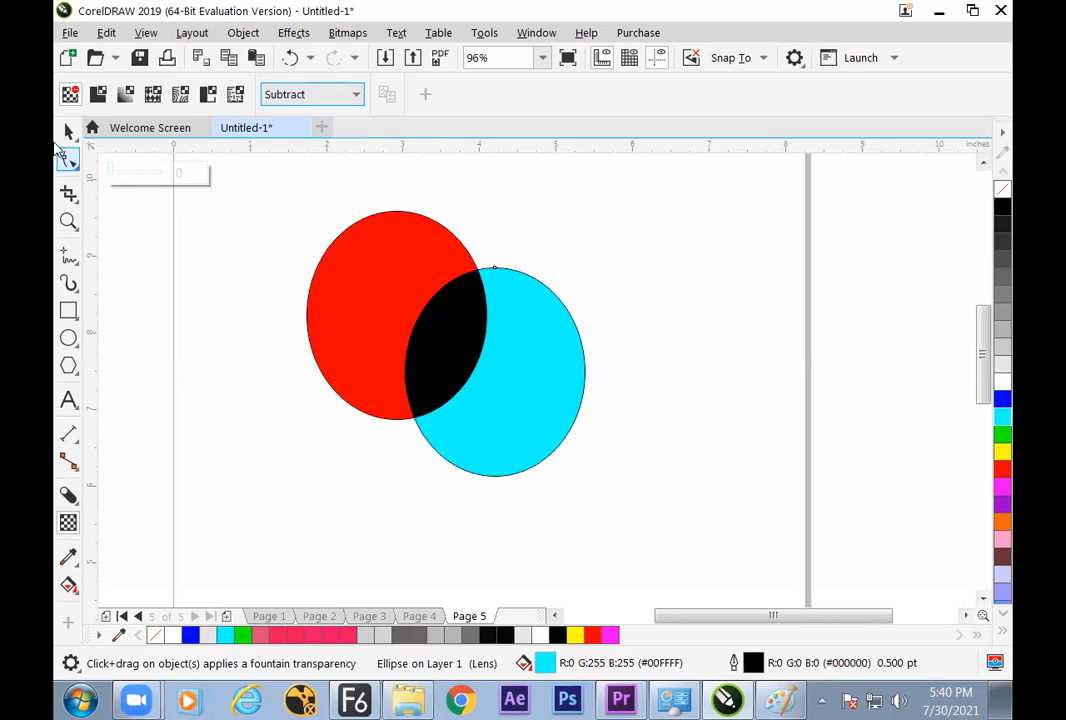
left_click(68, 131)
left_click(337, 477)
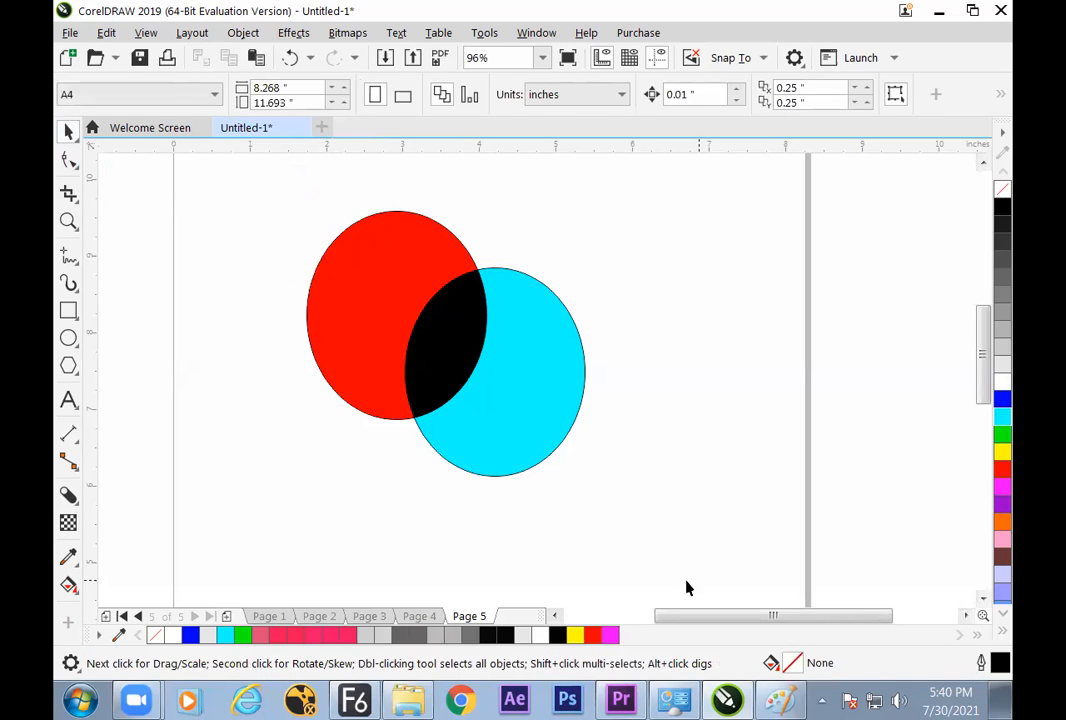
- Switch to Paint, write Transparency in a box below the earlier notes, and add branches labelled uniform and fountain (gradient)
left_click(780, 700)
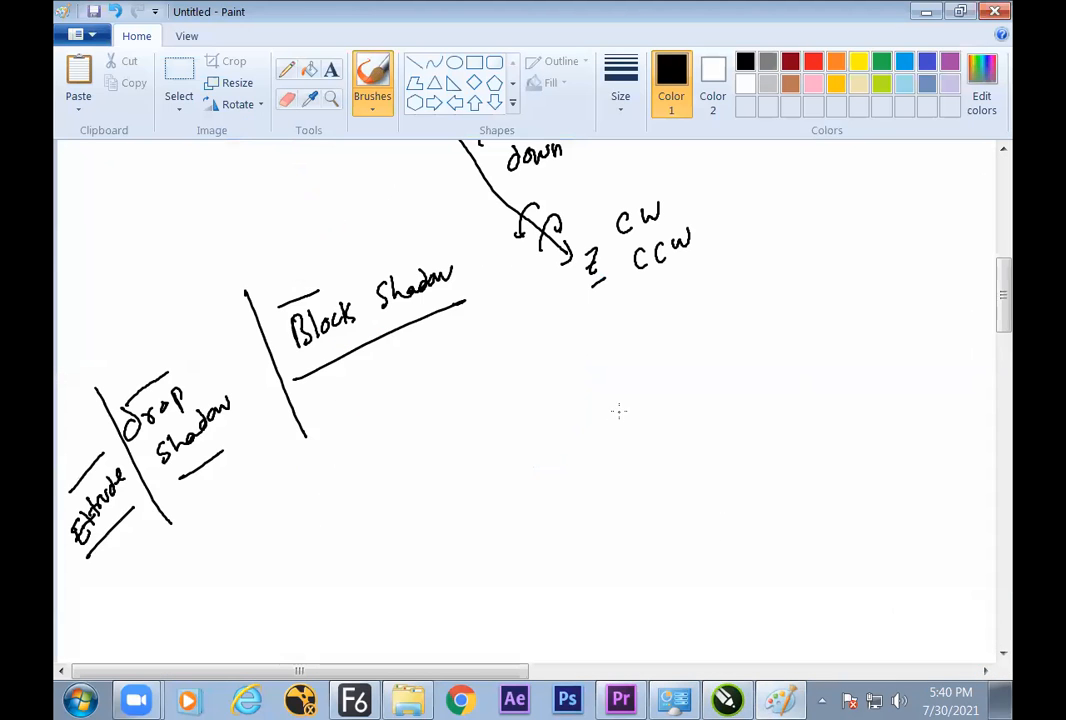
mouse_move(613, 384)
left_mouse_down()
mouse_move(641, 373)
mouse_move(666, 390)
mouse_move(716, 380)
left_mouse_up()
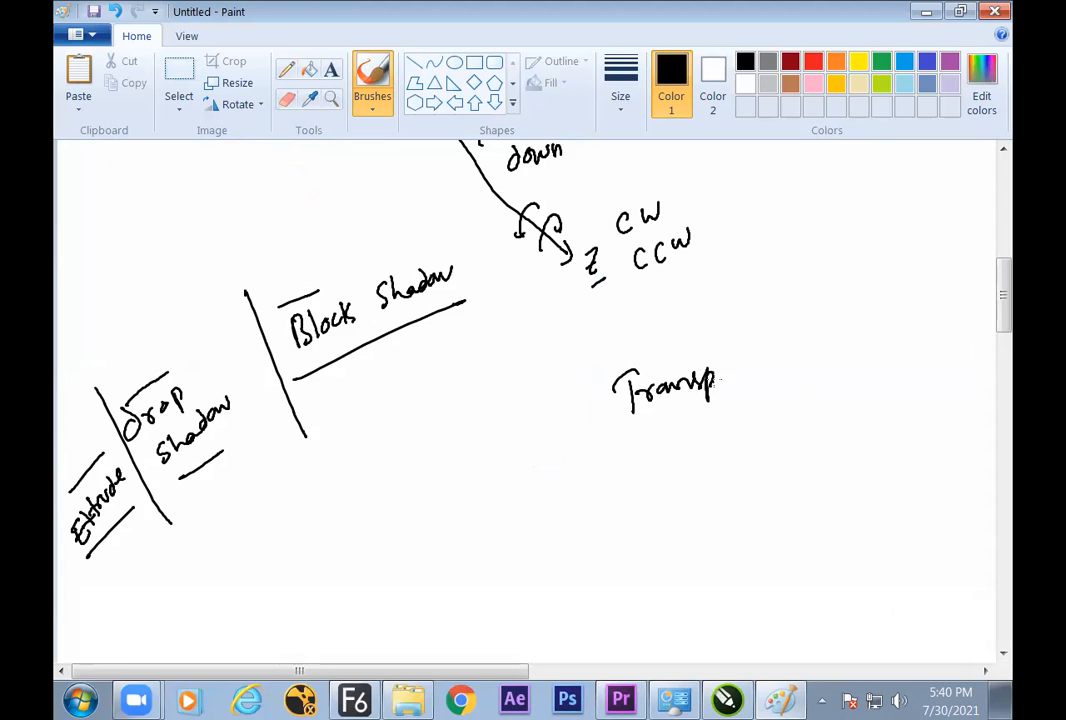
mouse_move(602, 445)
left_mouse_down()
mouse_move(812, 385)
mouse_move(800, 313)
mouse_move(630, 357)
mouse_move(597, 377)
mouse_move(606, 443)
left_mouse_up()
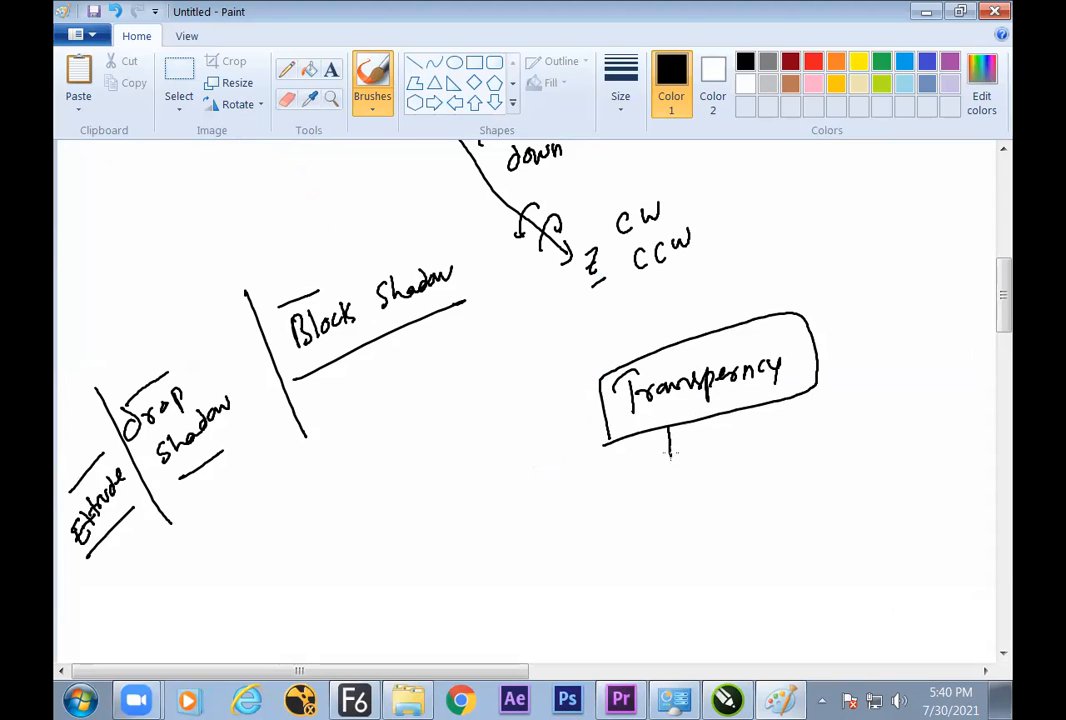
left_click_drag(697, 458, 703, 468)
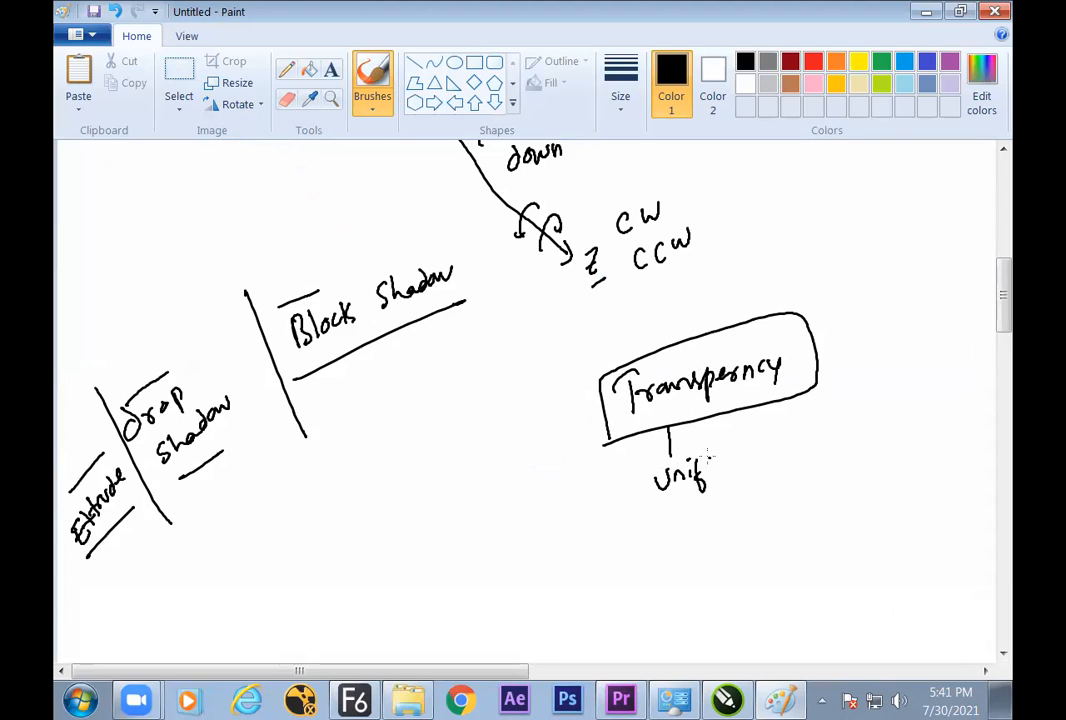
left_click_drag(735, 452, 741, 458)
mouse_move(770, 408)
left_mouse_down()
mouse_move(779, 460)
mouse_move(759, 508)
mouse_move(803, 470)
left_mouse_up()
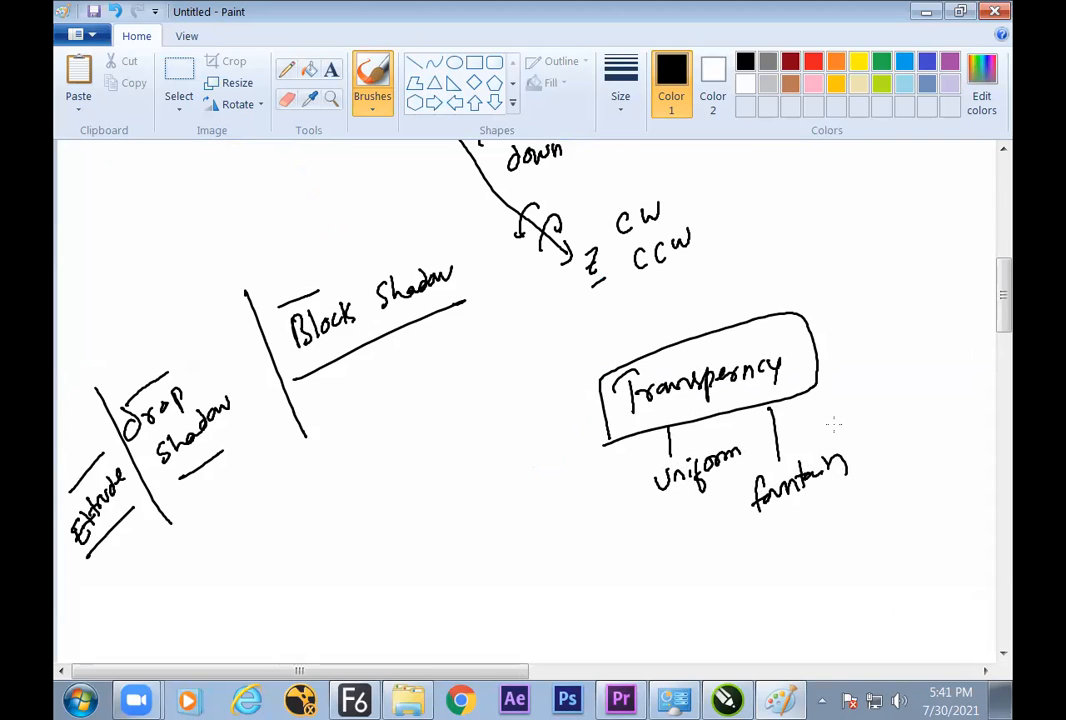
mouse_move(781, 524)
left_mouse_down()
mouse_move(780, 551)
mouse_move(834, 509)
left_mouse_up()
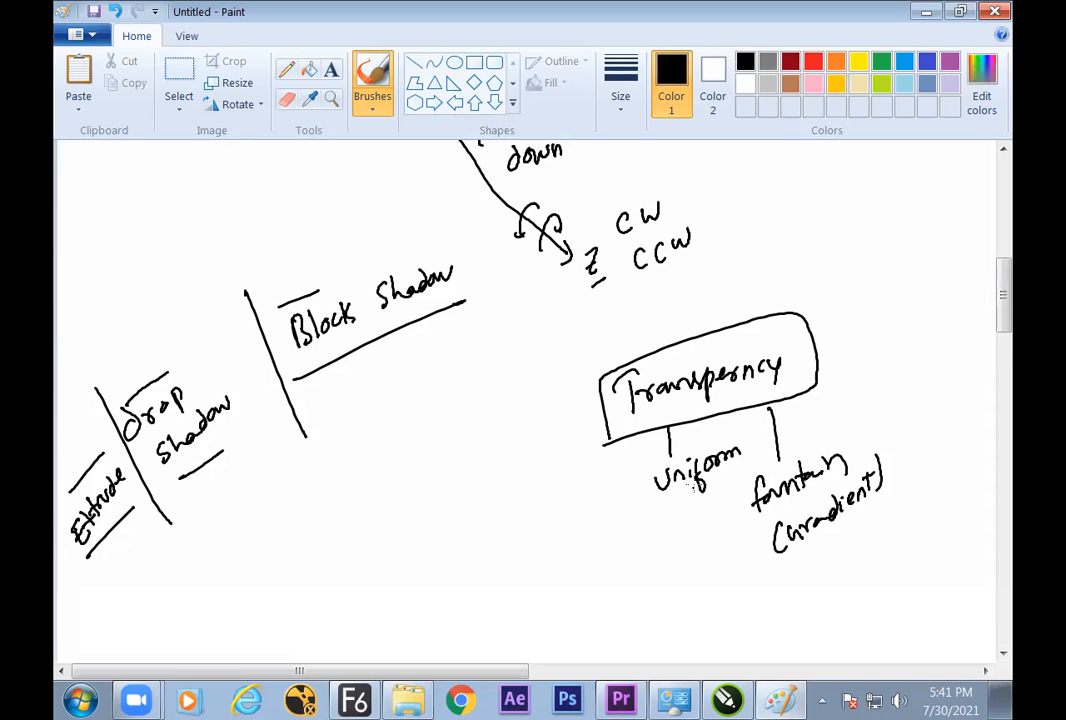
- Add Pattern and (Blend mode) branches to the Transparency box and tick off all four branches
mouse_move(817, 356)
left_mouse_down()
mouse_move(862, 346)
mouse_move(885, 313)
mouse_move(926, 320)
left_mouse_up()
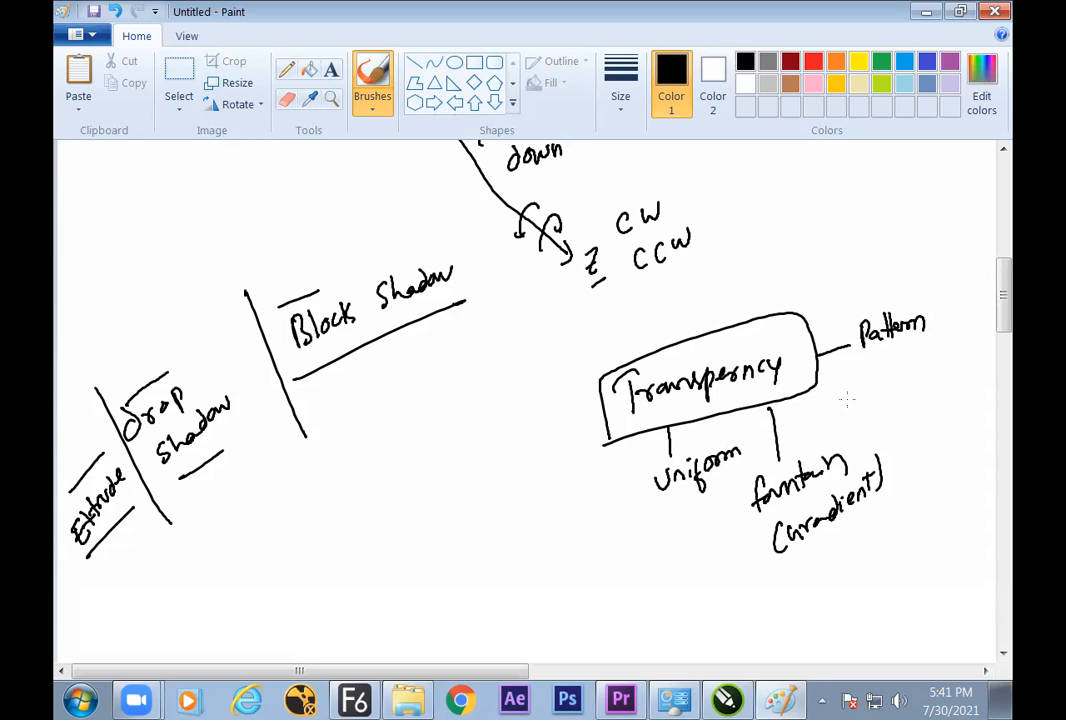
left_click(855, 386)
left_click_drag(731, 325, 731, 280)
mouse_move(735, 233)
left_mouse_down()
mouse_move(766, 232)
mouse_move(787, 240)
mouse_move(794, 215)
mouse_move(810, 225)
mouse_move(822, 207)
mouse_move(861, 207)
mouse_move(725, 272)
left_mouse_up()
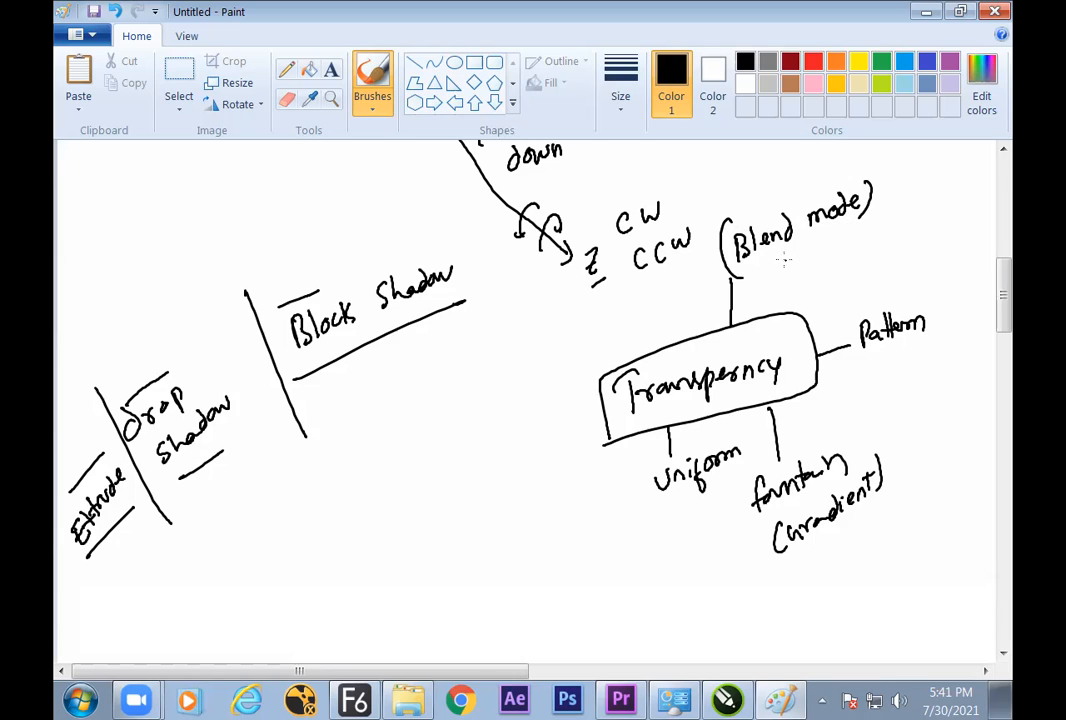
left_click_drag(680, 507, 704, 500)
left_click_drag(866, 366, 878, 359)
left_click_drag(829, 251, 842, 244)
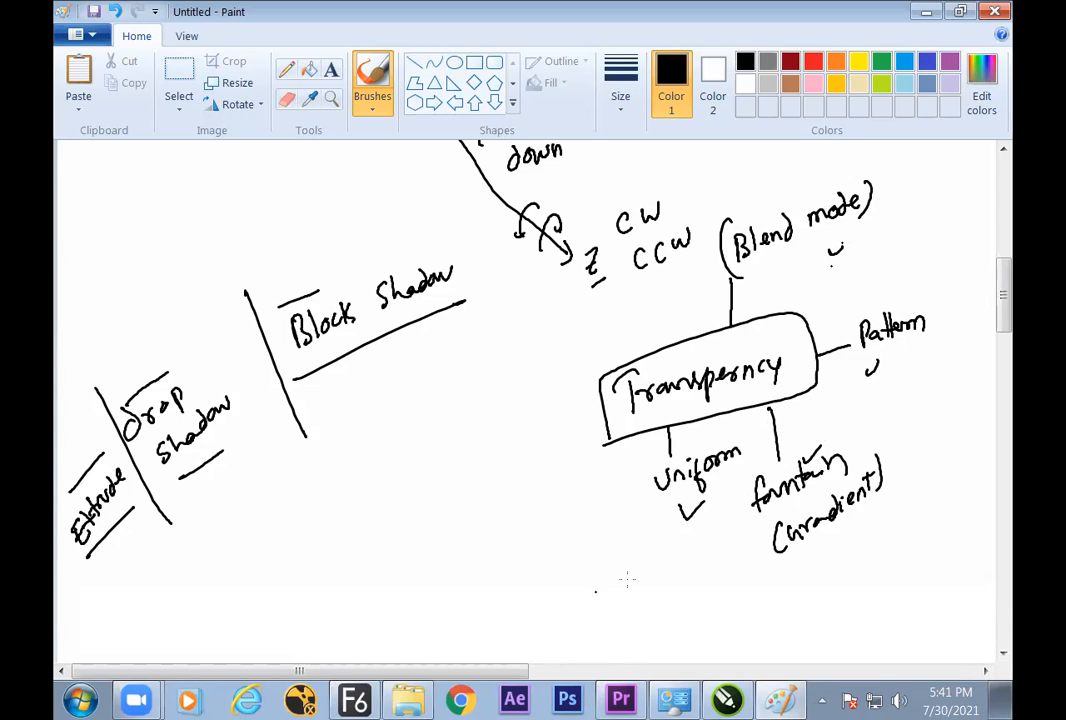
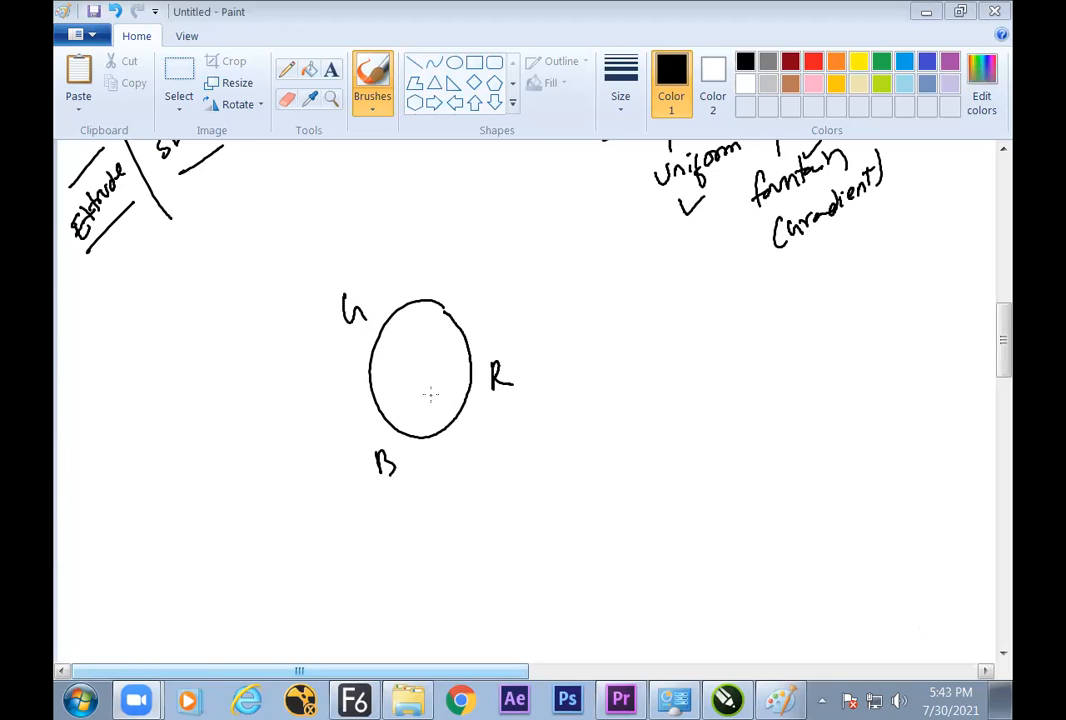
- Draw spokes toward R, G and Y inside the circle, label the Y spoke, and write the underlined title Color wheel above it
left_click_drag(424, 376, 470, 376)
left_click_drag(402, 358, 390, 335)
mouse_move(424, 376)
left_mouse_down()
mouse_move(447, 312)
mouse_move(466, 318)
left_mouse_up()
left_click_drag(400, 230, 506, 214)
left_click_drag(390, 260, 516, 232)
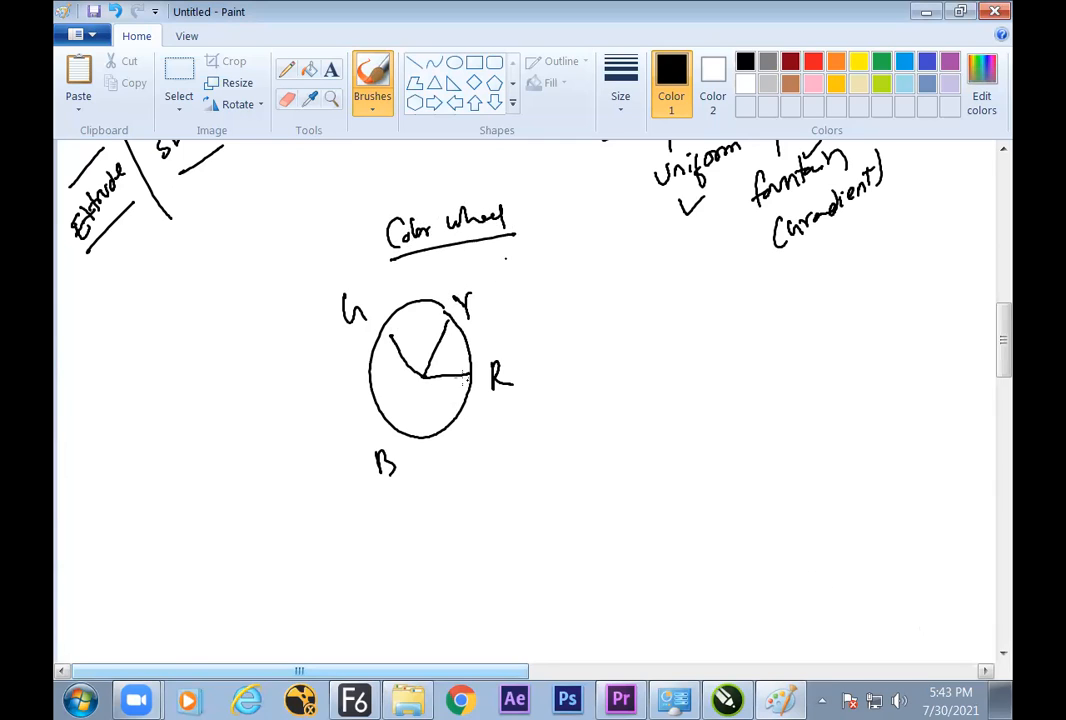
- Complete the wheel with blue, cyan and magenta spokes, label Cyan and Magenta, spell out Yellow, and tick R, G and B
left_click_drag(424, 377, 398, 428)
left_click_drag(336, 381, 339, 391)
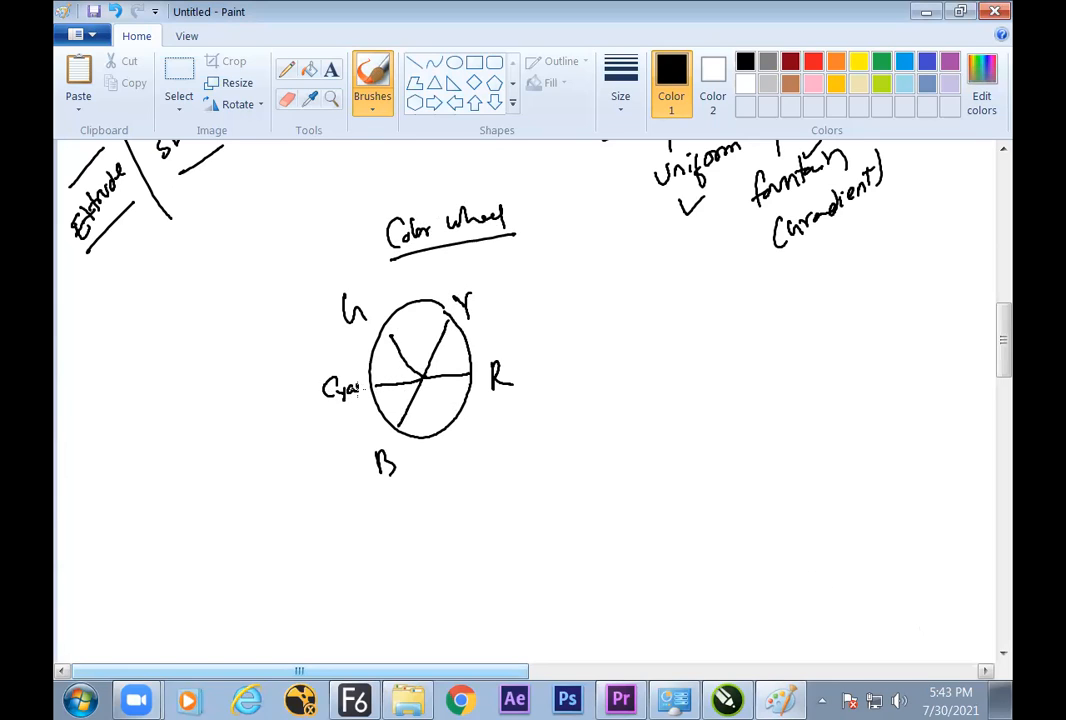
mouse_move(428, 380)
left_mouse_down()
mouse_move(446, 419)
mouse_move(521, 412)
left_mouse_up()
left_click_drag(485, 308, 494, 298)
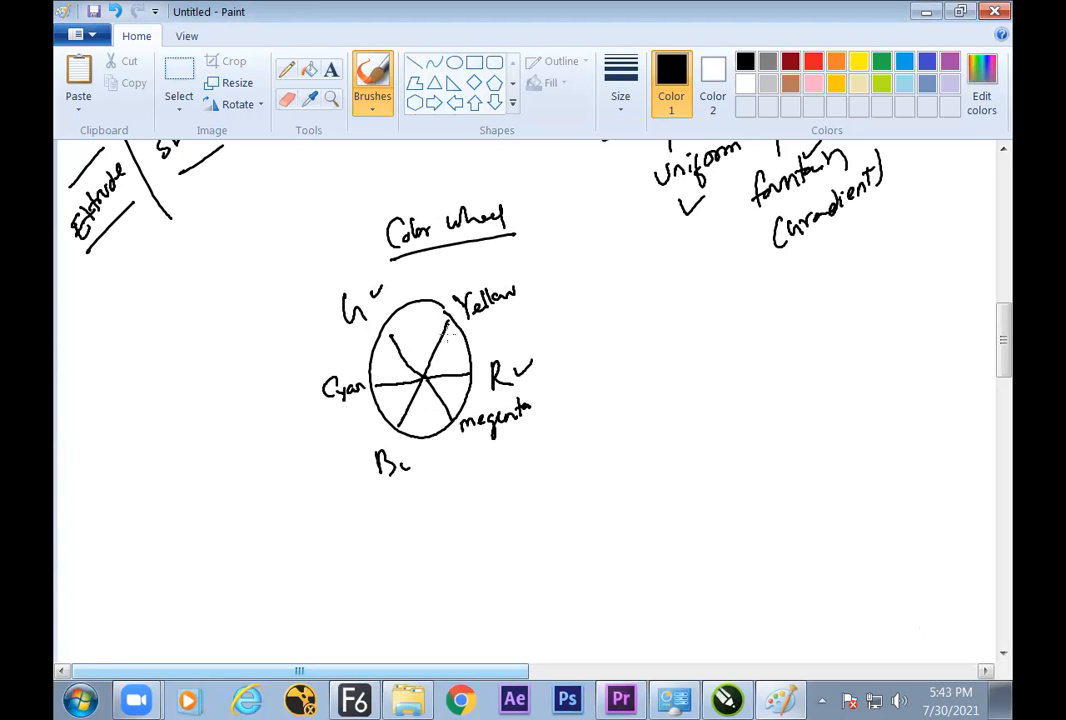
- Switch to CorelDRAW, leave transparency editing, inspect the green and red ellipses by selecting each in turn, and clear the selection
left_click(733, 695)
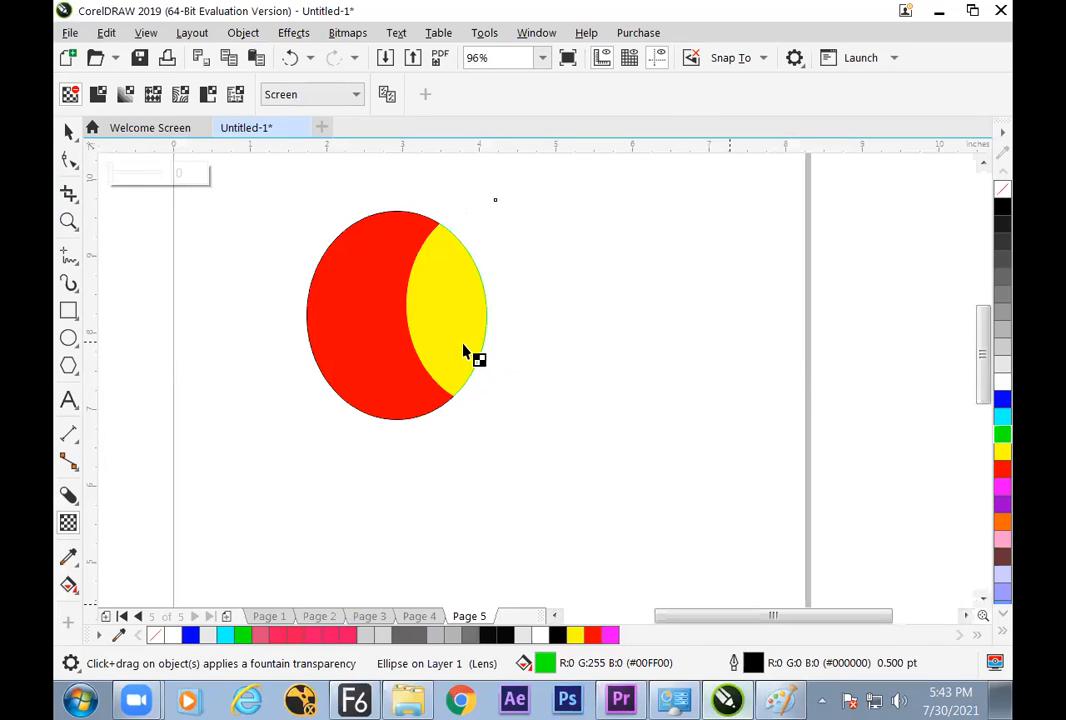
left_click(68, 131)
left_click(566, 352)
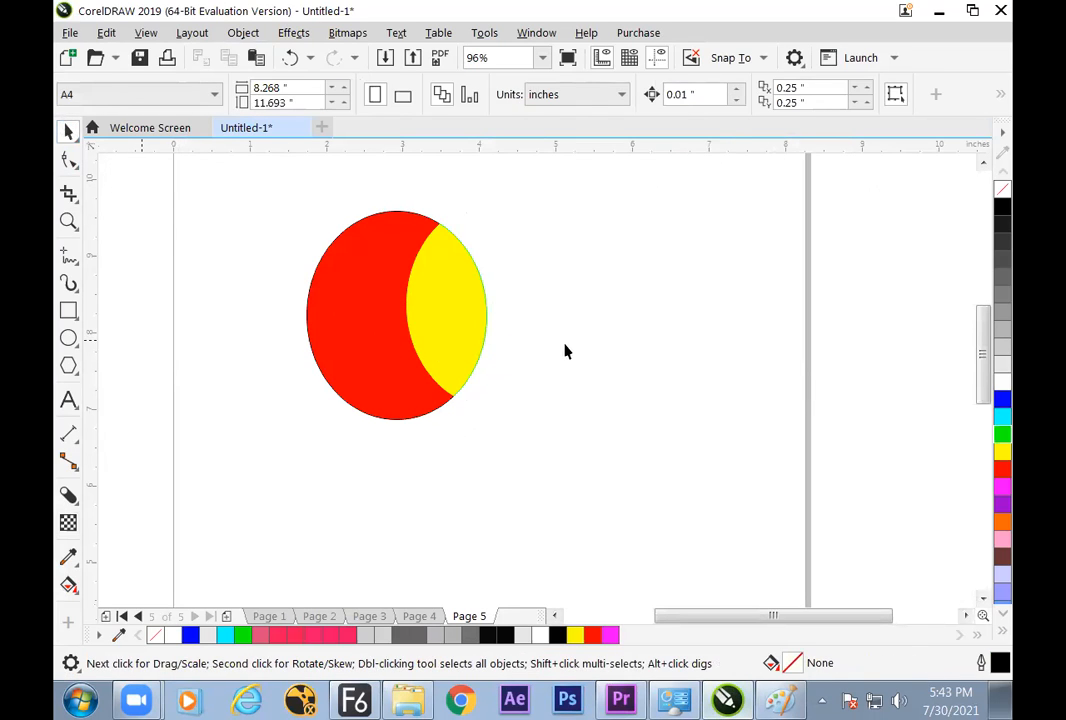
left_click(517, 286)
left_click(438, 262)
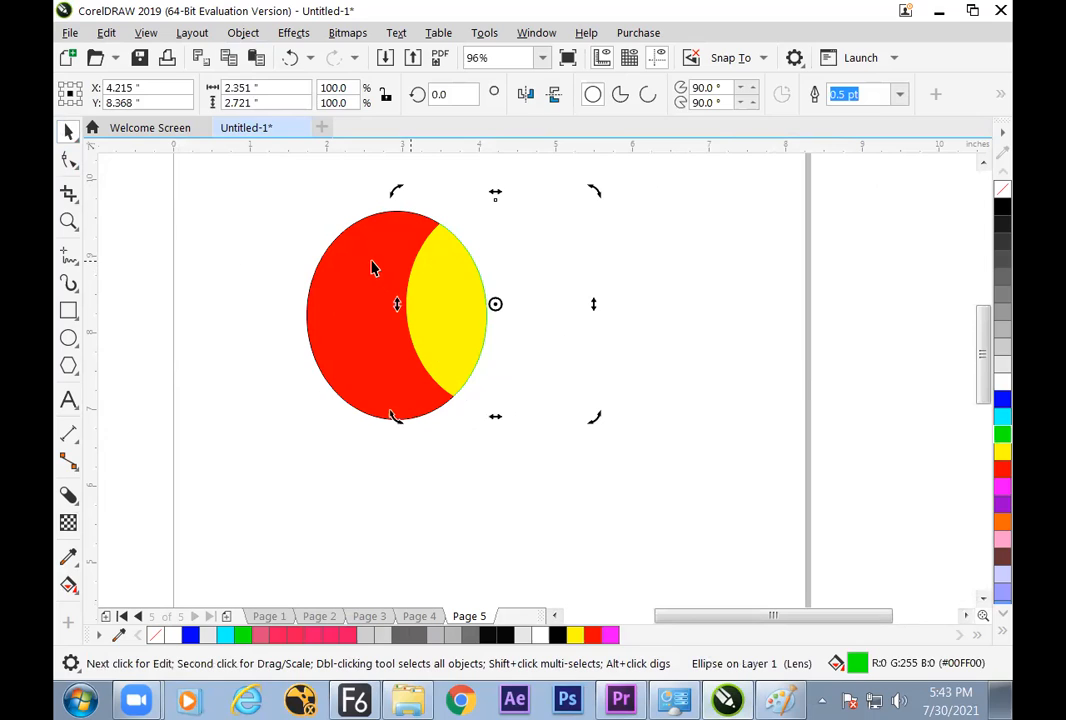
left_click(369, 264)
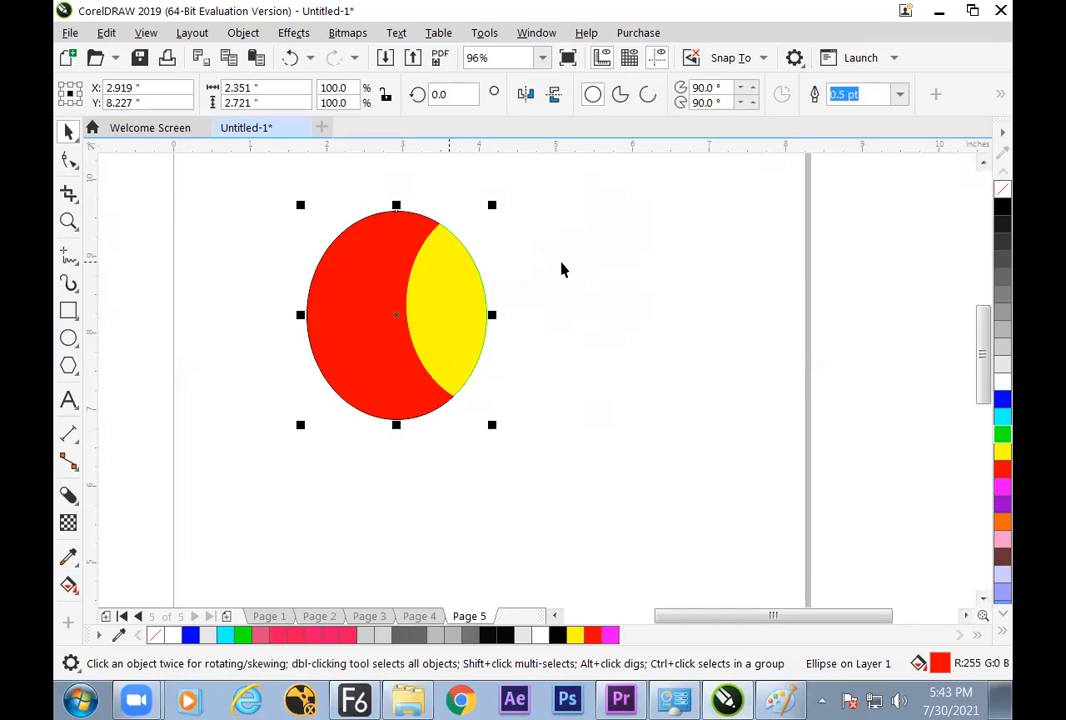
left_click(631, 272)
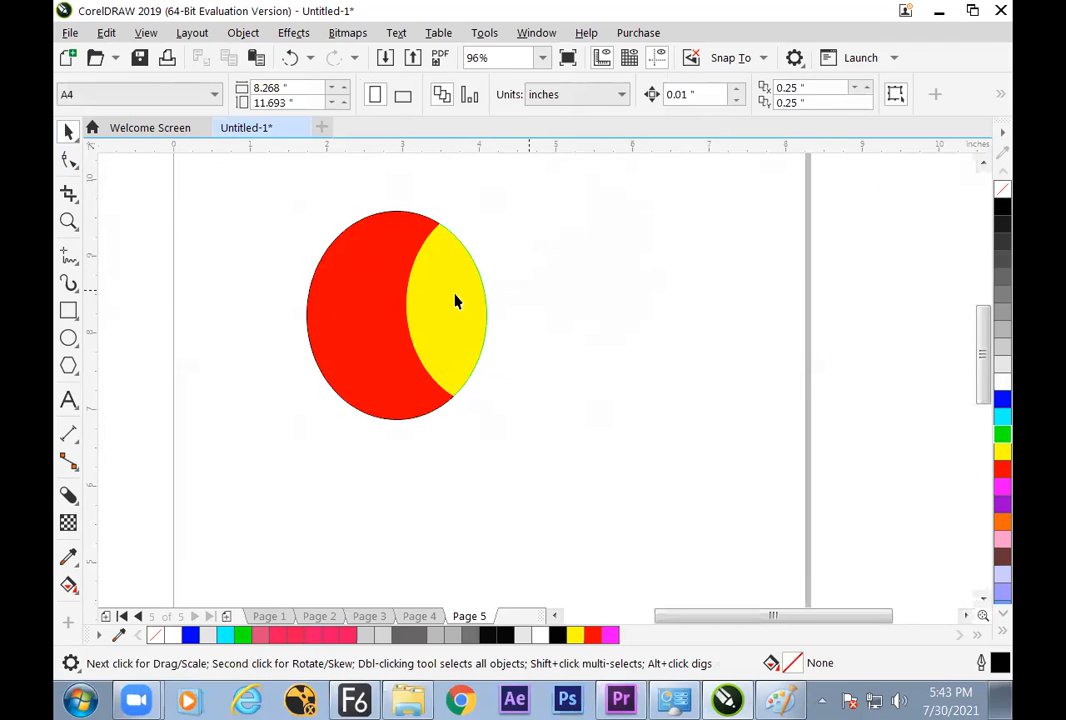
- Draw a black-filled rectangle about 6.6 by 4.3 inches over the ellipses and send it to the back
left_click(68, 311)
left_click_drag(216, 170, 722, 499)
left_click(1002, 207)
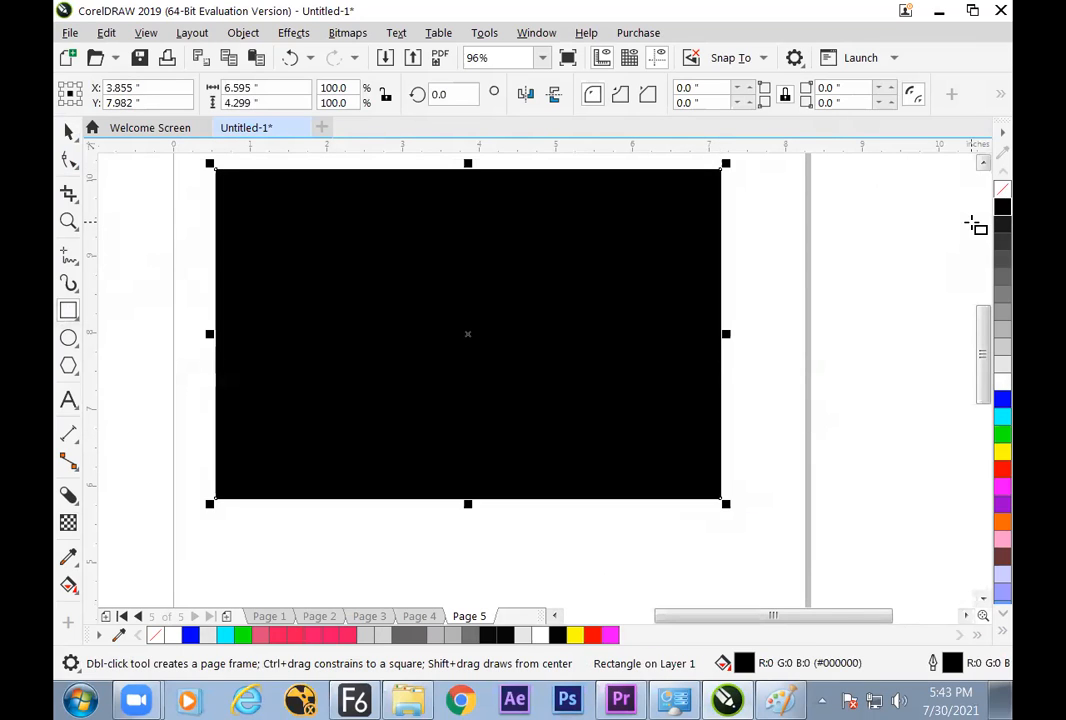
key("shift+Page_Down")
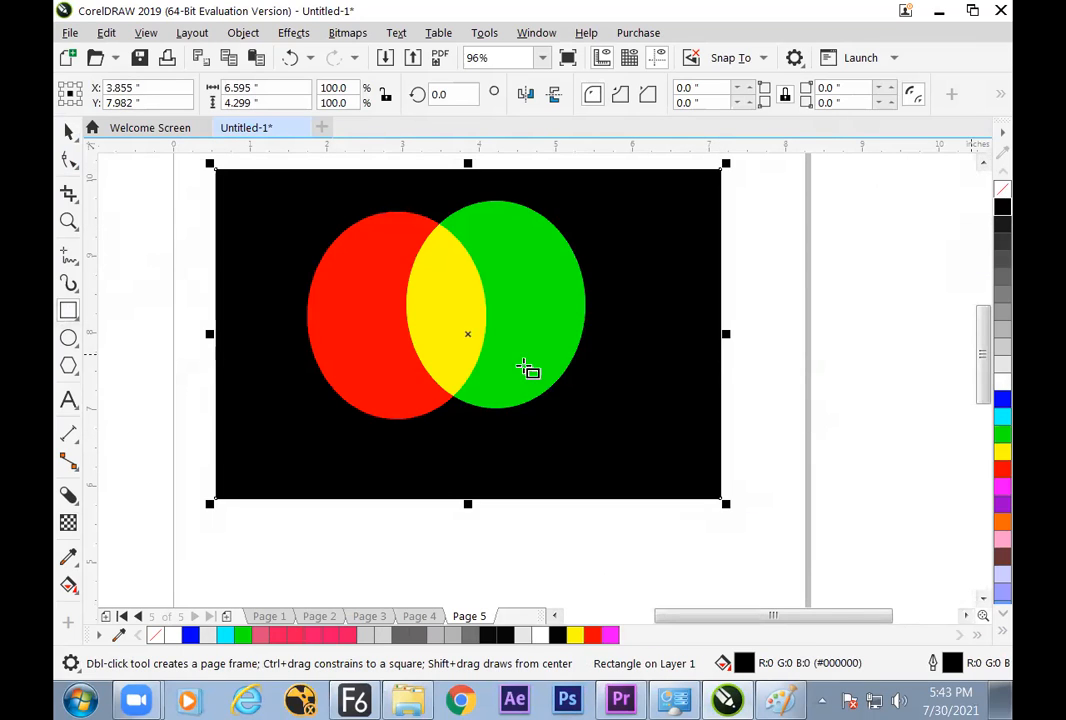
- Stretch the black rectangle downward to about 4.81 inches tall and deselect it
left_click(67, 131)
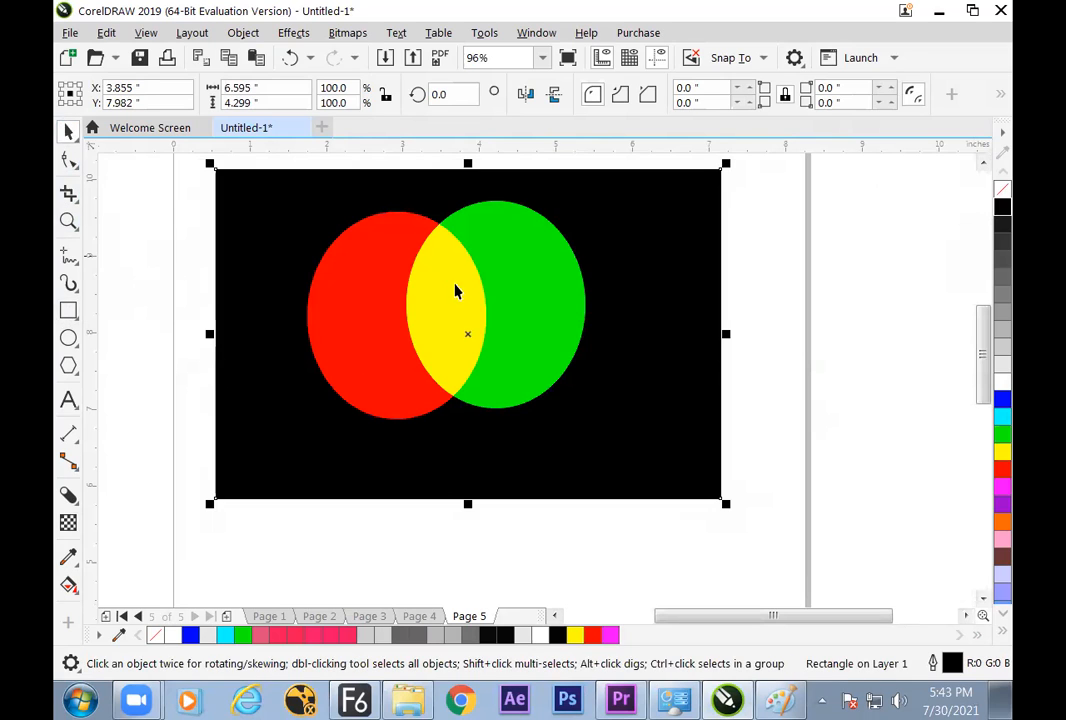
left_click(197, 278)
left_click(590, 465)
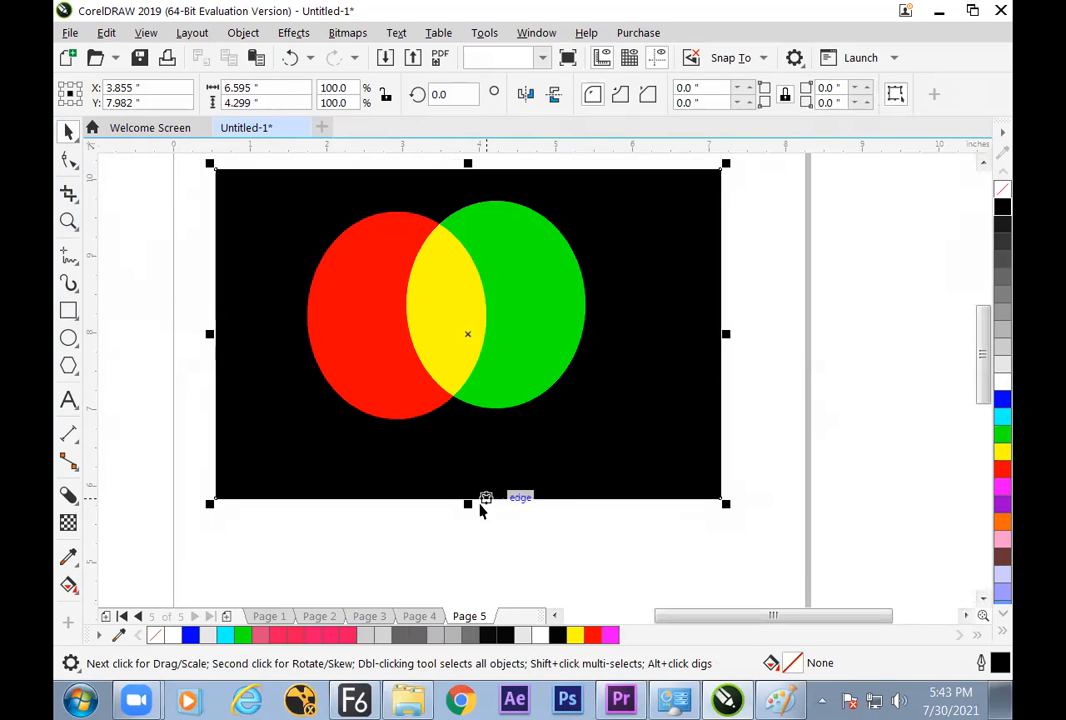
left_click_drag(468, 502, 474, 538)
key("Escape")
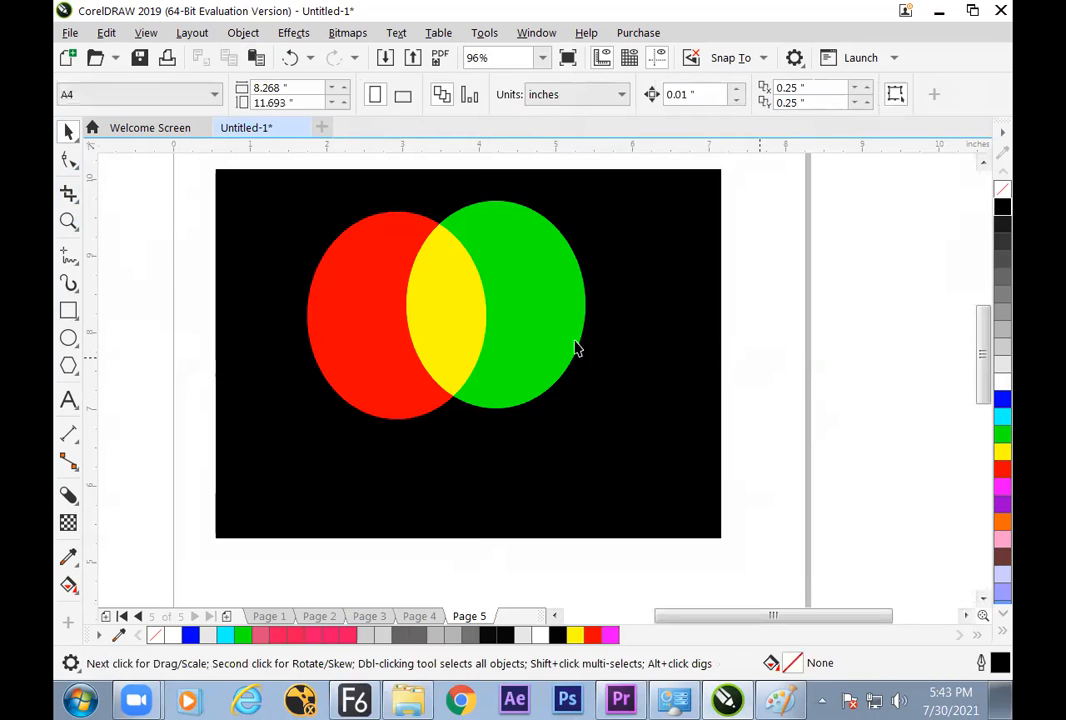
- Reposition the overlapping green and red ellipses in the upper part of the black rectangle, centring the green one at about X 4.27, Y 8.56 inches
left_click(529, 343)
left_click_drag(533, 335, 526, 324)
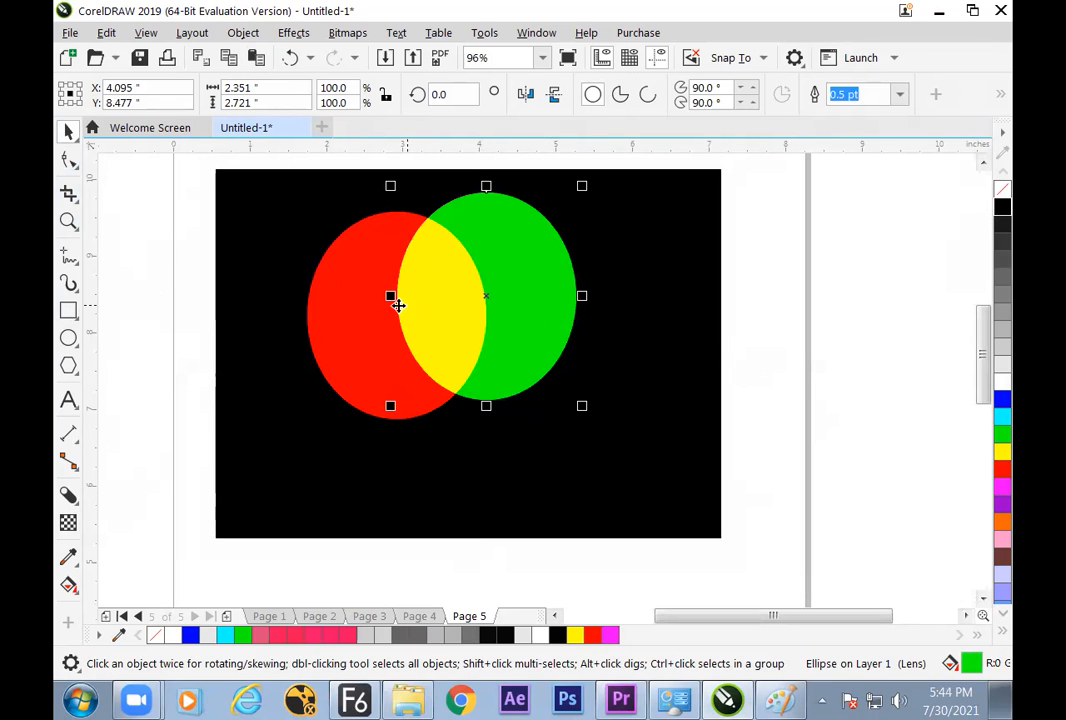
left_click_drag(358, 292, 347, 274)
left_click_drag(525, 263, 541, 265)
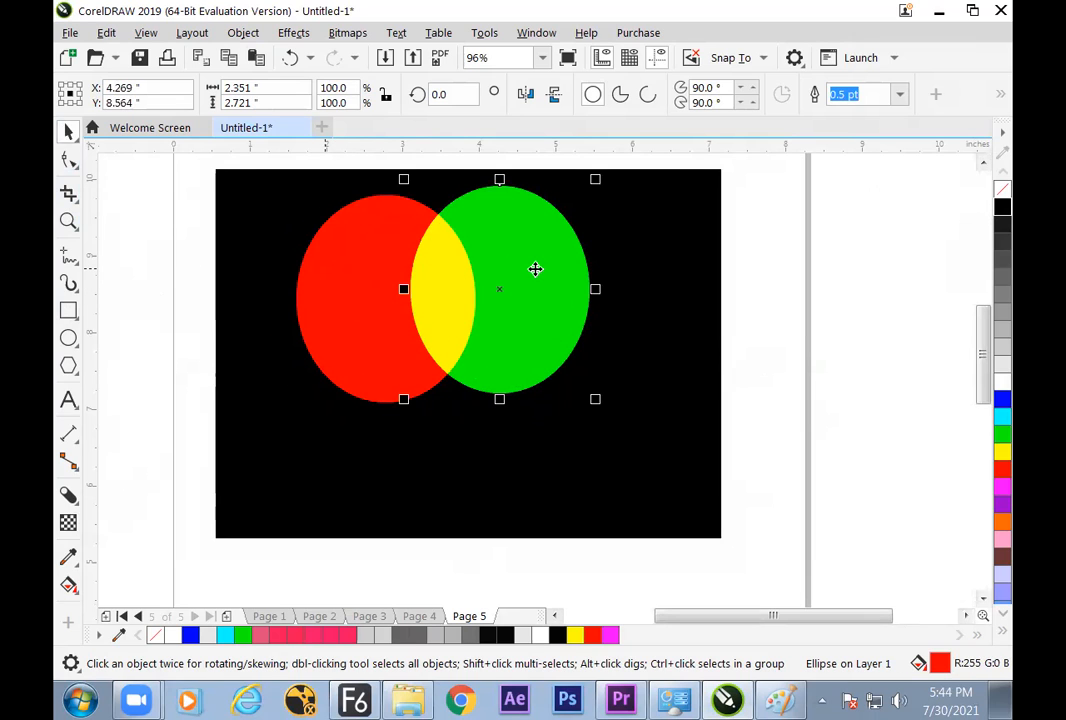
- Place a copy of the green ellipse below so it overlaps both ellipses, fill it blue, and deselect it
left_click_drag(548, 350, 522, 402)
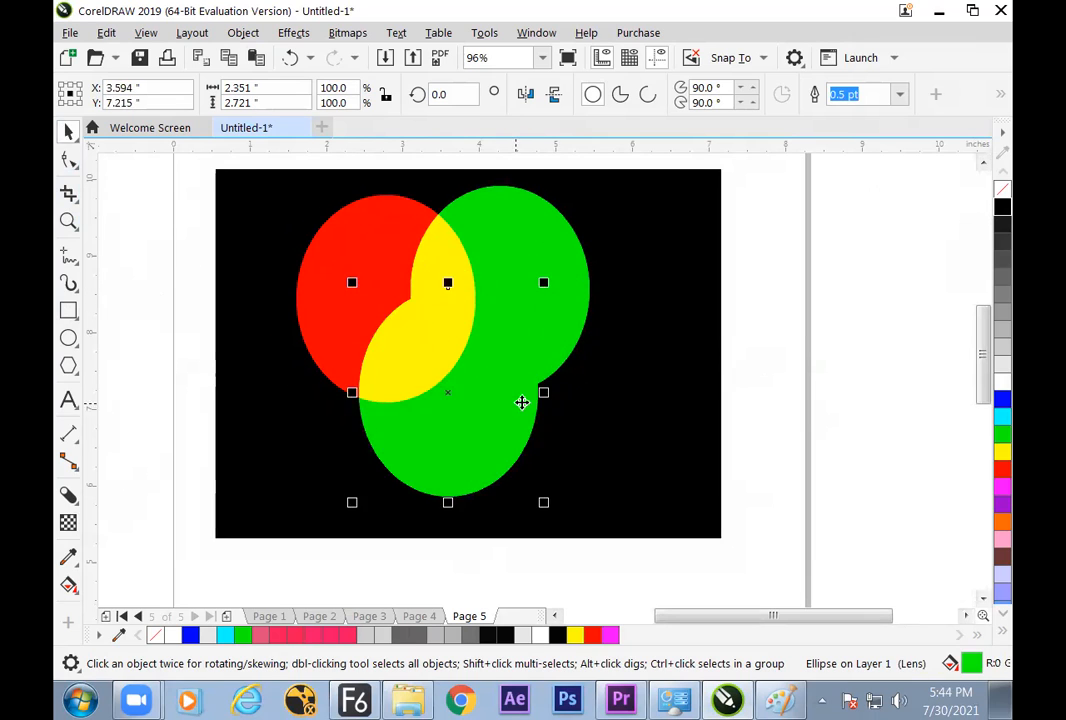
left_click(1003, 403)
left_click(772, 336)
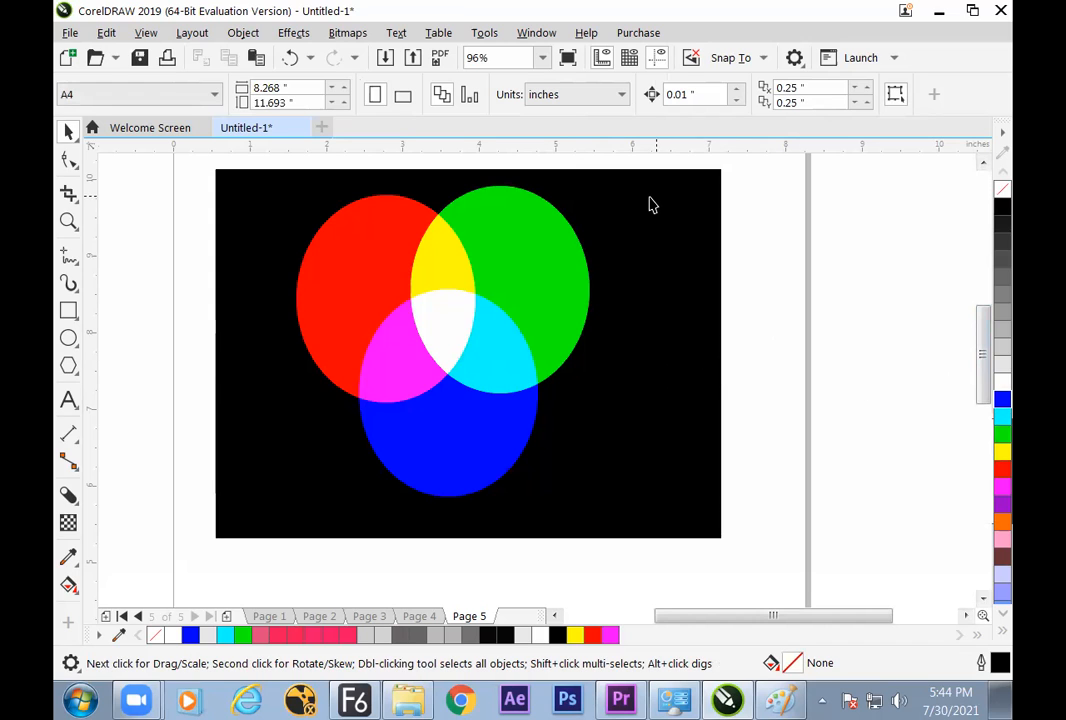
- Move the black rectangle aside and back behind the three ellipses, centring it at about X 3.49, Y 7.85 inches
left_click_drag(241, 220, 709, 262)
left_click_drag(793, 272, 326, 240)
left_click_drag(665, 235, 652, 227)
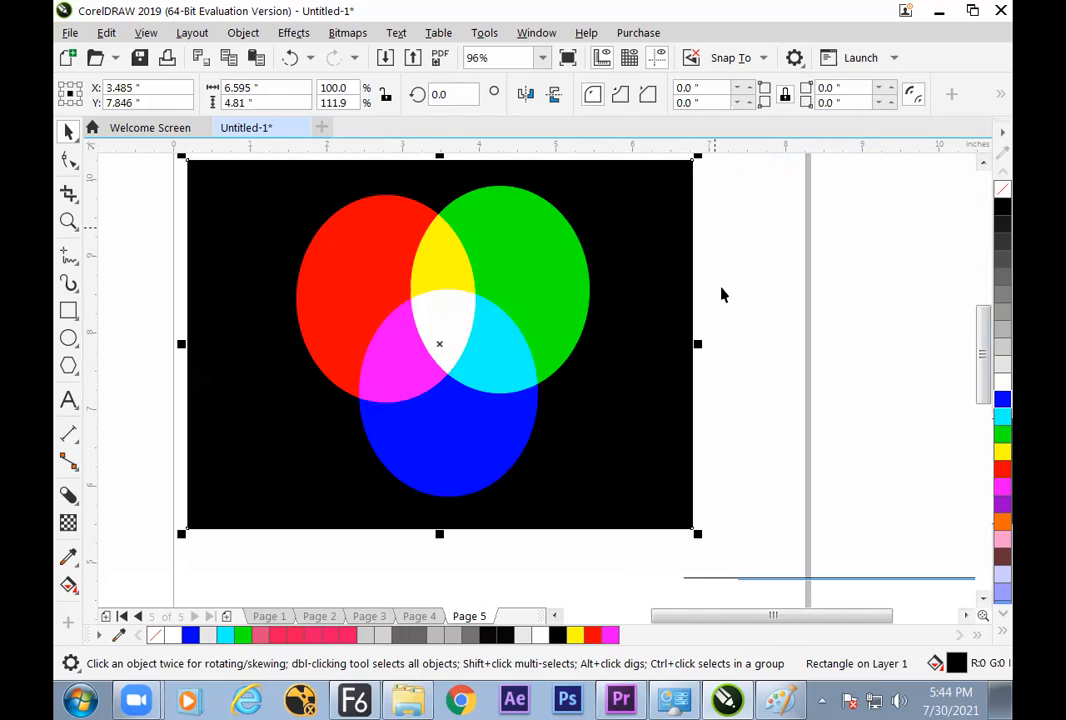
- Check the transparency merge mode applied to the green ellipse, leaving nothing selected at the end
left_click(564, 281)
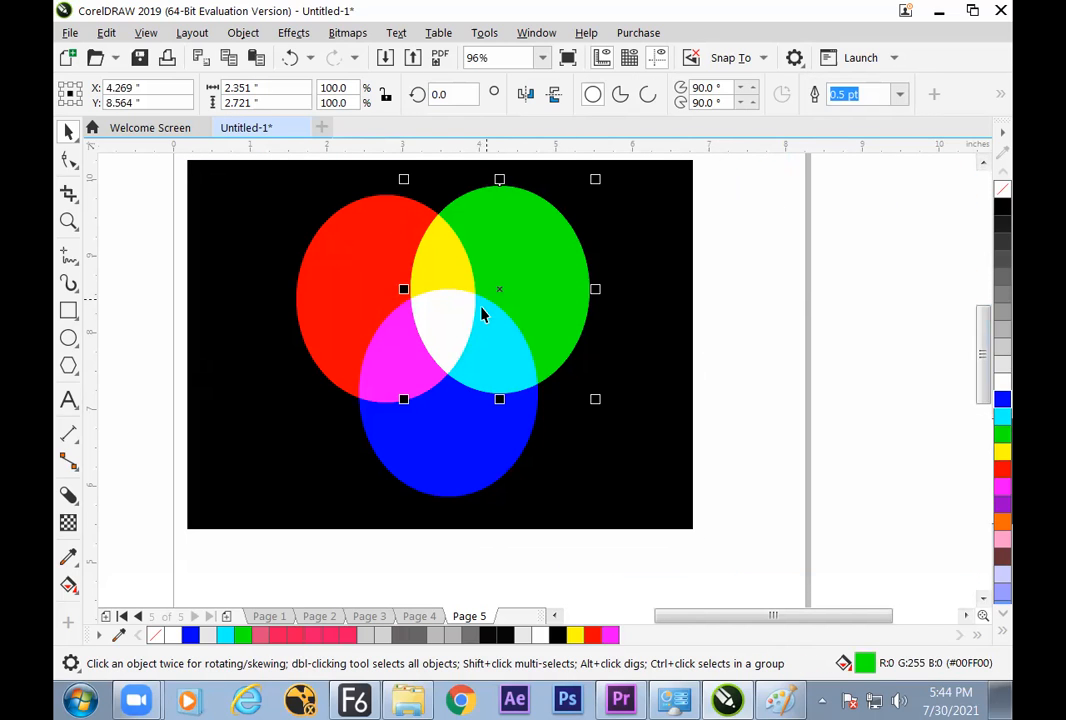
left_click(152, 369)
left_click(500, 250)
left_click(68, 522)
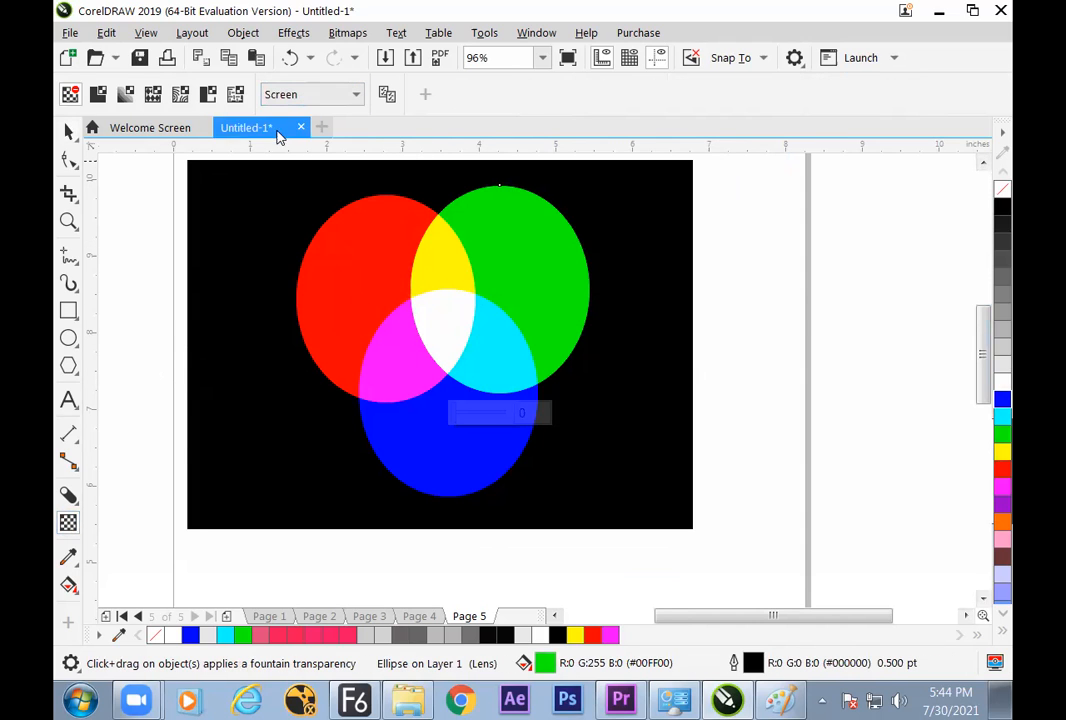
left_click(68, 131)
left_click(130, 221)
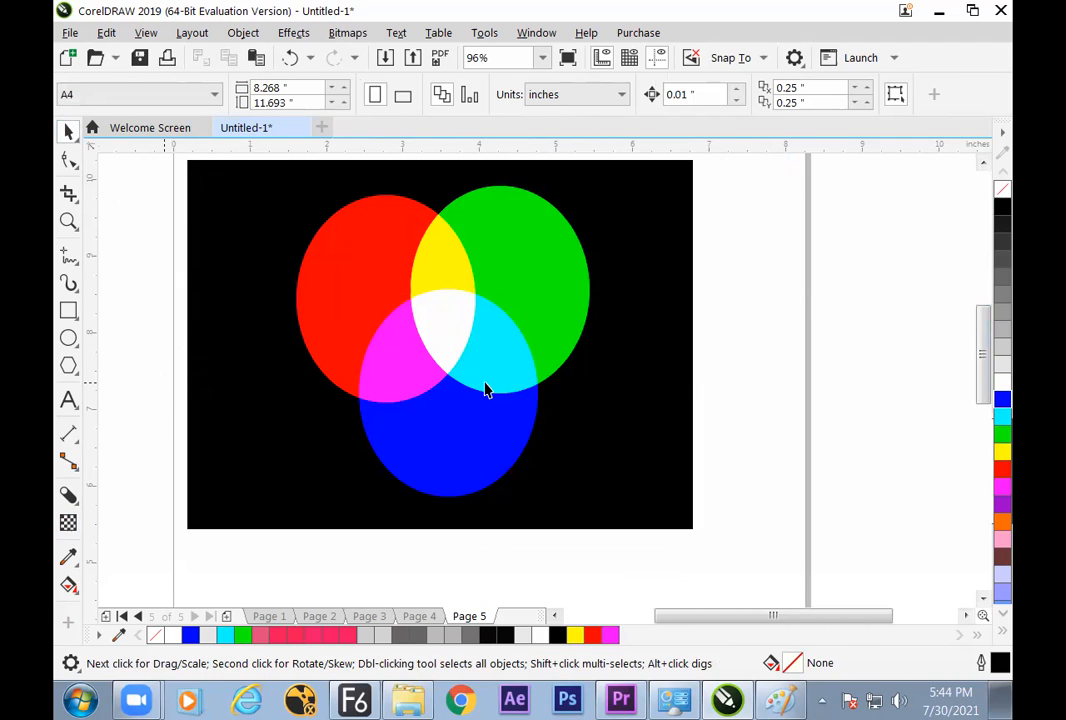
- Switch to Paint and handwrite R+G = Yellow, G+B = Cyan and B+R = Megenta beside the color wheel, enclosed in a box
key("alt+Tab")
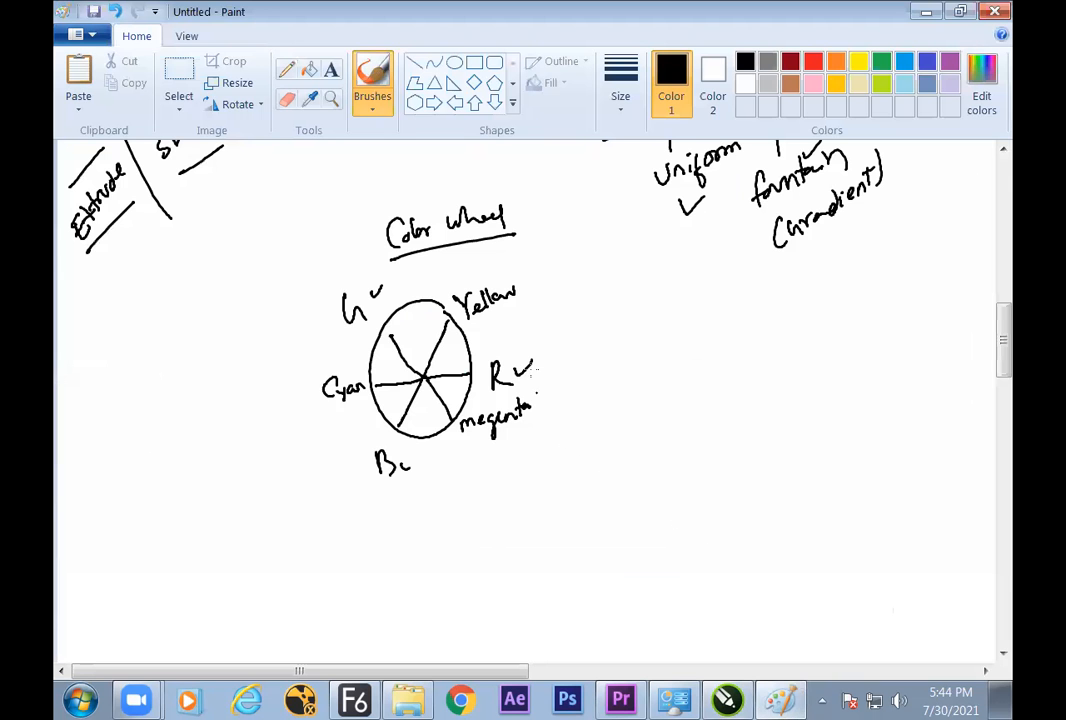
left_click_drag(625, 323, 634, 334)
mouse_move(629, 360)
left_mouse_down()
mouse_move(631, 372)
mouse_move(648, 365)
left_mouse_up()
left_click_drag(639, 371, 649, 370)
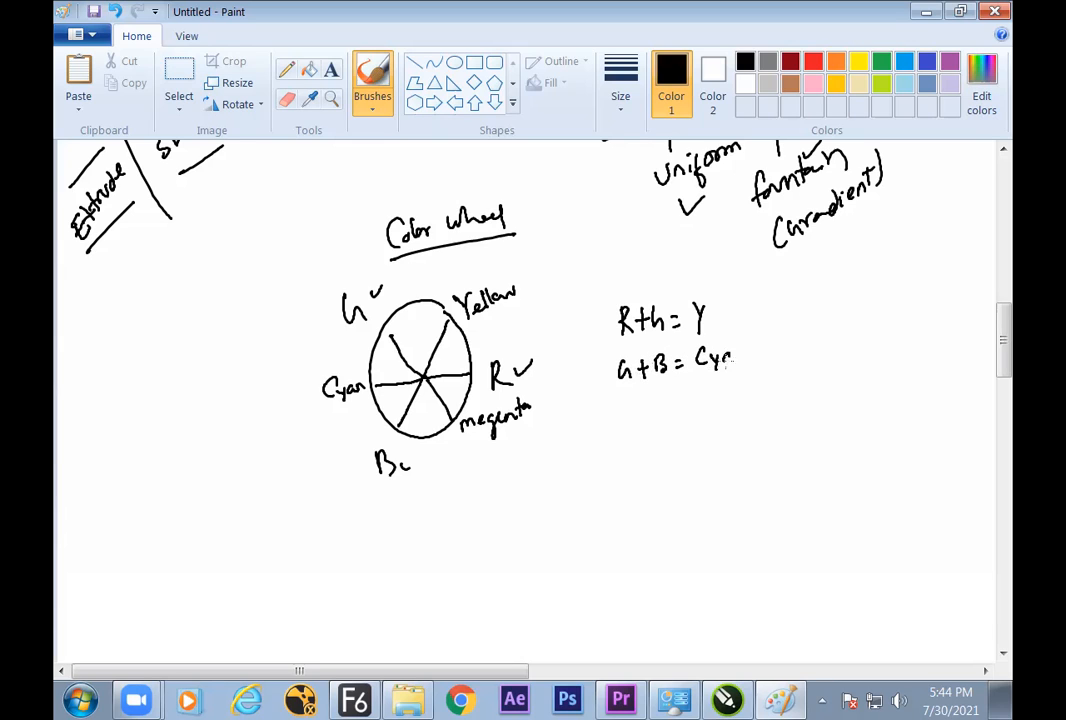
left_click_drag(623, 407, 624, 419)
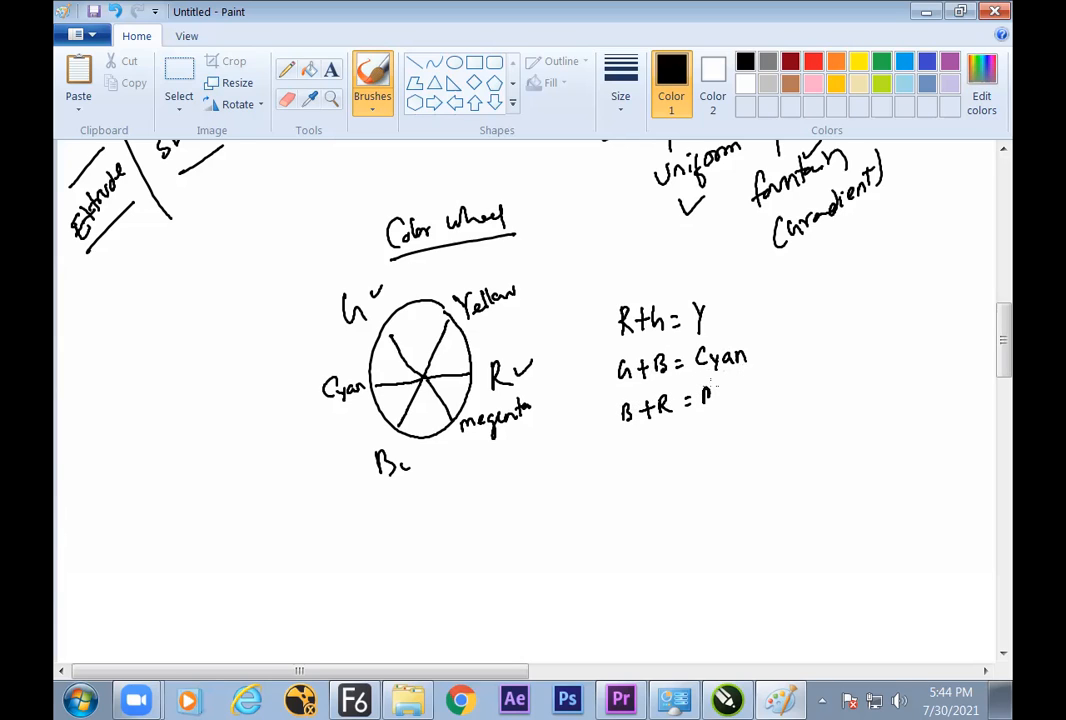
left_click_drag(739, 386, 737, 404)
left_click_drag(760, 363, 759, 380)
left_click_drag(755, 370, 768, 369)
left_click_drag(707, 320, 752, 314)
mouse_move(591, 295)
left_mouse_down()
mouse_move(752, 278)
mouse_move(775, 412)
mouse_move(595, 466)
mouse_move(587, 298)
left_mouse_up()
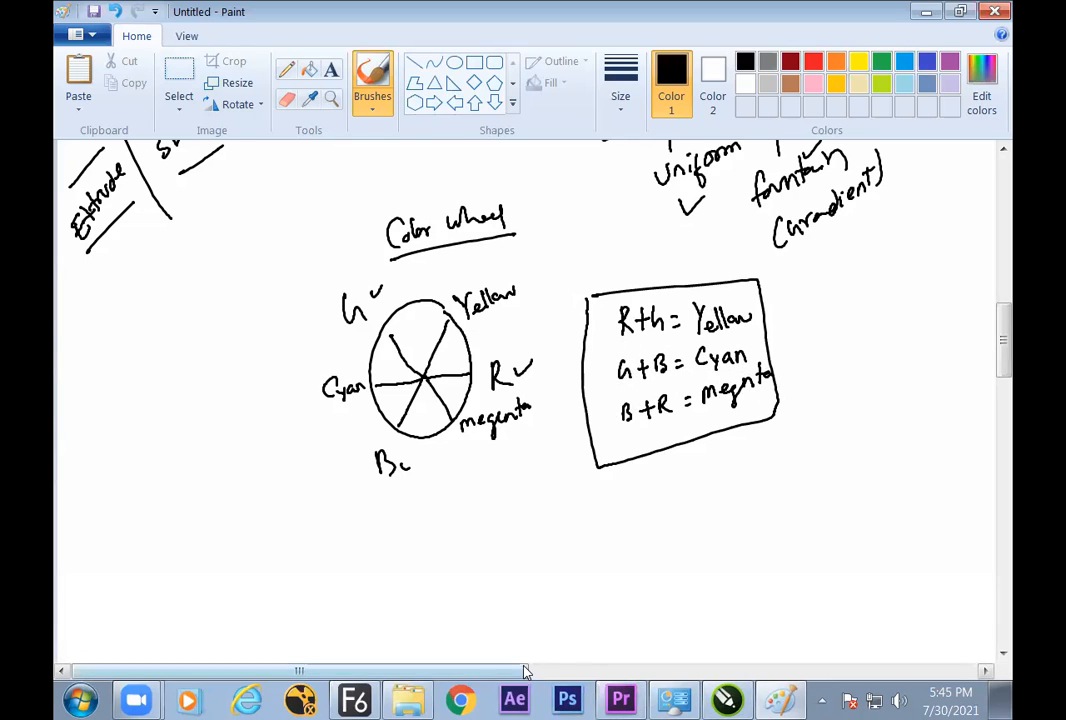
- Compare with the overlapping circles in CorelDRAW, and handwrite R+G+B = W below the boxed equations in Paint
key("alt+Tab")
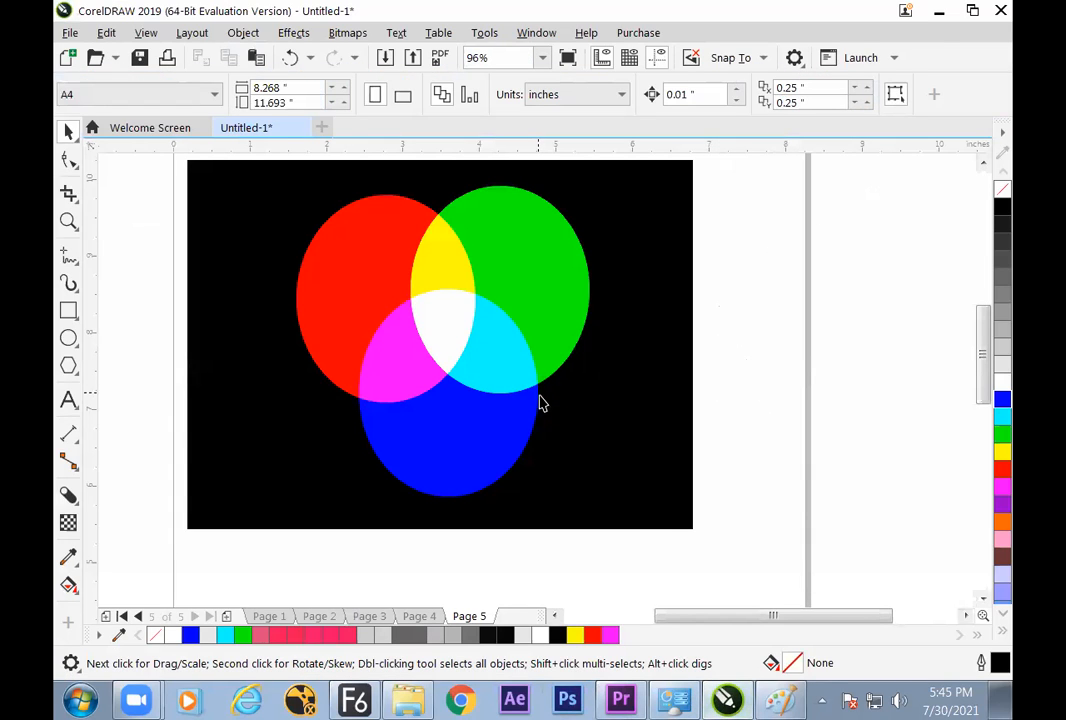
key("alt+Tab")
left_click_drag(637, 467, 637, 491)
mouse_move(637, 468)
left_mouse_down()
mouse_move(651, 489)
mouse_move(672, 477)
left_mouse_up()
mouse_move(666, 471)
left_mouse_down()
mouse_move(666, 485)
mouse_move(704, 472)
left_mouse_up()
mouse_move(705, 457)
left_mouse_down()
mouse_move(716, 470)
mouse_move(768, 438)
left_mouse_up()
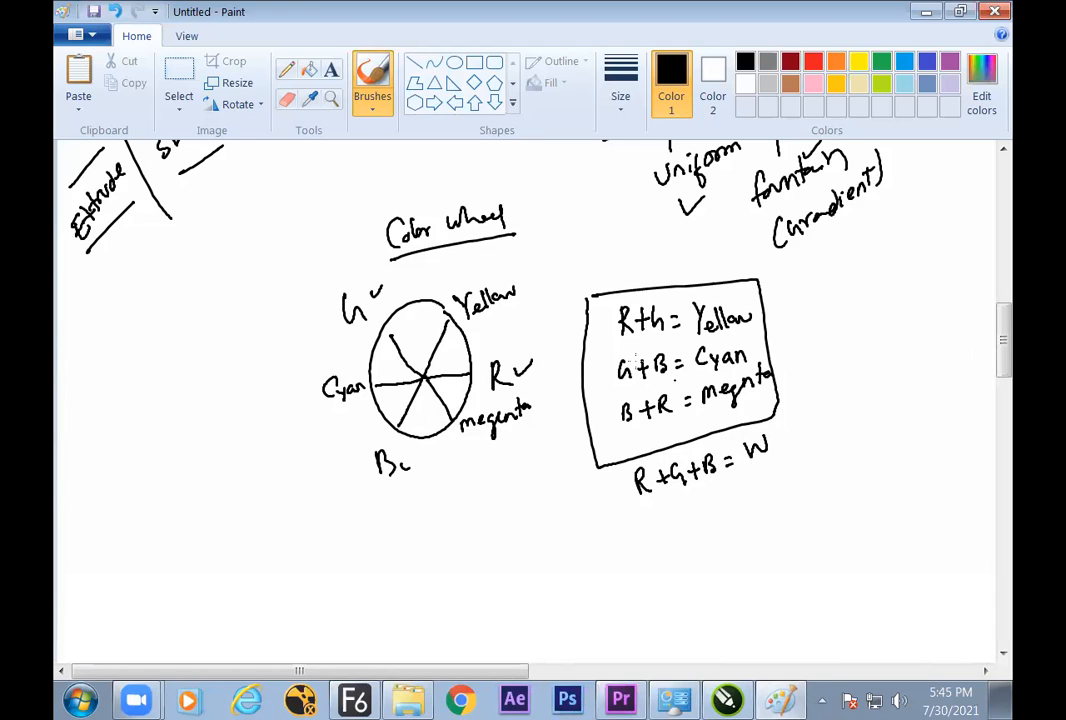
- Handwrite a boxed "Screen mode" note beside the equations and draw vertical divider lines on both sides of the equation box
mouse_move(811, 314)
left_mouse_down()
mouse_move(802, 333)
mouse_move(819, 333)
left_mouse_up()
left_click_drag(832, 320, 914, 320)
mouse_move(926, 310)
left_mouse_down()
mouse_move(938, 298)
mouse_move(948, 314)
left_mouse_up()
mouse_move(788, 297)
left_mouse_down()
mouse_move(927, 277)
mouse_move(948, 328)
mouse_move(794, 358)
mouse_move(792, 309)
left_mouse_up()
left_click_drag(558, 212, 567, 520)
left_click_drag(771, 255, 797, 476)
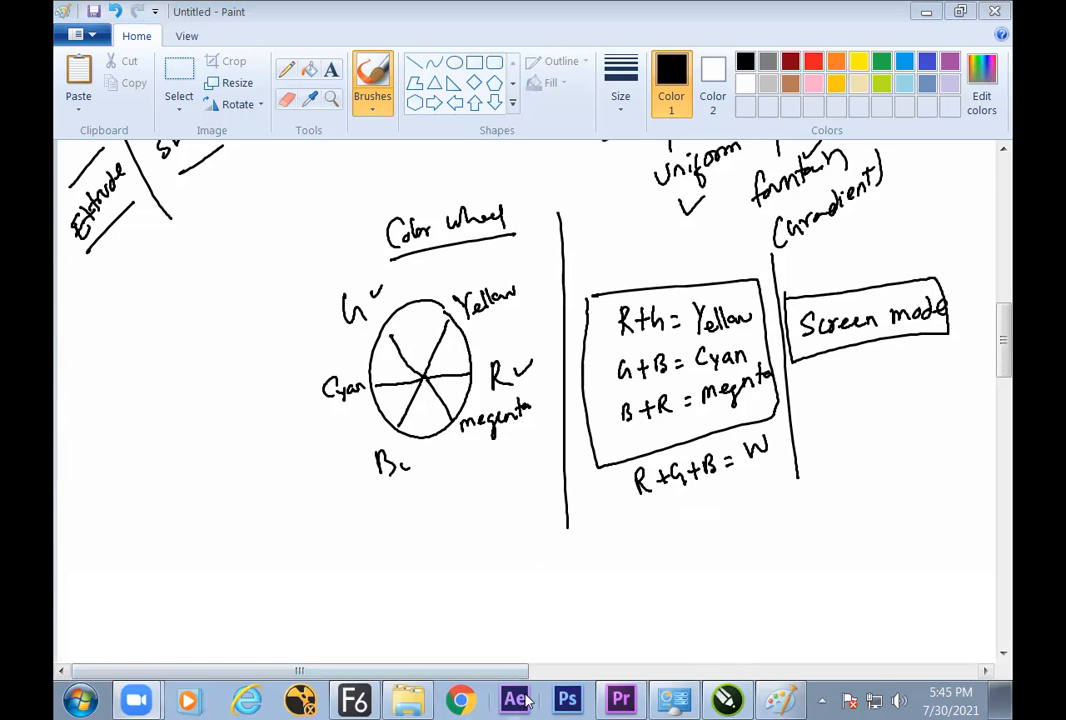
- Switch to CorelDRAW, move the black background rectangle slightly to X 3.594, Y 7.802 inches, and deselect it
left_click(727, 700)
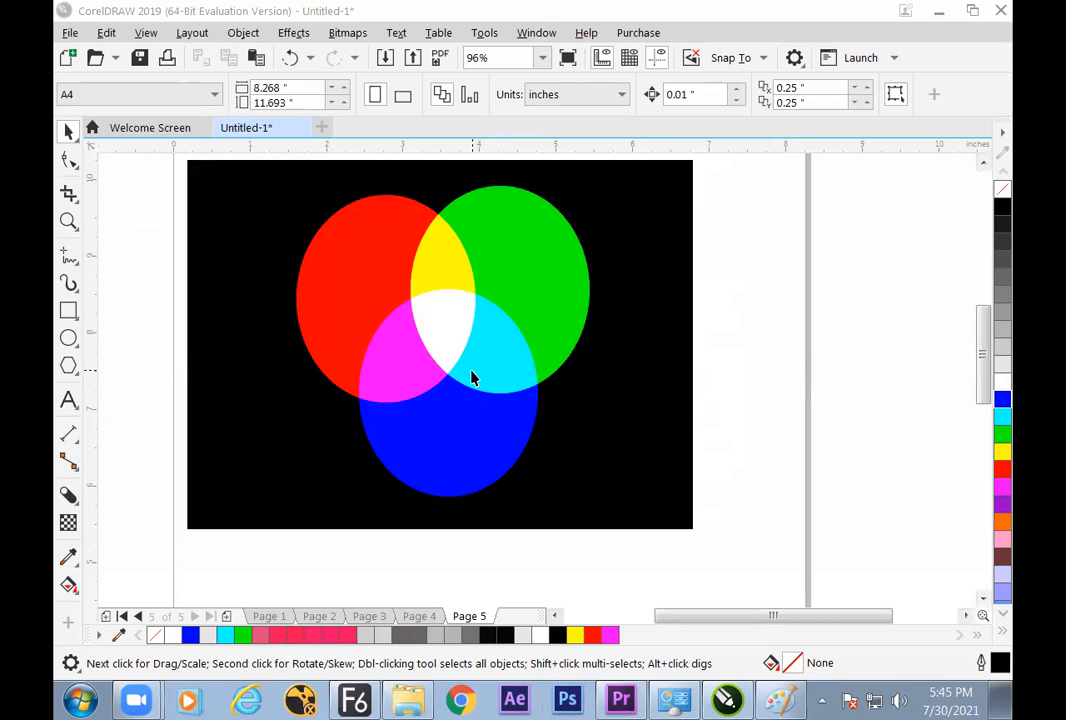
mouse_move(658, 230)
left_mouse_down()
mouse_move(676, 217)
mouse_move(666, 232)
left_mouse_up()
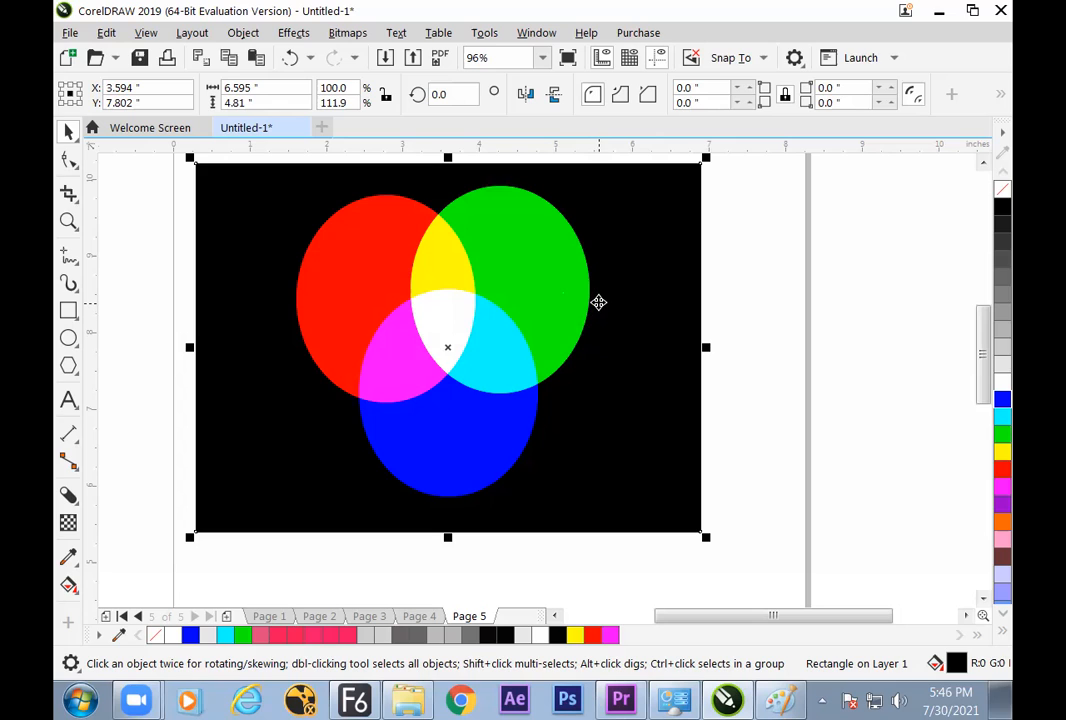
left_click(747, 292)
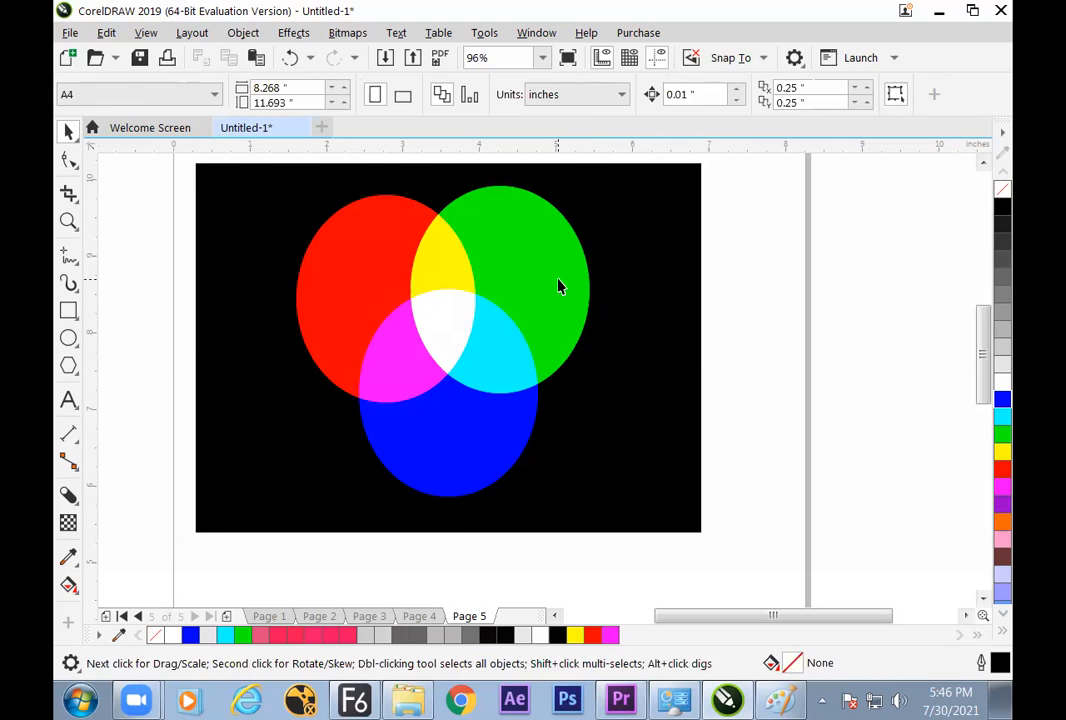
- Review the available transparency merge modes for the green ellipse without changing its mode
left_click(471, 352)
left_click(68, 522)
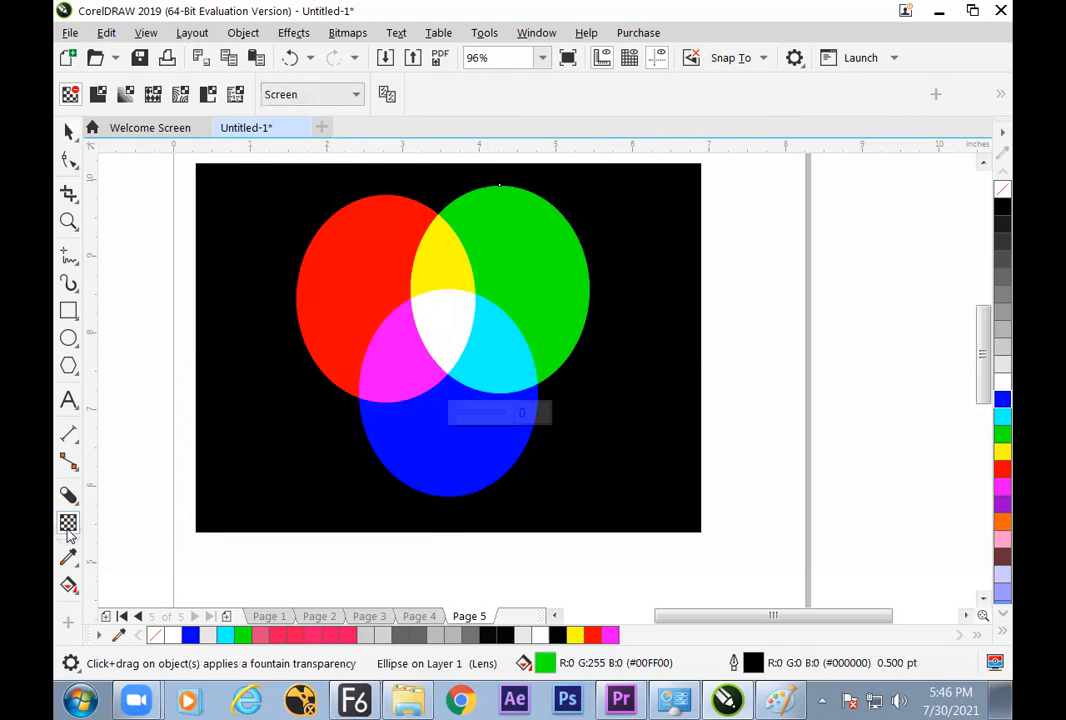
left_click(345, 100)
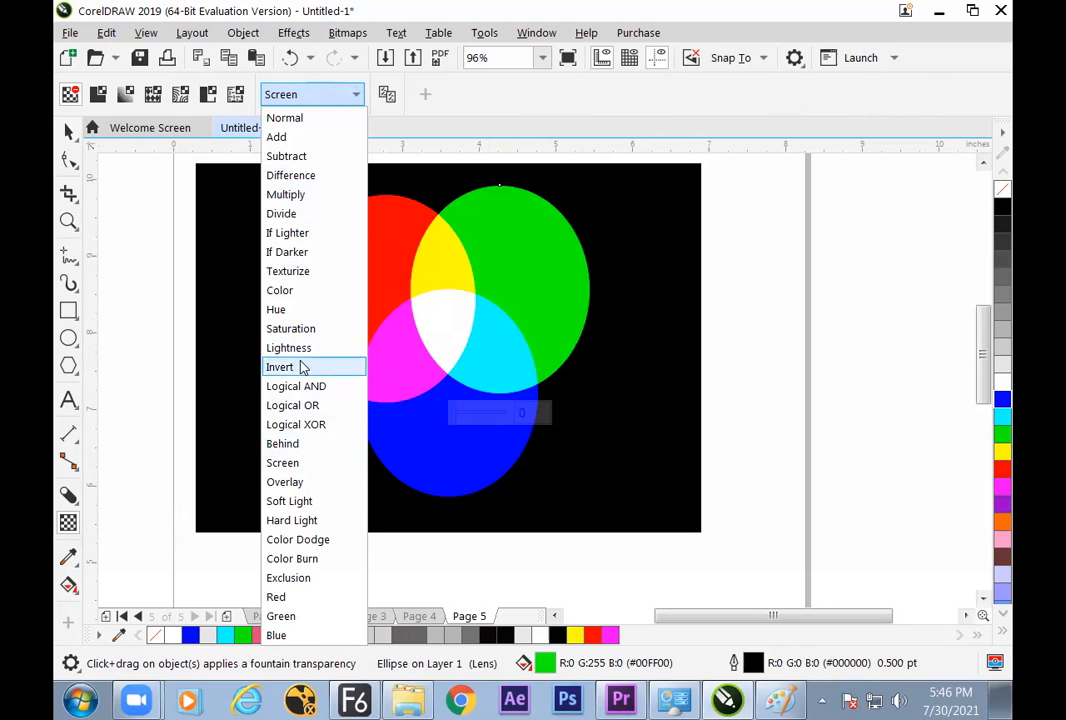
left_click(154, 323)
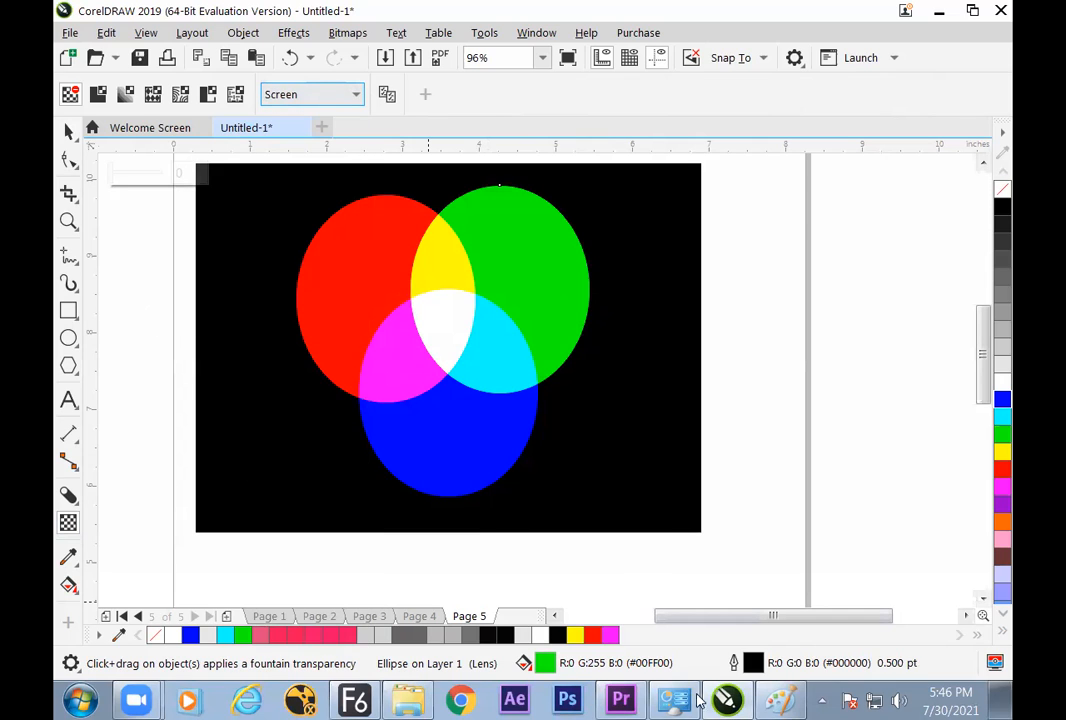
- Switch to Paint and handwrite the boxed pairs B↔Y, R↔C and G↔M below the color wheel, labelled INVERT
left_click(768, 697)
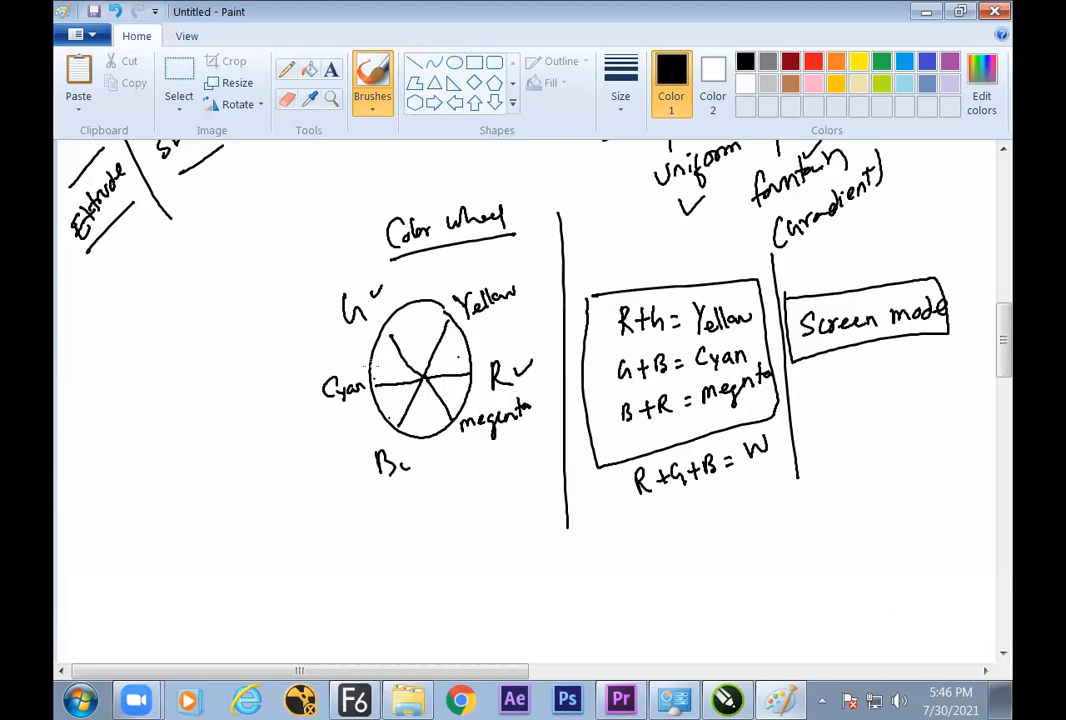
mouse_move(327, 522)
left_mouse_down()
mouse_move(328, 552)
mouse_move(373, 550)
mouse_move(366, 580)
left_mouse_up()
mouse_move(371, 586)
left_mouse_down()
mouse_move(378, 568)
mouse_move(388, 572)
left_mouse_up()
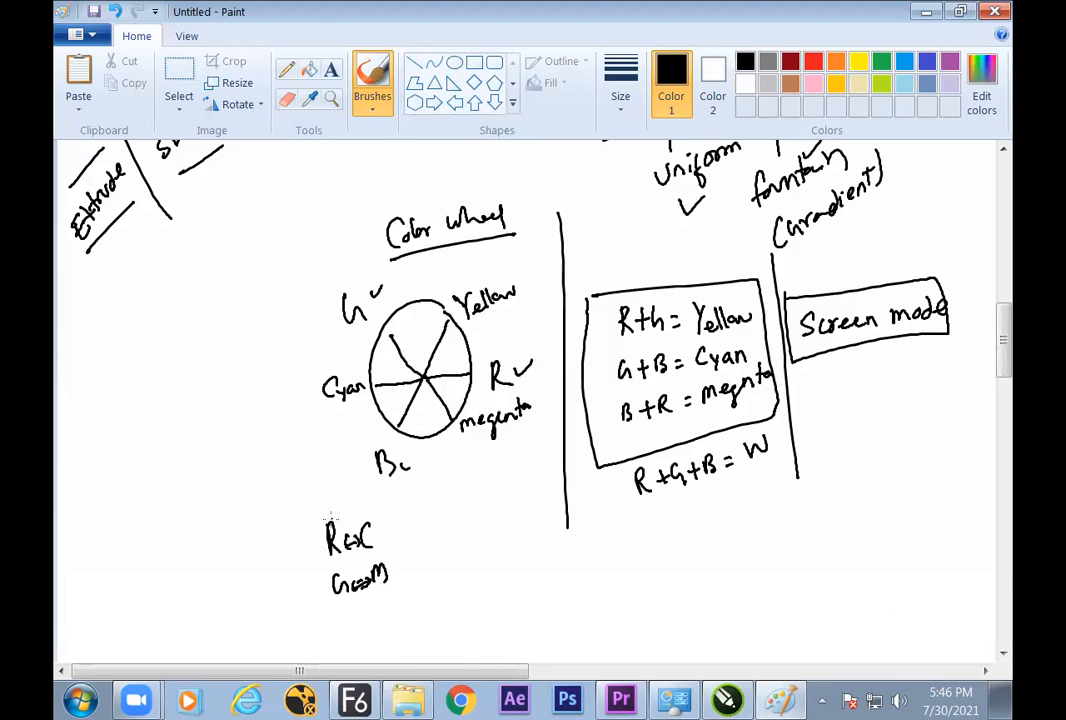
mouse_move(325, 488)
left_mouse_down()
mouse_move(337, 503)
mouse_move(361, 495)
left_mouse_up()
mouse_move(367, 487)
left_mouse_down()
mouse_move(362, 505)
mouse_move(371, 470)
mouse_move(396, 575)
mouse_move(337, 611)
mouse_move(308, 489)
left_mouse_up()
mouse_move(198, 548)
left_mouse_down()
mouse_move(199, 570)
mouse_move(232, 536)
mouse_move(246, 548)
mouse_move(271, 517)
left_mouse_up()
left_click_drag(264, 518, 265, 535)
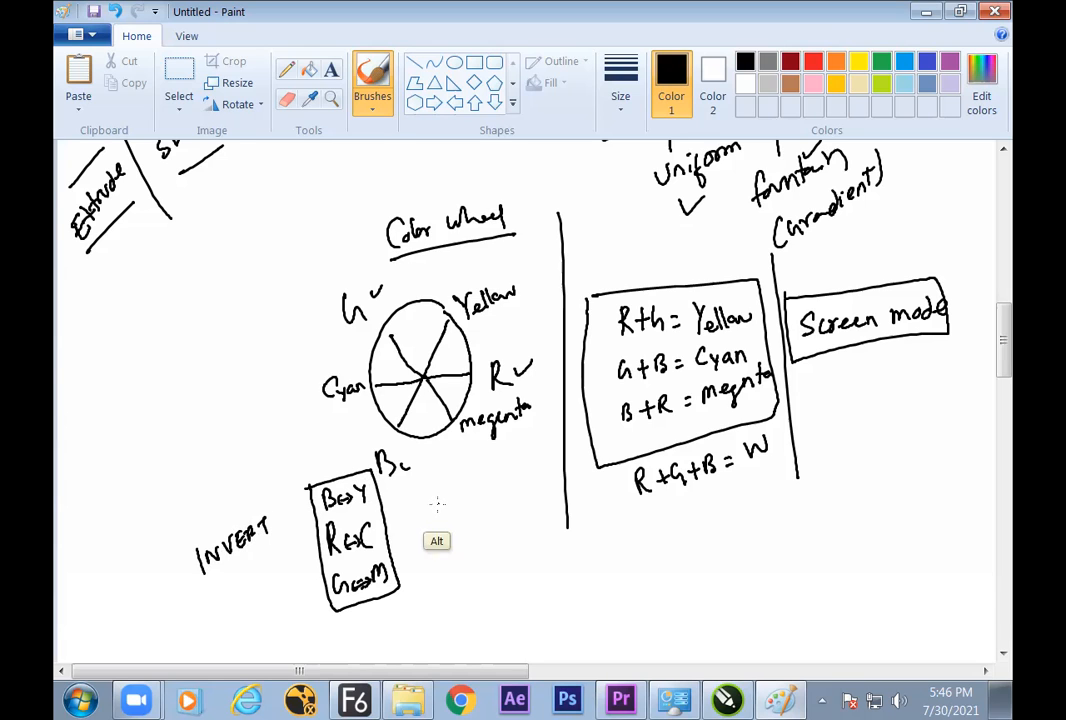
- Switch to CorelDRAW and place a copy of the green ellipse outside the page at X 9.721, Y 8.216 inches
key("alt+Tab")
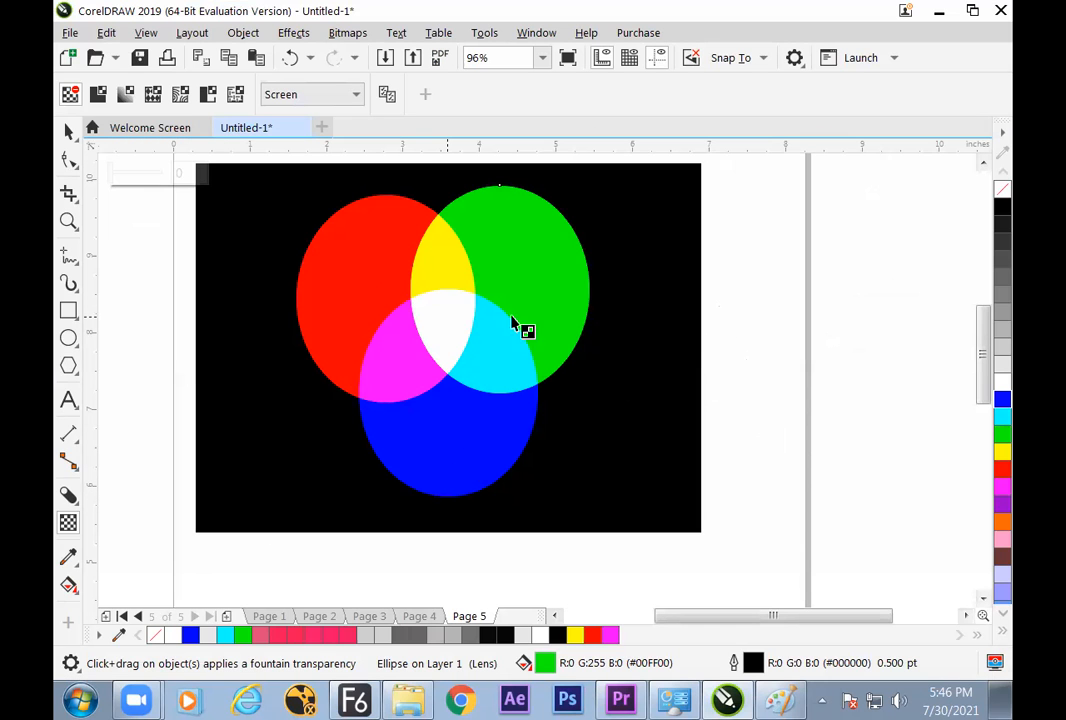
left_click(69, 132)
left_click(121, 207)
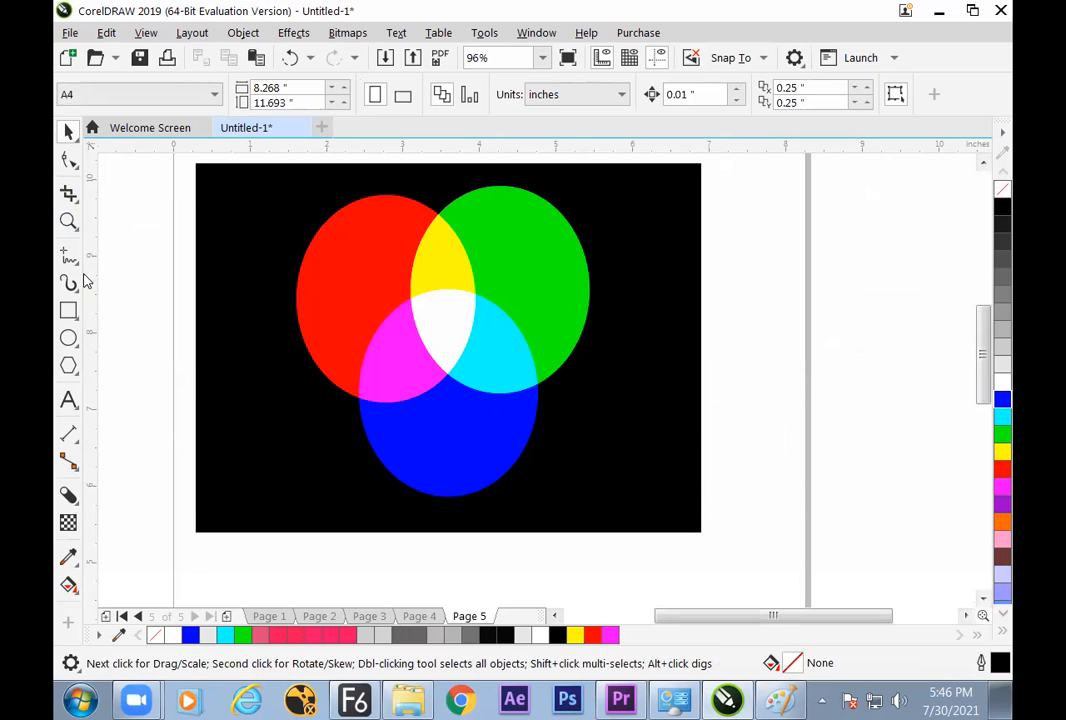
left_click(76, 231)
left_click(117, 245)
left_click_drag(611, 338, 334, 336)
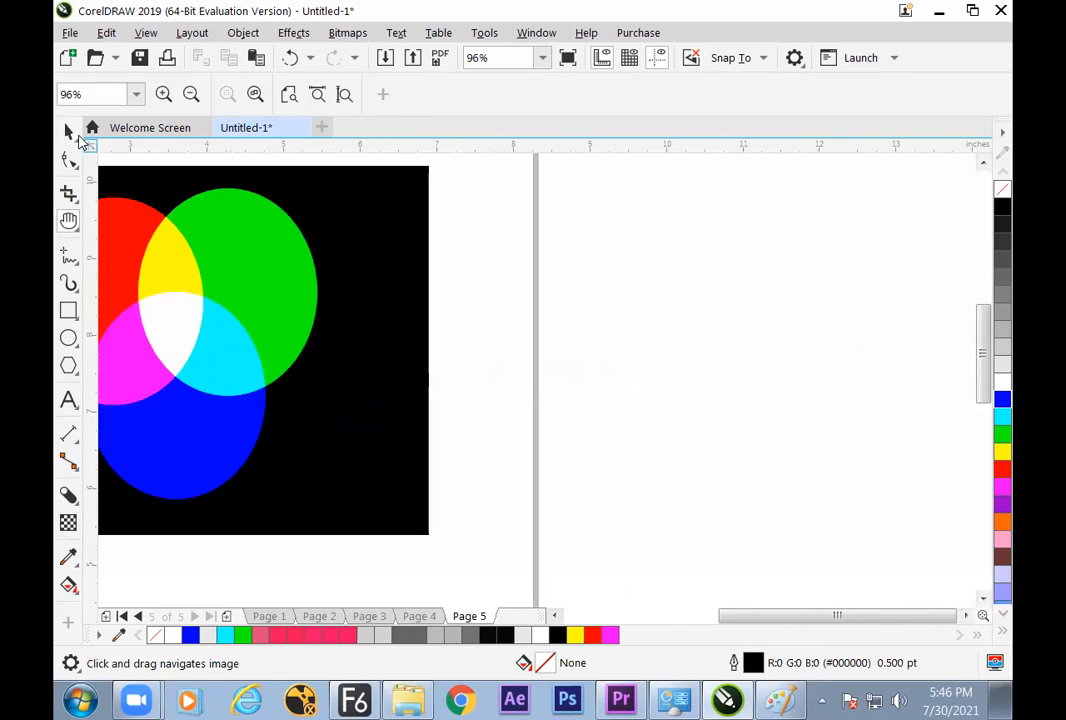
left_click(68, 131)
left_click(255, 275)
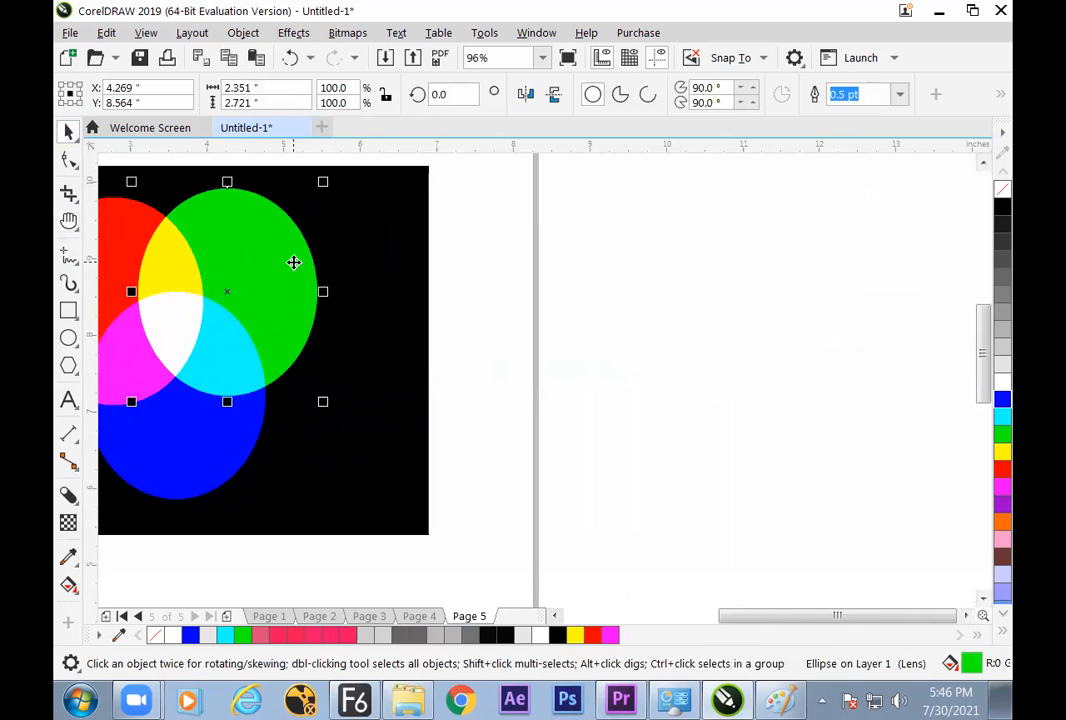
left_click_drag(276, 276, 687, 301)
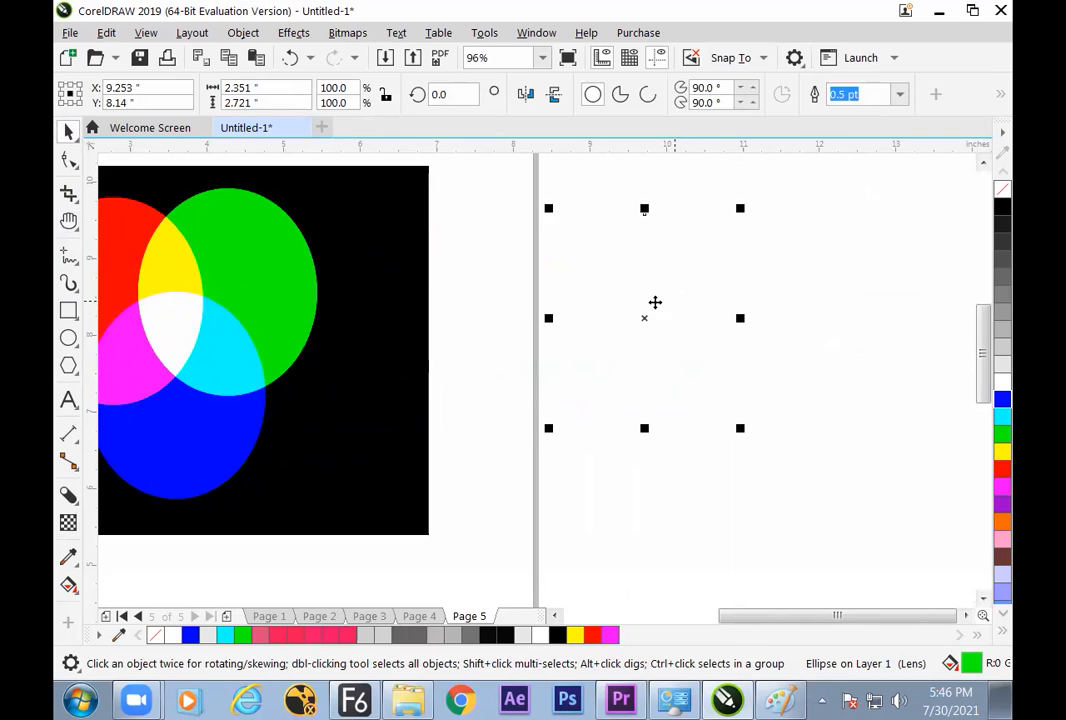
- Set the copied ellipse's transparency merge mode to Invert and move it to X 11.354, Y 8.162 inches
left_click(70, 524)
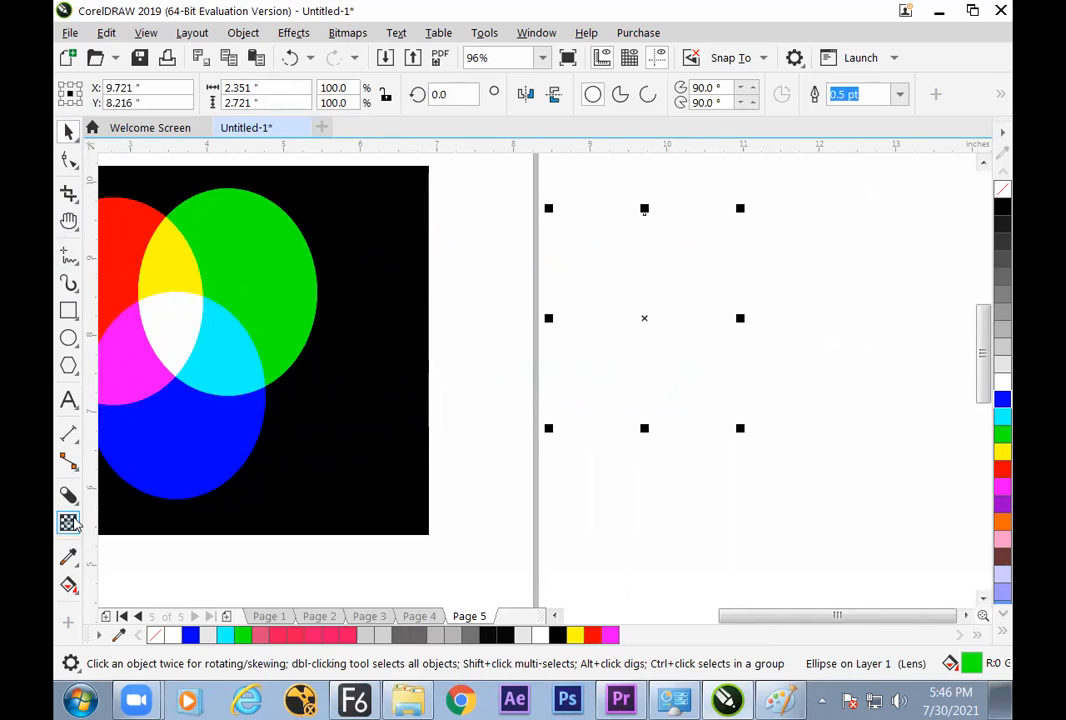
left_click(338, 96)
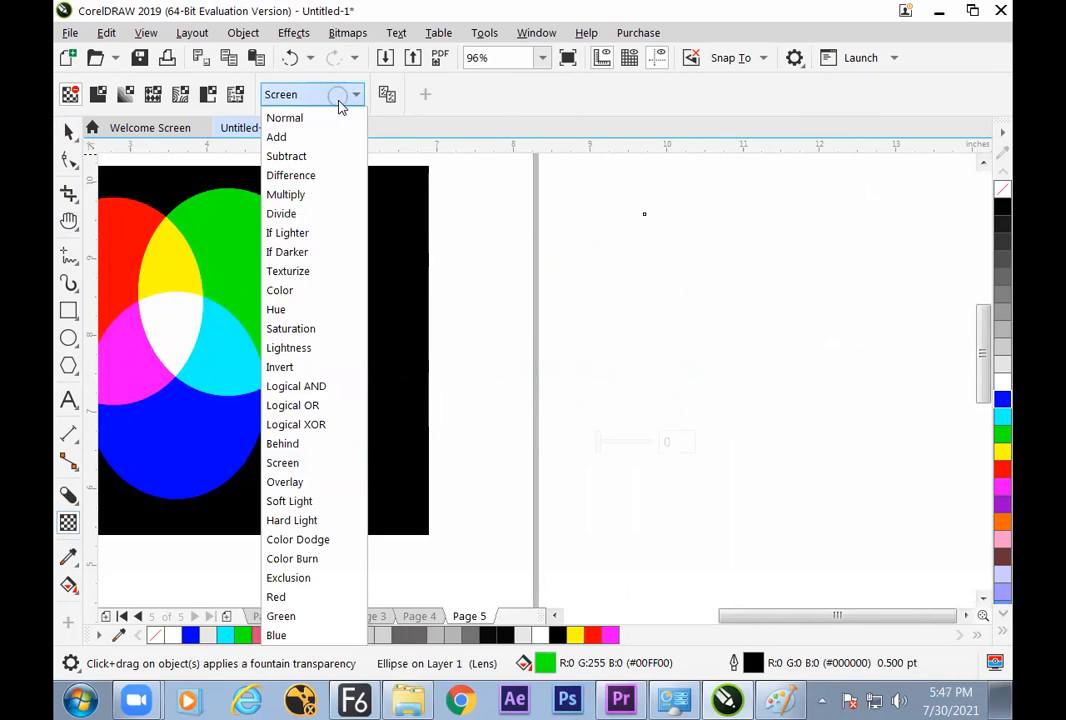
left_click(307, 368)
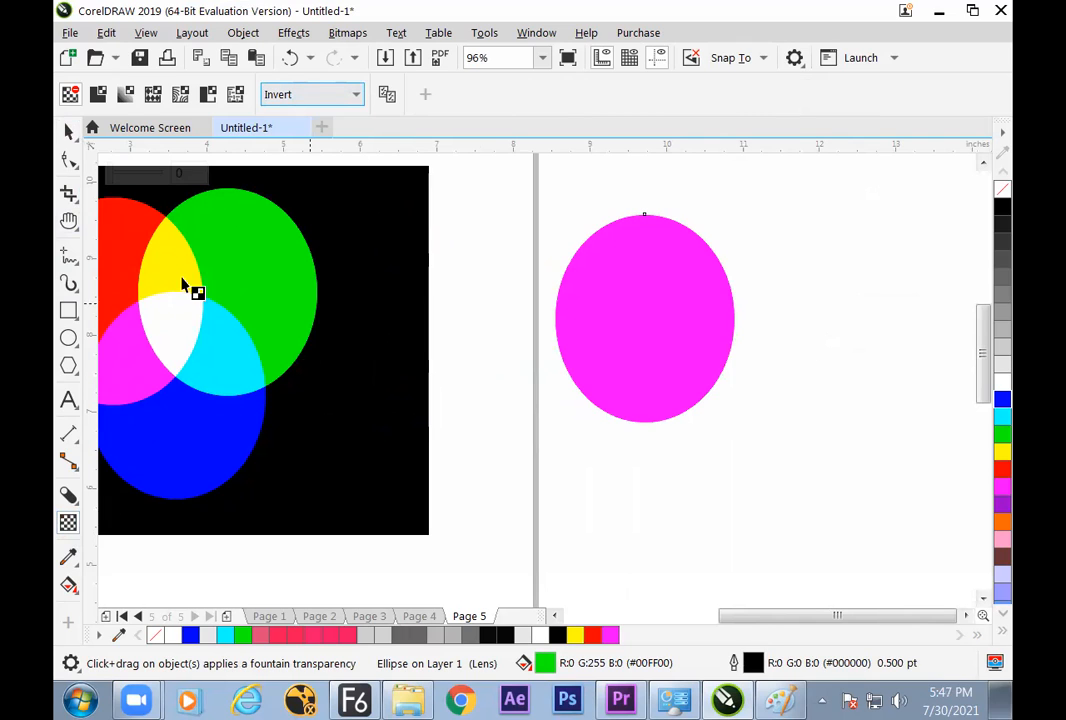
left_click(68, 133)
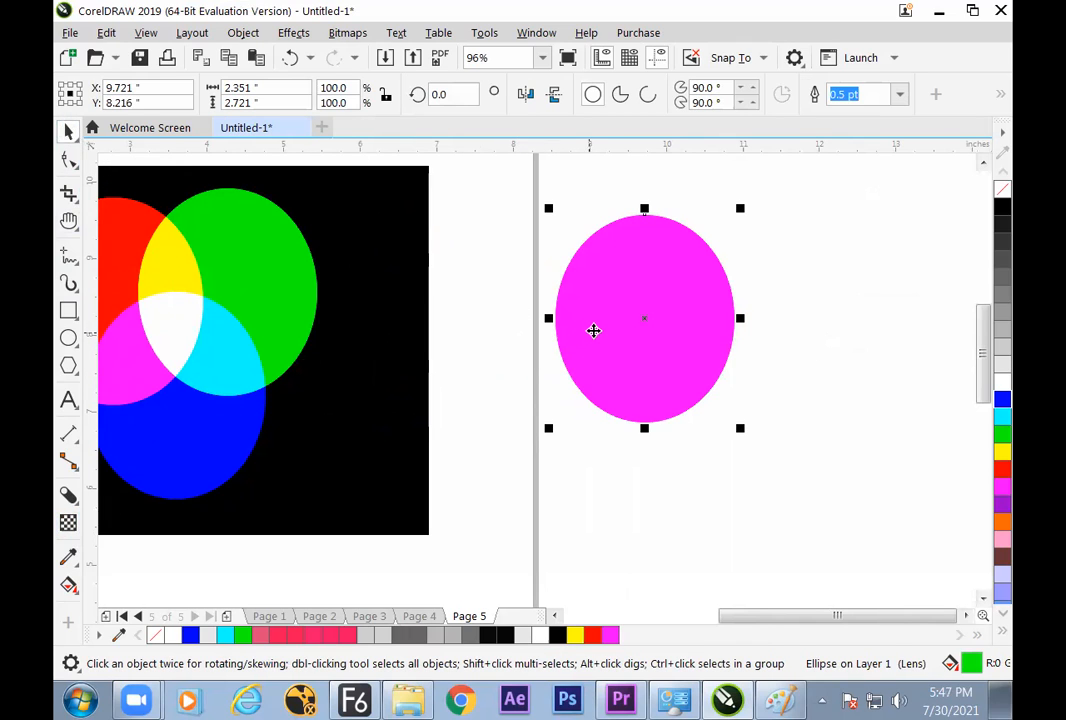
left_click_drag(692, 333, 817, 337)
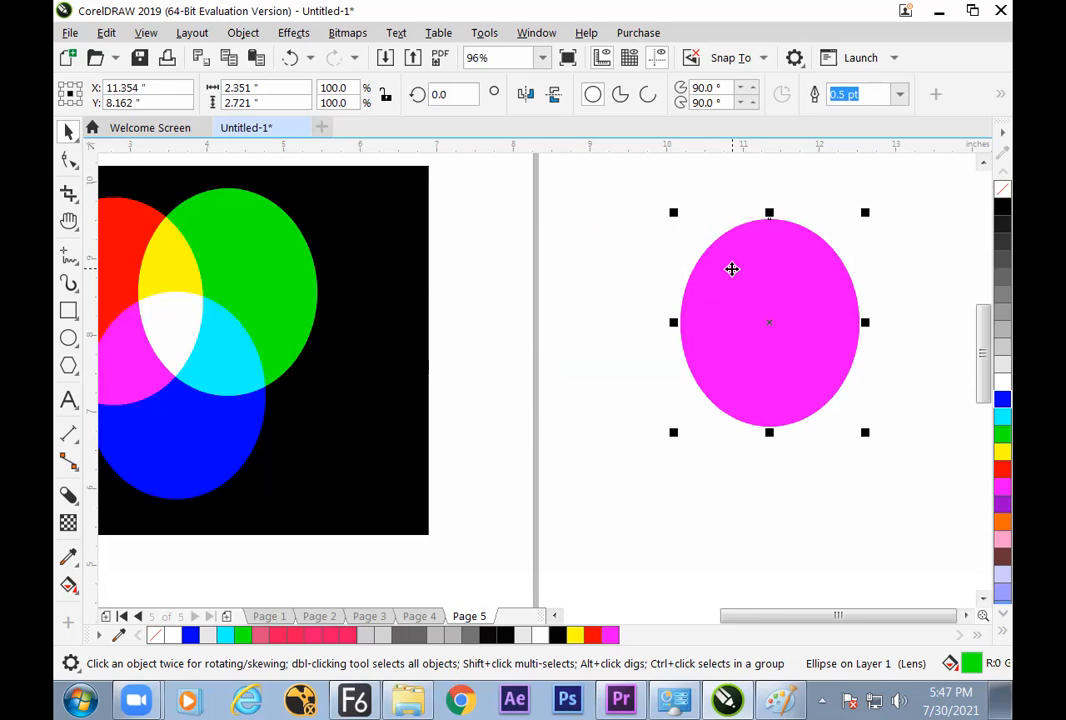
- Duplicate the inverted ellipse to its left and set the duplicate's merge mode to Normal
left_click_drag(745, 266, 566, 320)
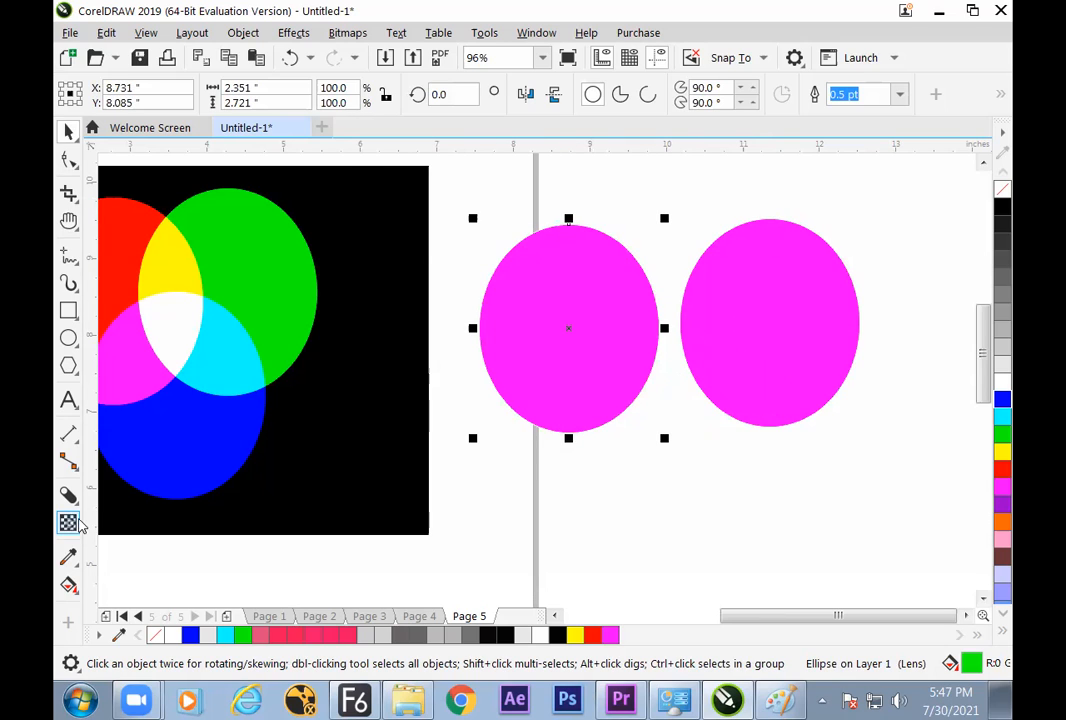
left_click(68, 522)
left_click(340, 94)
left_click(325, 114)
key("space")
- Scale the green and magenta ellipses down together to about 1.684 by 0.947 inches and move the pair upward
left_click(712, 217)
left_click(620, 307)
left_click(768, 321, "shift")
left_click_drag(865, 212, 738, 283)
left_click_drag(714, 326, 713, 251)
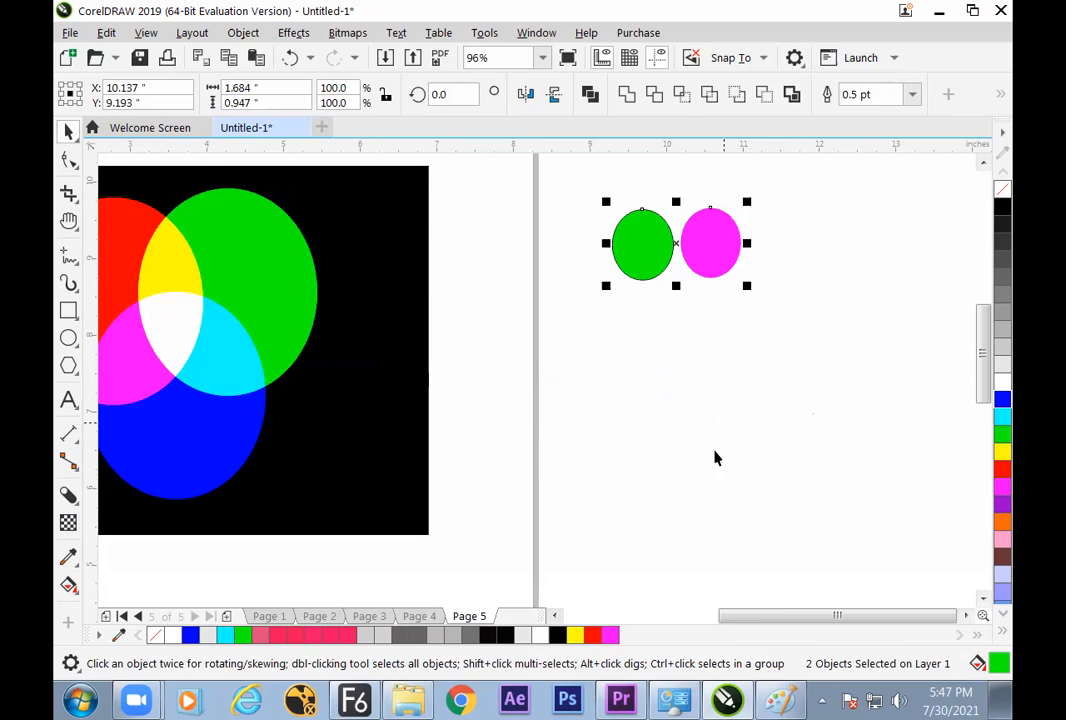
- Tick G in the Paint INVERT list, and in CorelDRAW duplicate the ellipse pair straight below and fill the copies with blue
key("alt+Tab")
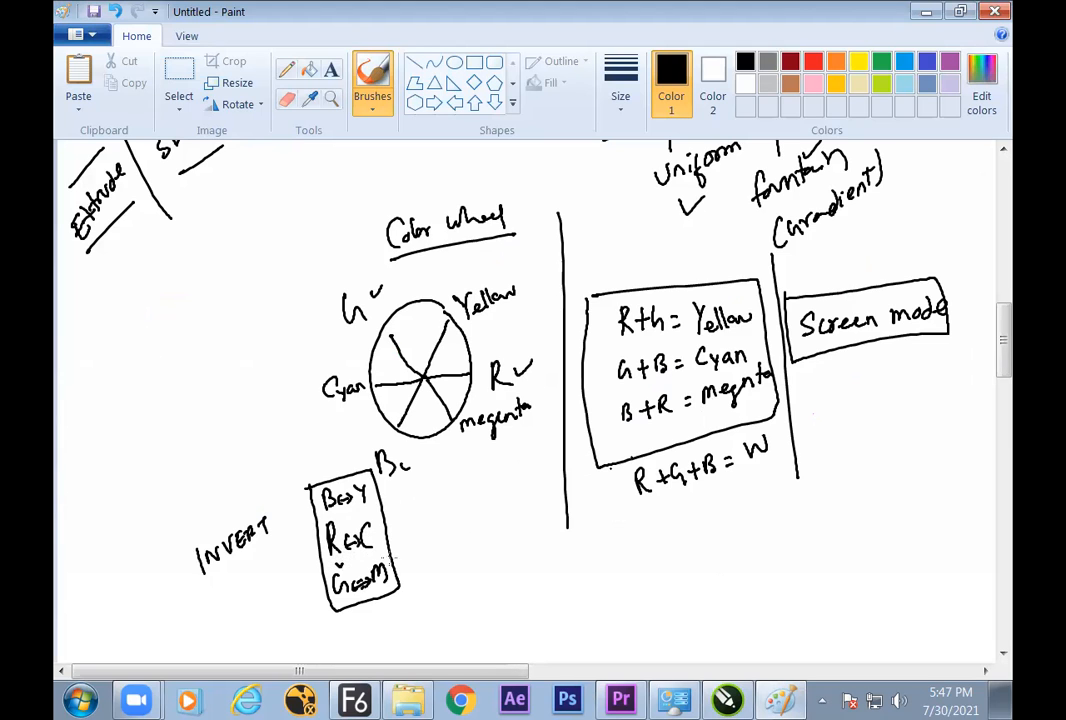
key("alt+Tab")
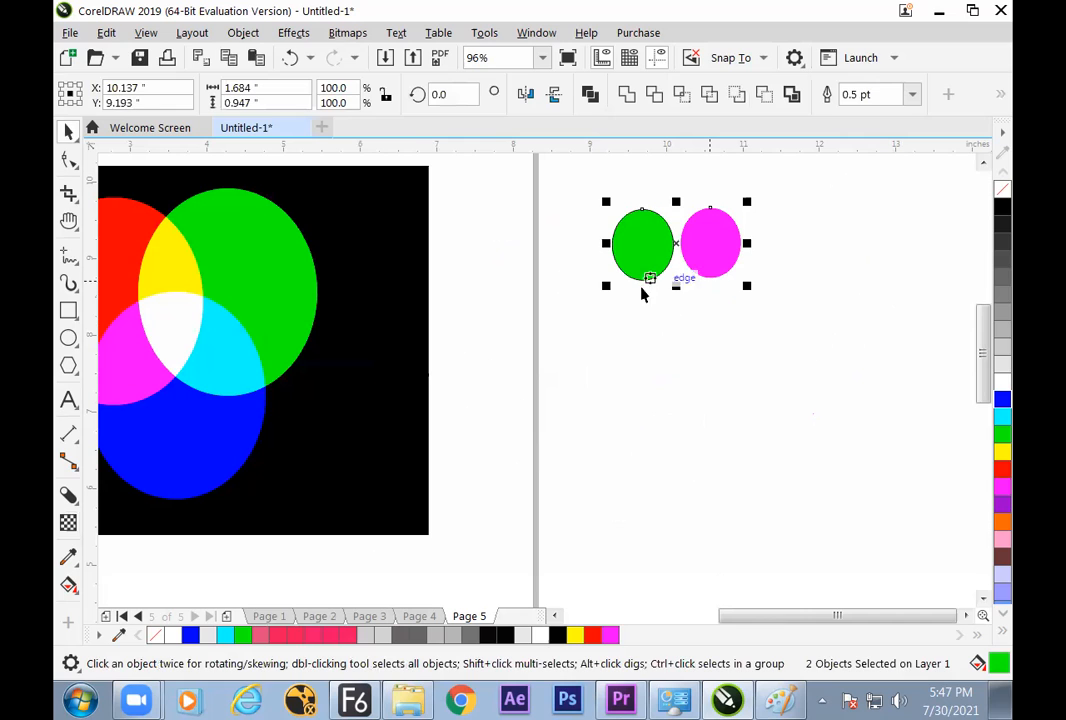
left_click_drag(656, 292, 721, 374)
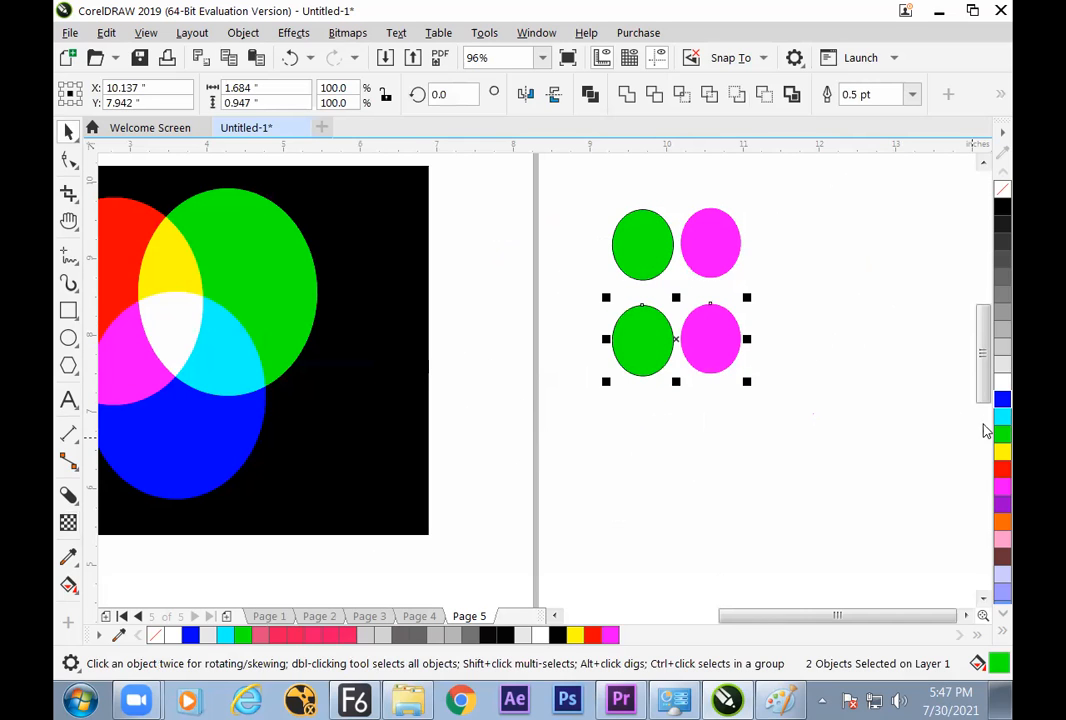
key("ctrl+r")
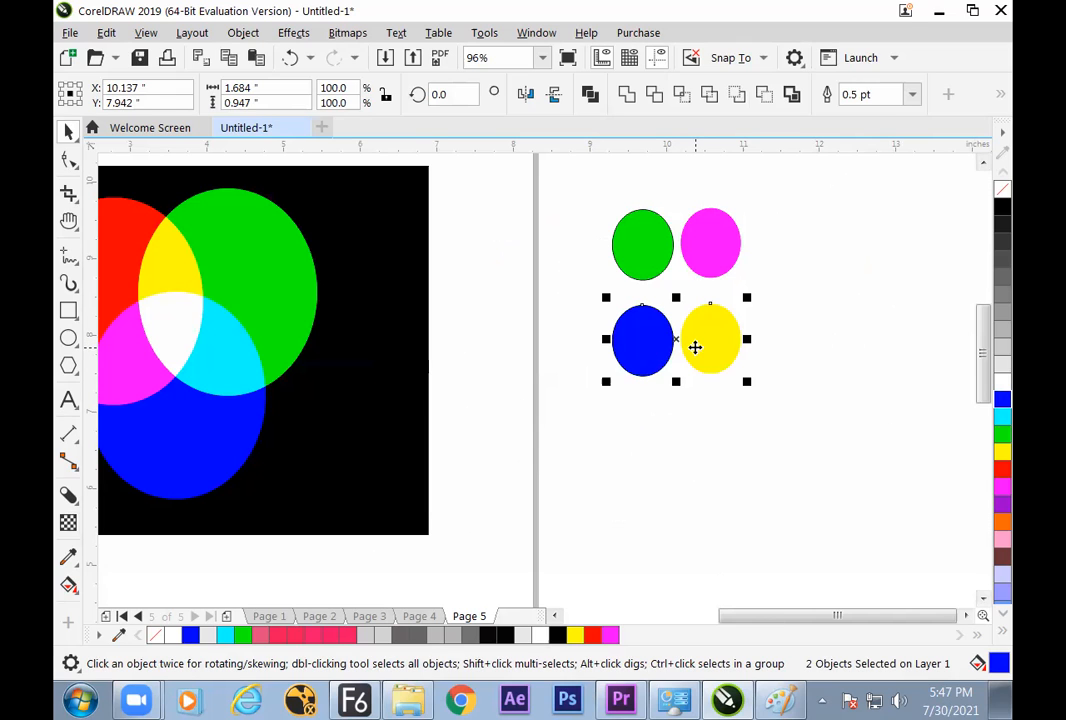
- Duplicate the blue and yellow ellipse pair straight below and fill both copies with red
left_click_drag(678, 345, 681, 432)
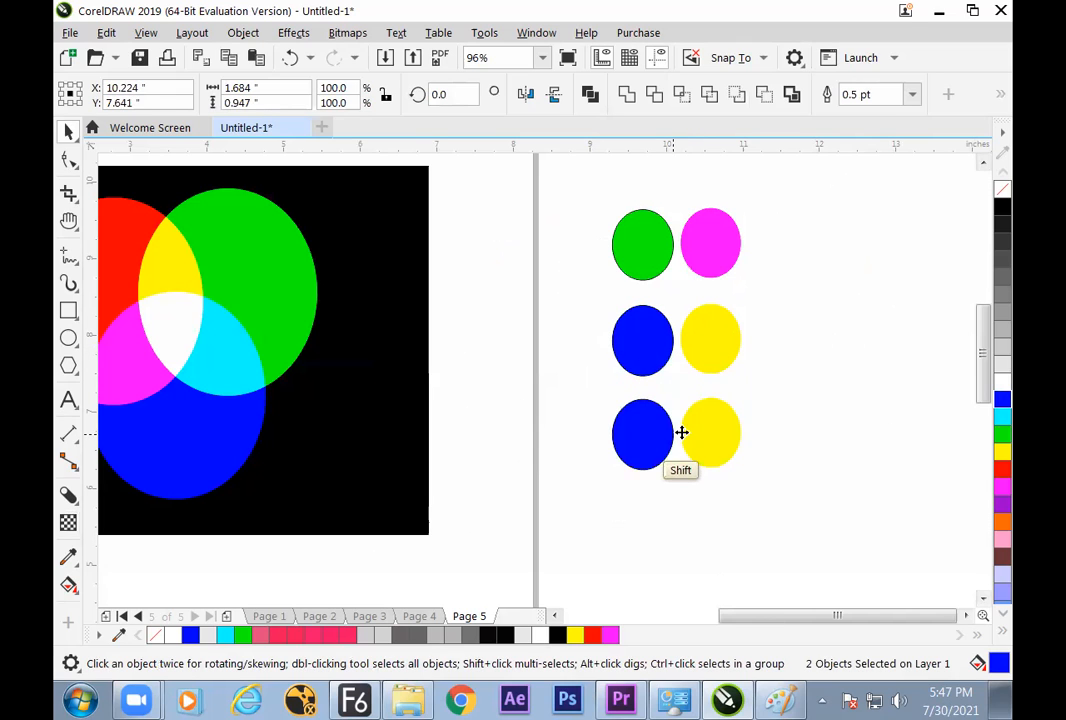
right_click(681, 432)
key("ctrl+r")
left_click(791, 443)
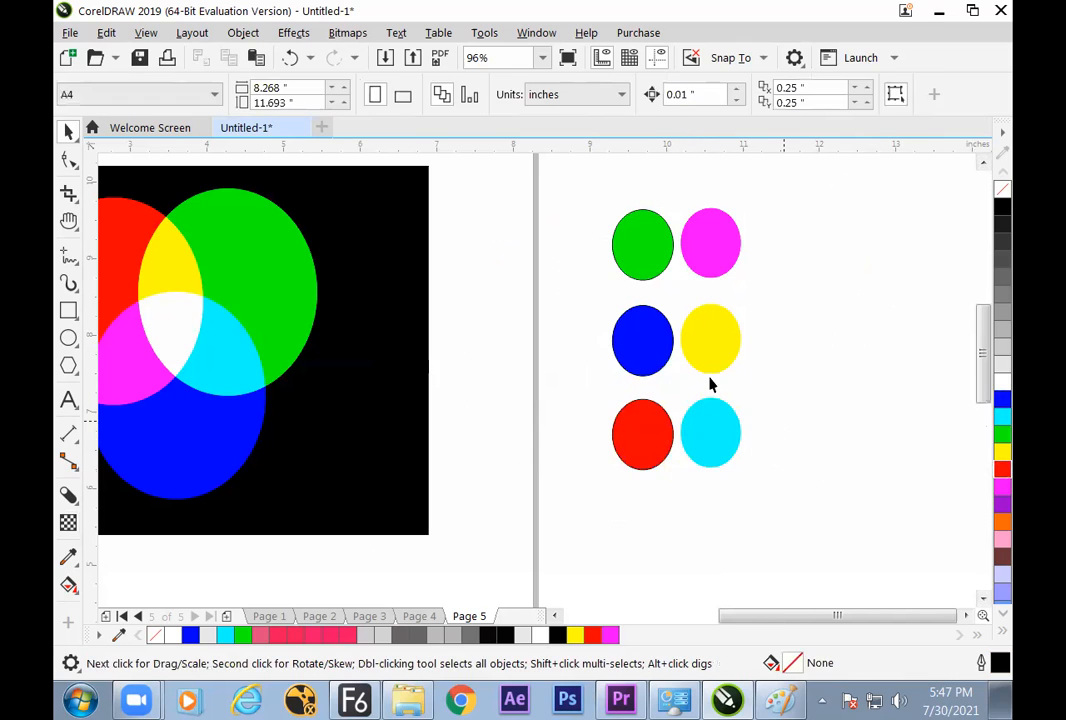
left_click_drag(568, 184, 775, 515)
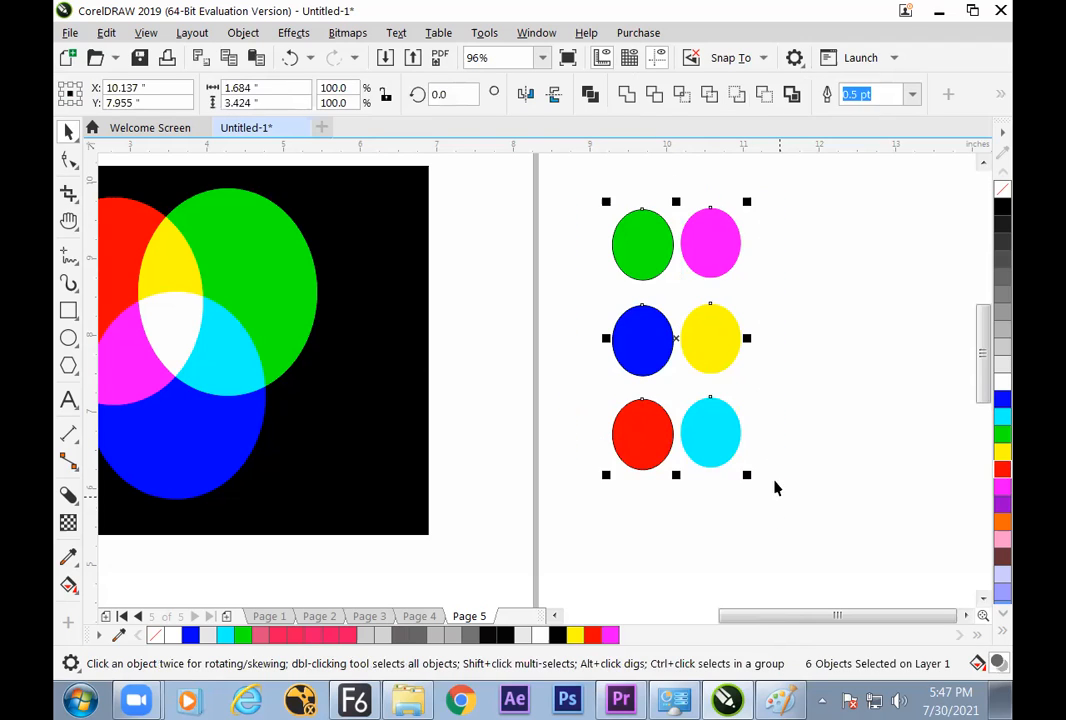
left_click(805, 457)
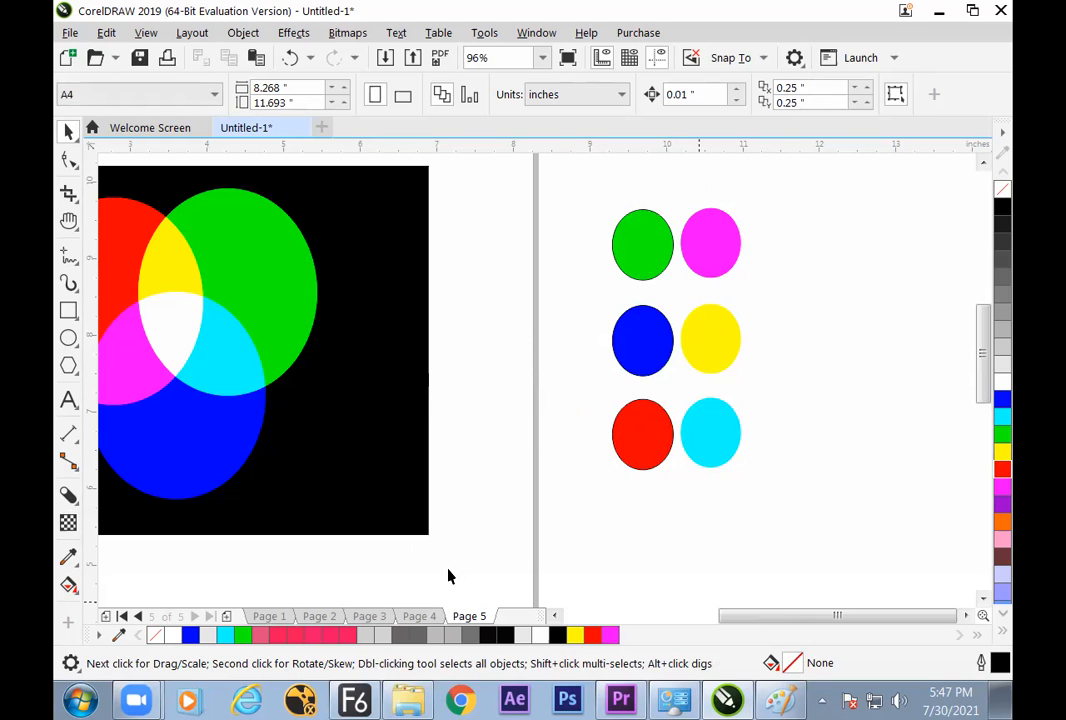
- Move all six small ellipses together beside the black RGB diagram, to X 8.679, Y 7.785 inches
scroll(448, 576, "left", 2)
scroll(448, 576, "left", 3)
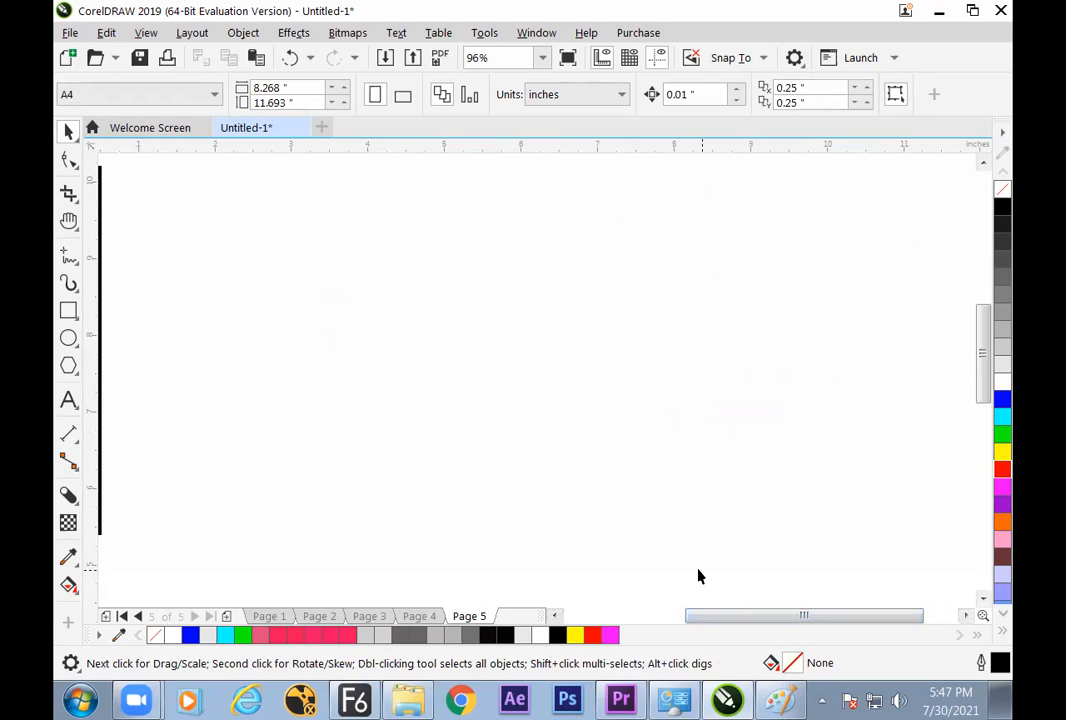
scroll(699, 576, "left", 6)
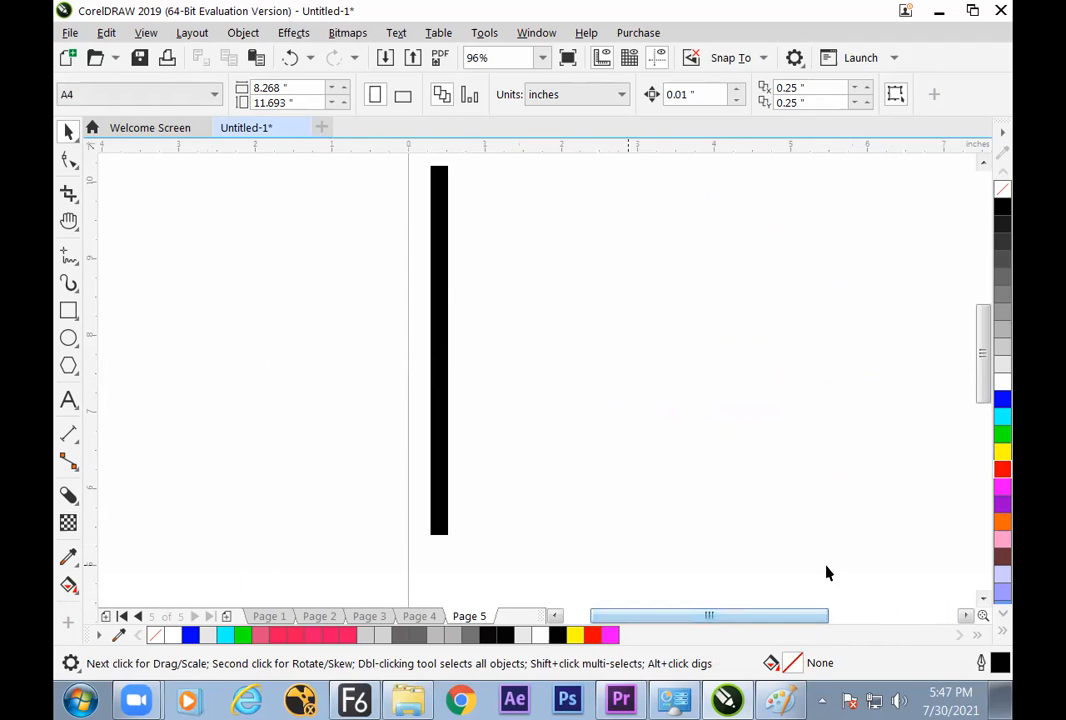
left_click_drag(718, 615, 828, 615)
left_click_drag(981, 382, 981, 372)
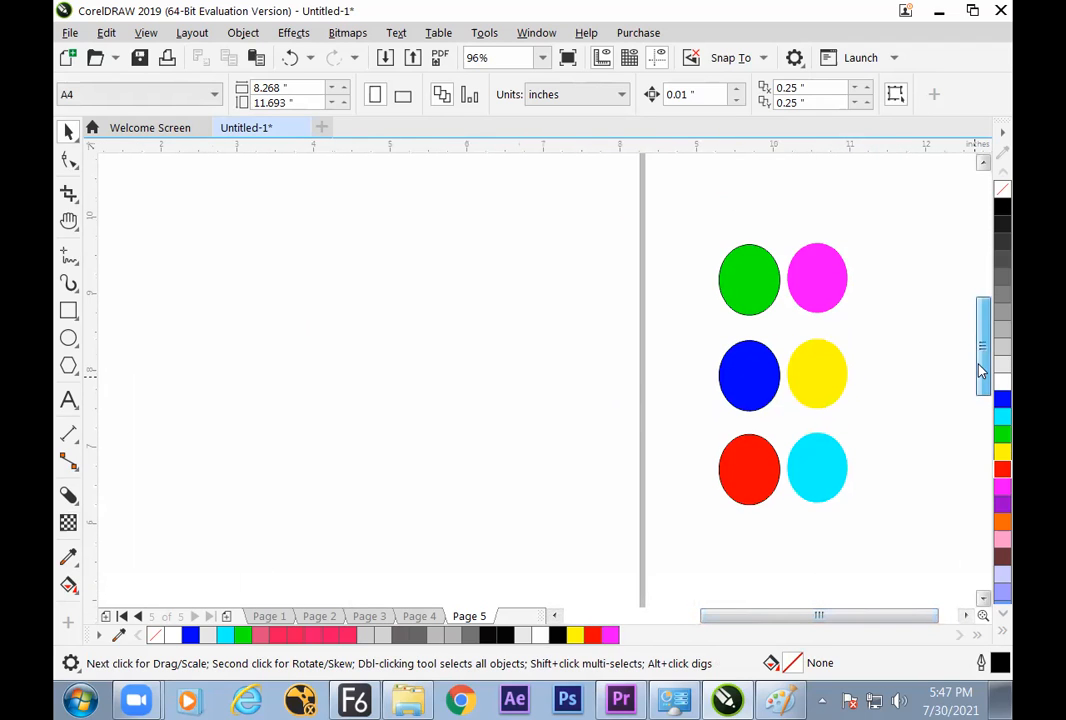
scroll(803, 569, "left", 1)
left_click_drag(756, 612, 731, 612)
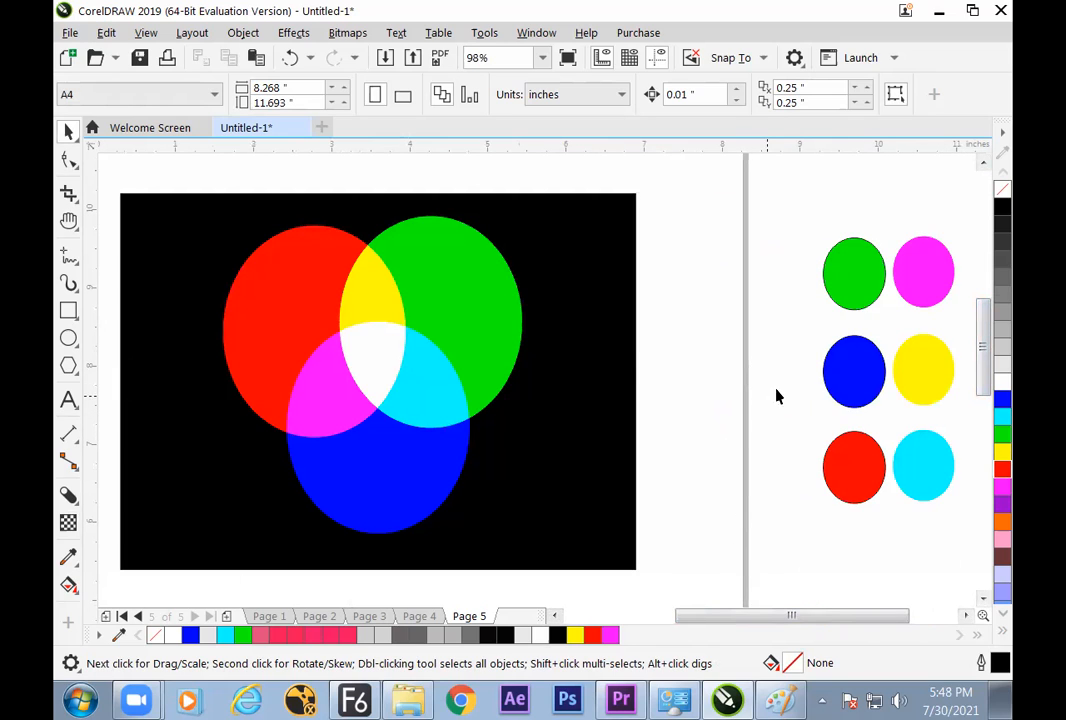
left_click_drag(792, 214, 954, 530)
left_click_drag(911, 378, 812, 389)
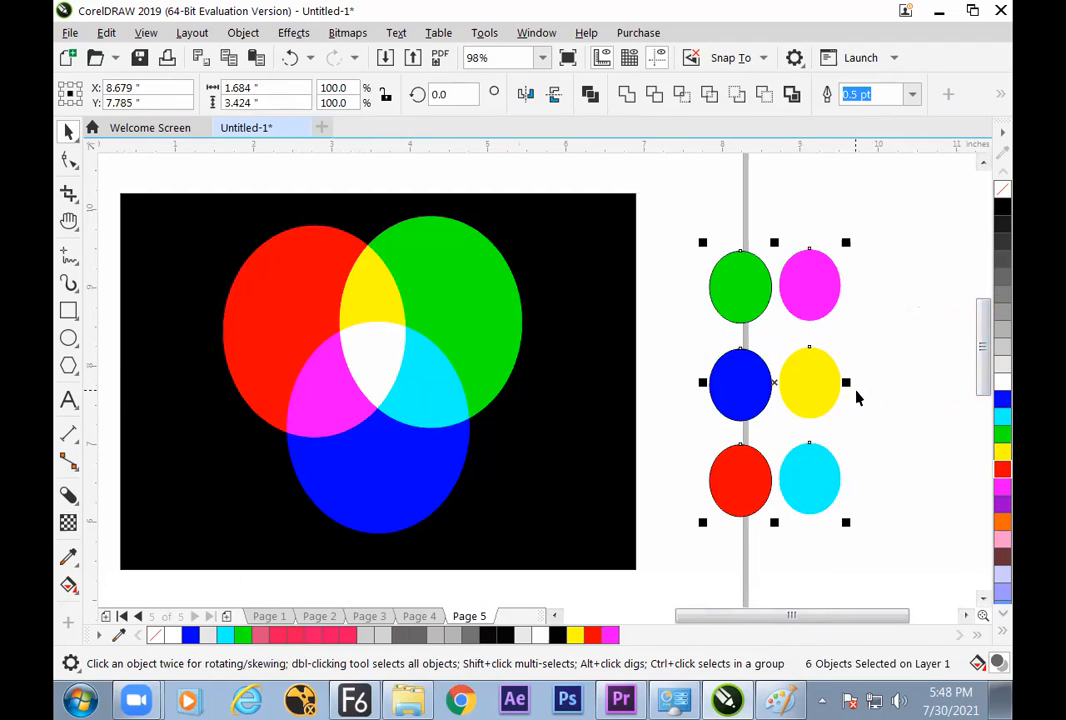
left_click(648, 516)
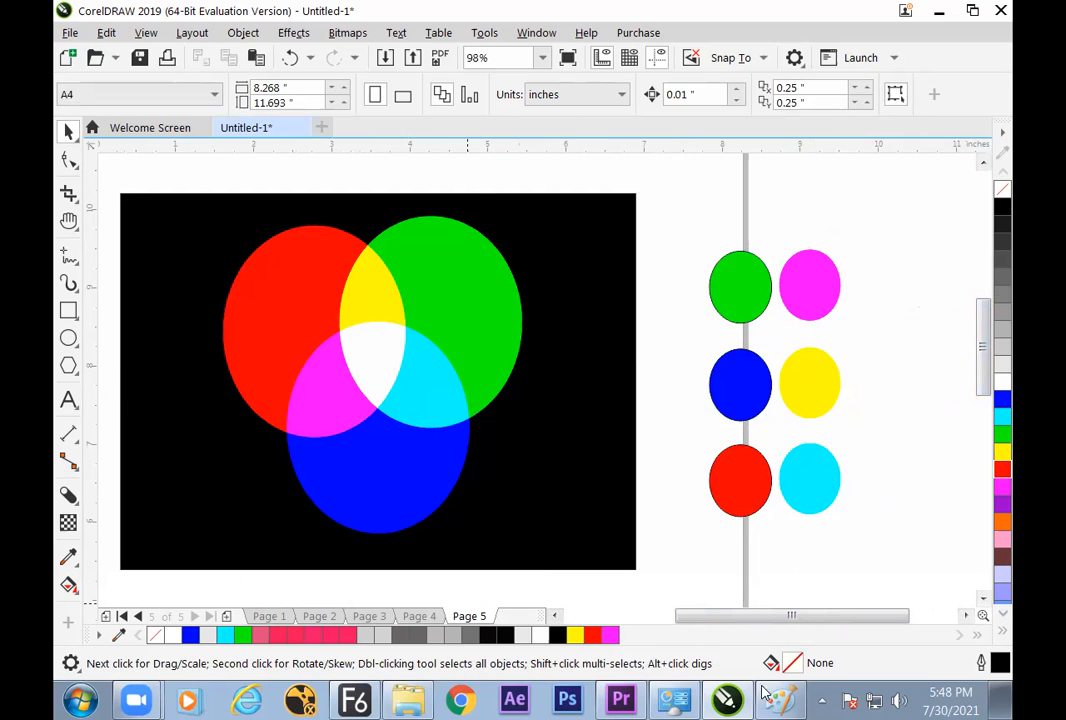
- Capture the RGB diagram and the six ellipses with Snipping Tool and paste the snip into Paint
left_click(80, 700)
left_click(140, 572)
left_click_drag(124, 185, 870, 526)
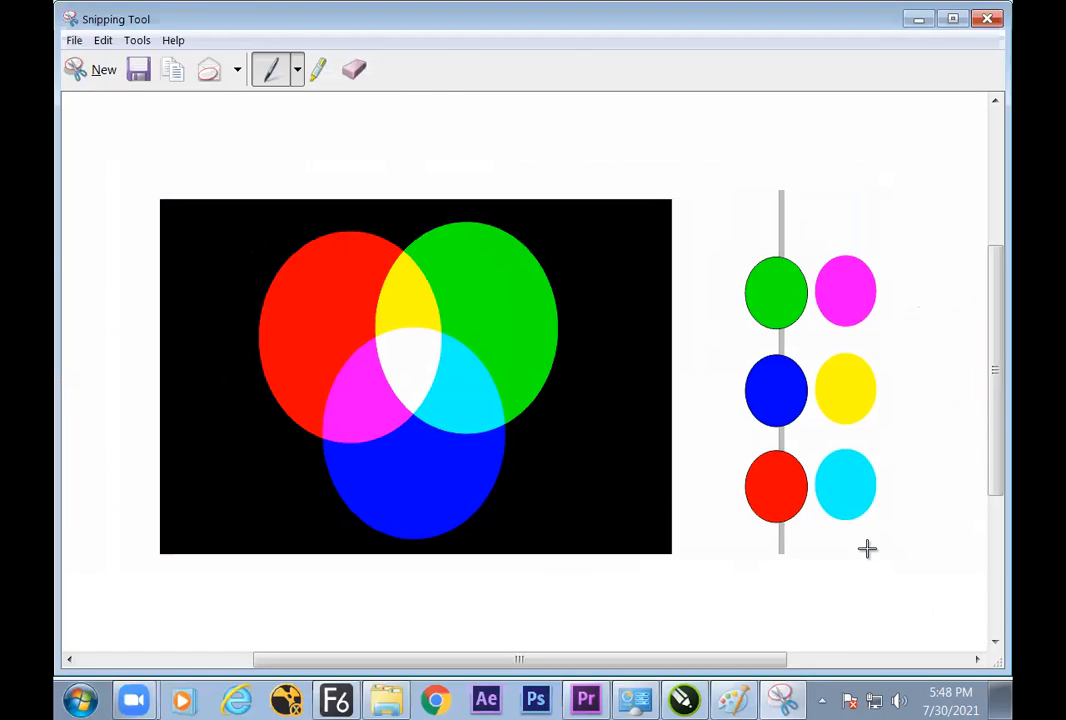
left_click(733, 700)
key("ctrl+v")
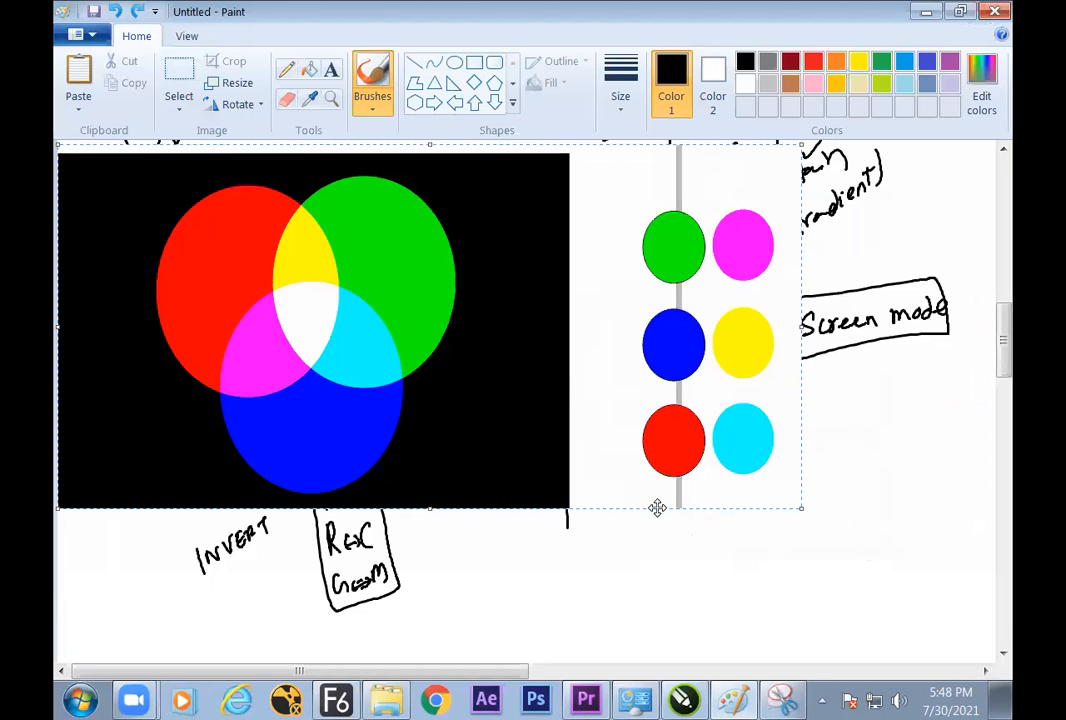
- Resize the pasted picture to 25 percent and place it below the R+G+B=W note
left_click(236, 83)
double_click(276, 237)
type("25")
key("Return")
left_click_drag(237, 252, 809, 626)
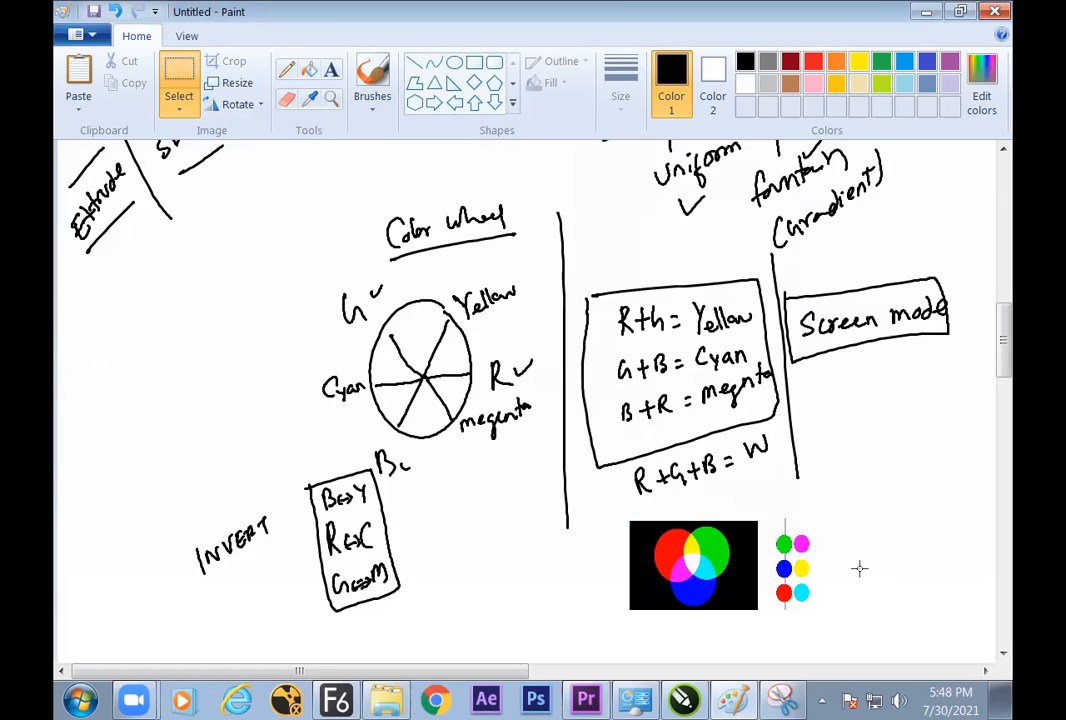
- Handwrite Screen above the RGB diagram and INVERT above the ellipse pairs, and tick the diagram and the Color wheel heading
left_click(372, 80)
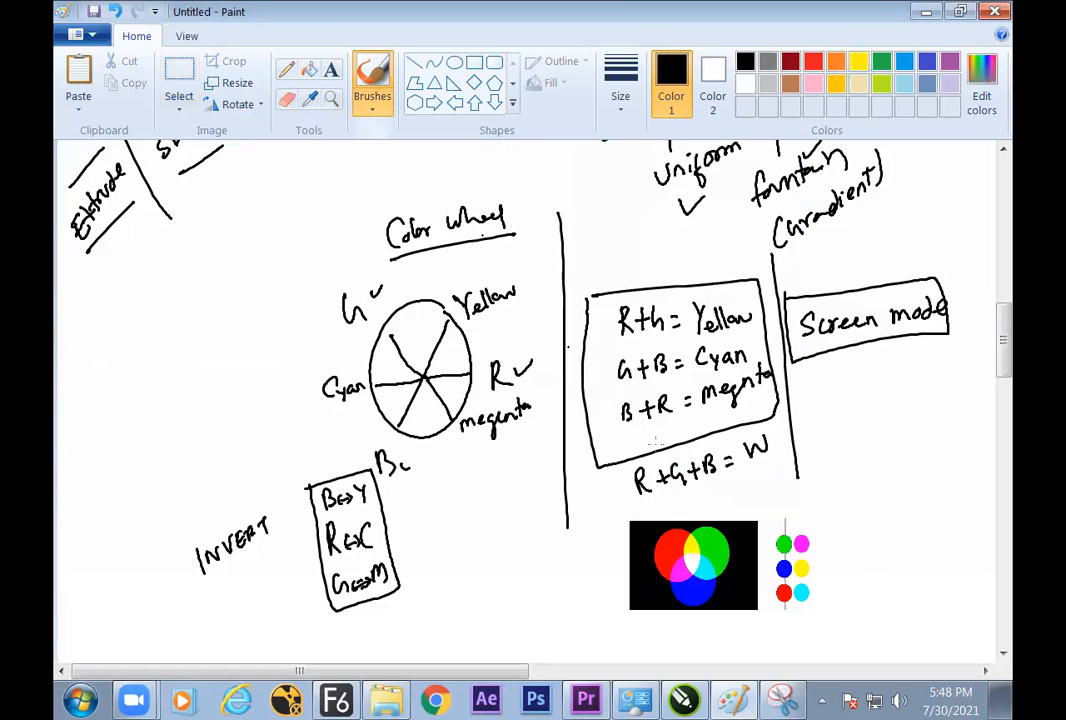
left_click_drag(683, 497, 730, 502)
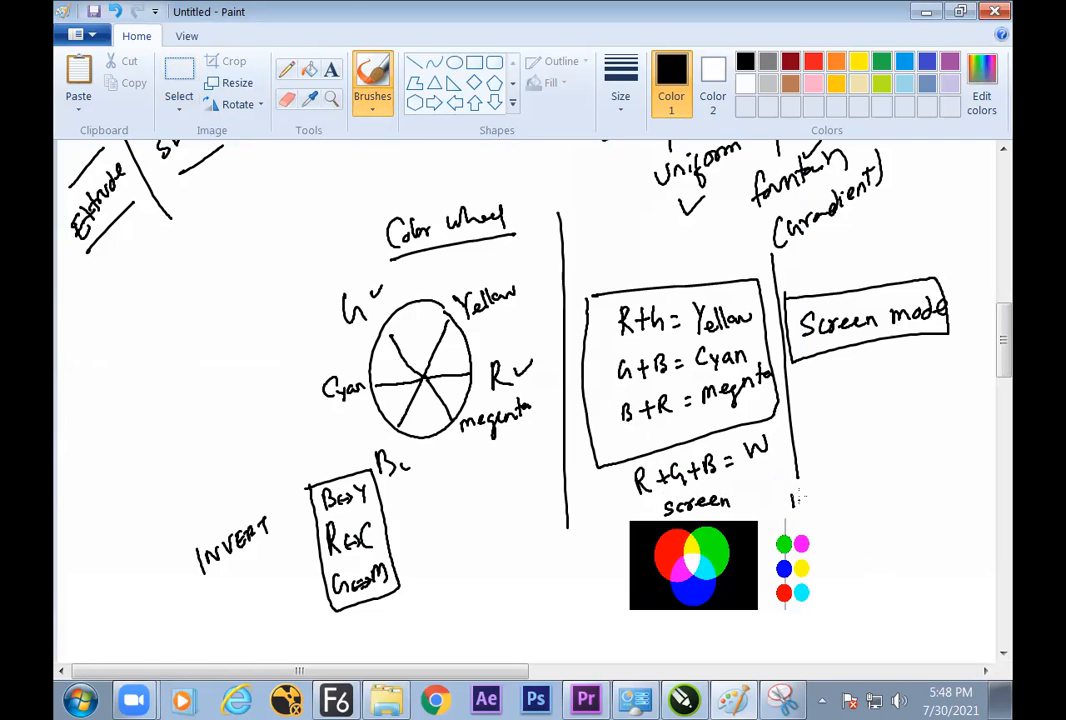
mouse_move(808, 503)
left_mouse_down()
mouse_move(812, 491)
mouse_move(862, 479)
left_mouse_up()
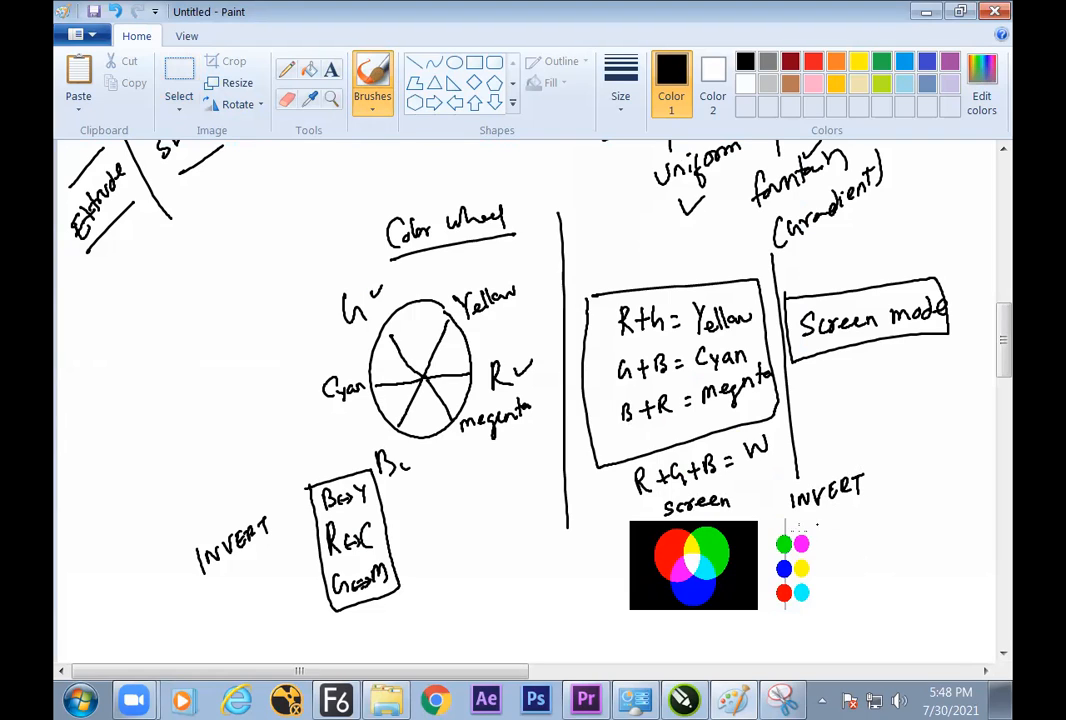
left_click_drag(597, 559, 618, 552)
left_click_drag(435, 198, 457, 189)
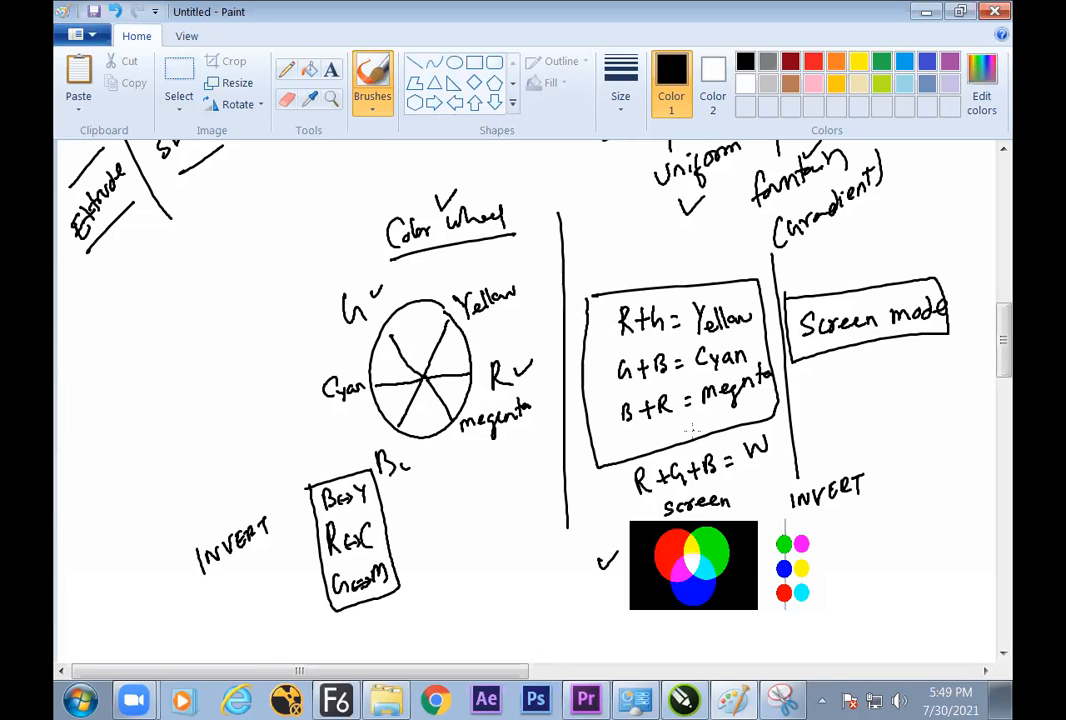
- Minimize Snipping Tool, return to CorelDRAW and examine the list of transparency merge modes
key("alt+Tab")
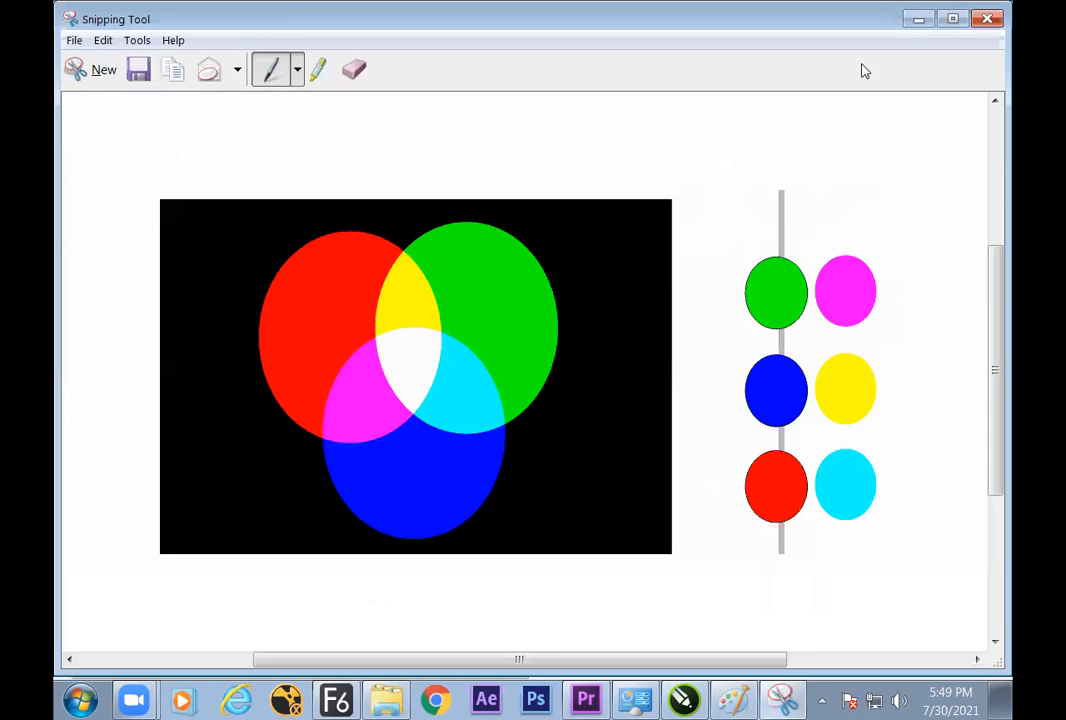
left_click(920, 21)
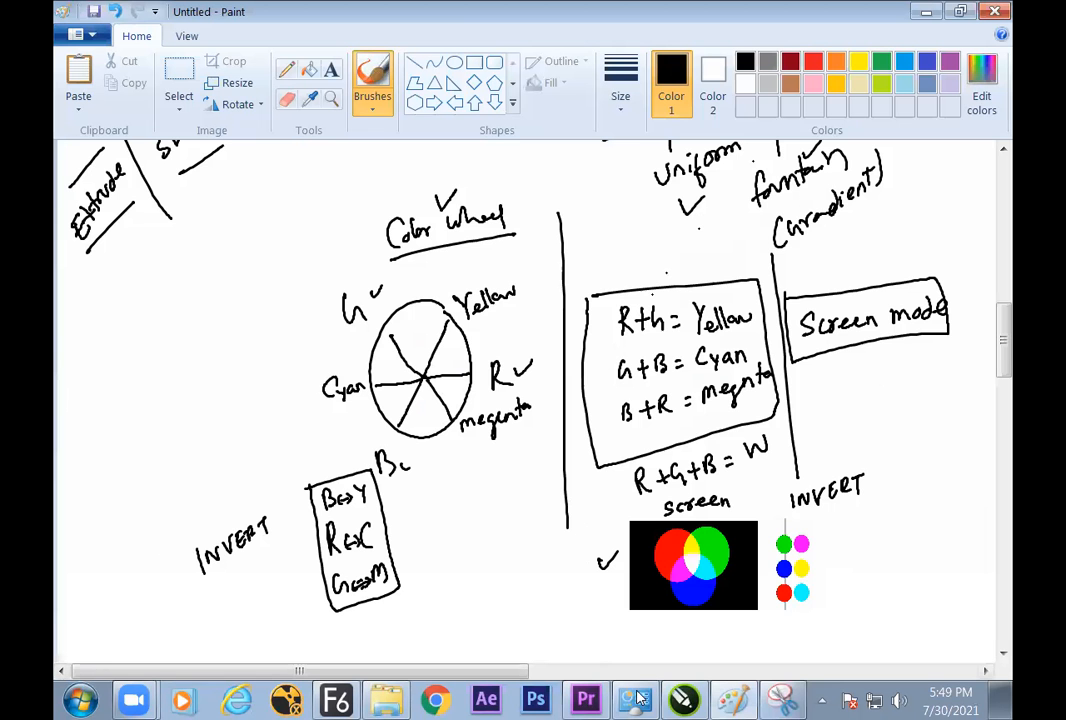
left_click(688, 701)
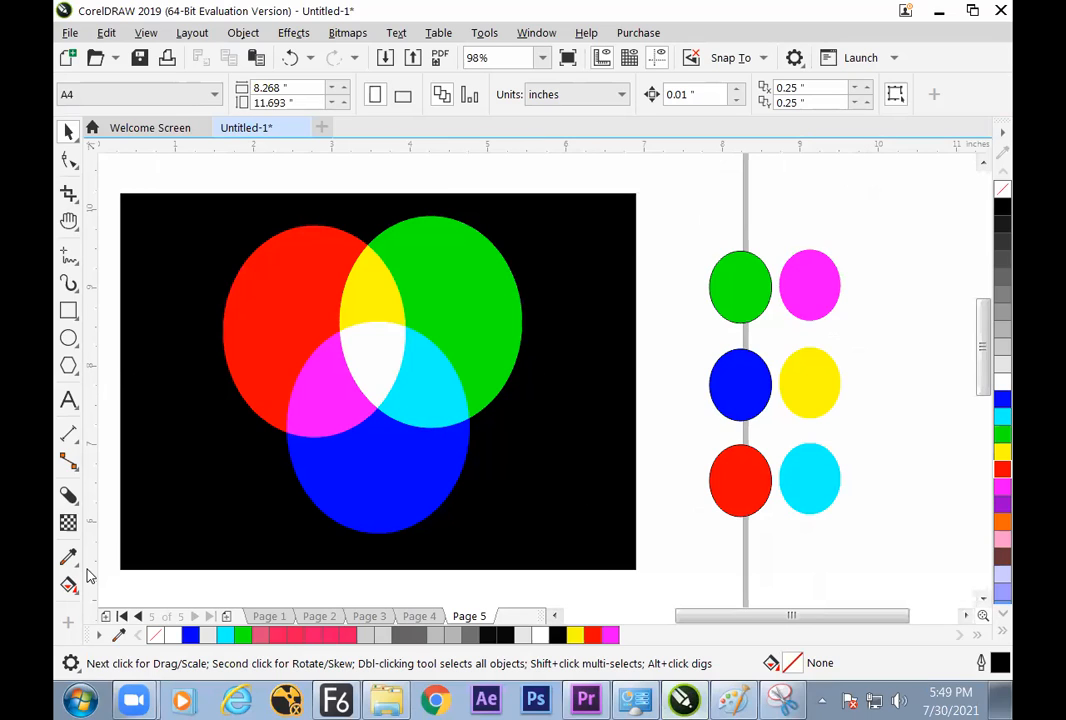
left_click(68, 522)
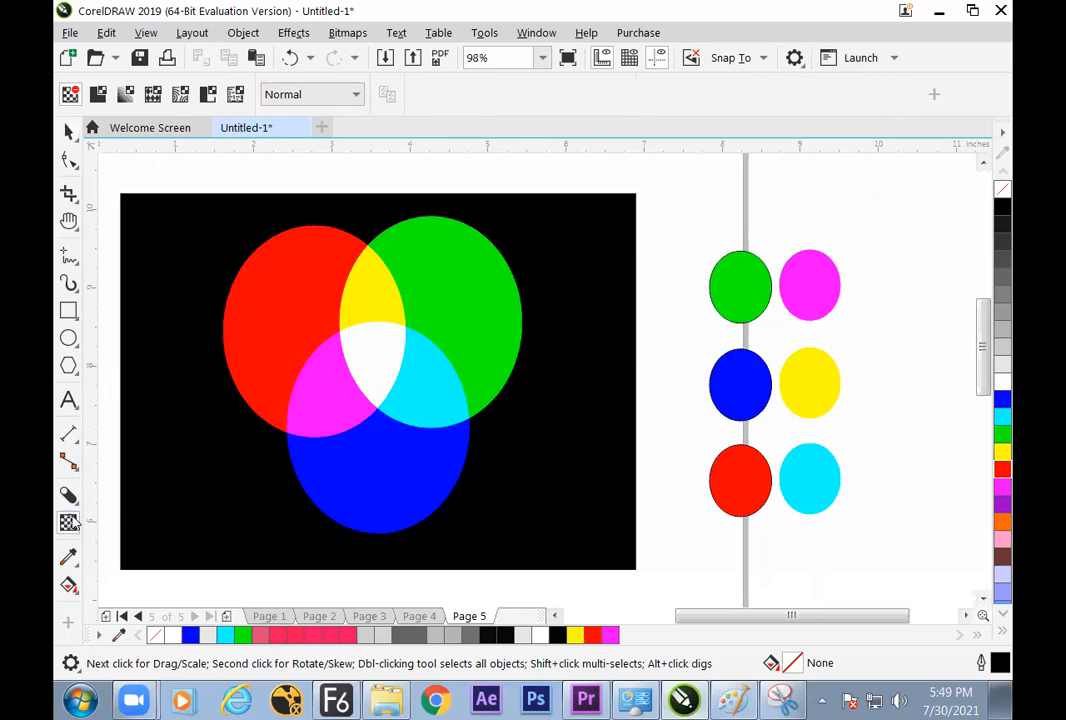
left_click(330, 95)
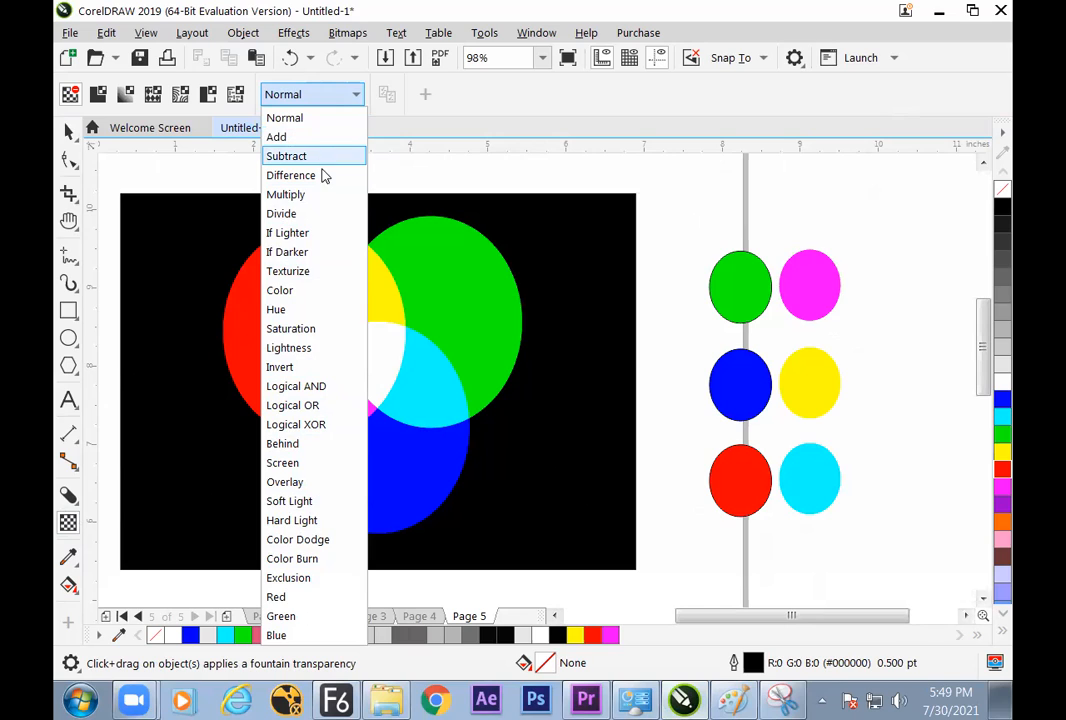
left_click(398, 205)
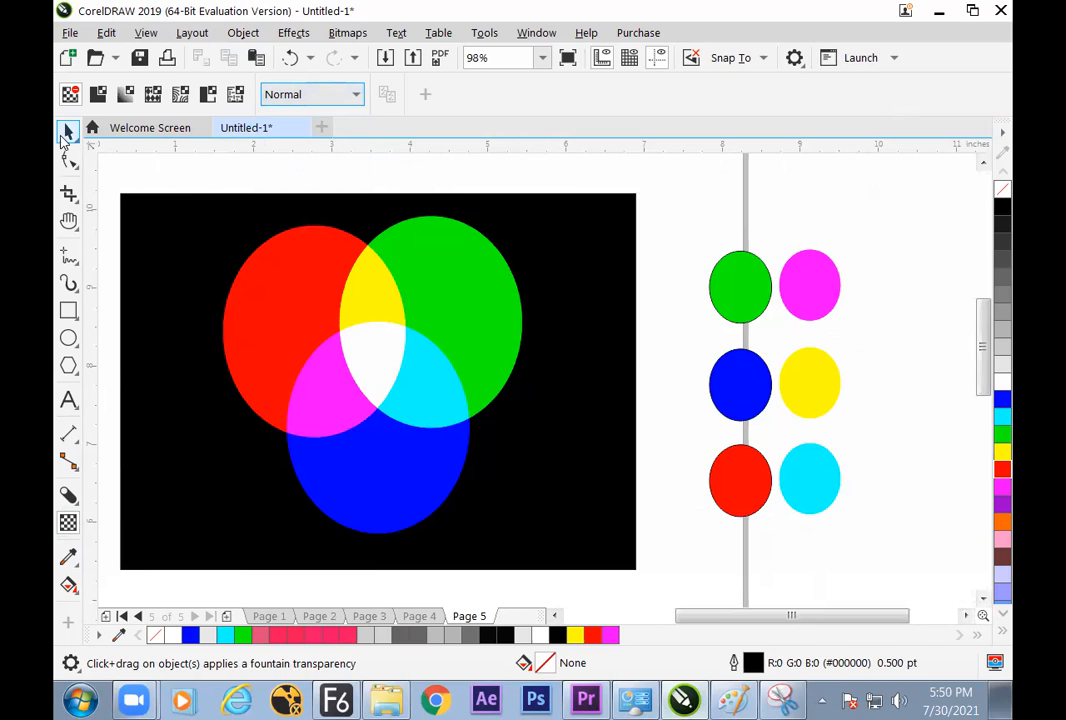
left_click(67, 133)
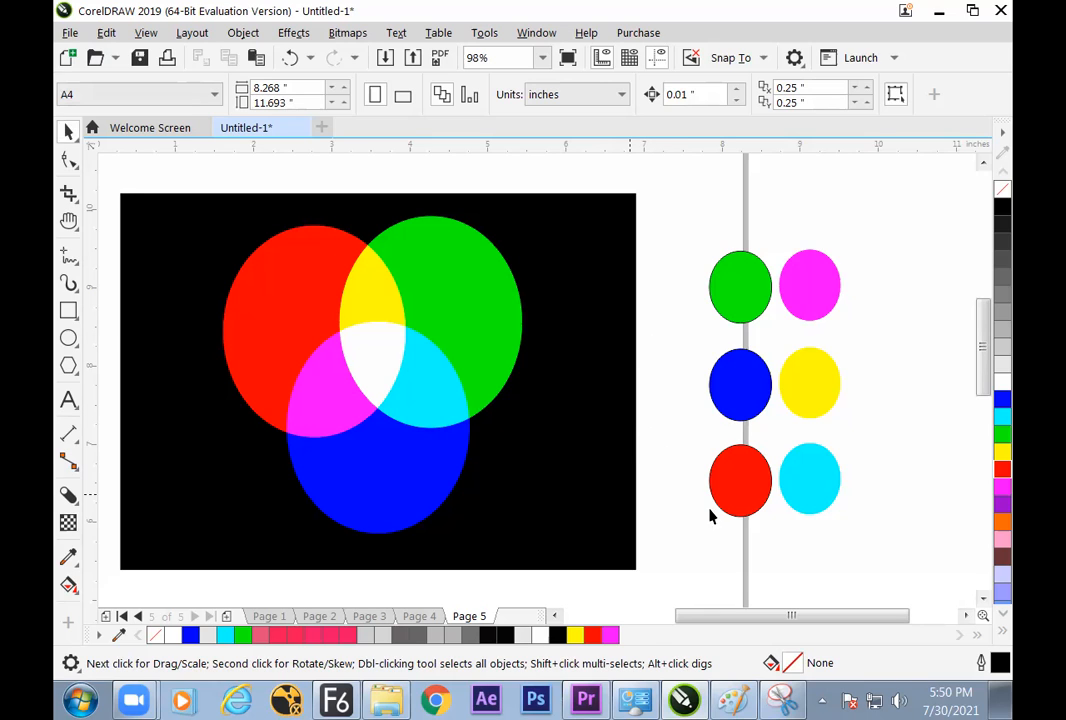
- Draw a tall ellipse about 0.565 by 1.792 inches beyond the coloured pairs and set its transparency merge mode to Difference
scroll(738, 572, "right", 4)
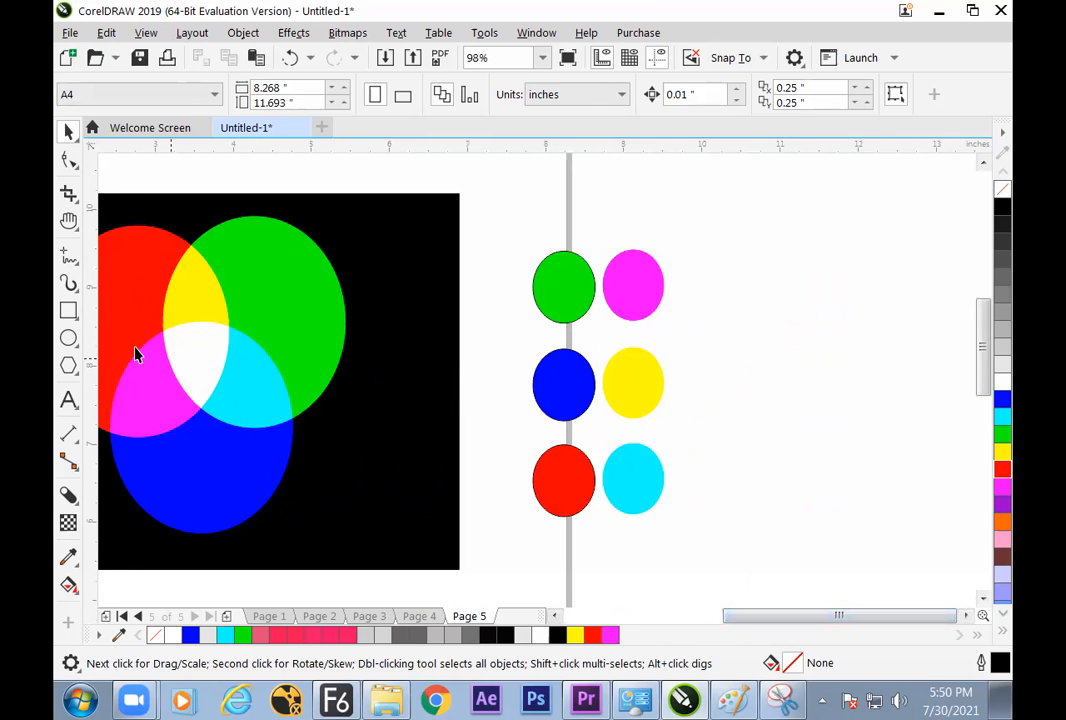
left_click(68, 338)
mouse_move(753, 206)
left_mouse_down()
mouse_move(806, 307)
mouse_move(808, 357)
left_mouse_up()
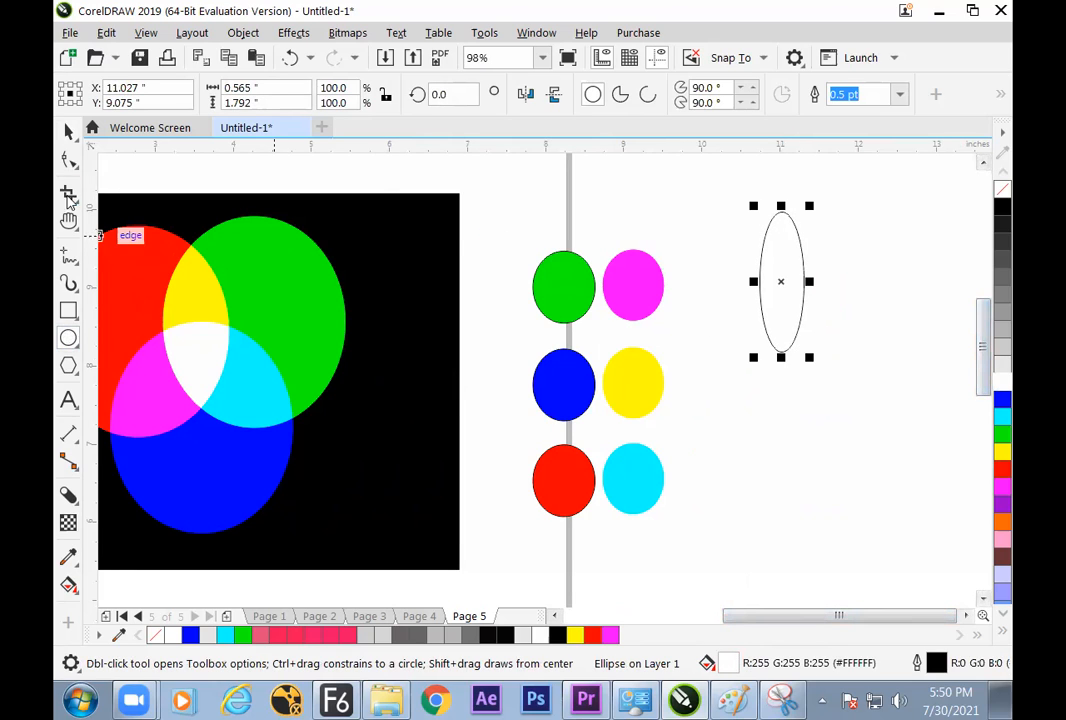
left_click(66, 128)
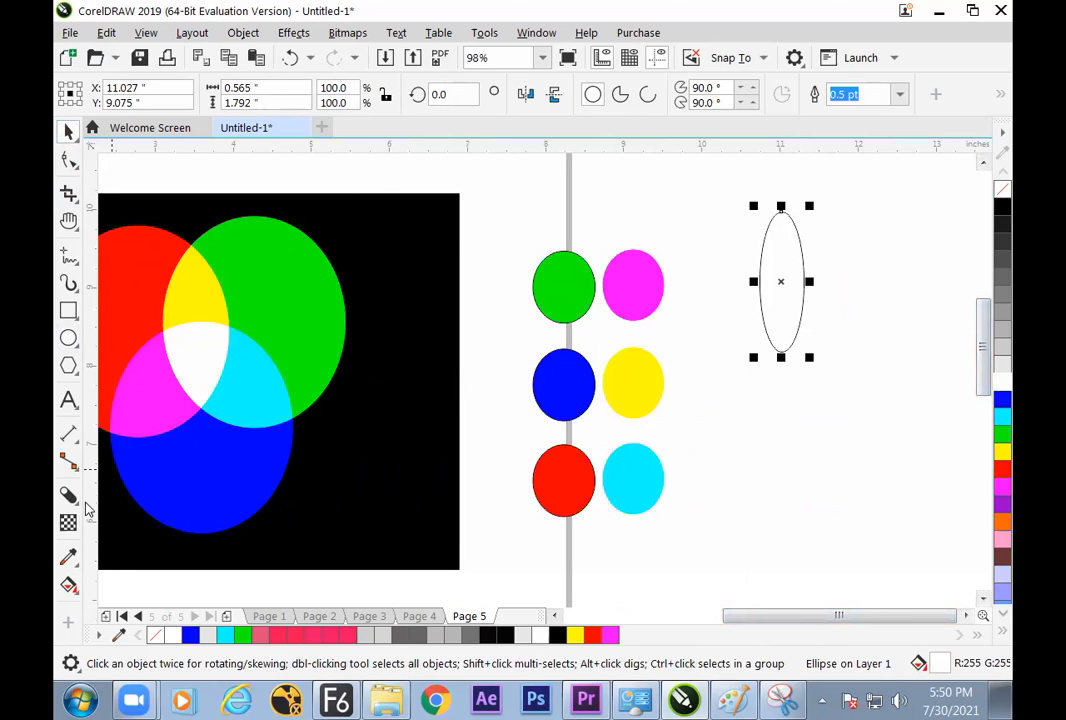
left_click(68, 522)
left_click(357, 96)
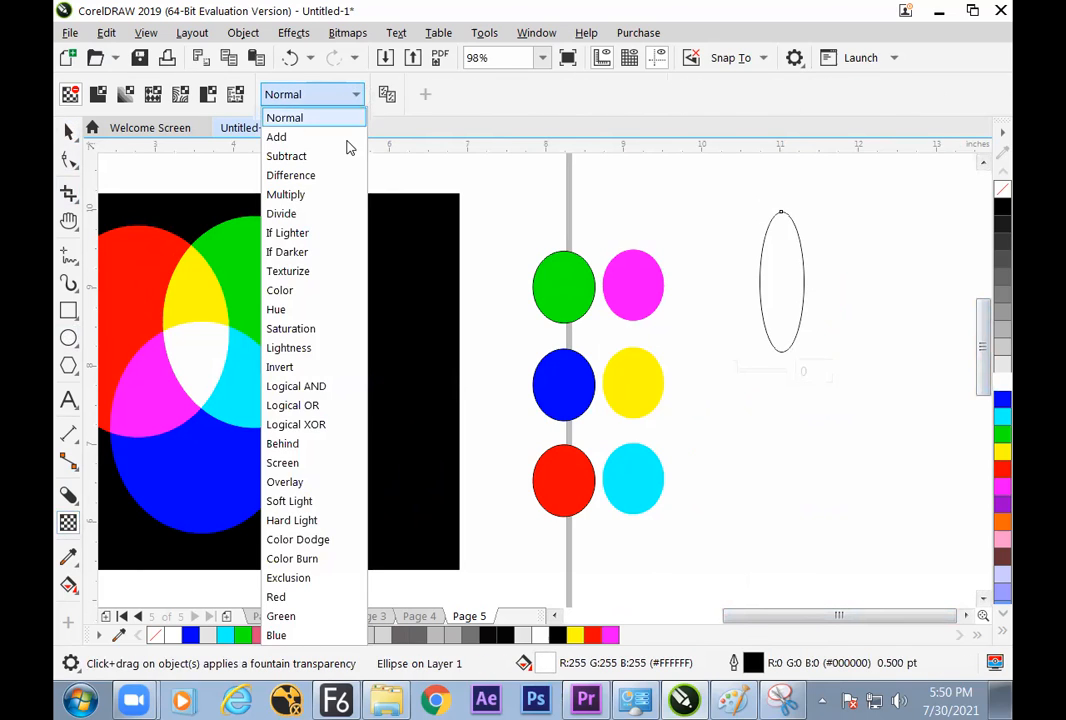
left_click(328, 176)
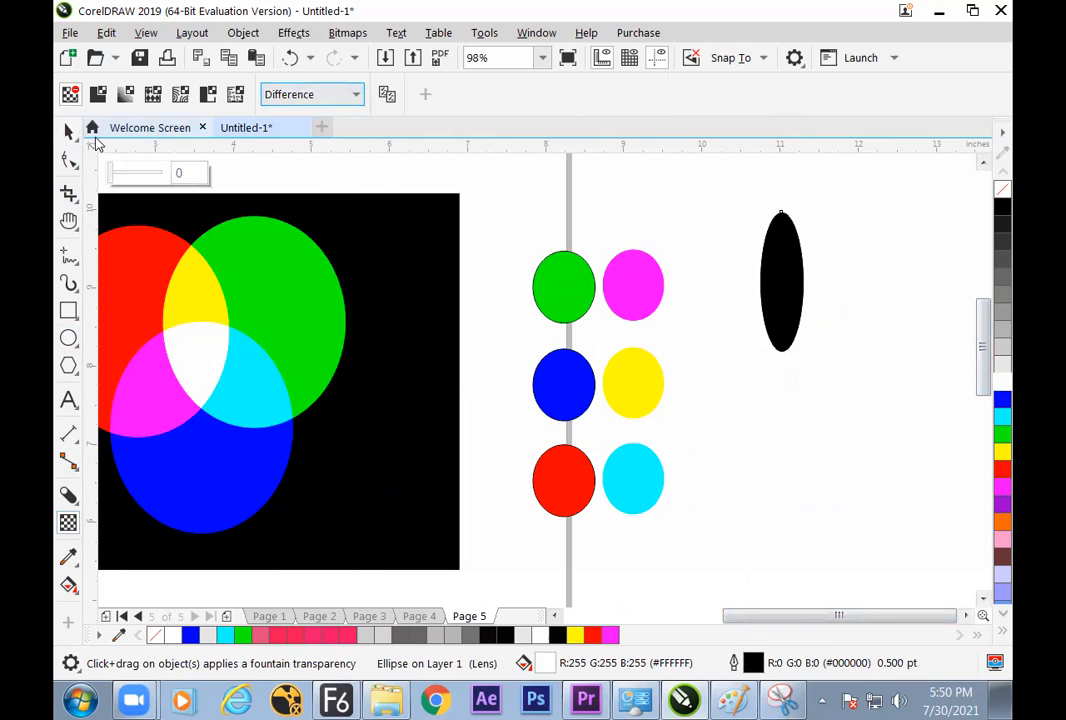
- Move the Difference-mode ellipse to X 11.357, Y 9.065 inches
left_click(68, 131)
left_click(764, 376)
left_click_drag(781, 341, 807, 334)
- Try rotating the black ellipse freehand to about 332.1 degrees, and undo the rotation
left_click(813, 322)
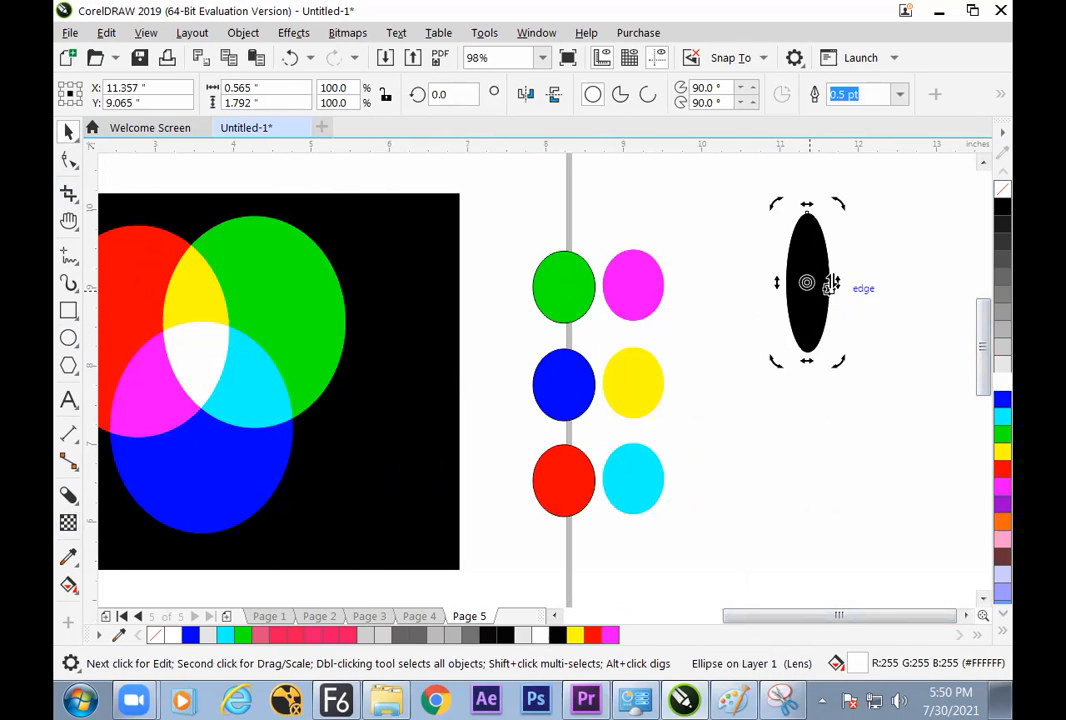
left_click_drag(842, 204, 870, 232)
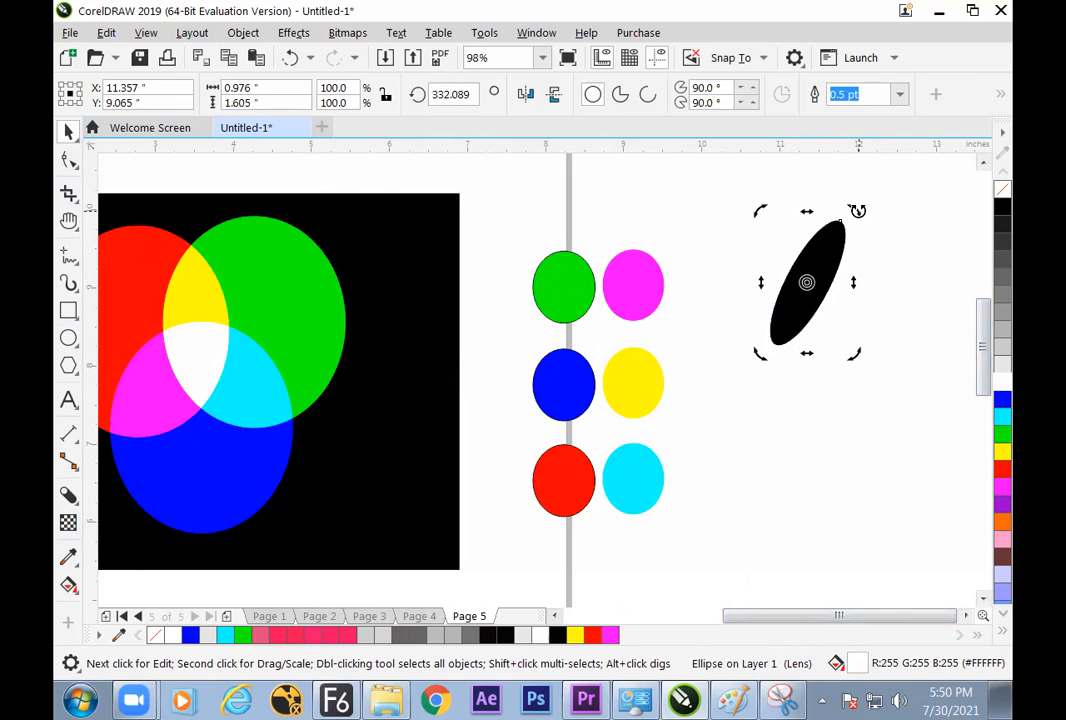
left_click(873, 306)
key("ctrl+z")
left_click(880, 315)
- Duplicate the Difference-mode ellipse in place and rotate the copy to 90 degrees to form a cross
left_click(822, 270)
key("Delete")
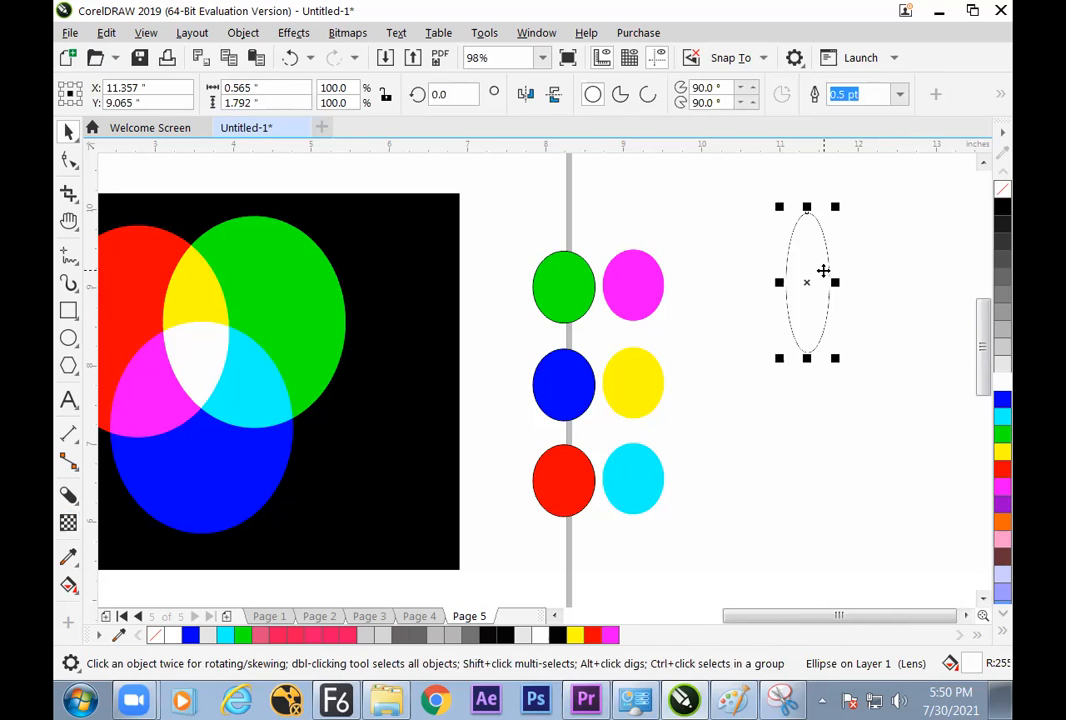
left_click(463, 99)
type("90")
key("Return")
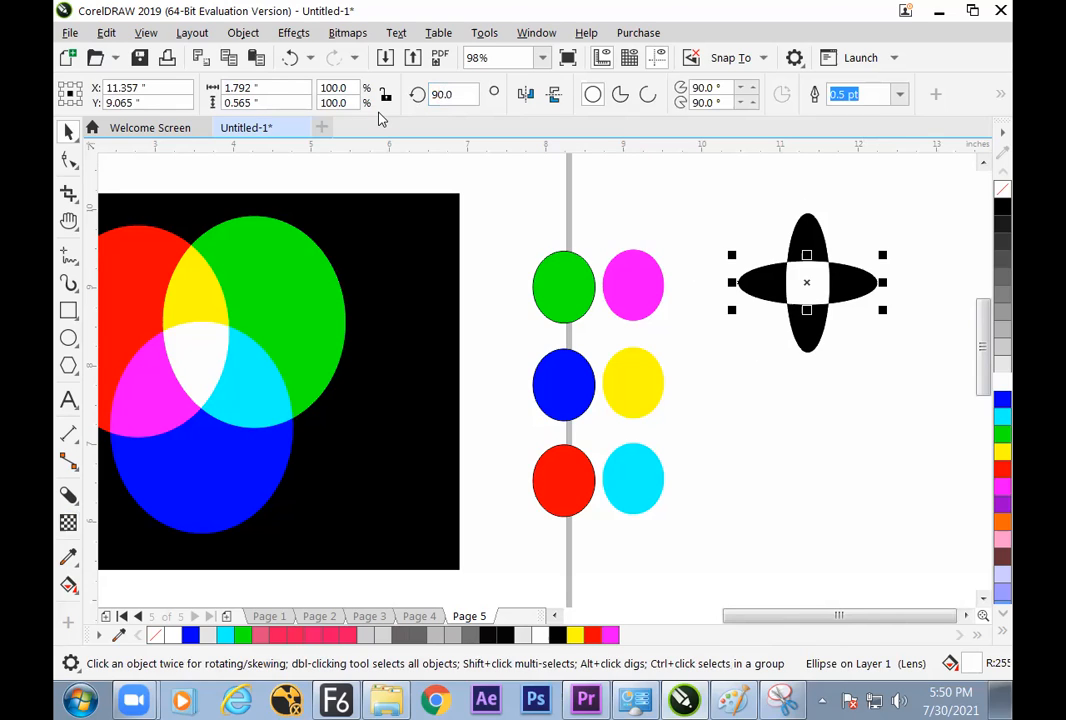
- Move the two crossed ellipses together slightly down and outward from the coloured pairs, and select both of them again
left_click(855, 406)
left_click_drag(726, 183, 878, 386)
left_click_drag(846, 313, 875, 387)
left_click_drag(513, 247, 685, 564)
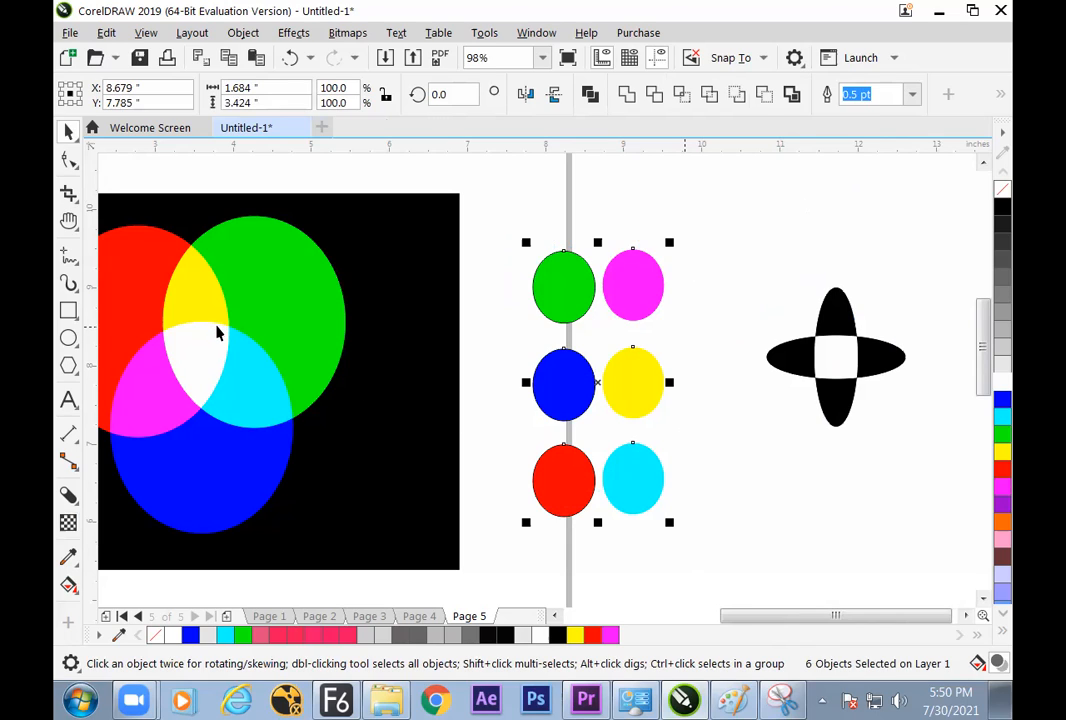
left_click(843, 443)
left_click_drag(741, 235, 935, 470)
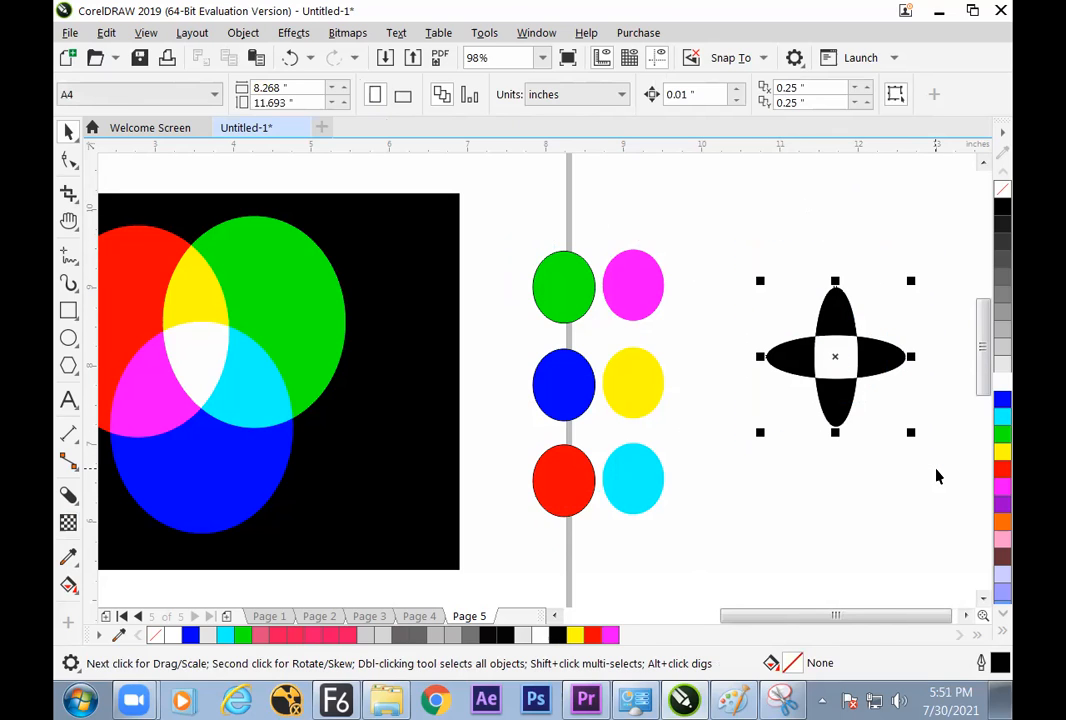
- Rotate a duplicate of the two crossed ellipses by 45 degrees to form an eight-petal flower
left_click(448, 94)
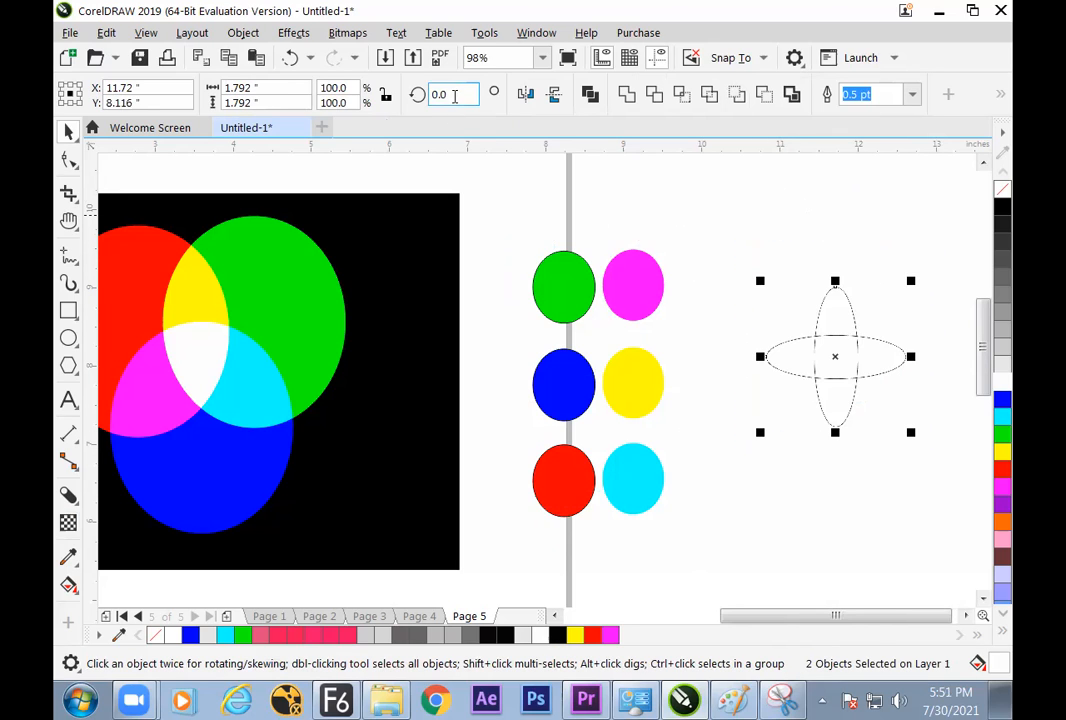
type("45")
key("Return")
left_click(860, 464)
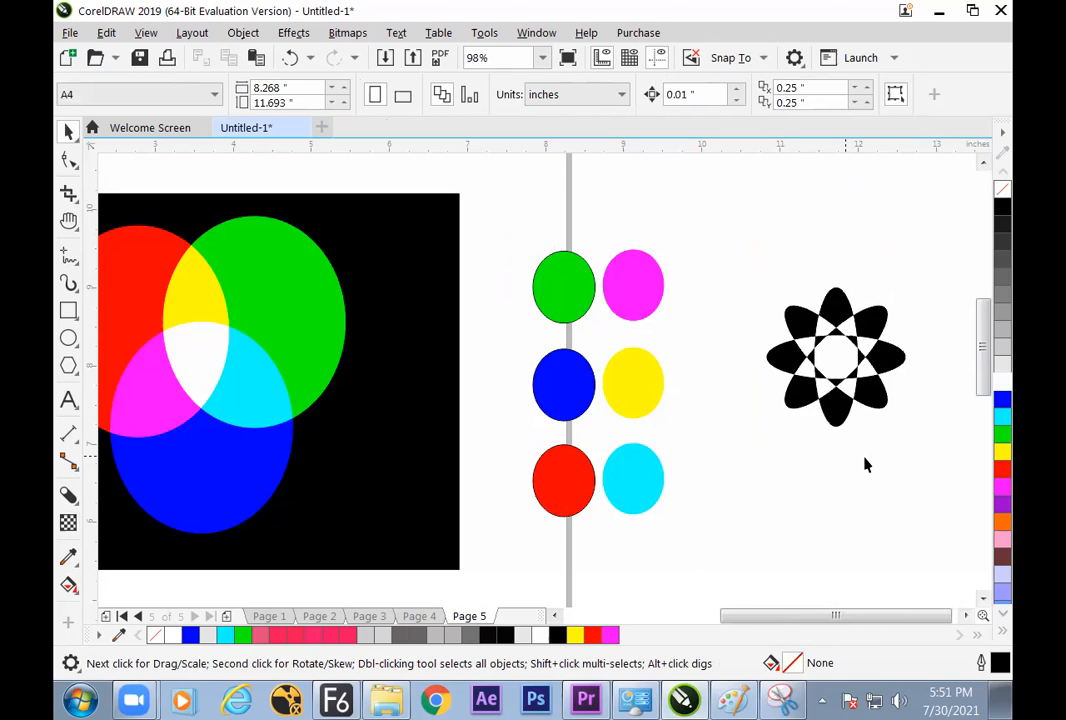
- Select the four flower ellipses and enlarge them about their common centre to about 2.442 inches across
left_click_drag(752, 250, 917, 484)
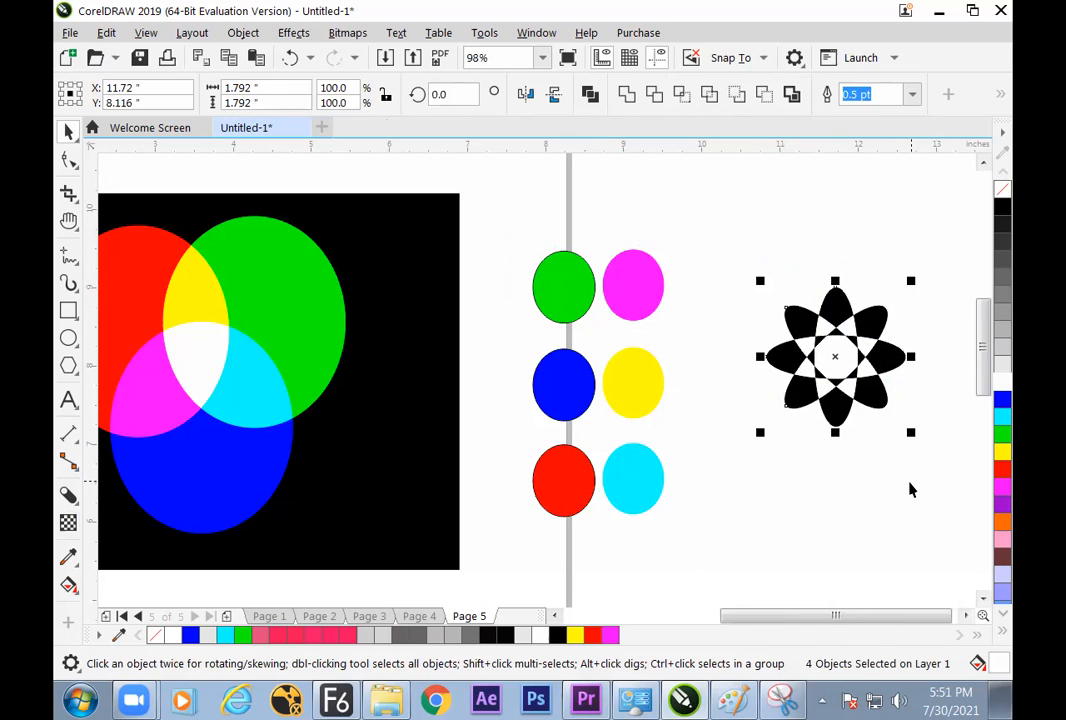
left_click_drag(908, 431, 936, 460)
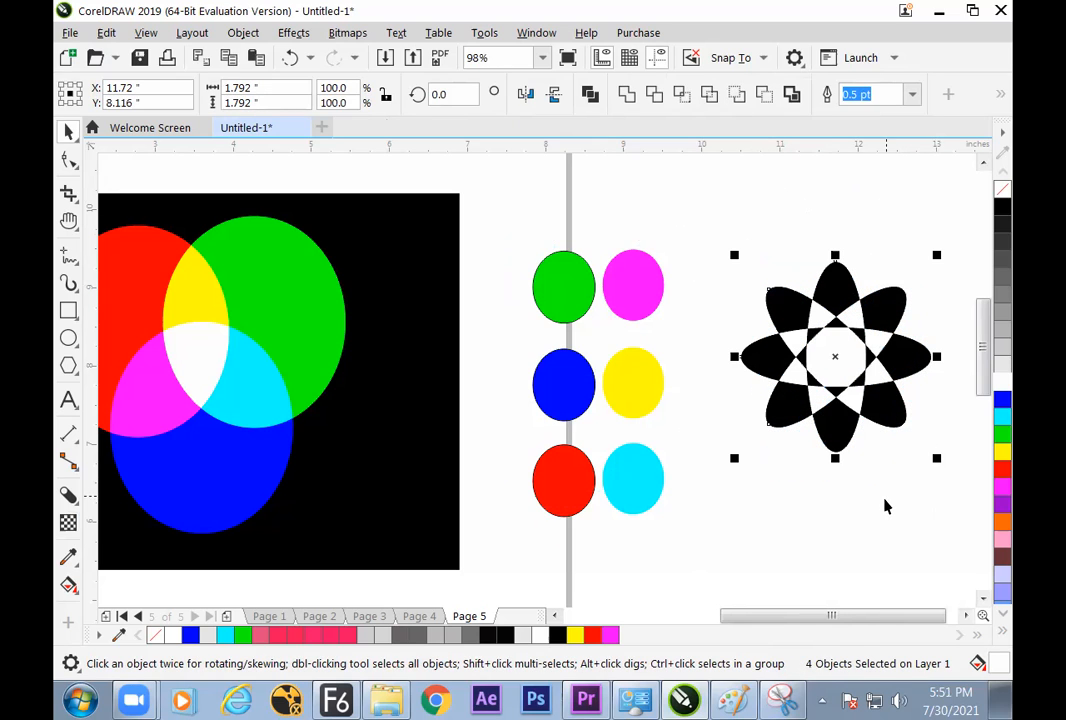
left_click(866, 466)
- Duplicate the four flower ellipses in place and rotate the copies by 45/2 degrees
left_click_drag(722, 210, 950, 490)
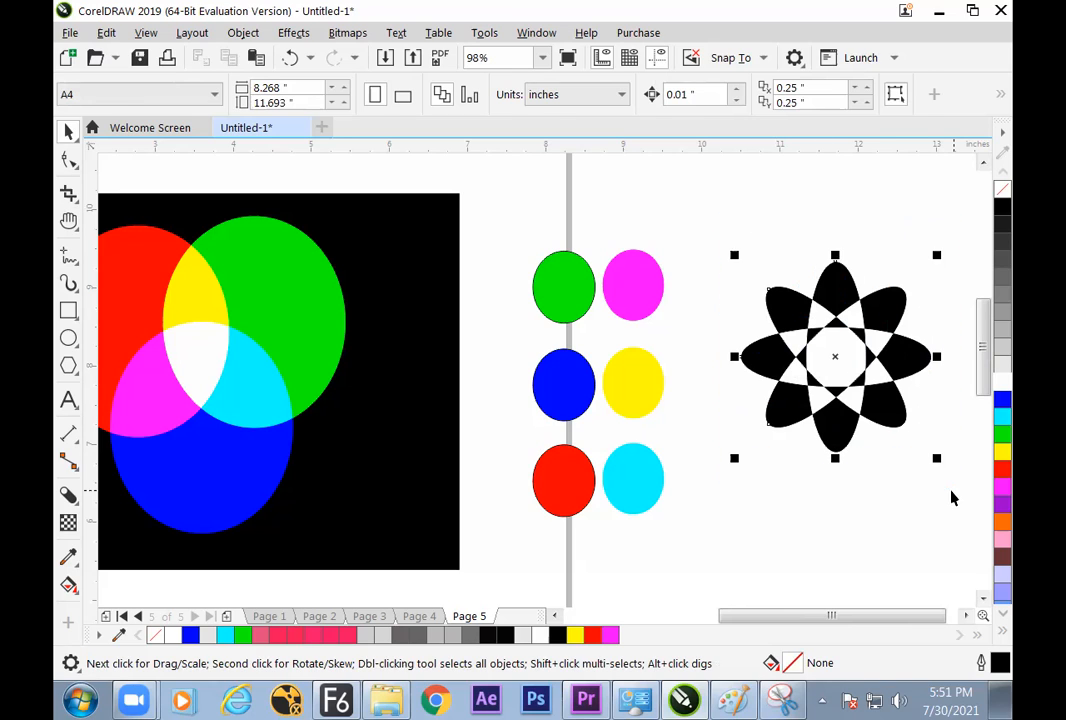
key("plus")
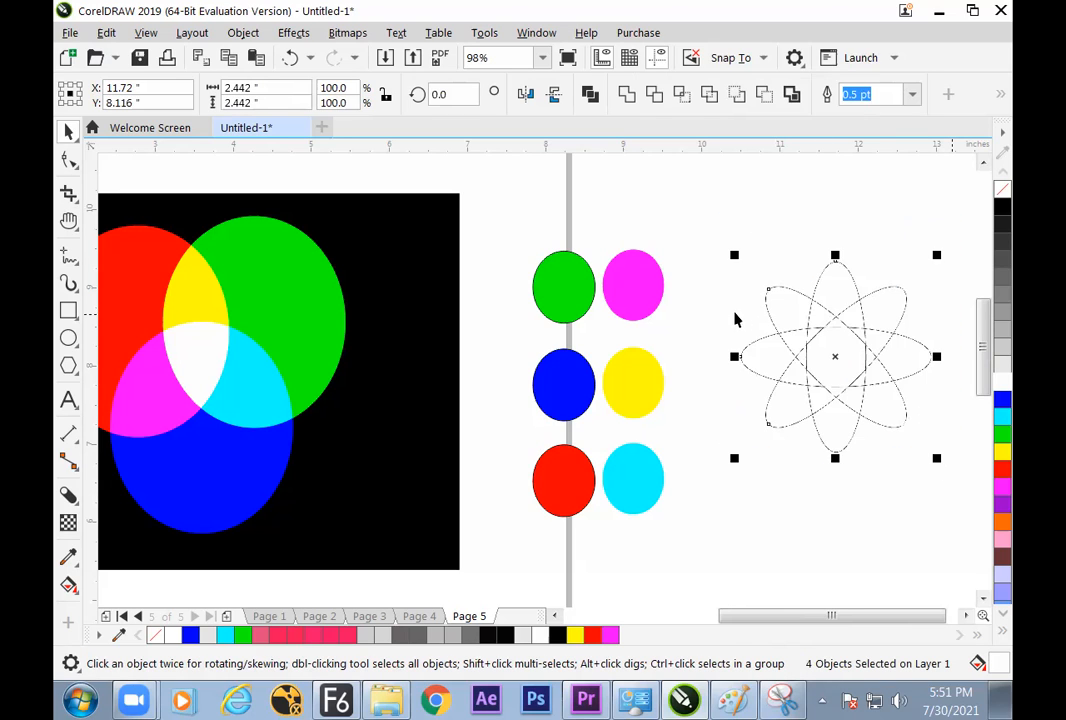
left_click(455, 98)
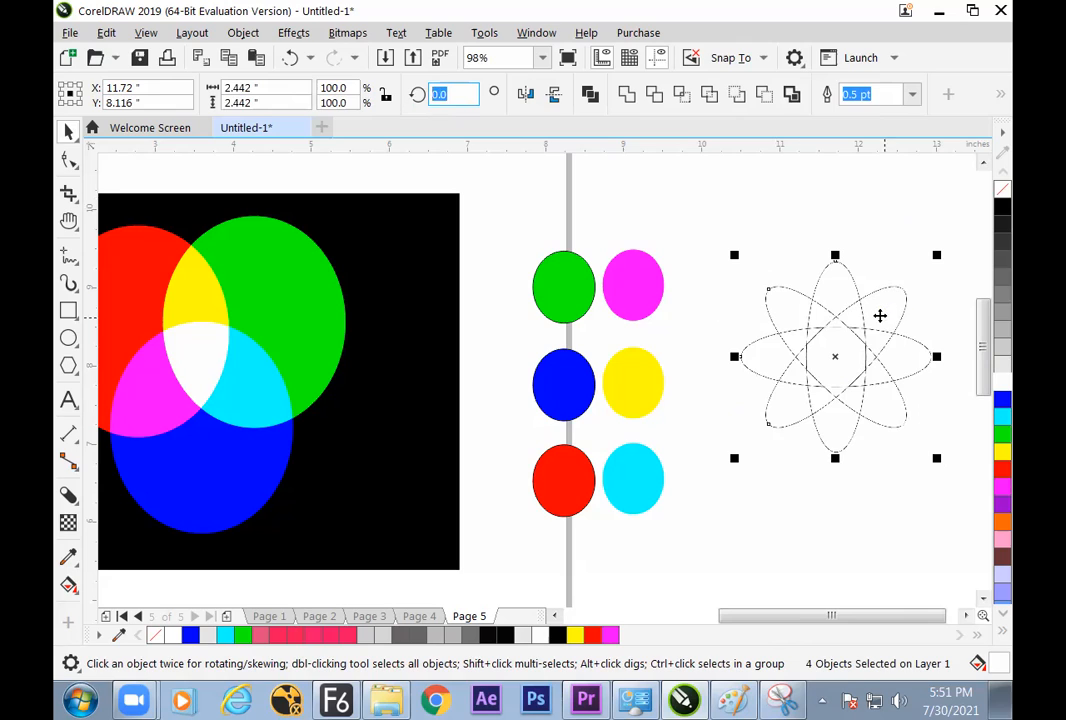
type("45/2")
key("Return")
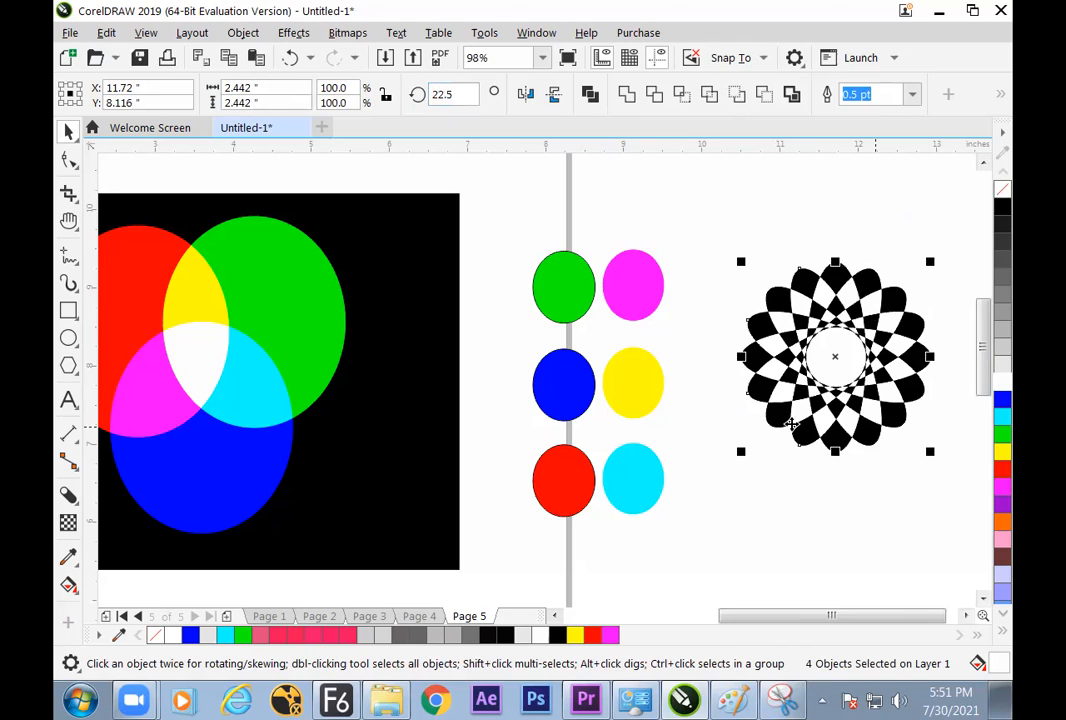
left_click(798, 475)
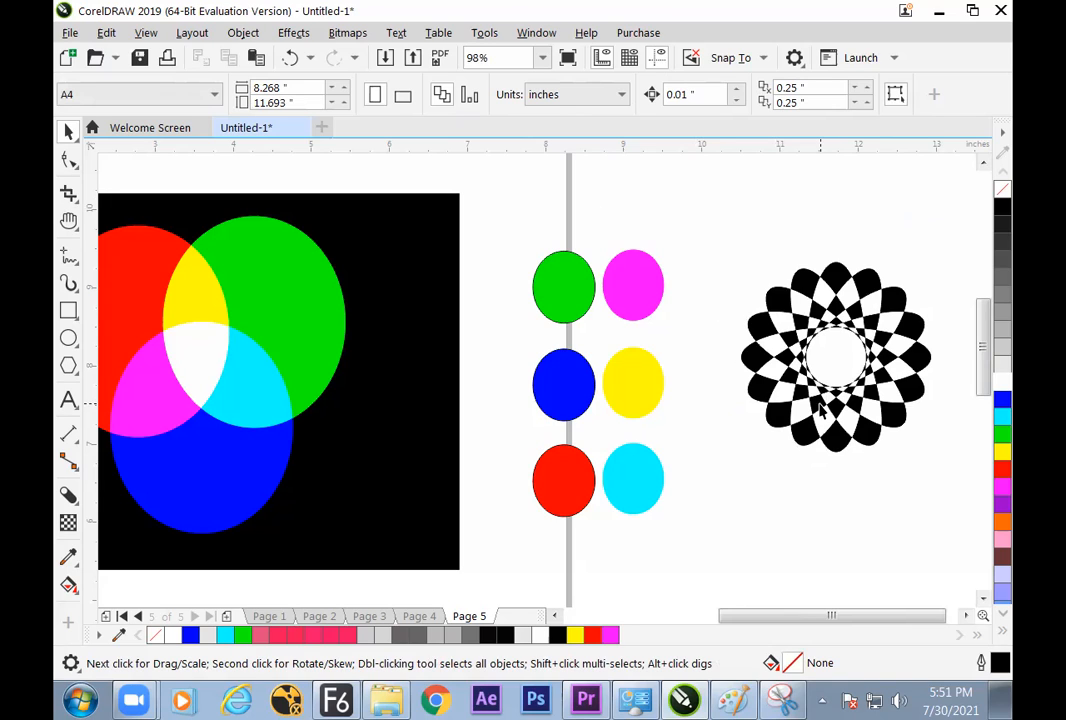
- Duplicate all eight ellipses in place and rotate the copies by 45/4 degrees to form a checkered ring pattern
left_click_drag(726, 209, 938, 495)
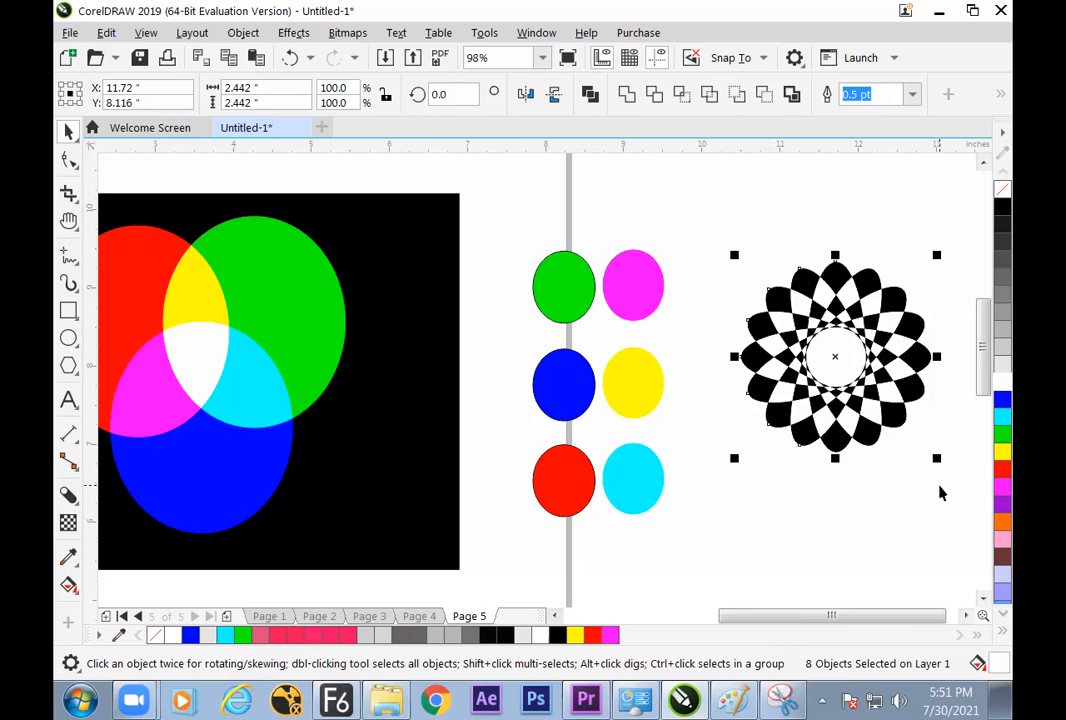
key("ctrl+z")
left_click_drag(450, 94, 408, 101)
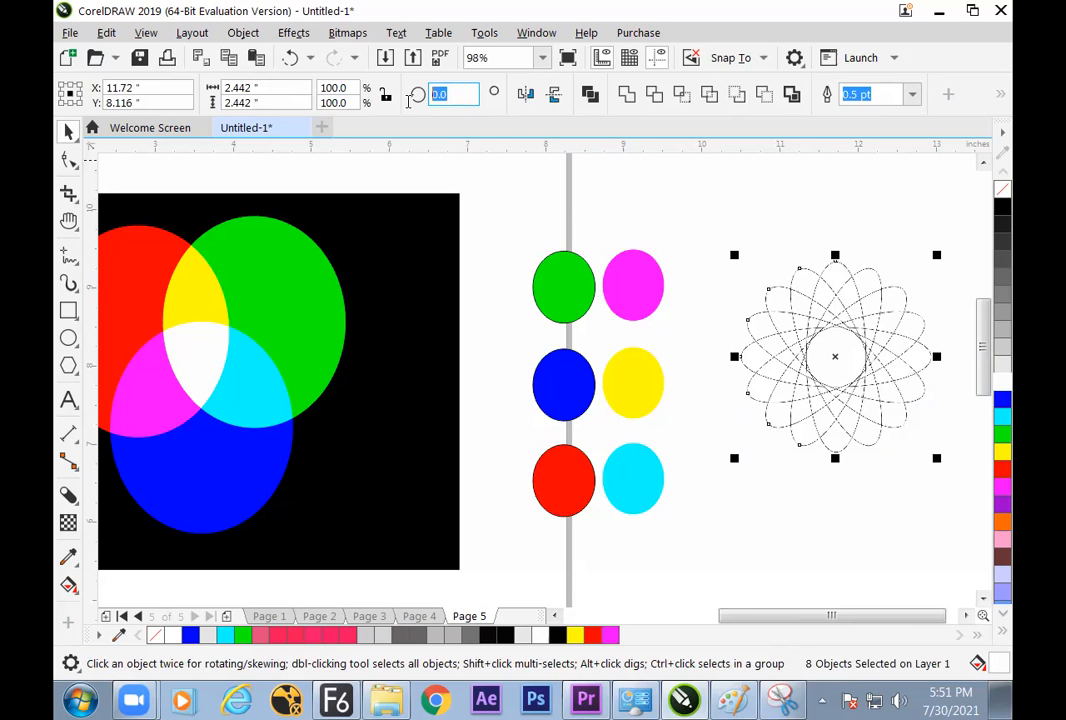
type("45/4")
key("Return")
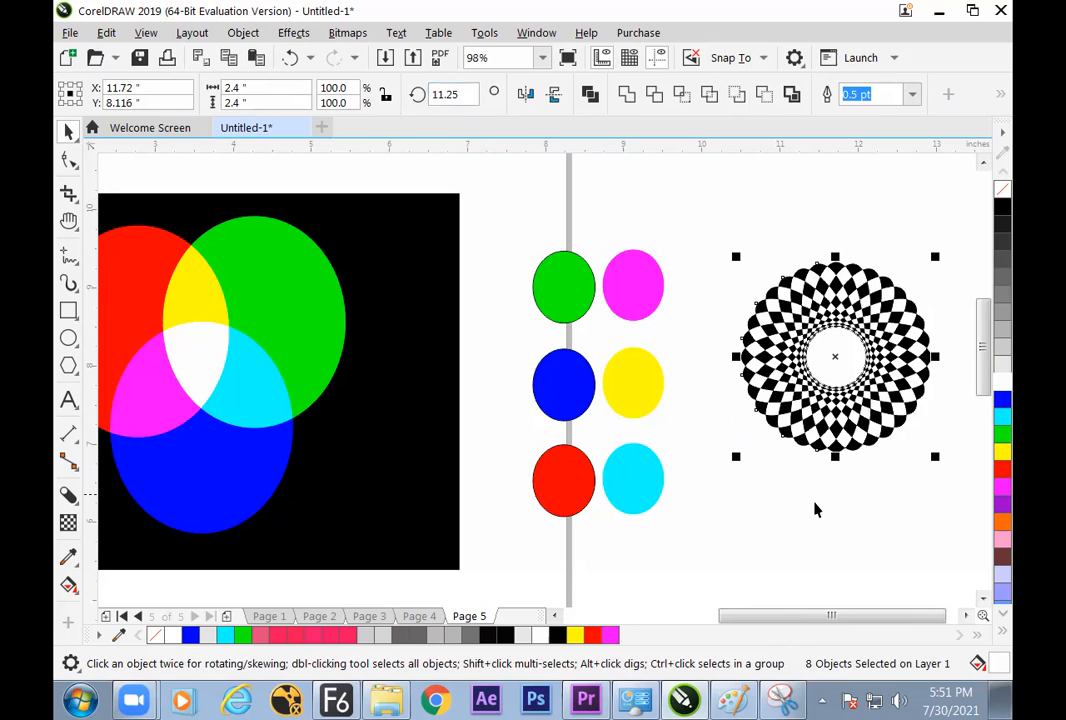
left_click(830, 554)
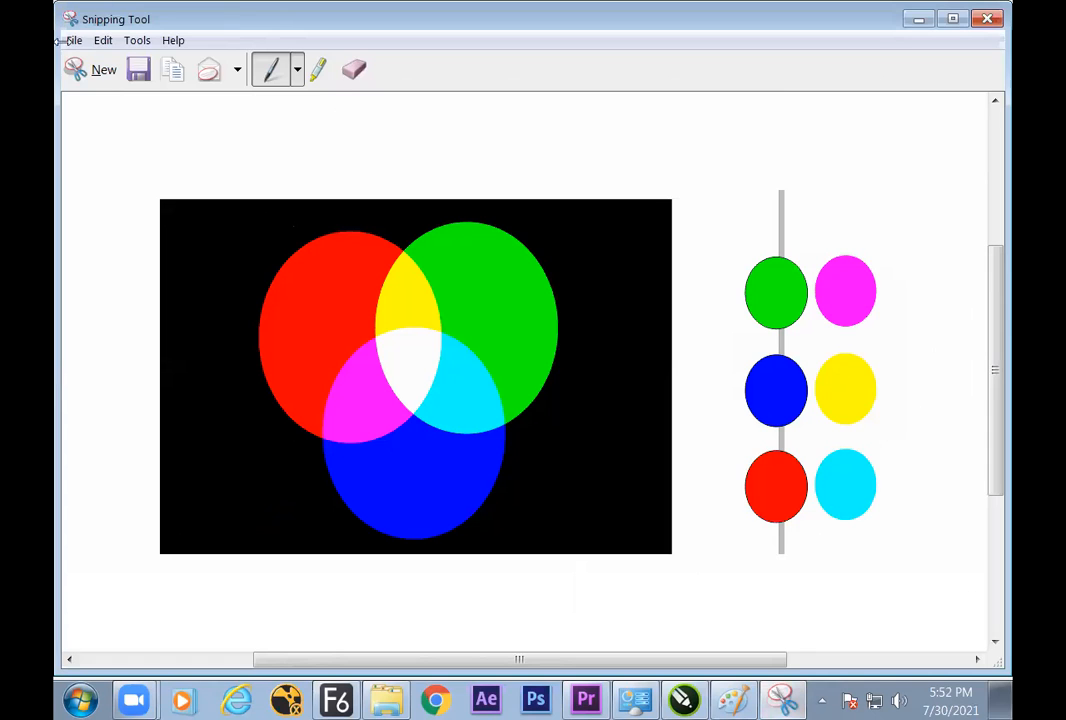
- Capture the black-and-white ring pattern with Snipping Tool and paste the snip into the Paint notes
left_click(92, 69)
left_click_drag(724, 227, 955, 497)
left_click(660, 672)
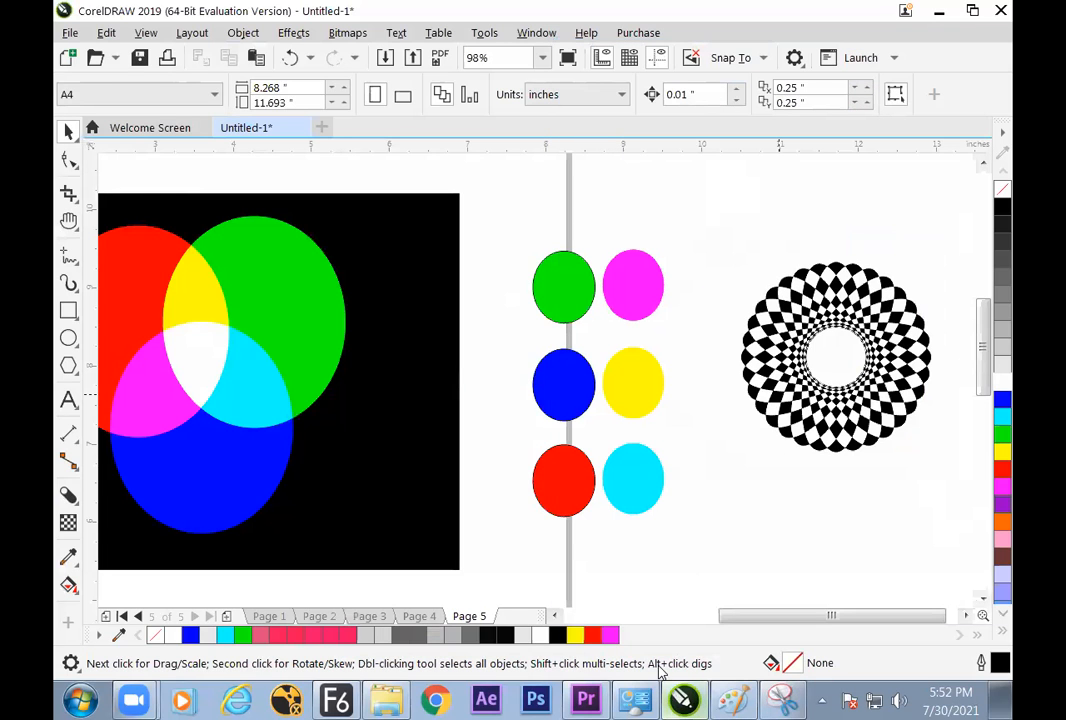
left_click(731, 699)
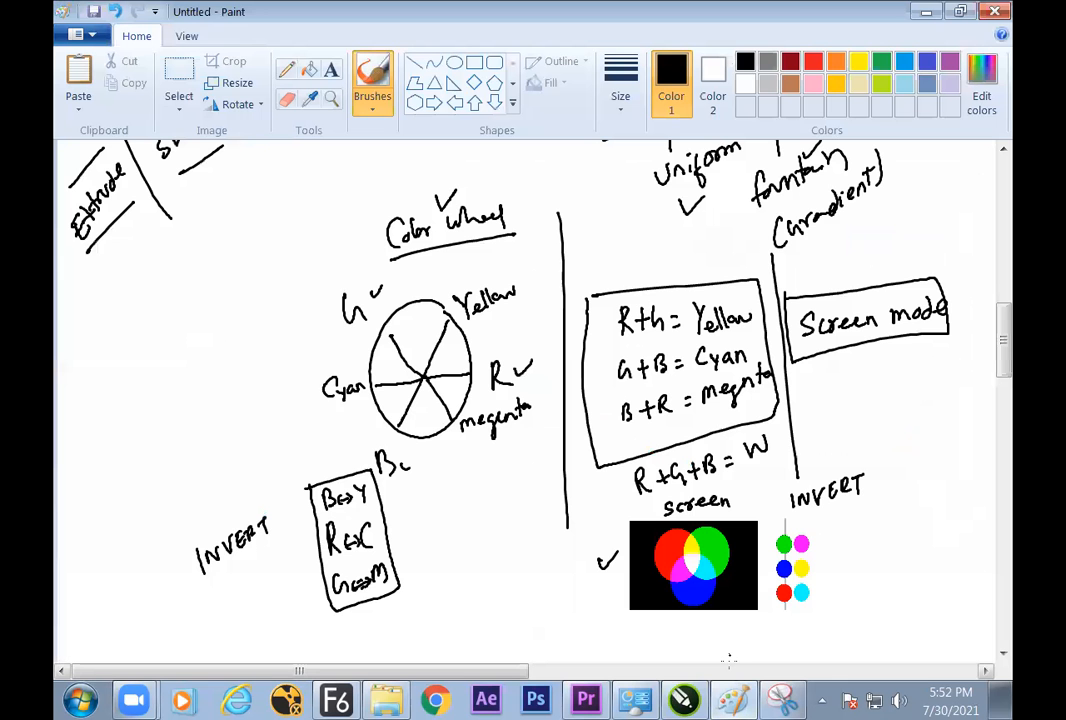
key("ctrl+v")
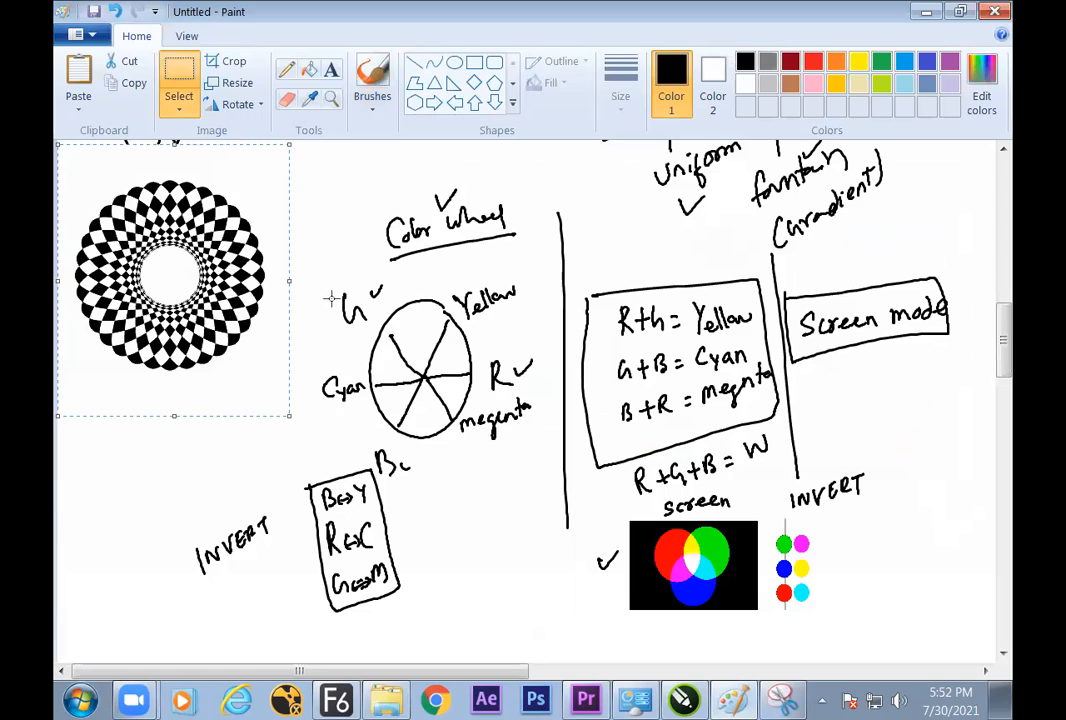
- Try resizing the pasted ring pattern to 20 percent, and undo the resize
left_click(237, 83)
left_click_drag(285, 237, 210, 232)
type("20")
key("Return")
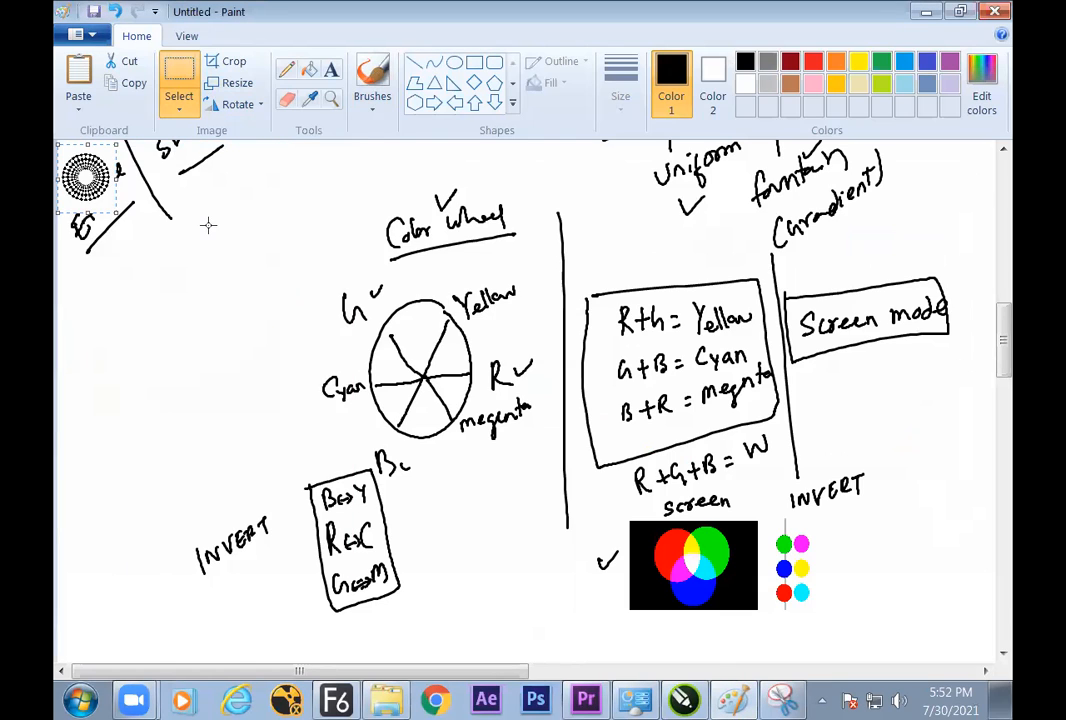
key("ctrl+z")
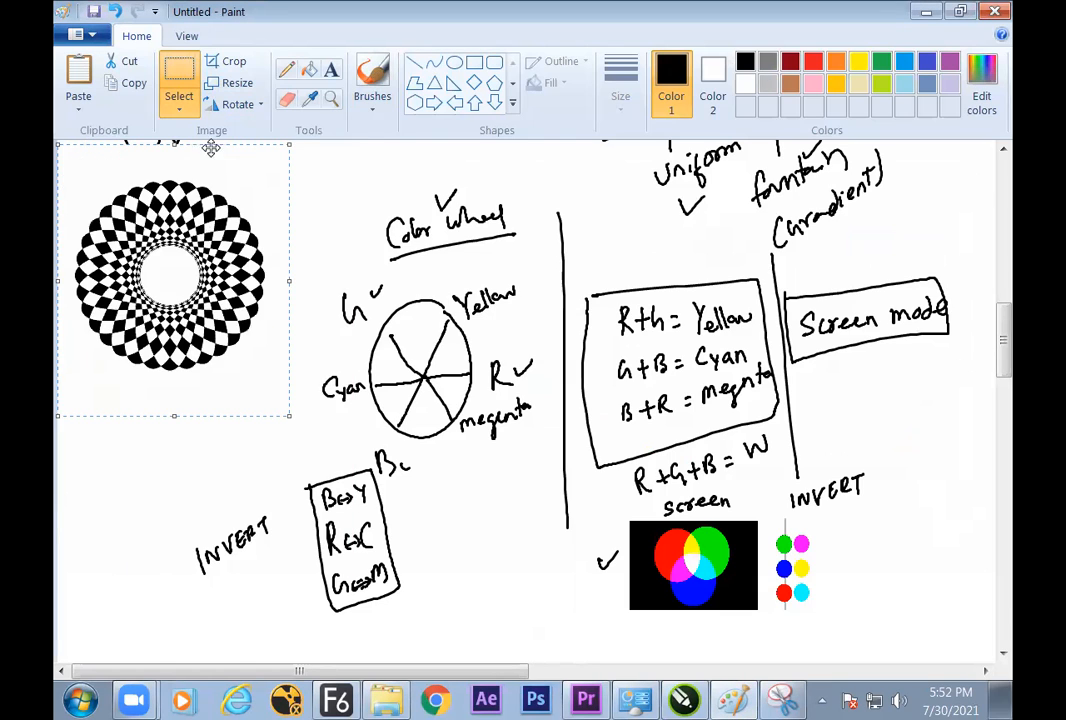
- Resize the pasted ring pattern to 50 percent and place it beside the coloured INVERT pairs
left_click(237, 83)
left_click_drag(288, 237, 195, 232)
type("50")
key("Return")
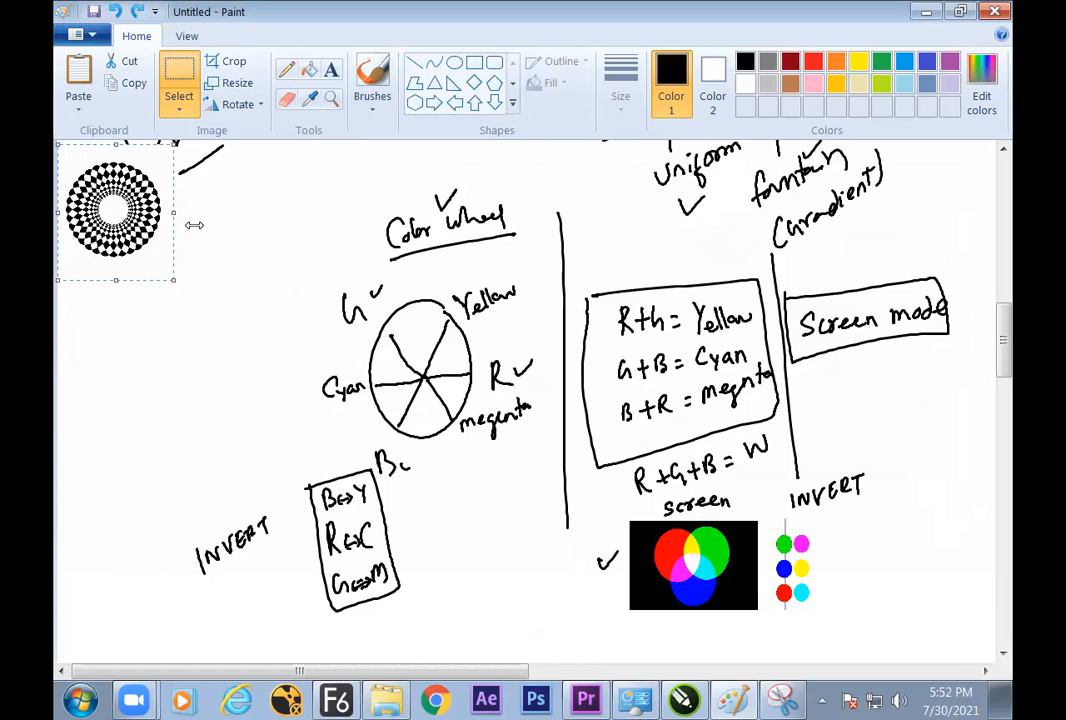
left_click_drag(113, 197, 924, 557)
left_click(961, 456)
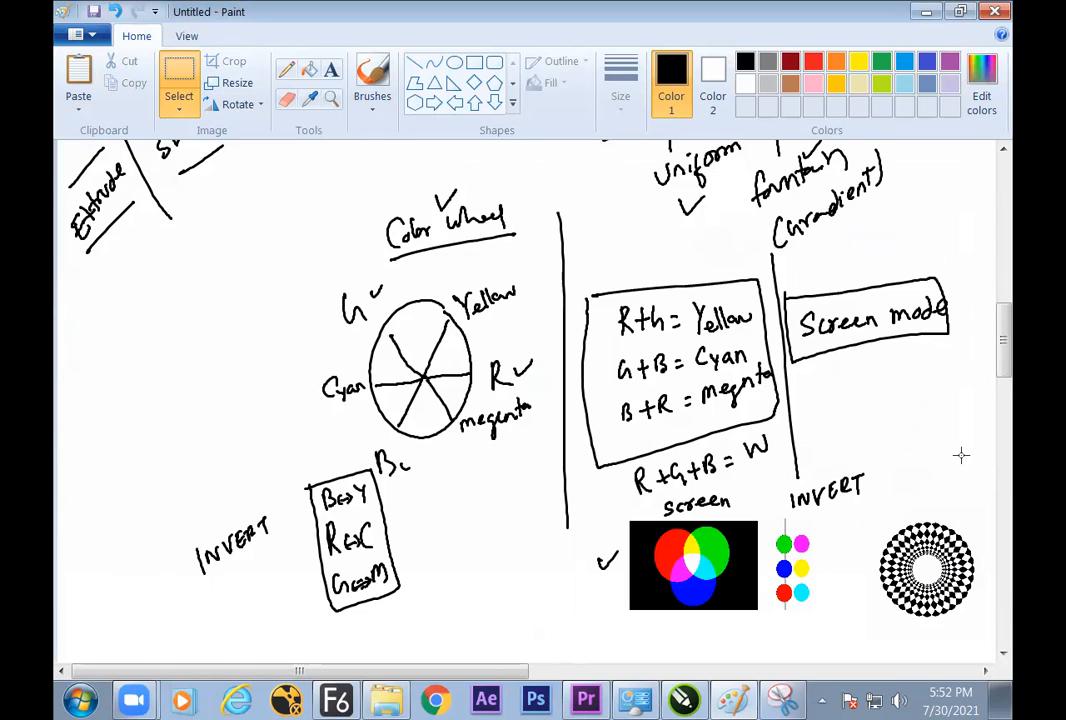
- Handwrite the label "difference" above the ring pattern, with lines above and below it and a short stroke linking it to the pattern
left_click(372, 80)
left_click_drag(919, 465, 919, 505)
mouse_move(914, 418)
left_mouse_down()
mouse_move(912, 436)
mouse_move(925, 432)
left_mouse_up()
mouse_move(936, 402)
left_mouse_down()
mouse_move(976, 425)
mouse_move(913, 399)
mouse_move(969, 385)
left_mouse_up()
left_click_drag(902, 450, 969, 441)
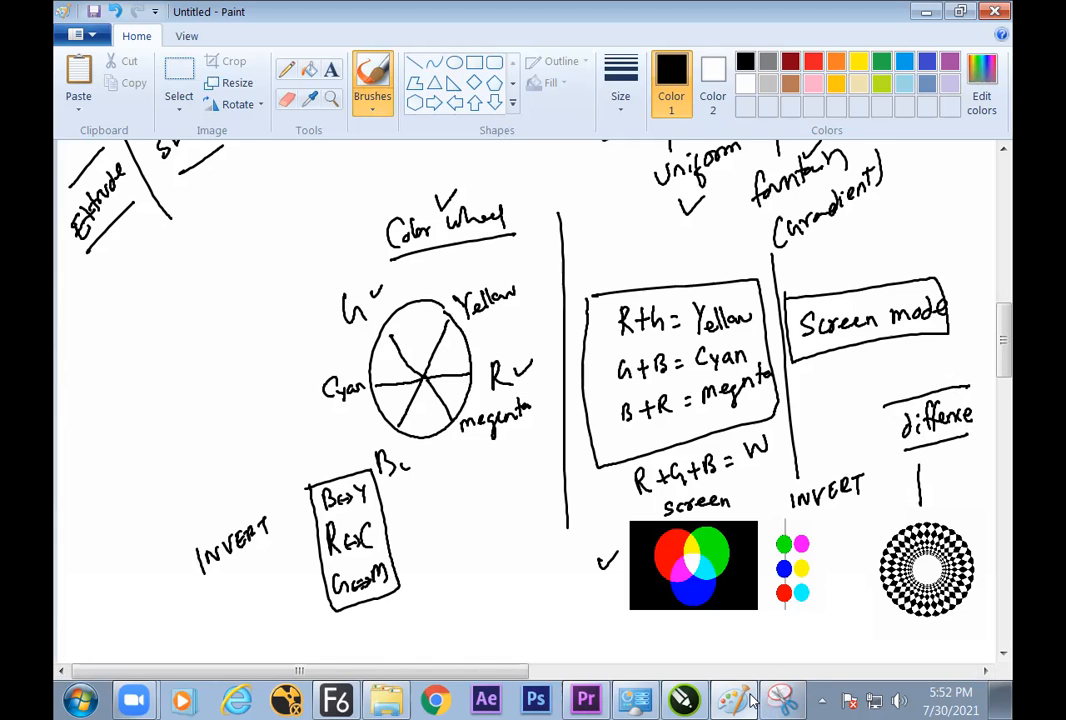
- Handwrite R – R =, G – G = and B – B = beside the difference note and draw curved arrows towards the results
left_click_drag(472, 671, 657, 671)
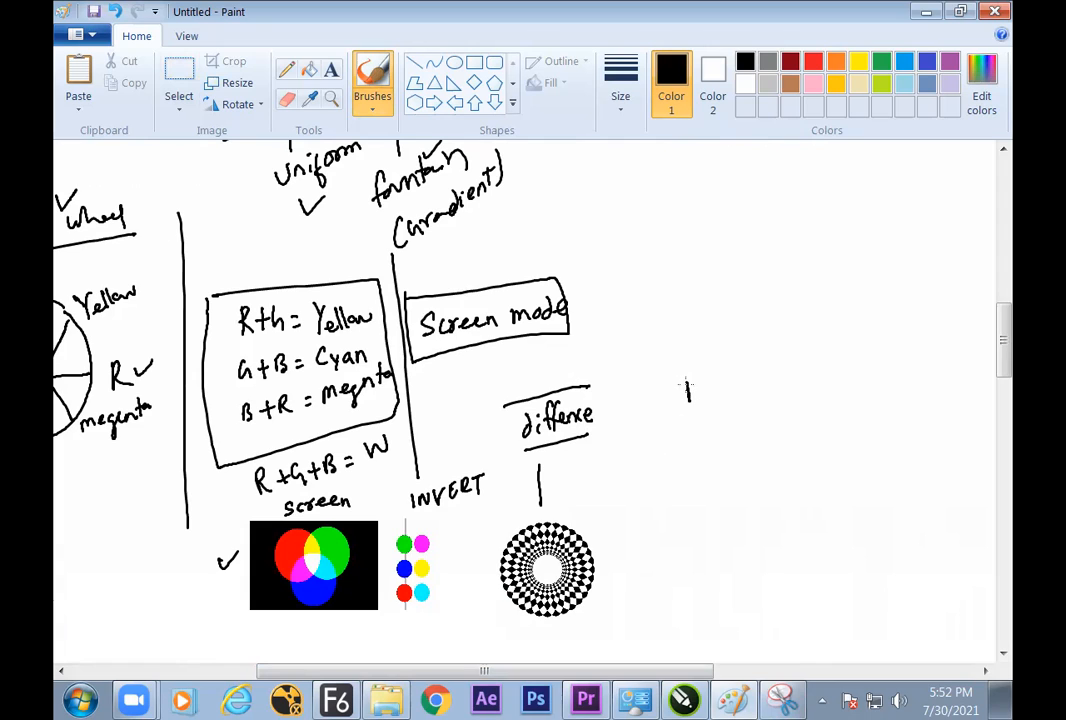
left_click_drag(692, 412, 701, 429)
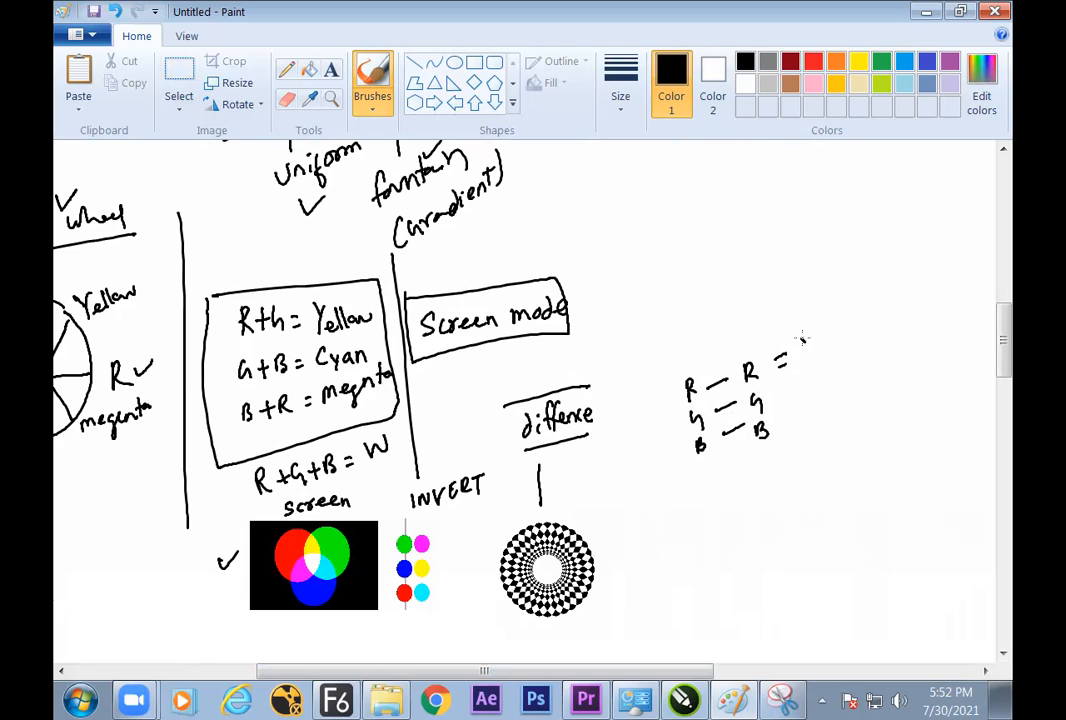
left_click_drag(713, 371, 806, 344)
mouse_move(752, 438)
left_mouse_down()
mouse_move(811, 436)
mouse_move(825, 402)
mouse_move(805, 408)
left_mouse_up()
mouse_move(800, 416)
left_mouse_down()
mouse_move(789, 388)
mouse_move(759, 440)
mouse_move(796, 463)
mouse_move(822, 376)
left_mouse_up()
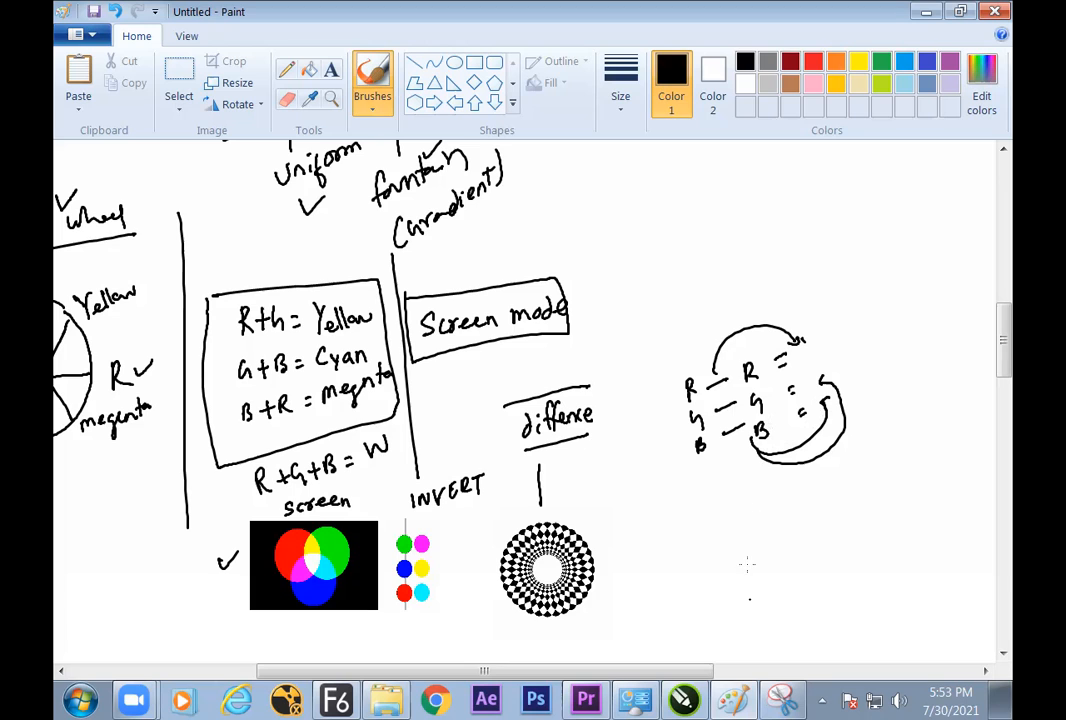
- Switch to CorelDRAW and draw a red-filled ellipse about 0.736 by 0.821 inches in the blank area near the ring pattern
left_click(748, 700)
left_click(686, 700)
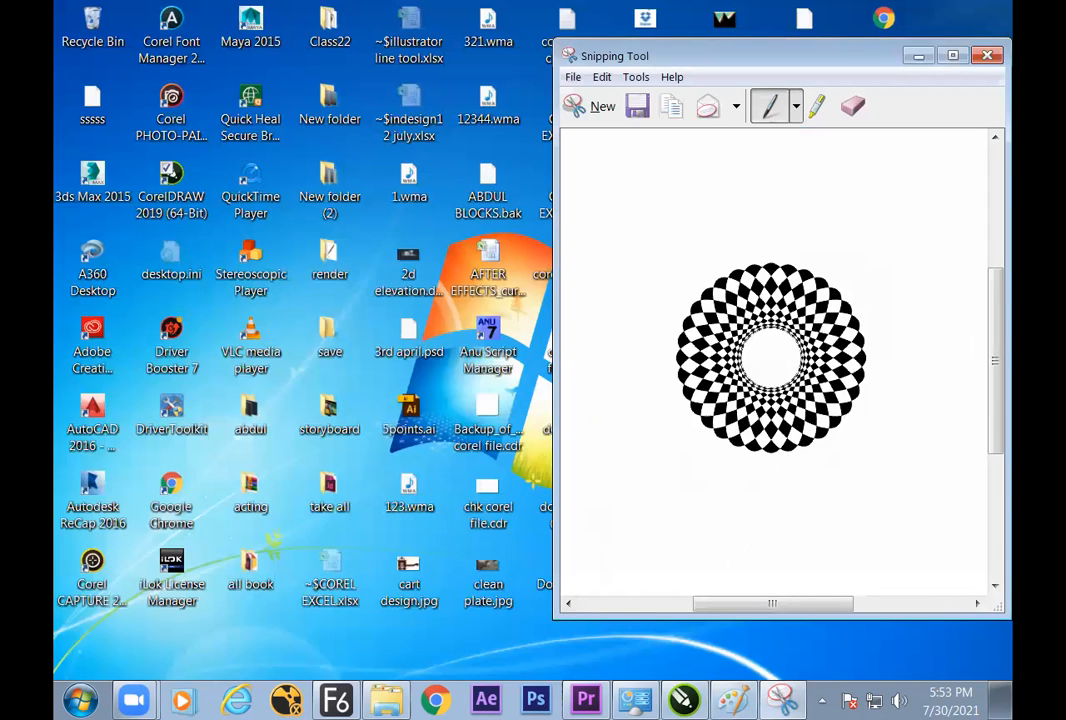
left_click(686, 700)
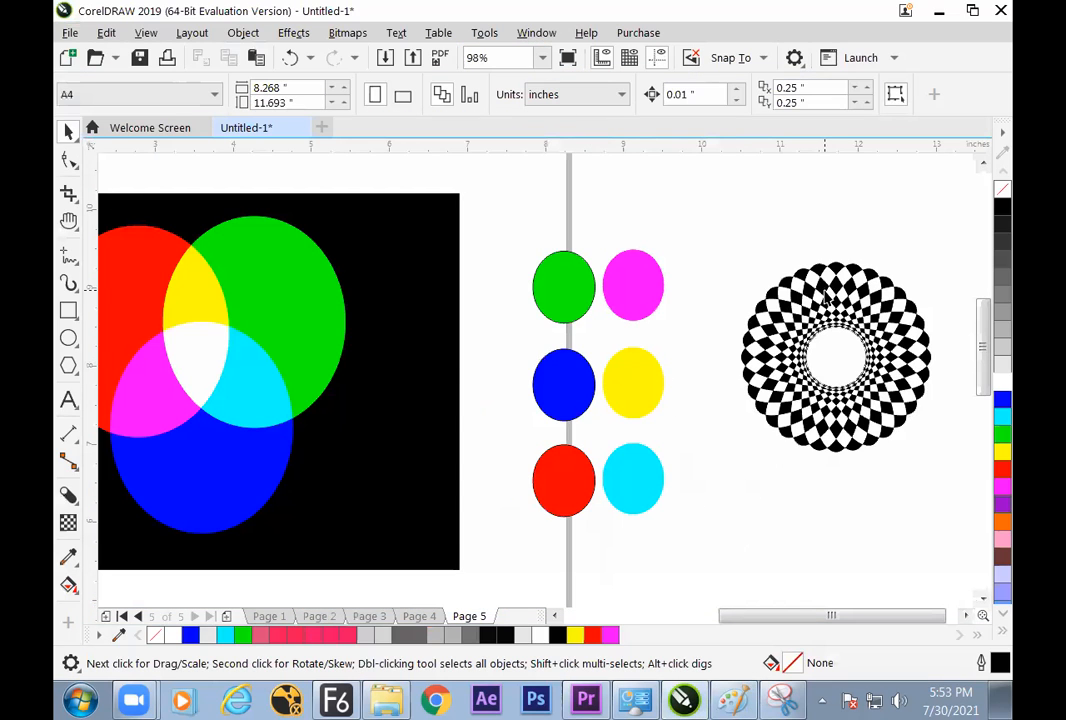
scroll(781, 576, "right", 2)
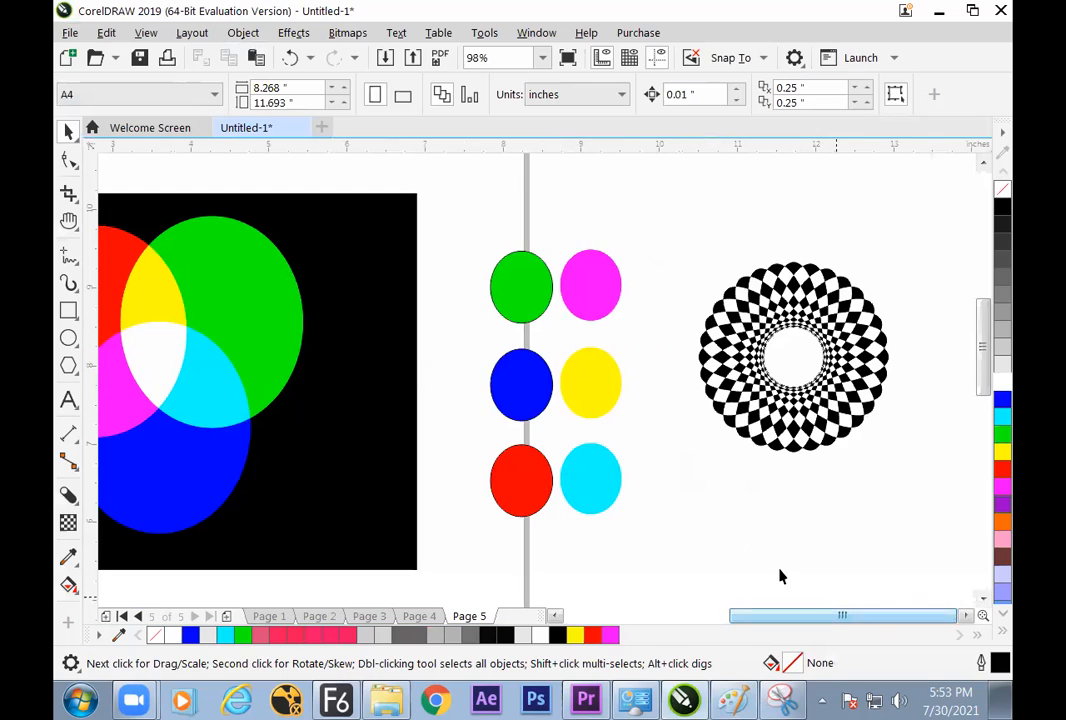
left_click(69, 339)
left_click_drag(616, 162, 686, 237)
left_click(998, 466)
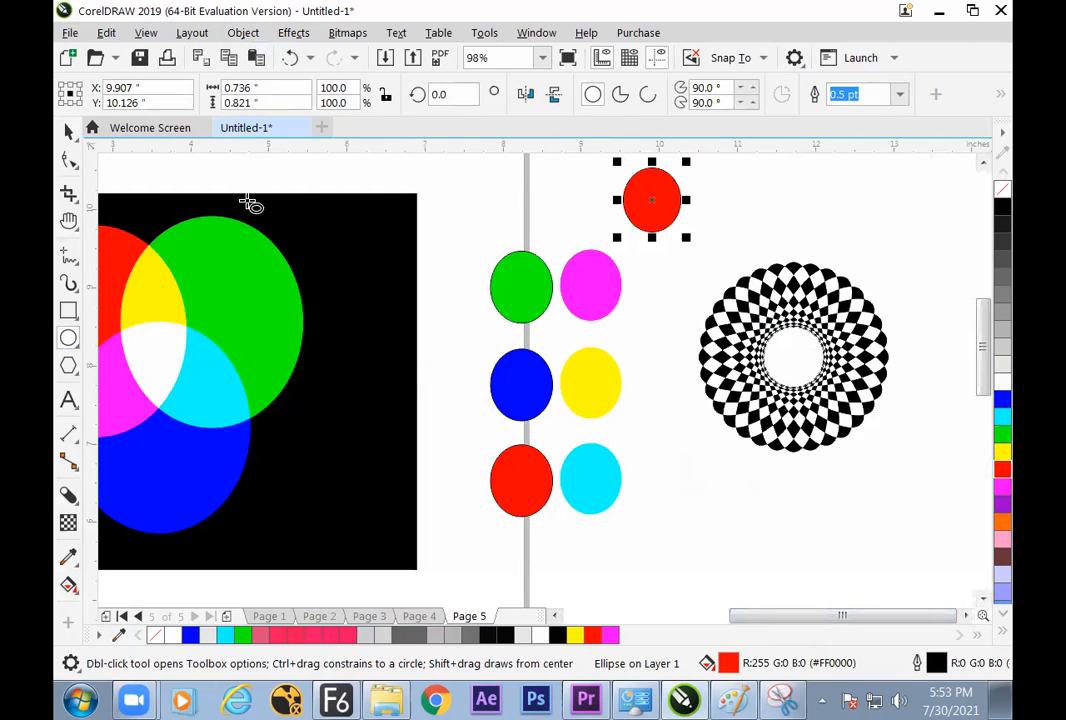
- Apply the Difference transparency merge mode to the red ellipse
left_click(68, 522)
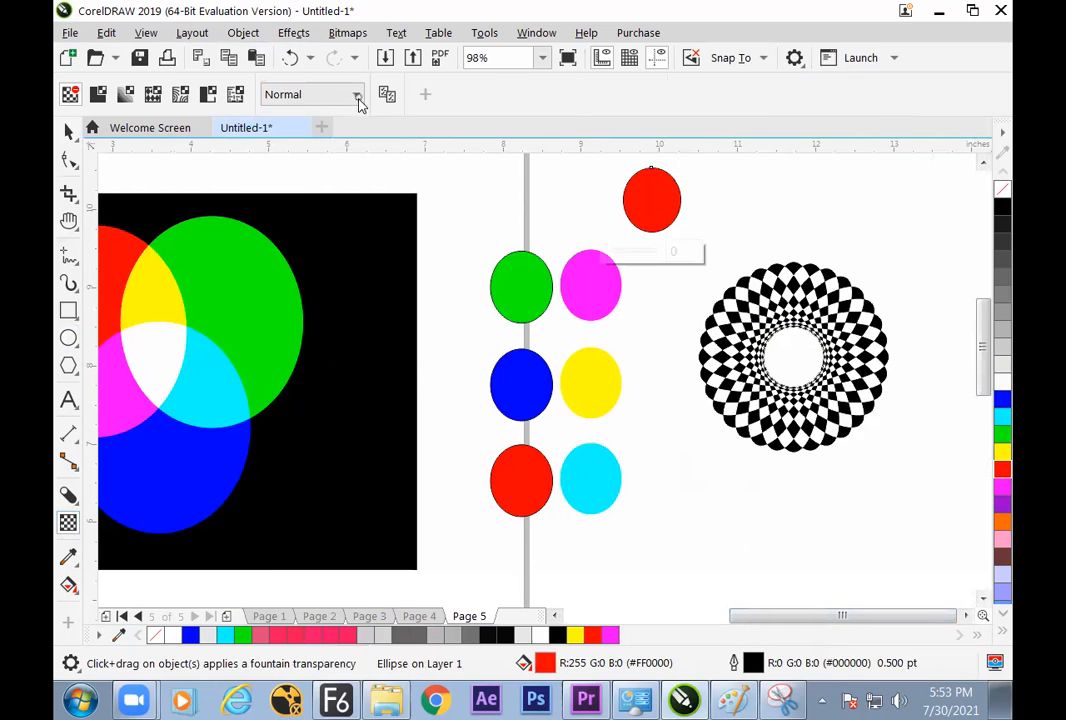
left_click(356, 94)
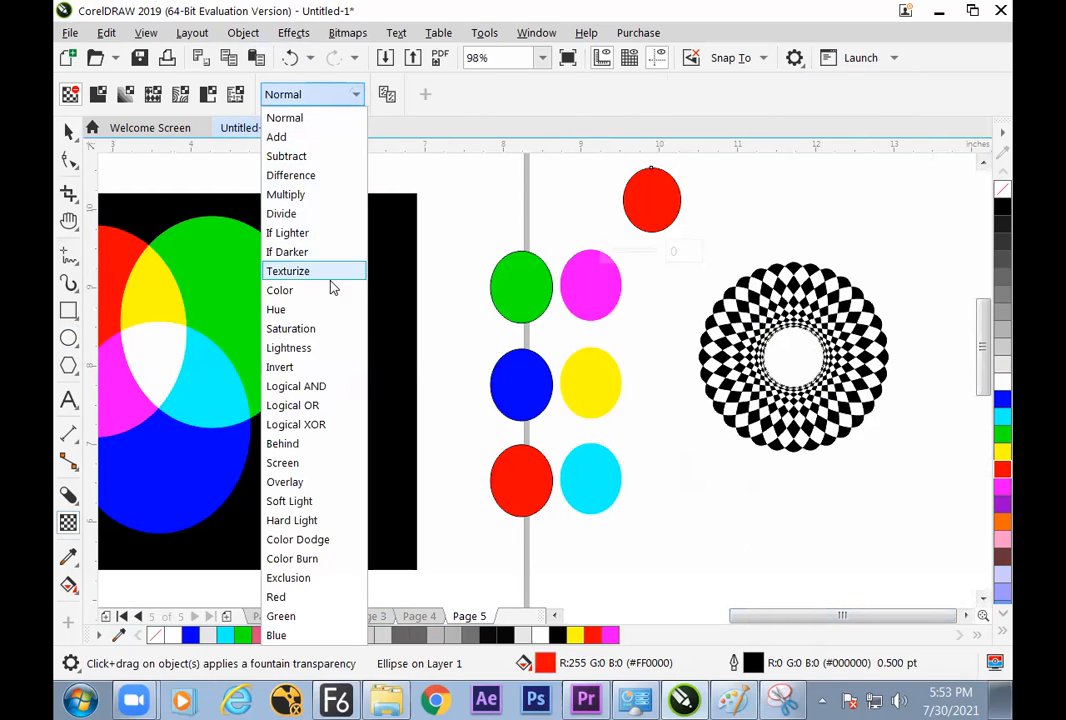
left_click(280, 177)
left_click(68, 133)
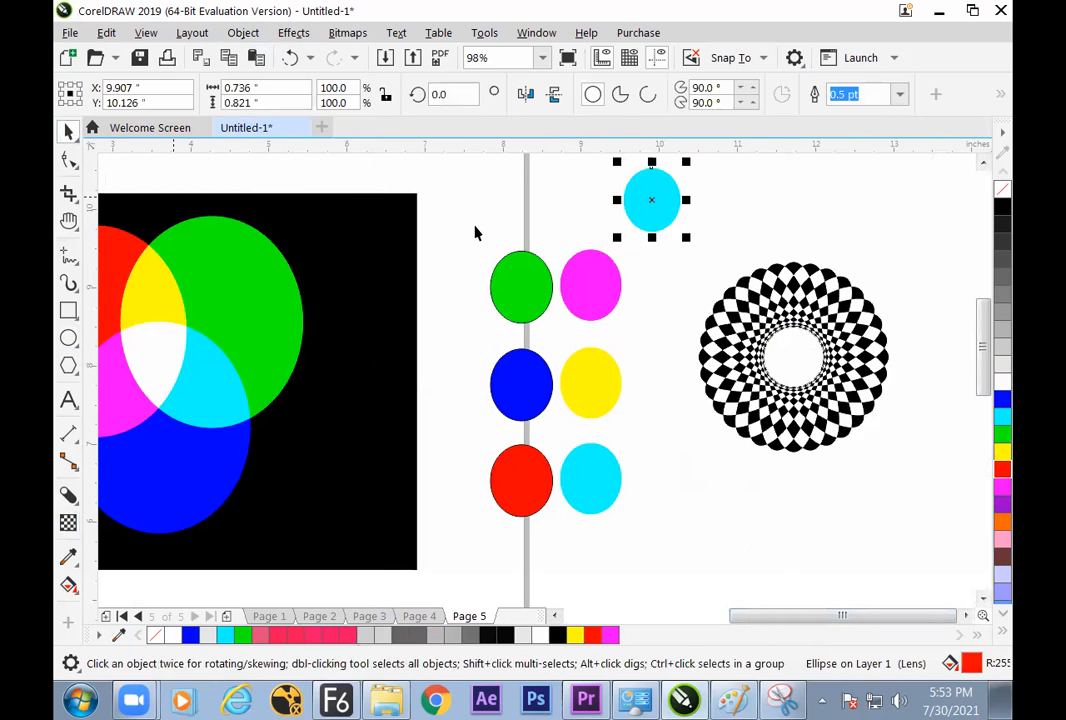
left_click(678, 269)
- Move the Difference-mode ellipse below the ring pattern, to about X 10.936, Y 5.865 inches
left_click_drag(657, 214, 718, 238)
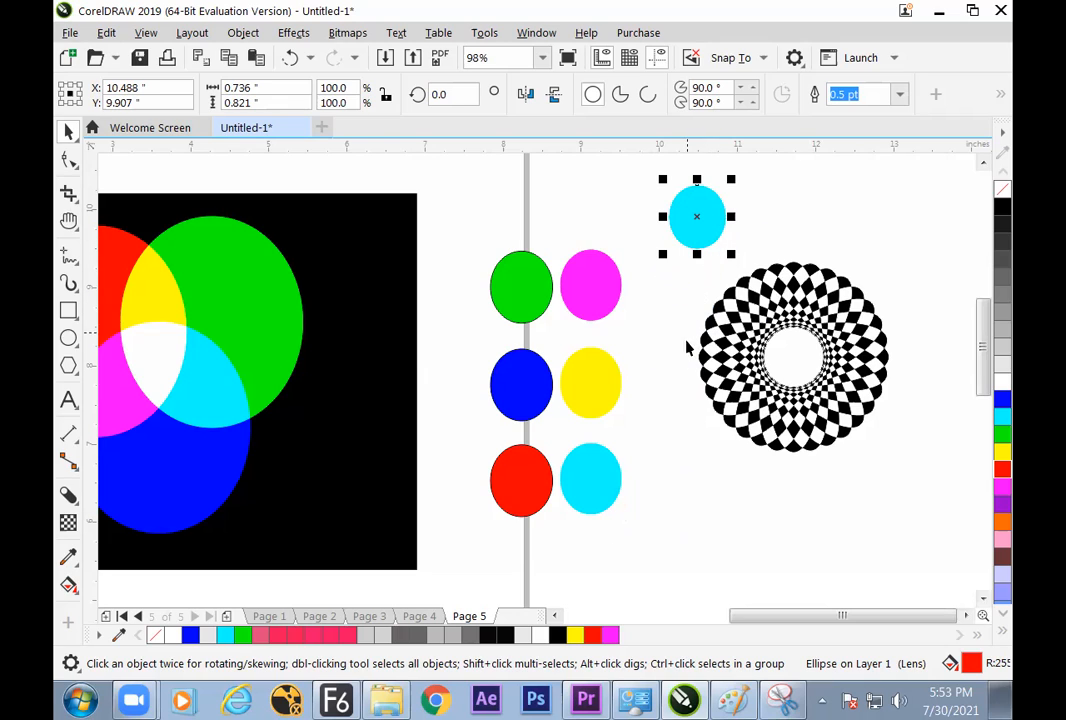
left_click(657, 474)
left_click(695, 242)
left_click(706, 256)
left_click_drag(700, 232, 733, 549)
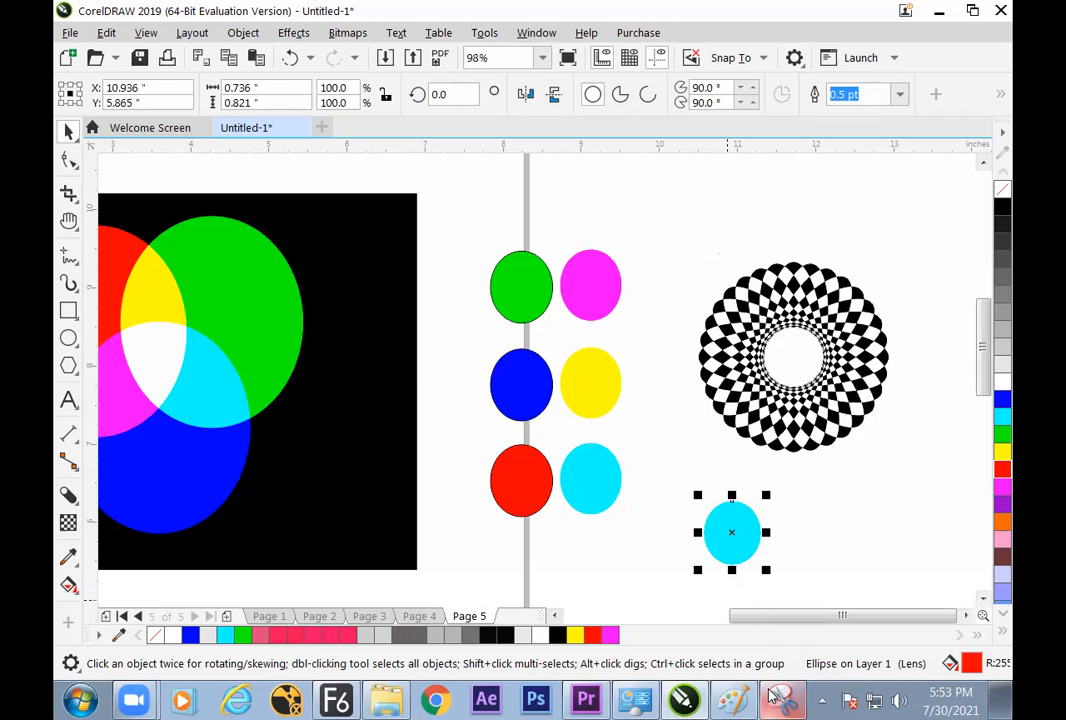
- Switch to Paint and handwrite "(Compliment color)" beside the difference label
left_click(738, 699)
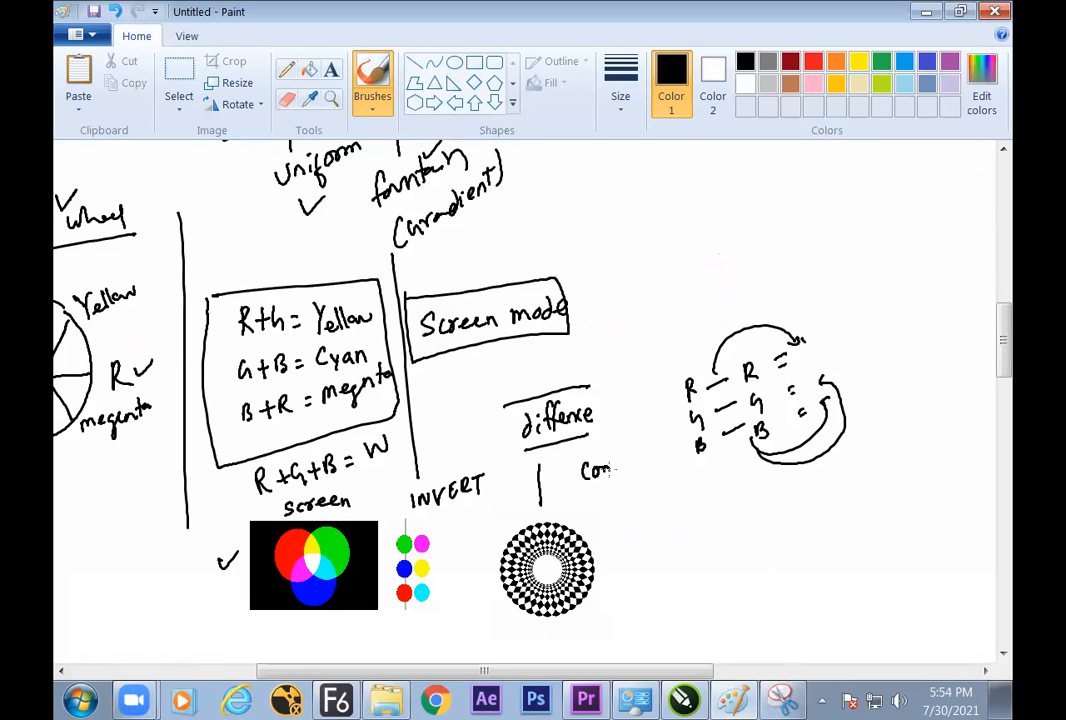
mouse_move(615, 470)
left_mouse_down()
mouse_move(624, 476)
mouse_move(633, 452)
mouse_move(660, 447)
mouse_move(670, 450)
mouse_move(628, 492)
mouse_move(668, 470)
mouse_move(681, 481)
left_mouse_up()
left_click_drag(582, 449, 578, 489)
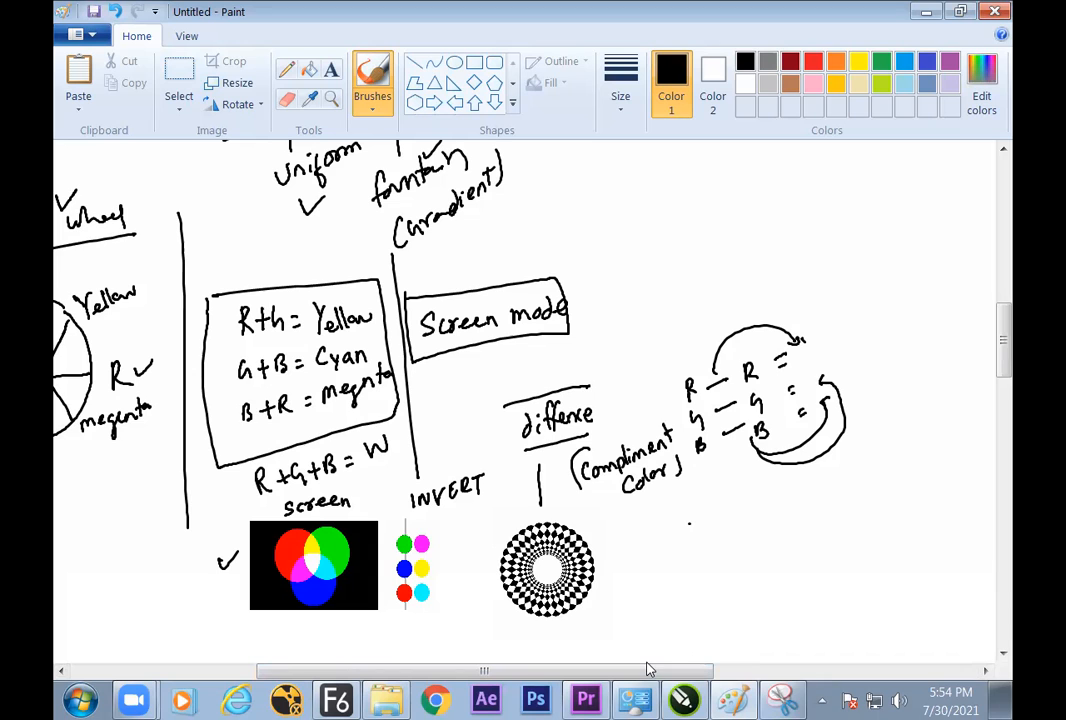
- Handwrite a bracketed list beside "Blend mode" with Normal, Screen, Invert, difference and trailing dots, and add "Tool" inside the Transparency box
mouse_move(1002, 340)
left_mouse_down()
mouse_move(985, 268)
mouse_move(983, 278)
left_mouse_up()
mouse_move(500, 268)
left_mouse_down()
mouse_move(550, 244)
mouse_move(588, 293)
left_mouse_up()
mouse_move(548, 196)
left_mouse_down()
mouse_move(588, 168)
mouse_move(625, 170)
mouse_move(659, 150)
left_mouse_up()
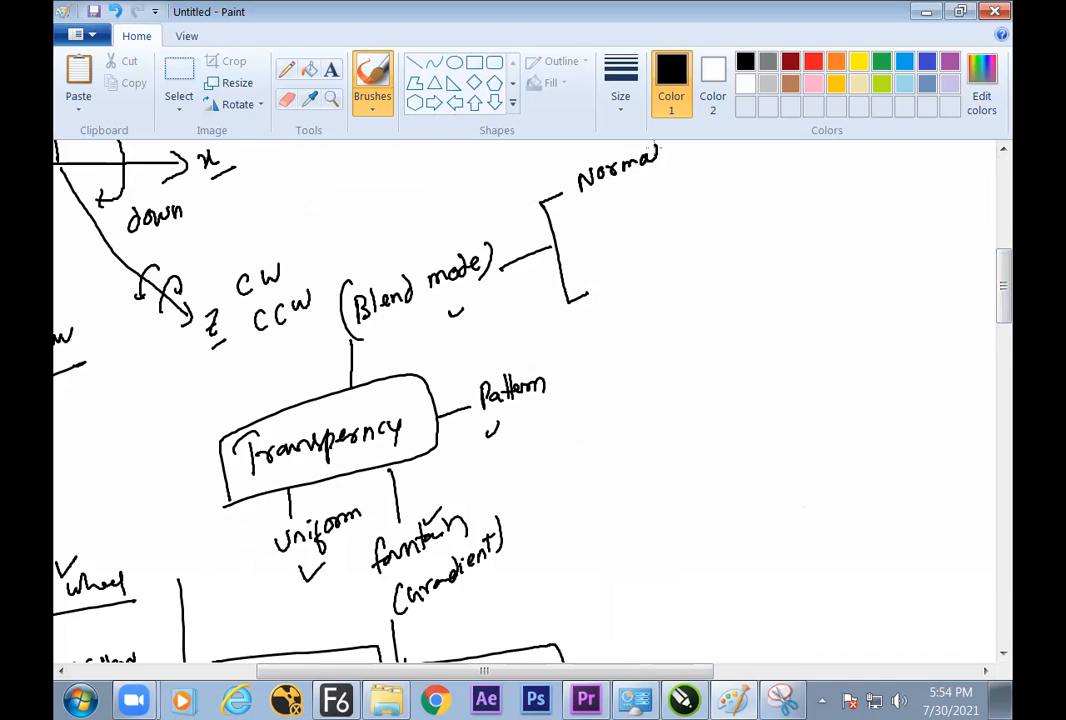
left_click_drag(556, 240, 676, 201)
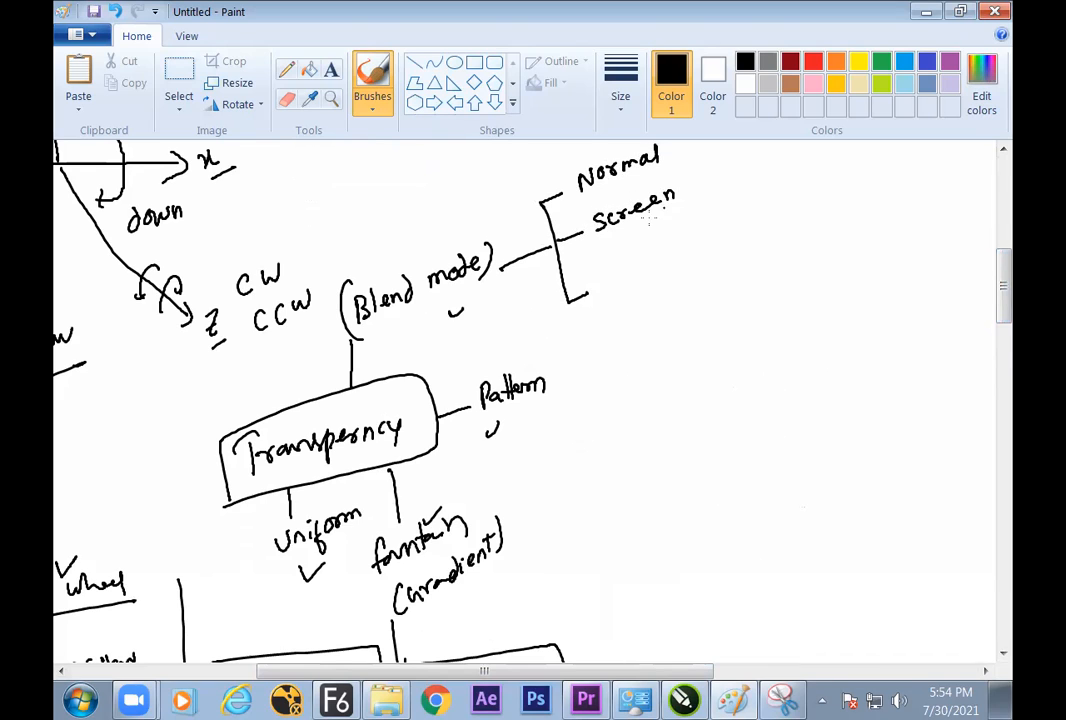
mouse_move(569, 273)
left_mouse_down()
mouse_move(614, 257)
mouse_move(612, 244)
mouse_move(608, 262)
mouse_move(656, 230)
left_mouse_up()
mouse_move(630, 276)
left_mouse_down()
mouse_move(668, 272)
mouse_move(676, 244)
mouse_move(680, 252)
mouse_move(722, 226)
left_mouse_up()
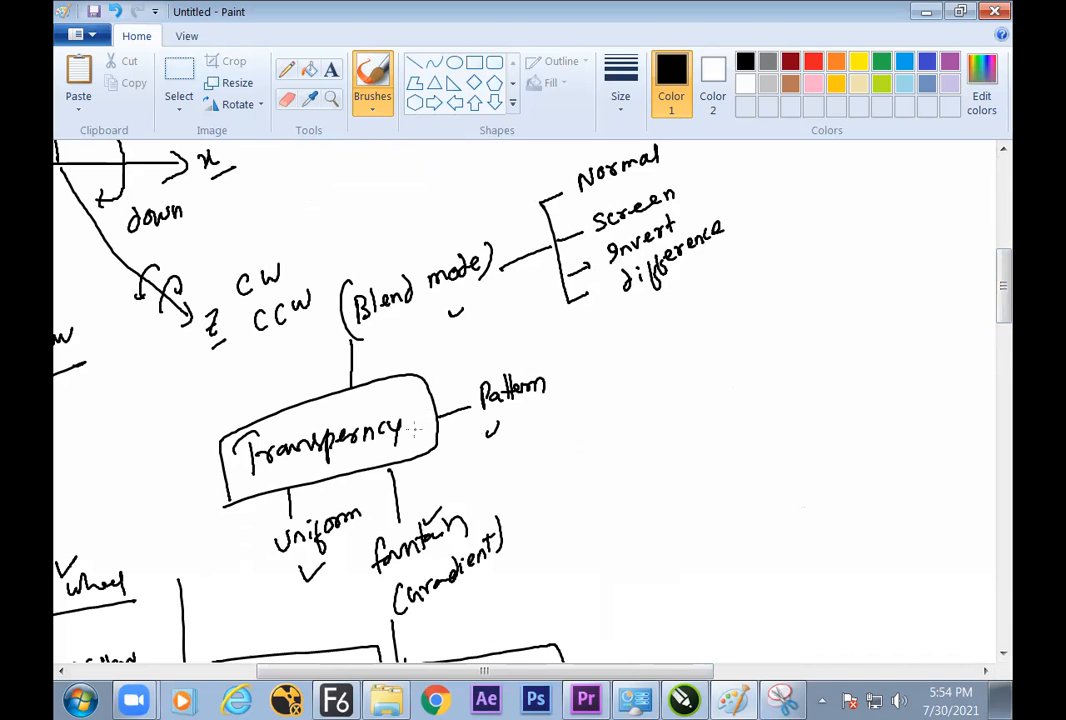
mouse_move(400, 436)
left_mouse_down()
mouse_move(408, 449)
mouse_move(428, 440)
left_mouse_up()
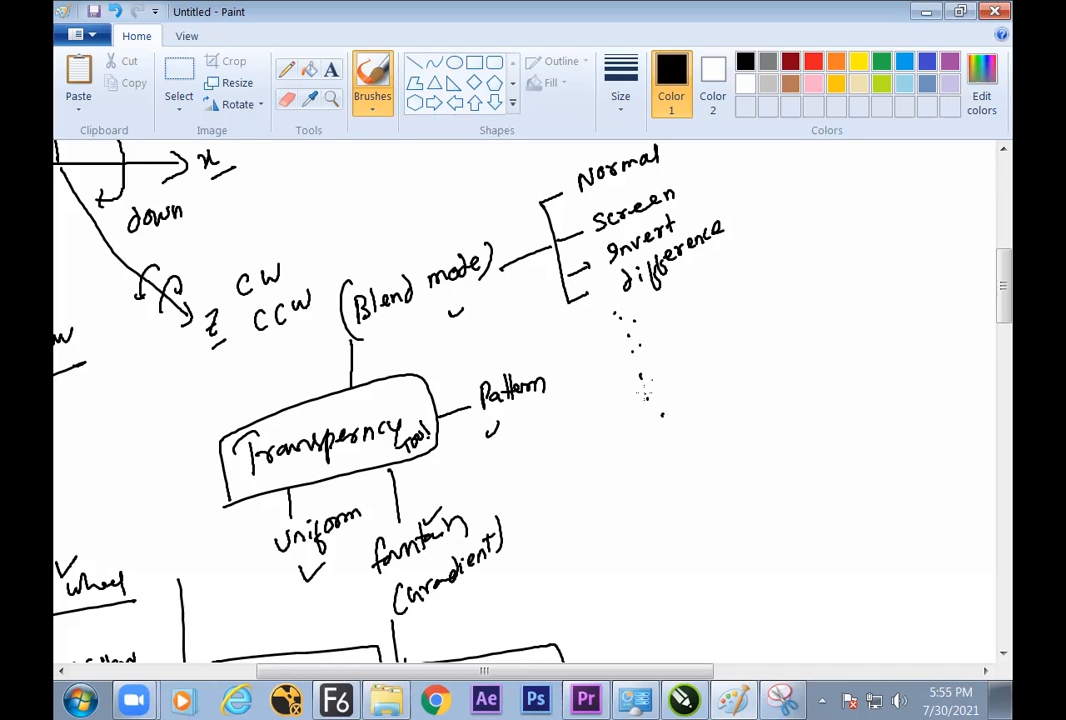
left_click(541, 544)
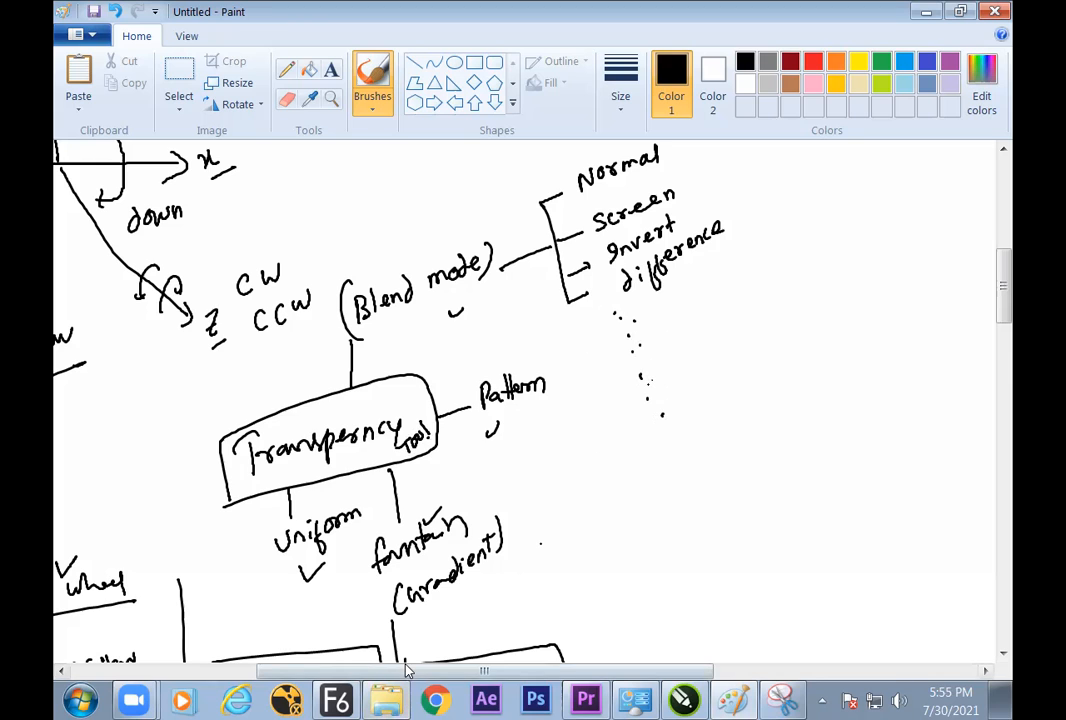
- Switch to CorelDRAW and activate the Color Eyedropper tool followed by the Interactive Fill tool
left_click(684, 699)
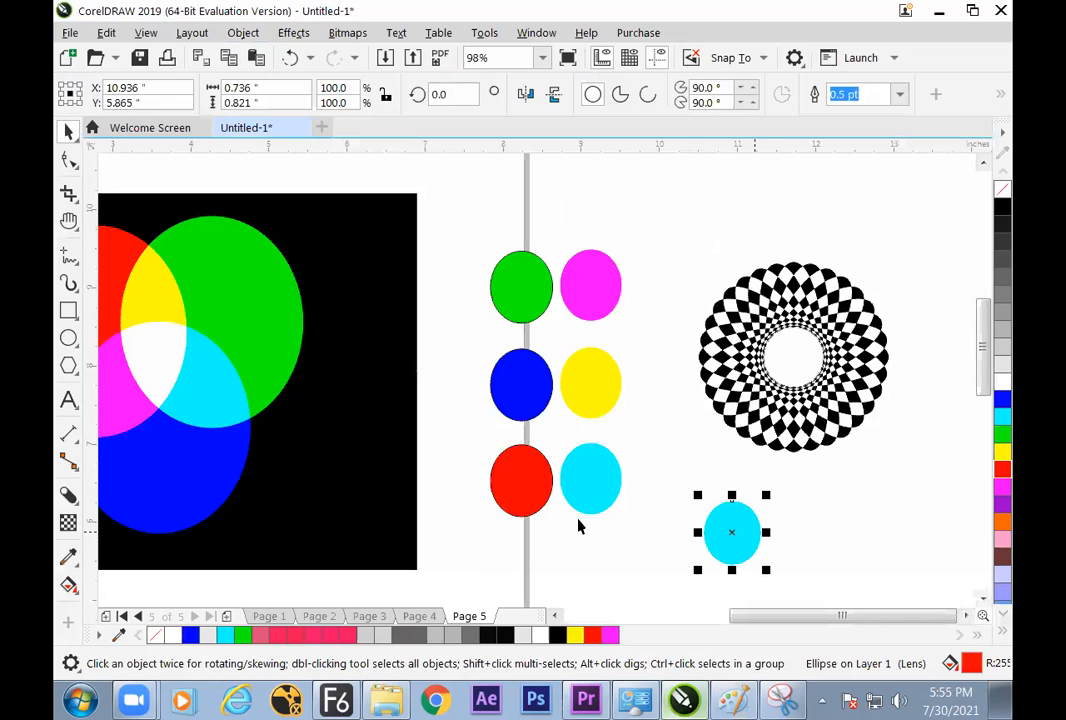
left_click(82, 564)
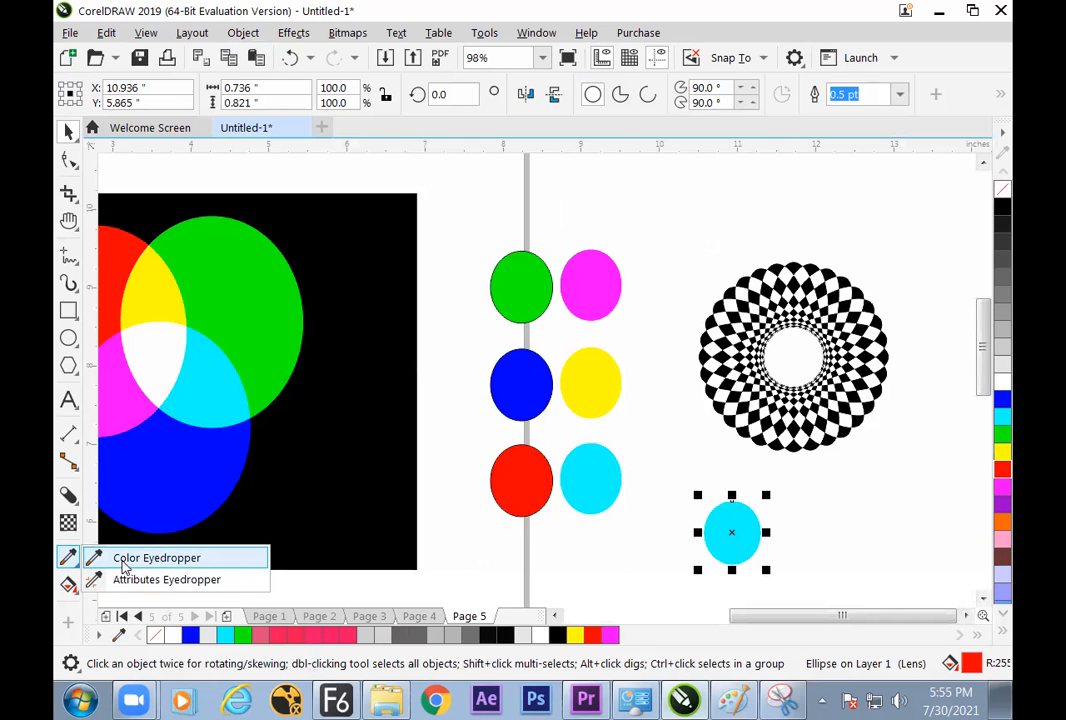
left_click(120, 562)
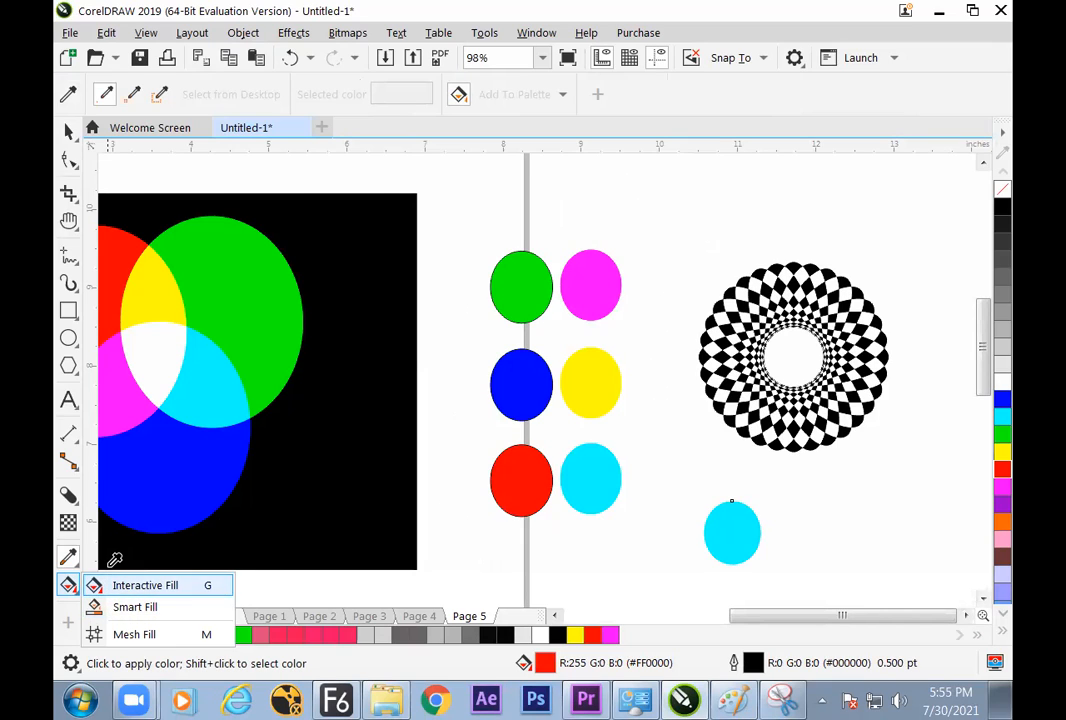
left_click(145, 585)
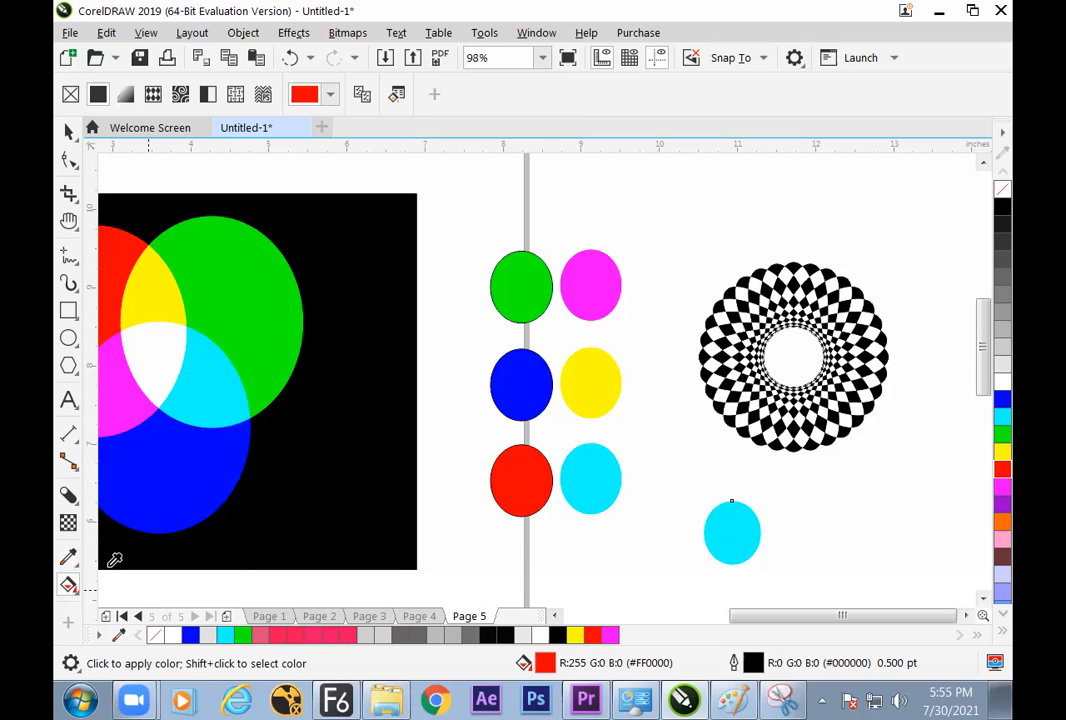
- Switch to Paint and handwrite the underlined heading "Intractive fill" in the blank area beside the blend mode list
left_click(735, 700)
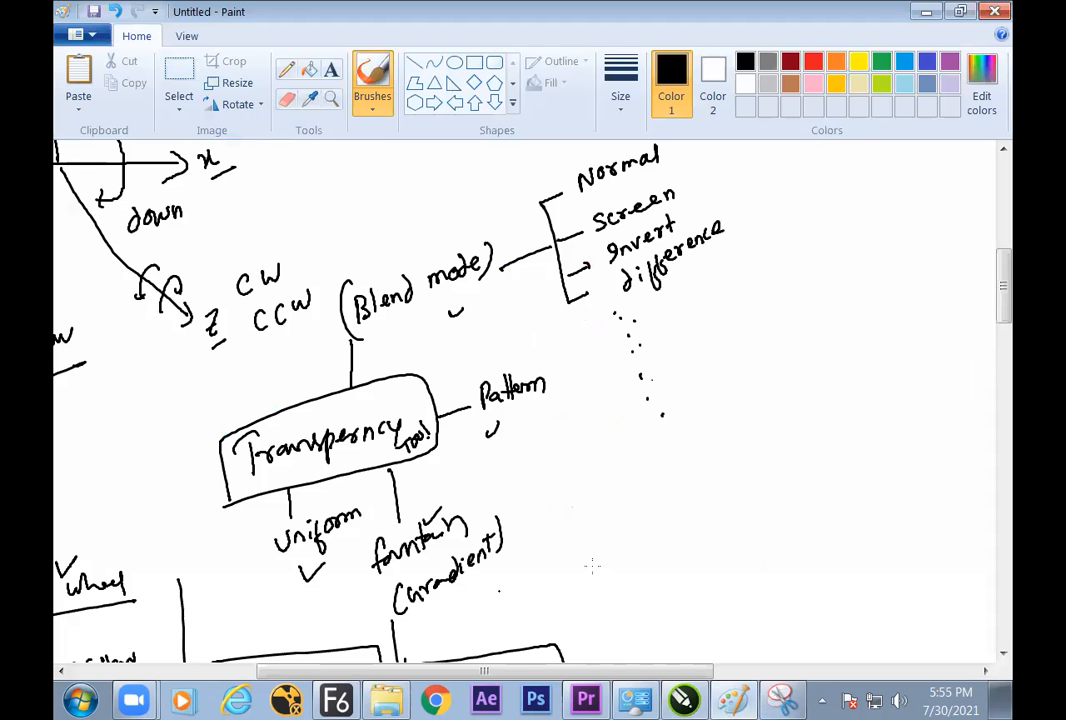
left_click_drag(373, 671, 478, 671)
mouse_move(663, 236)
left_mouse_down()
mouse_move(652, 269)
mouse_move(686, 264)
mouse_move(730, 236)
mouse_move(766, 244)
left_mouse_up()
mouse_move(792, 214)
left_mouse_down()
mouse_move(785, 246)
mouse_move(802, 246)
left_mouse_up()
left_click_drag(811, 214, 811, 245)
left_click_drag(653, 293, 840, 250)
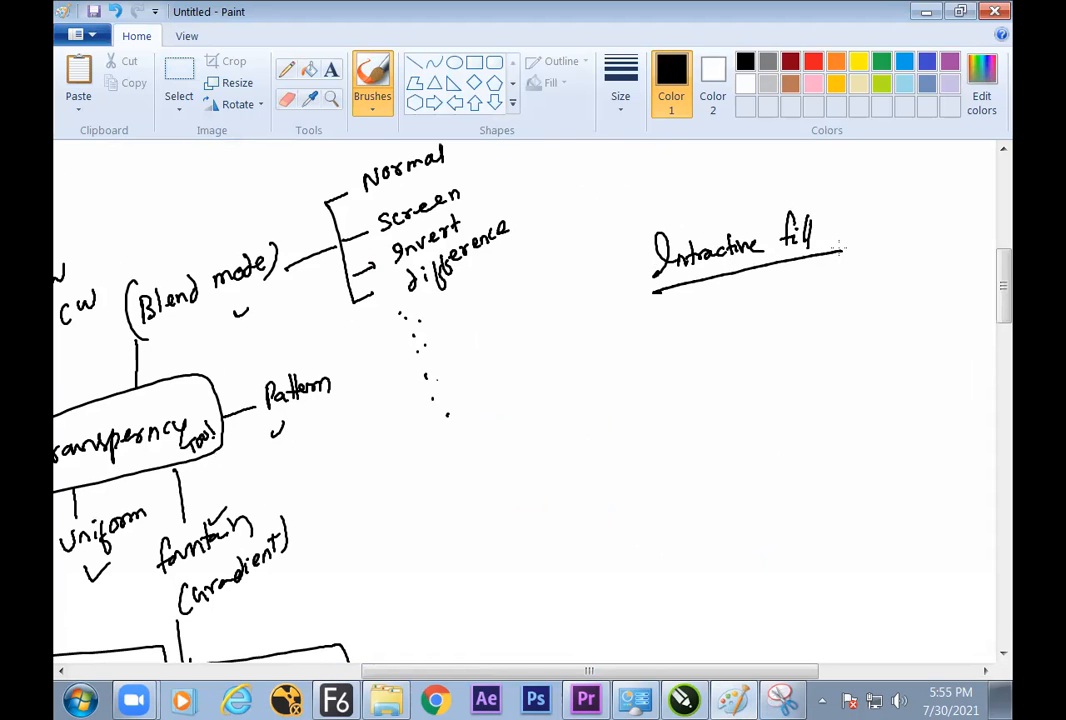
- Switch to CorelDRAW, examine the Interactive Fill, Smart Fill and Mesh Fill tools, and choose Interactive Fill
left_click(684, 699)
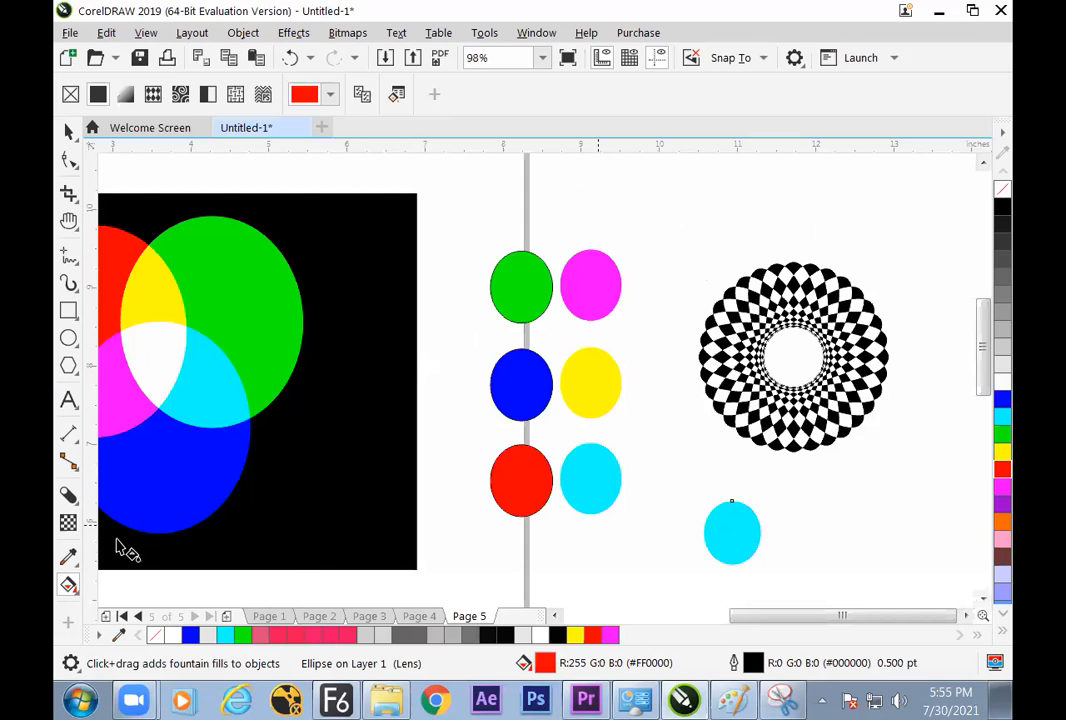
left_click(82, 578)
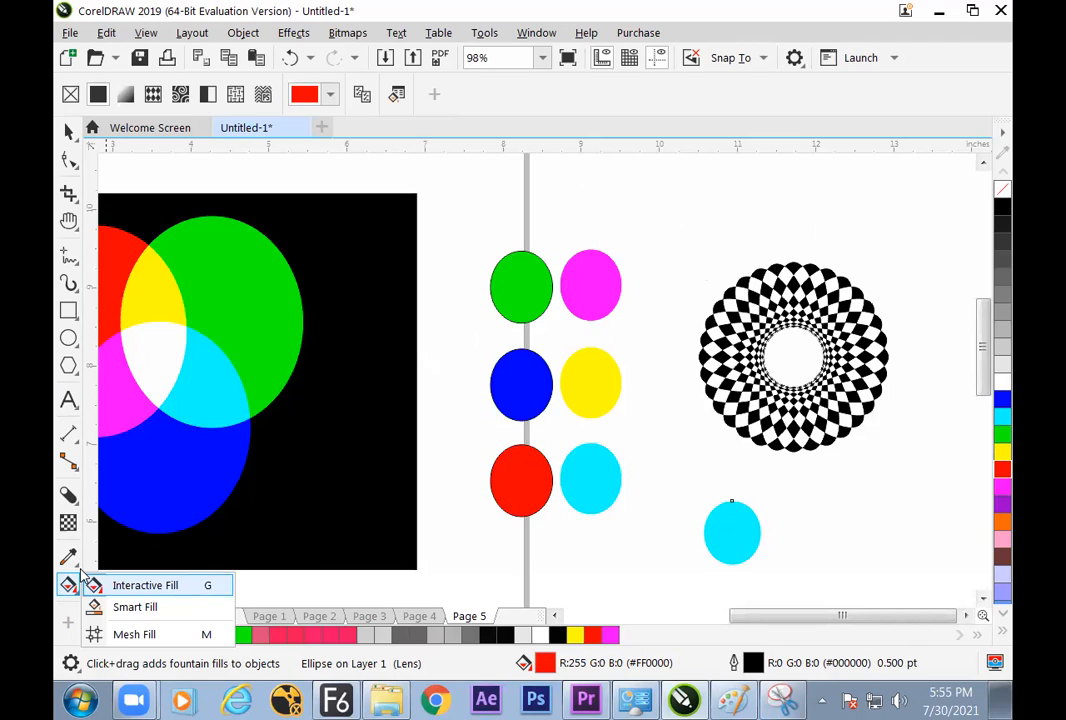
key("Down")
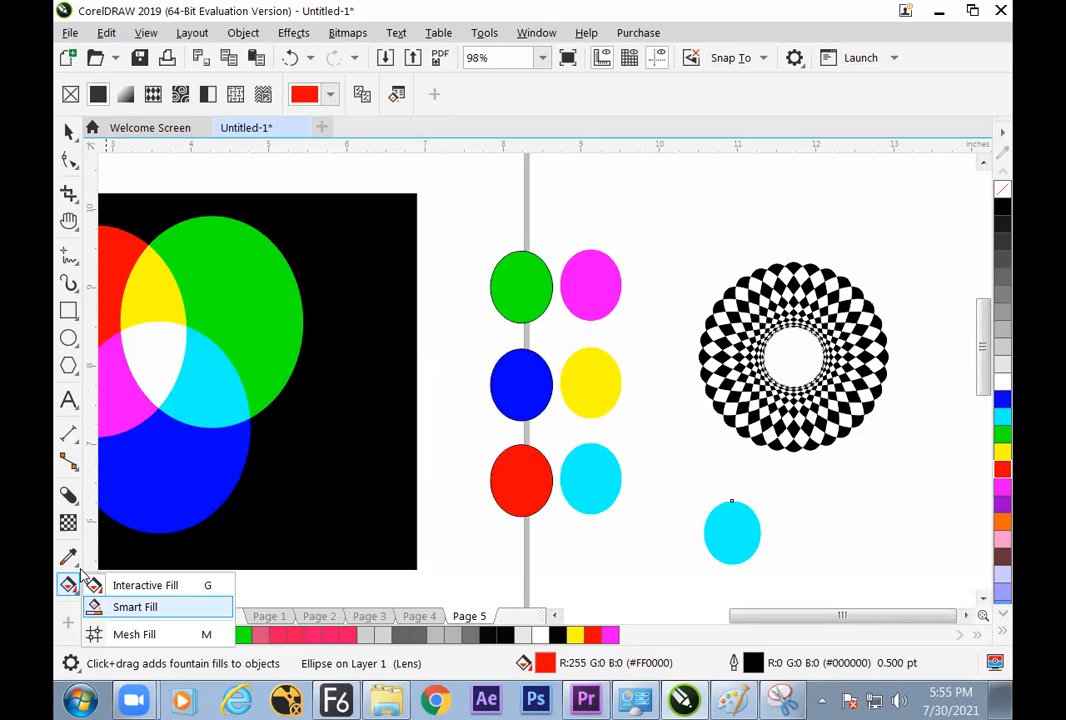
key("Up")
key("Return")
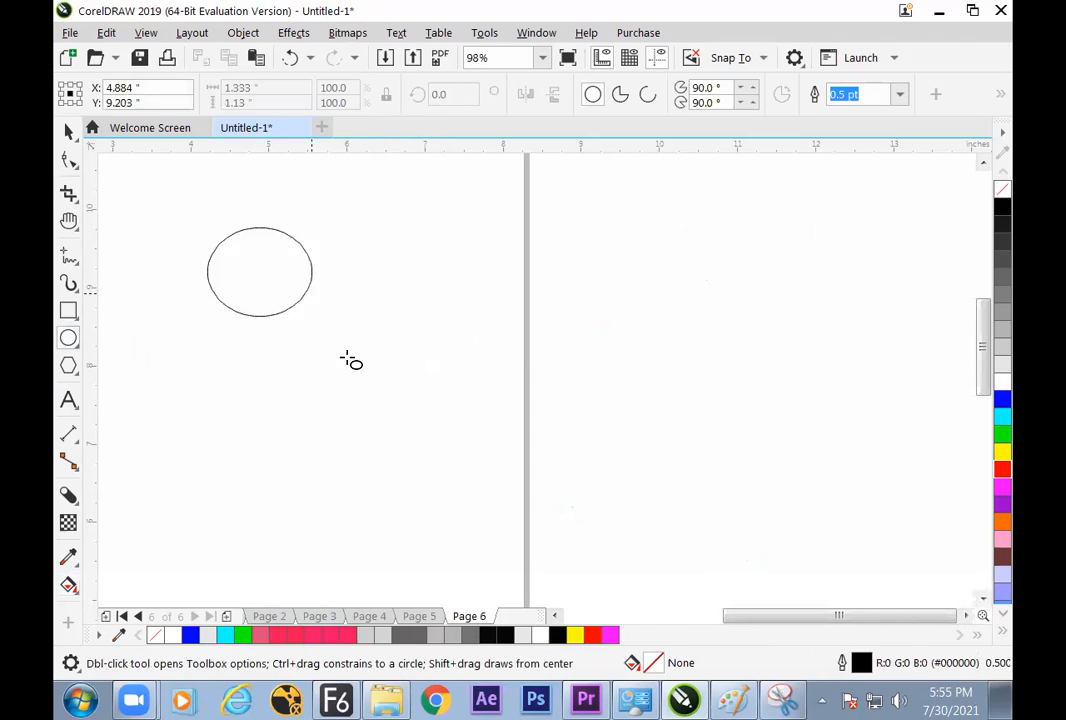
- Draw an ellipse about 2.528 by 2.624 inches on the new page 6 and fill it dark gray (#666666)
left_click_drag(345, 357, 410, 437)
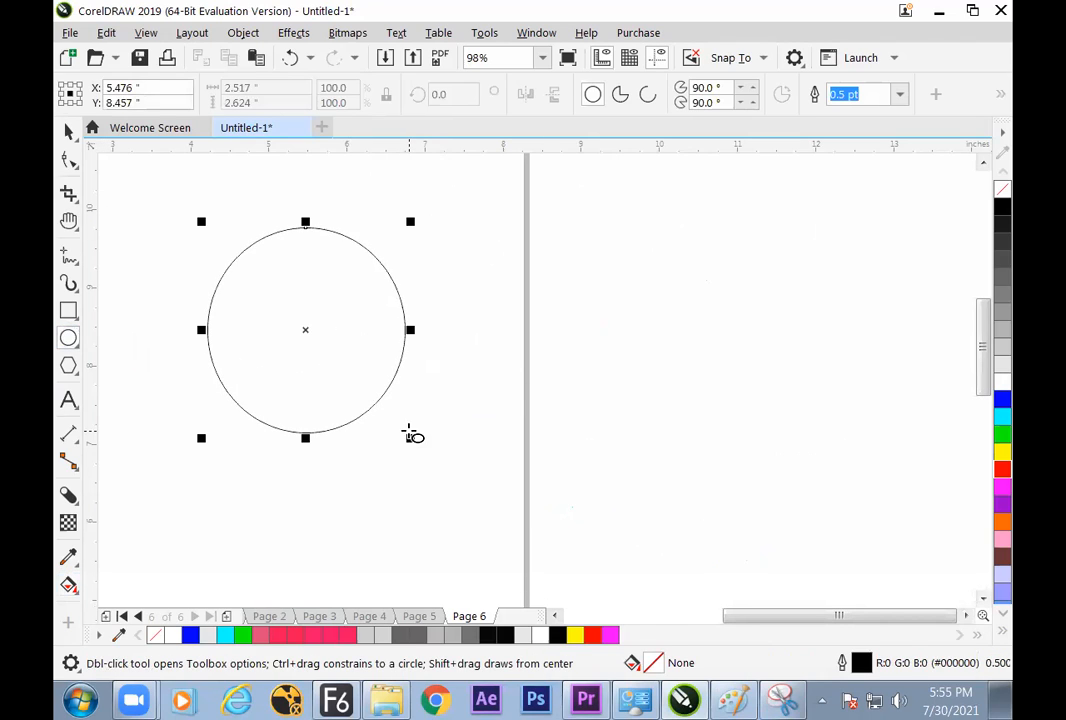
left_click(1003, 354)
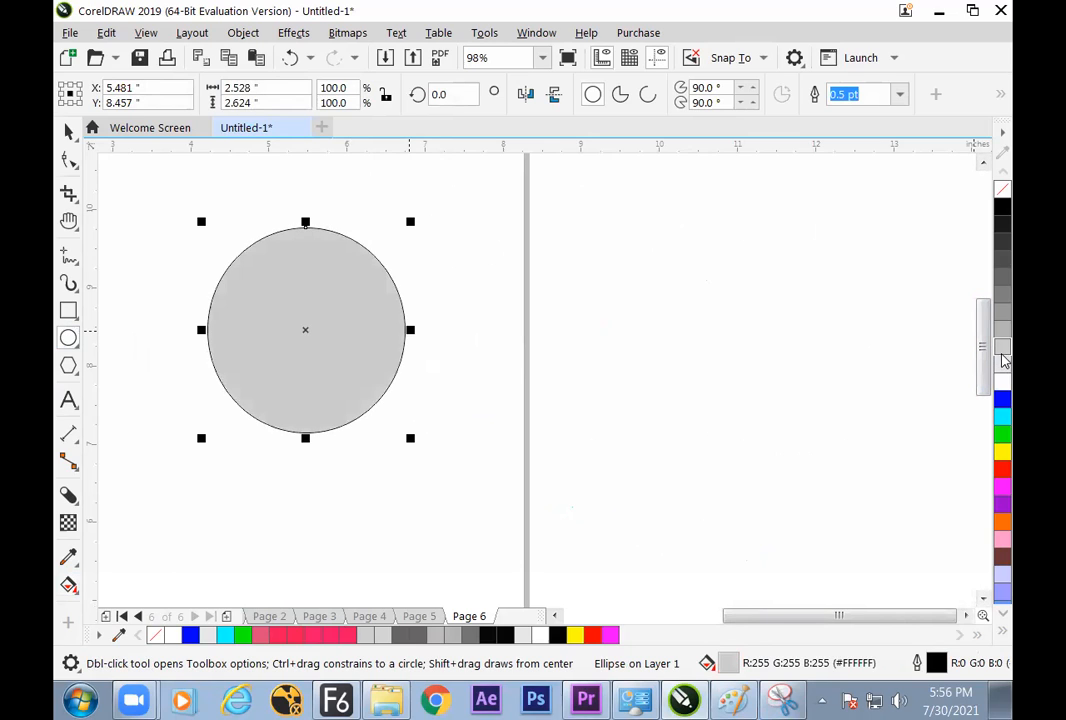
left_click(1002, 279)
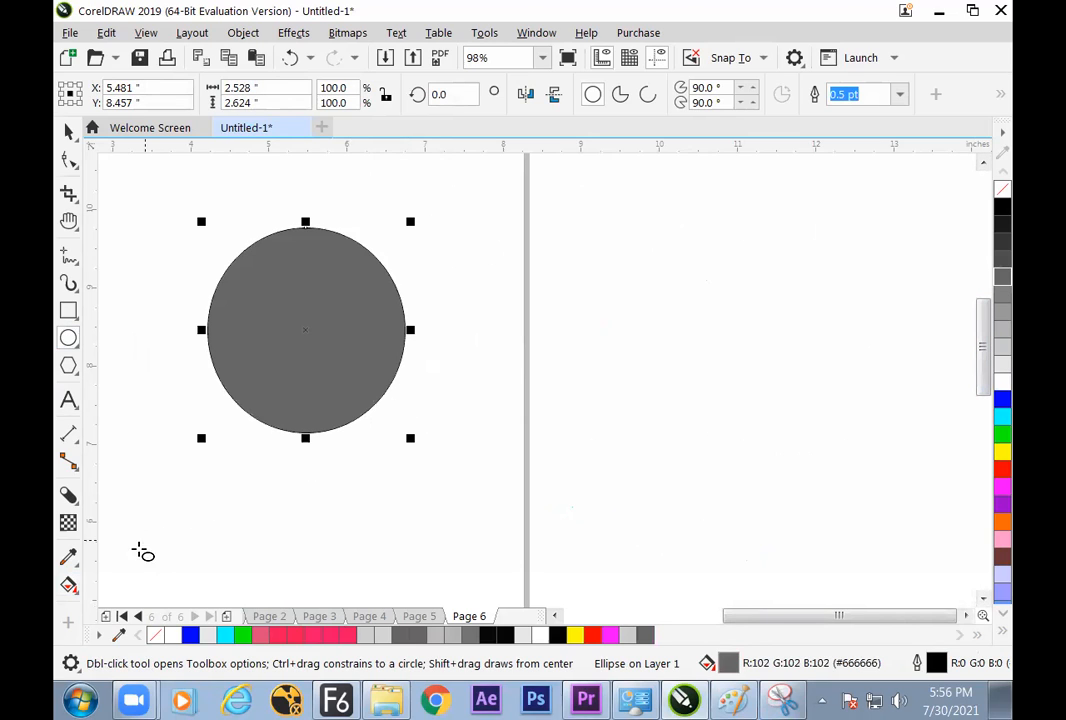
- Apply a diagonal linear fountain fill to the gray ellipse, running from dark gray near its center to white beyond its lower-right edge
left_click(71, 587)
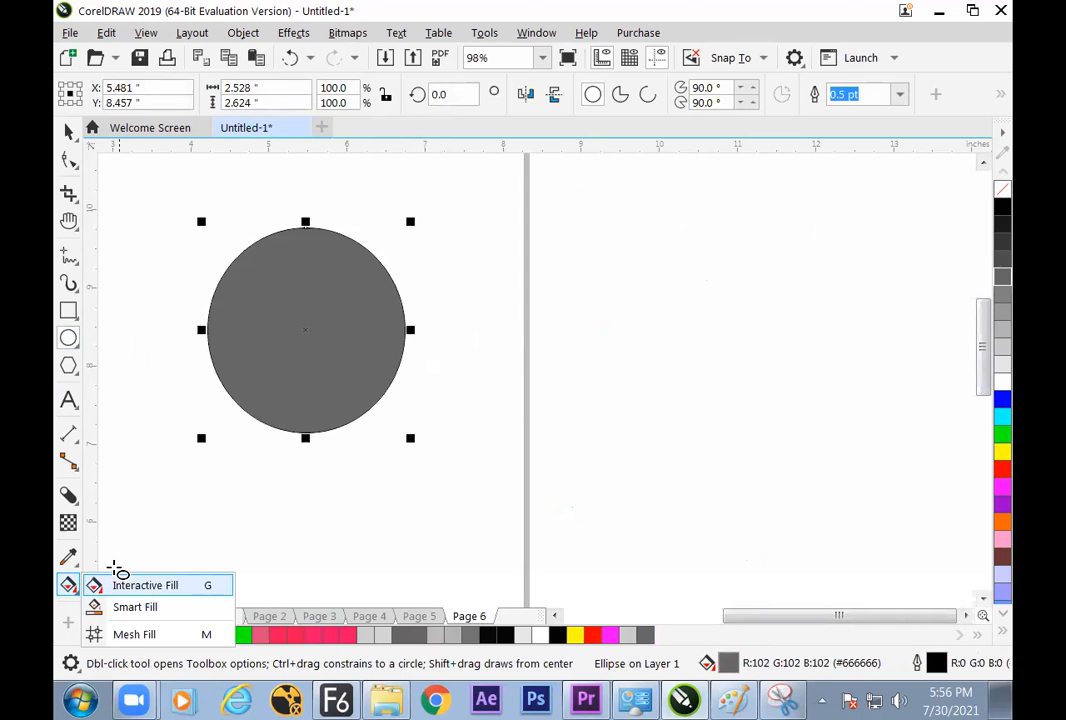
left_click(122, 584)
left_click_drag(304, 302, 386, 374)
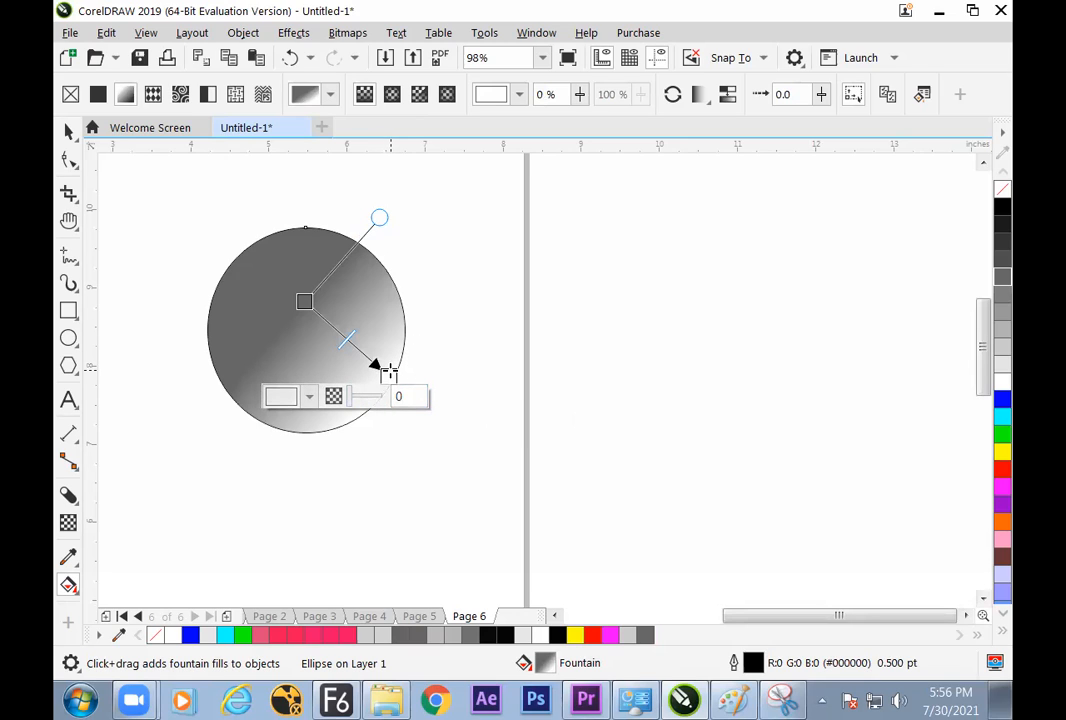
left_click_drag(388, 376, 406, 386)
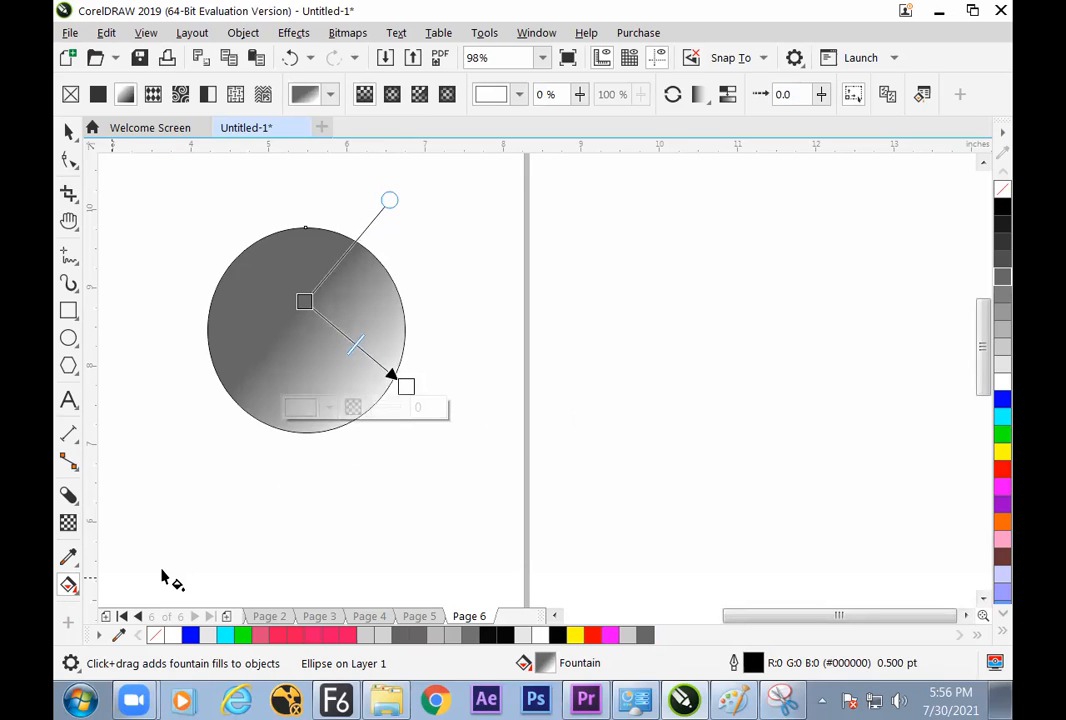
left_click(75, 591)
left_click(162, 580)
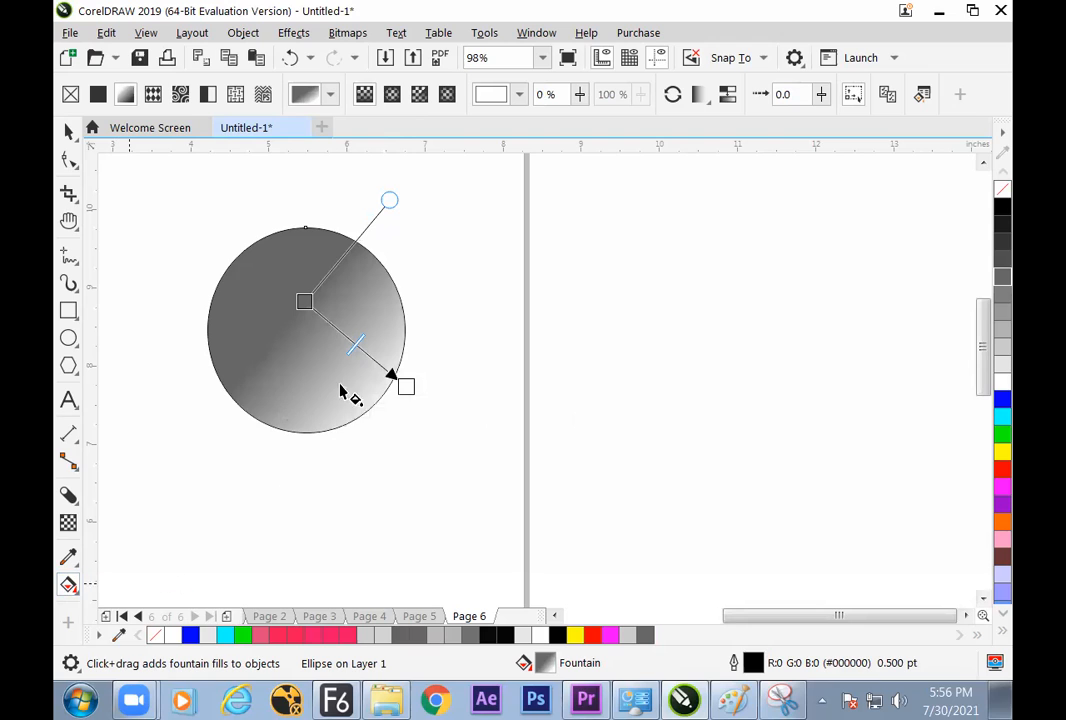
left_click(68, 131)
left_click(464, 283)
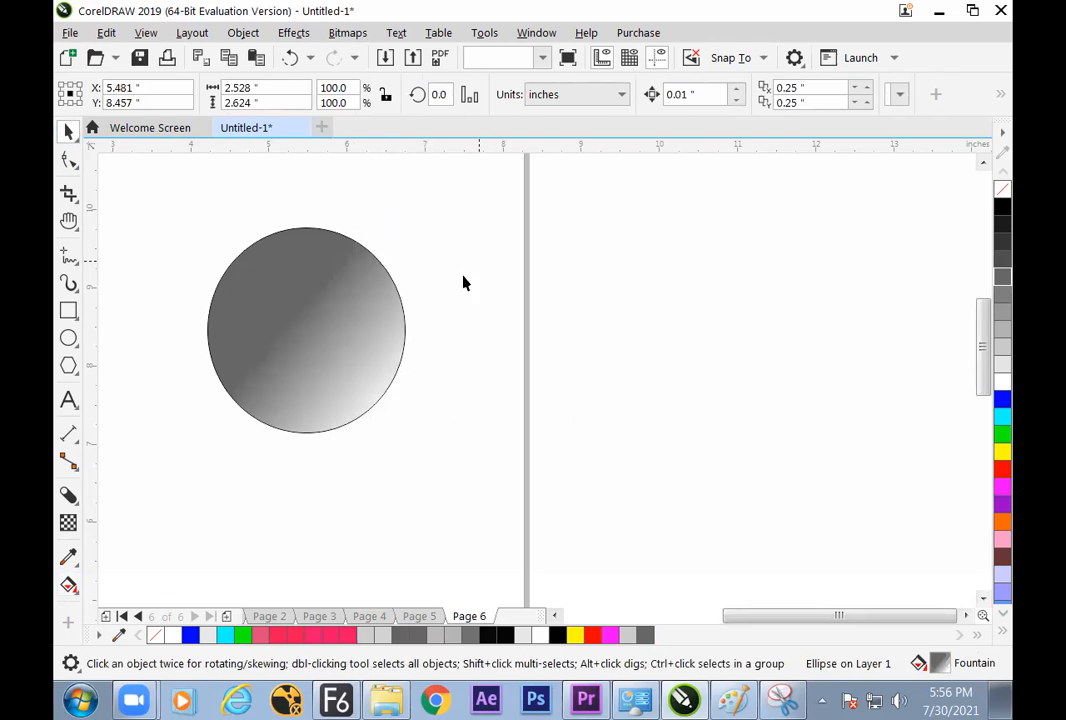
- Place a copy of the gradient ellipse at about X 8.642, Y 8.828 inches and give it a nearly horizontal fountain transparency
left_click(375, 329)
left_click_drag(350, 362, 593, 338)
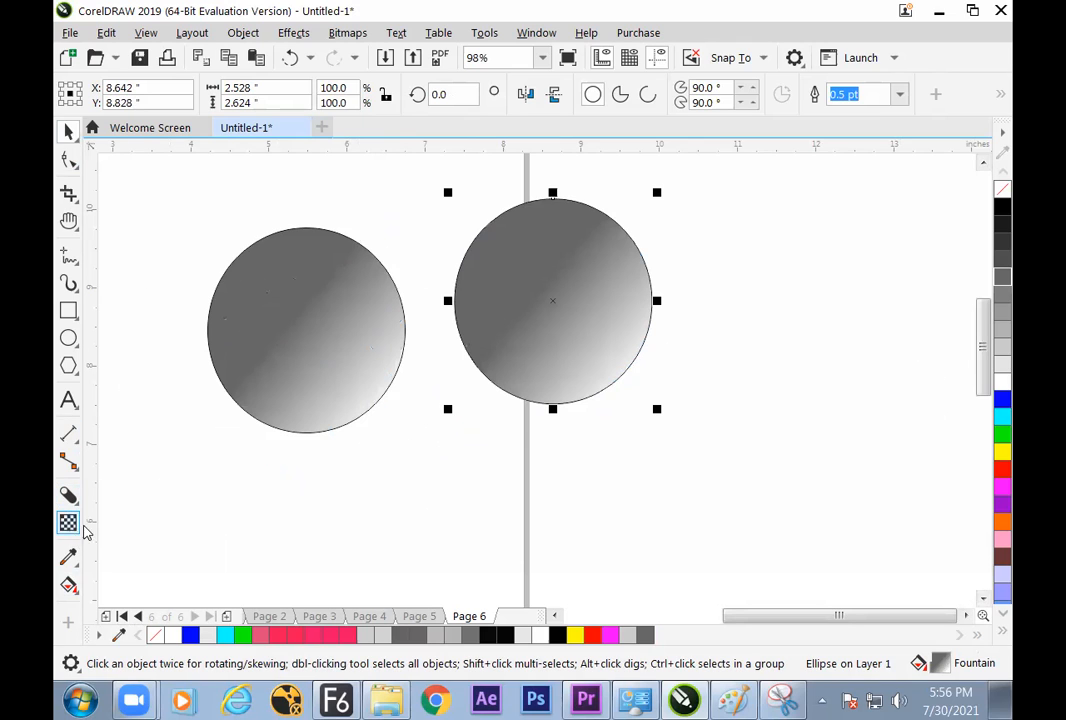
left_click(69, 524)
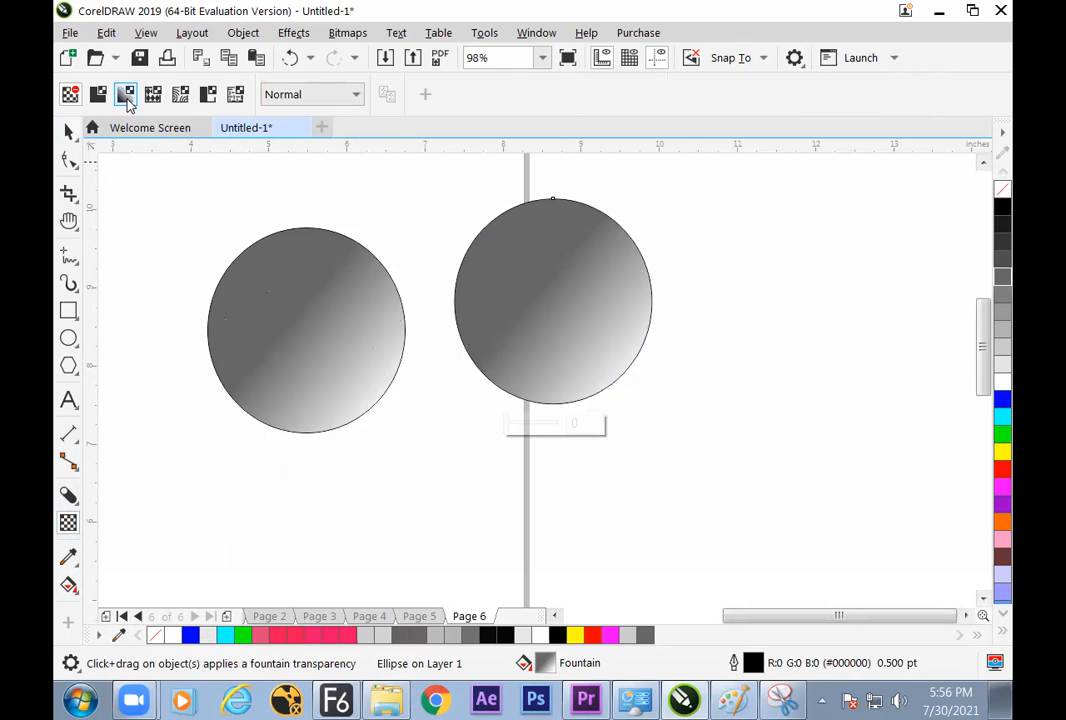
left_click(125, 95)
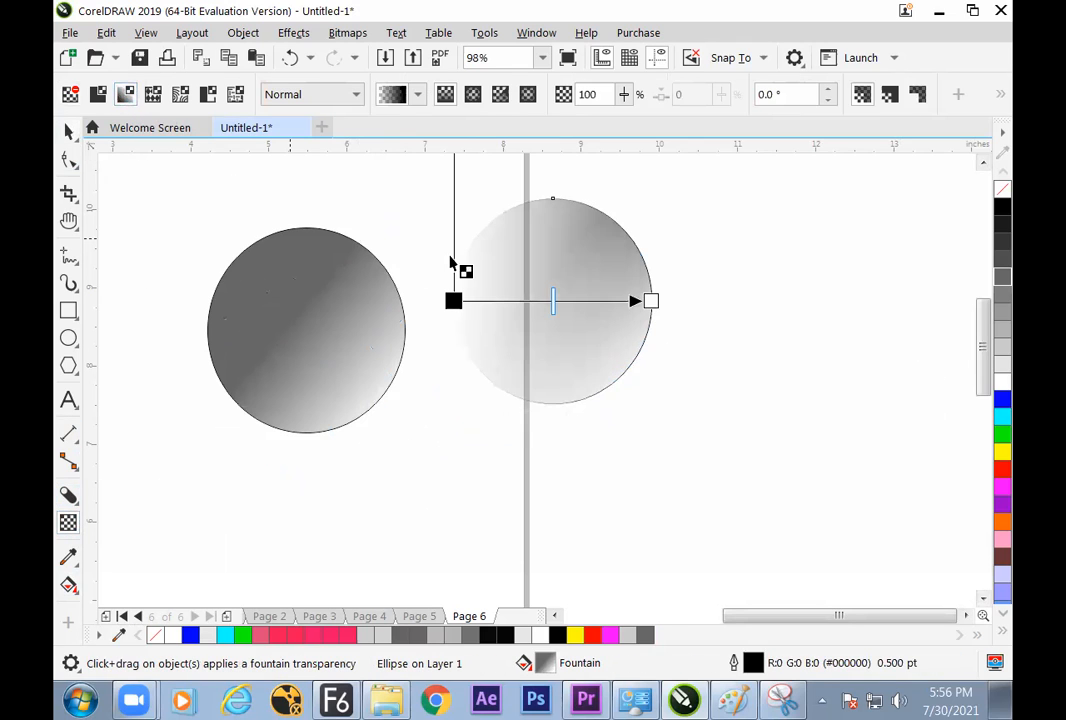
left_click_drag(453, 300, 505, 308)
left_click_drag(651, 301, 607, 298)
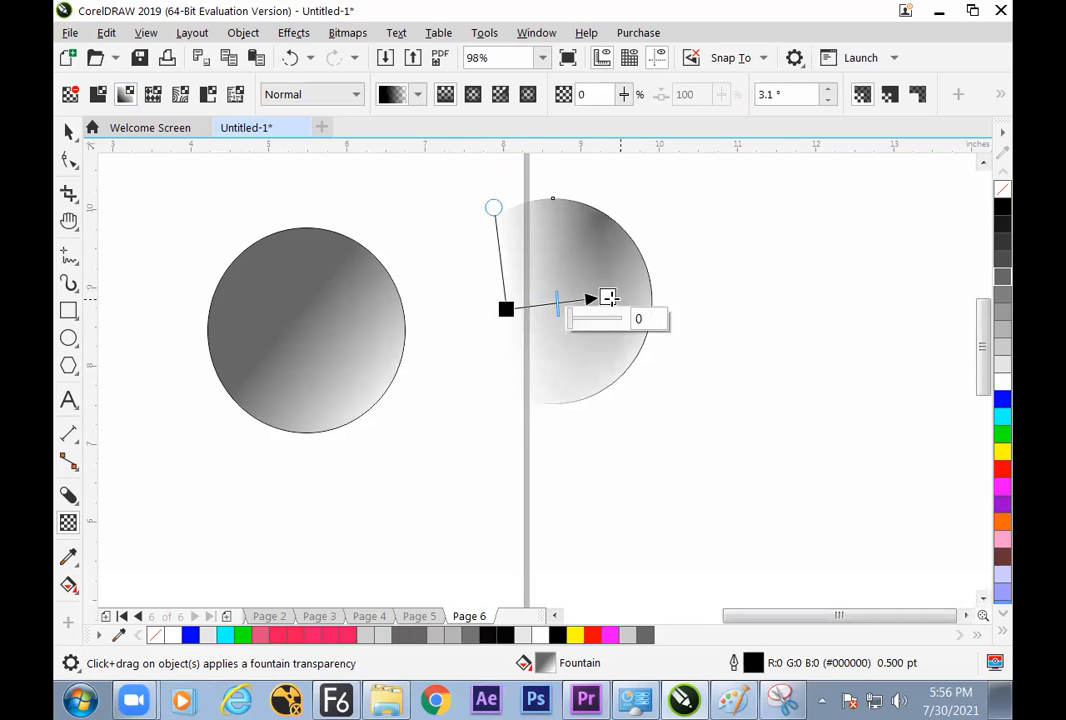
- Delete the copy of the ellipse that has the fountain transparency
left_click(68, 130)
left_click(679, 385)
left_click(602, 344)
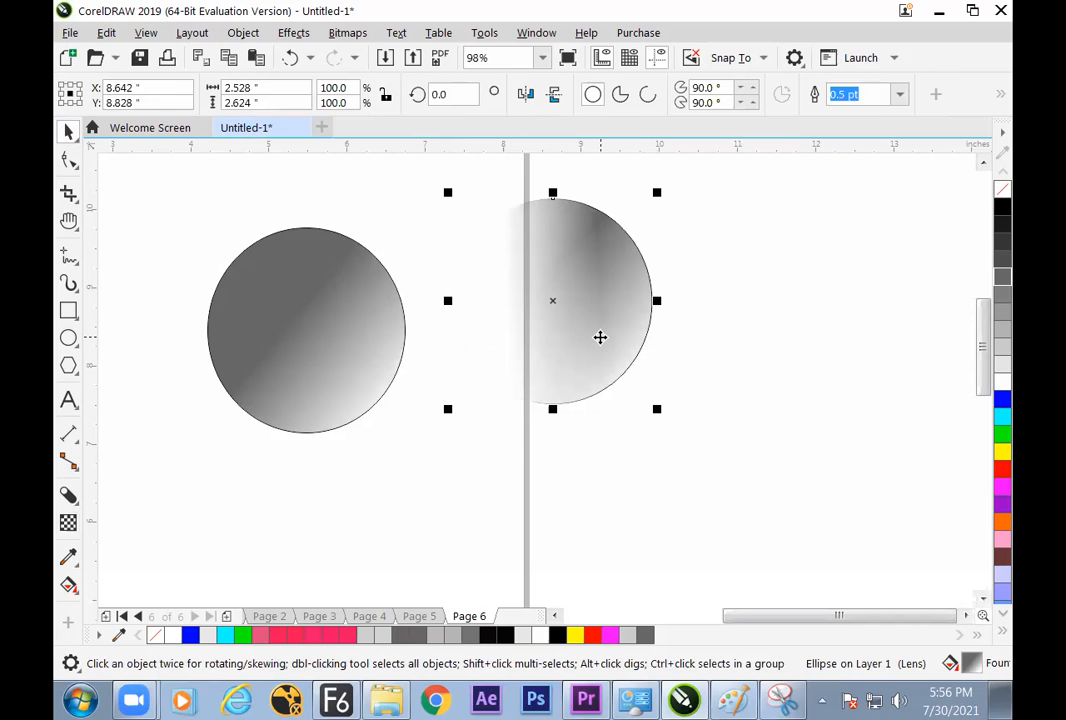
key("Delete")
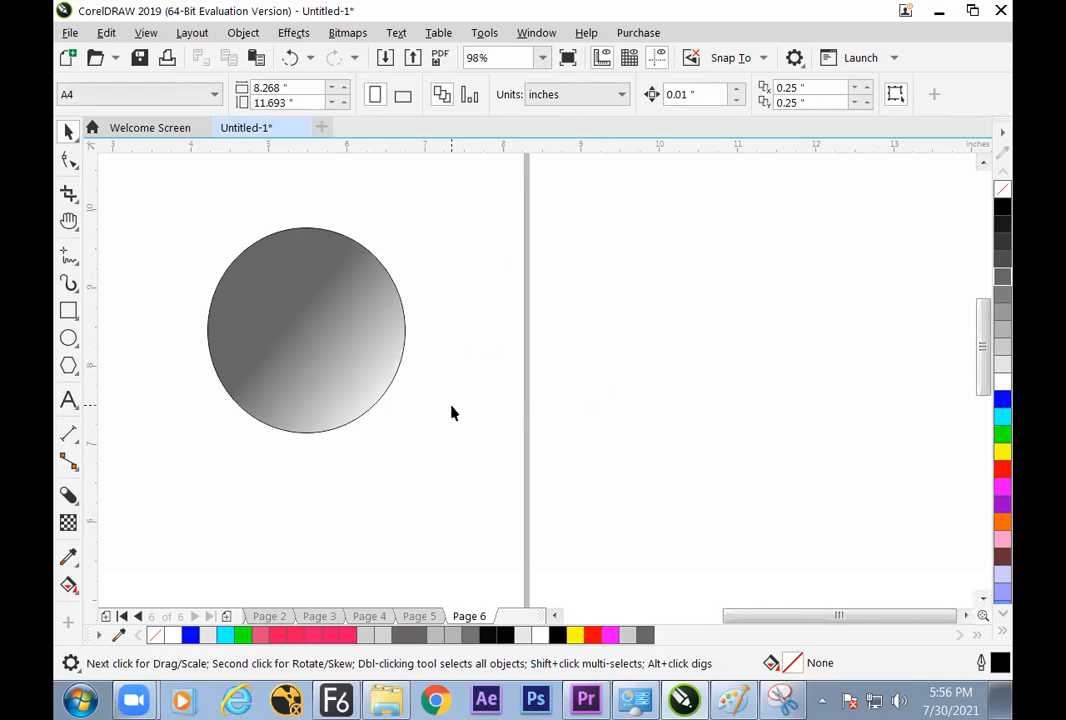
- Adjust the remaining ellipse's fountain fill by shifting its white end node outward and its gray start node down and left
left_click(342, 360)
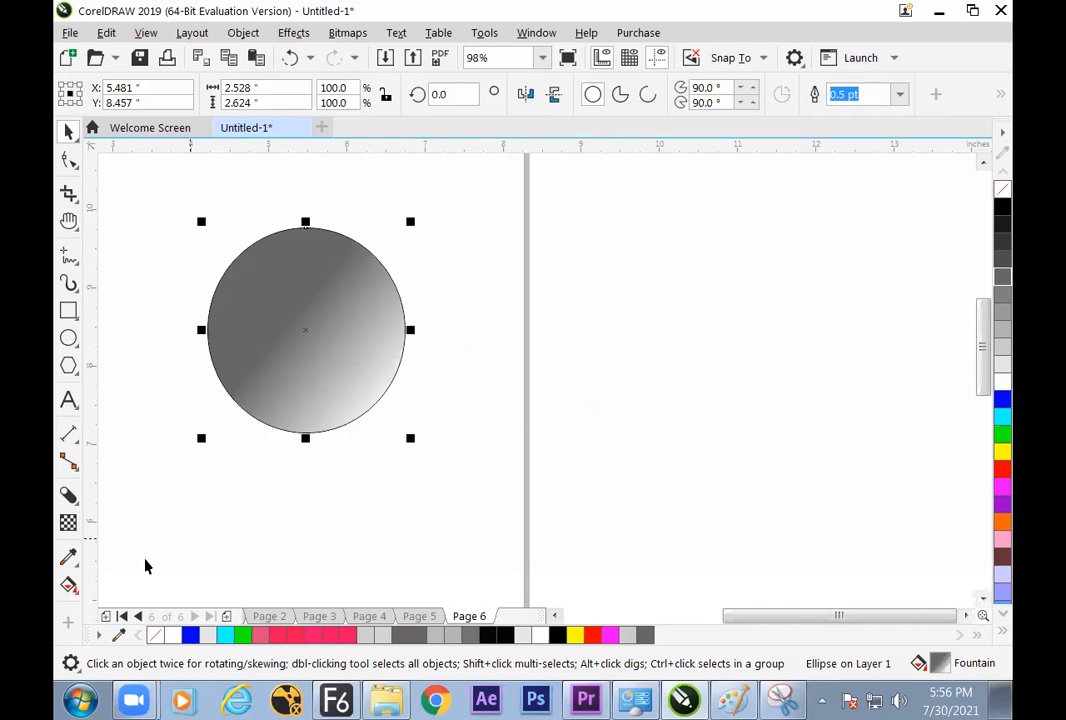
left_click(84, 574)
left_click(140, 585)
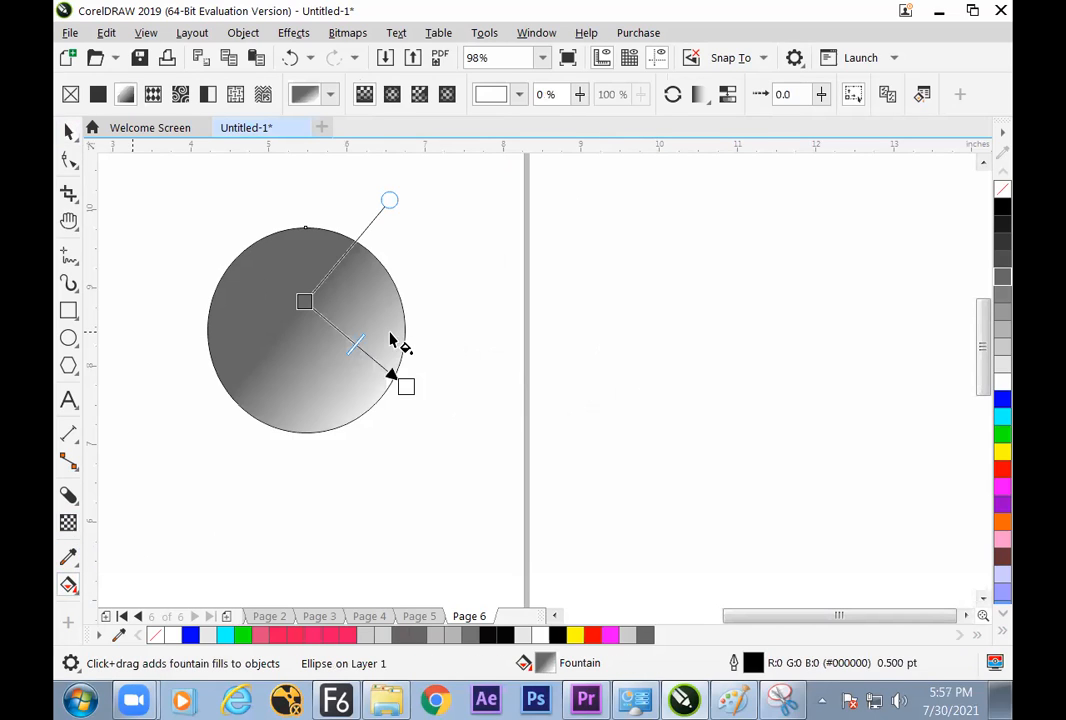
left_click_drag(406, 386, 418, 411)
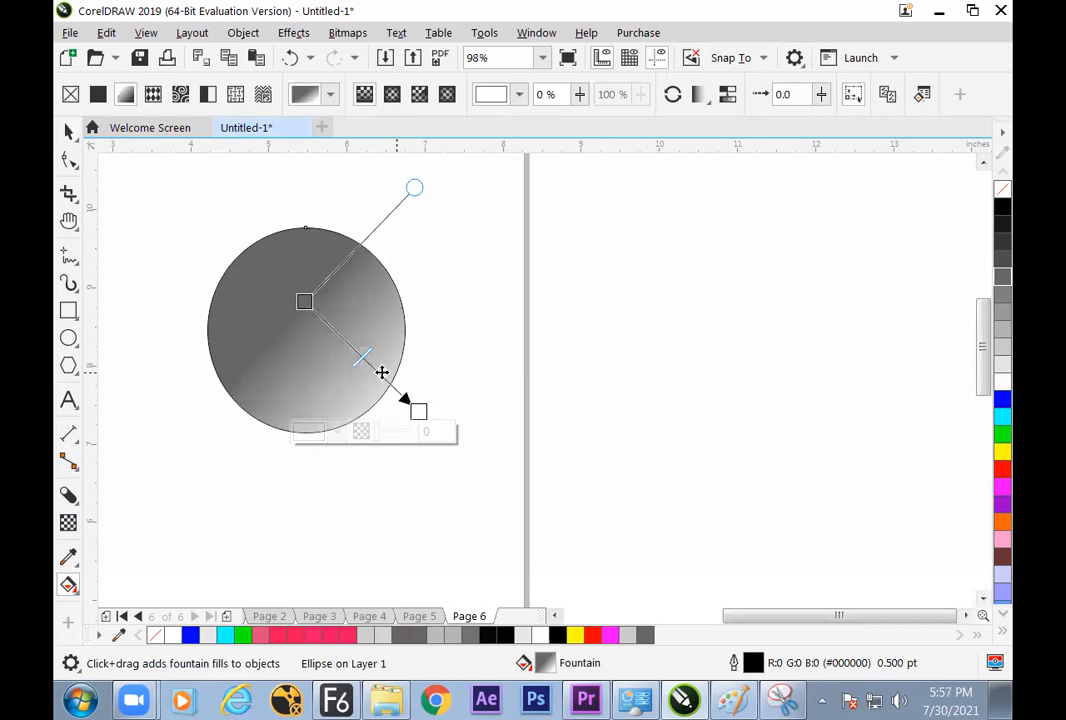
left_click_drag(304, 301, 287, 326)
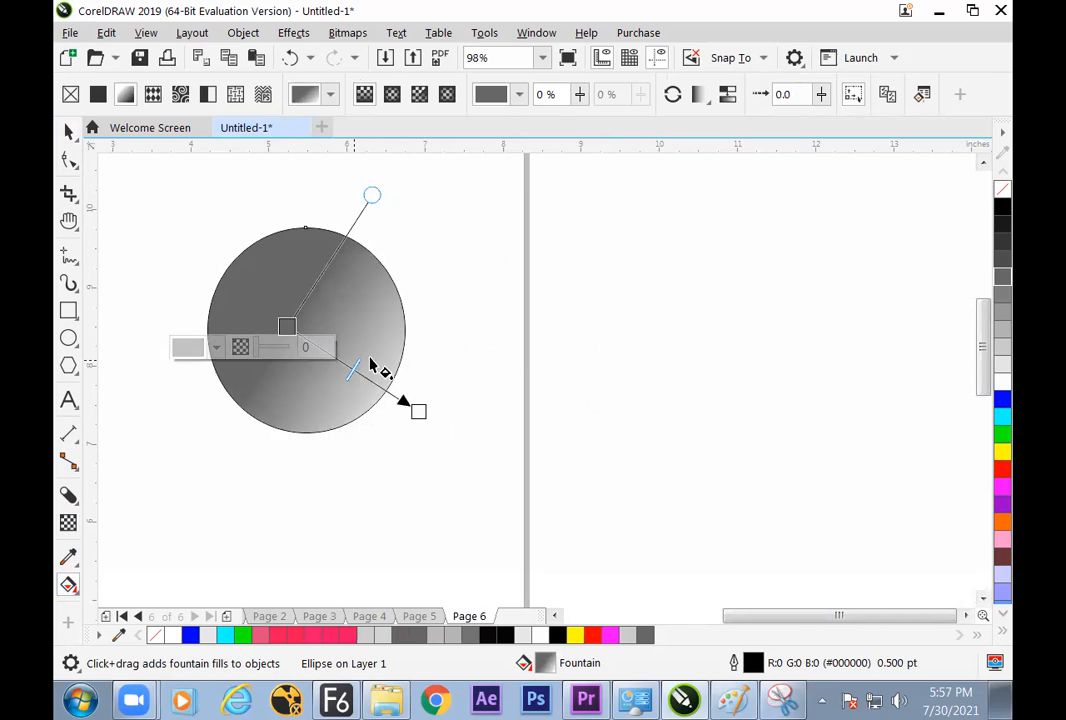
- Apply the multicolored conical preset fountain fill to the ellipse
left_click(331, 94)
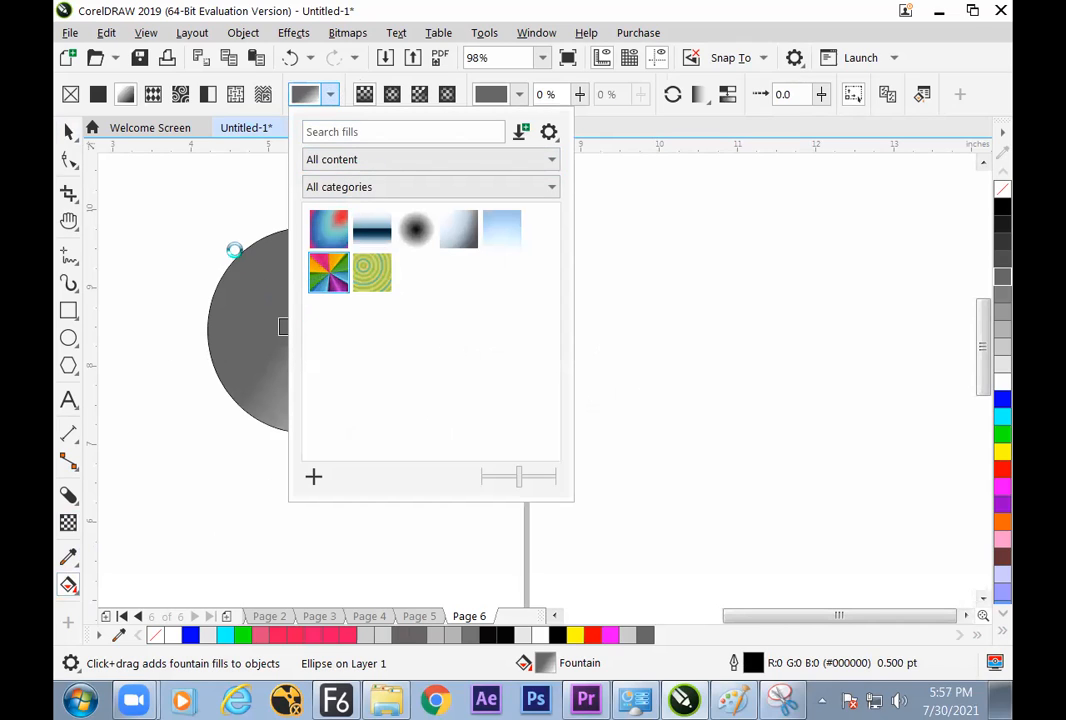
double_click(329, 271)
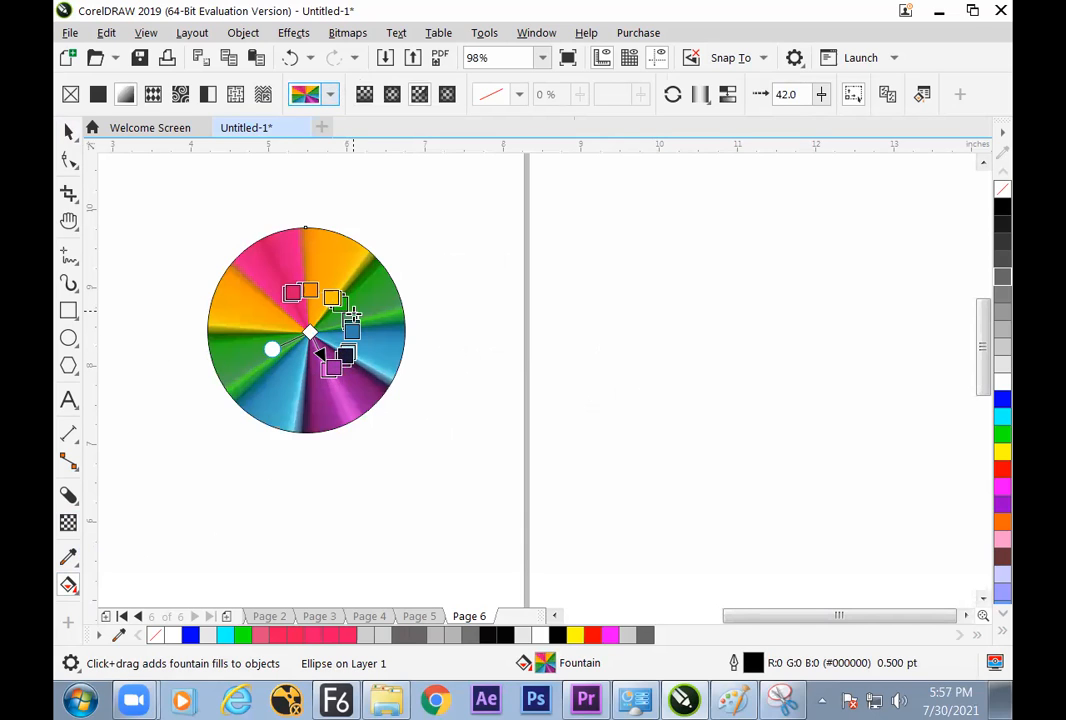
- Draw an ellipse about 2.741 × 2.826 inches beside the conical-filled ellipse and fill it with light gray #E6E6E6
left_click(75, 342)
left_click_drag(533, 227, 759, 459)
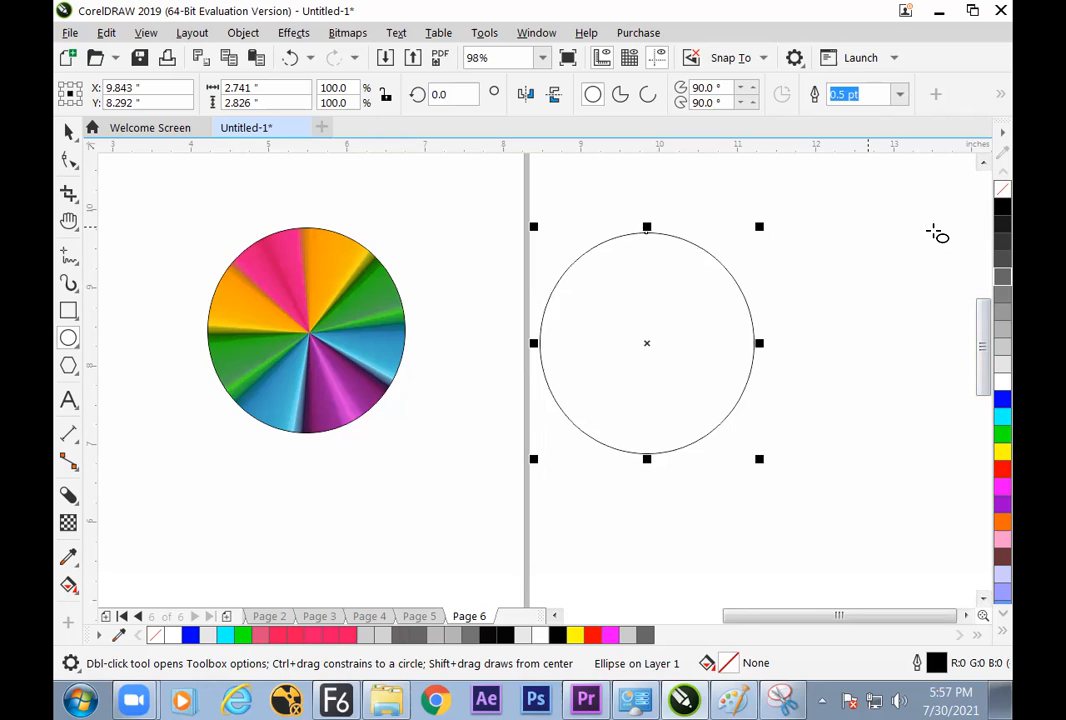
left_click(1002, 364)
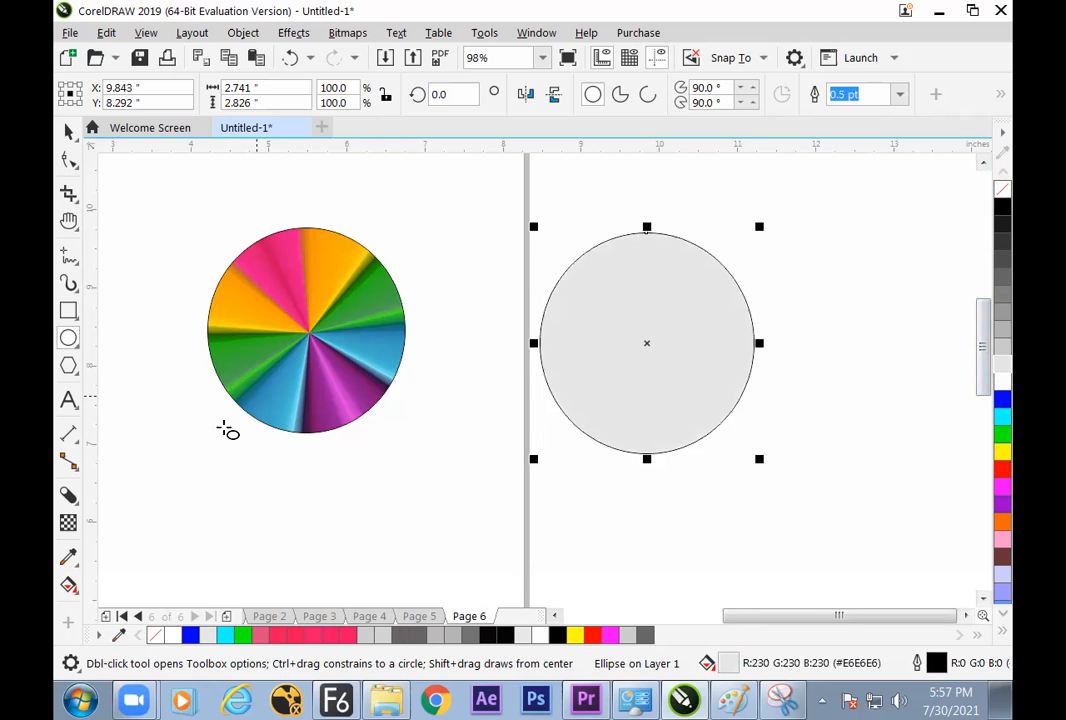
- Apply a linear fountain fill to the gray ellipse from its center toward the lower-right edge, with end color #1C1B1B
left_click(77, 578)
left_click_drag(645, 337, 718, 399)
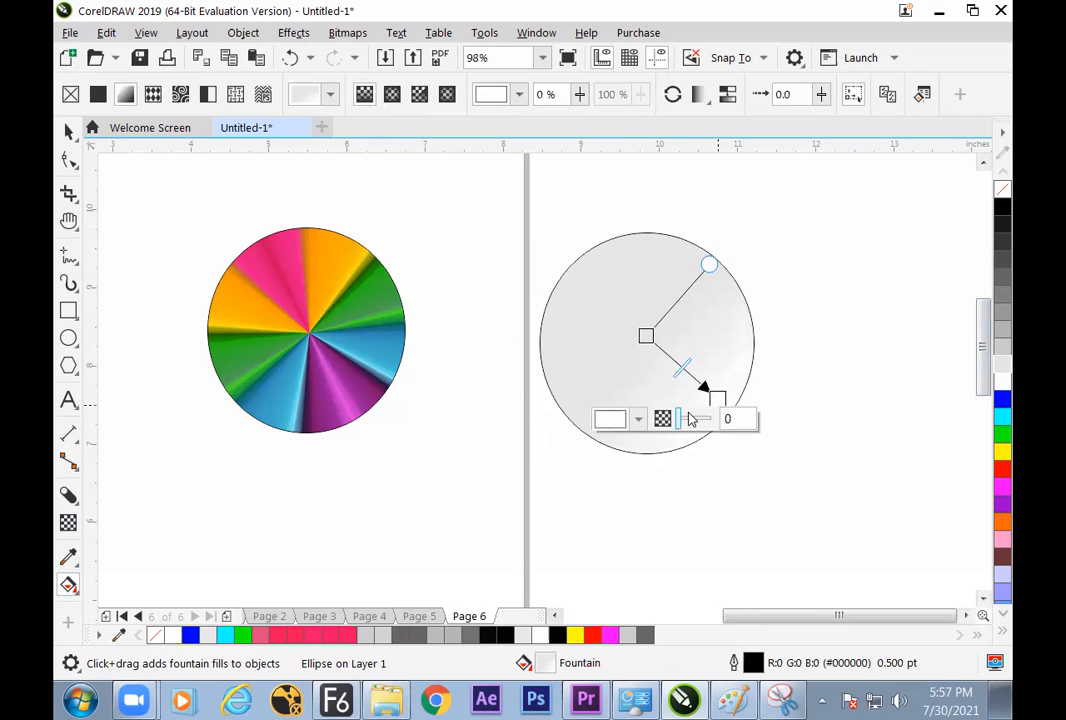
left_click(638, 425)
left_click(610, 291)
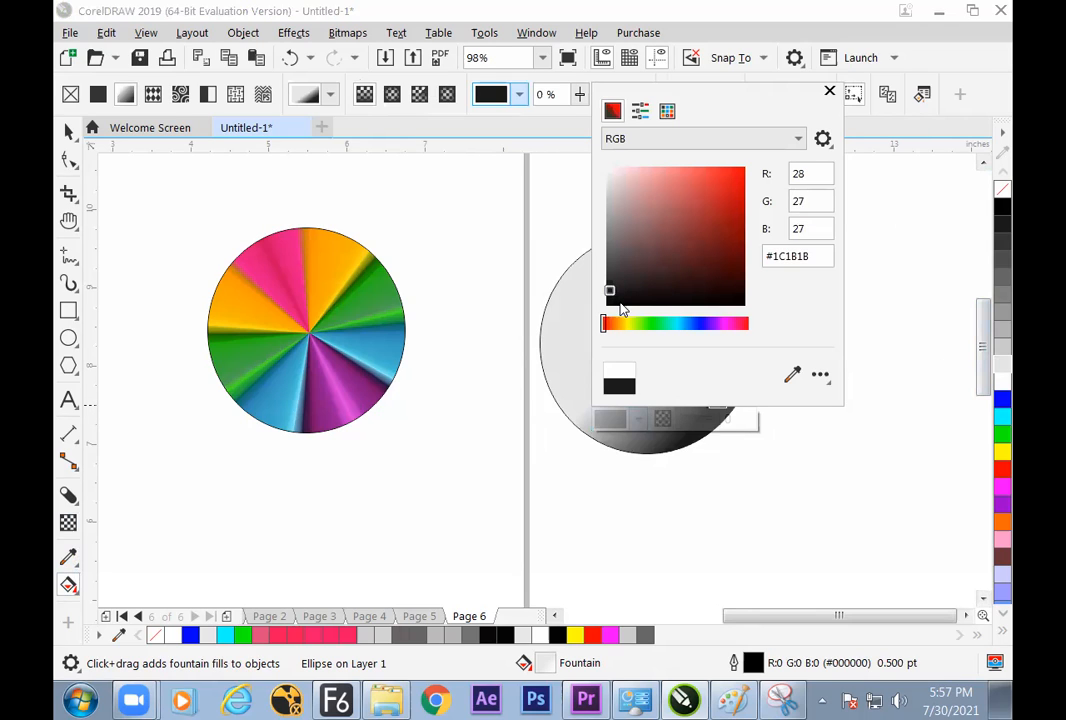
left_click(521, 311)
- Swing the gradient's dark end node up toward the ellipse's right edge and shift its light start node slightly down and left
left_click_drag(718, 398, 740, 333)
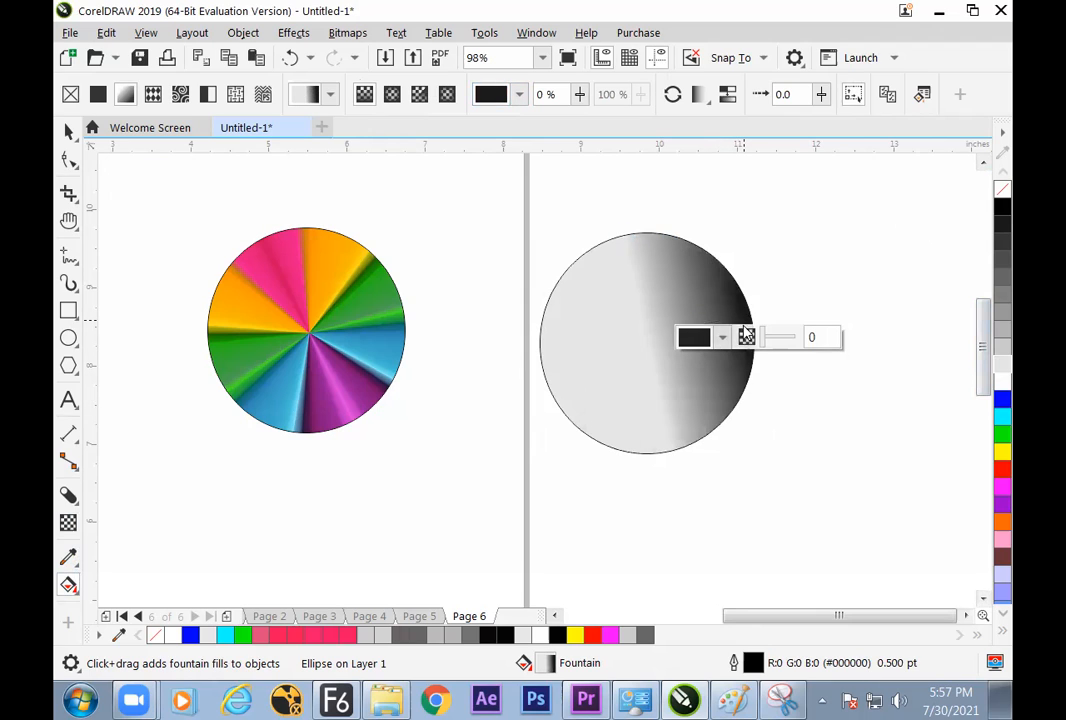
mouse_move(763, 343)
left_mouse_down()
mouse_move(792, 340)
mouse_move(748, 348)
left_mouse_up()
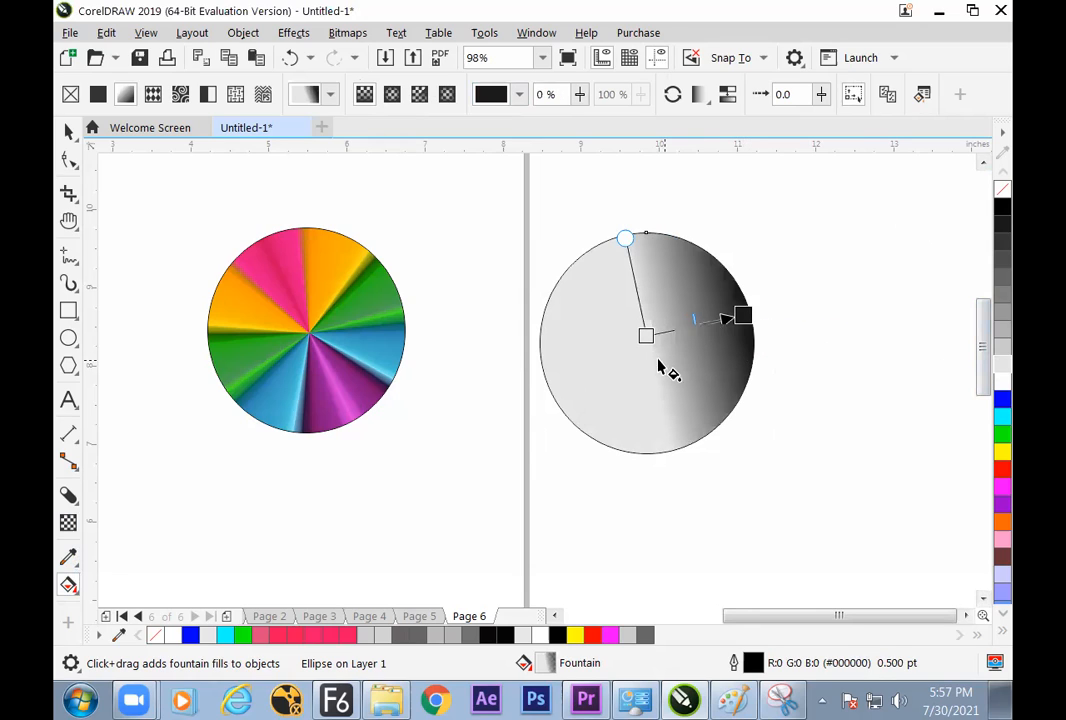
left_click_drag(646, 337, 637, 356)
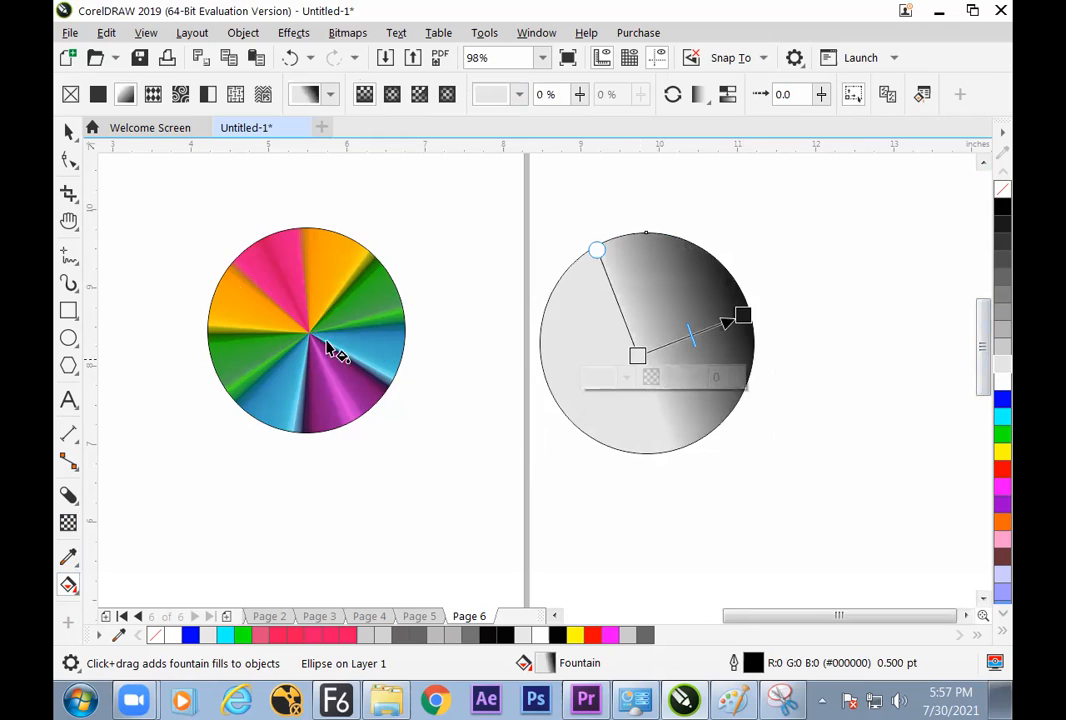
- Remove the outline of the gray-to-black ellipse by setting its outline width to None
left_click(69, 131)
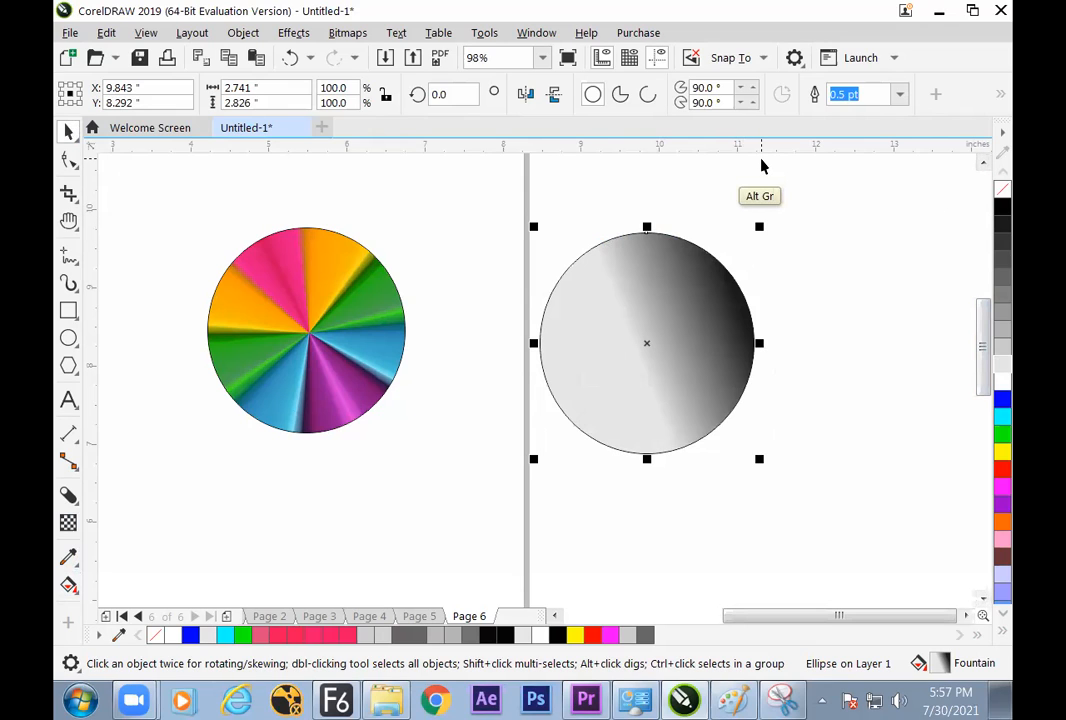
key("alt+Return")
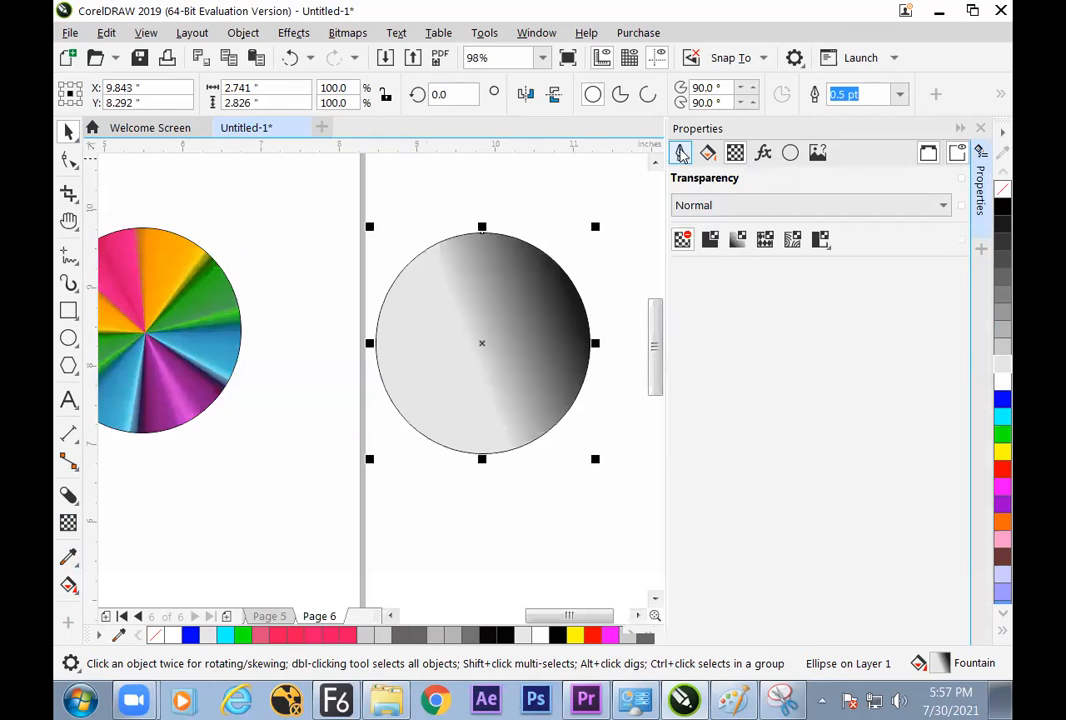
left_click(679, 152)
left_click(744, 233)
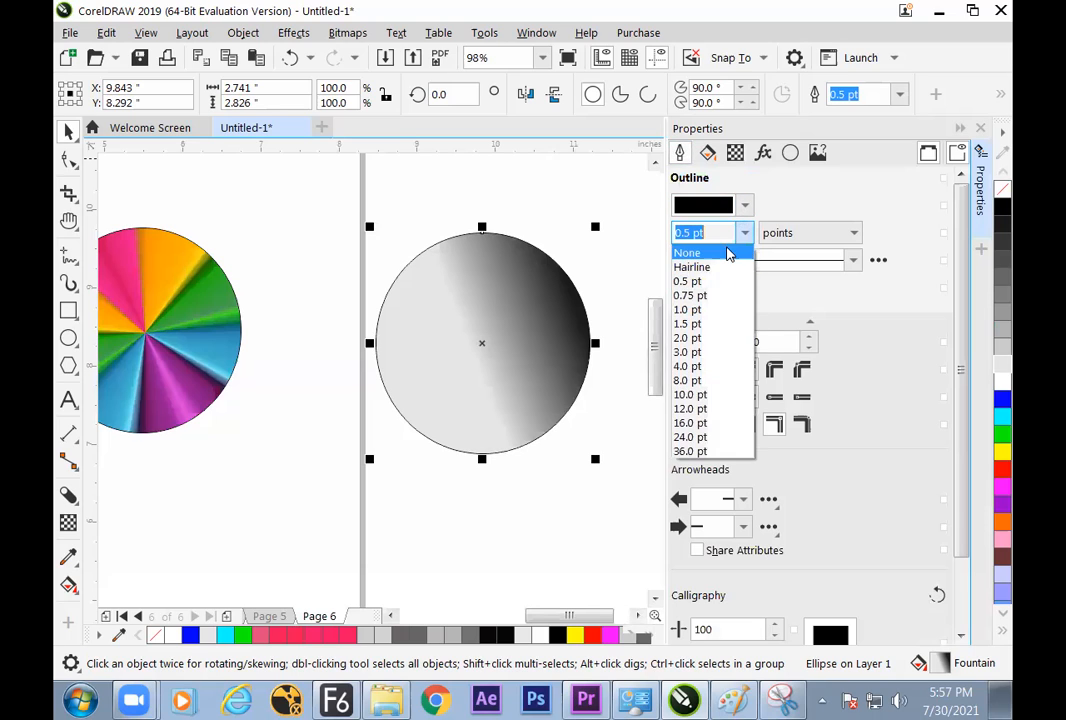
left_click(692, 248)
left_click(623, 281)
left_click(567, 335)
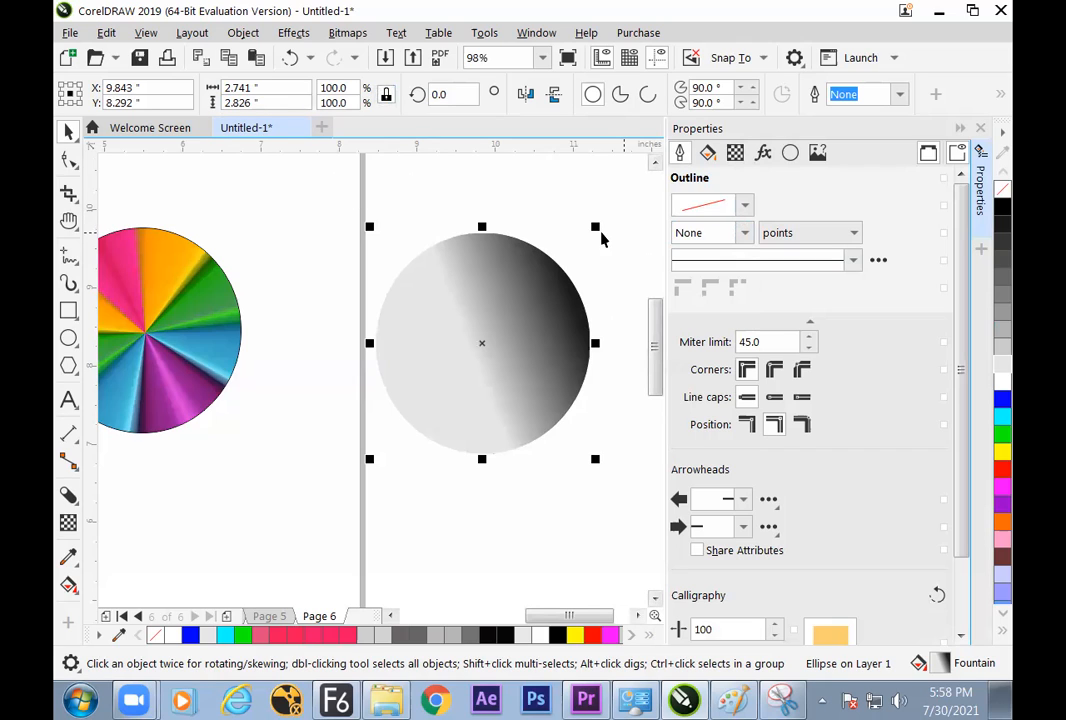
- Make a concentric copy about 2.265 × 2.336 inches and redirect its gradient so the dark end is at the copy's upper left
mouse_move(596, 228)
left_mouse_down()
mouse_move(564, 276)
mouse_move(600, 246)
left_mouse_up()
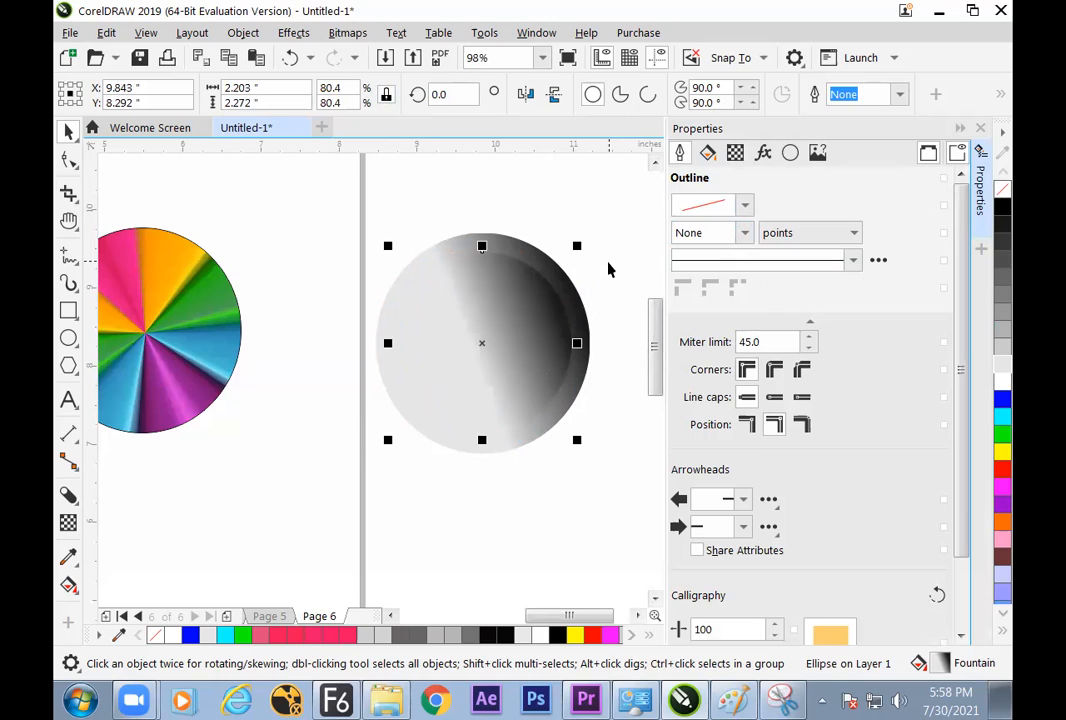
left_click(78, 574)
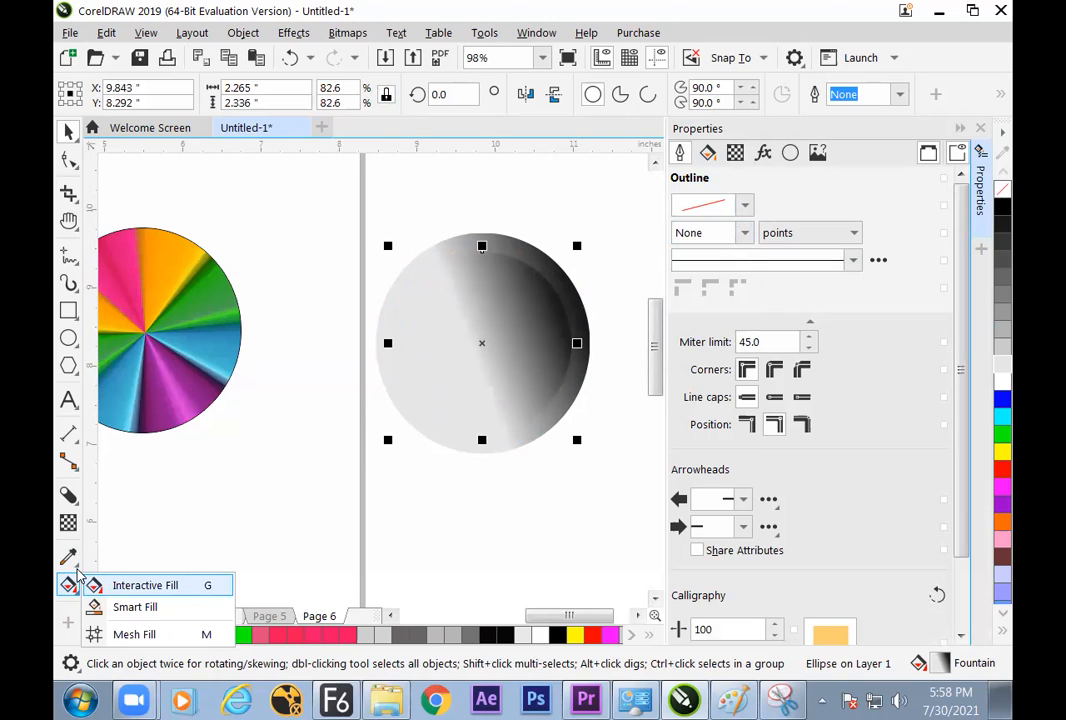
left_click(145, 585)
left_click_drag(561, 316, 423, 296)
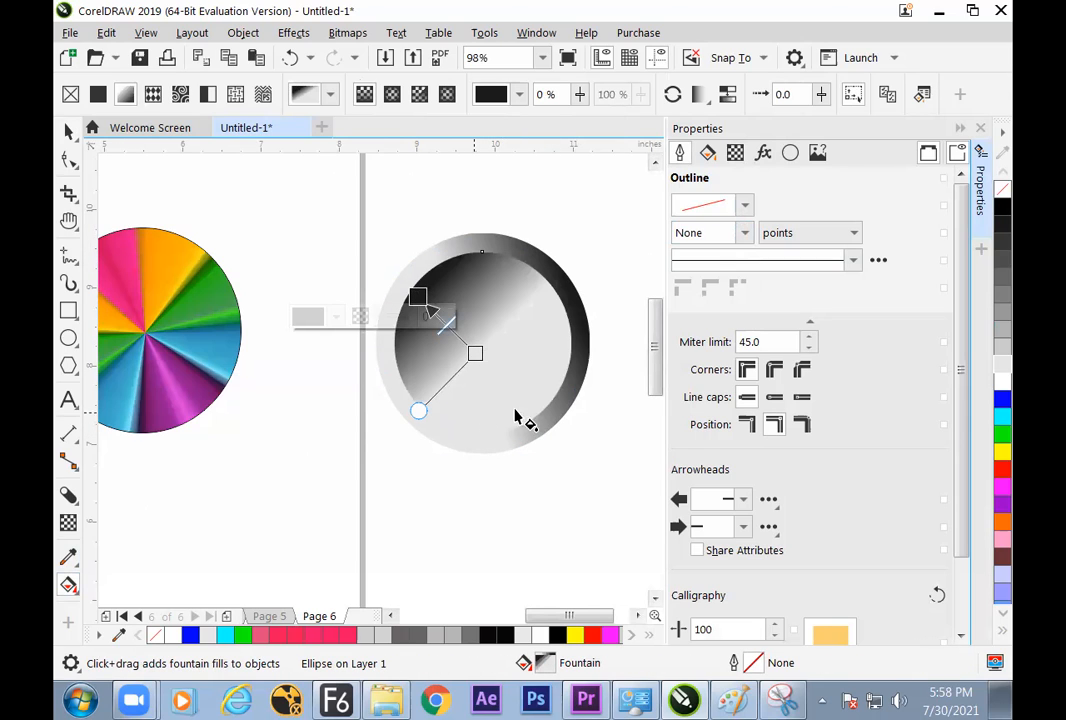
left_click_drag(418, 412, 421, 433)
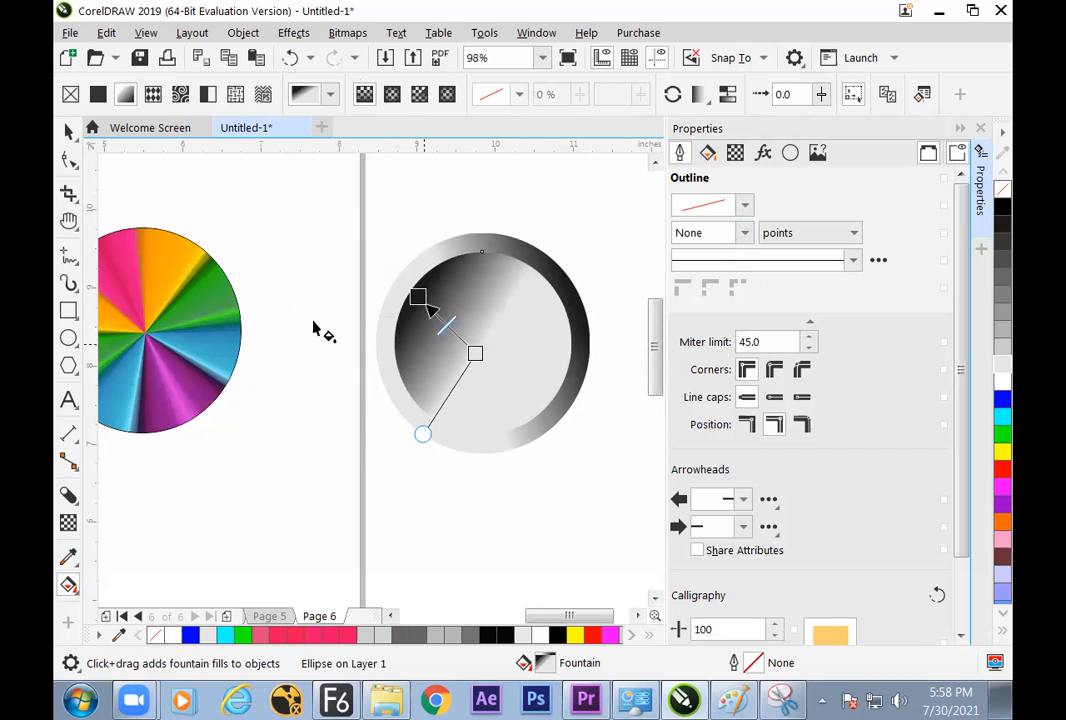
- Make a small concentric copy of the inner ellipse, about 0.569 × 0.587 inches, and fill it with solid black
left_click(68, 131)
left_click(519, 453)
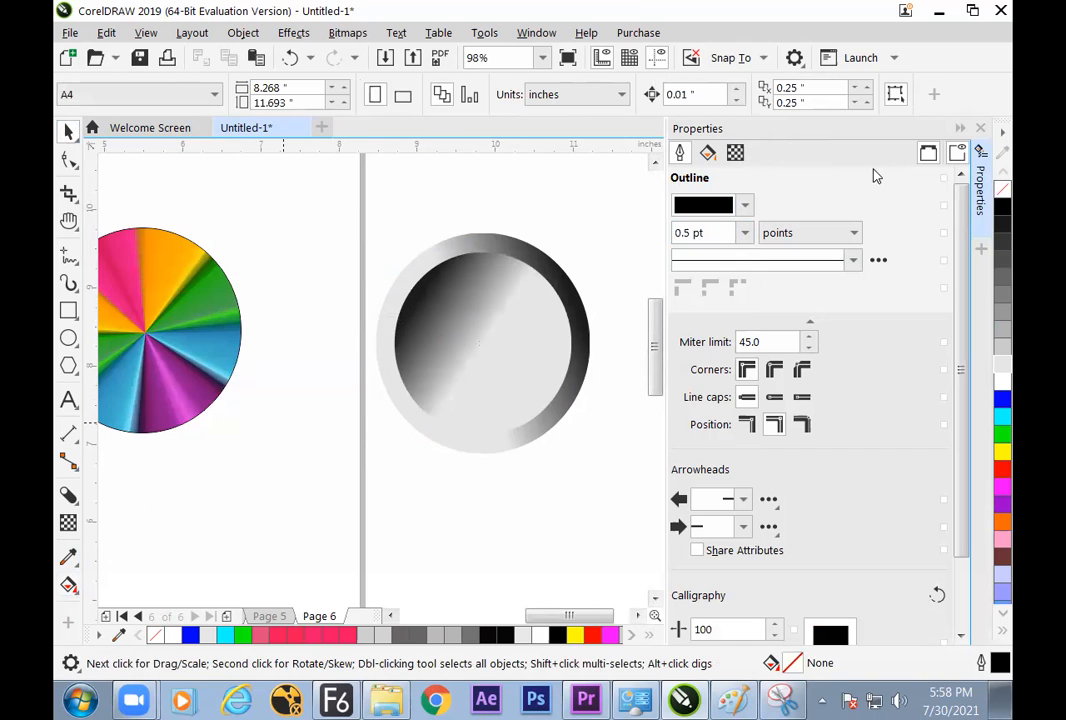
left_click(545, 372)
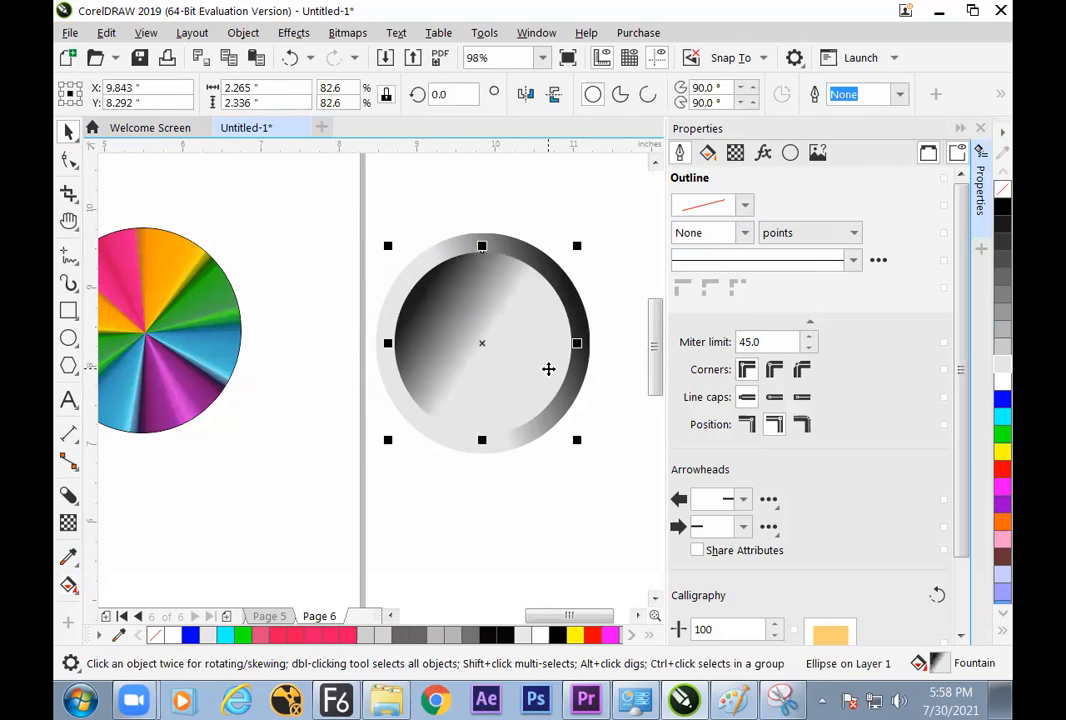
left_click_drag(578, 245, 548, 312)
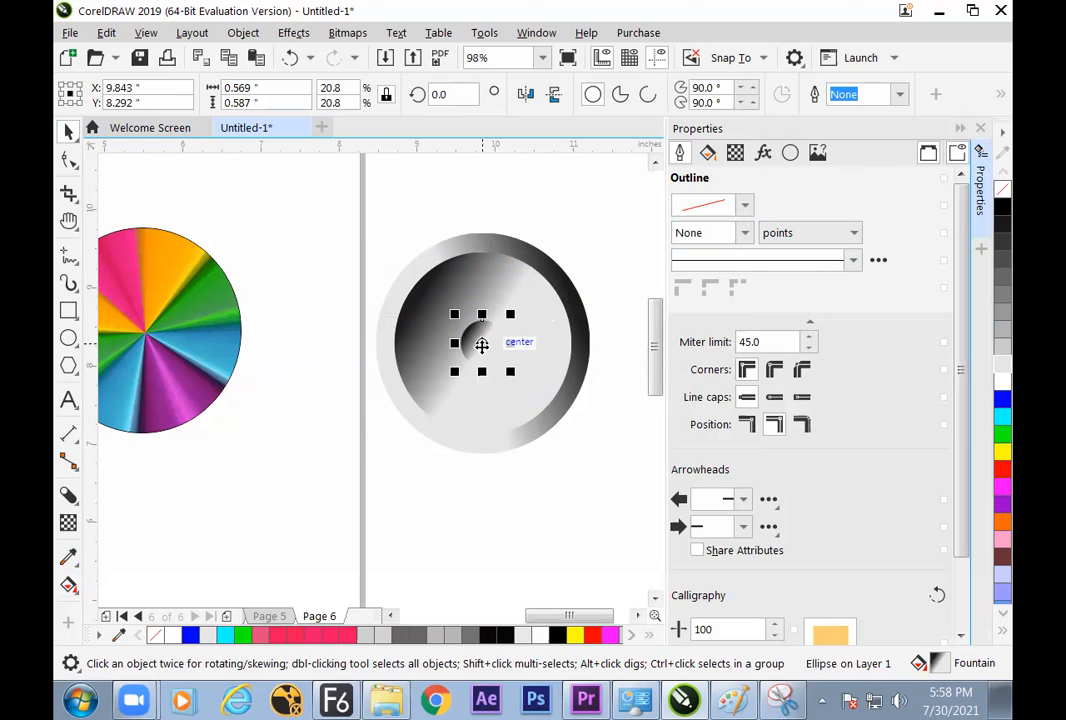
left_click(707, 152)
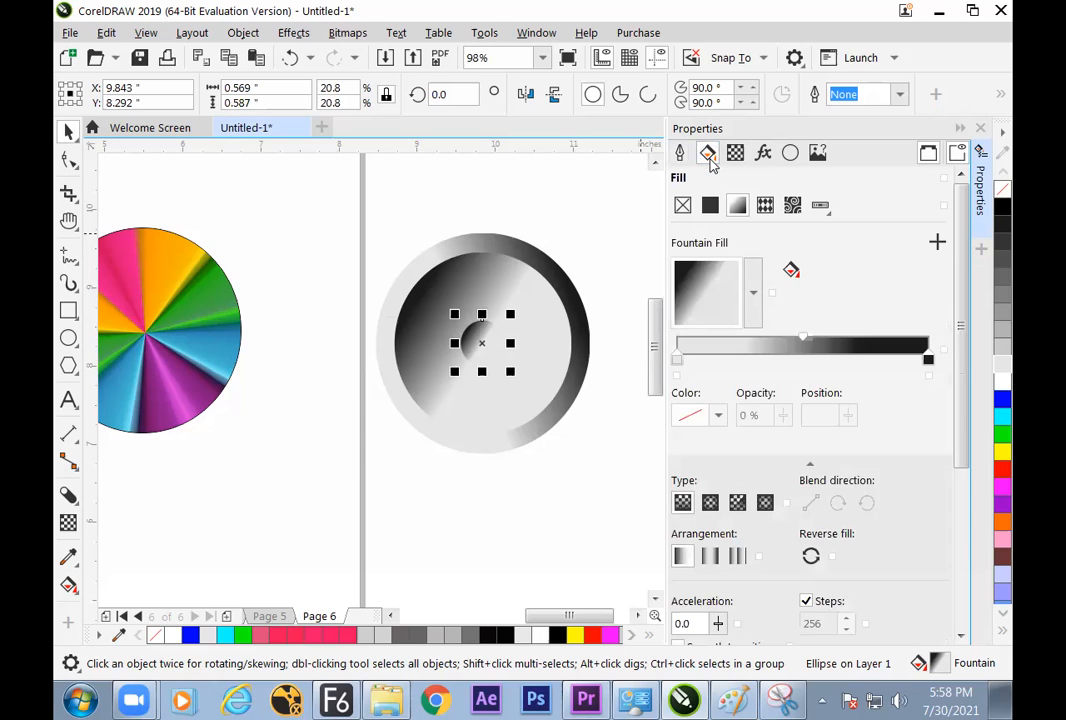
left_click(710, 205)
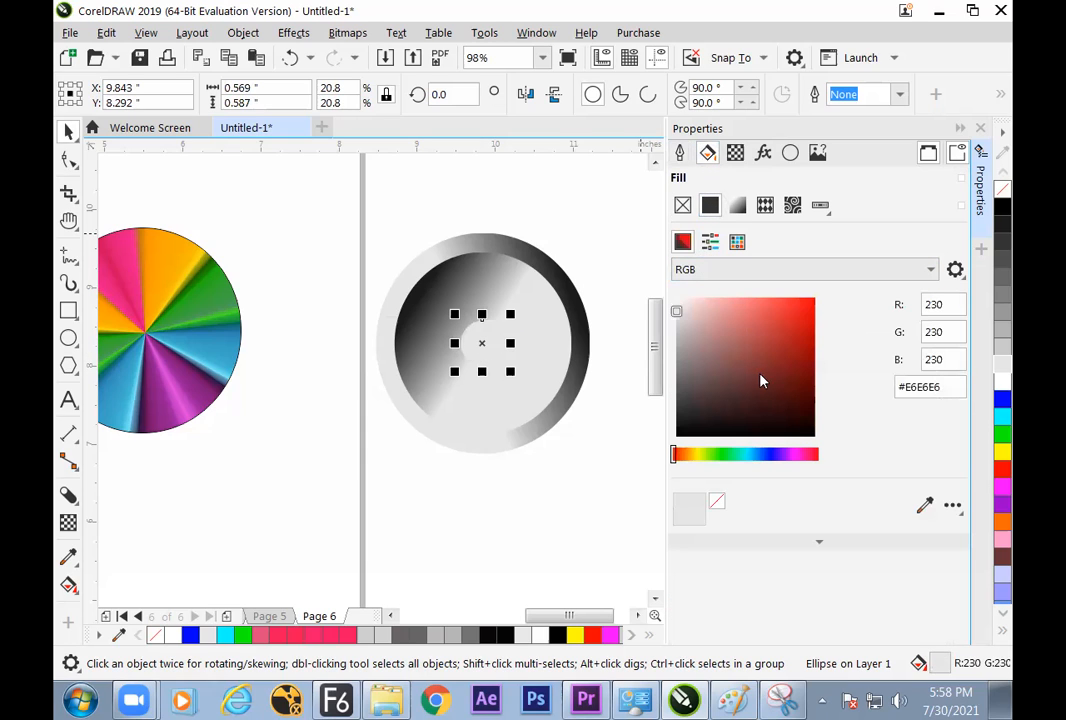
left_click(805, 434)
left_click(587, 497)
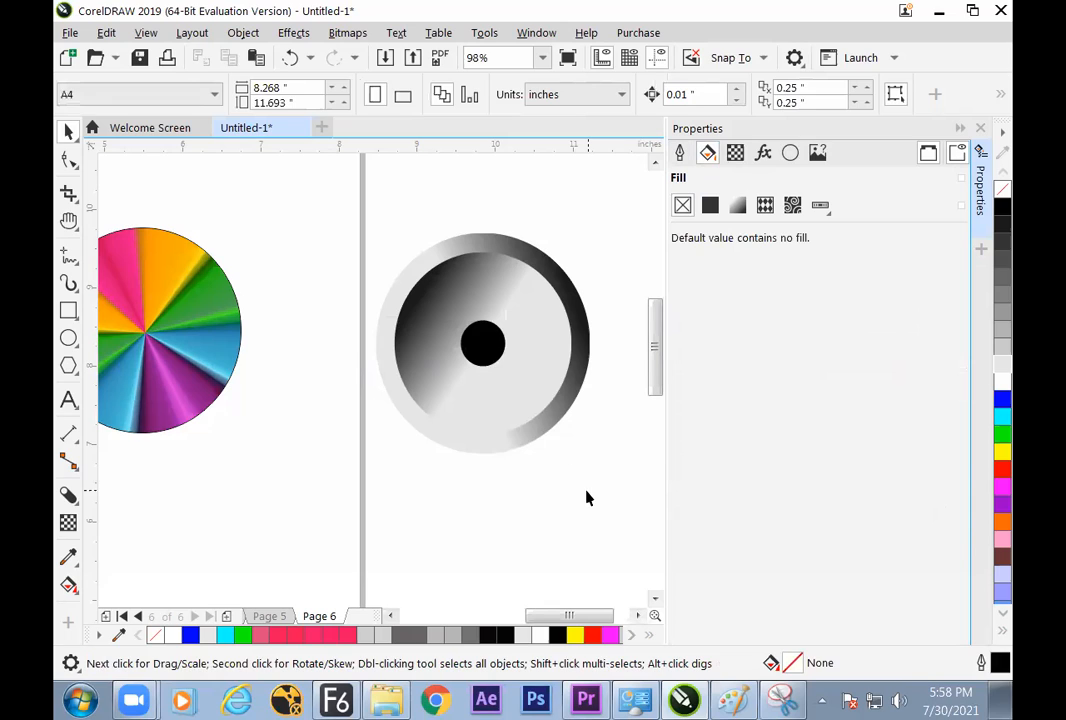
- Shrink the black circle about its center to roughly 43 percent of its size
left_click(492, 362)
left_click_drag(510, 372, 497, 362)
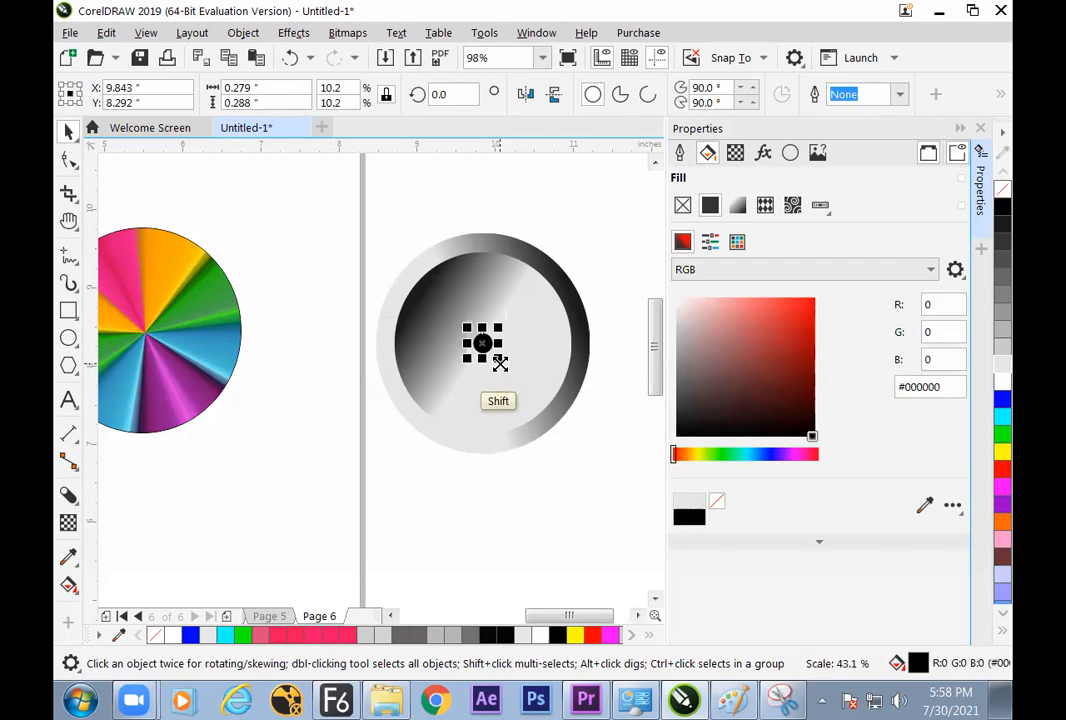
left_click(538, 504)
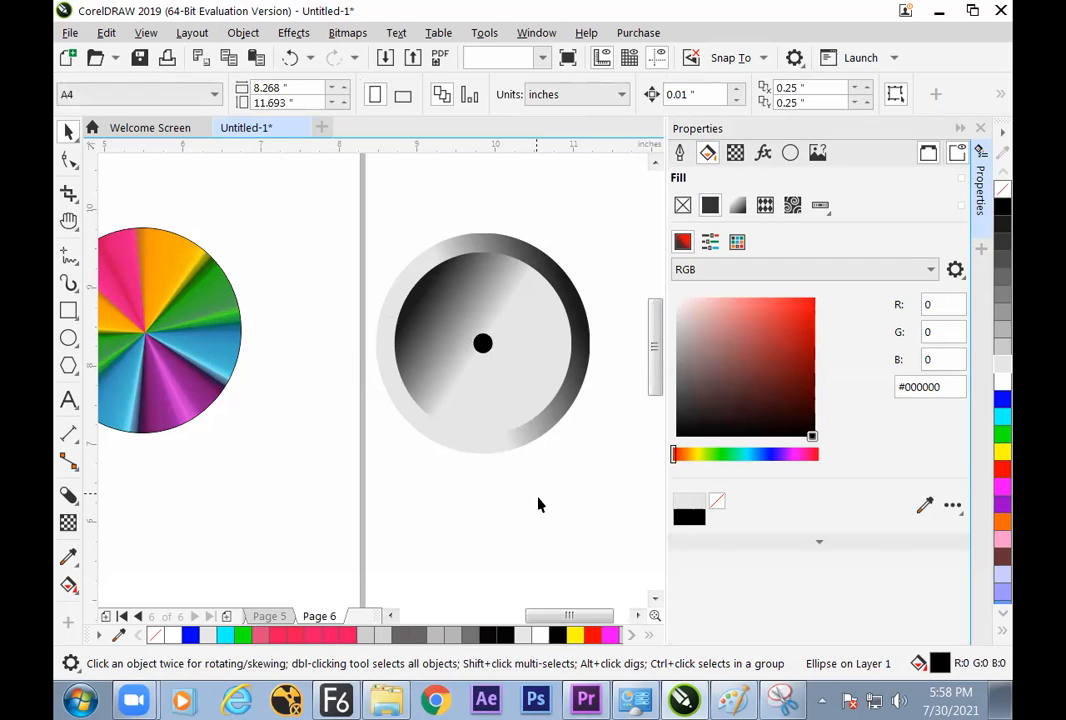
- Make a concentric copy of the inner gradient ellipse scaled to 90 percent, about 2.038 × 2.101 inches
left_click(513, 319)
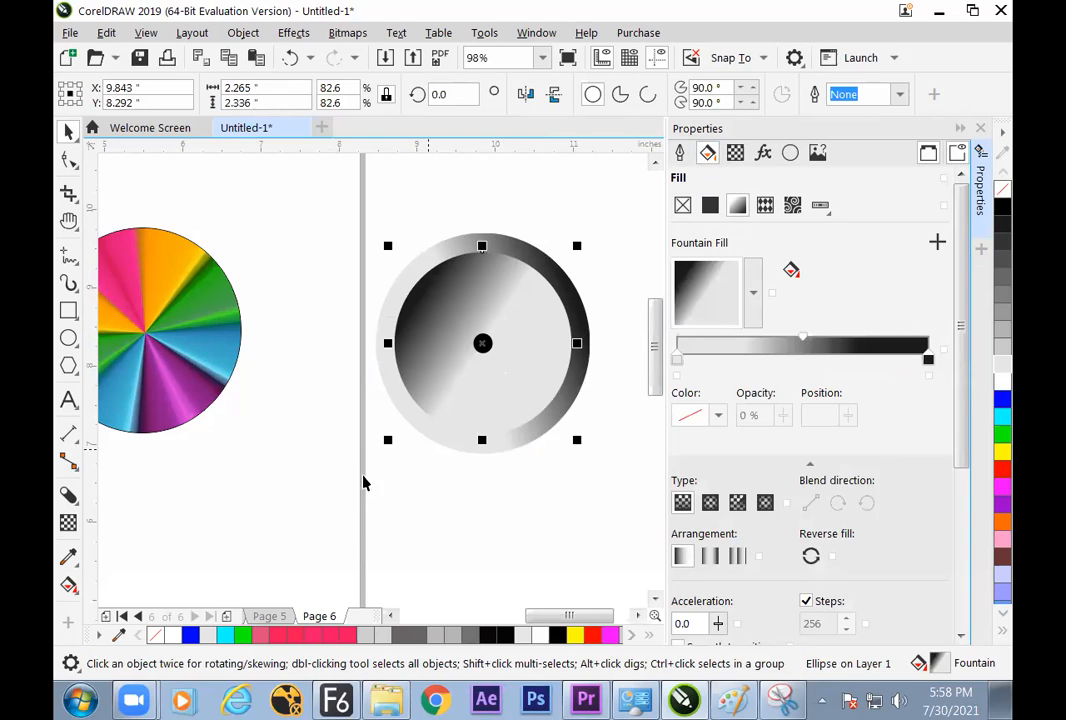
left_click(578, 423)
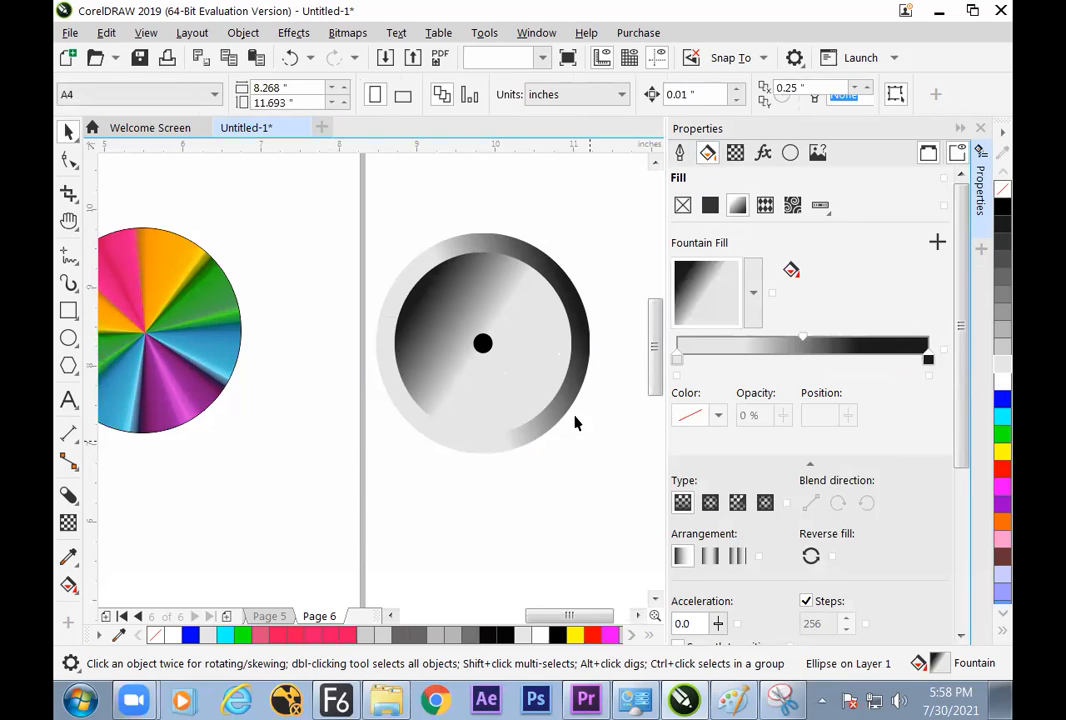
left_click(548, 319)
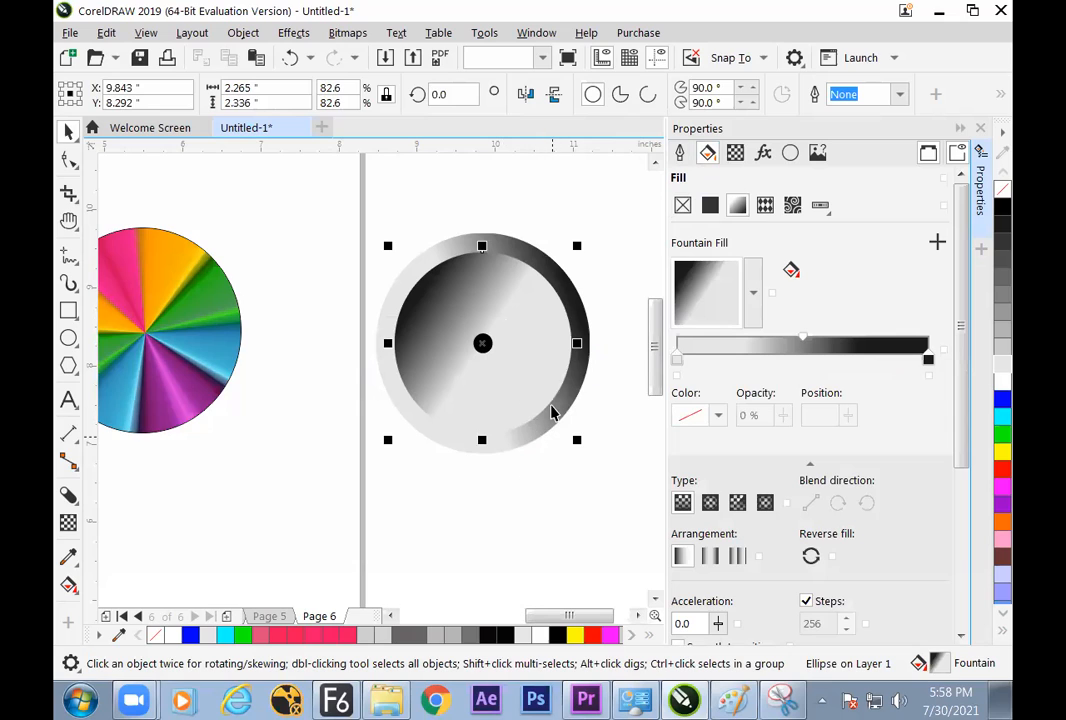
left_click(545, 468)
left_click(548, 354)
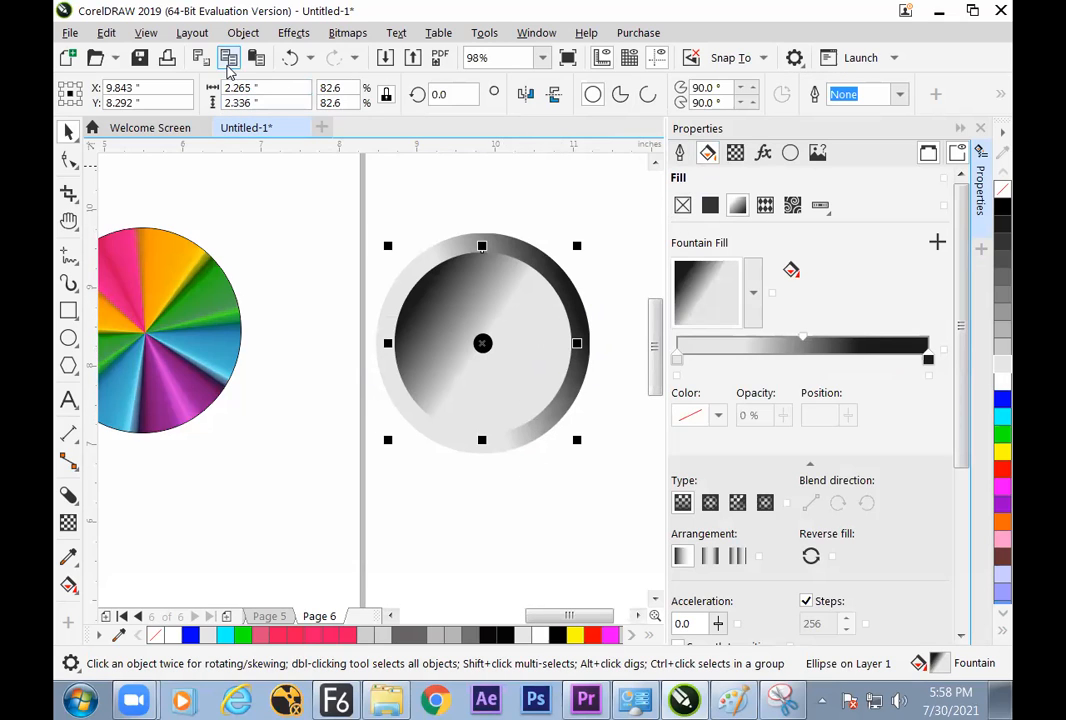
left_click_drag(577, 246, 568, 256)
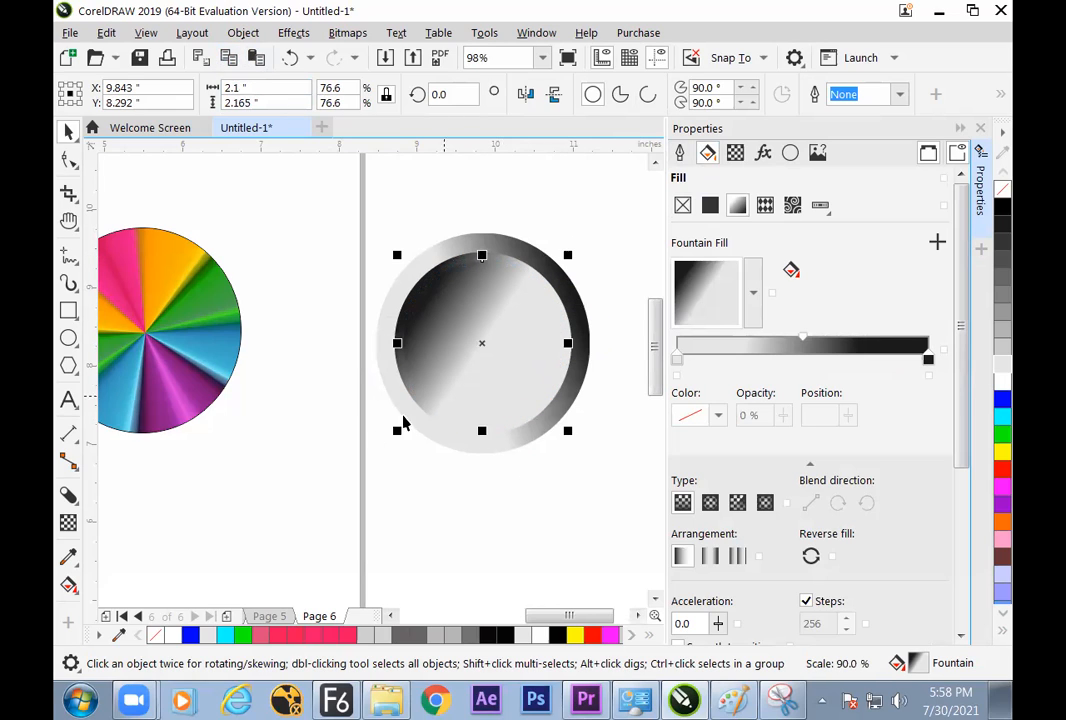
- Reorient the new copy's fountain fill with the dark end node near its left edge and the skew handle on the right
left_click(68, 584)
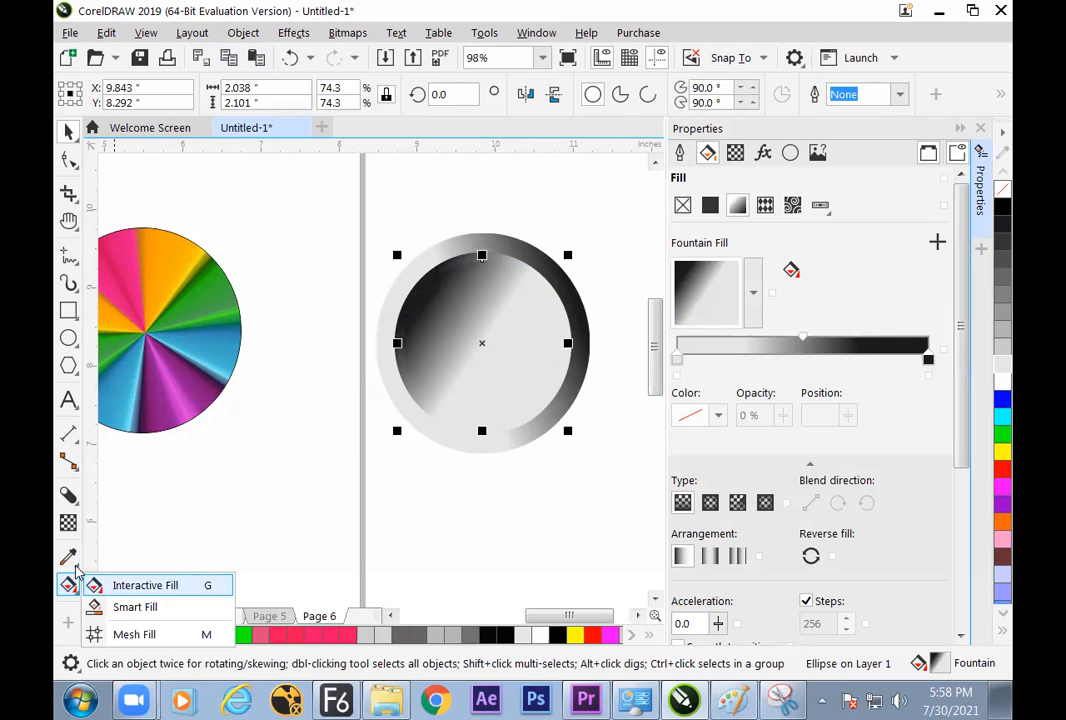
left_click(143, 582)
left_click_drag(446, 428, 561, 331)
left_click_drag(433, 309, 430, 361)
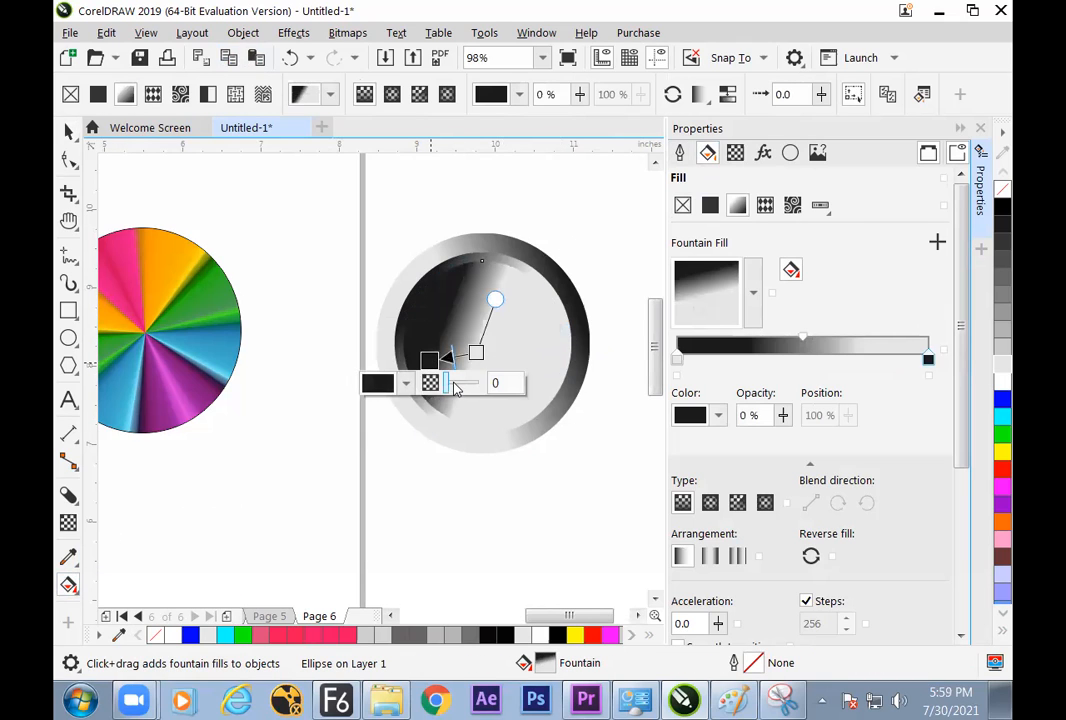
left_click_drag(495, 298, 556, 352)
left_click_drag(431, 385, 422, 318)
left_click_drag(509, 435, 534, 367)
left_click_drag(424, 322, 417, 349)
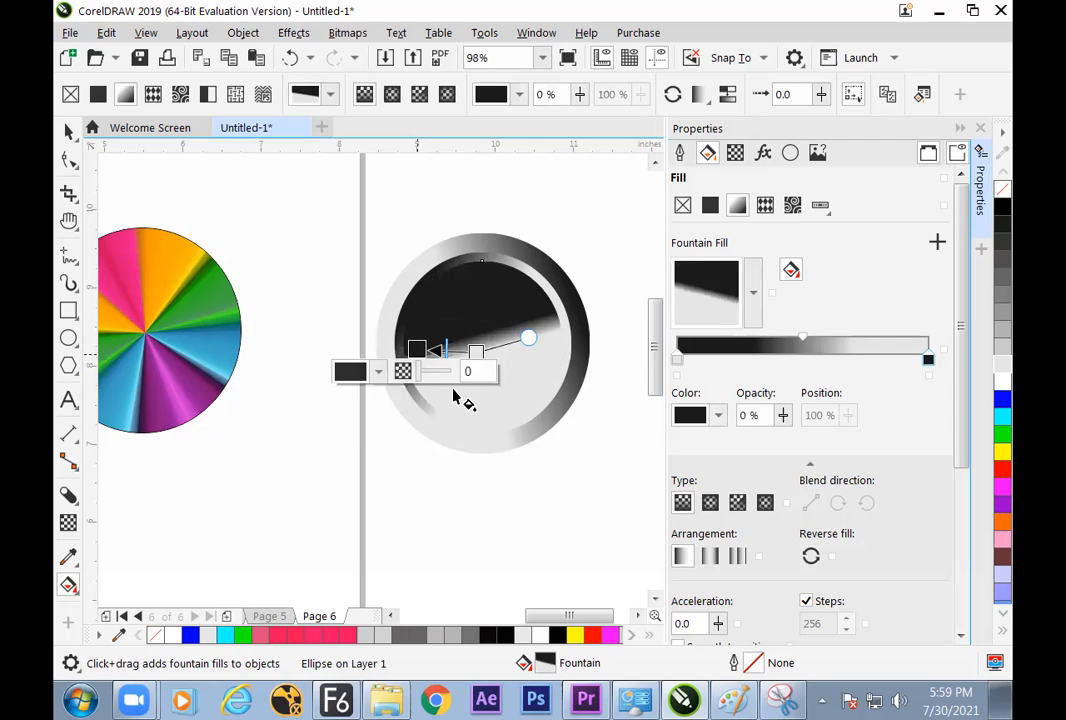
- Change the dark end node of the innermost ellipse's gradient to red #ED0000
left_click(381, 375)
left_click_drag(412, 219, 552, 74)
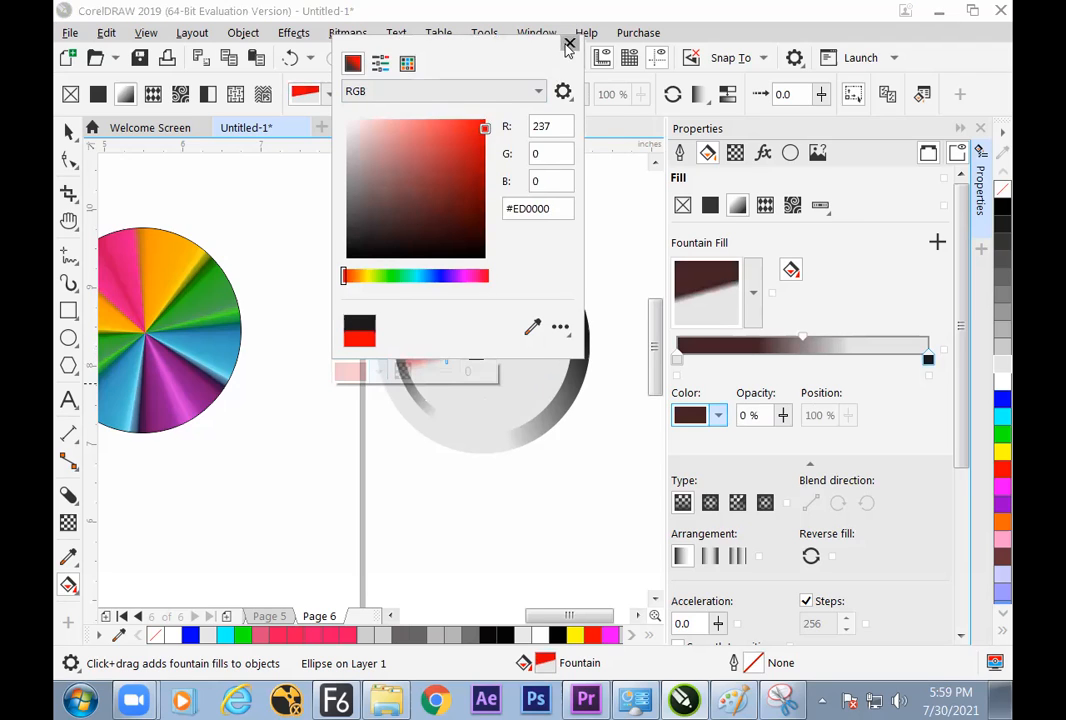
left_click(569, 43)
- Stretch the red gradient by moving its red node past the left edge and its light start node toward the lower right
left_click_drag(546, 374, 530, 309)
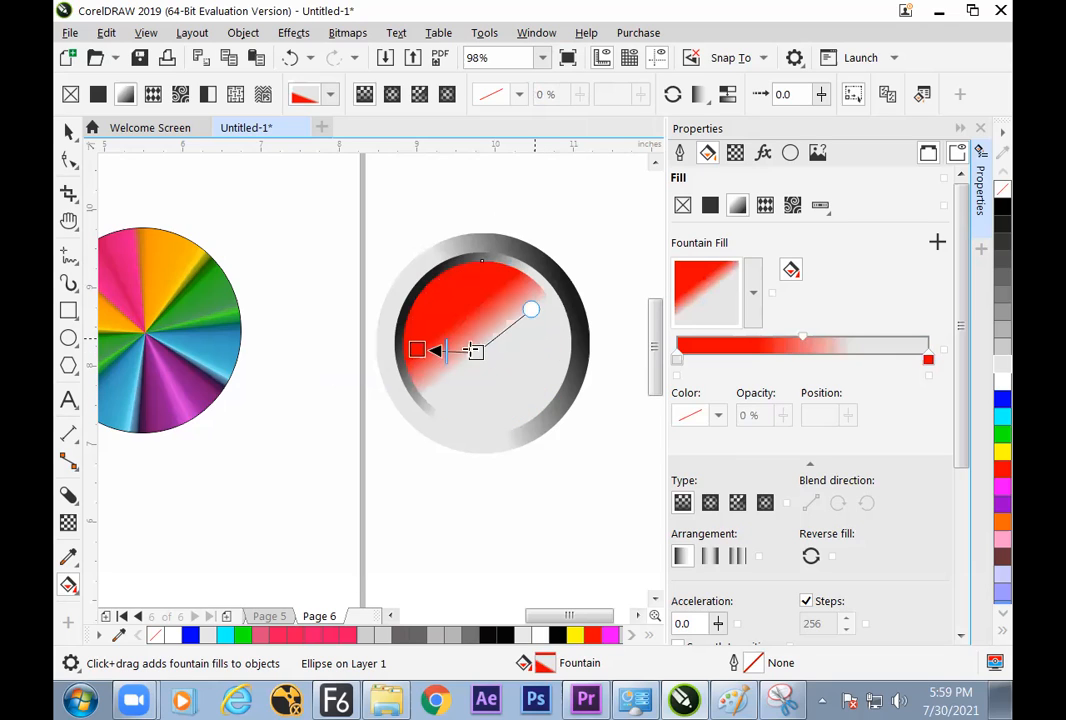
left_click_drag(449, 354, 392, 337)
left_click_drag(476, 352, 518, 393)
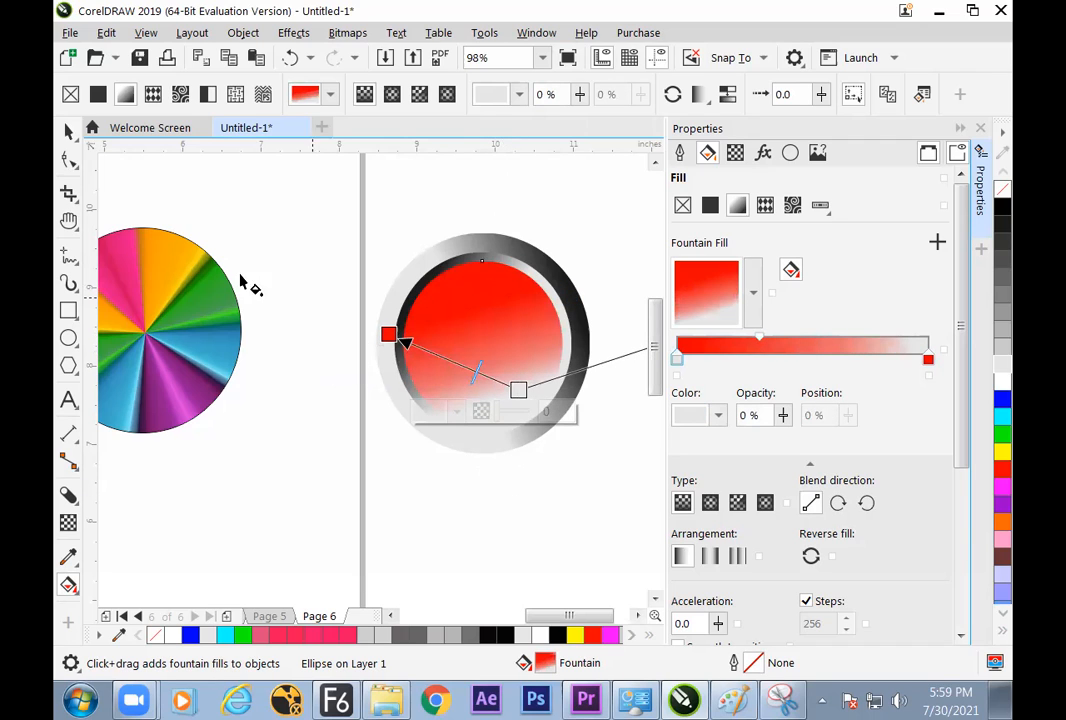
left_click(68, 131)
left_click(558, 480)
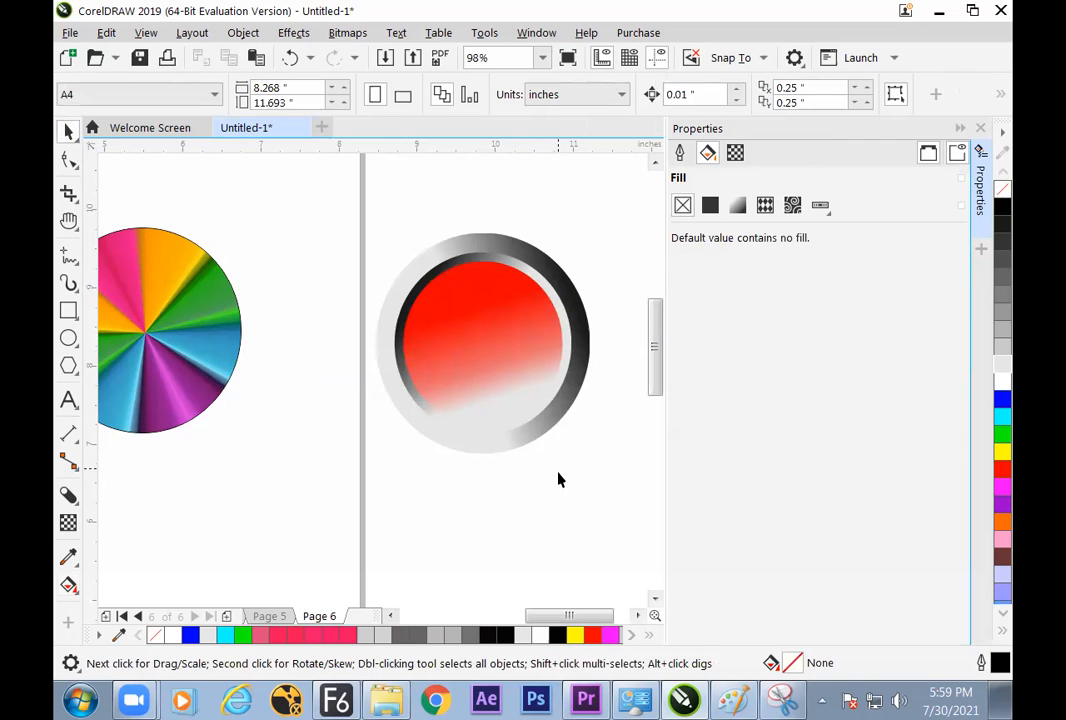
- Move the red gradient ellipse behind the small black circle at the button's centre in the stacking order
left_click(527, 351)
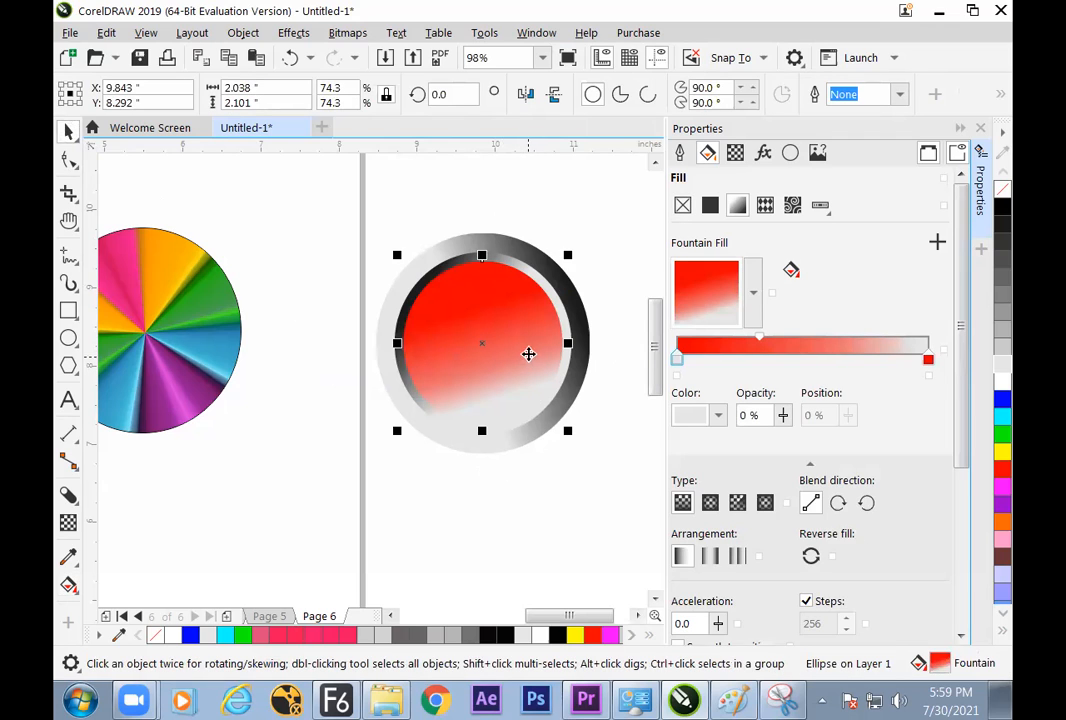
left_click(243, 33)
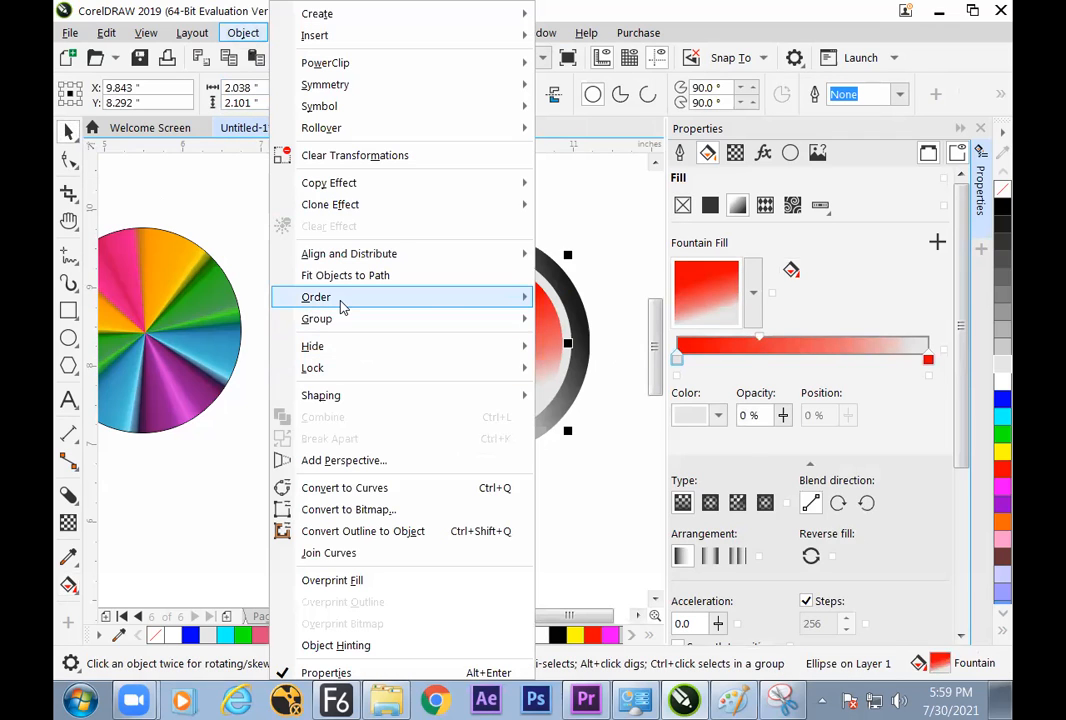
mouse_move(340, 297)
left_click(583, 418)
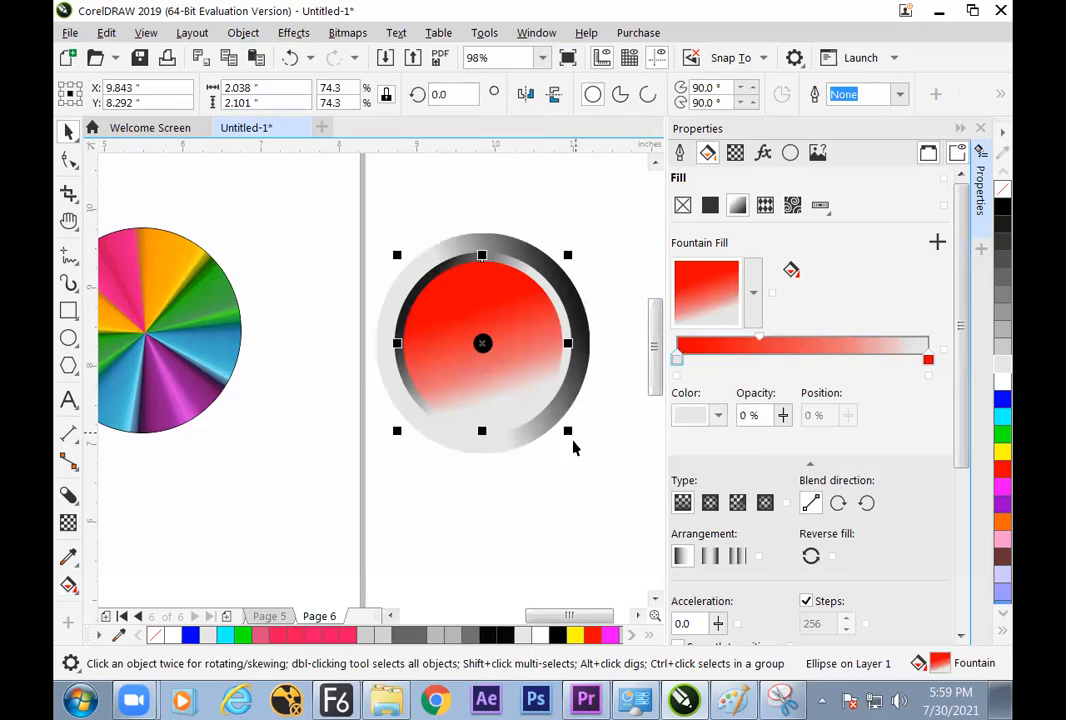
left_click(483, 346)
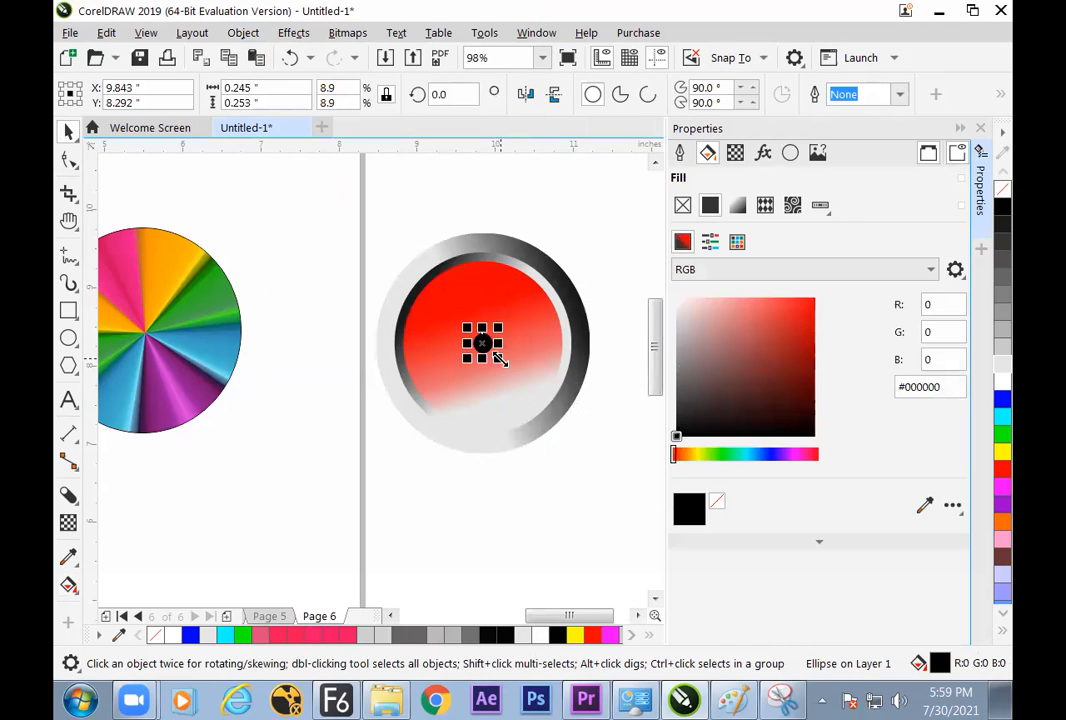
left_click(570, 486)
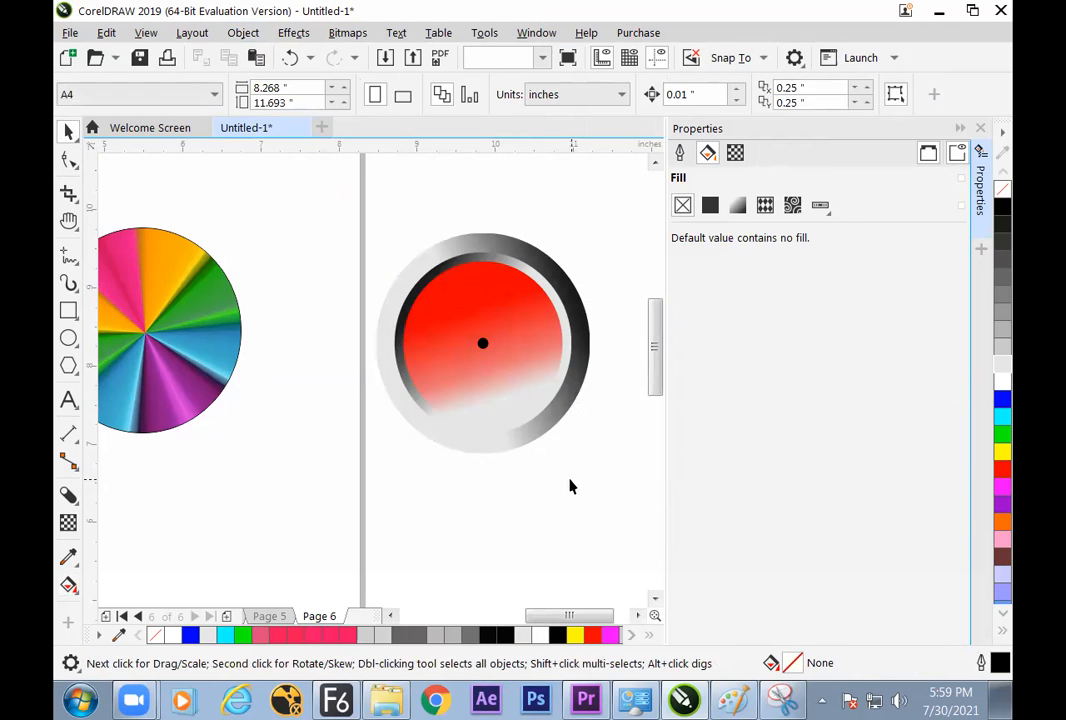
- Draw a narrow upright rectangle about 0.139 × 1.038 inches at the button's right edge and round its corners to 0.03 inches
left_click(980, 128)
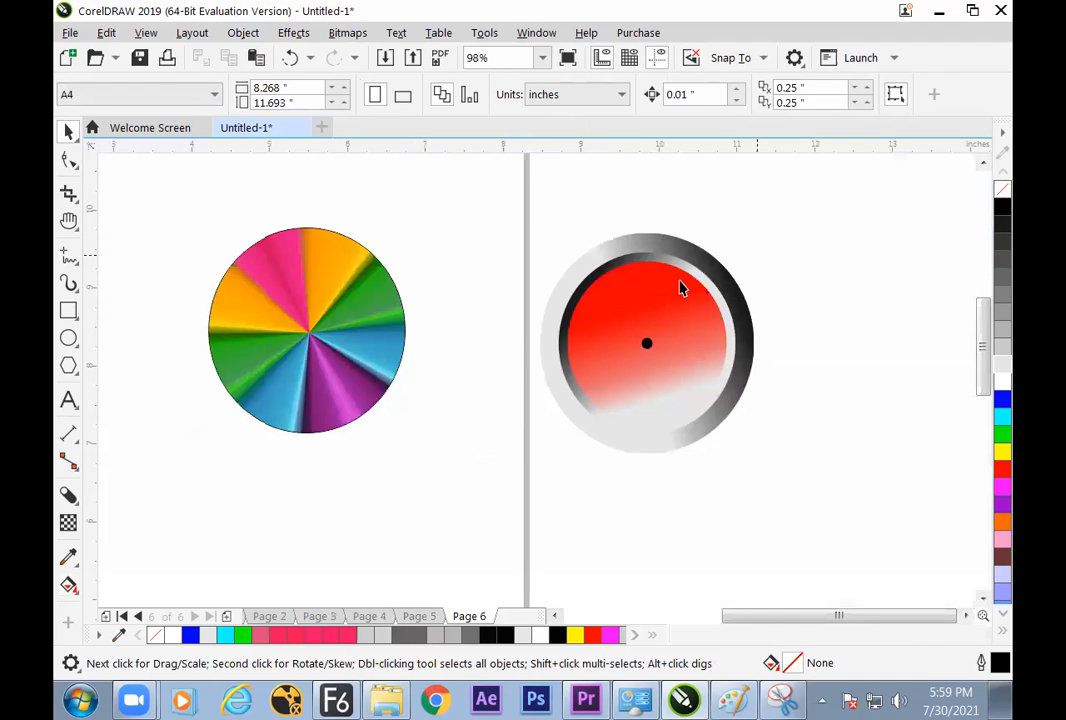
left_click_drag(515, 192, 765, 474)
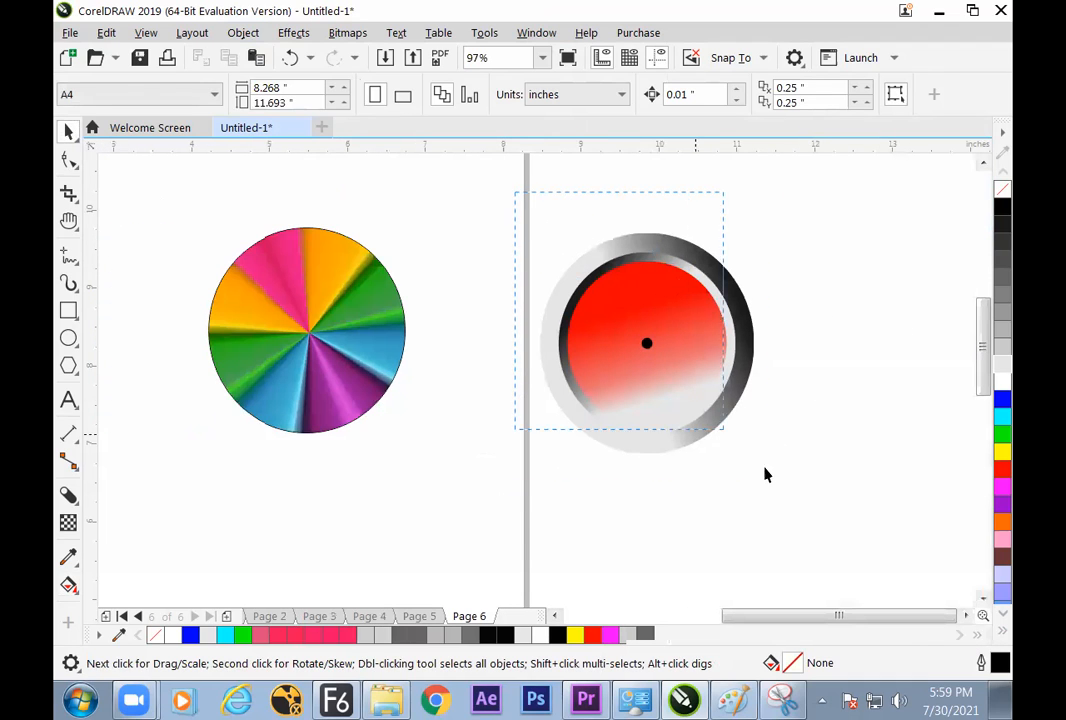
left_click(812, 417)
left_click(86, 346)
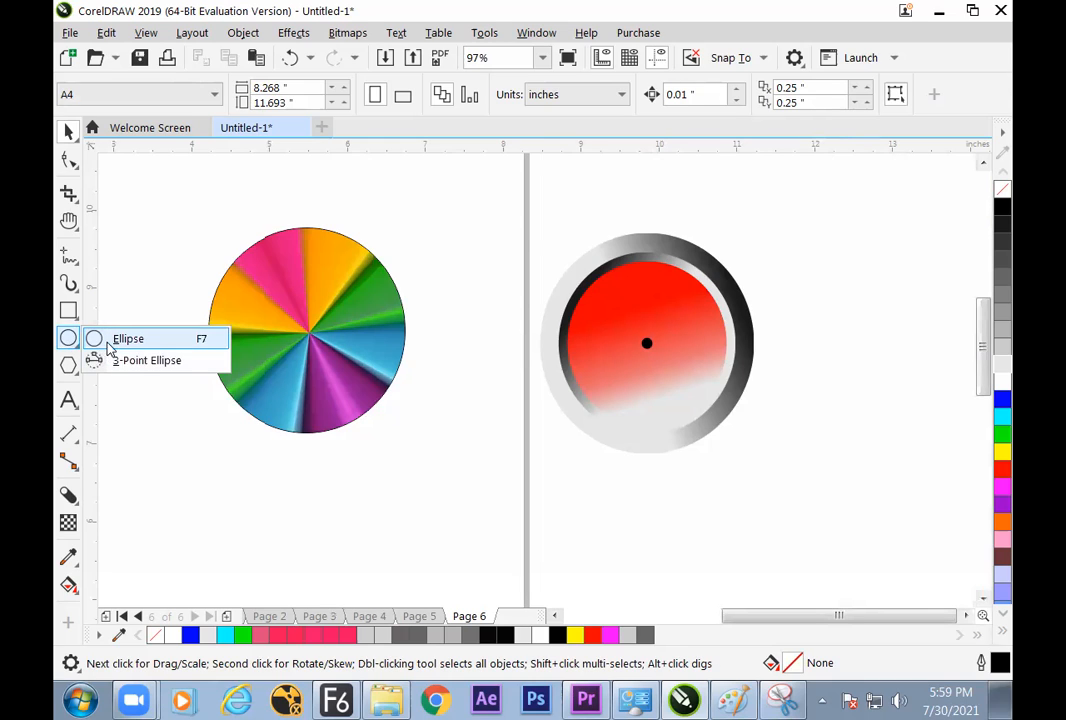
left_click(105, 339)
left_click(80, 316)
left_click(118, 311)
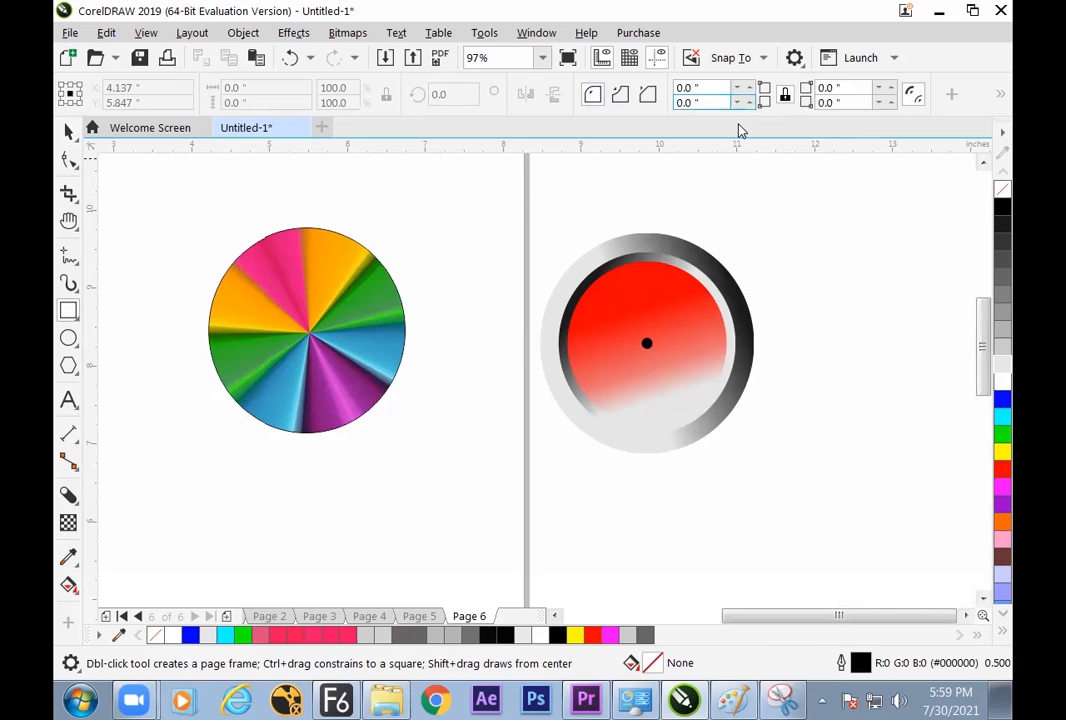
left_click_drag(753, 264, 765, 346)
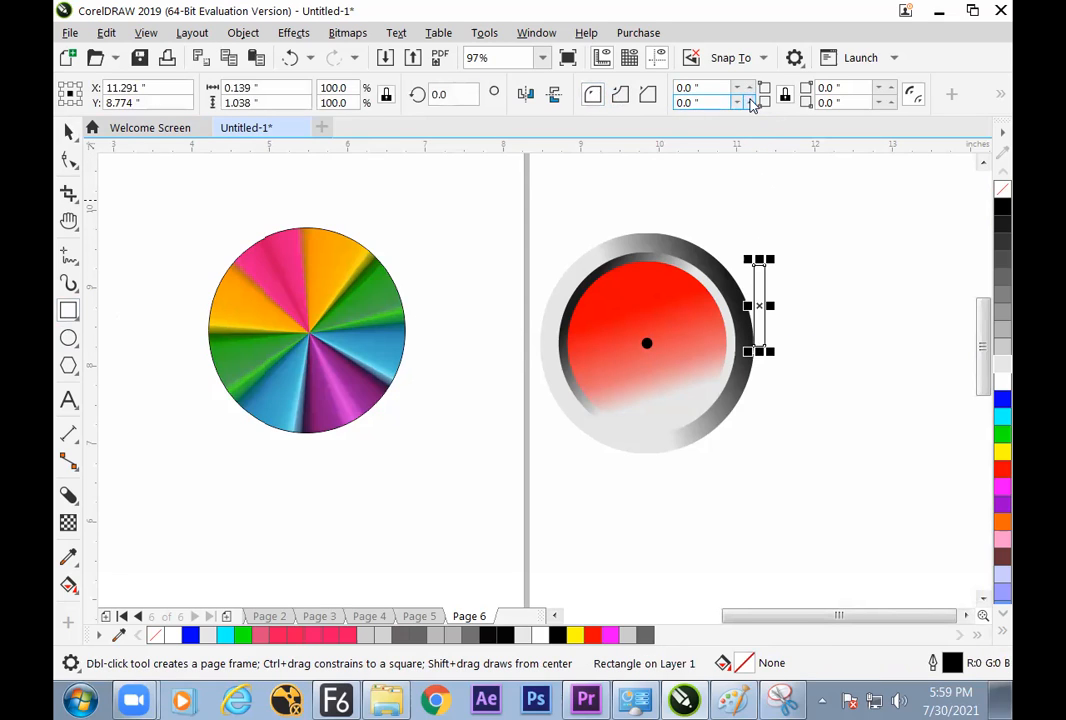
left_click(738, 88)
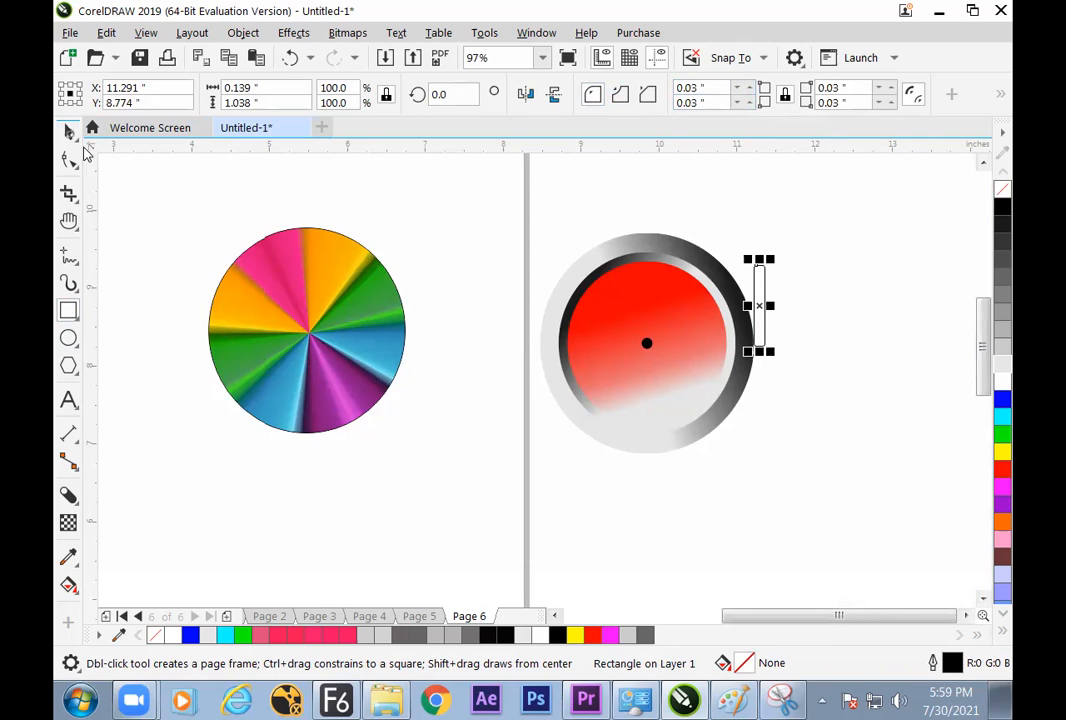
- Fill the rounded bar with dark grey #1A1A1A and move it so it overlaps the right side of the outer ring
left_click(68, 131)
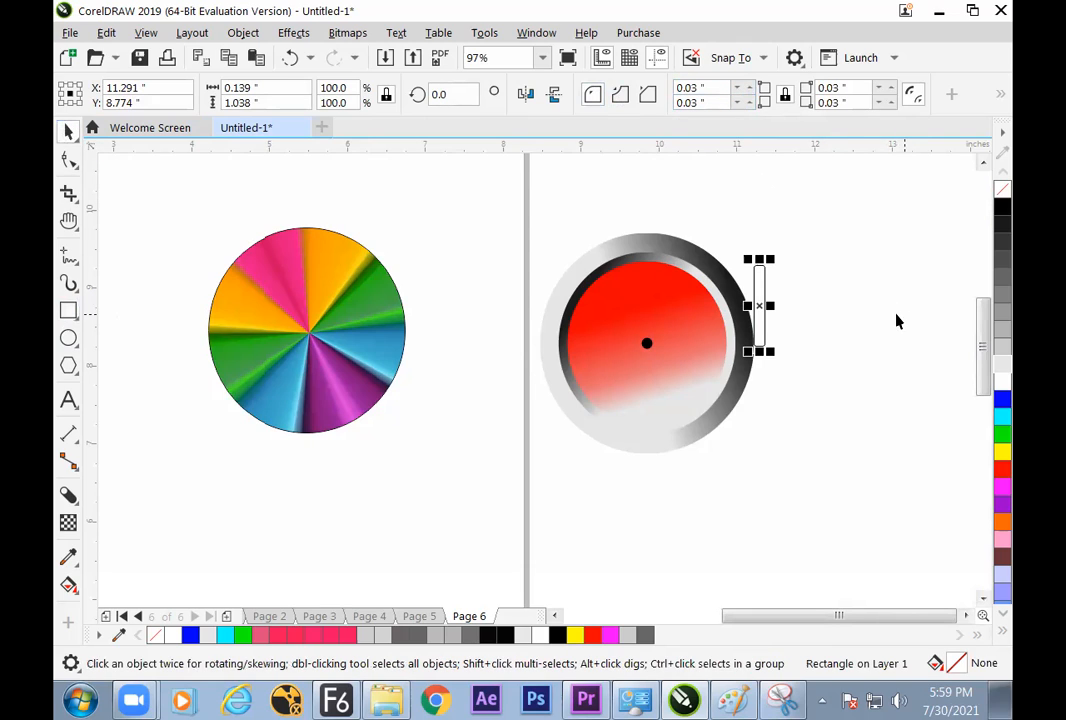
left_click(1003, 222)
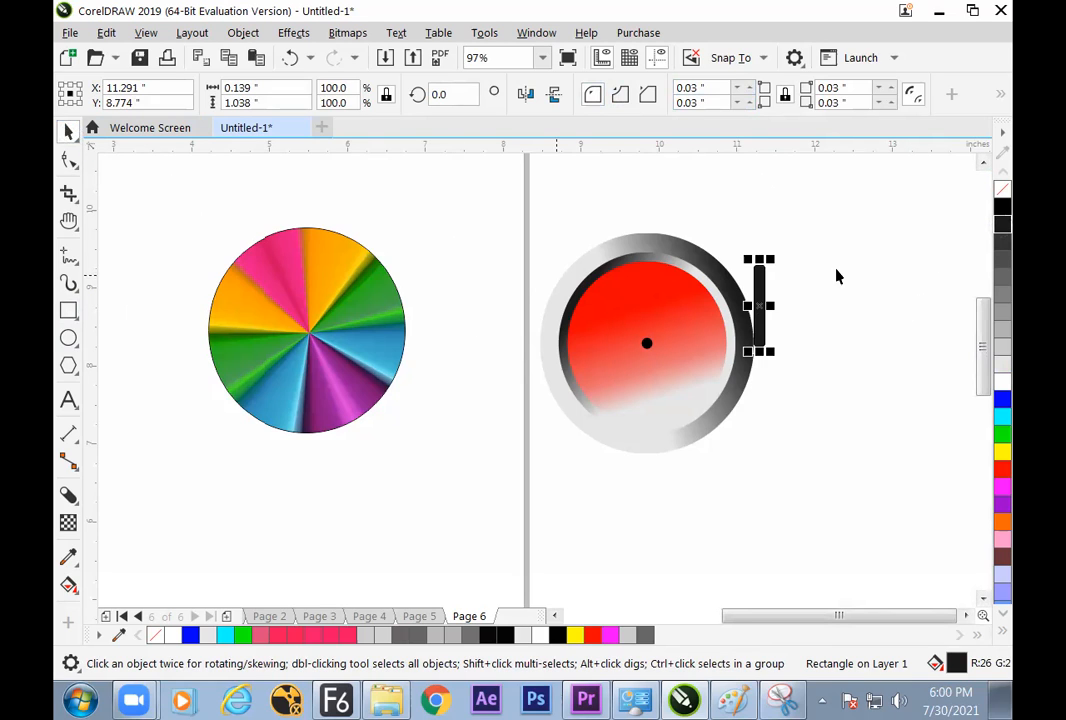
left_click(785, 321)
mouse_move(761, 318)
left_mouse_down()
mouse_move(753, 329)
mouse_move(753, 307)
mouse_move(755, 316)
left_mouse_up()
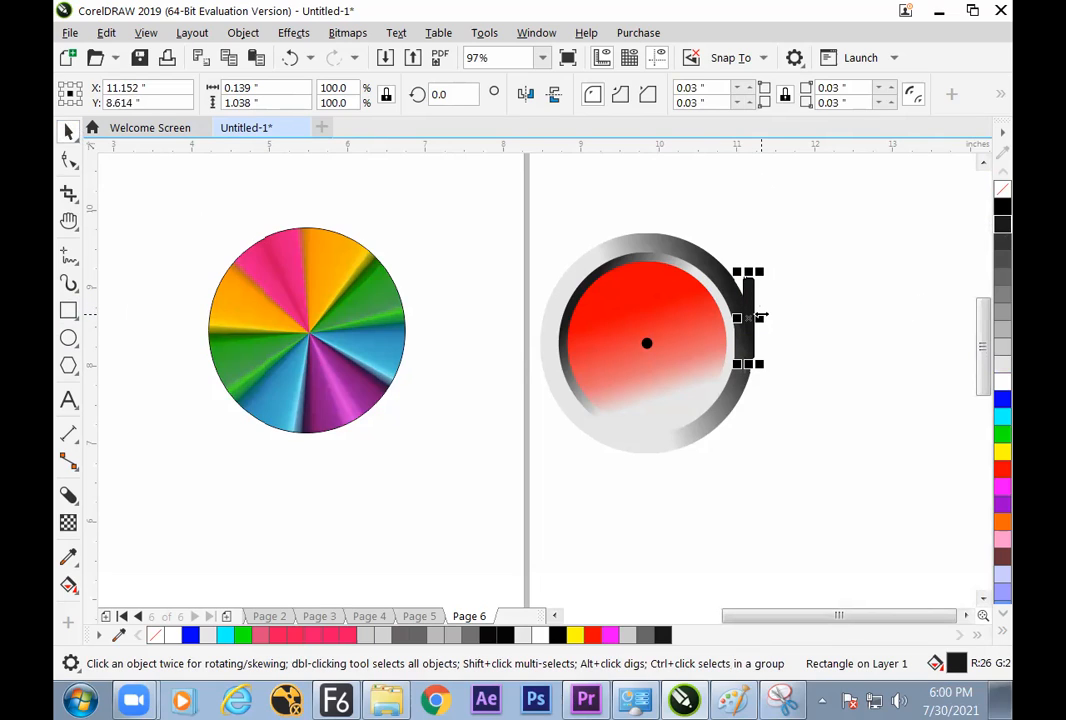
- Duplicate the dark bar repeatedly into two staggered rows of eight, forming a strip that extends rightward from the button
left_click_drag(760, 318, 783, 348)
left_click(750, 335, "shift")
key("ctrl+z")
left_click_drag(838, 262, 757, 398)
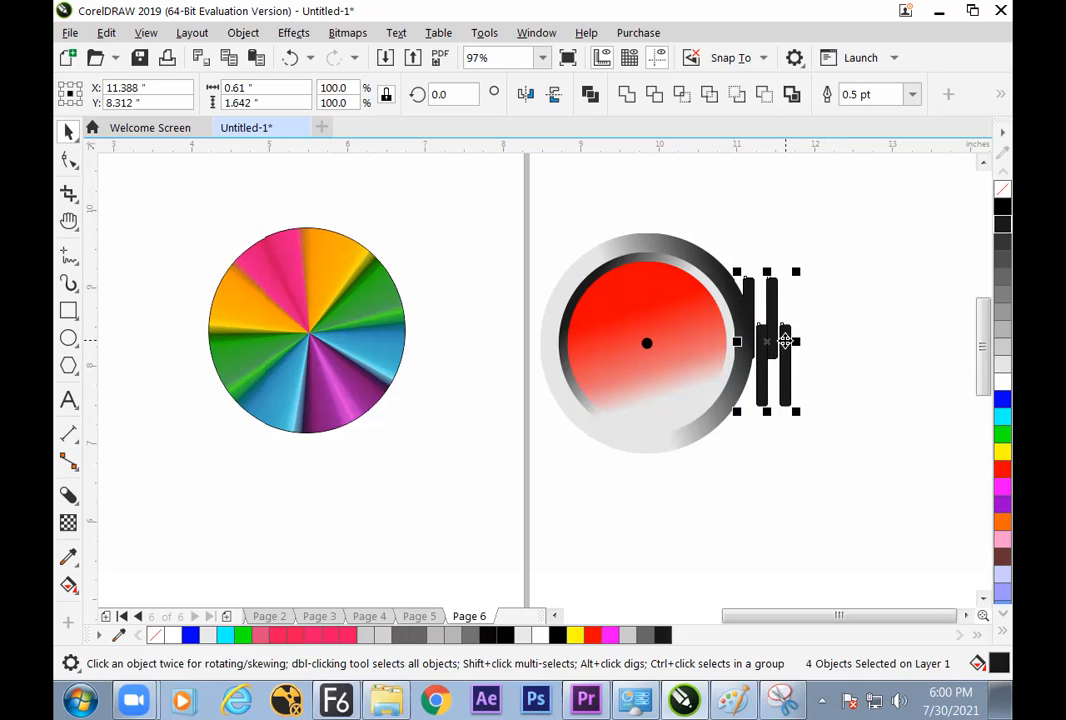
left_click_drag(778, 339, 820, 350)
left_click_drag(911, 257, 728, 438)
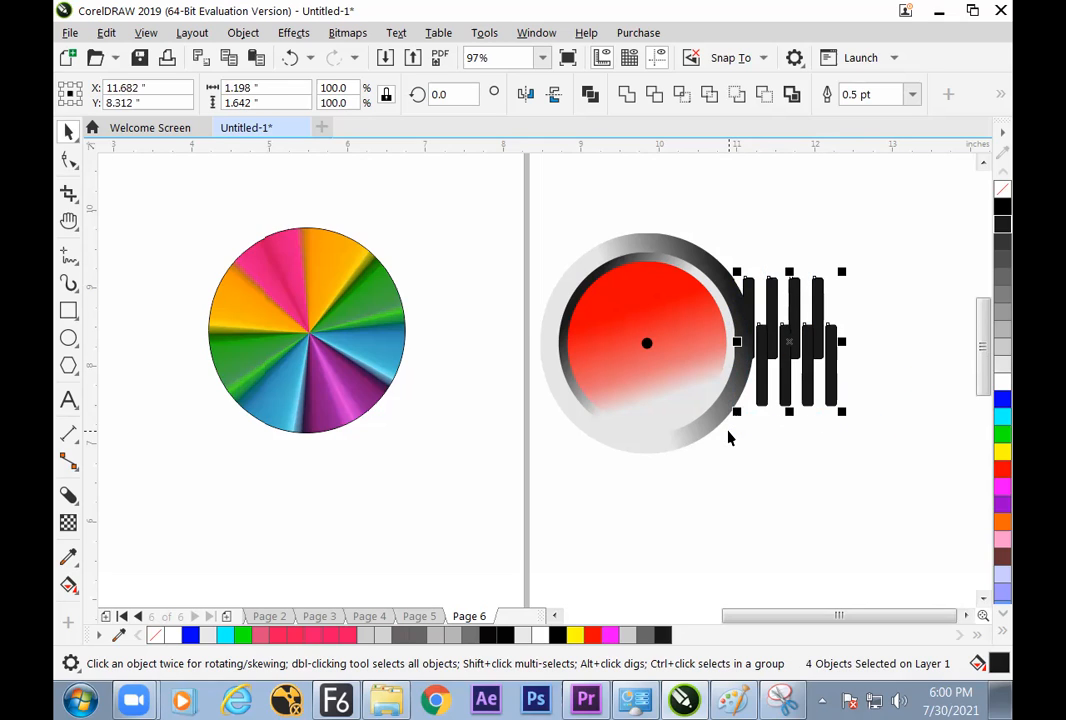
left_click_drag(792, 345, 880, 340)
- Copy the 16-bar strip to the left side of the button and shift the multicolored wheel further left
left_click_drag(731, 230, 950, 467)
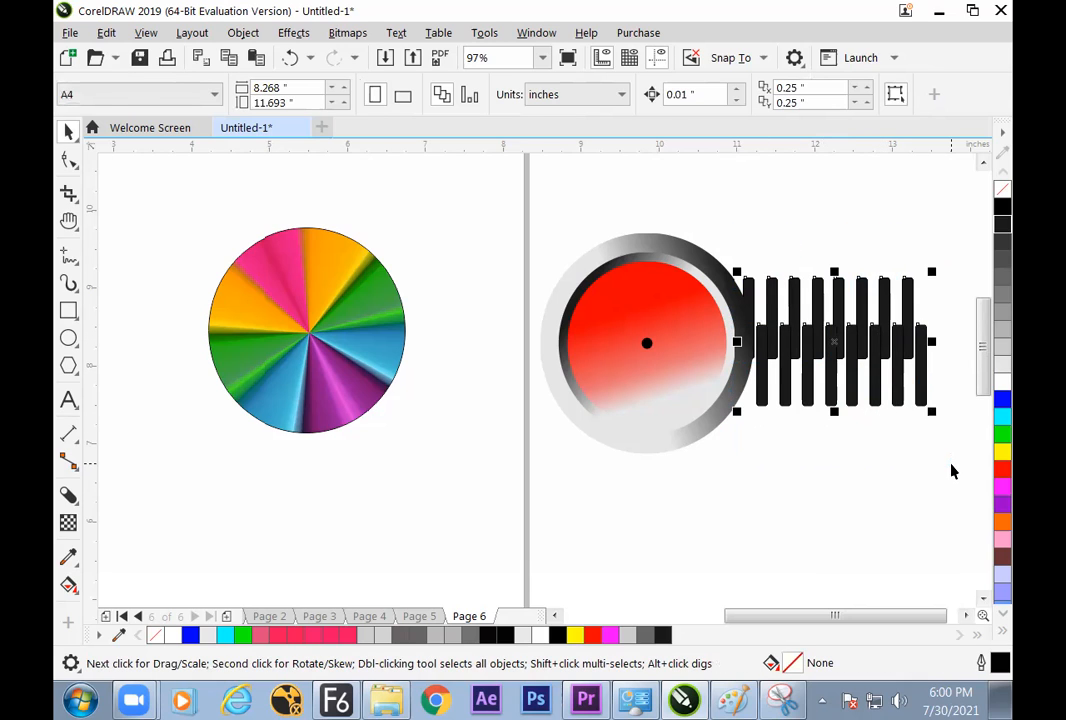
left_click_drag(833, 338, 462, 365)
left_click(268, 265)
left_click_drag(268, 265, 158, 271)
left_click(553, 513)
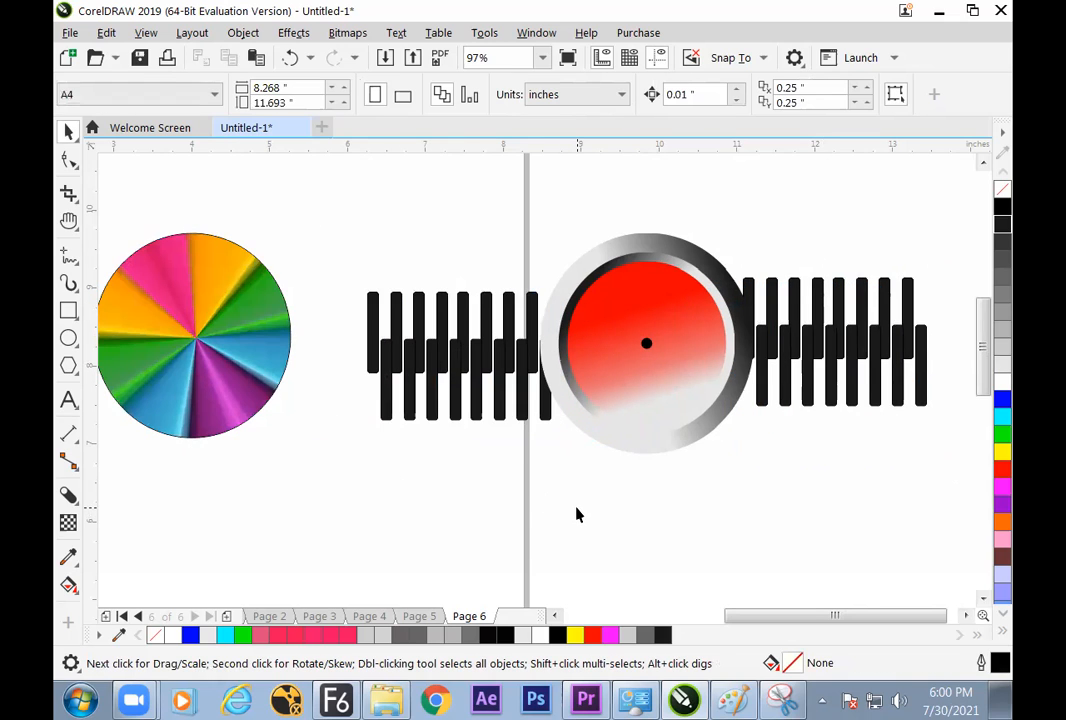
- Scale the button and both bar strips together down to about 54.5 percent of their size
left_click_drag(503, 298, 809, 409)
left_click_drag(685, 362, 612, 390)
left_click(667, 496)
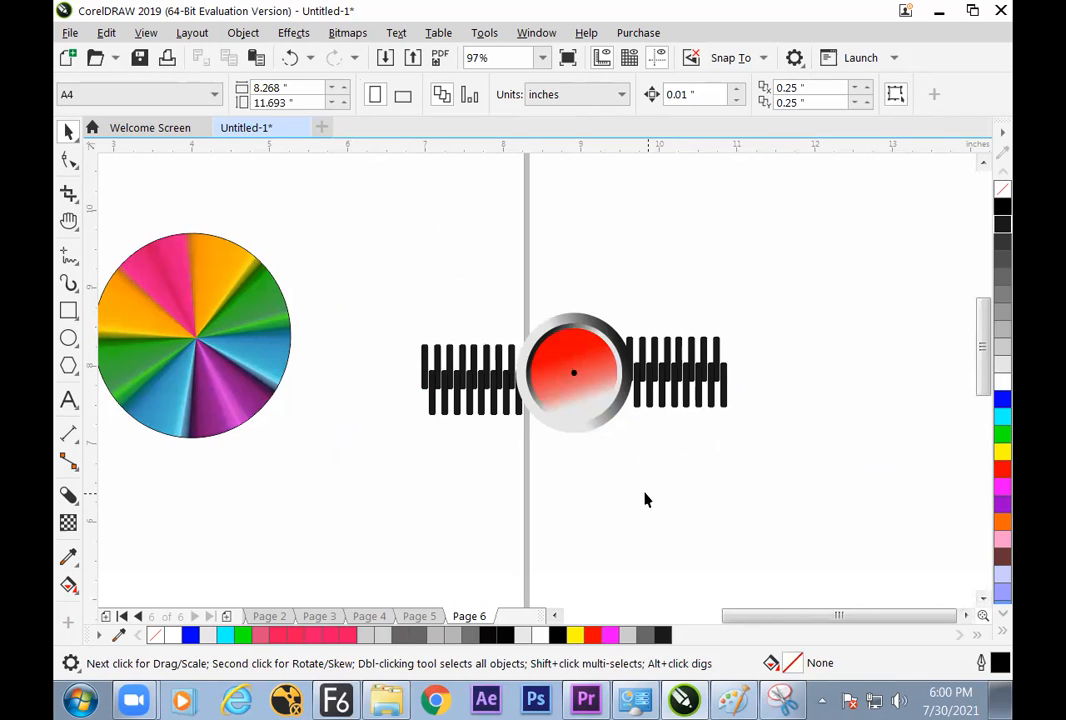
left_click_drag(401, 327, 524, 443)
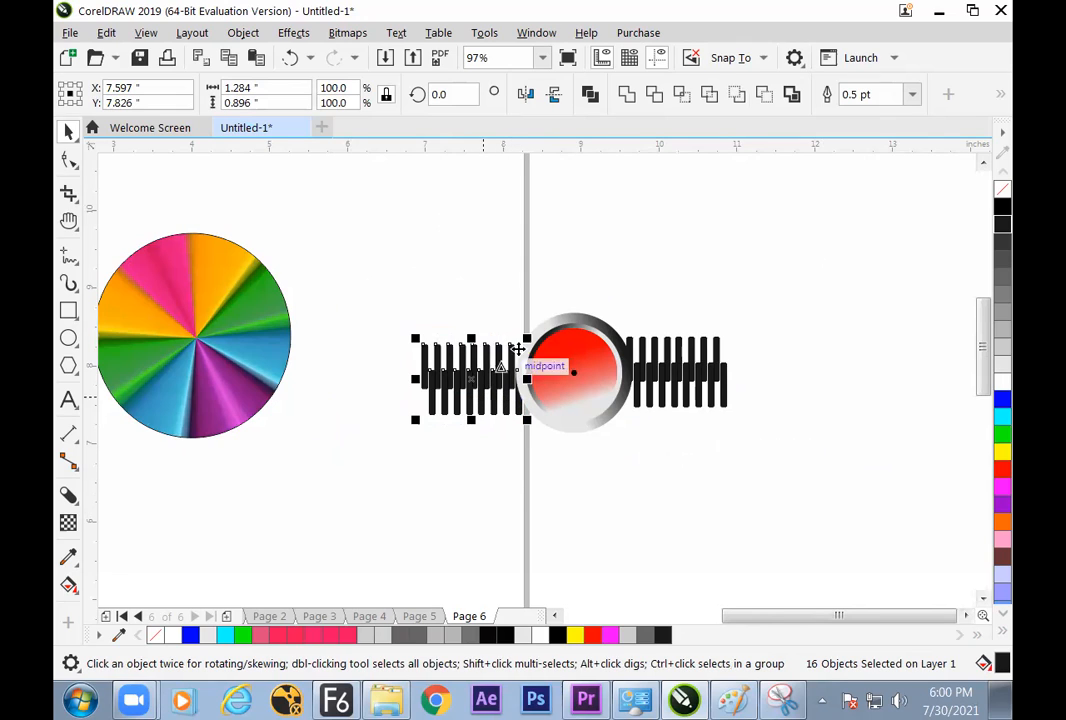
left_click(80, 562)
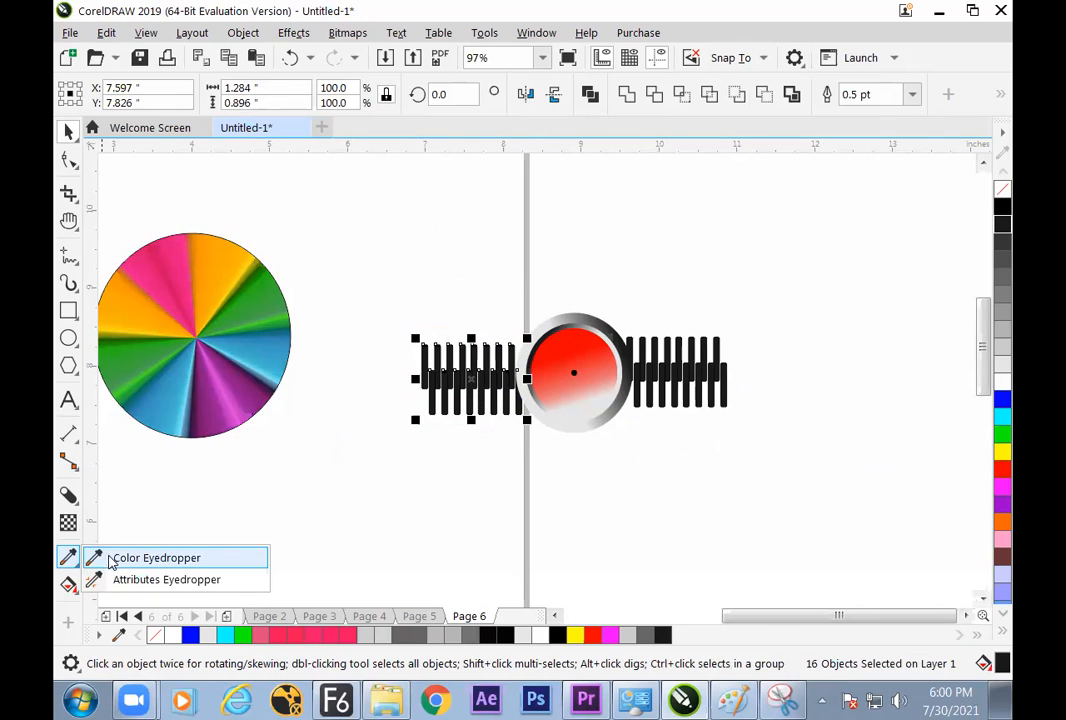
left_click(145, 557)
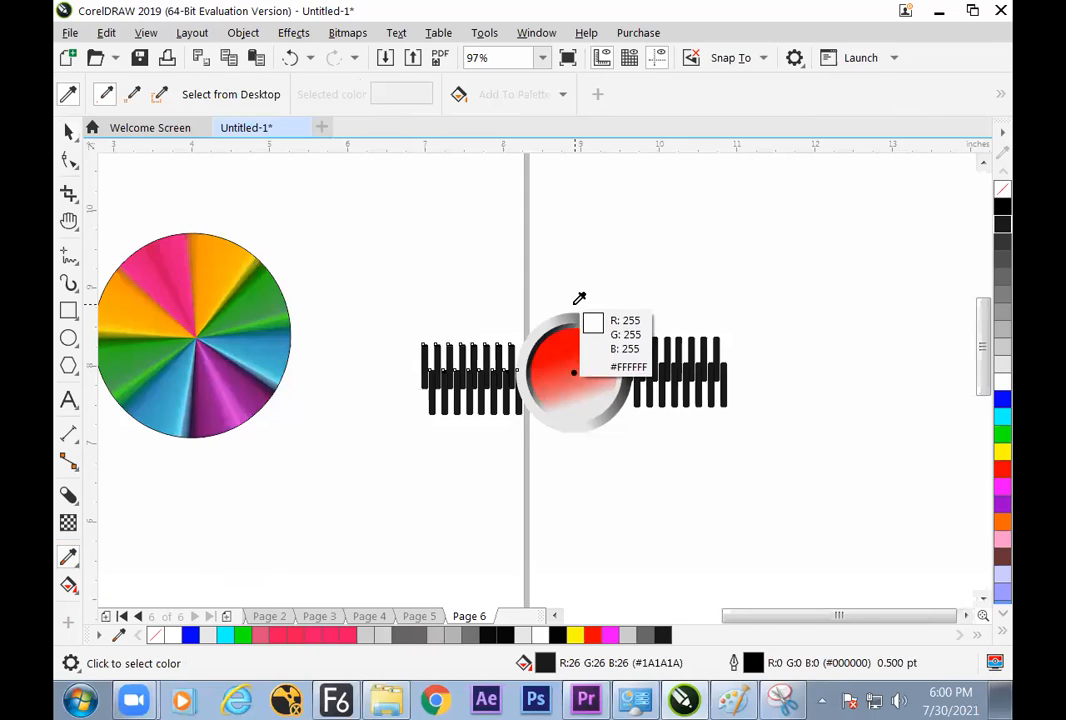
left_click(532, 330)
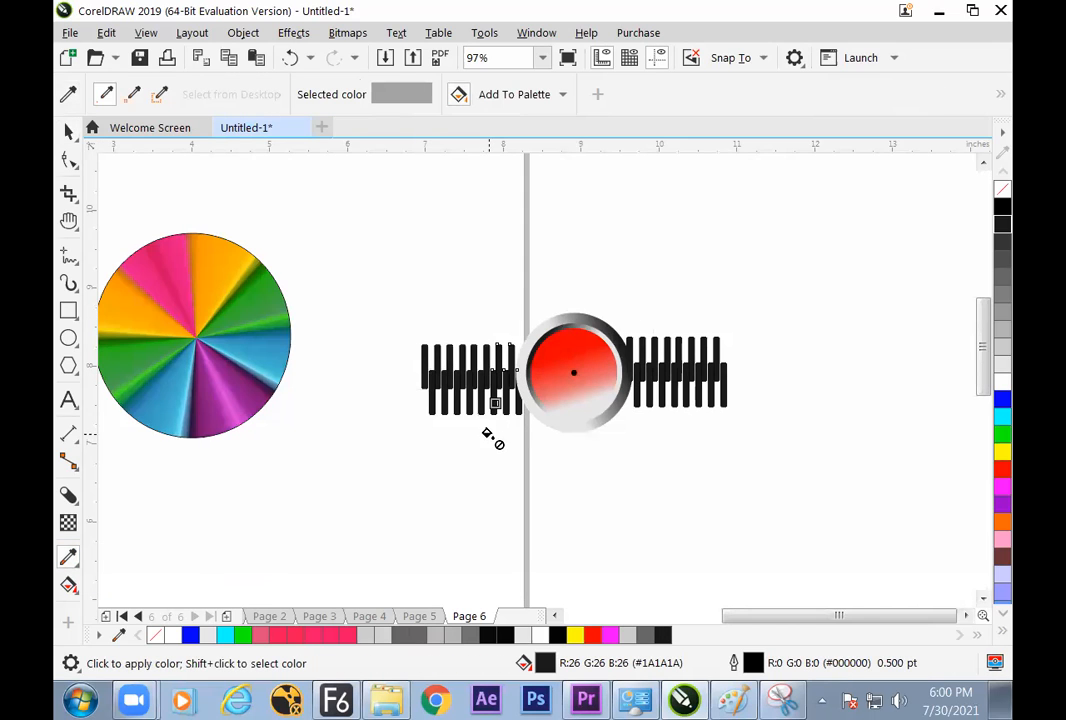
- Copy the outer ring's grey fountain fill and outline settings onto all 16 bars of the left strip with the Attributes Eyedropper
left_click(72, 562)
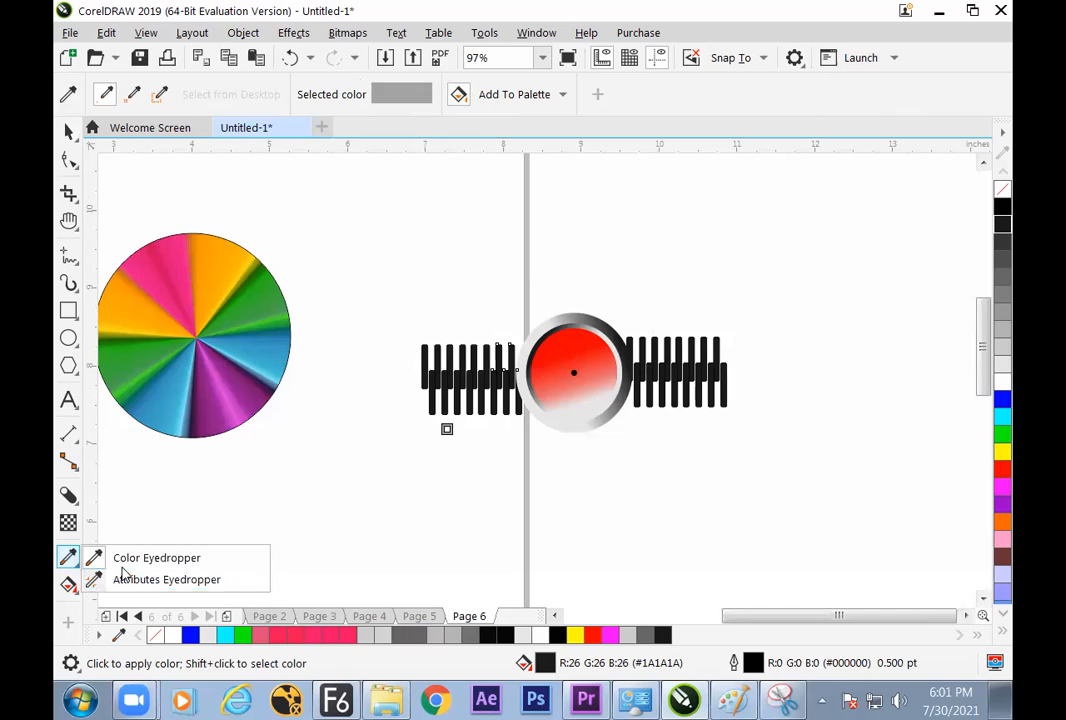
left_click(128, 578)
left_click(545, 321)
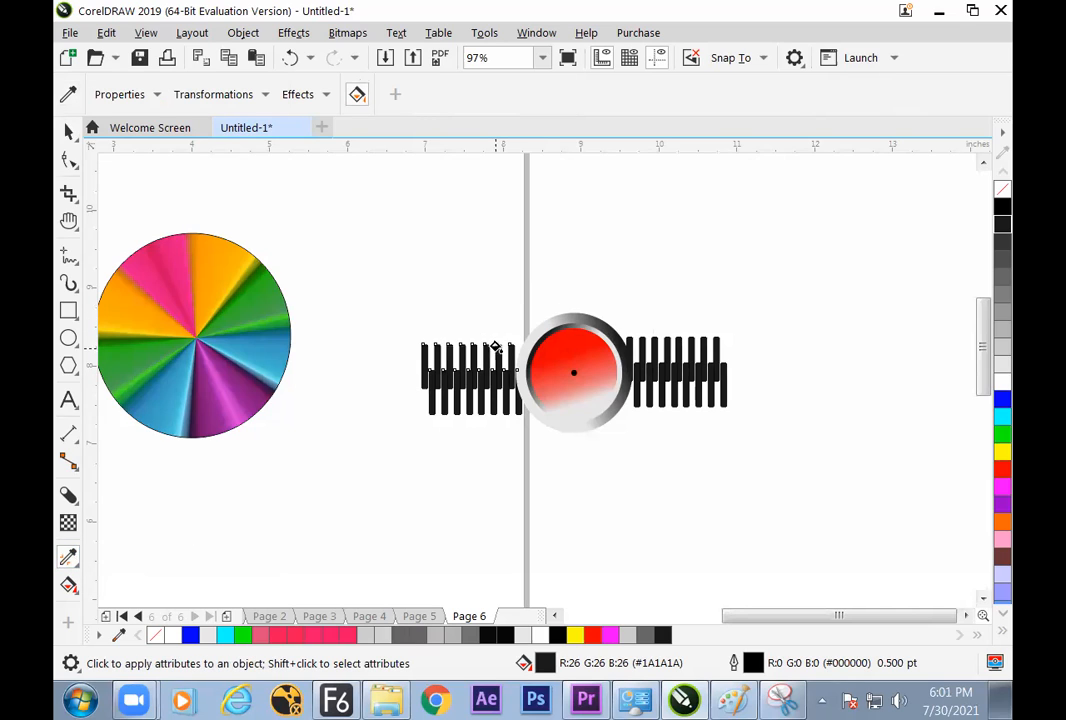
left_click(472, 360)
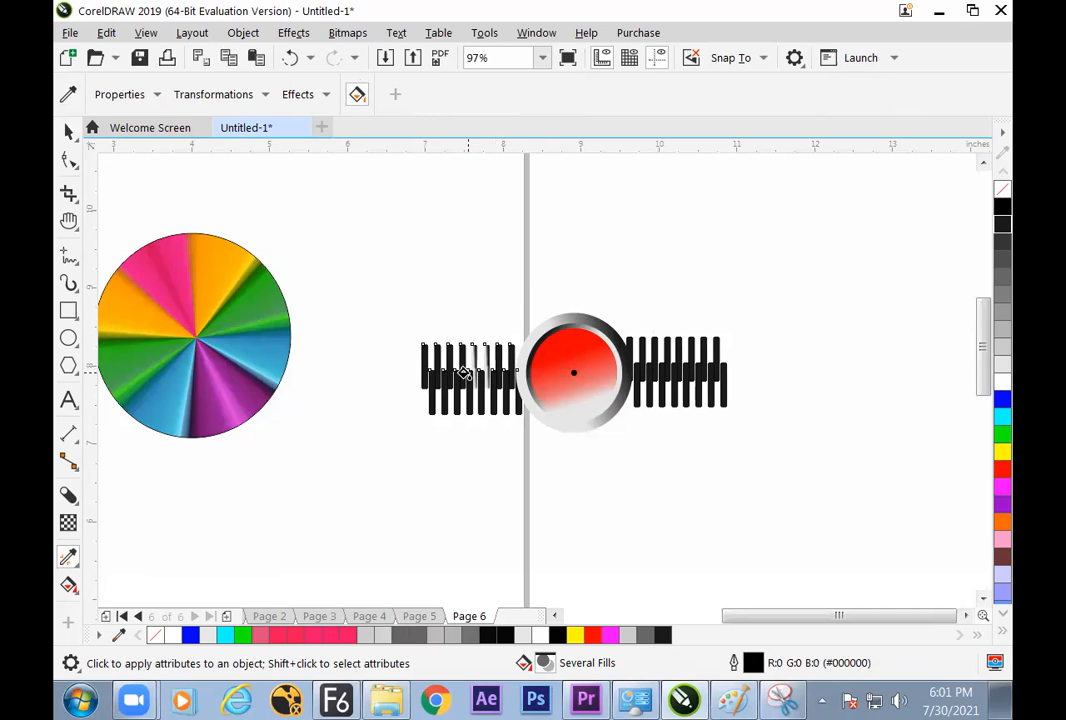
left_click(448, 355)
left_click(436, 355)
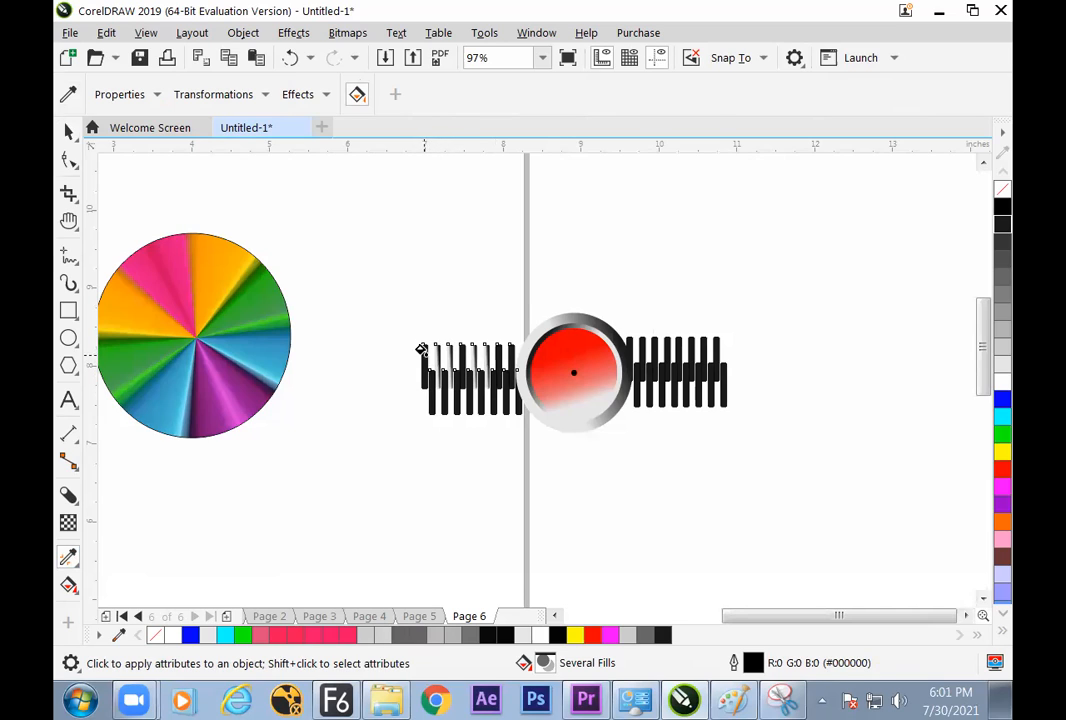
left_click(432, 395)
left_click(445, 398)
left_click(461, 395)
left_click(476, 376)
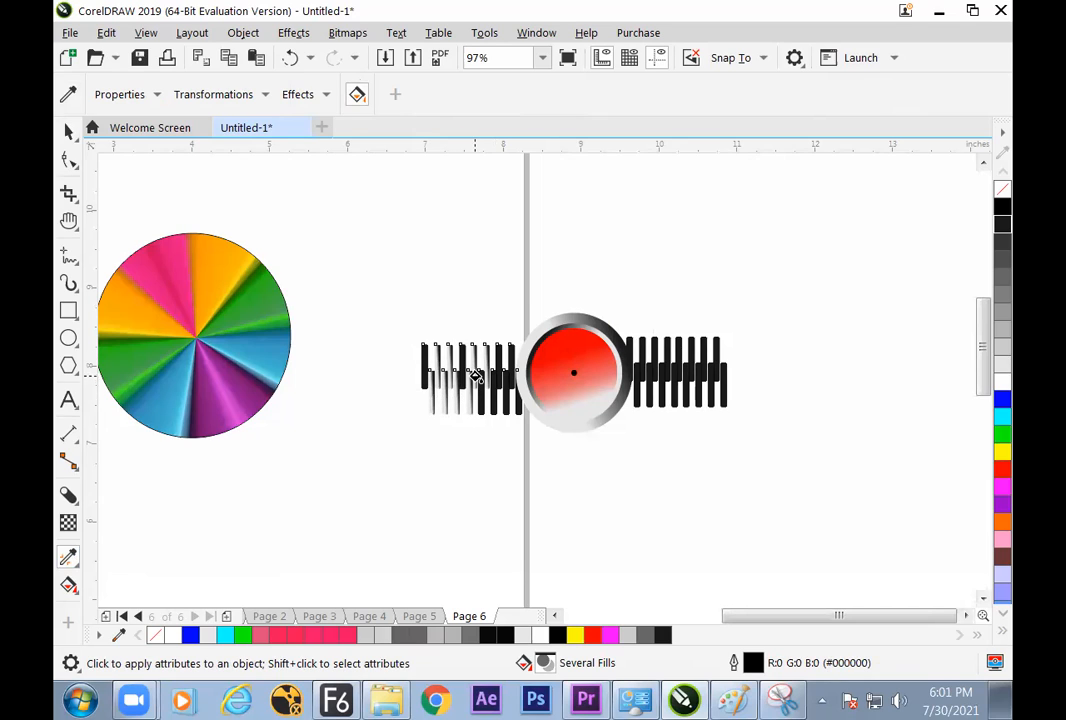
left_click(484, 354)
left_click(494, 357)
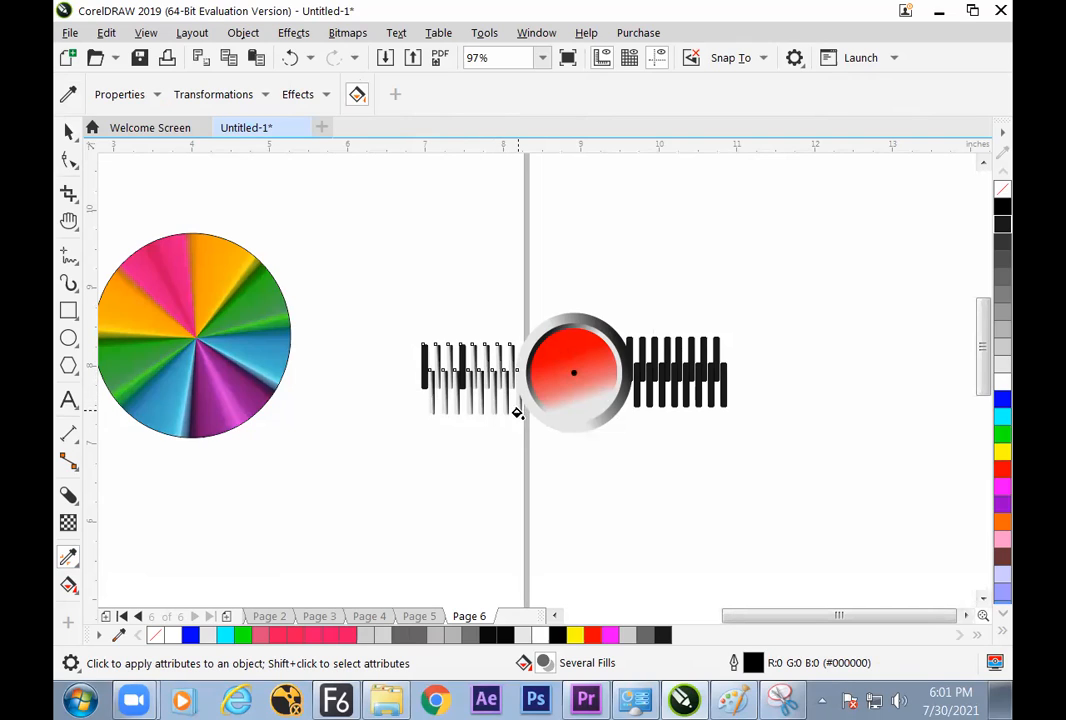
left_click(422, 352)
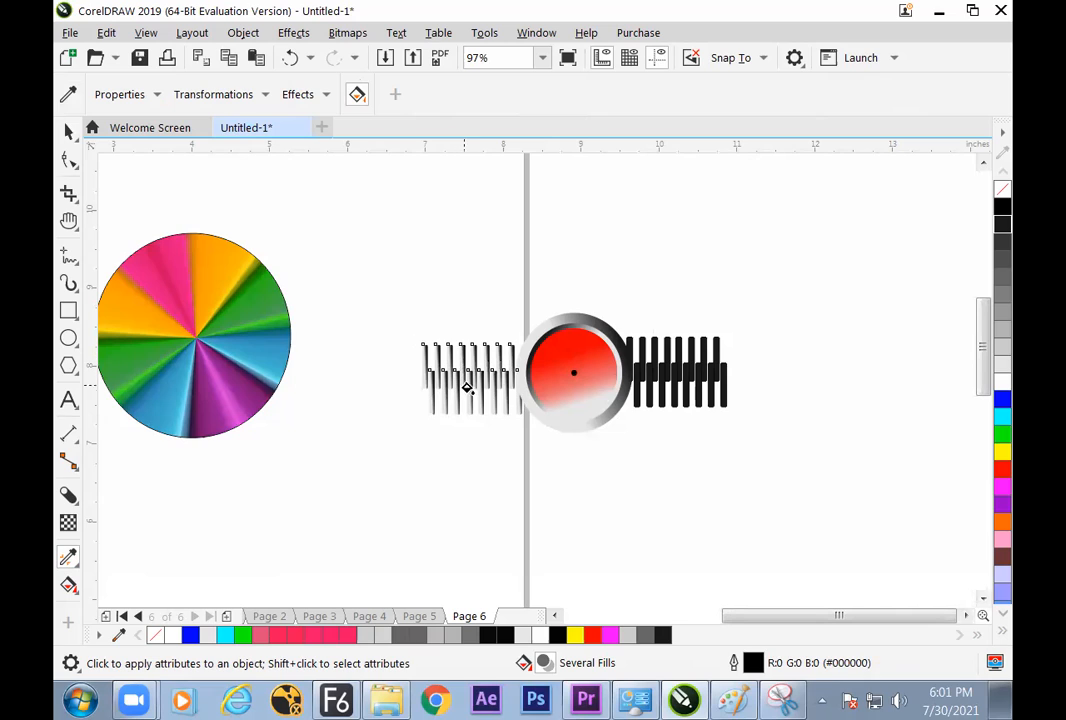
left_click(68, 131)
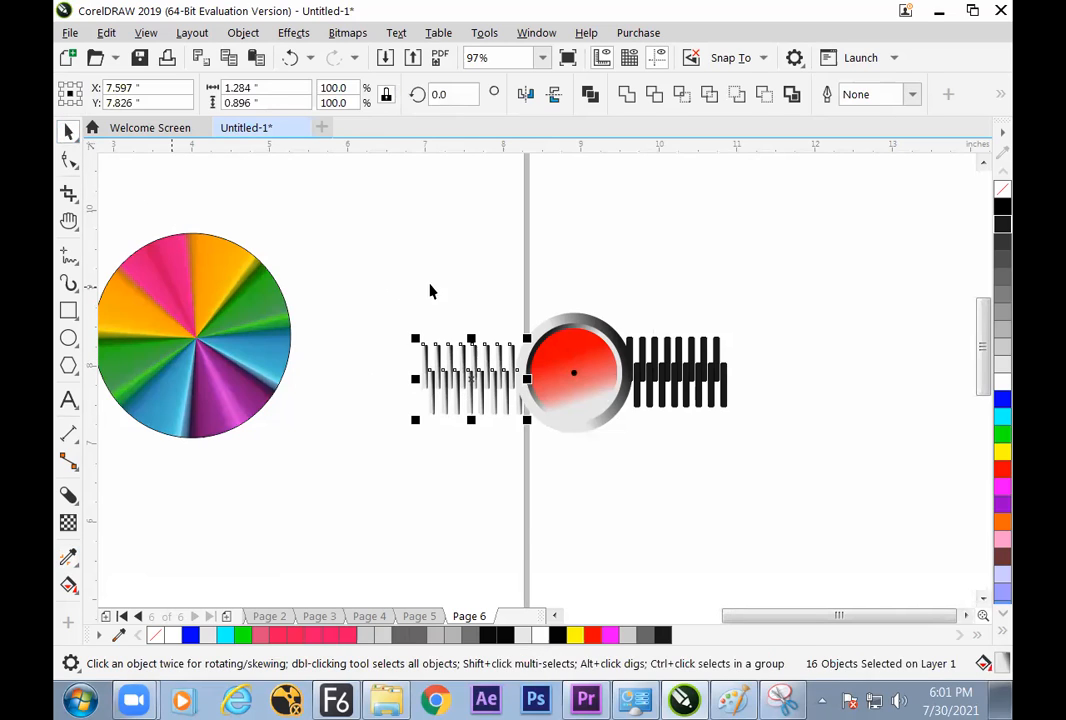
left_click(557, 511)
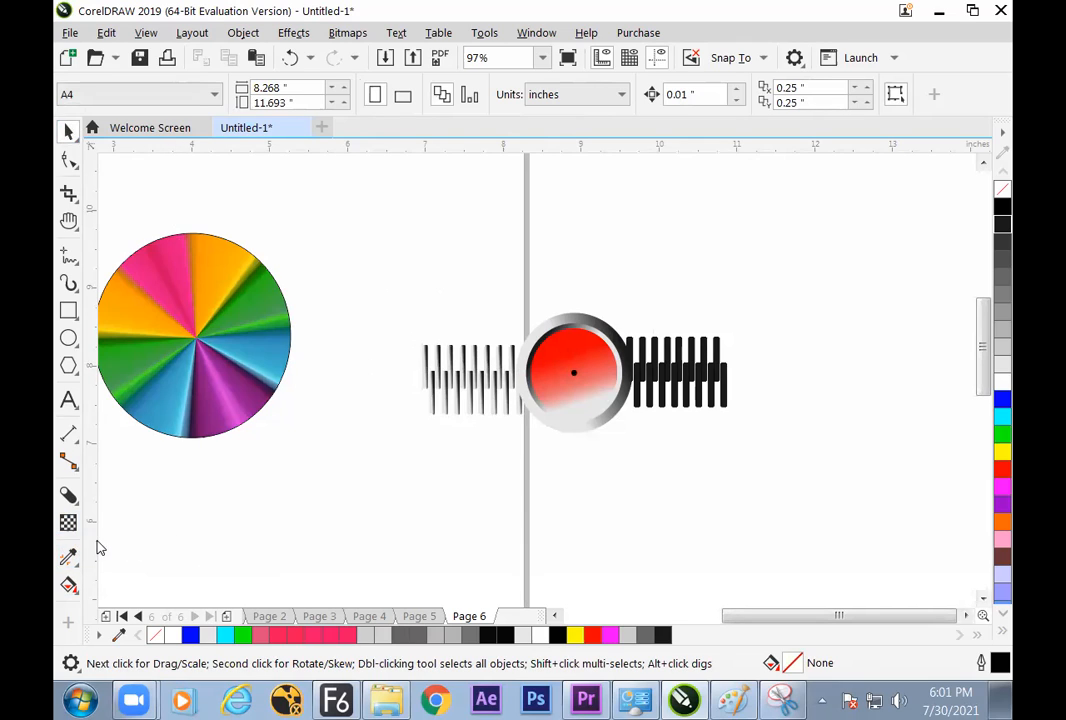
left_click(75, 591)
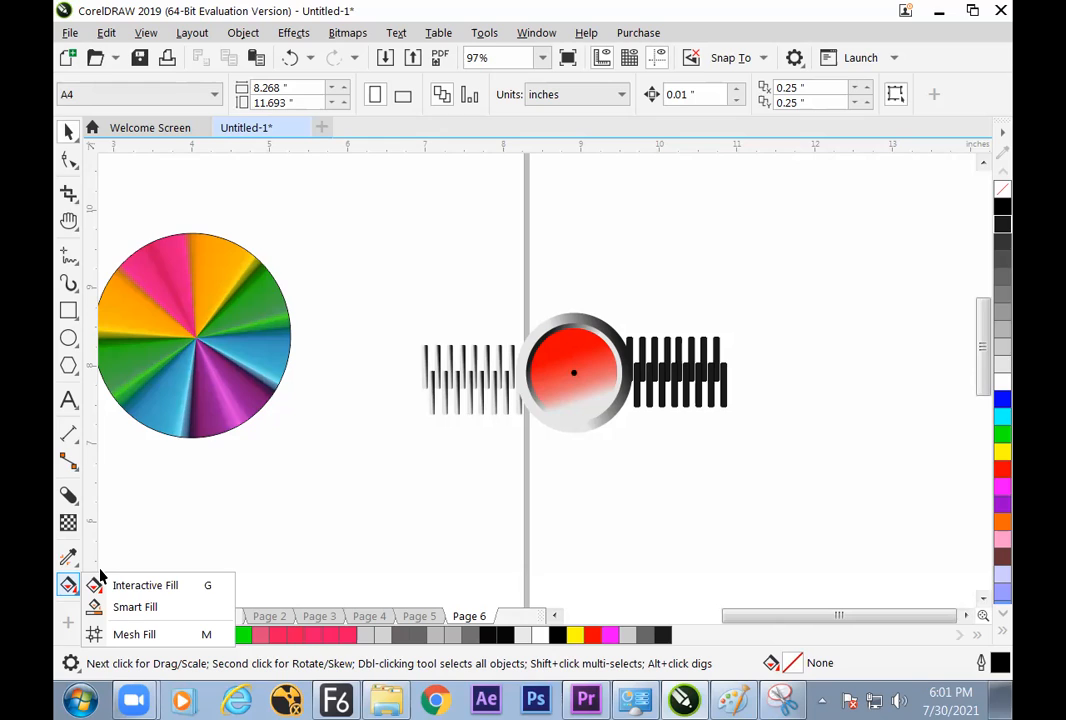
left_click(75, 138)
left_click(121, 133)
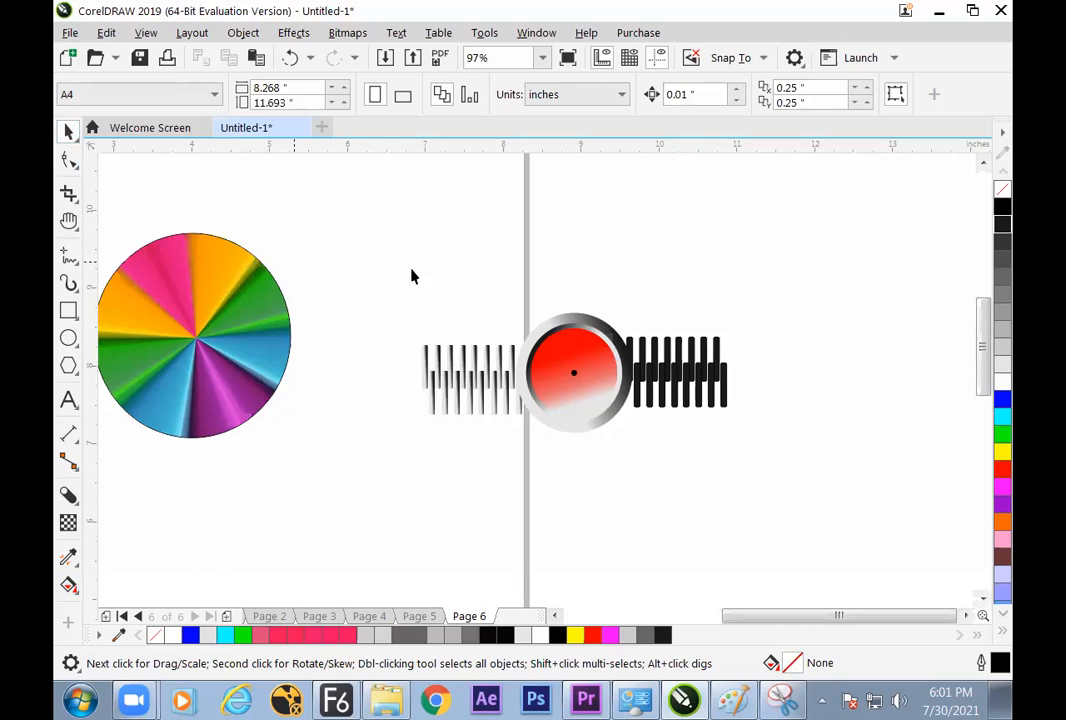
- Add a red colour stop at 34% position to the fountain fill of the button's outer ring
left_click(576, 344)
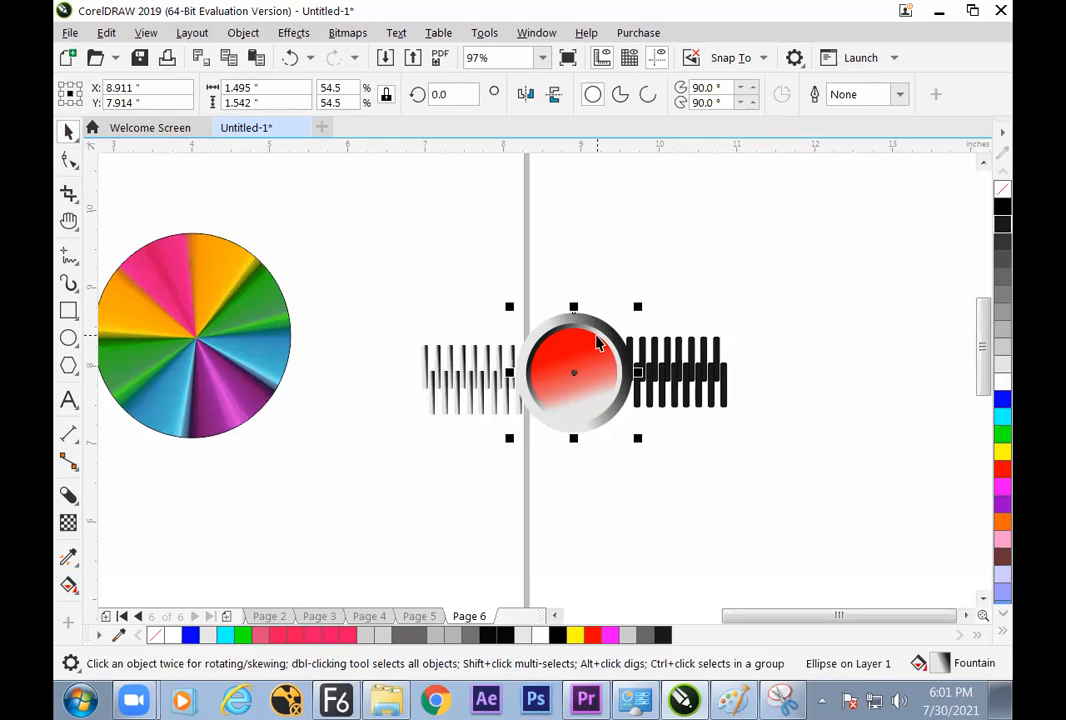
key("alt+Return")
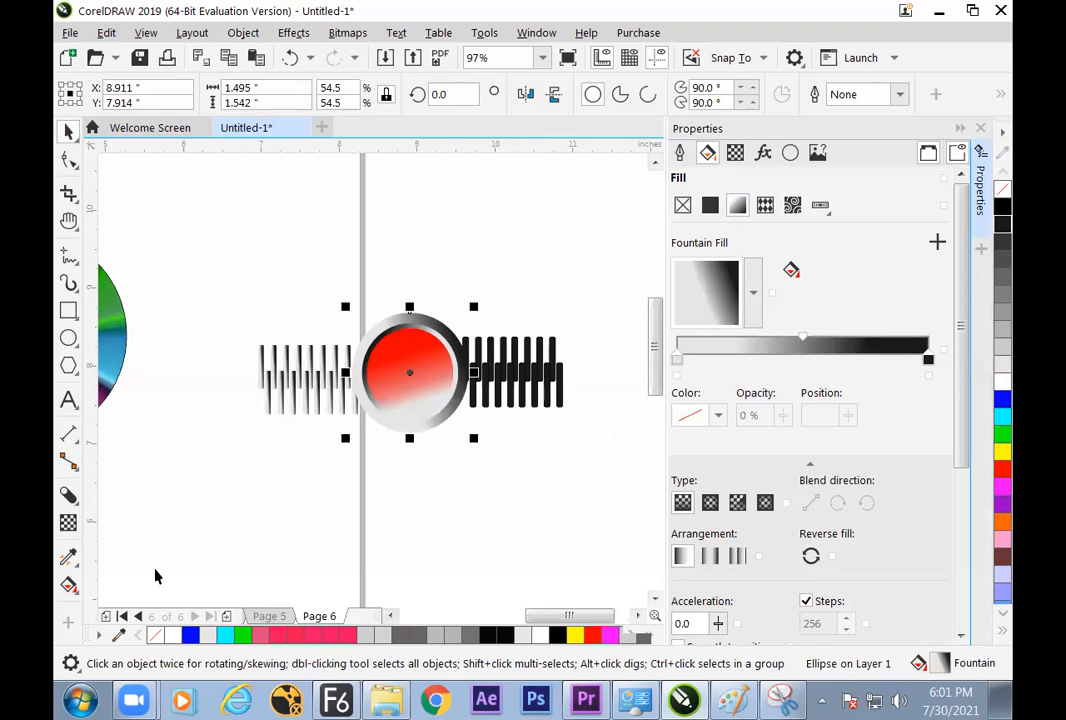
double_click(776, 352)
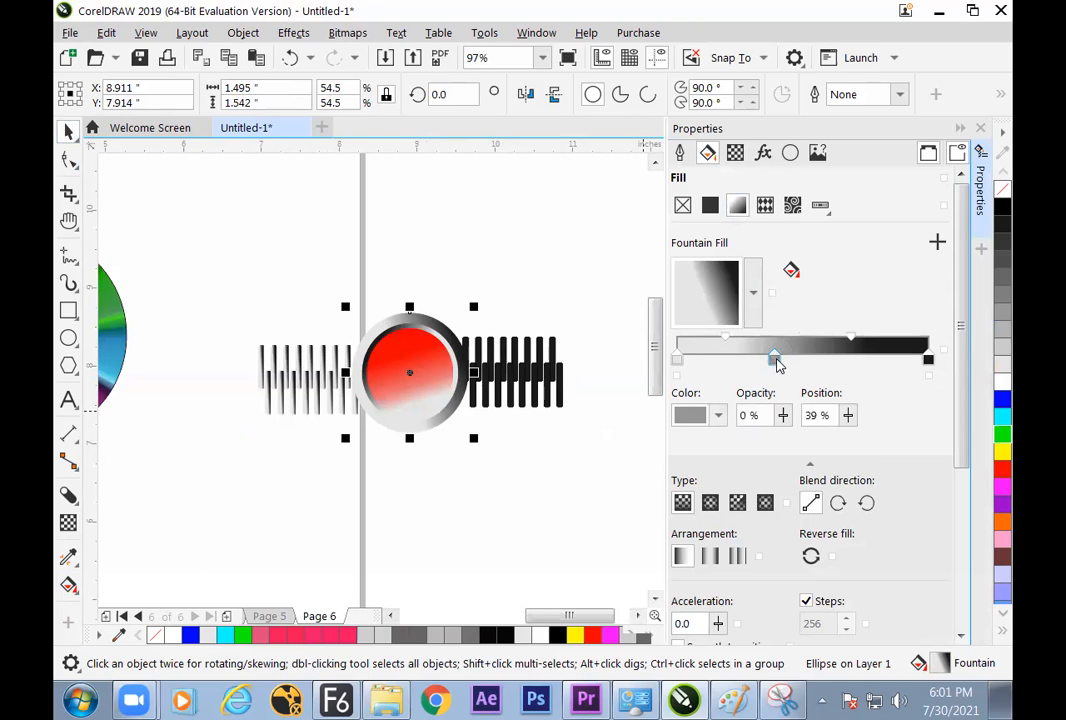
left_click(718, 416)
left_click(822, 163)
left_click(936, 118)
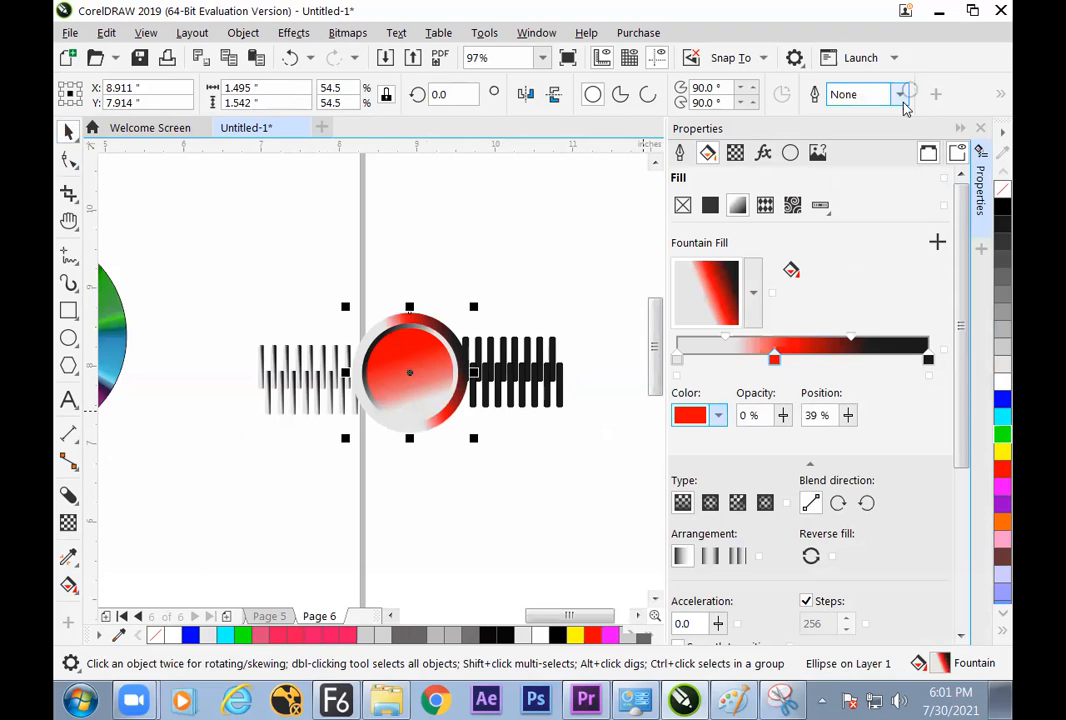
mouse_move(776, 358)
left_mouse_down()
mouse_move(722, 364)
mouse_move(764, 364)
left_mouse_up()
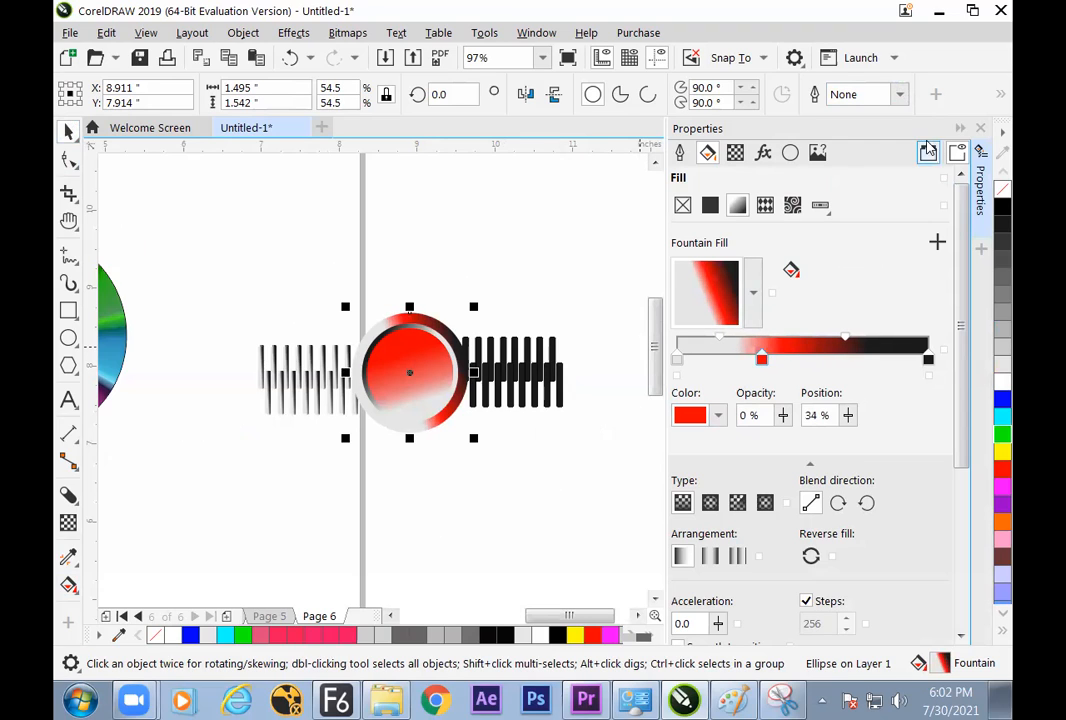
left_click(980, 129)
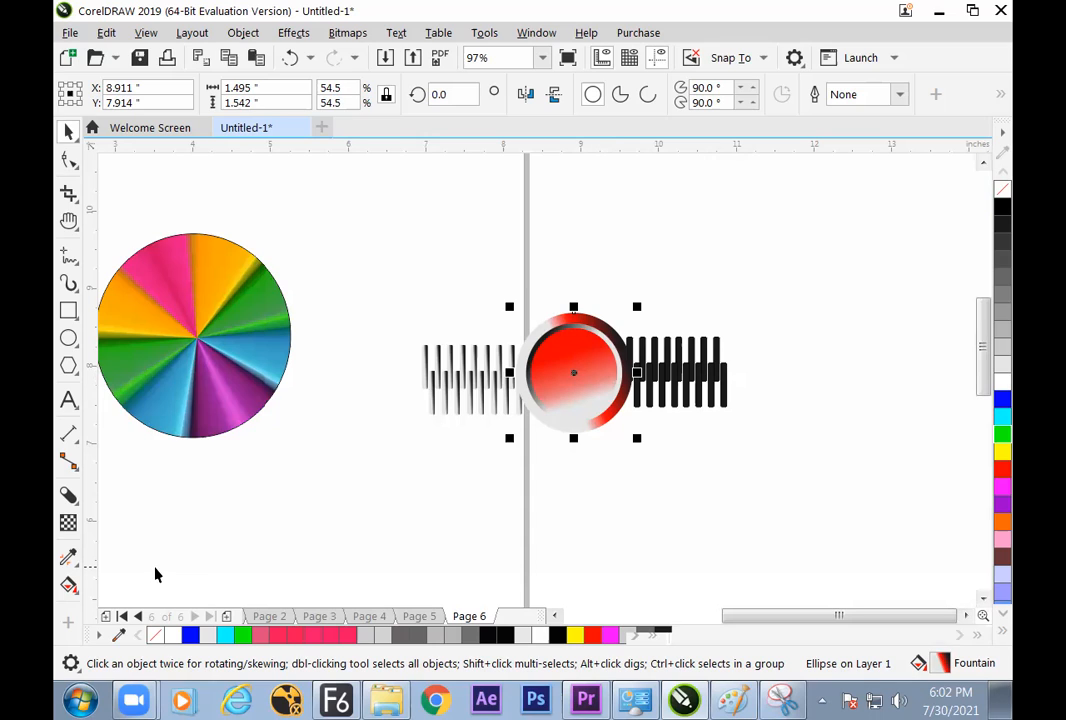
- Move the whole button with both bar strips up, slightly toward the multicolored wheel
left_click(701, 258)
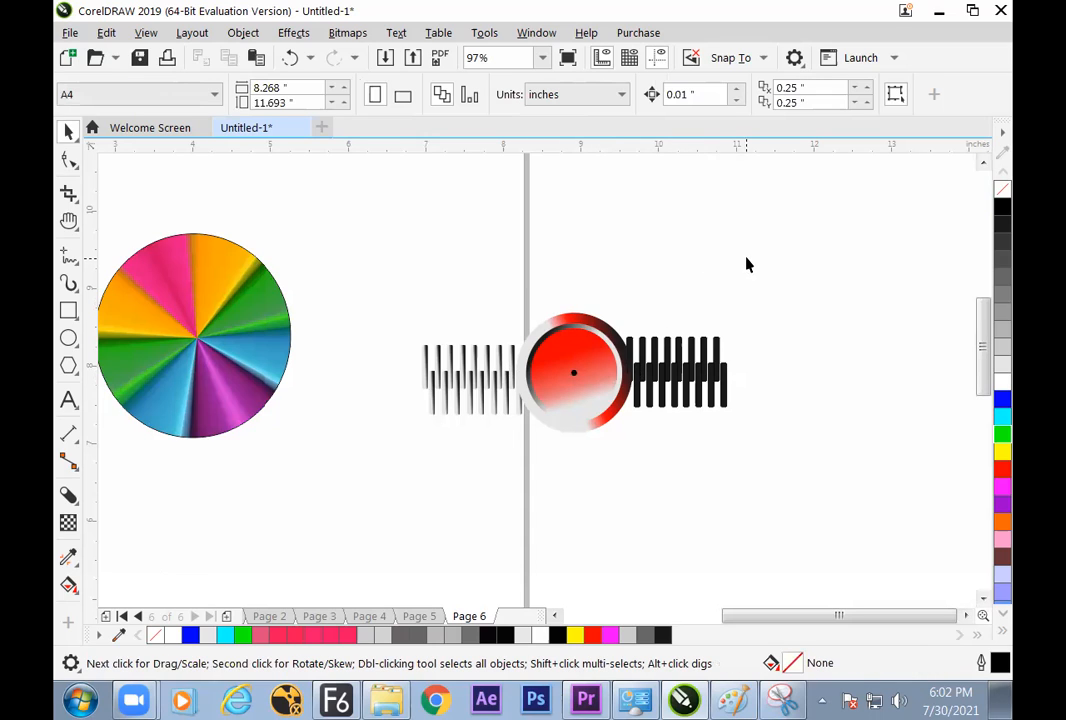
left_click_drag(400, 313, 748, 433)
left_click_drag(600, 375, 572, 255)
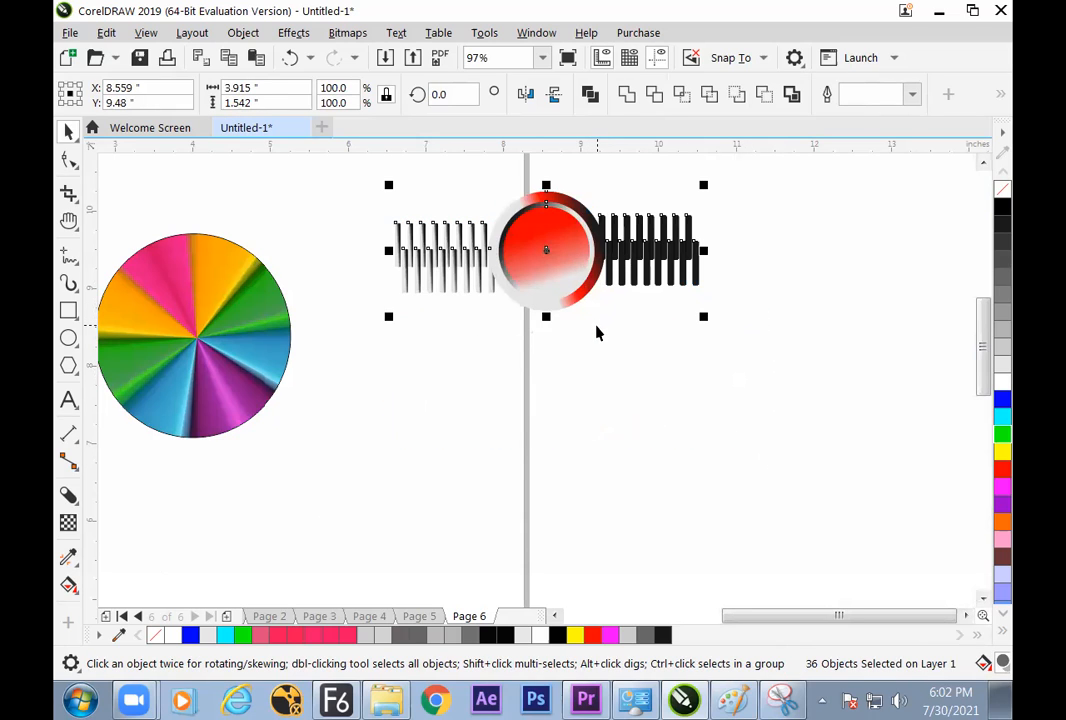
left_click(90, 574)
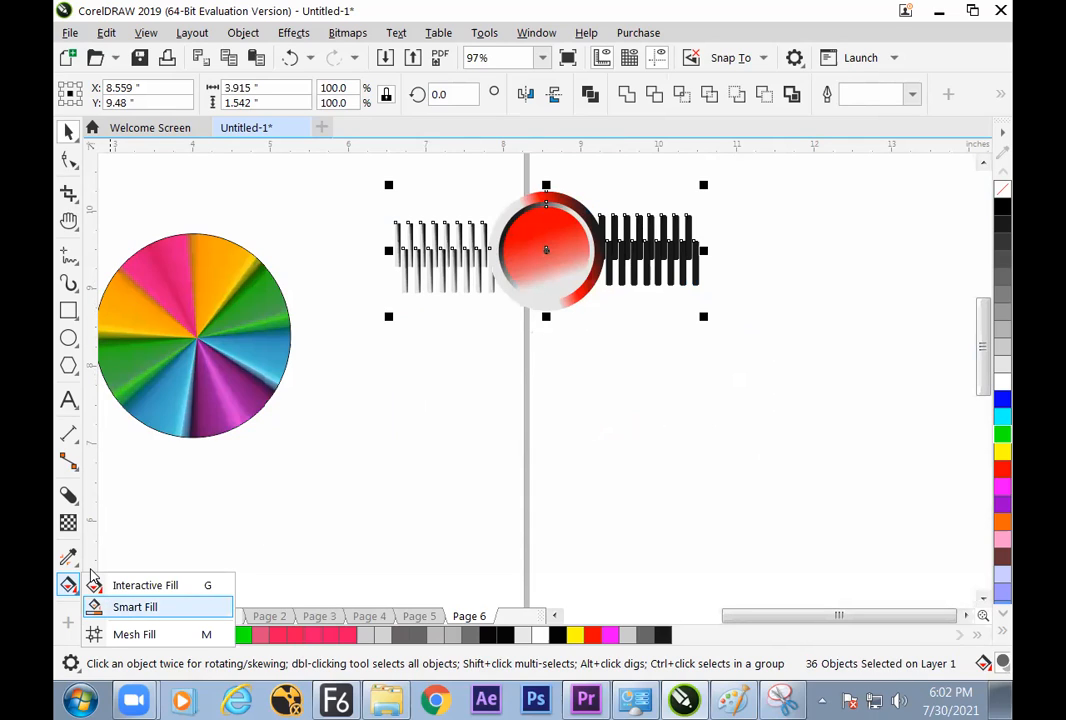
left_click(120, 606)
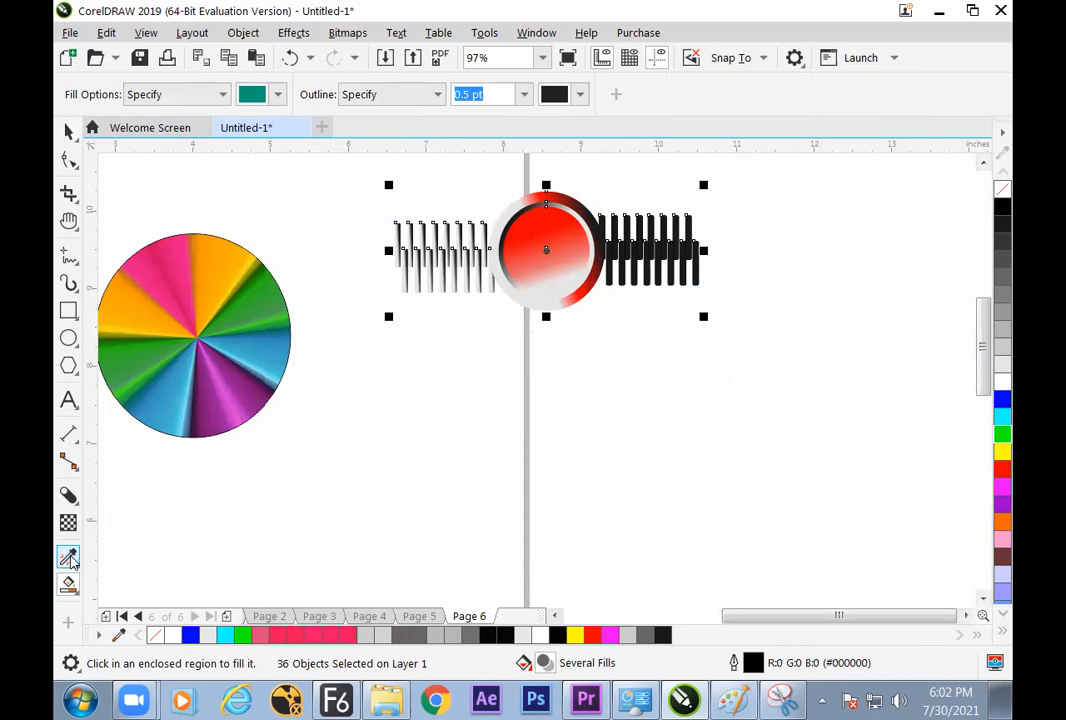
left_click(76, 562)
left_click(105, 564)
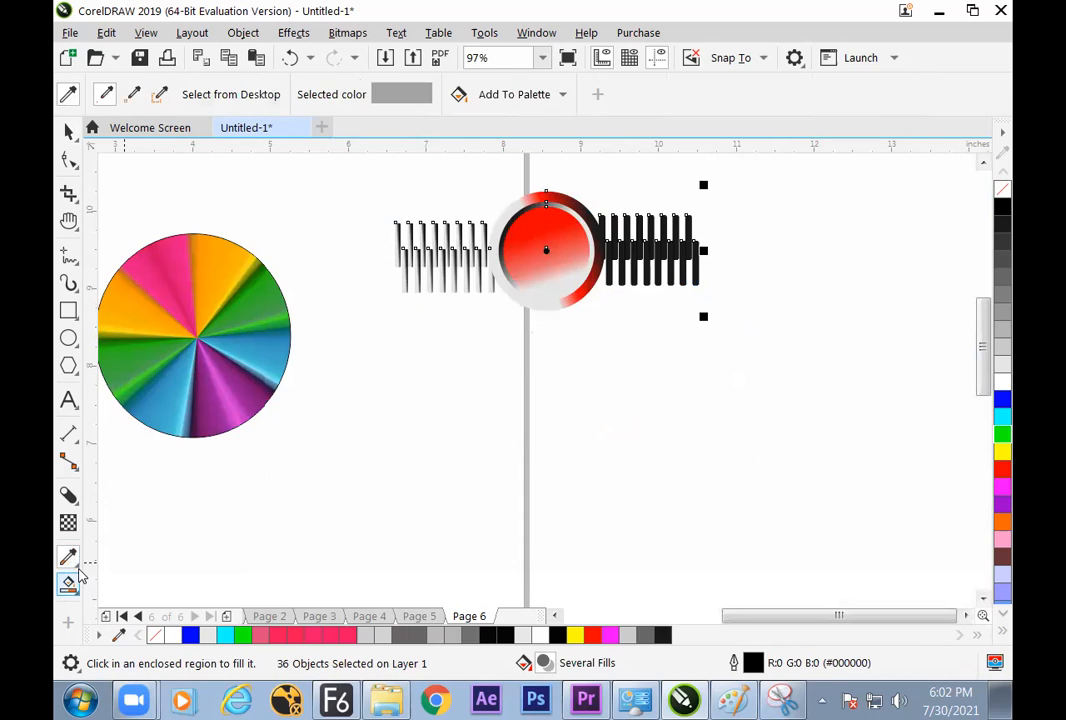
left_click(76, 589)
left_click(112, 606)
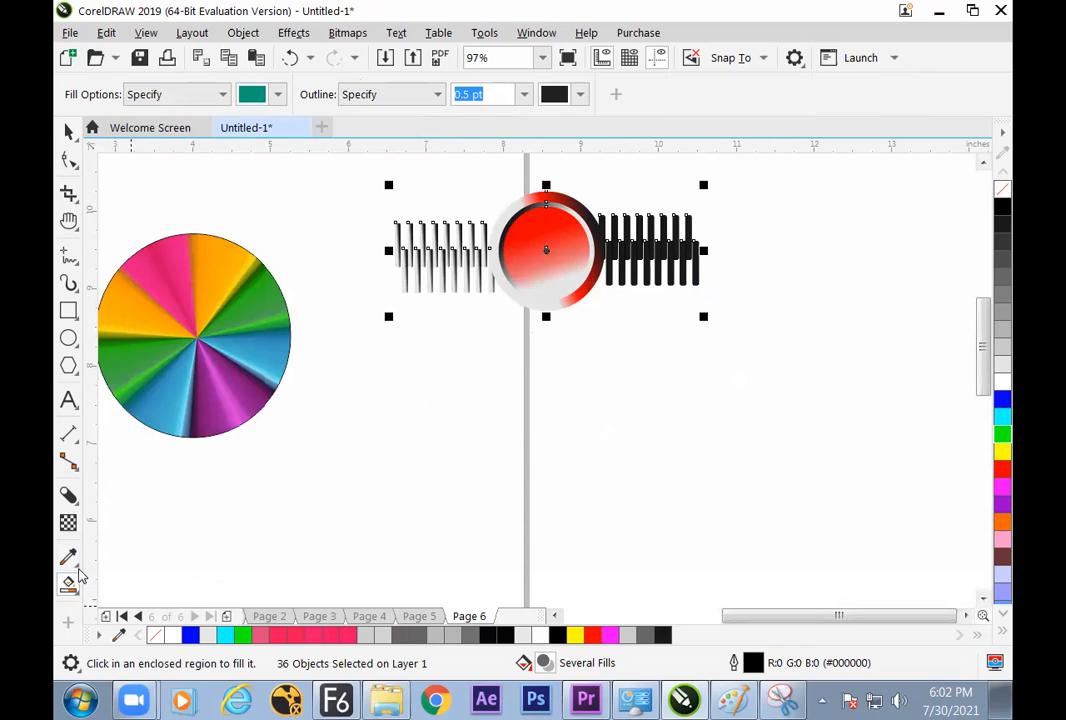
- Add a new blank page after Page 6 and bring its drawing area into view
left_click(227, 616)
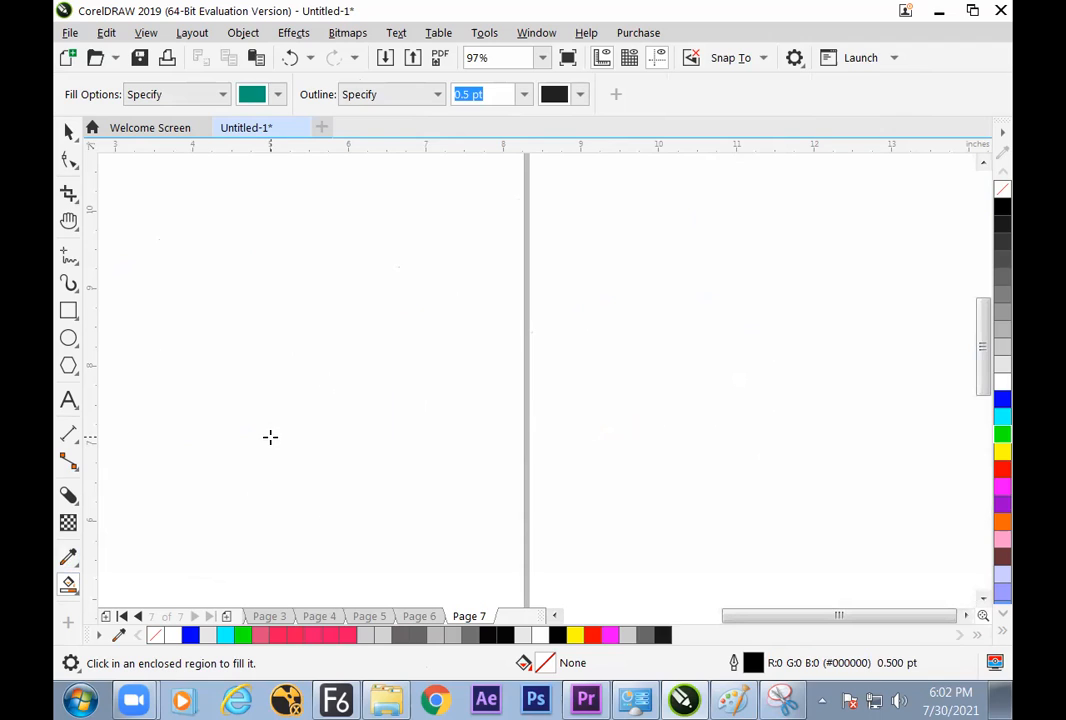
key("h")
left_click_drag(328, 414, 604, 380)
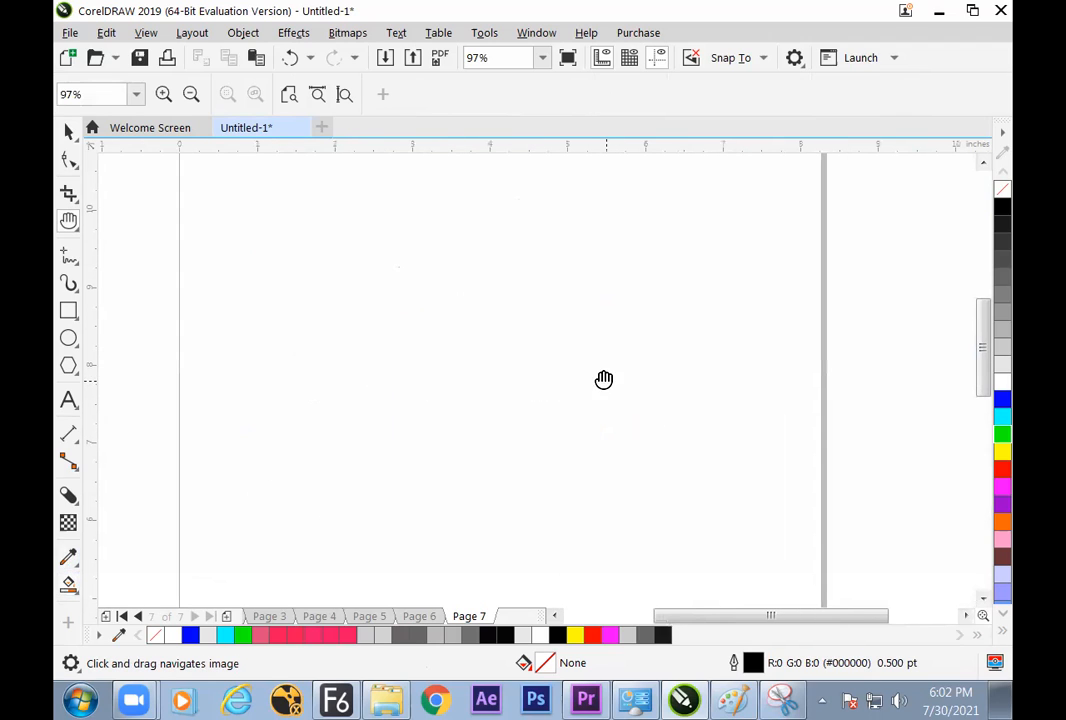
left_click(68, 131)
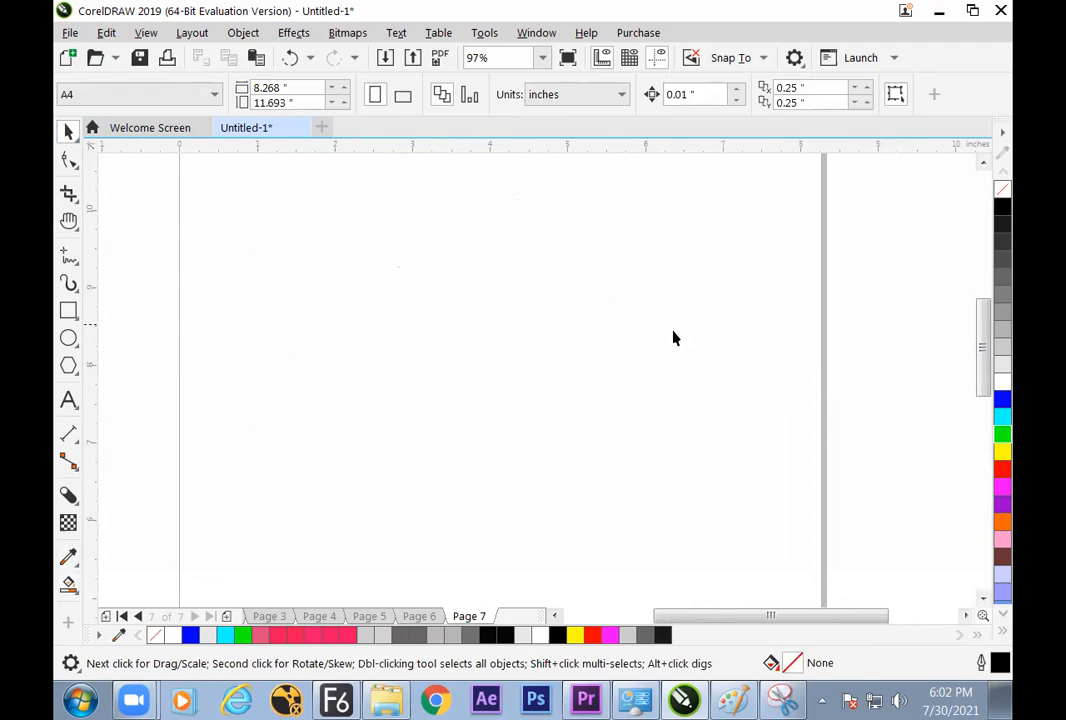
- Draw four freehand lines on the upper part of the page, two crossing the other two to enclose a central area
left_click(68, 257)
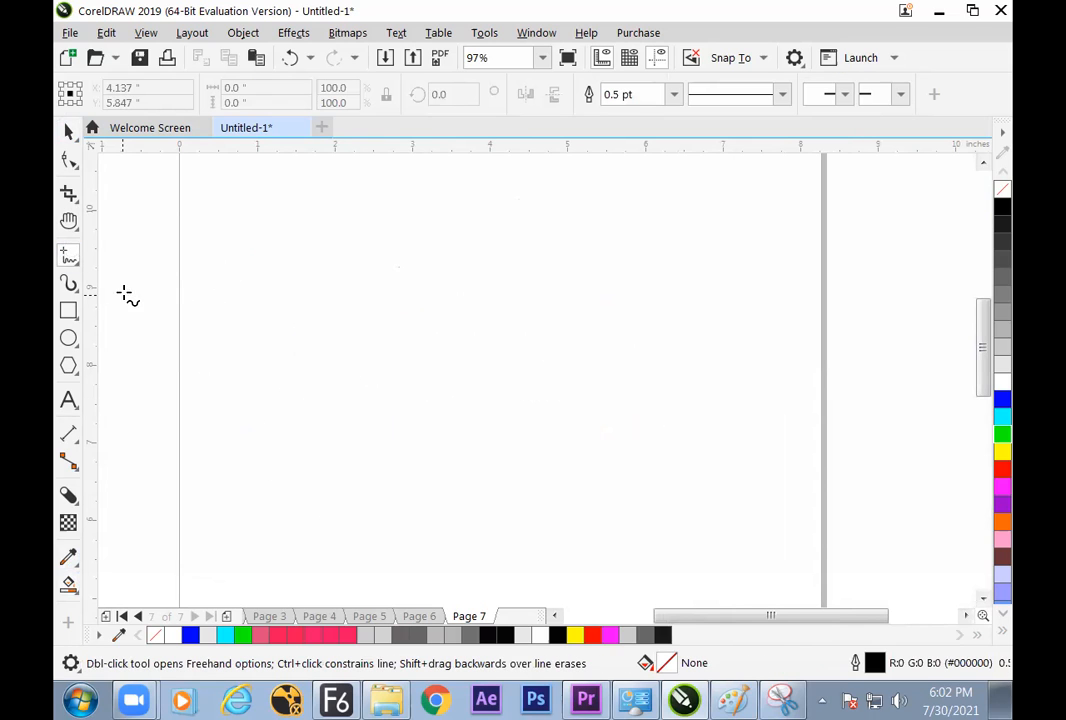
left_click_drag(276, 267, 495, 416)
left_click_drag(335, 229, 511, 362)
left_click_drag(448, 192, 332, 392)
left_click_drag(521, 222, 391, 418)
left_click(68, 131)
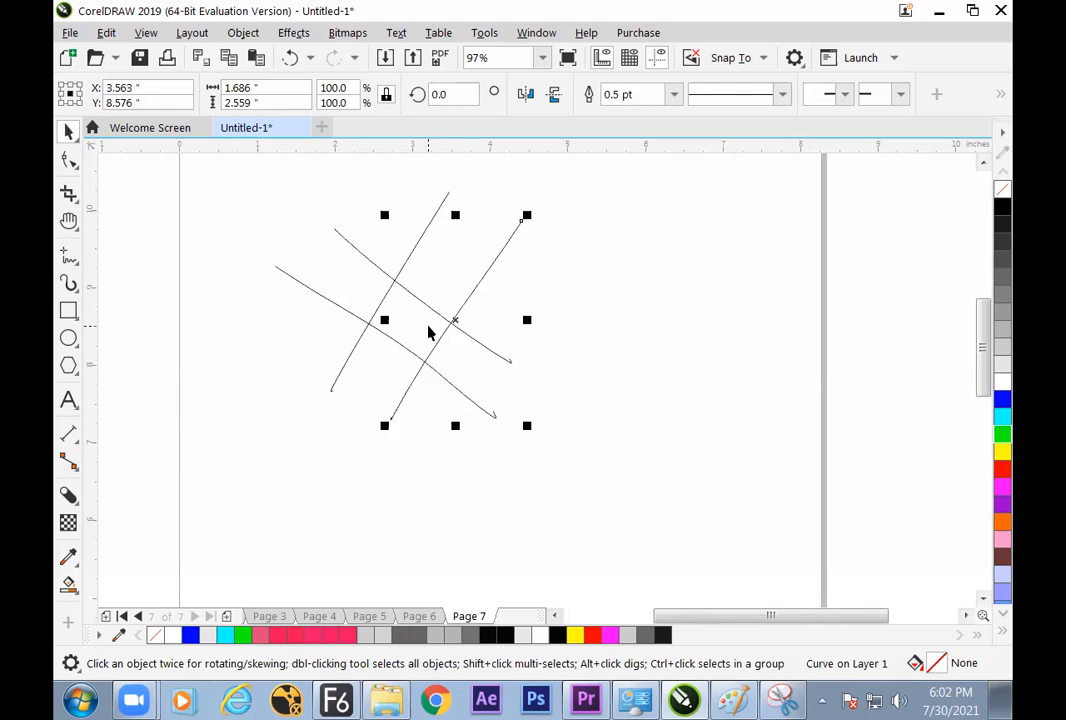
- Smart-fill the area enclosed by the four crossing lines with teal and a 0.5 pt dark outline
left_click_drag(240, 183, 579, 460)
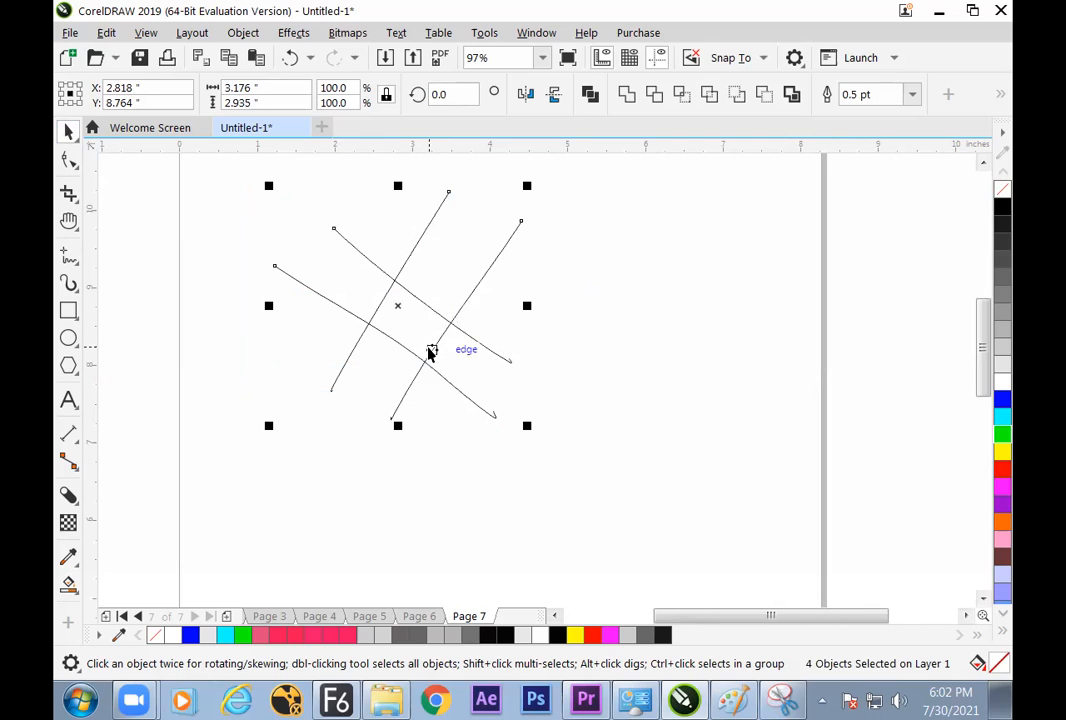
key("g")
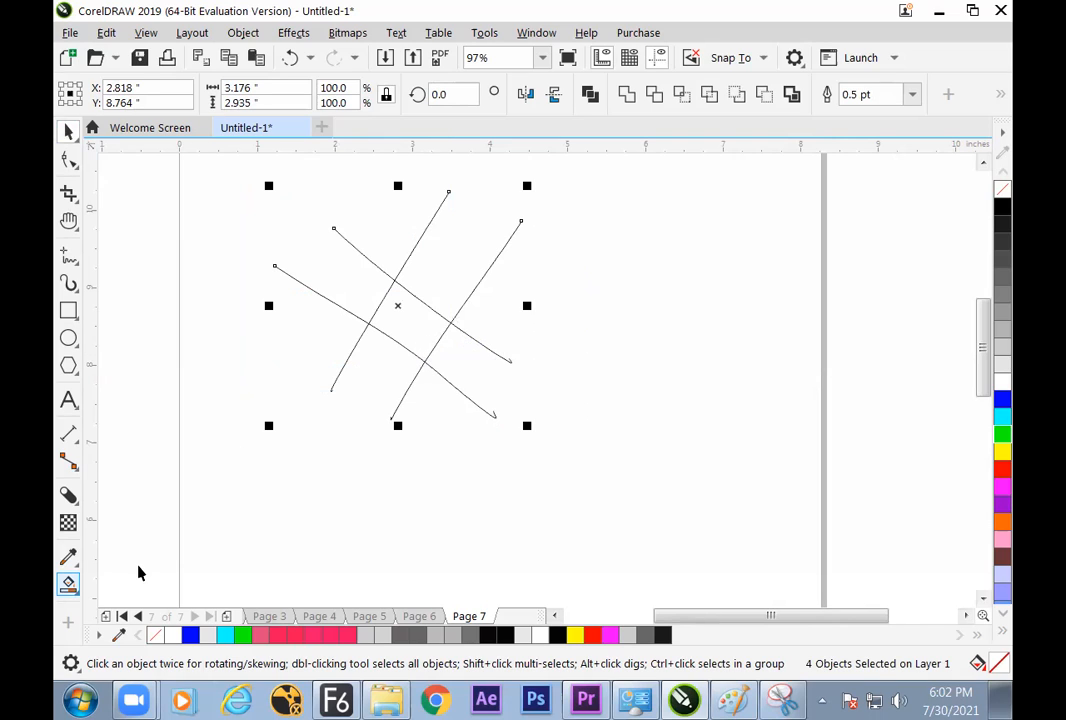
left_click(75, 591)
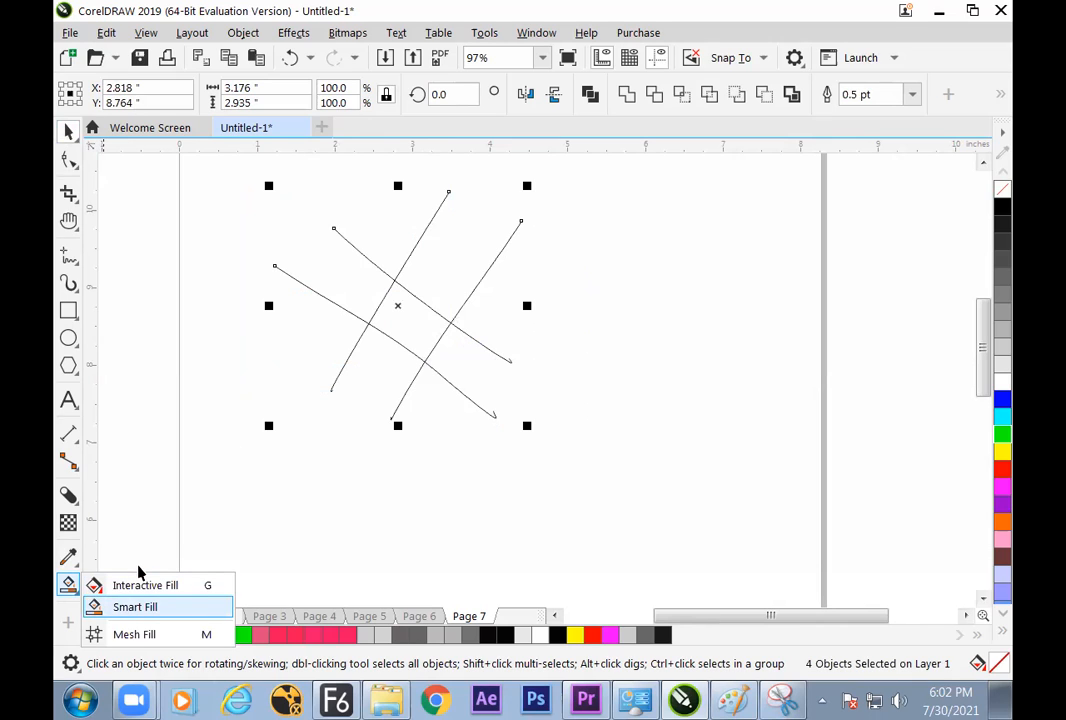
left_click(135, 606)
left_click(407, 321)
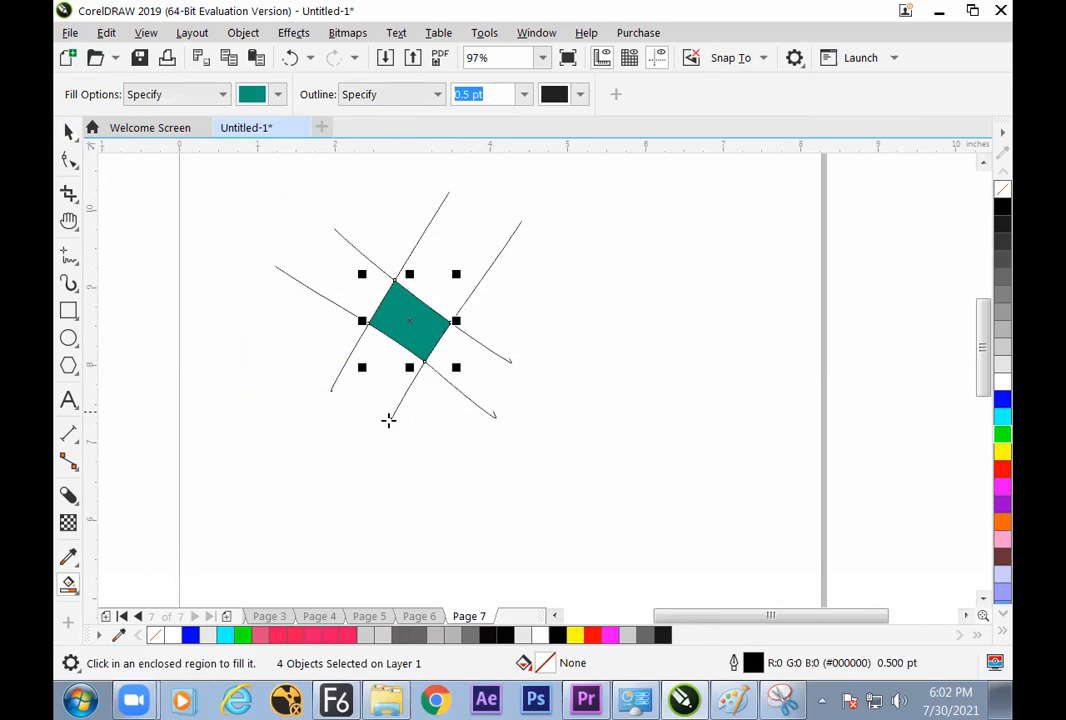
- Pull the teal piece out to the right of the crossing lines, then shrink them together toward the page's upper left
left_click(70, 138)
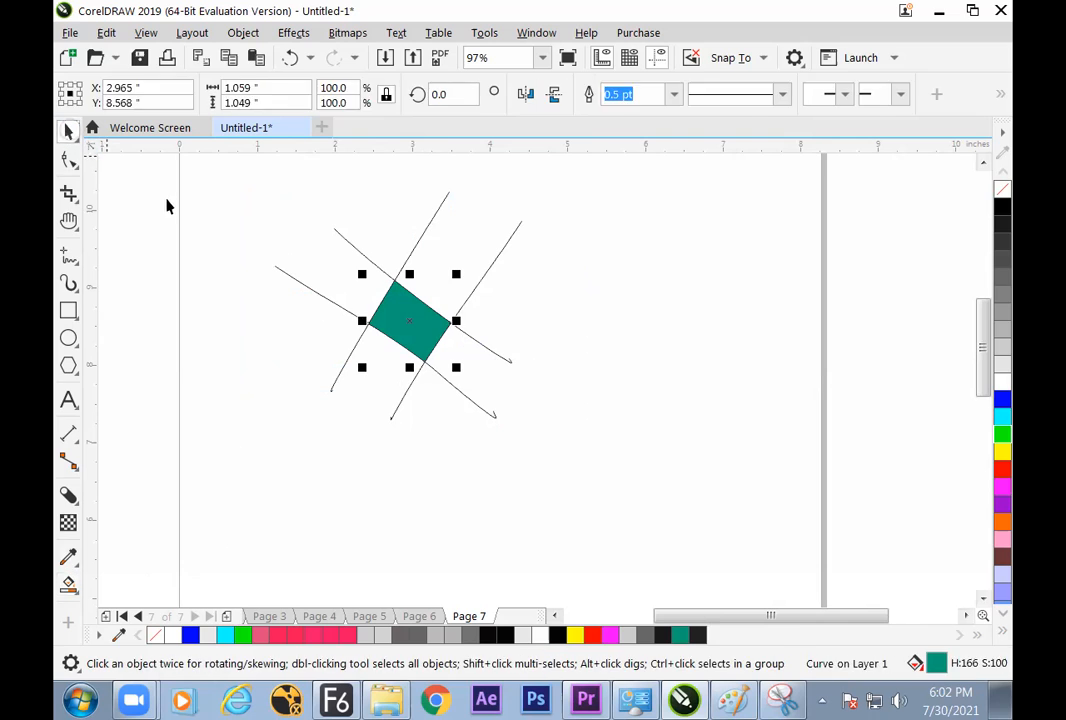
left_click(168, 203)
left_click_drag(418, 319, 580, 337)
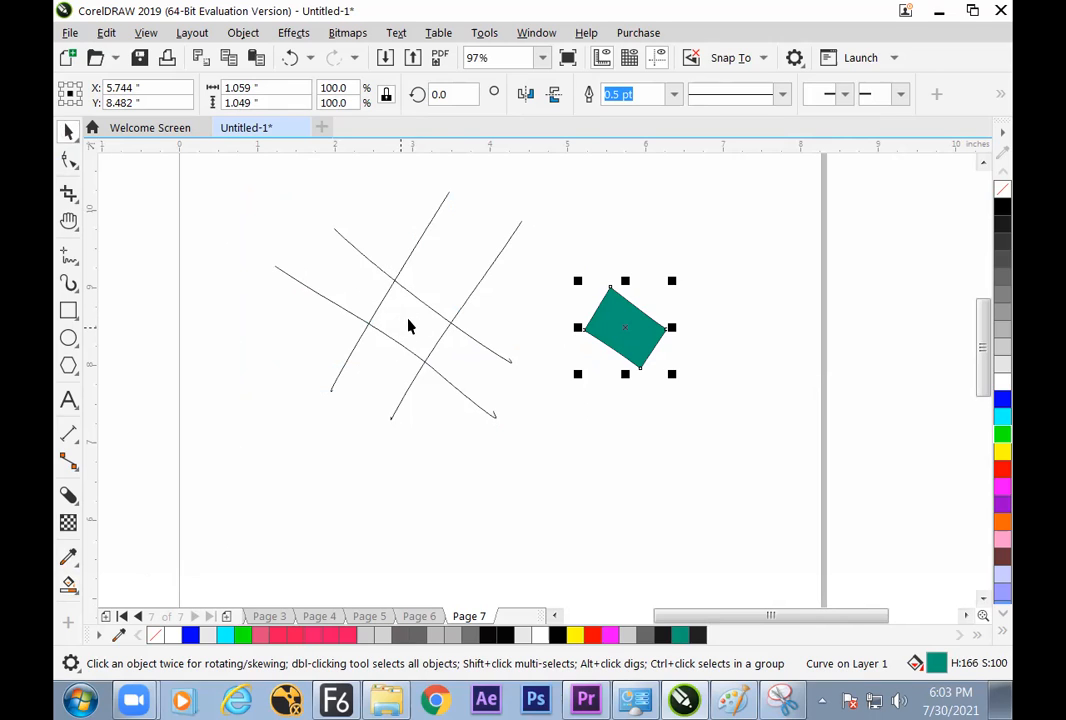
left_click(529, 412)
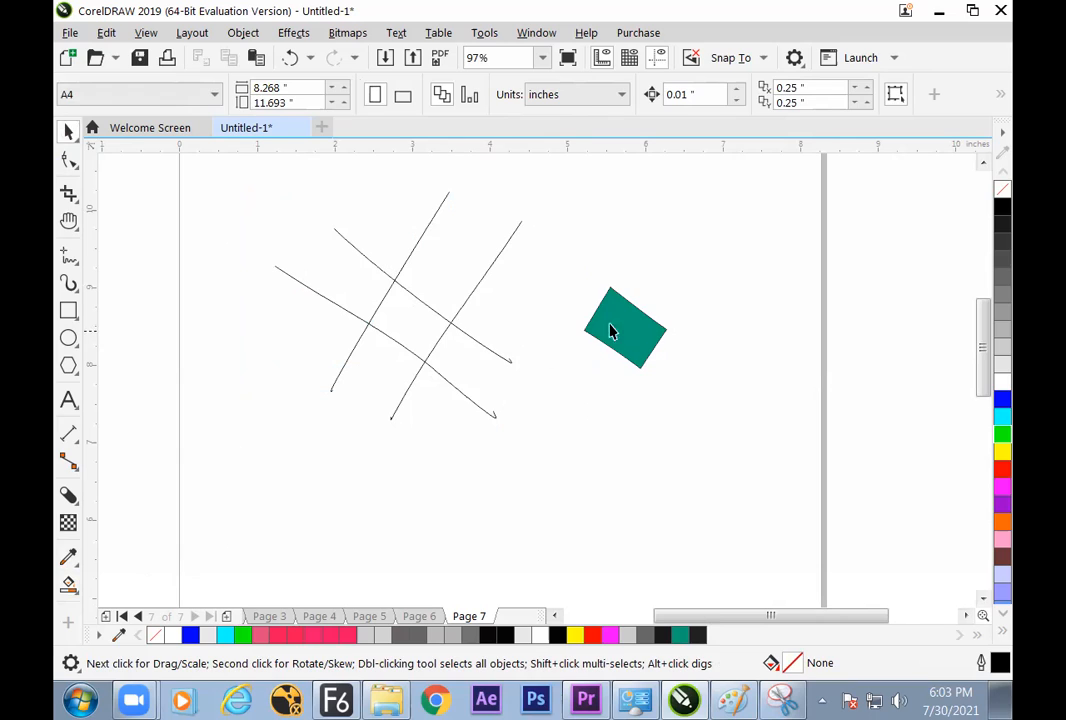
left_click_drag(612, 332, 641, 330)
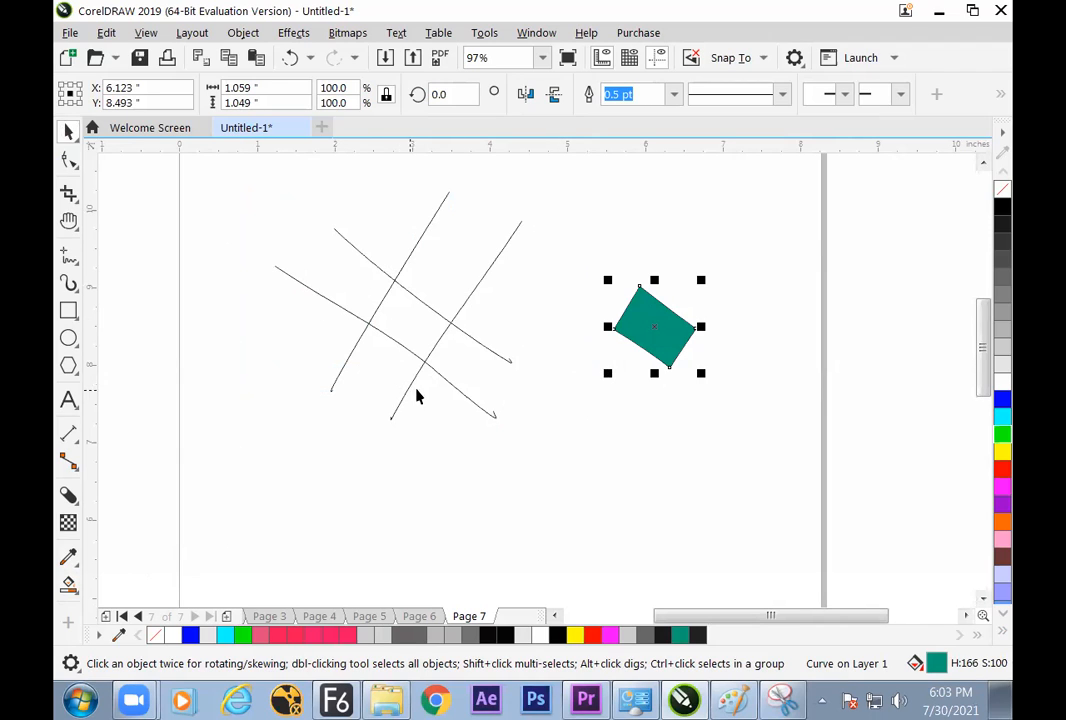
left_click_drag(342, 245, 458, 279)
left_click(186, 400)
- Draw a circle about 1.93 inches across below the teal piece and two wavy freehand lines crossing it
left_click(68, 338)
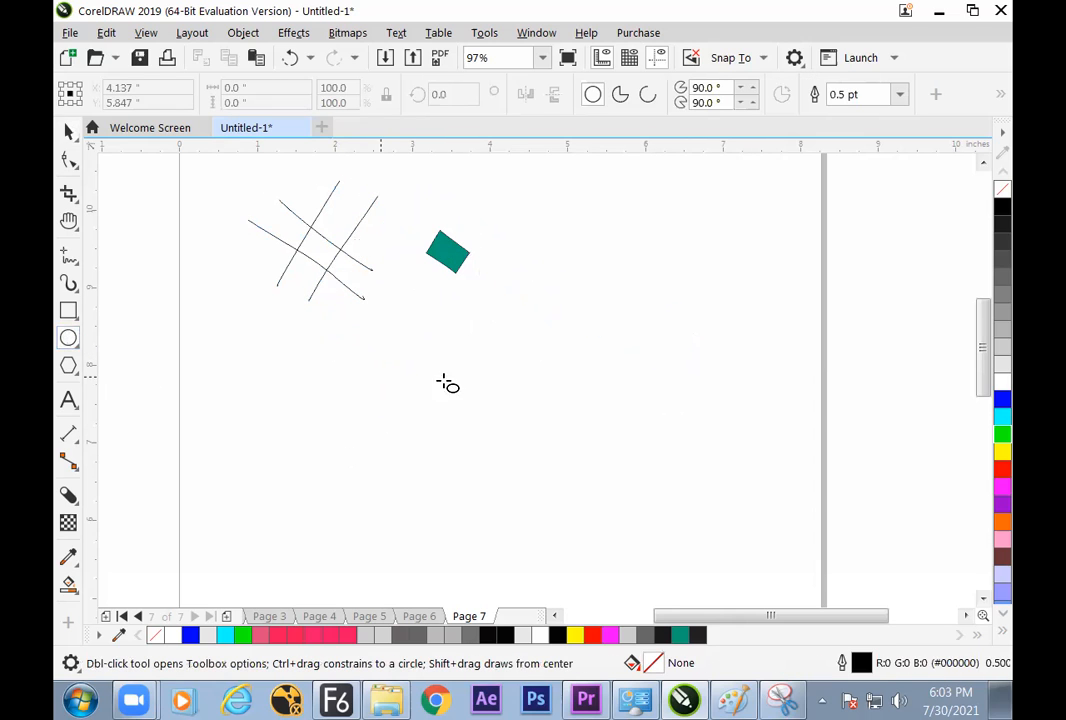
left_click_drag(483, 334, 635, 475)
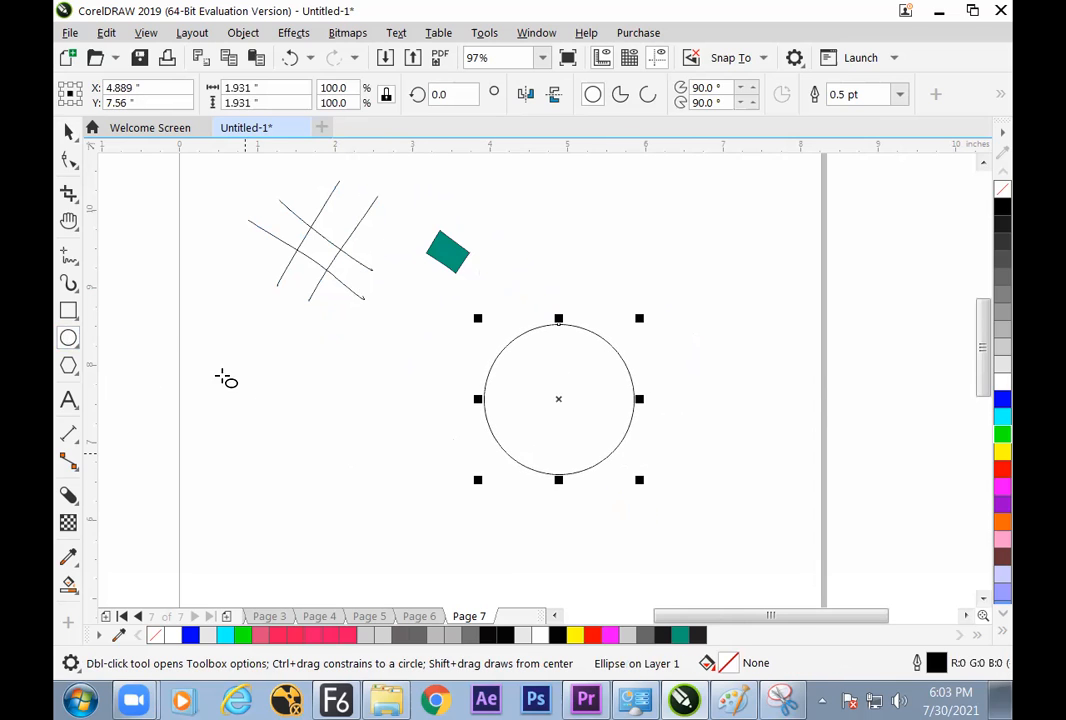
left_click(70, 264)
mouse_move(428, 370)
left_mouse_down()
mouse_move(460, 401)
mouse_move(618, 337)
mouse_move(672, 372)
left_mouse_up()
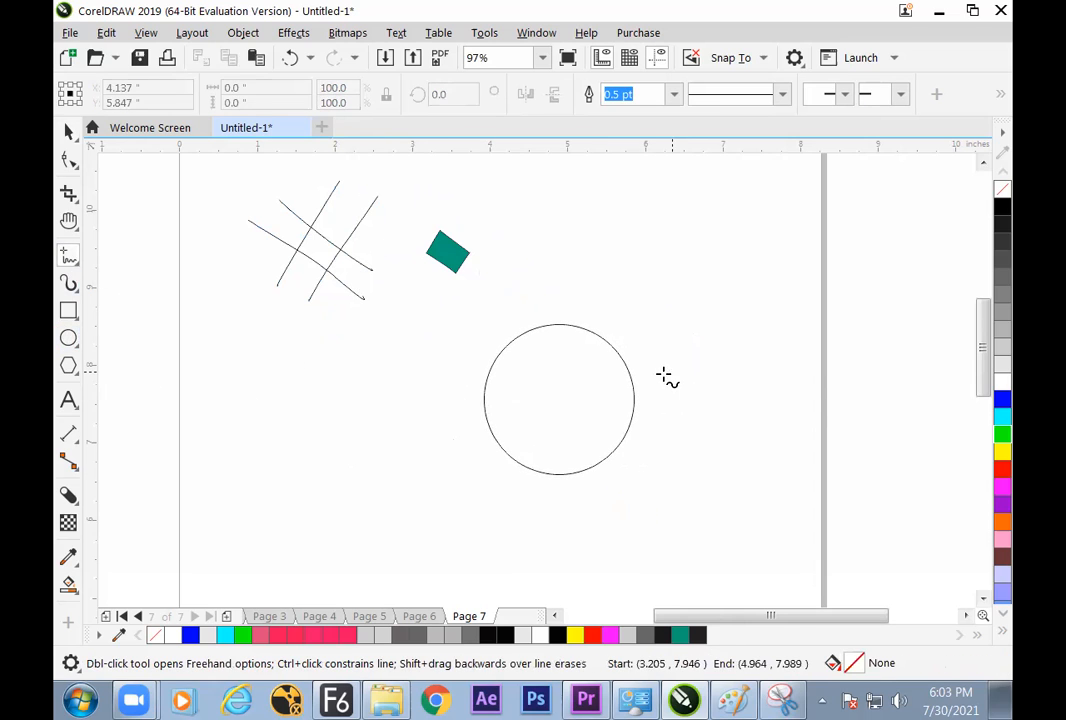
mouse_move(444, 438)
left_mouse_down()
mouse_move(493, 464)
mouse_move(611, 394)
mouse_move(654, 440)
left_mouse_up()
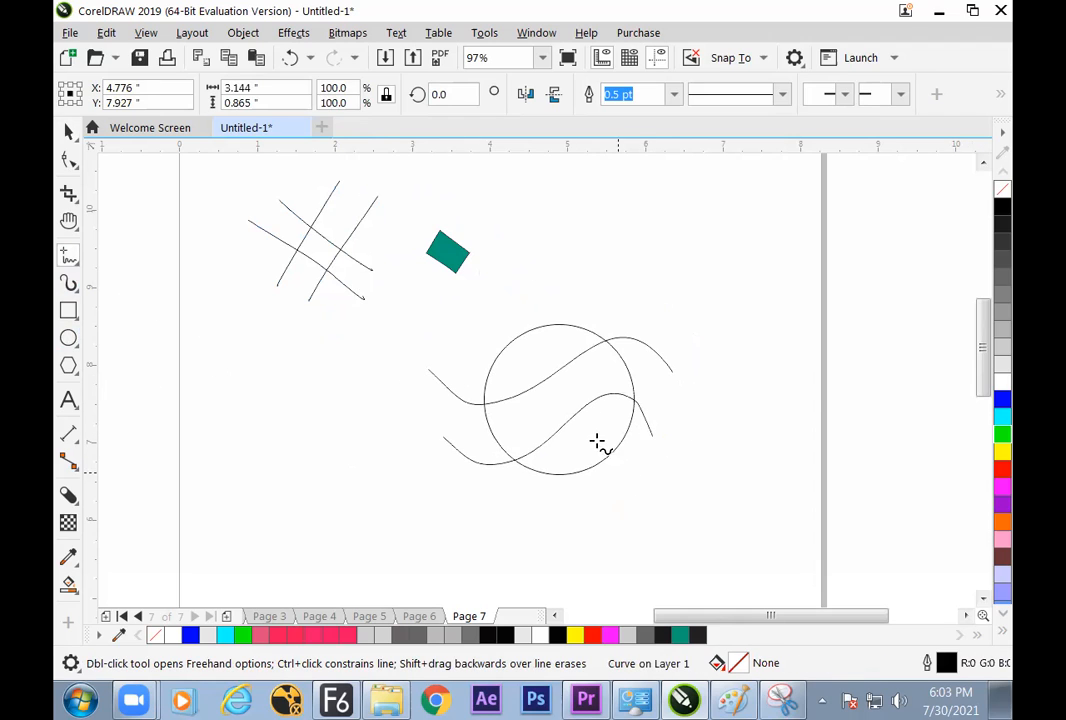
left_click(68, 131)
left_click(281, 428)
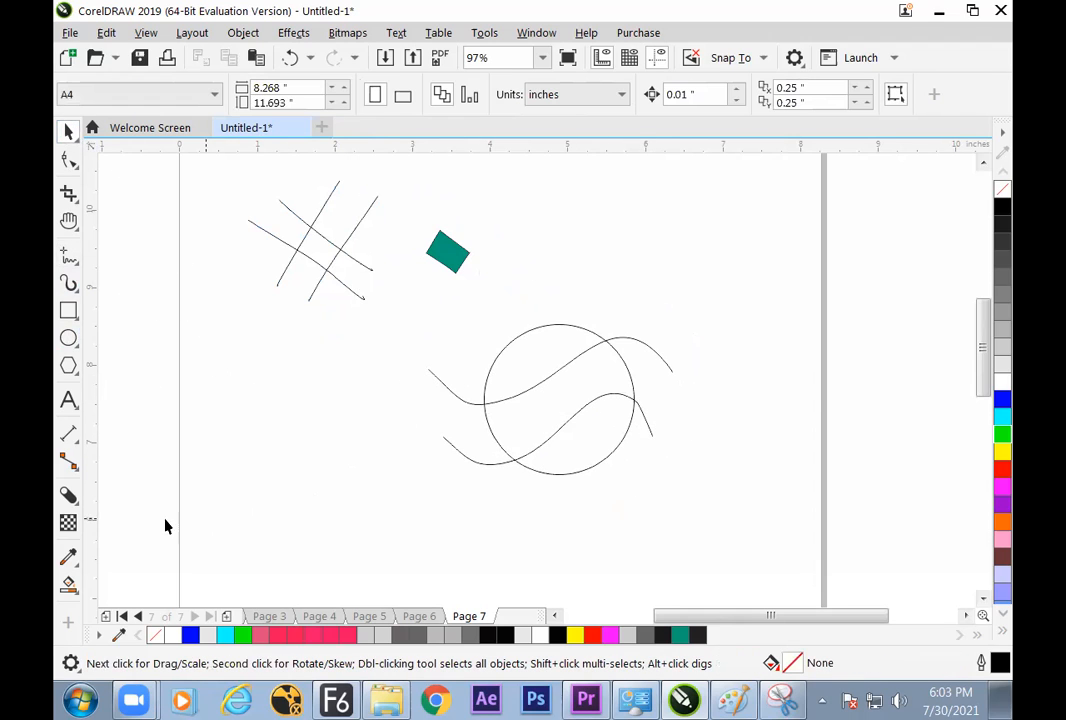
- Smart-fill the circle's three regions divided by the wavy lines with teal and a 0.5 pt outline
left_click(68, 586)
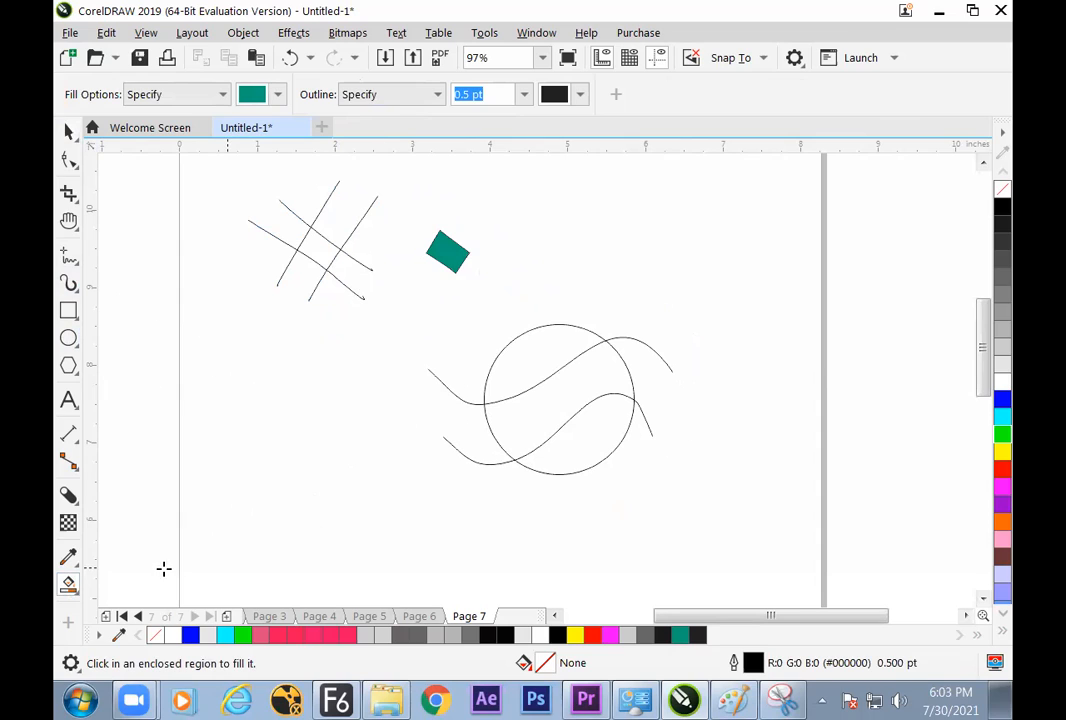
left_click(527, 420)
left_click(526, 352)
left_click(578, 451)
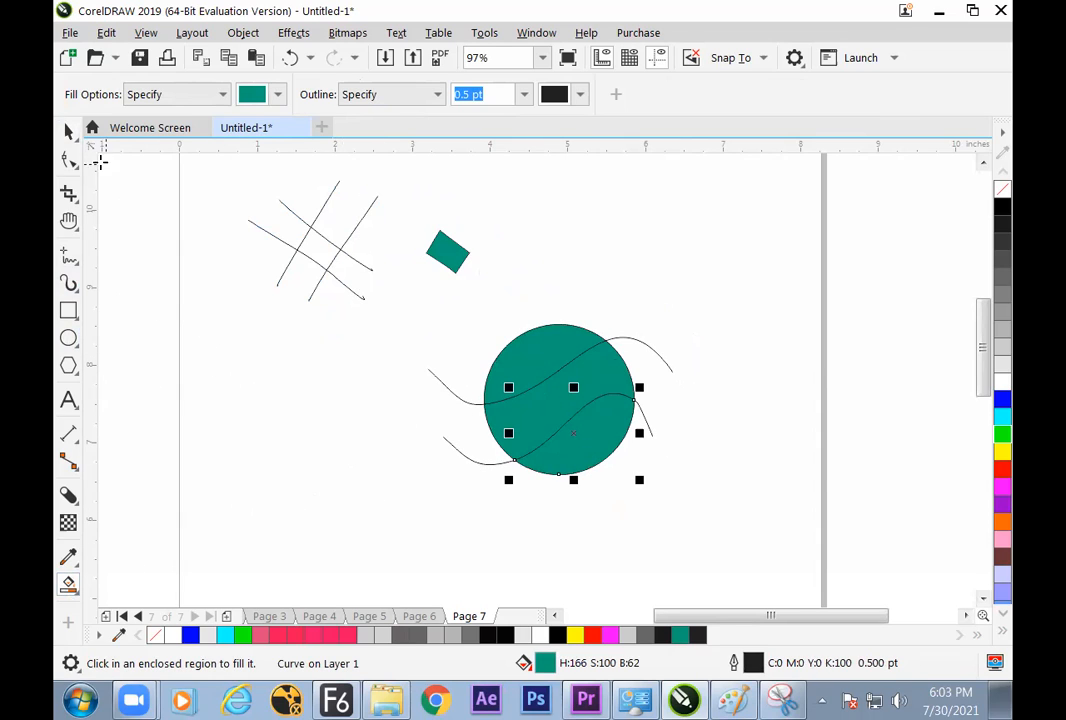
left_click(68, 132)
left_click(451, 490)
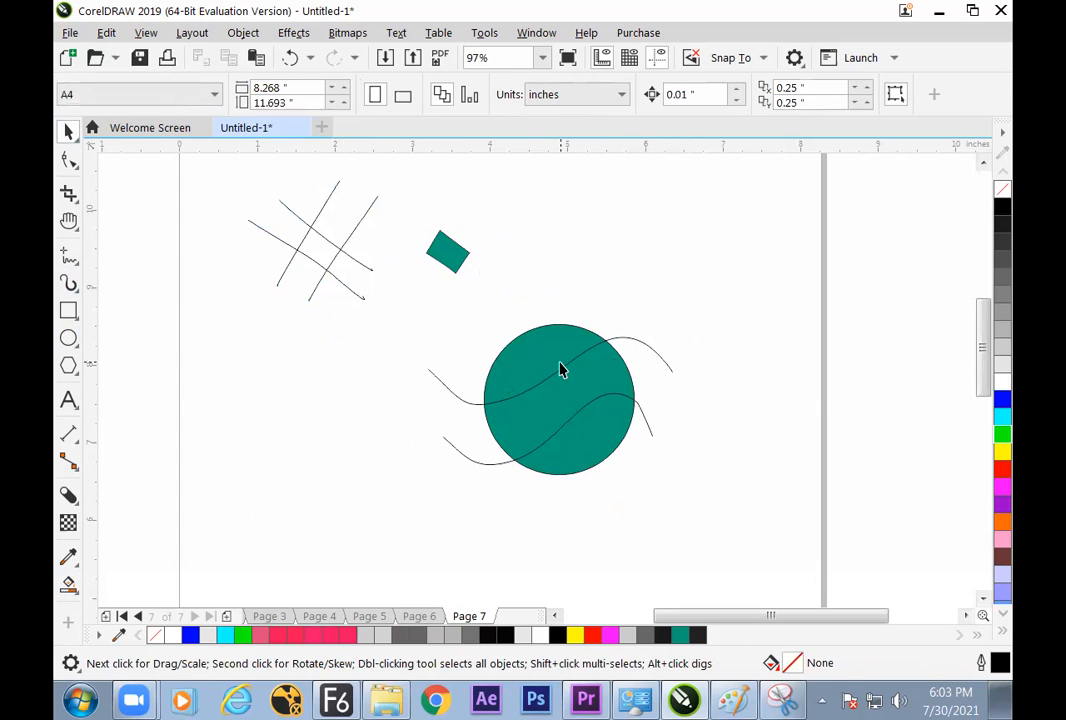
- Pull both wavy lines off the teal circle to the empty area on its right
mouse_move(641, 349)
left_mouse_down()
mouse_move(678, 352)
mouse_move(806, 240)
left_mouse_up()
mouse_move(642, 416)
left_mouse_down()
mouse_move(693, 441)
mouse_move(868, 478)
left_mouse_up()
left_click(714, 409)
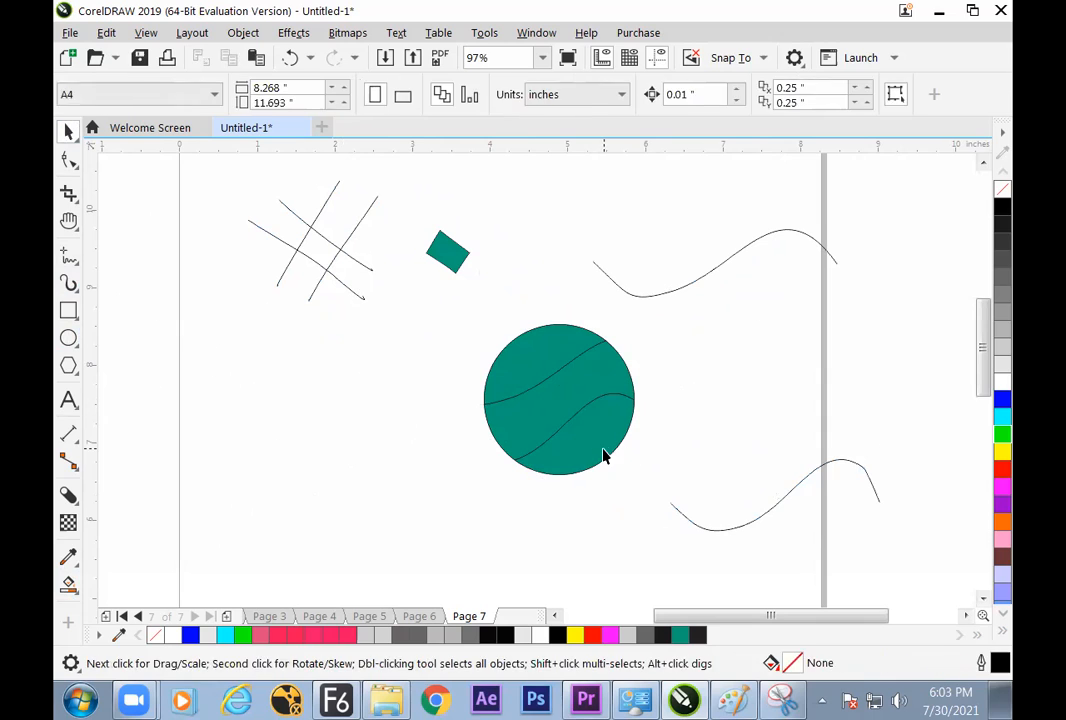
- Recolor the circle's three pieces: red for the lower one, green for the upper one and white for the middle band
left_click(607, 454)
left_click(1001, 474)
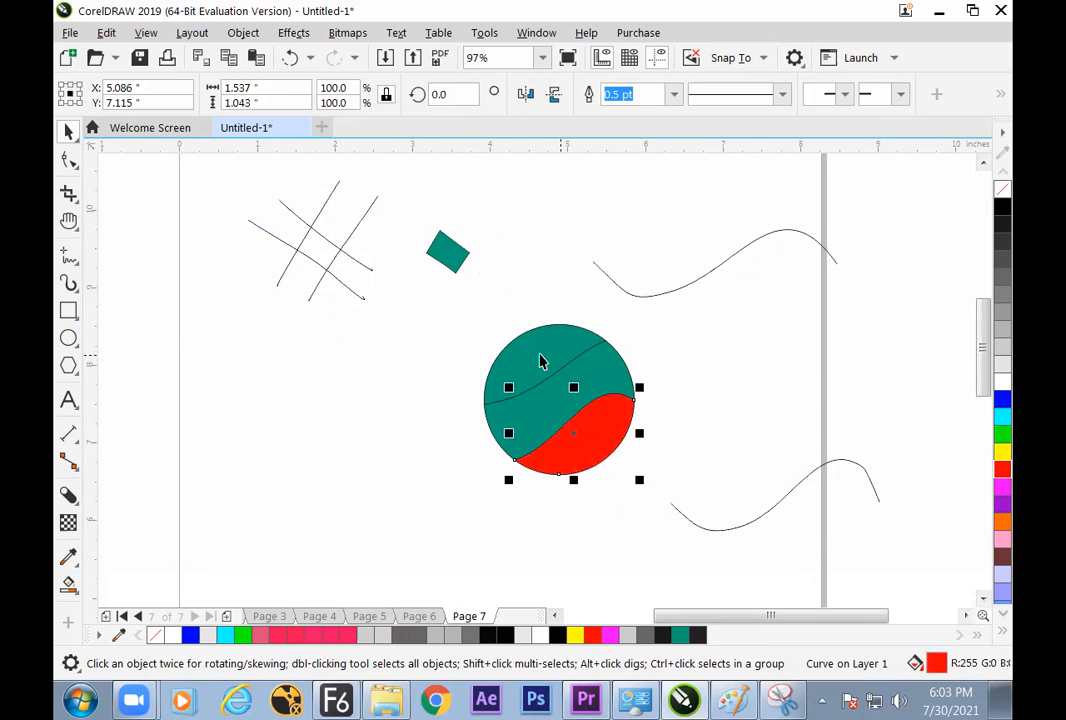
left_click(542, 362)
left_click(1001, 433)
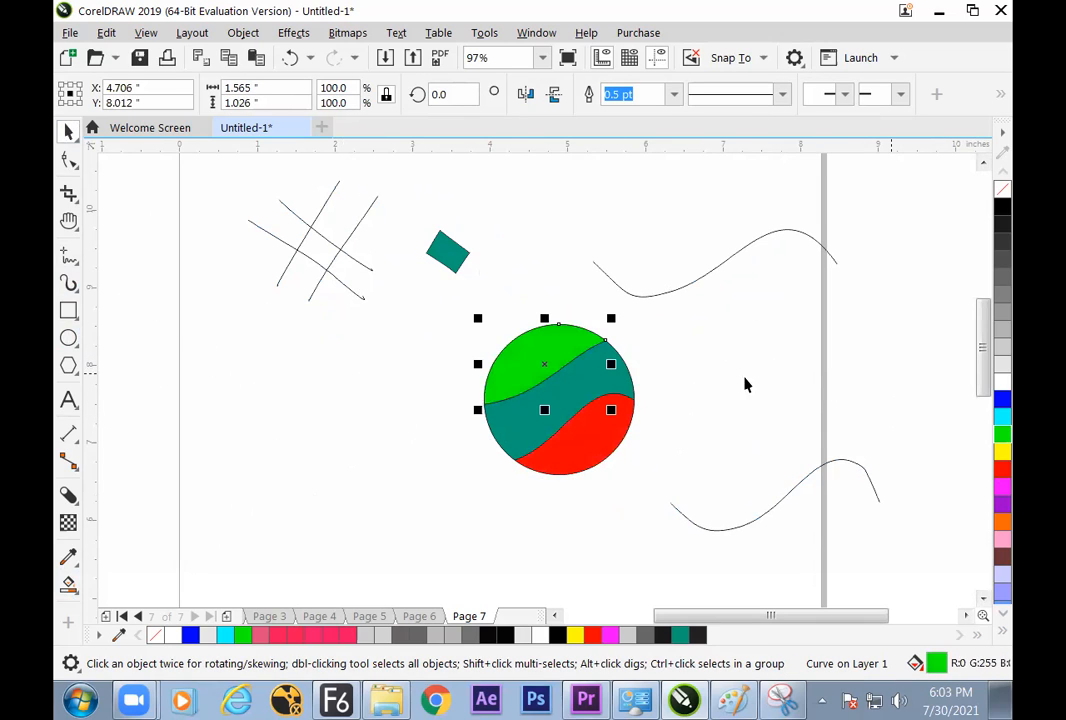
left_click(625, 382)
left_click(1001, 381)
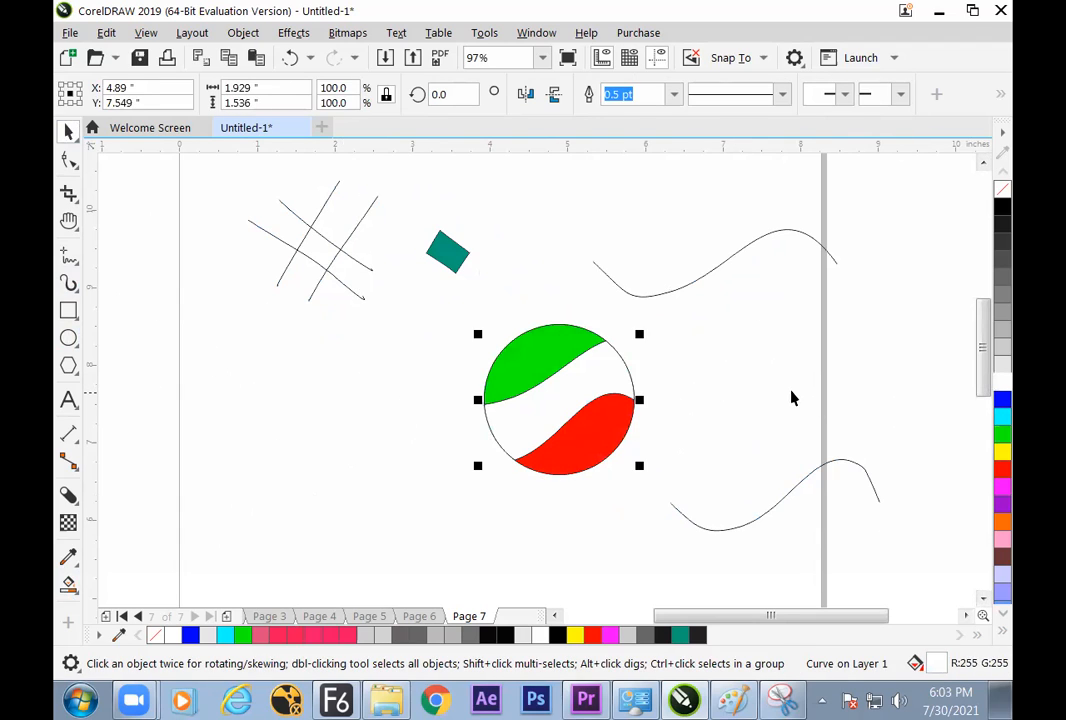
left_click(788, 455)
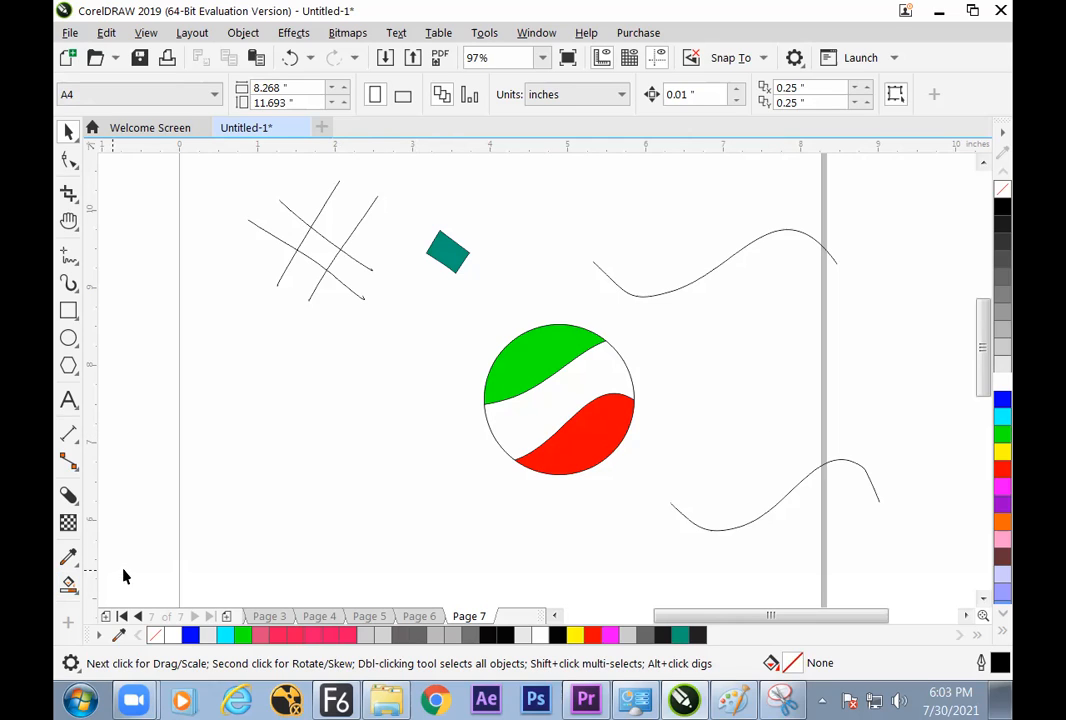
- Shrink the three-colored circle and place it below the crossing lines
left_click_drag(465, 318, 342, 433)
left_click(453, 514)
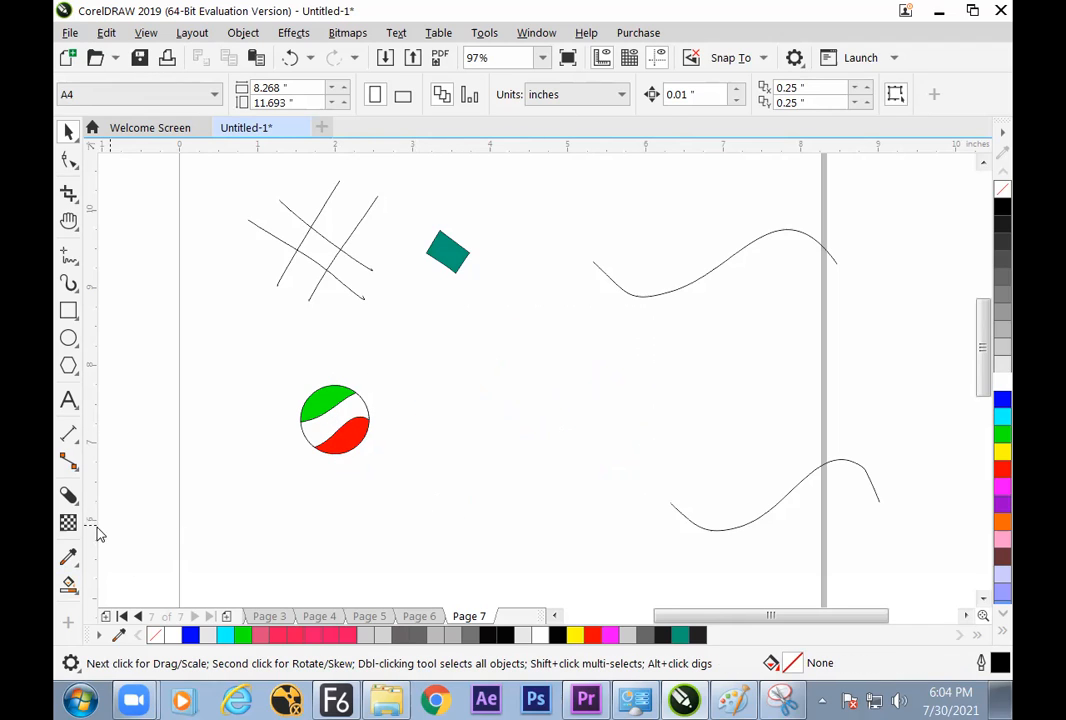
- Add a new page after page 7 and draw four wavy horizontal freehand lines, each wider than the one above
left_click(90, 578)
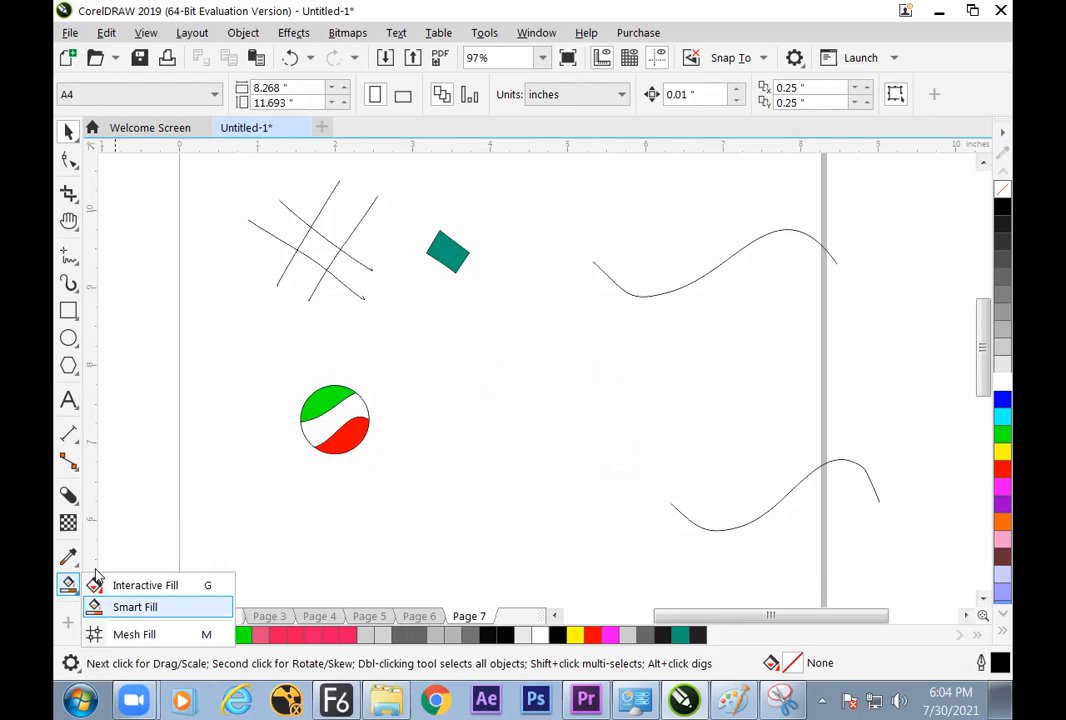
left_click(137, 606)
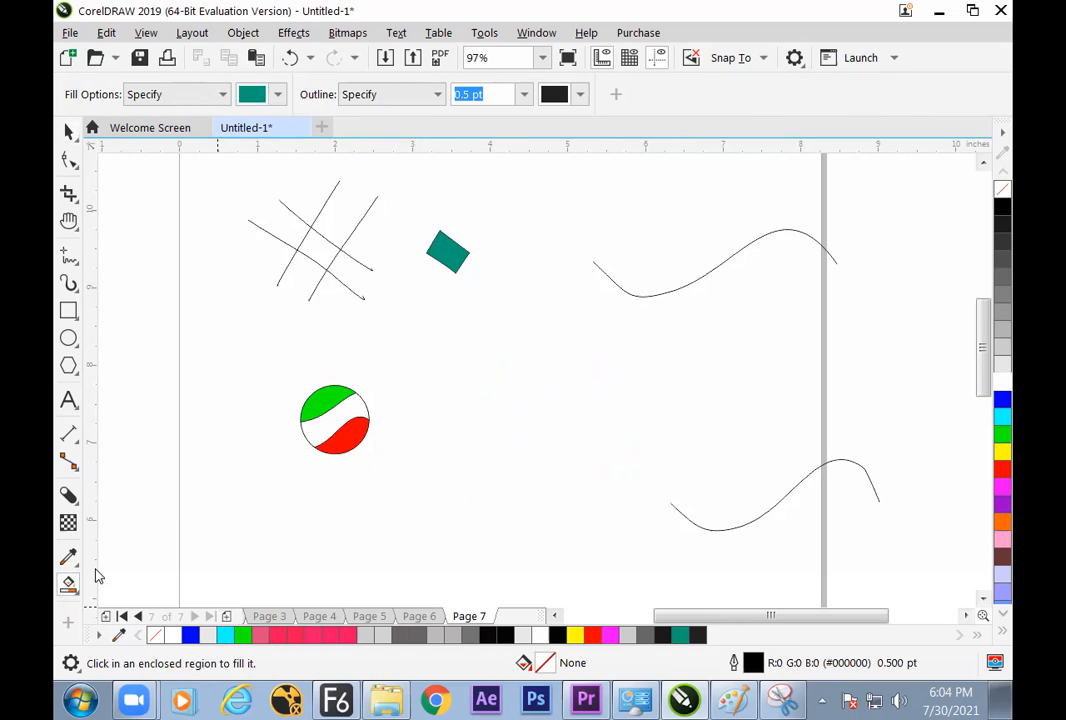
left_click(227, 616)
left_click(72, 258)
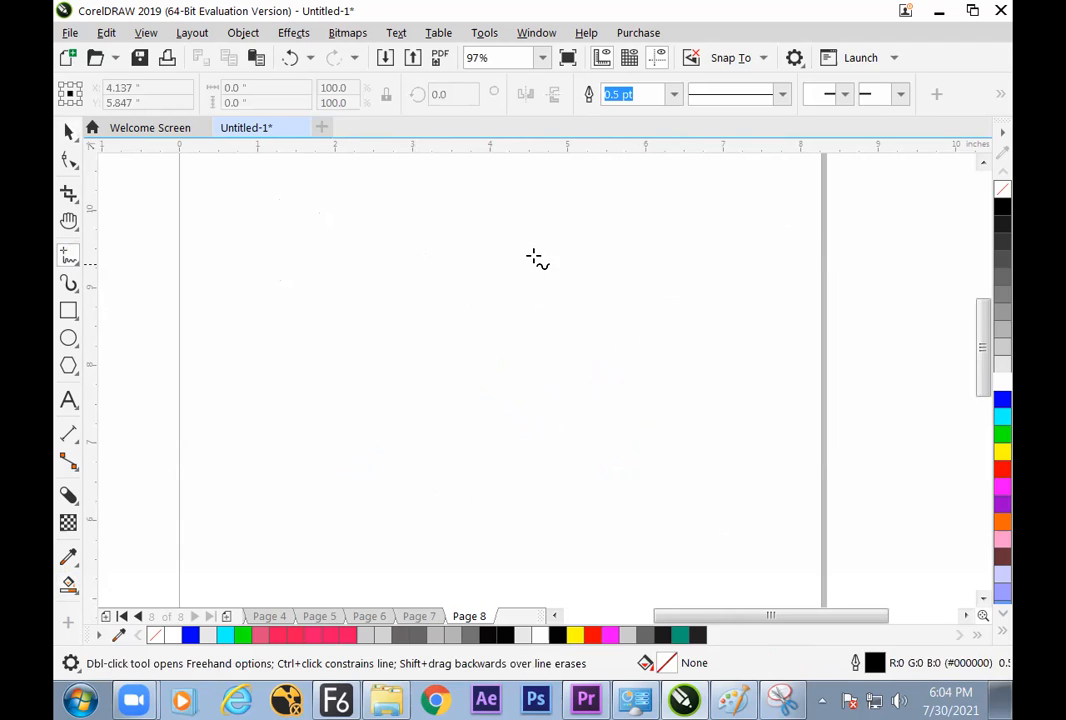
left_click_drag(468, 256, 545, 250)
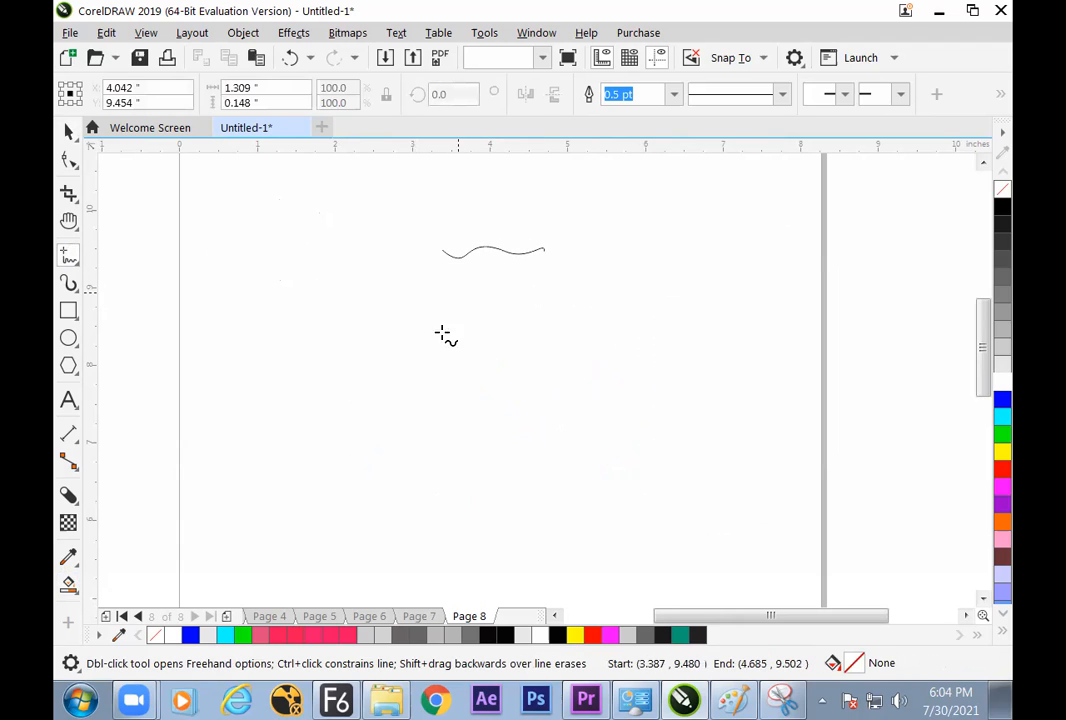
mouse_move(421, 283)
left_mouse_down()
mouse_move(485, 298)
mouse_move(582, 283)
left_mouse_up()
left_click_drag(376, 358, 661, 364)
mouse_move(326, 437)
left_mouse_down()
mouse_move(557, 465)
mouse_move(716, 463)
left_mouse_up()
- Draw four freehand lines fanning downward across the horizontal ones to form a three-by-three grid, discarding the extra fifth line
mouse_move(457, 243)
left_mouse_down()
mouse_move(426, 358)
mouse_move(409, 512)
left_mouse_up()
mouse_move(489, 231)
left_mouse_down()
mouse_move(482, 315)
mouse_move(497, 484)
mouse_move(567, 397)
mouse_move(635, 492)
left_mouse_up()
mouse_move(533, 245)
left_mouse_down()
mouse_move(694, 475)
mouse_move(716, 497)
left_mouse_up()
mouse_move(452, 255)
left_mouse_down()
mouse_move(422, 330)
mouse_move(341, 472)
left_mouse_up()
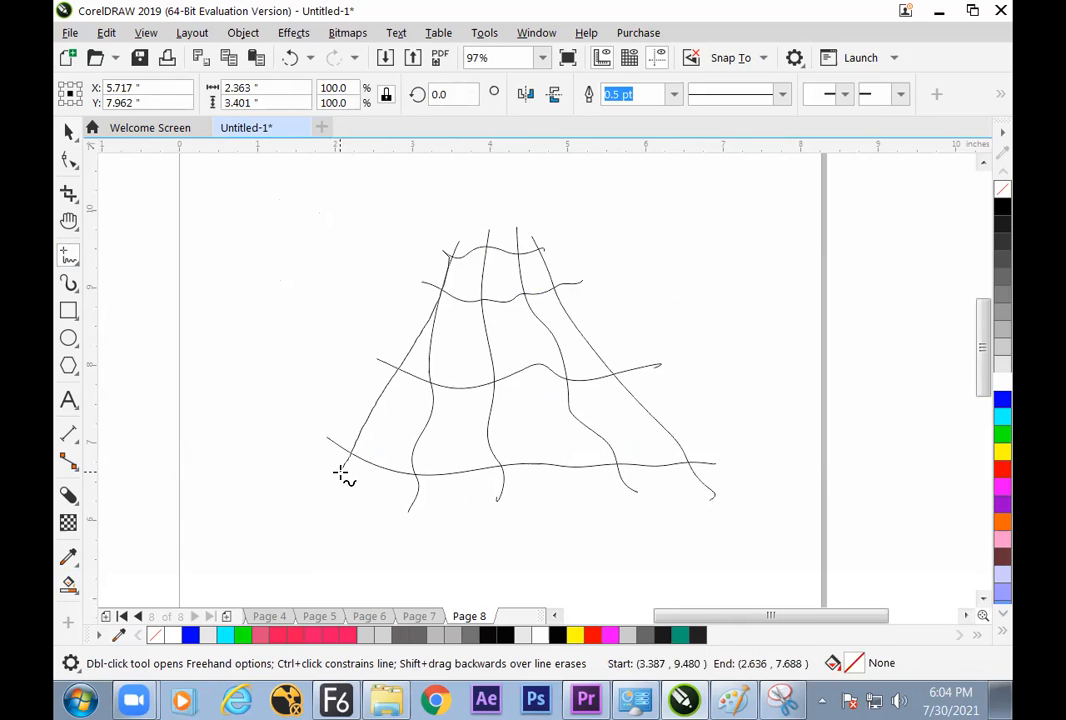
key("ctrl+z")
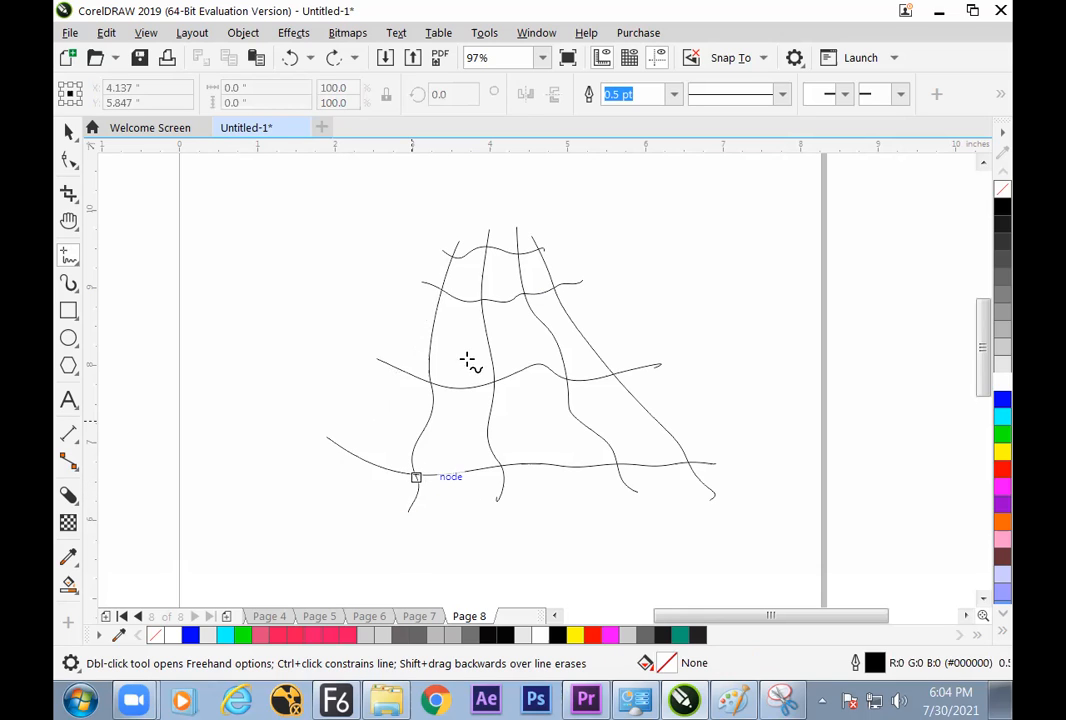
- Smart-fill all nine cells of the freehand grid with teal and a 0.5 pt dark outline
key("space")
left_click_drag(340, 272, 771, 523)
left_click(68, 583)
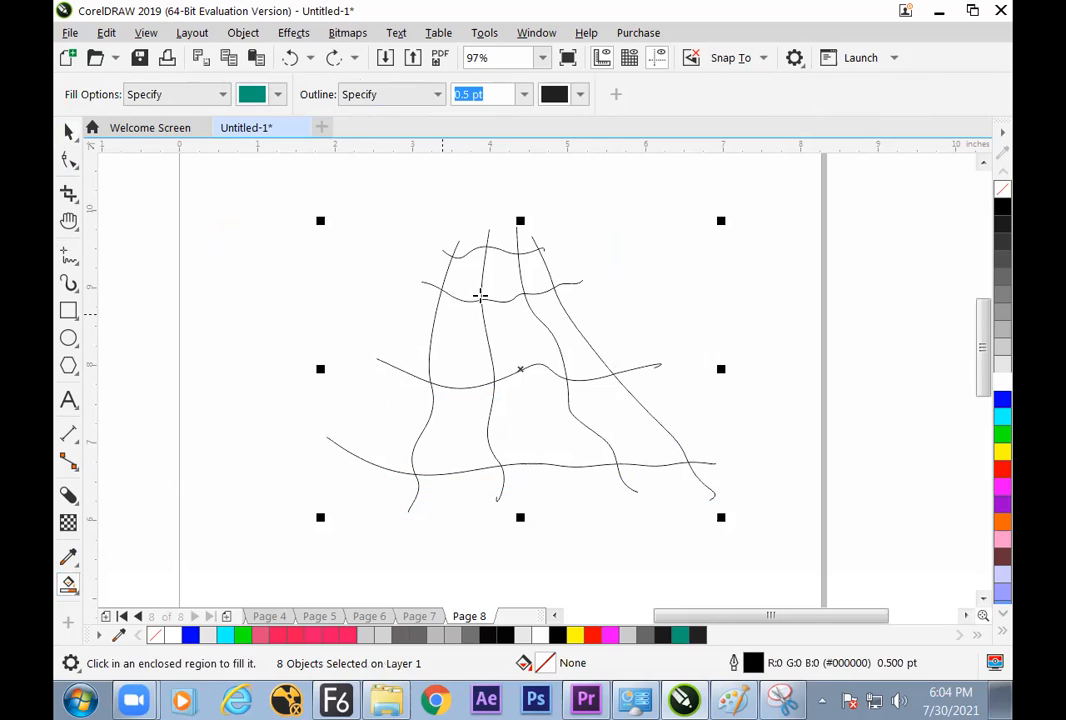
left_click(495, 273)
left_click(533, 316)
left_click(464, 340)
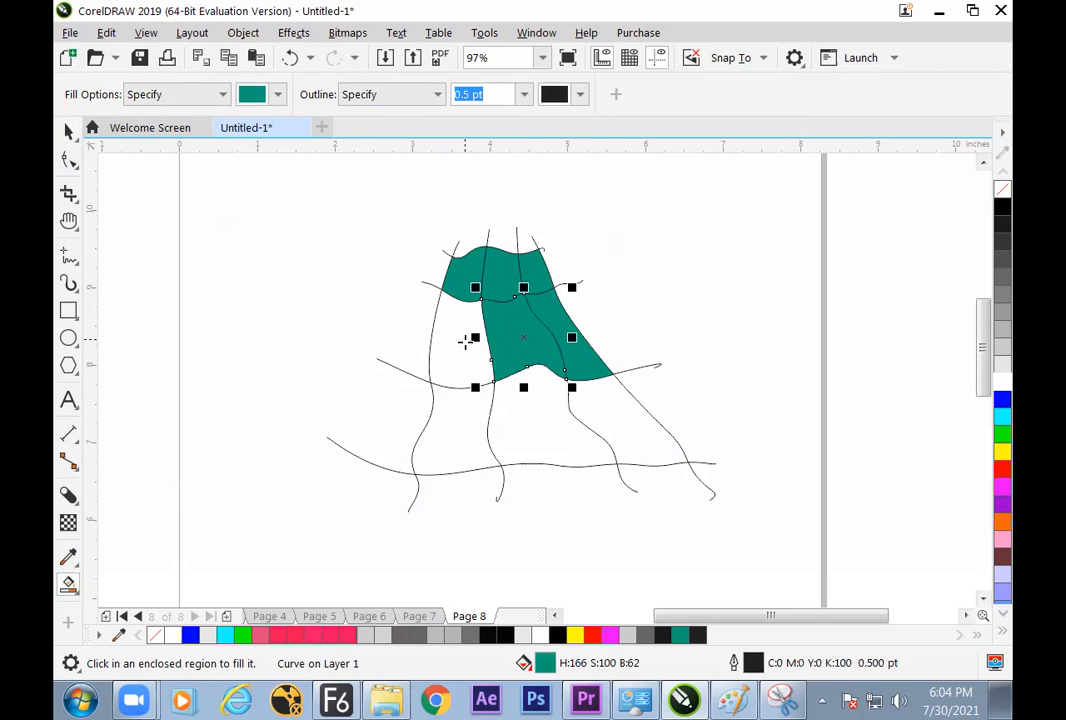
left_click(486, 424)
left_click(540, 420)
left_click(612, 412)
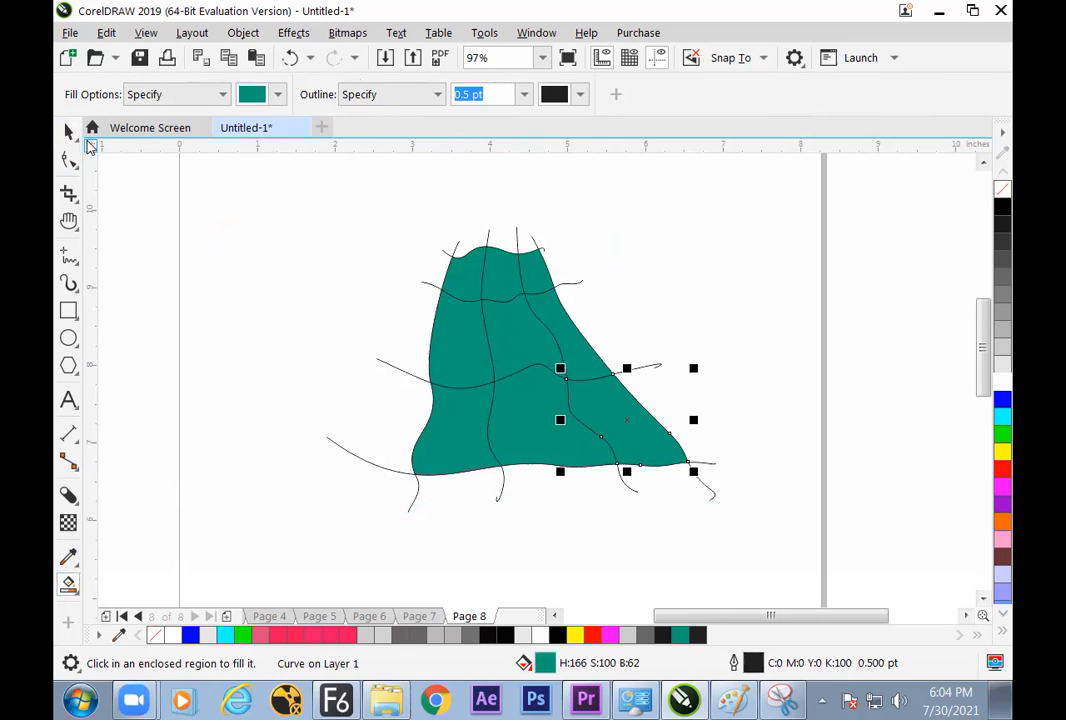
- Delete all the original freehand lines whose ends stick out of the teal shape, keeping only the filled pieces
key("space")
left_click(434, 290)
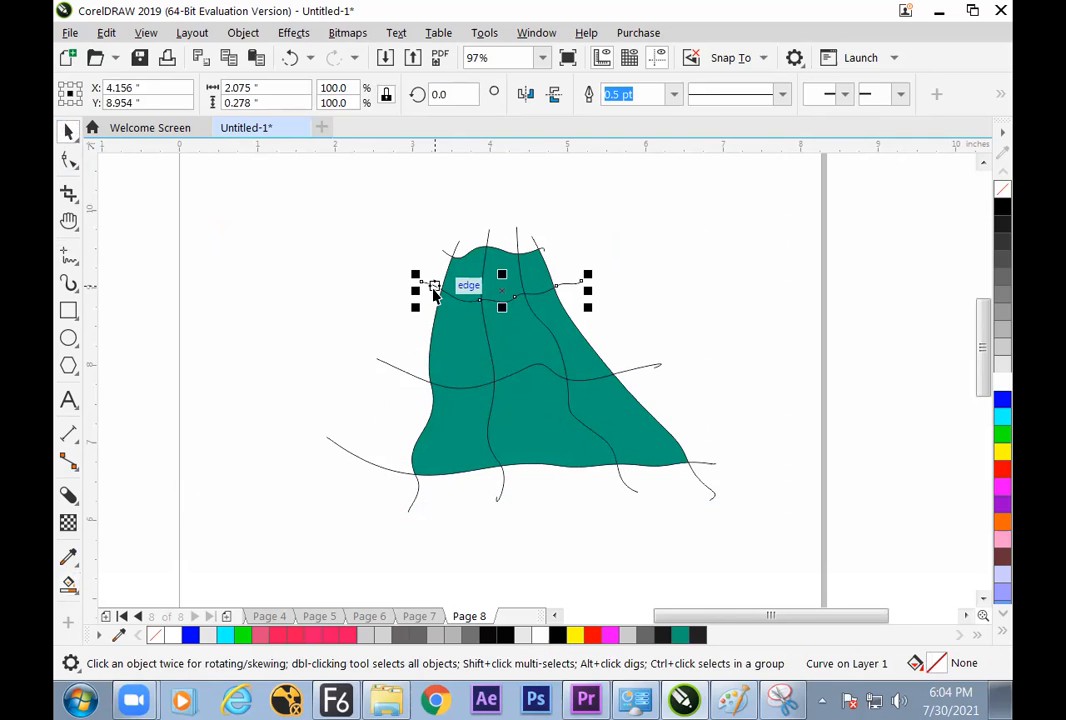
left_click(414, 375)
left_click(414, 379)
left_click(396, 421)
left_click(392, 465)
left_click(414, 505)
left_click(501, 493)
left_click(613, 483)
left_click(707, 488)
key("Delete")
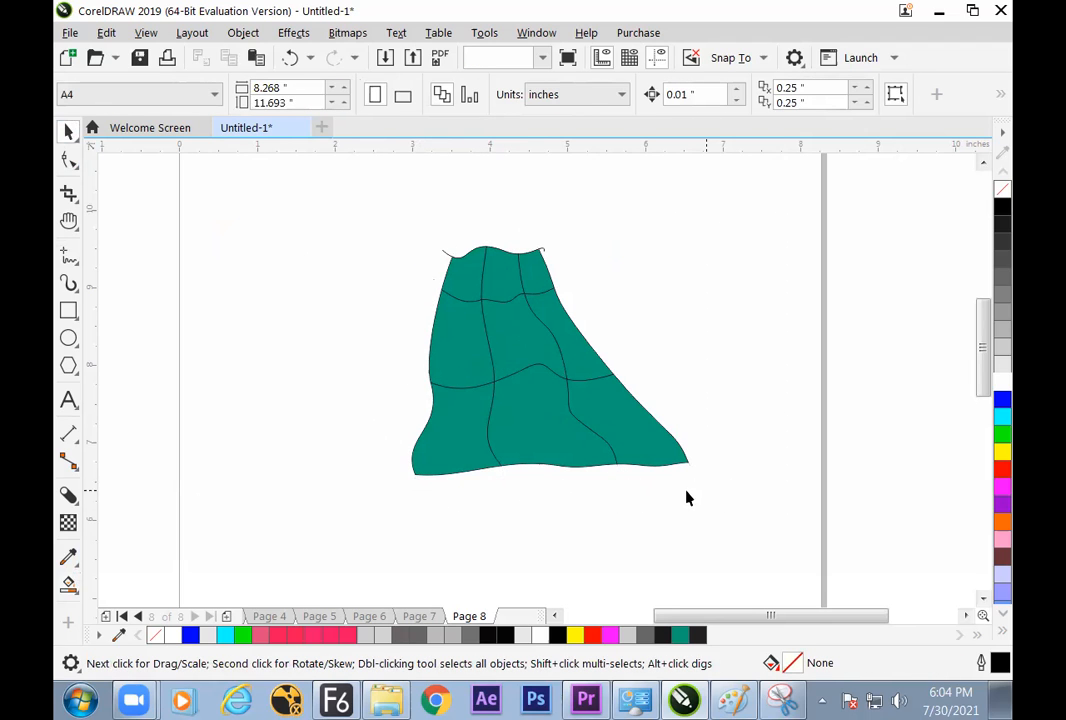
left_click(448, 256)
key("Delete")
- Recolor the bottom-left piece red, the top-right piece green and the bottom-right piece magenta
left_click(453, 456)
left_click(1002, 468)
left_click(1001, 435)
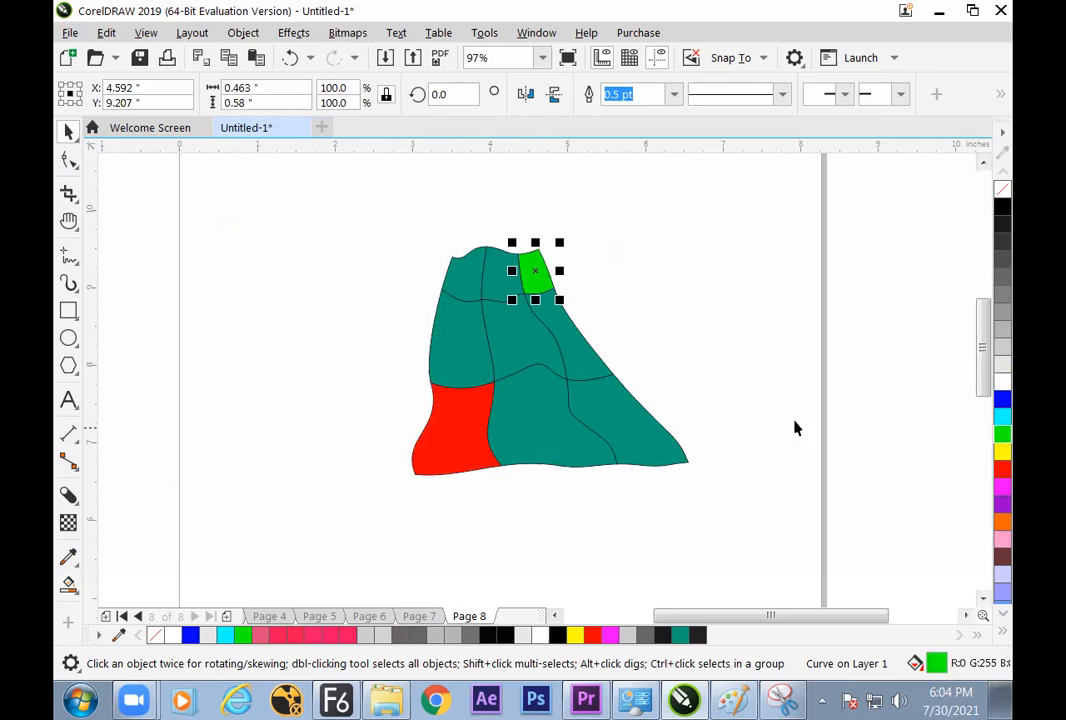
left_click(795, 428)
left_click(623, 430)
left_click(1002, 487)
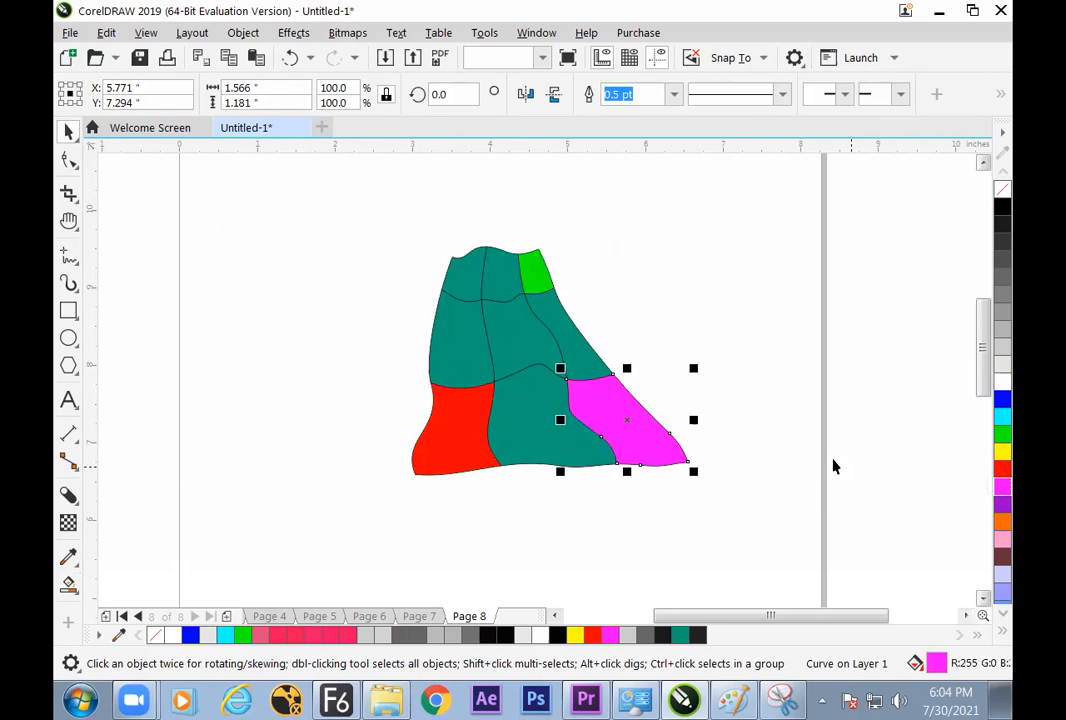
left_click(835, 466)
- Fill the center piece with yellow and the middle-left piece with orange
left_click(528, 335)
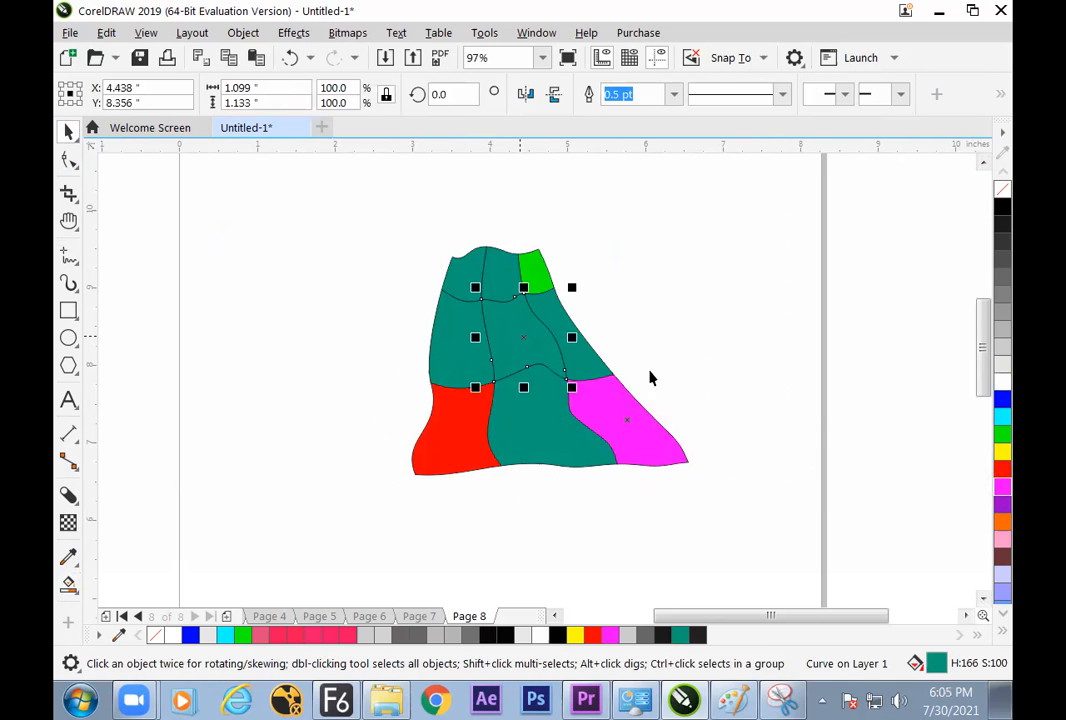
left_click(1002, 451)
left_click(721, 363)
left_click(447, 352)
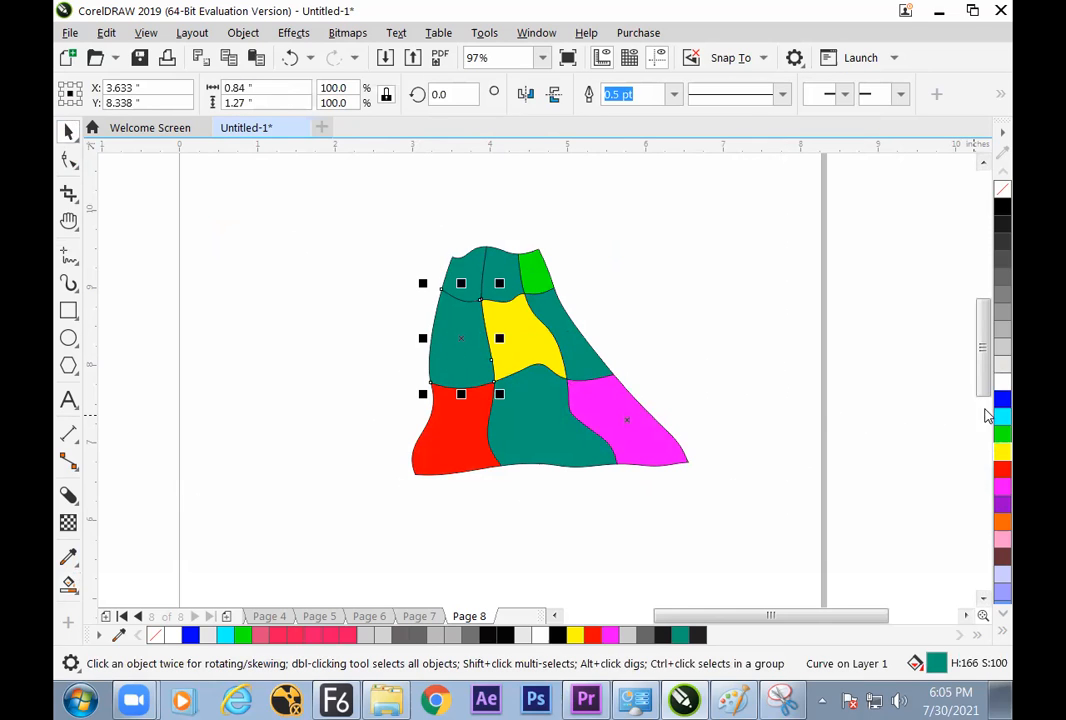
left_click(1002, 522)
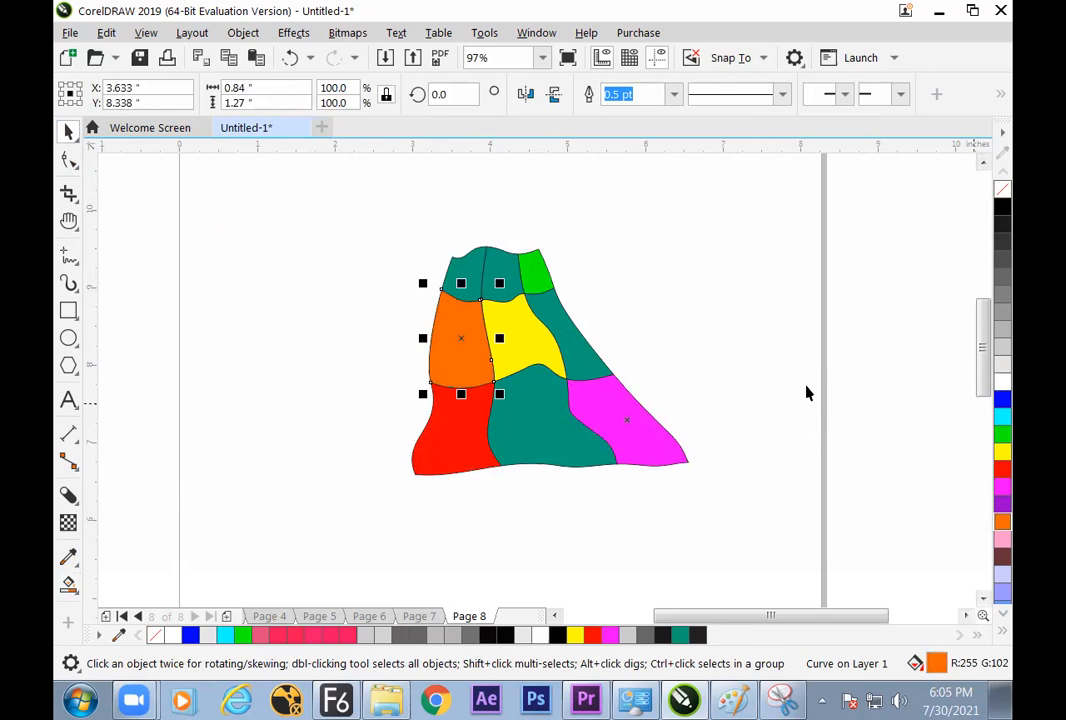
left_click(797, 395)
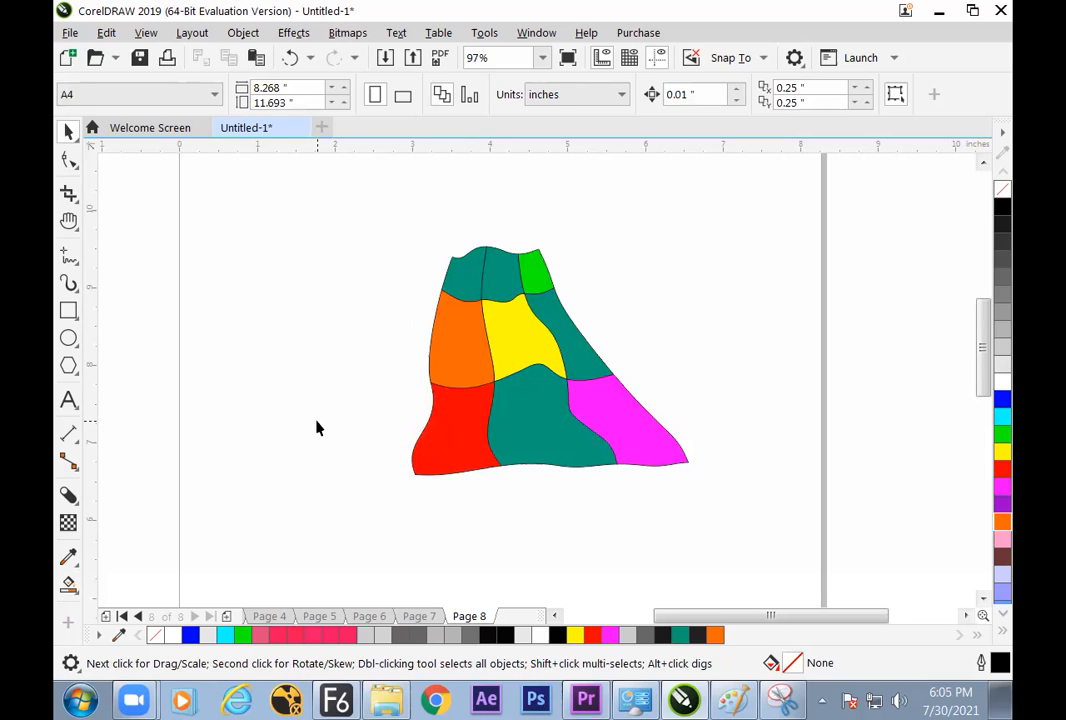
- Shrink the nine pieces together to about 2.70 by 2.23 inches and move them toward the page's upper left
mouse_move(370, 238)
left_mouse_down()
mouse_move(654, 487)
mouse_move(745, 525)
mouse_move(626, 443)
mouse_move(623, 415)
left_mouse_up()
left_click_drag(557, 385, 394, 372)
left_click(75, 591)
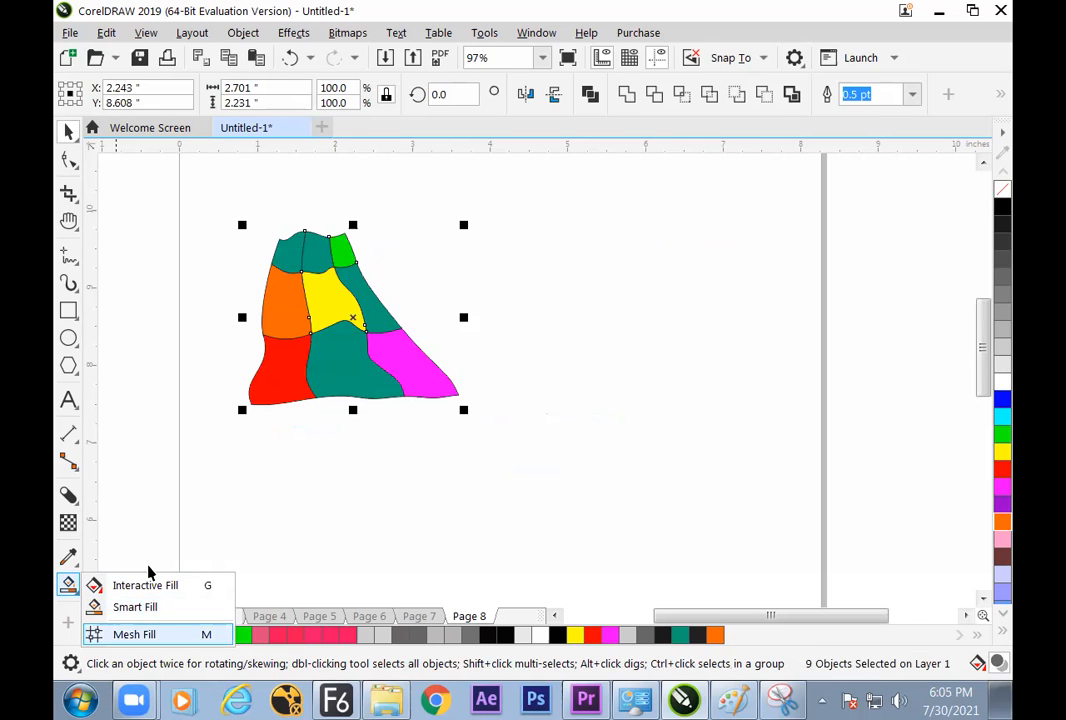
left_click(201, 524)
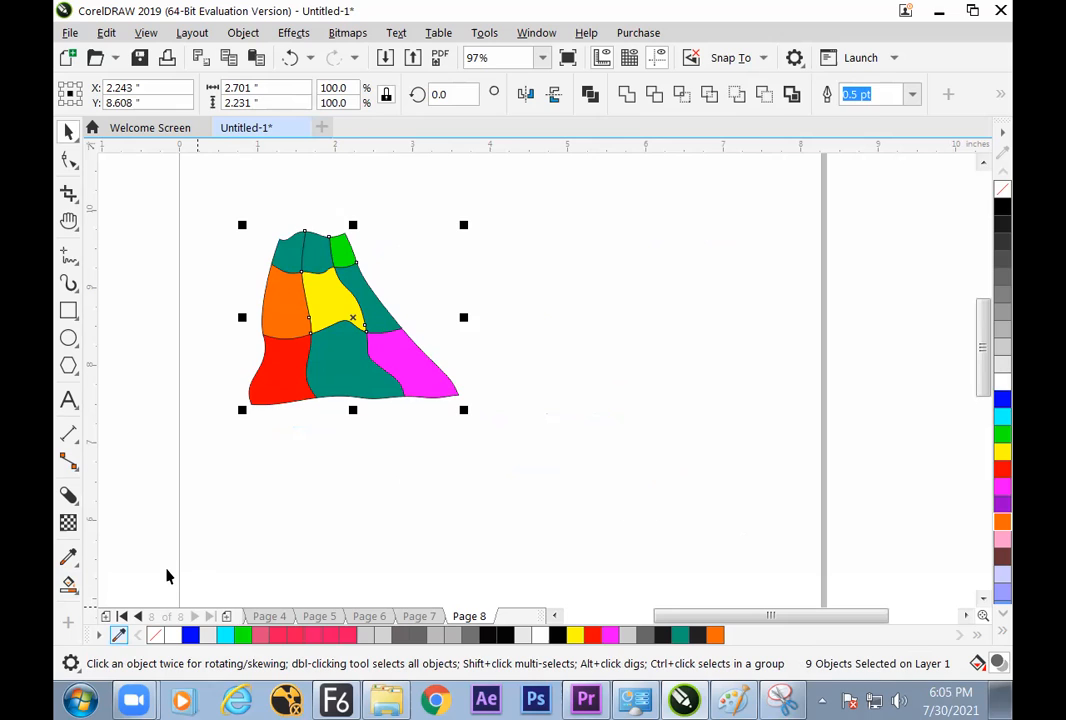
- Insert a new page before the current one and draw a blue-filled ellipse about 2.41 by 2.61 inches on it
left_click(106, 616)
left_click(68, 338)
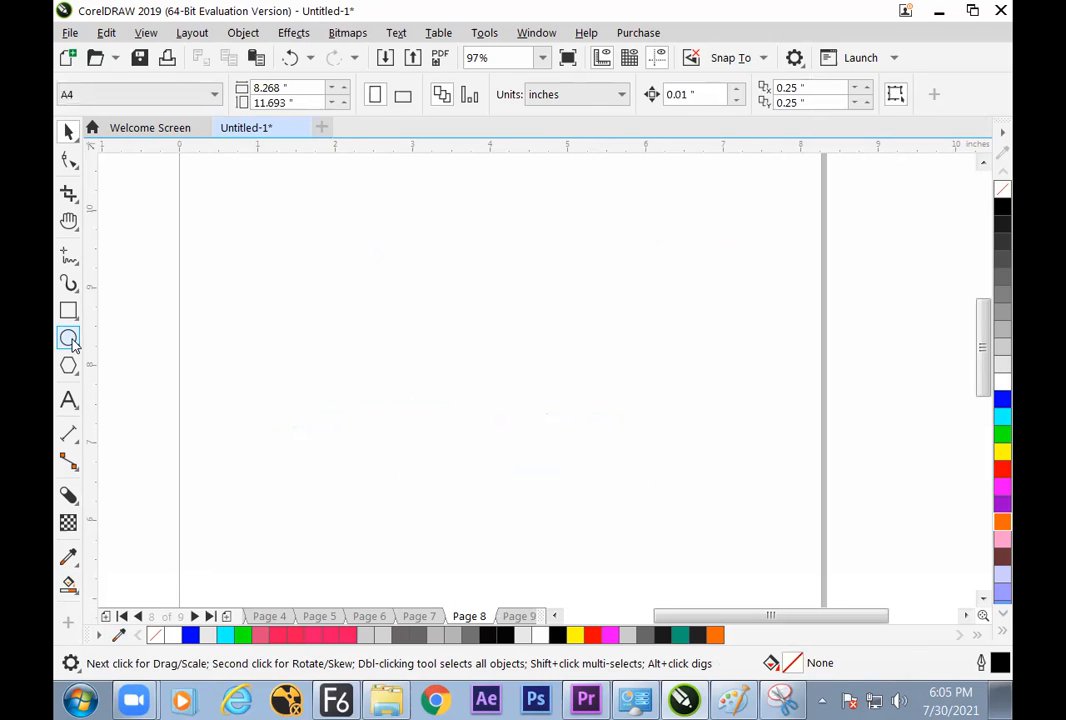
left_click_drag(310, 221, 500, 428)
left_click(1002, 401)
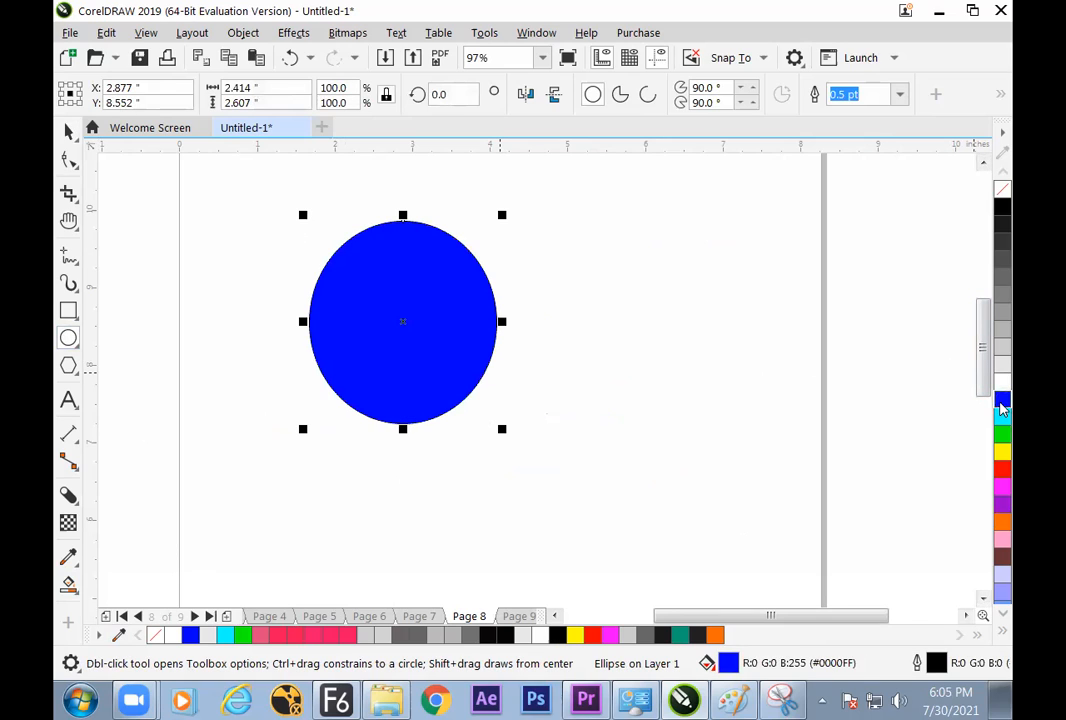
- Apply a 2 by 2 rectangular mesh fill to the blue ellipse and color its center node light gray (#E6E6E6)
left_click(68, 584)
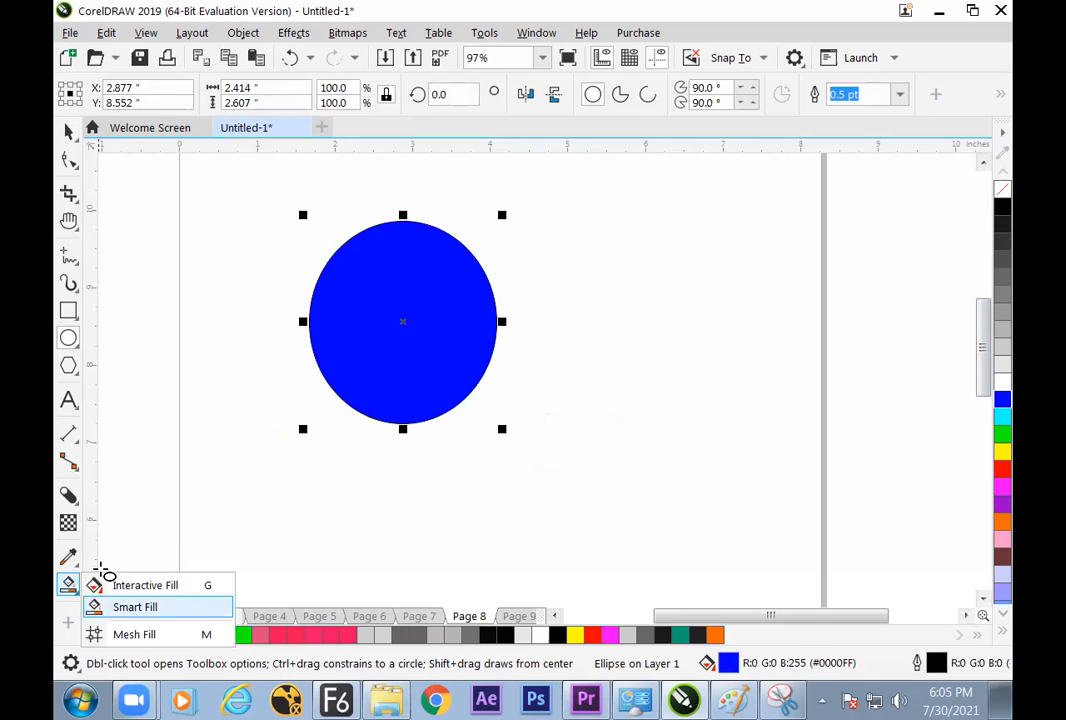
key("m")
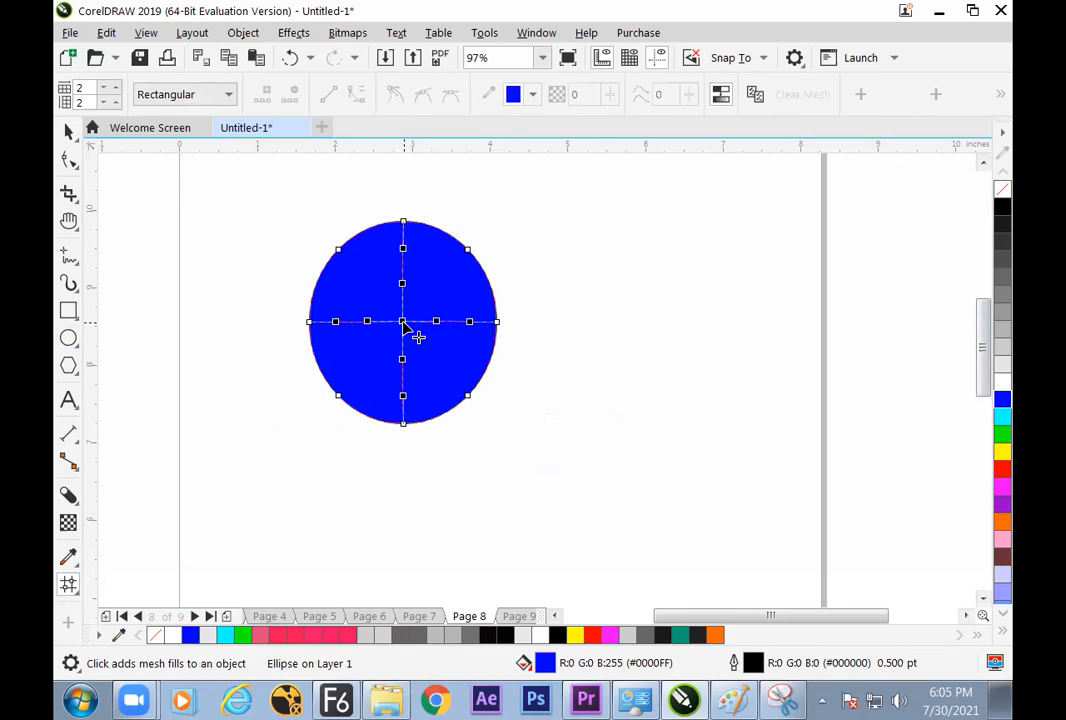
left_click(416, 335)
left_click(1002, 366)
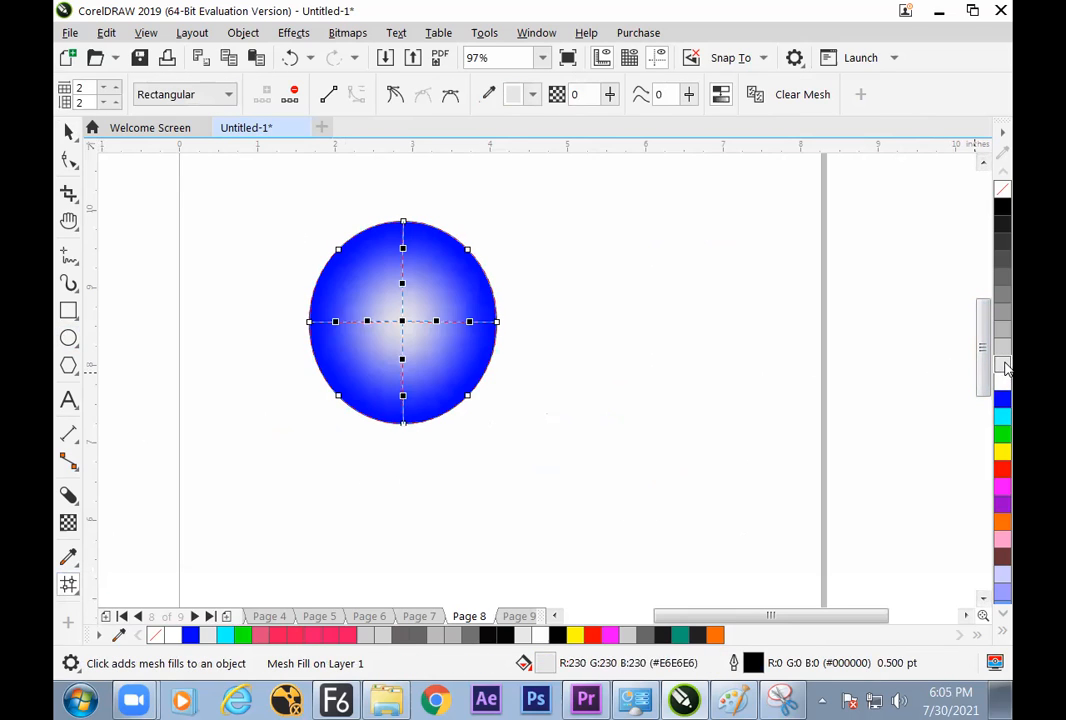
- Color the ellipse's rightmost mesh node green (#00FF00) and its top node red (#FF0000)
left_click(496, 321)
left_click(1002, 434)
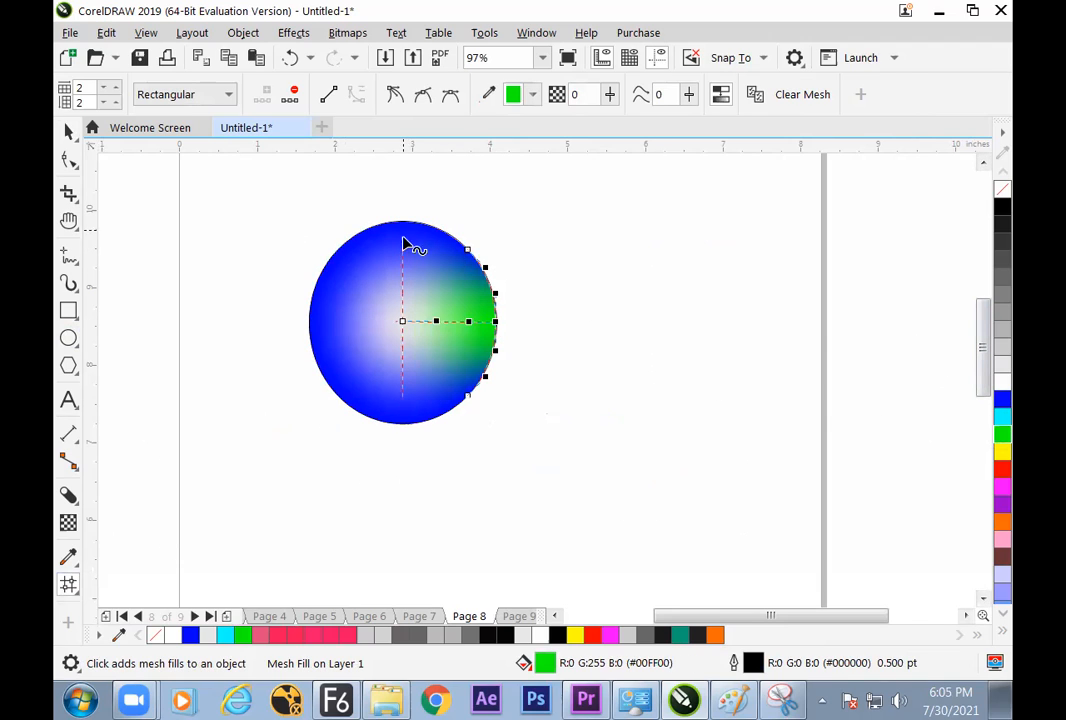
left_click(403, 321)
left_click(405, 226)
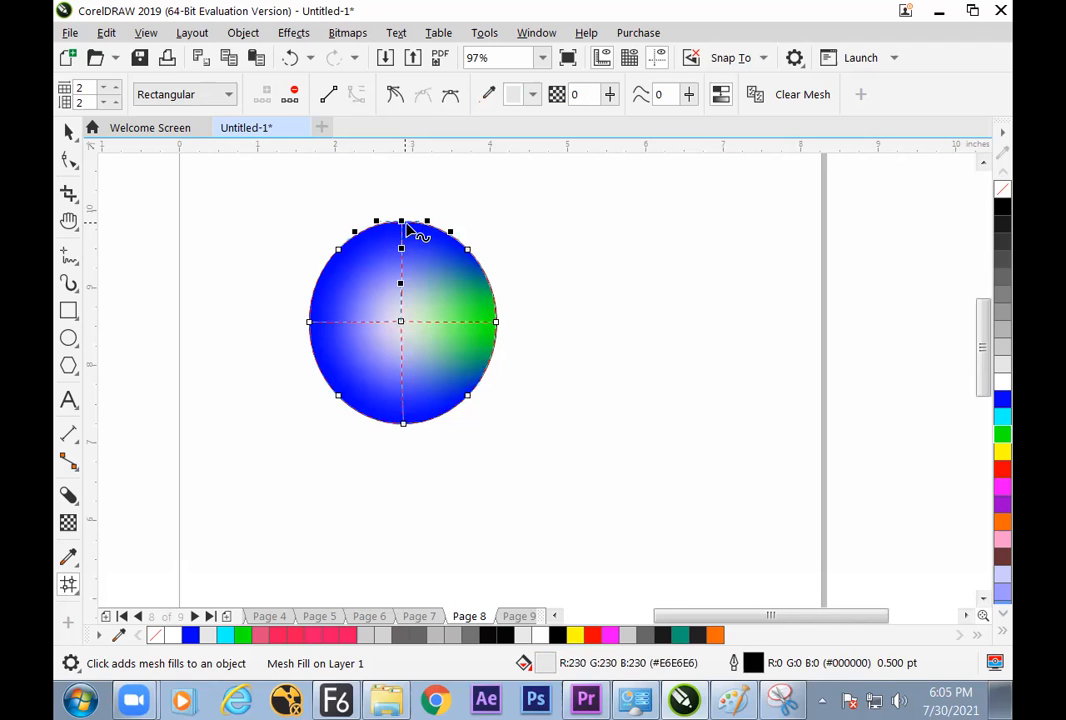
left_click(1002, 468)
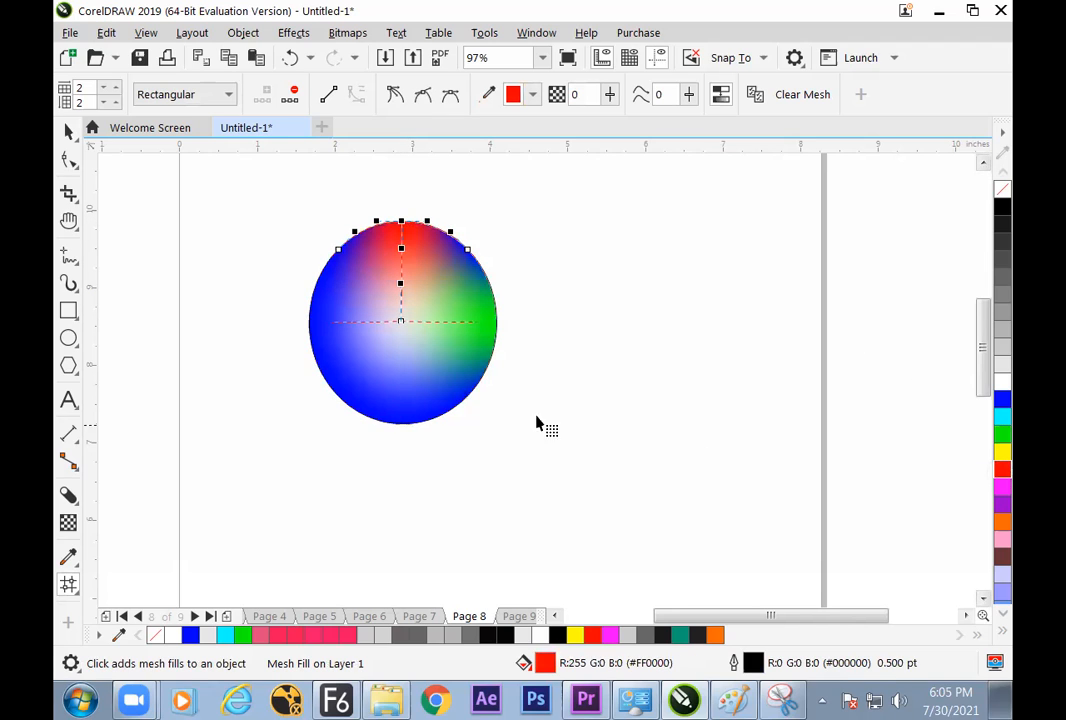
- Color the ellipse's leftmost mesh node magenta and its bottom node orange (#FF6600)
left_click(403, 321)
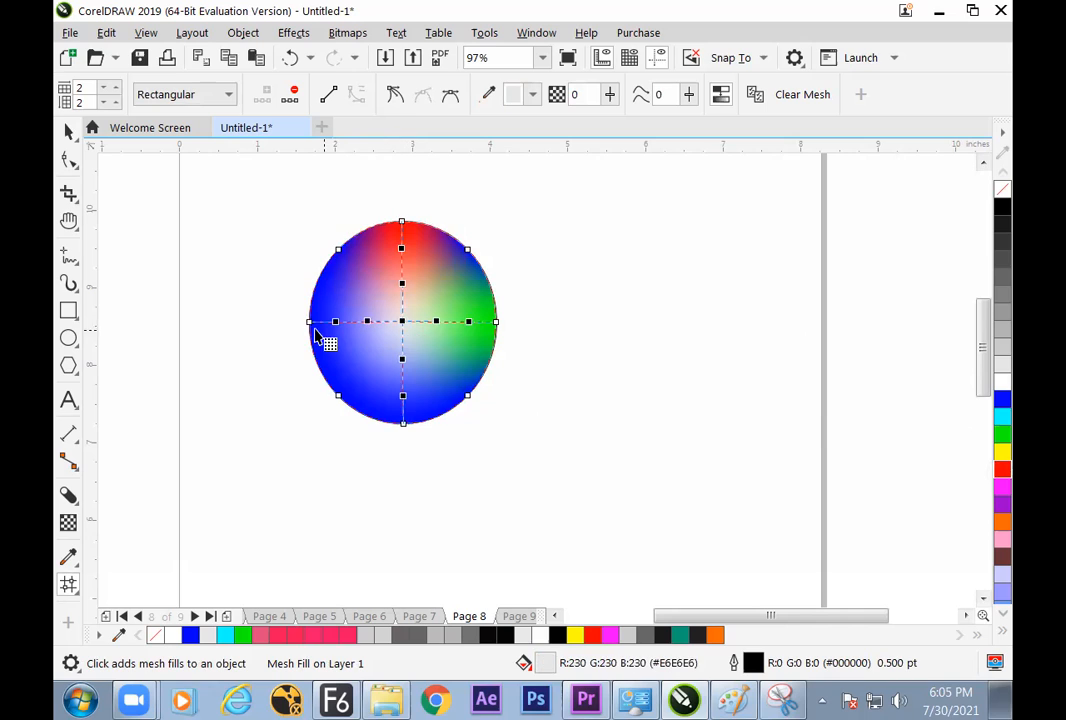
left_click(311, 323)
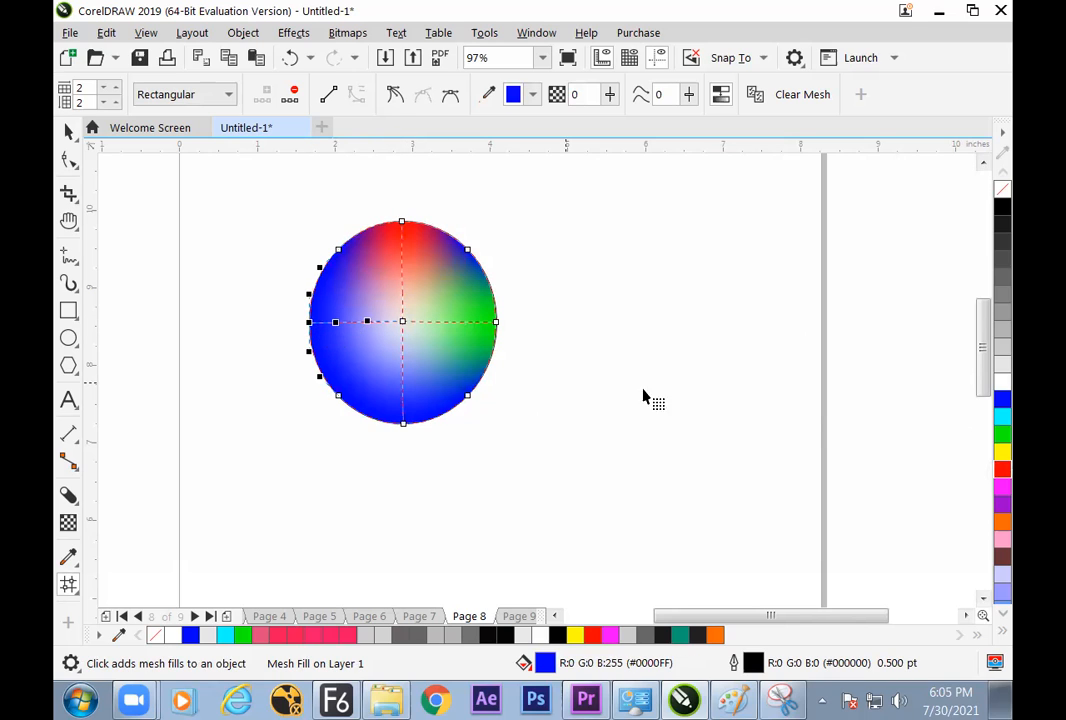
left_click(1002, 486)
left_click(405, 426)
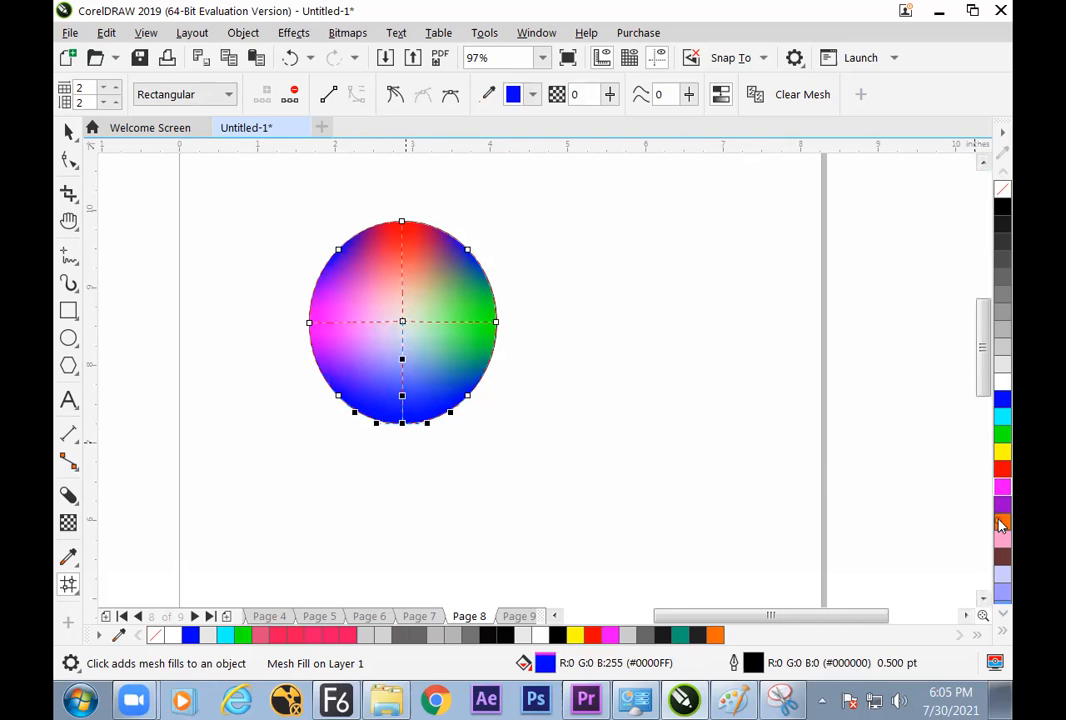
left_click(1000, 520)
left_click(78, 136)
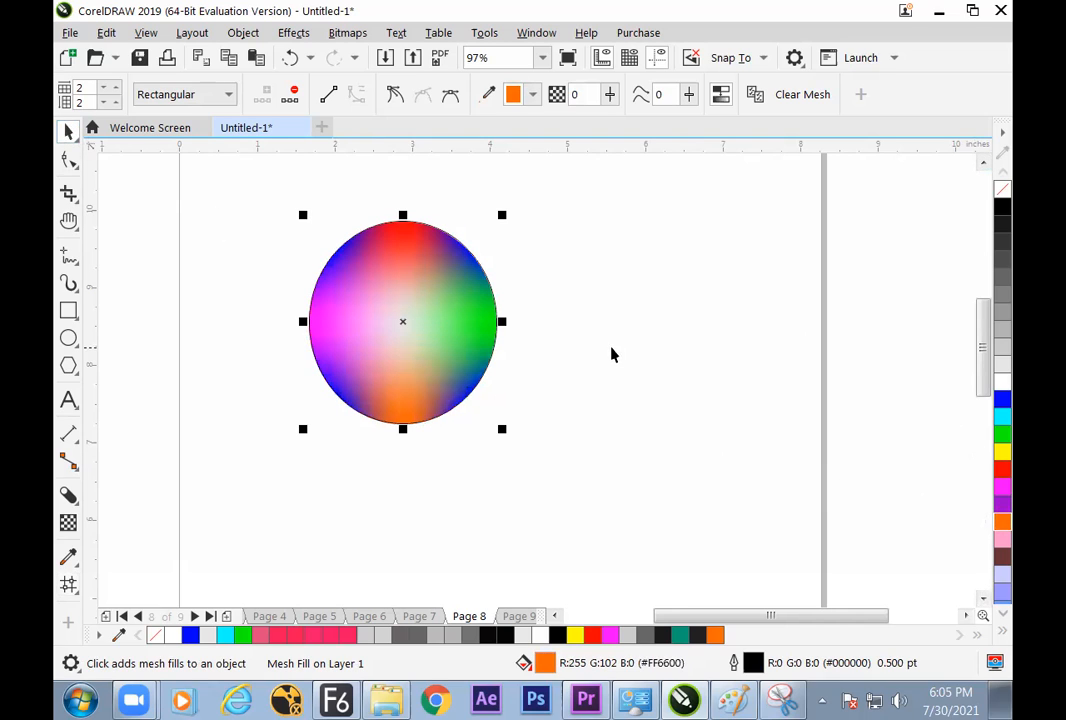
- Move the mesh-filled ellipse a little toward the lower left of its current place on the page
left_click_drag(459, 357, 435, 376)
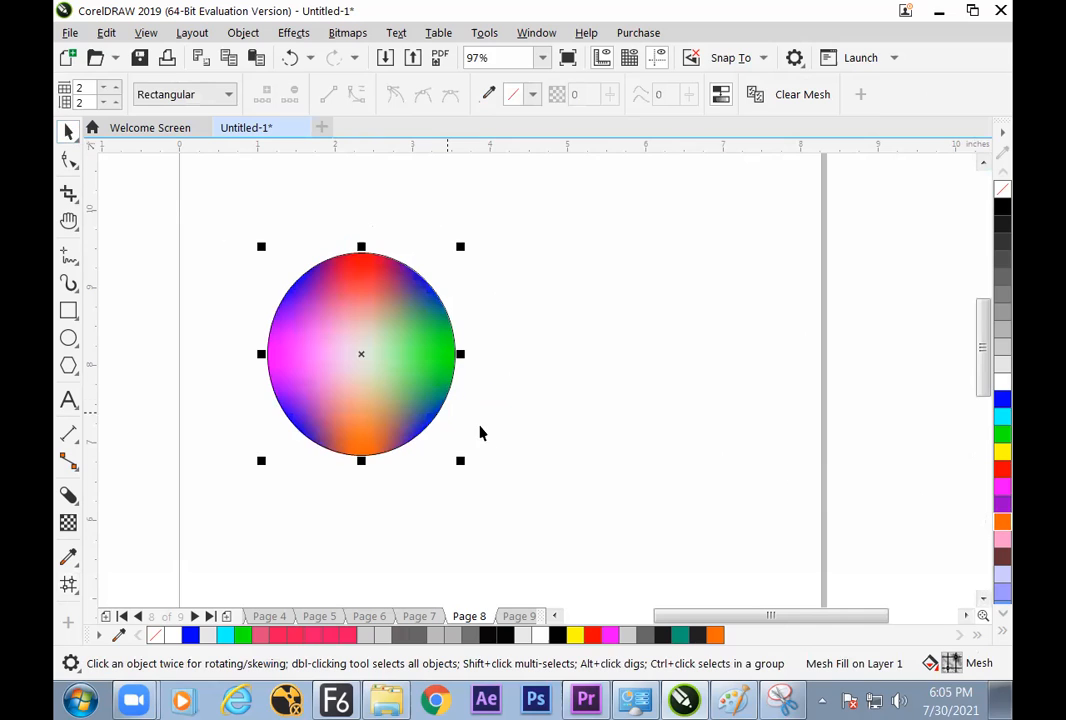
left_click(528, 412)
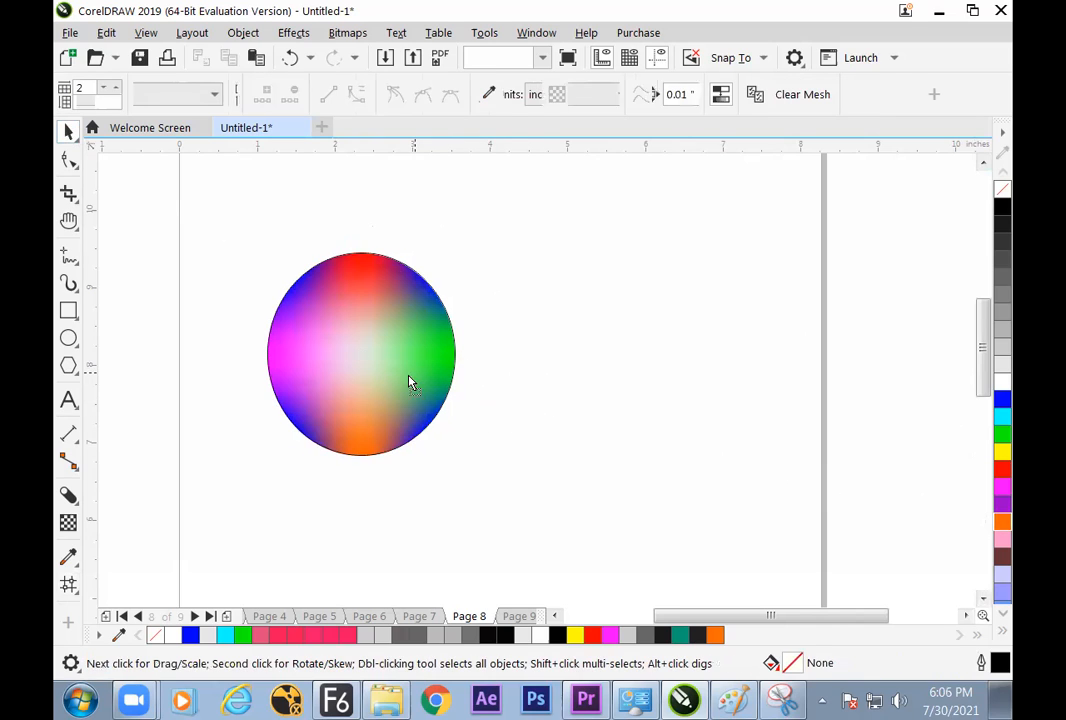
left_click_drag(426, 369, 408, 374)
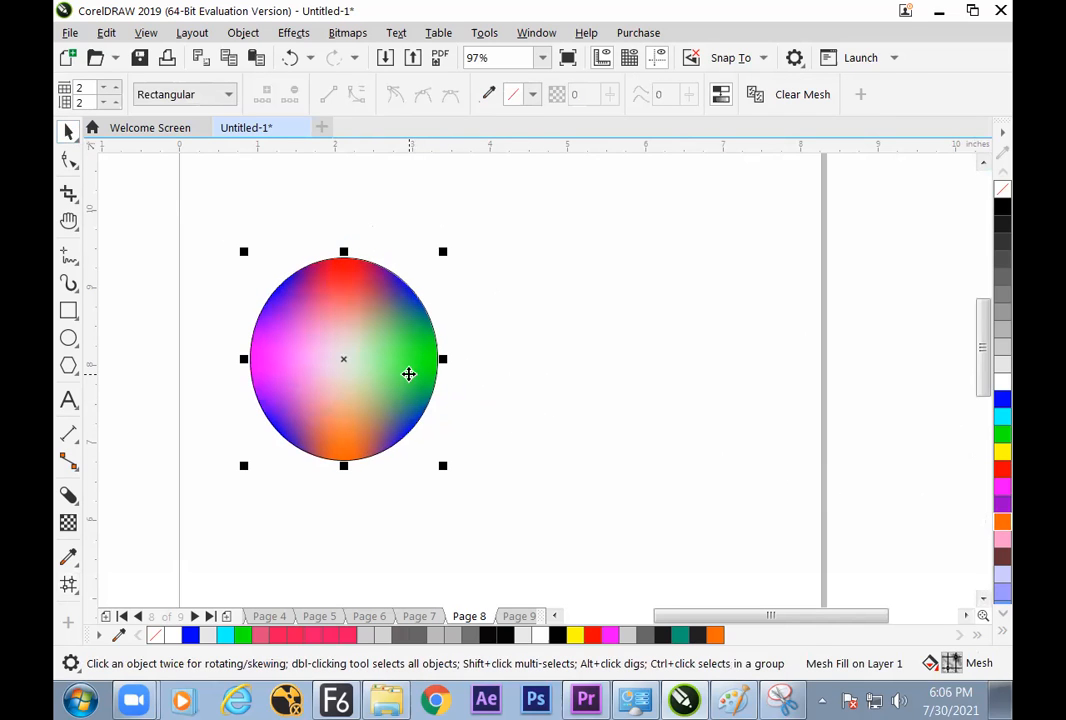
left_click_drag(394, 362, 399, 347)
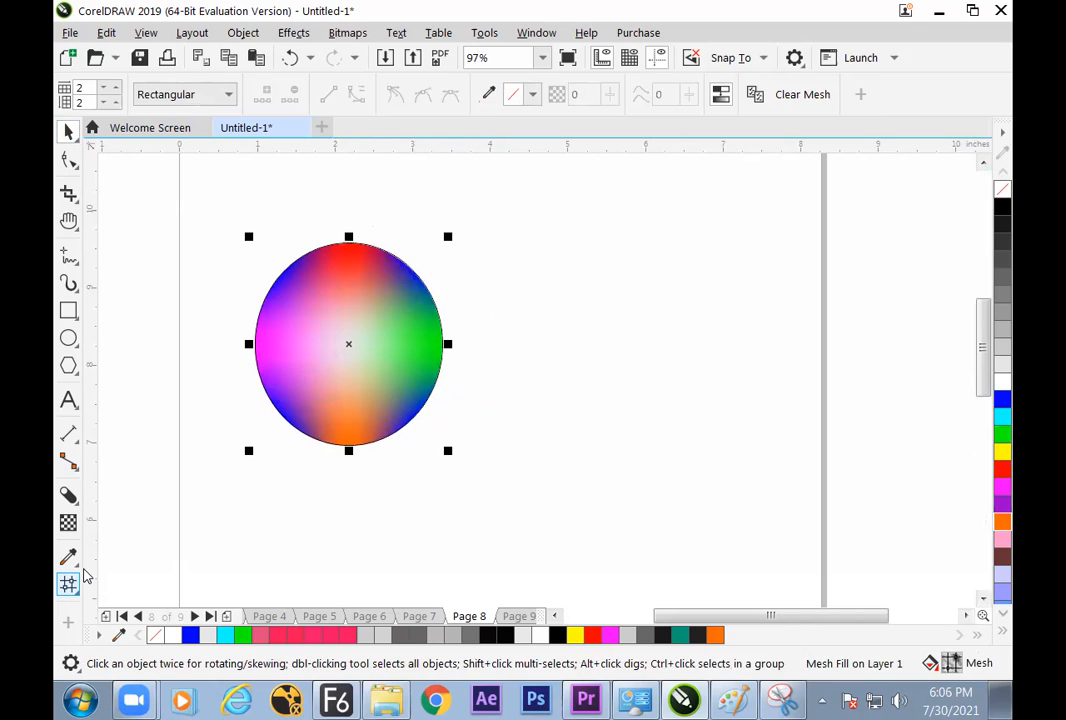
- Add a mesh intersection in the ellipse's upper-right quarter and color its node white
left_click(78, 590)
left_click(100, 635)
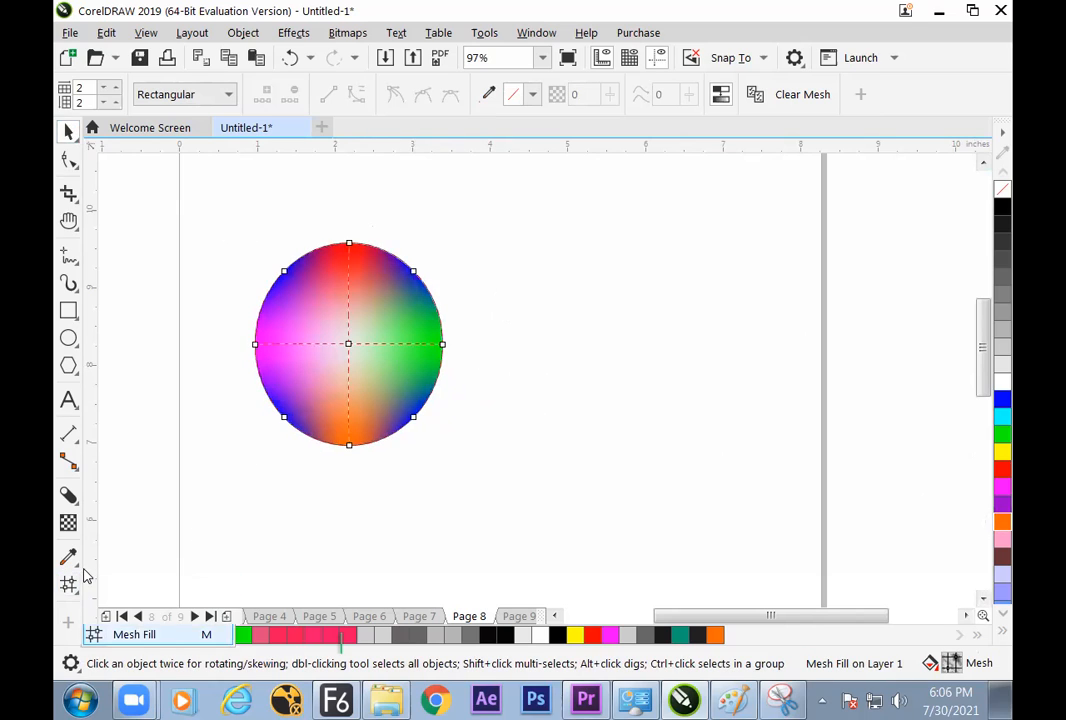
left_click(350, 349)
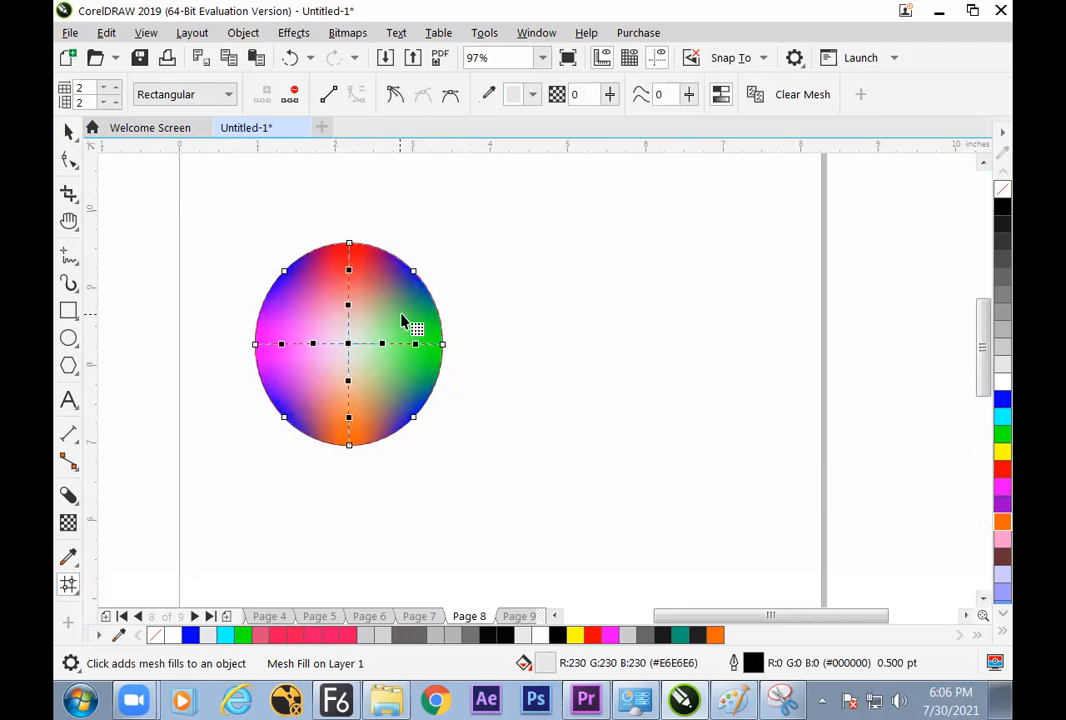
double_click(401, 306)
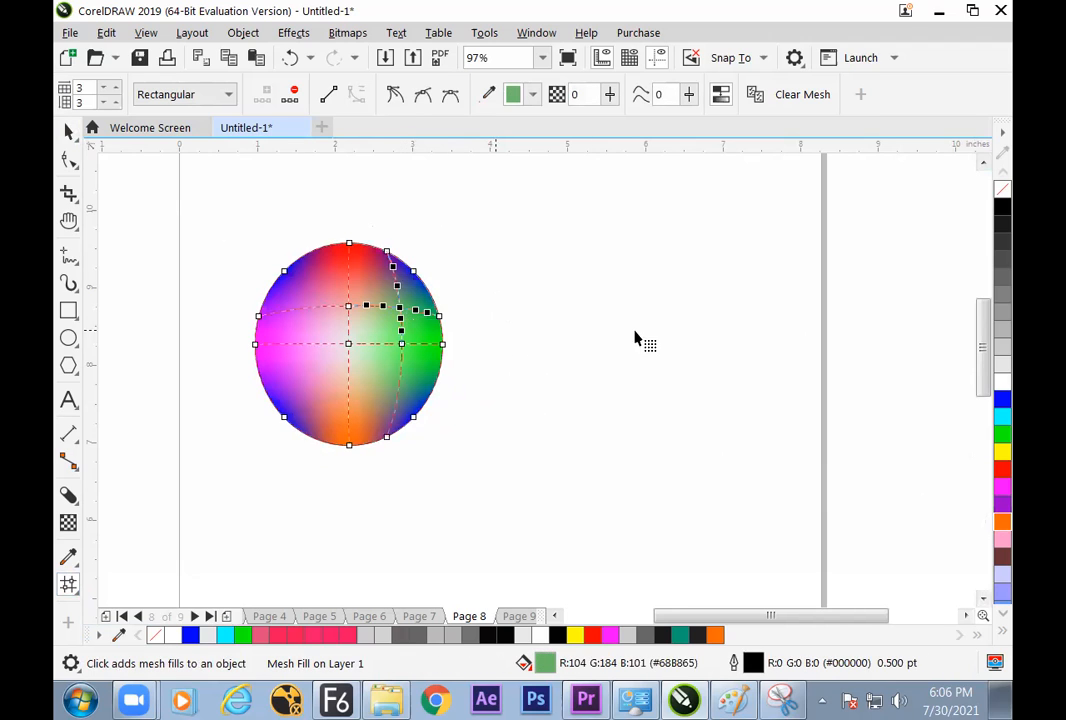
left_click(1002, 383)
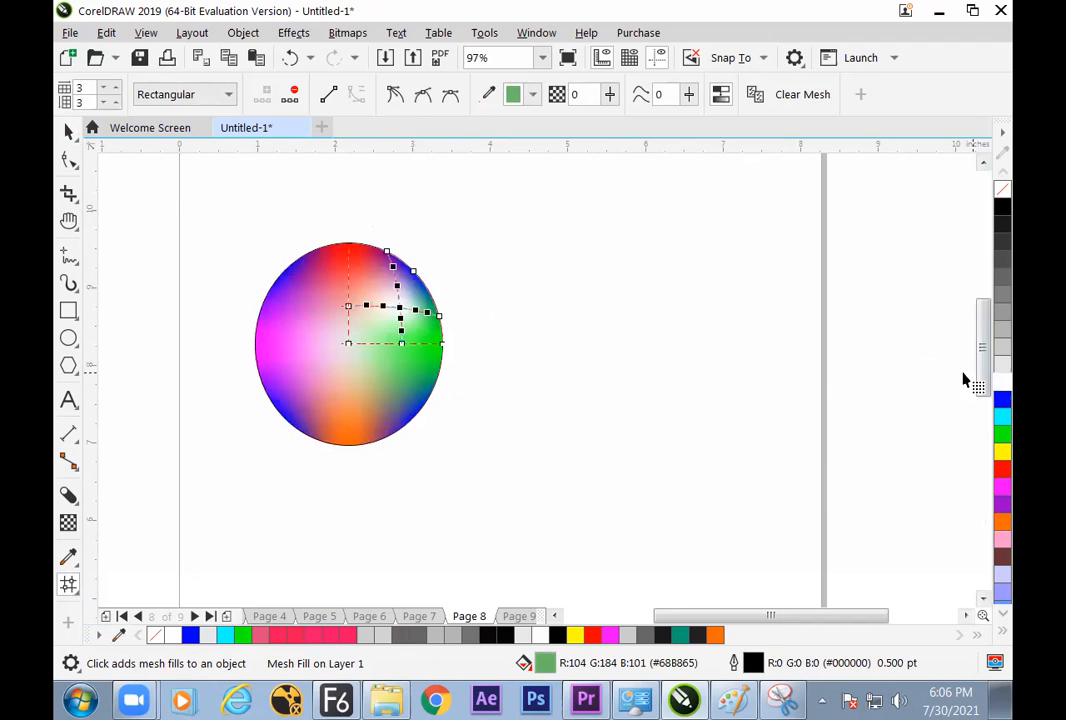
- Add a mesh intersection in the ellipse's lower-left quarter and color its node cyan
left_click(403, 344)
left_click(348, 344)
double_click(310, 383)
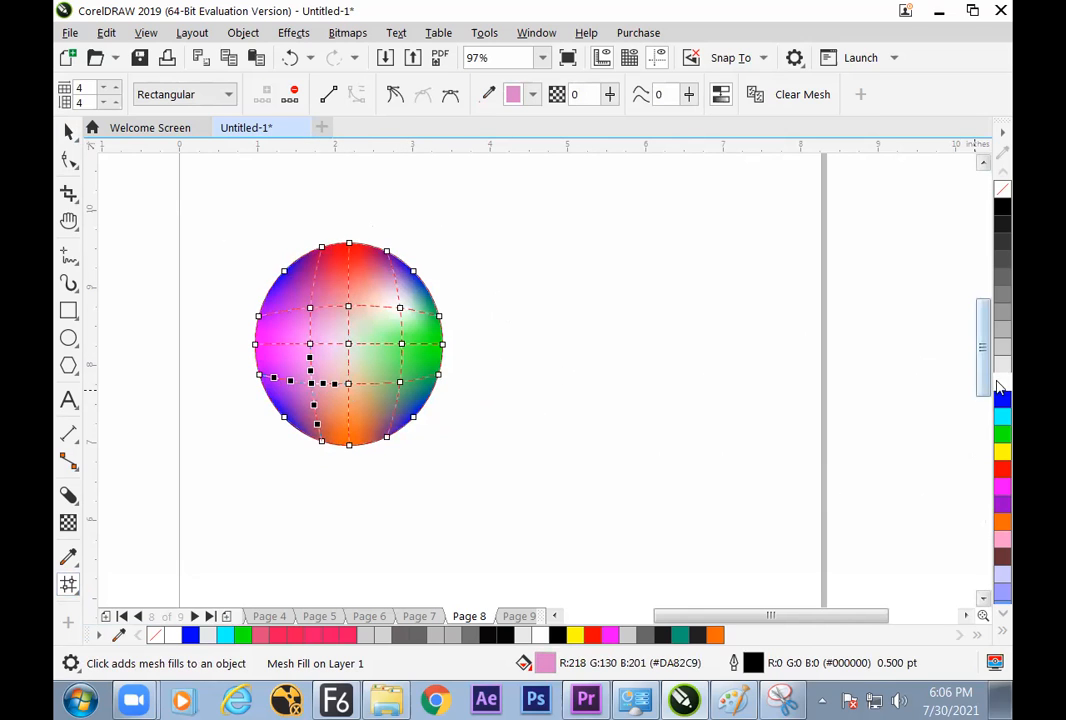
left_click(1003, 415)
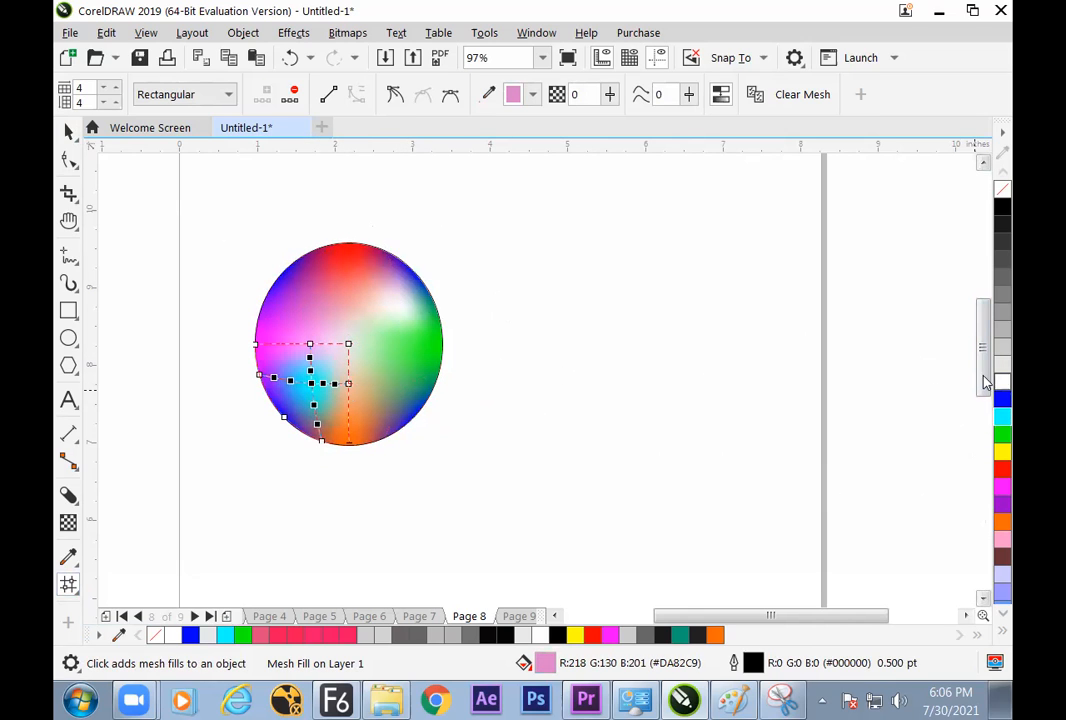
- Leave mesh editing and shift the multicolored ellipse slightly down and left
left_click(70, 133)
left_click(545, 340)
left_click_drag(445, 343, 420, 369)
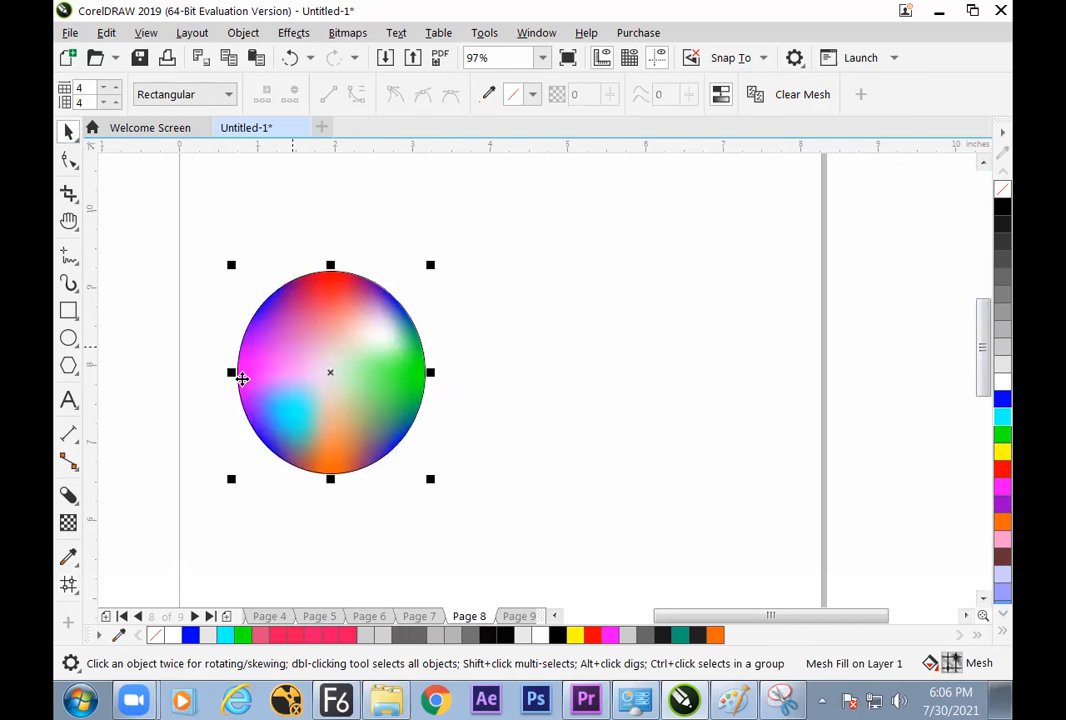
- Reshape the ellipse's mesh by moving its inner nodes outward, including the center, lower and right-hand intersections
key("m")
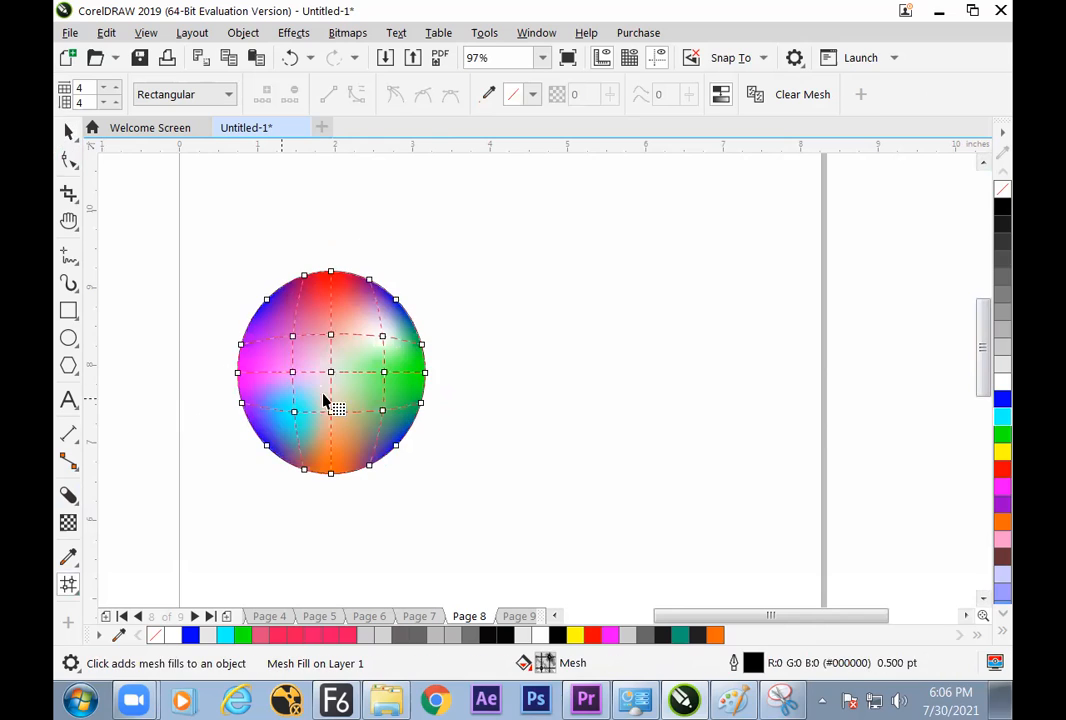
left_click_drag(331, 336, 341, 373)
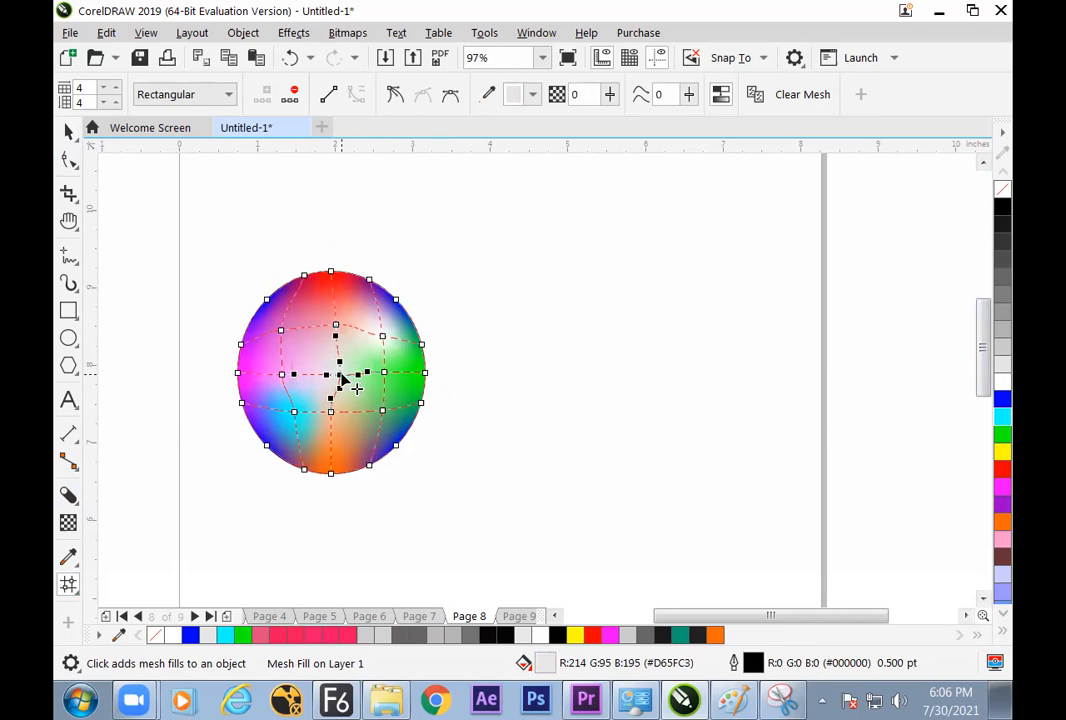
left_click_drag(296, 414, 341, 426)
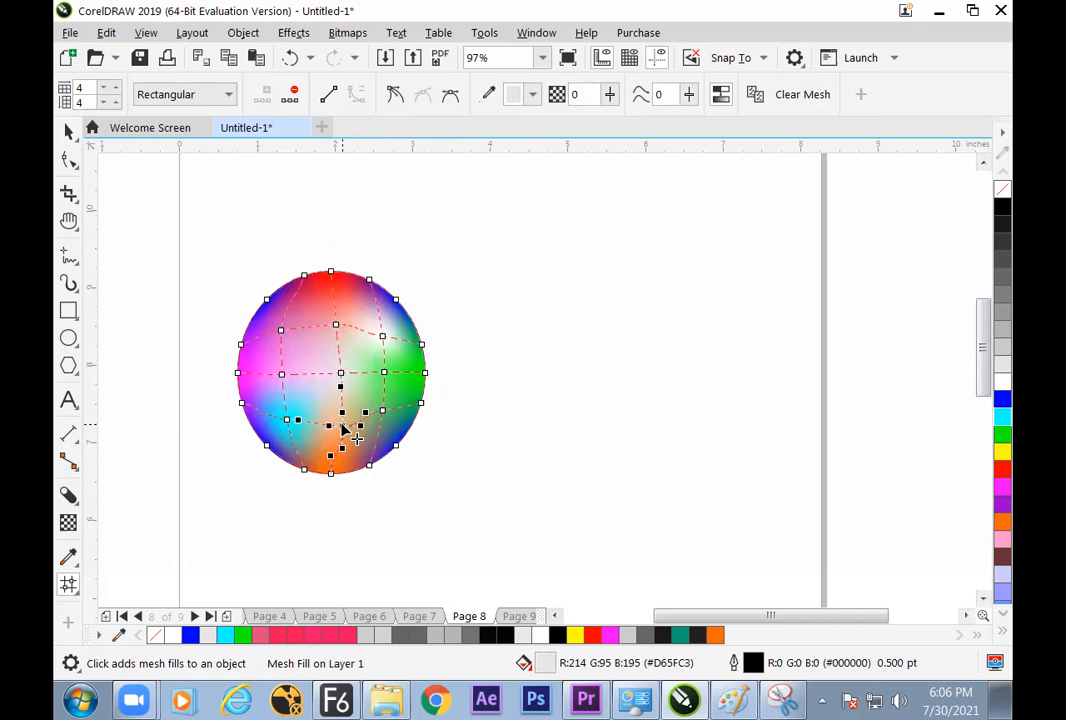
left_click_drag(384, 373, 394, 373)
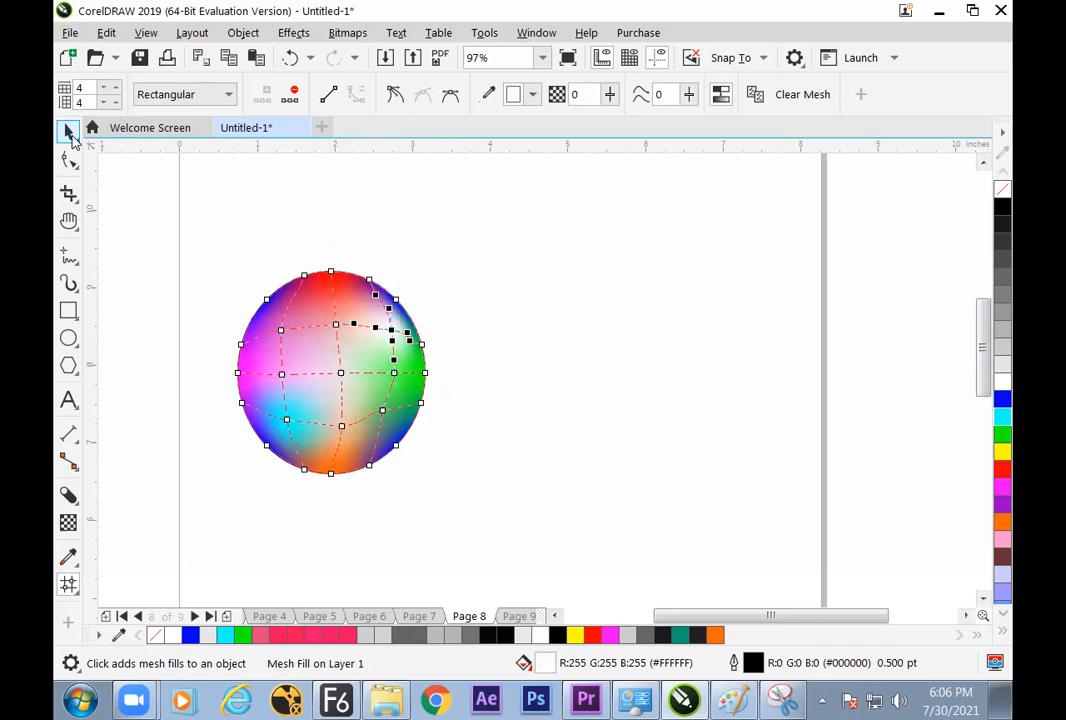
- Move the mesh-filled ellipse next to the page's left edge and deselect it
left_click(68, 131)
left_click(538, 376)
left_click_drag(391, 374, 343, 389)
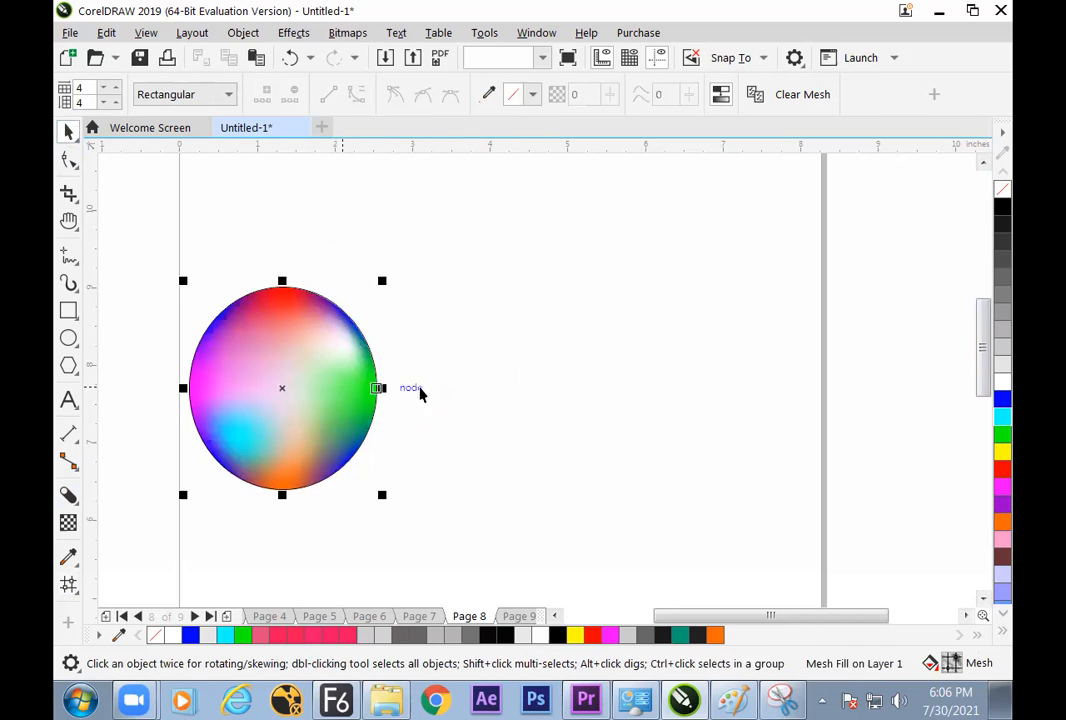
left_click(484, 380)
- Draw an unfilled ellipse about 2.95 by 3.31 inches beside the mesh-filled one and convert it to curves
left_click(68, 338)
left_click_drag(487, 222, 716, 480)
left_click(68, 160)
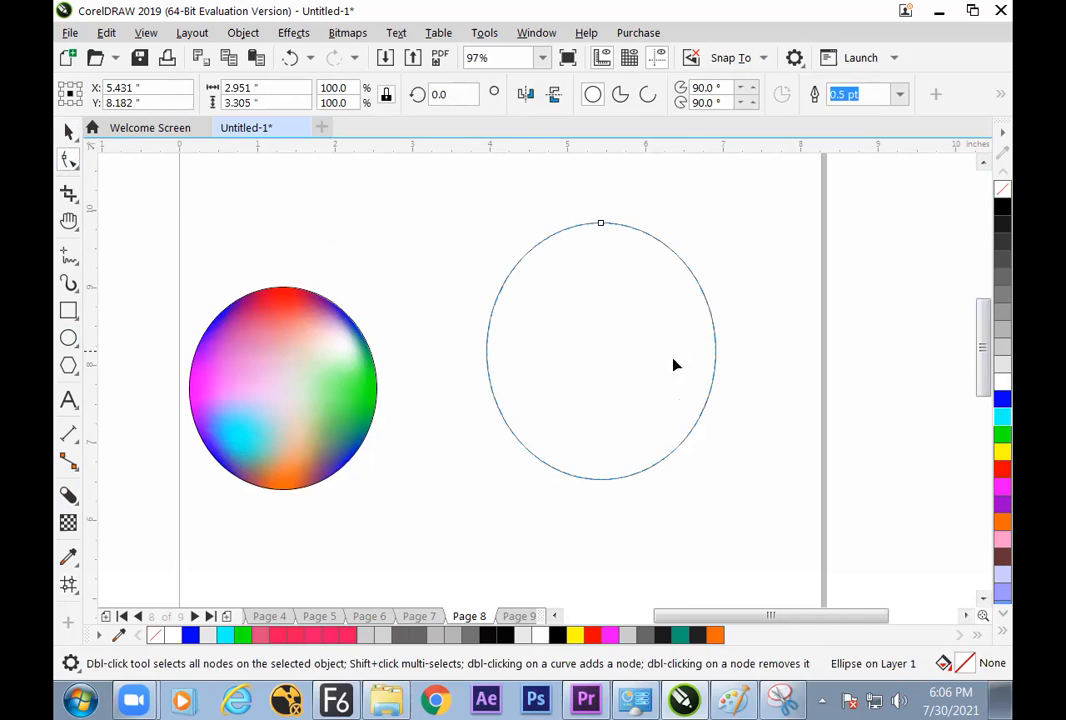
left_click(998, 95)
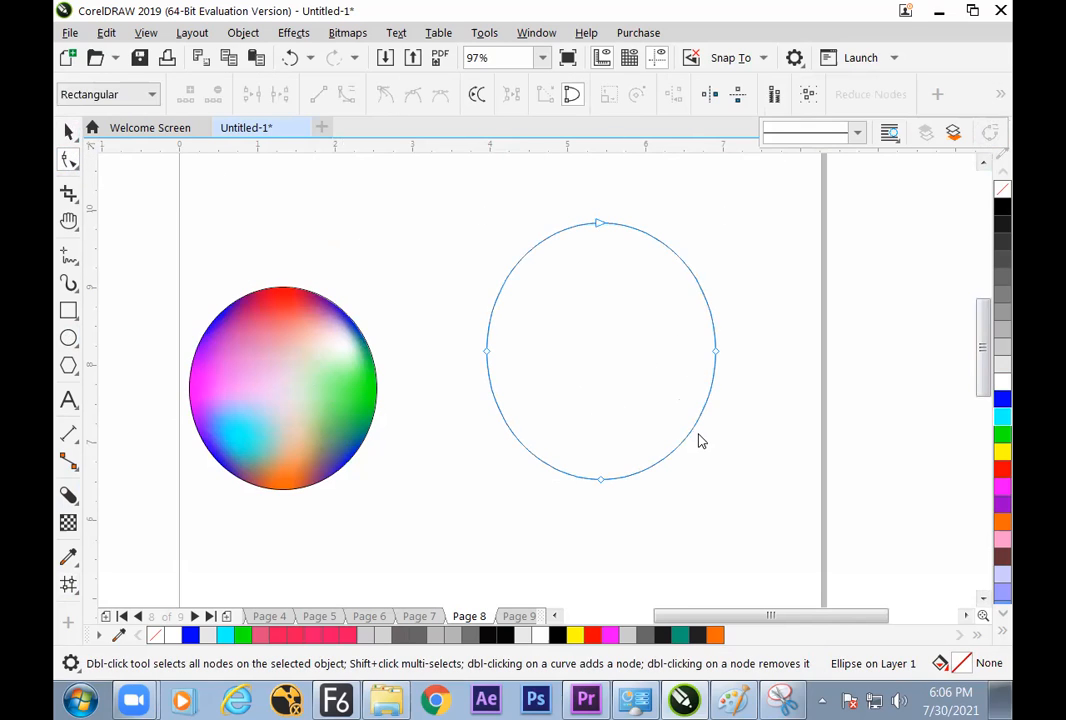
- Reshape the new curve by pulling its right side inward and adding a node that indents its lower-right edge
left_click_drag(697, 435, 668, 428)
left_click_drag(715, 354, 694, 361)
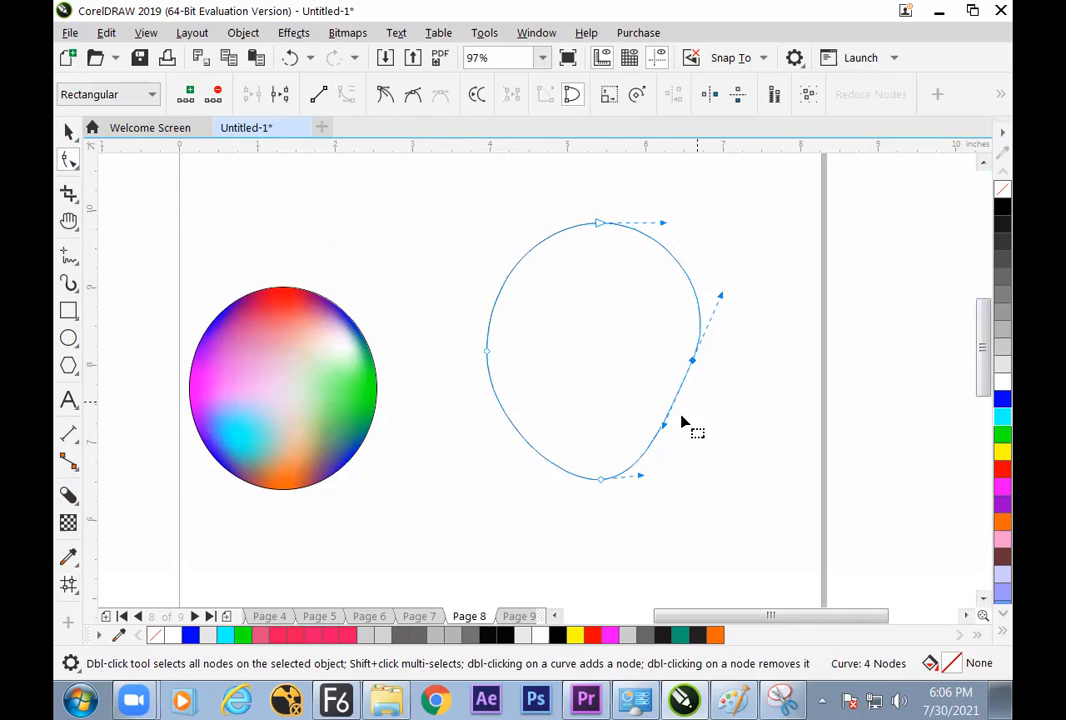
left_click(657, 440)
double_click(655, 434)
double_click(652, 434)
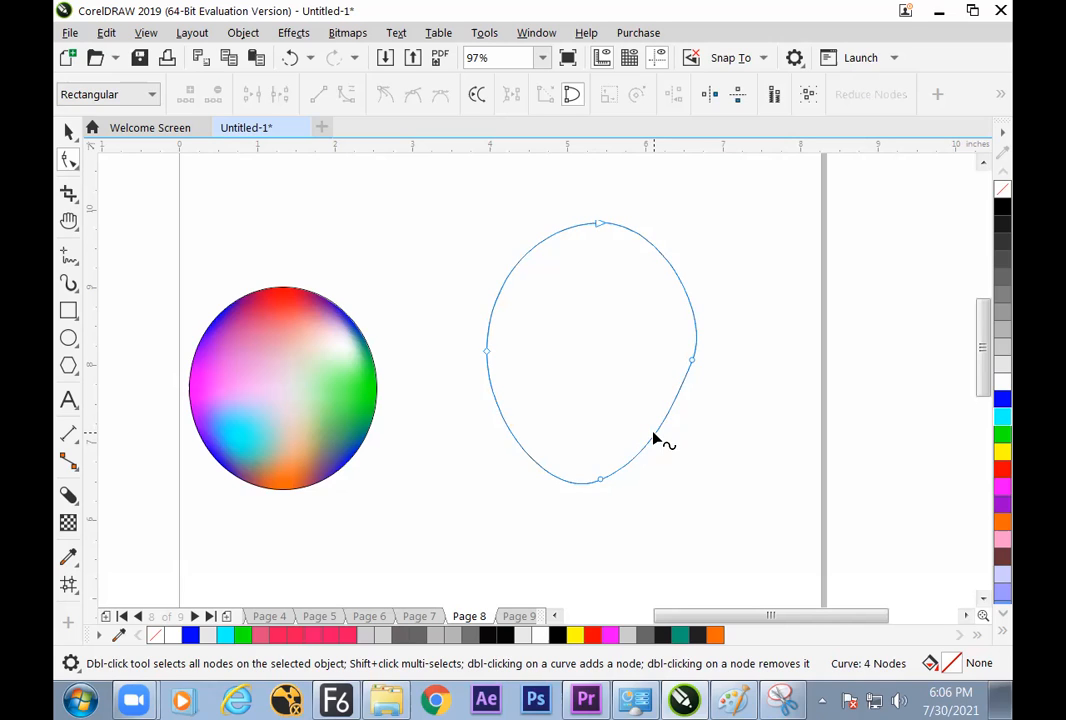
double_click(659, 440)
left_click_drag(656, 440, 682, 352)
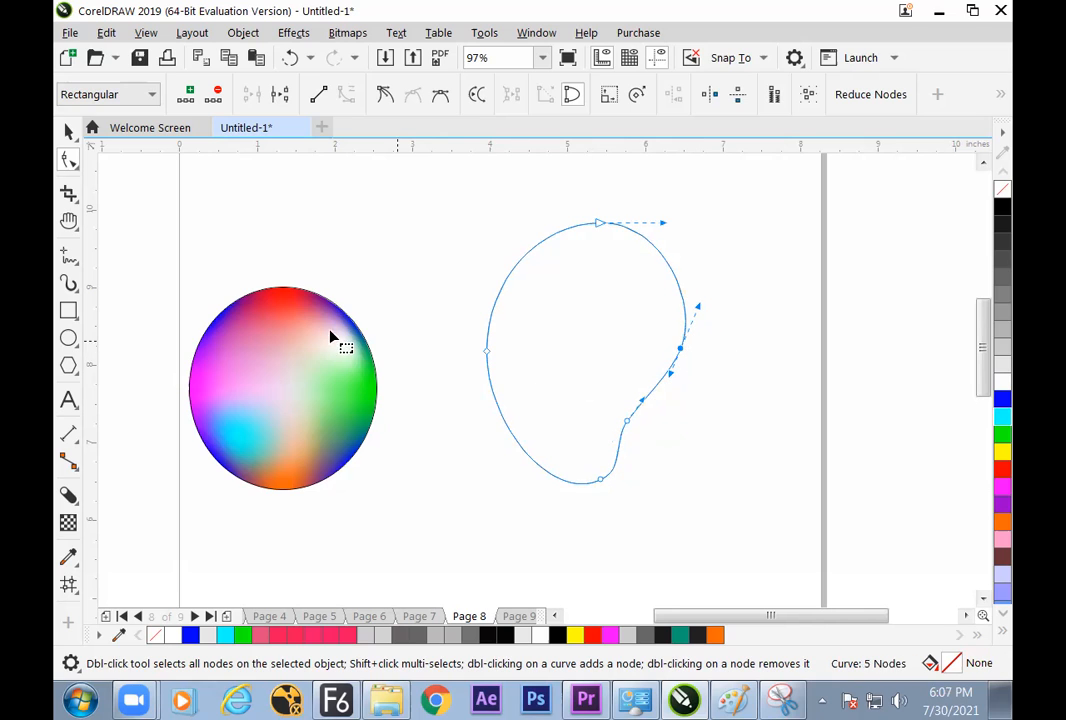
- Duplicate the irregular curve to its right and space the original and the copy apart
left_click(68, 131)
left_click(706, 407)
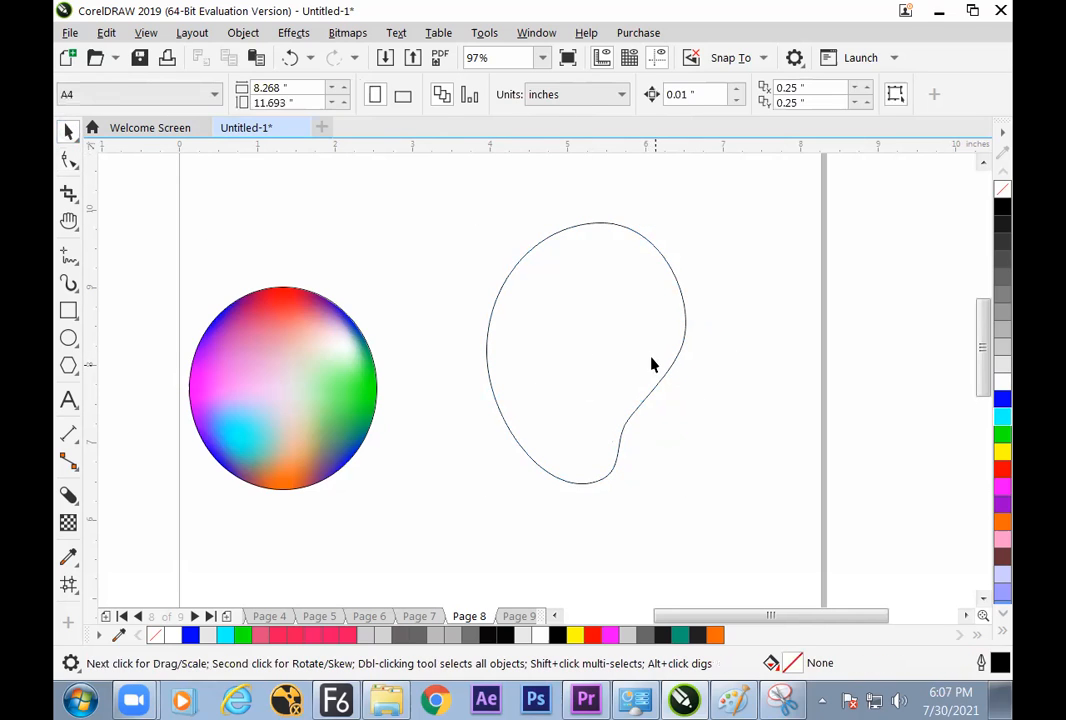
left_click_drag(664, 352, 650, 395)
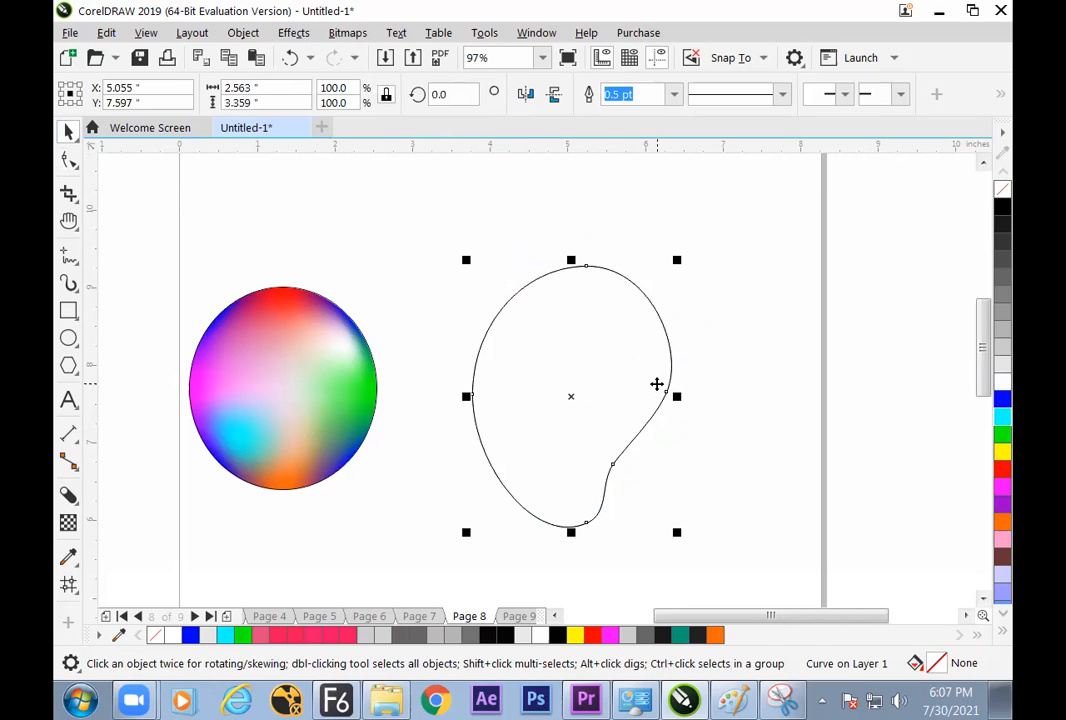
left_click_drag(586, 389, 811, 399)
left_click_drag(616, 363, 576, 360)
left_click_drag(762, 355, 732, 338)
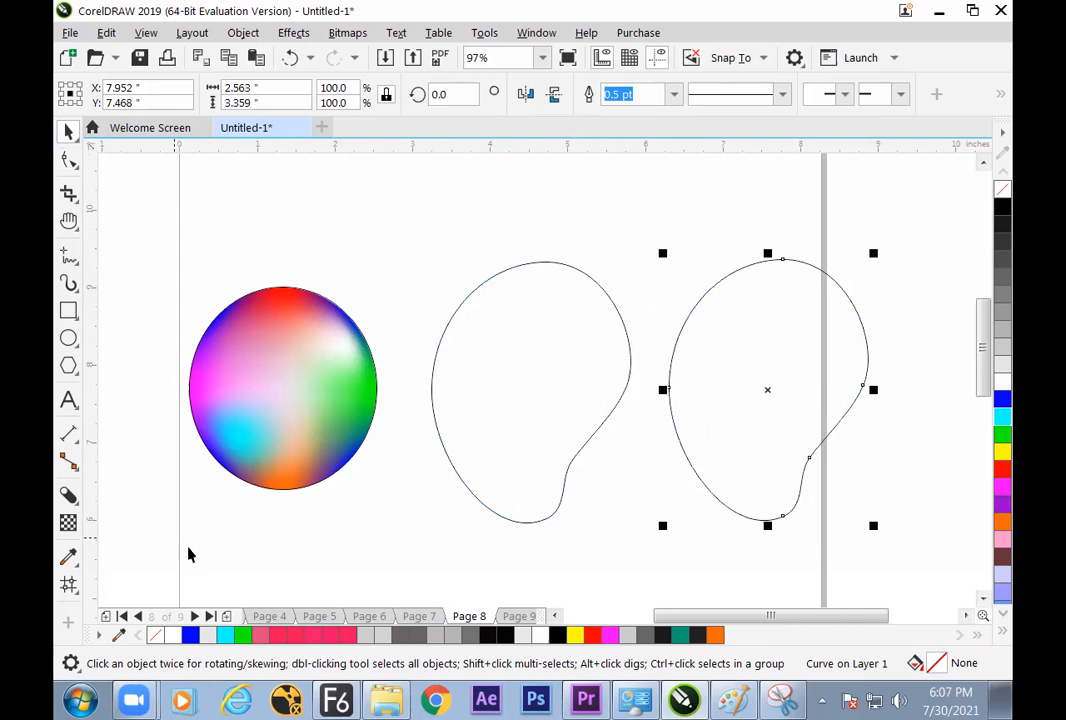
- Fill the right-hand copy with orange (#FF6600) and apply a 2 by 2 rectangular mesh fill to it
left_click(1003, 522)
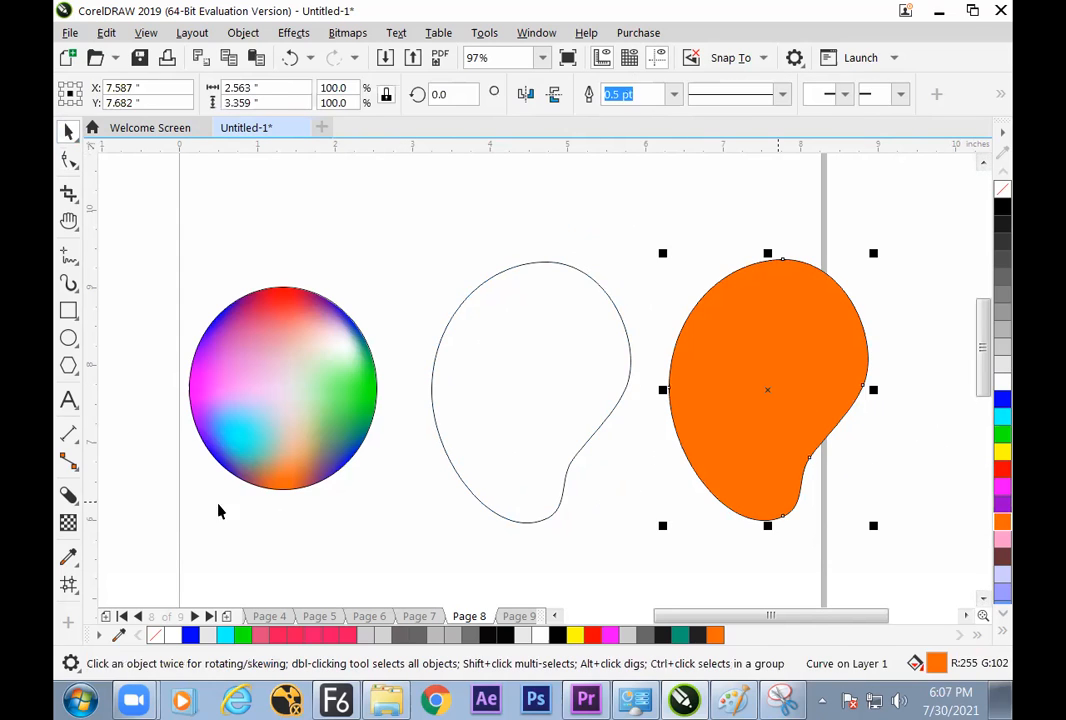
left_click(69, 584)
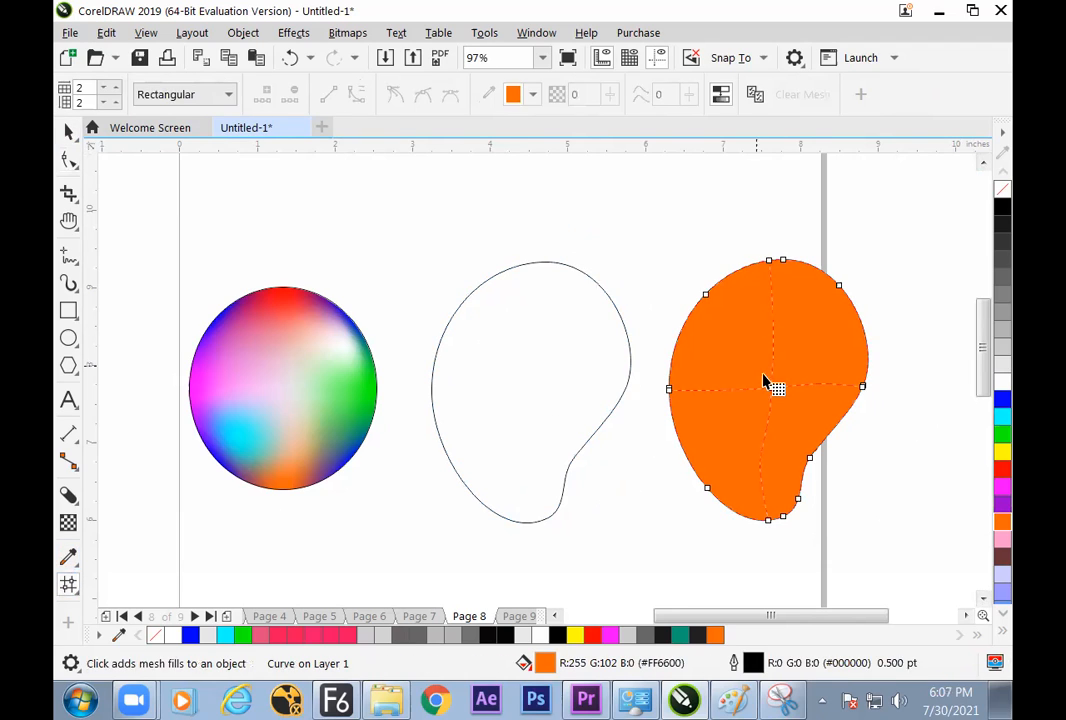
- Move the orange shape's central mesh node up and to the left, and look over the node color picker's views
left_click_drag(771, 390, 744, 347)
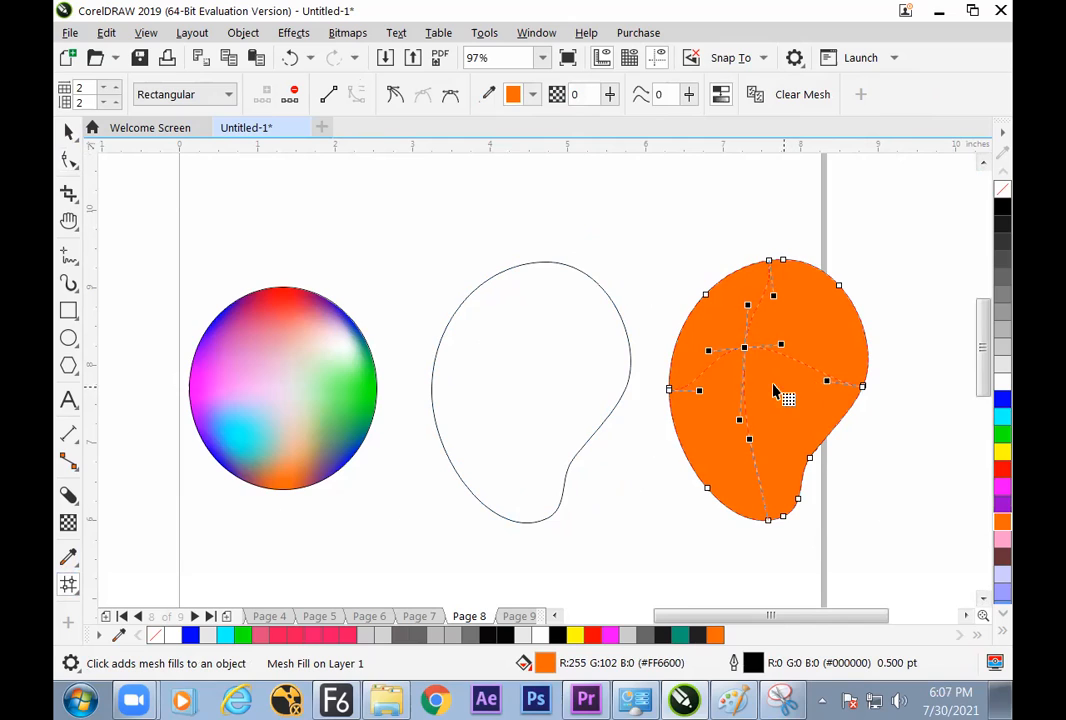
left_click(516, 99)
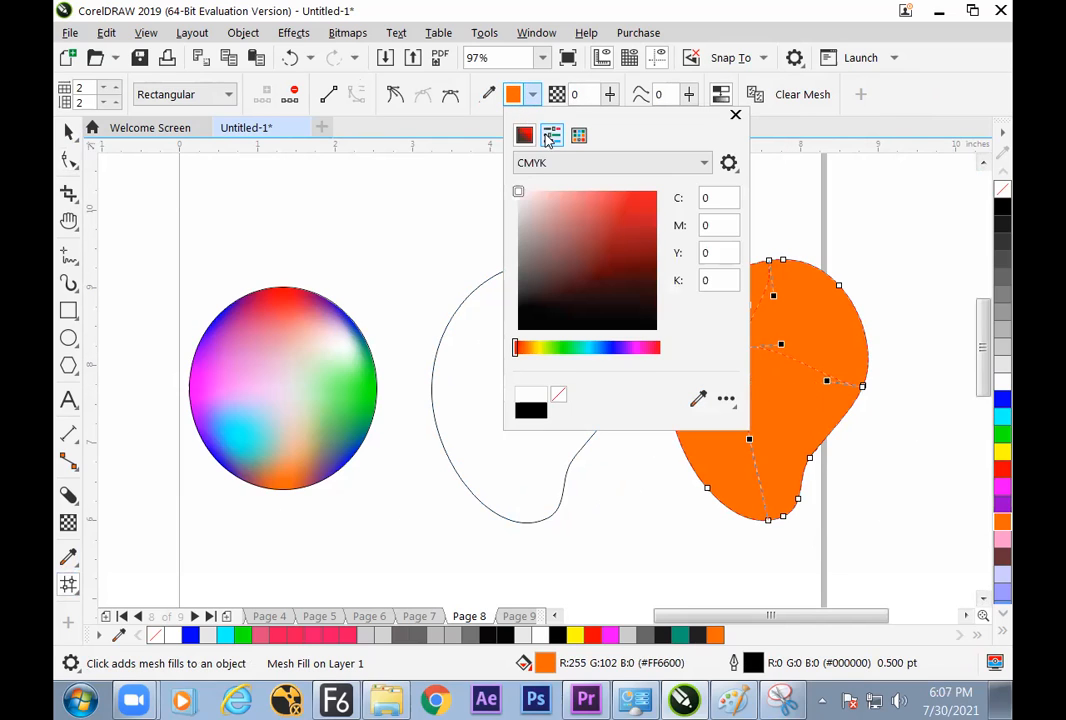
left_click(552, 135)
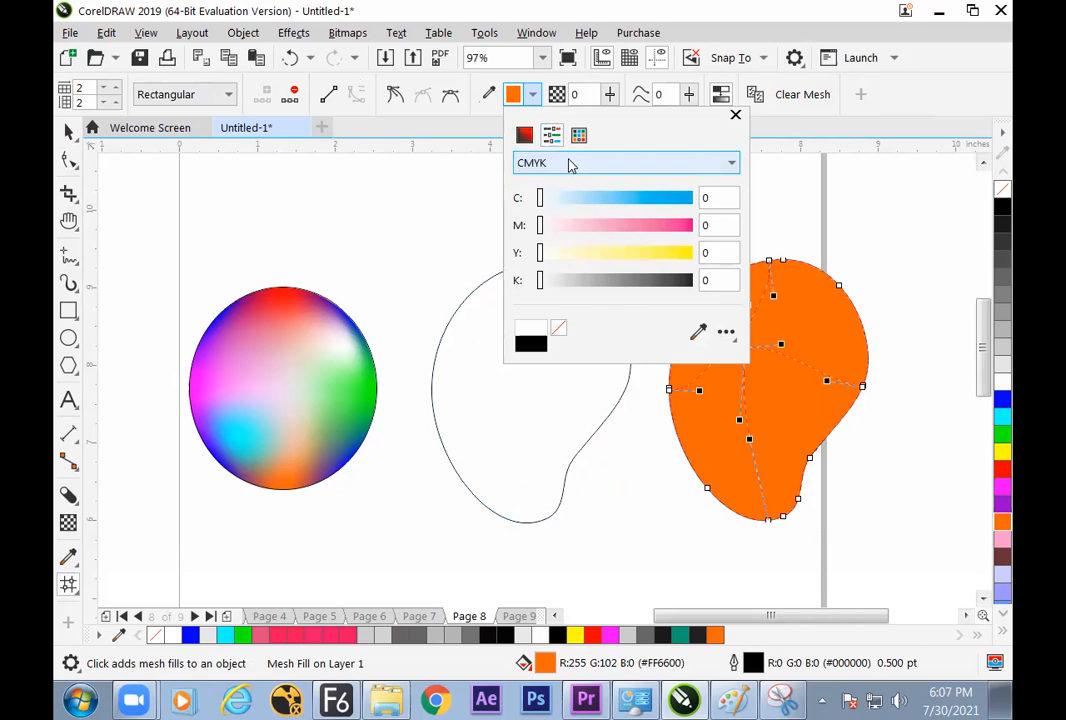
left_click(524, 135)
left_click(735, 116)
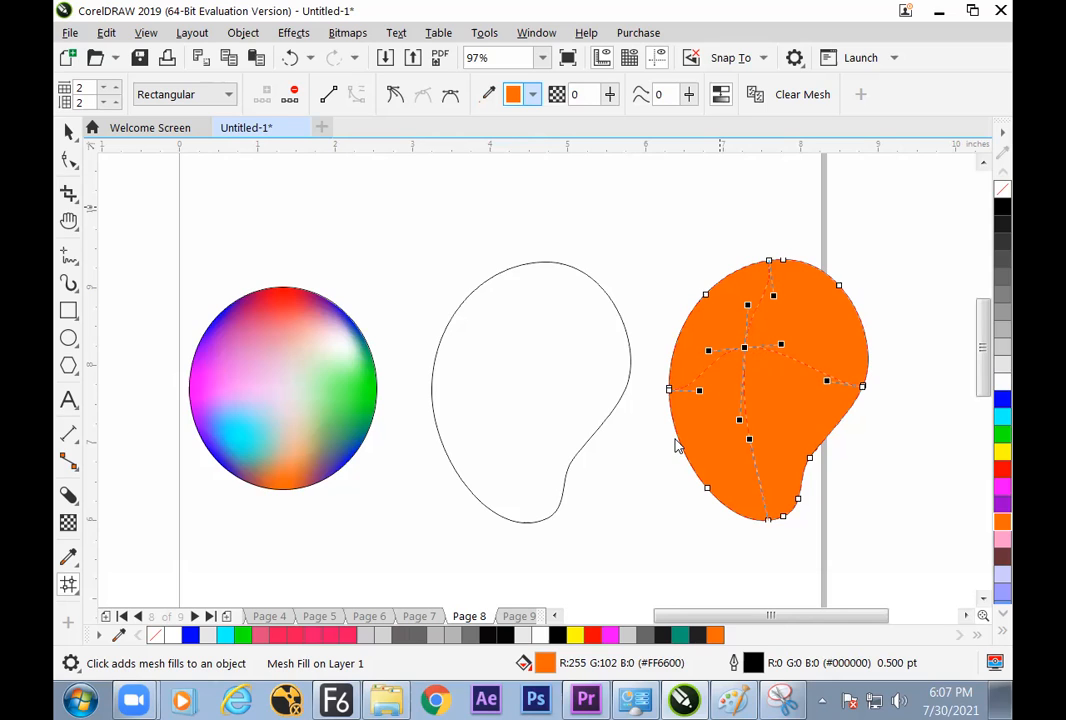
- View the shape's Mesh Fill properties and nudge the central mesh node slightly downward
key("alt+Return")
left_click(583, 335)
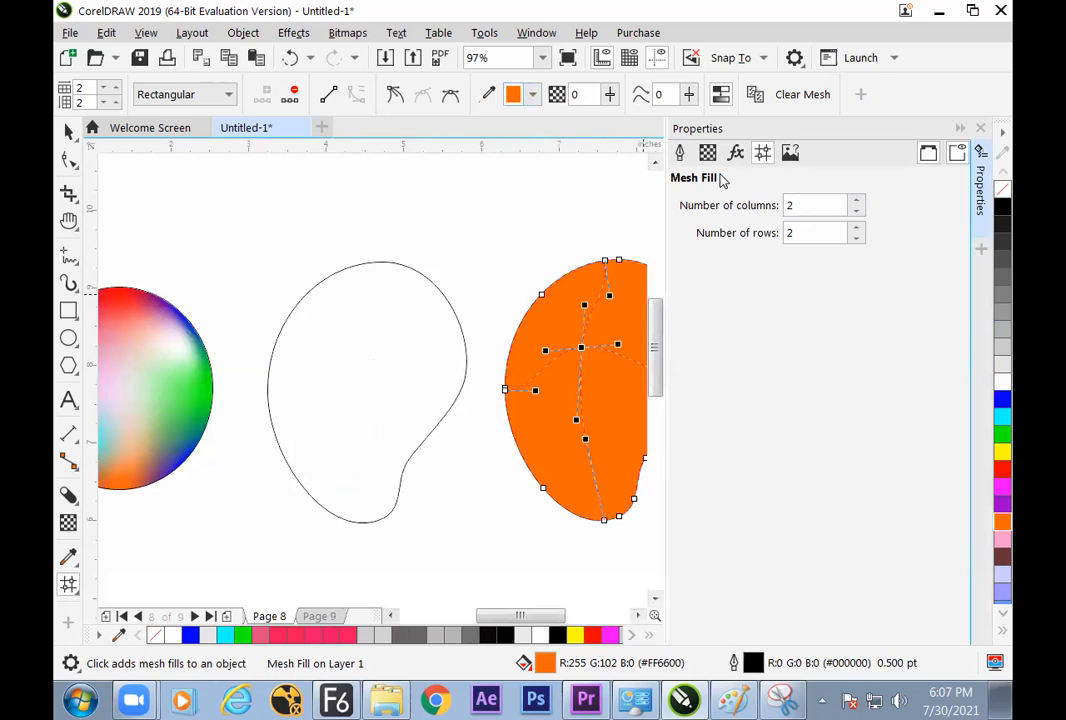
left_click_drag(582, 348, 586, 356)
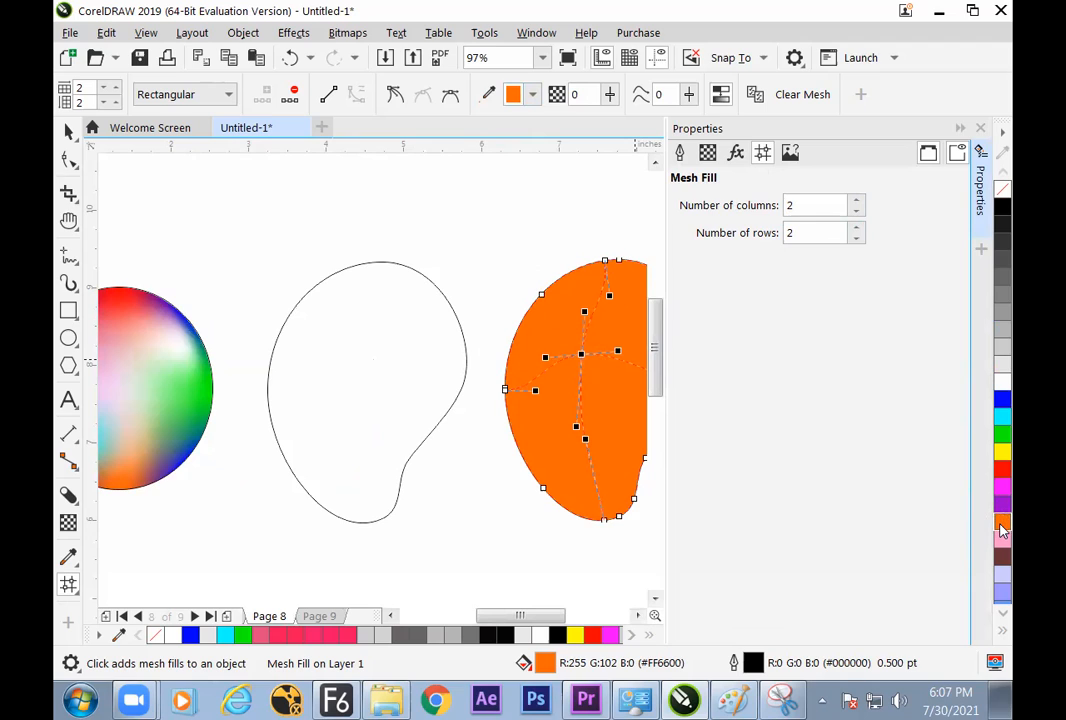
left_click(980, 129)
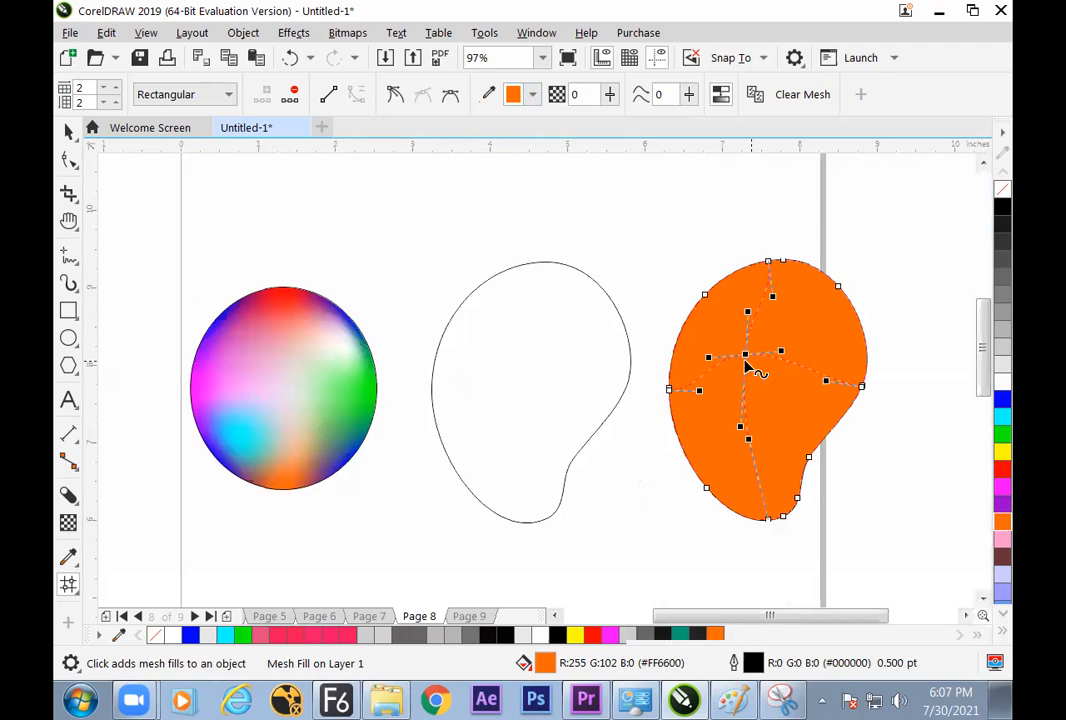
- Try white and orange on the central mesh node, and settle on red (#FF0000)
left_click(1002, 383)
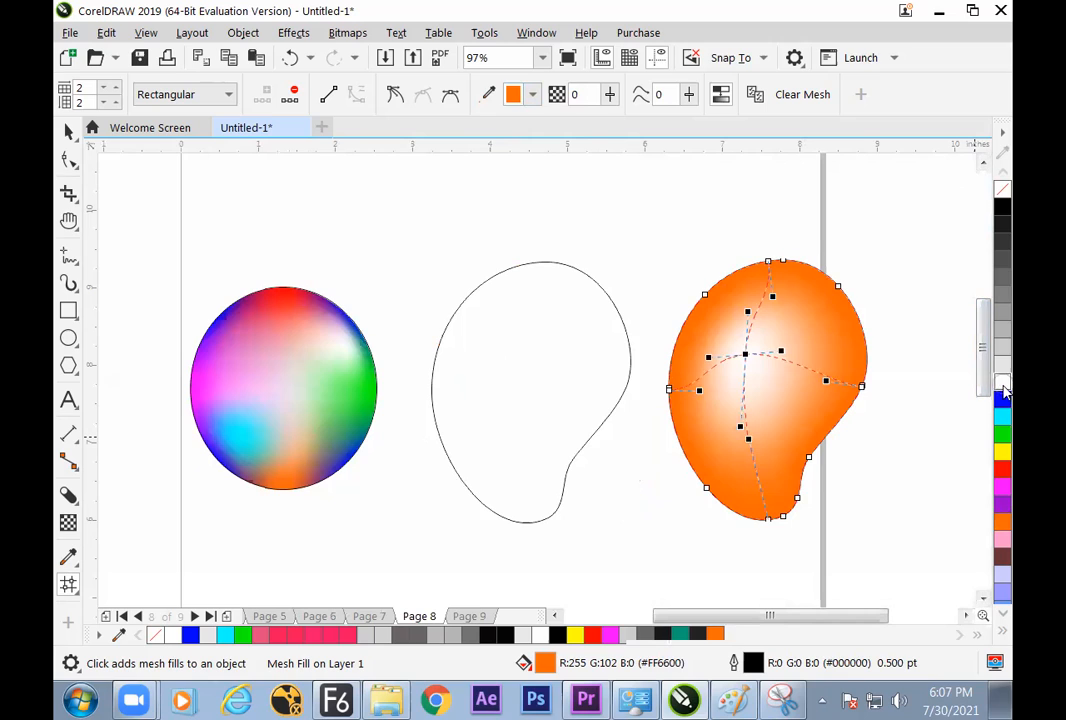
left_click(1003, 521)
left_click(1002, 467)
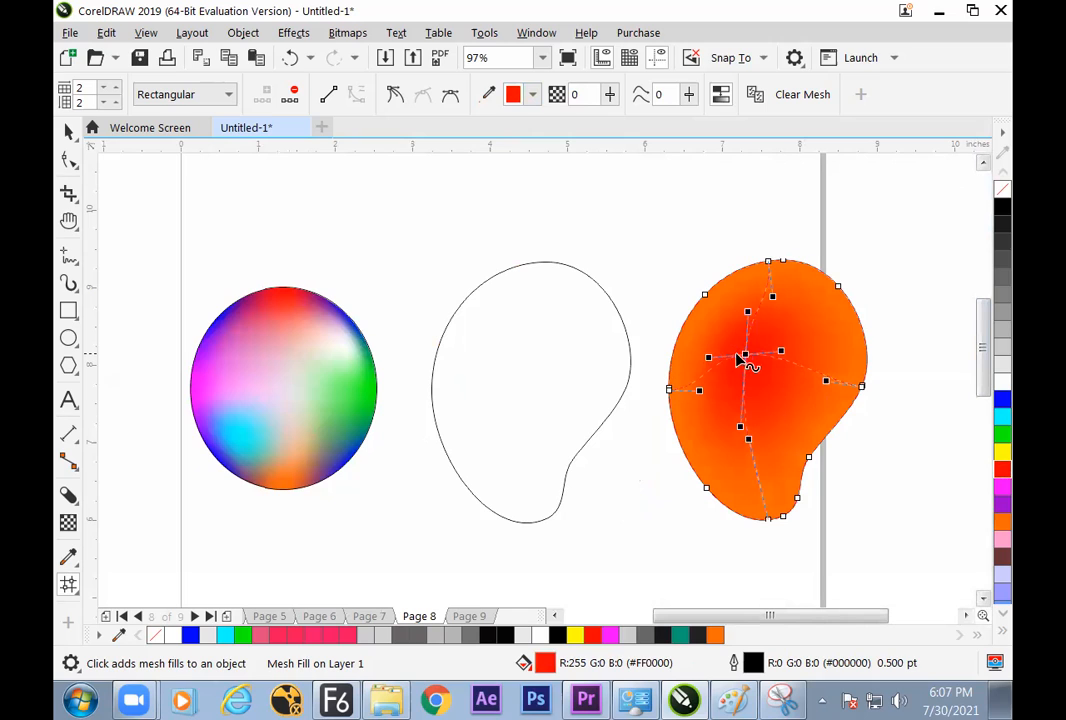
- Color the shape's top mesh node and its lower-left edge node yellow (#FFFF00)
left_click(772, 261)
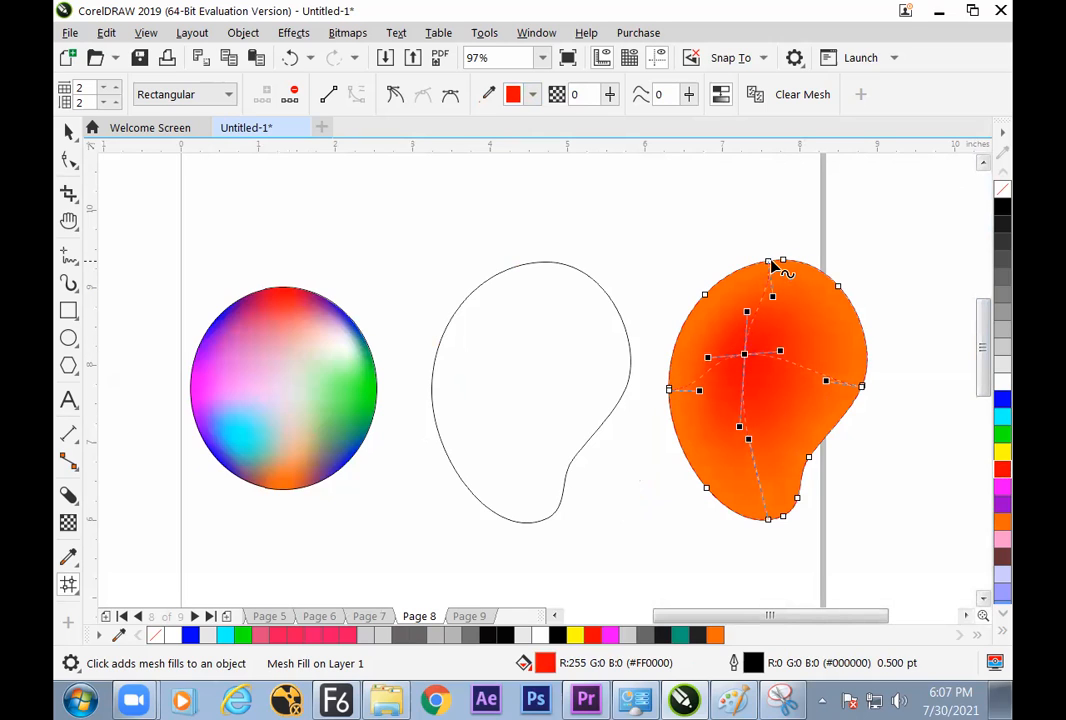
left_click(1003, 452)
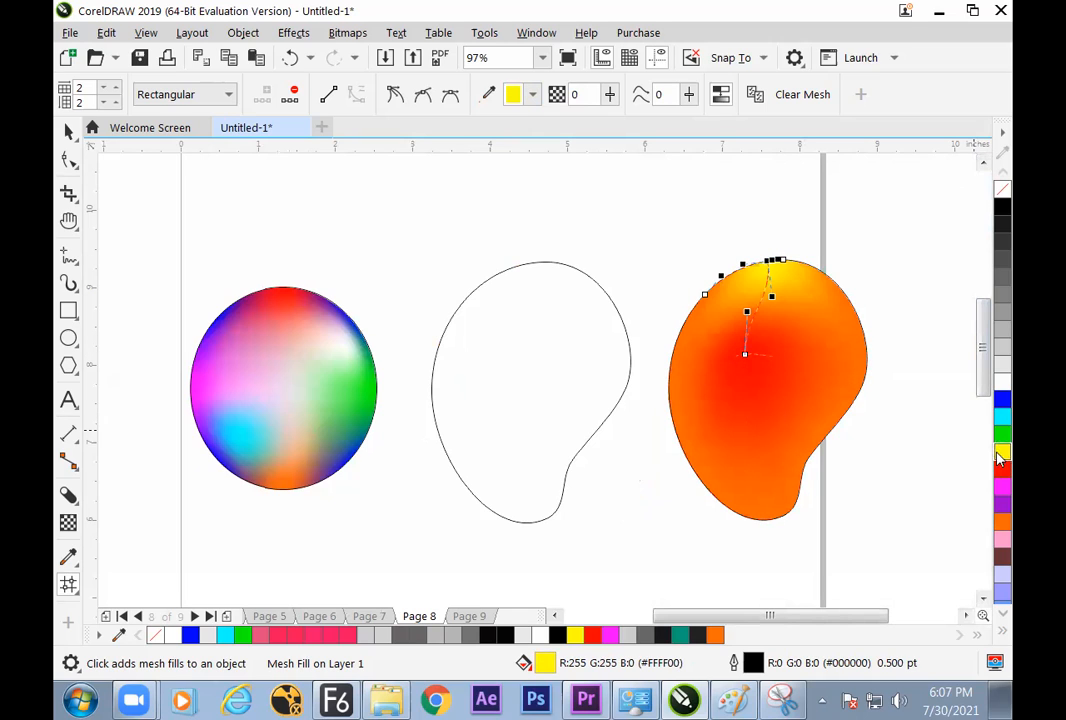
left_click(705, 295)
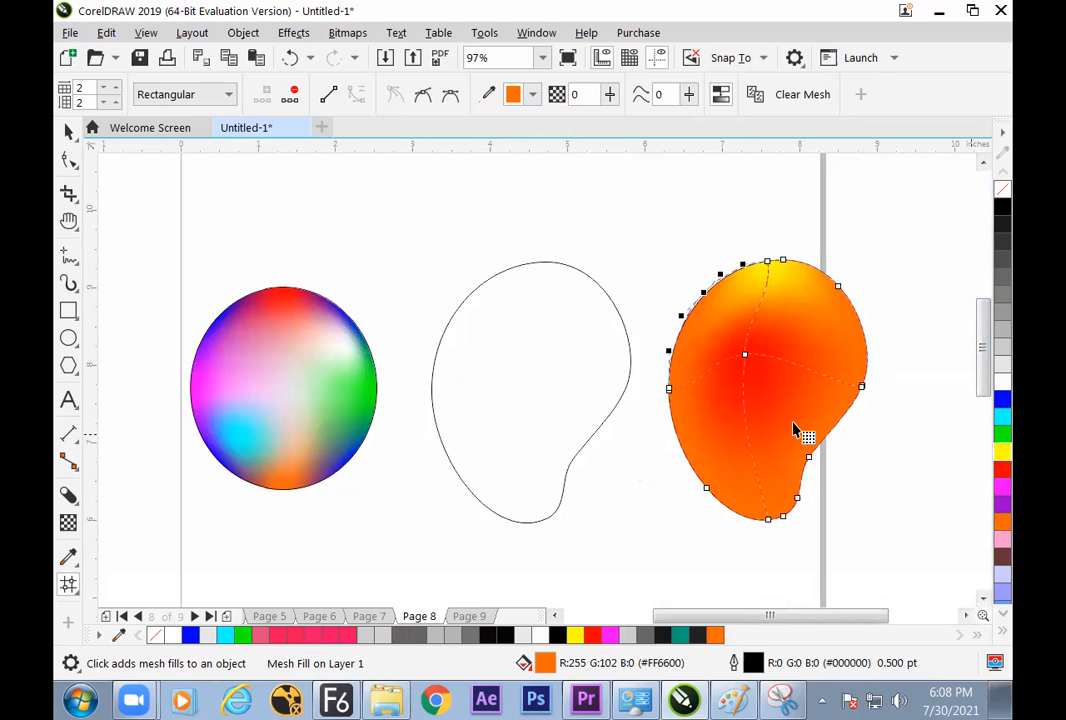
left_click(706, 487)
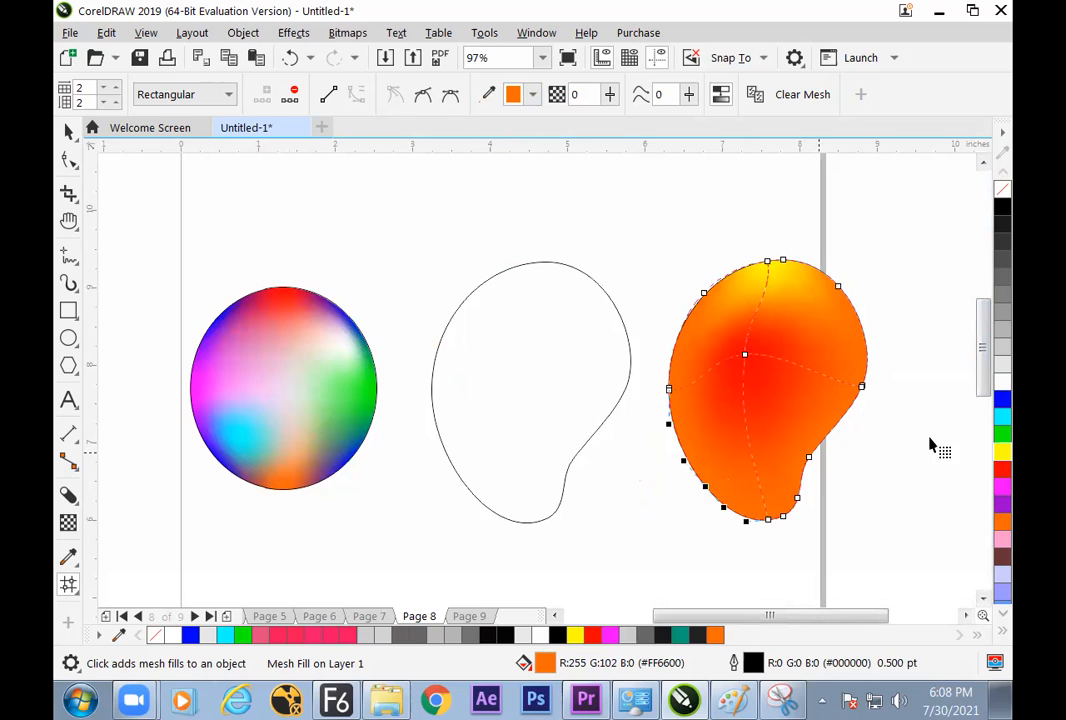
left_click(1003, 452)
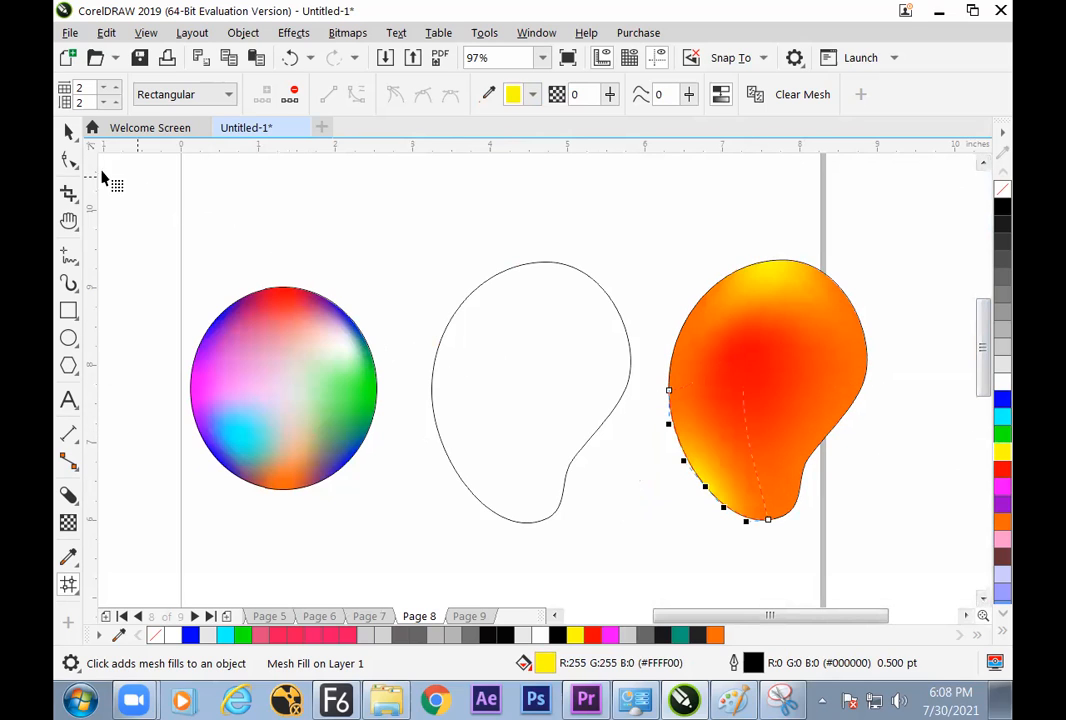
- Shift the mesh-filled irregular shape slightly down and to the left, and remove its outline
left_click(68, 131)
left_click(778, 409)
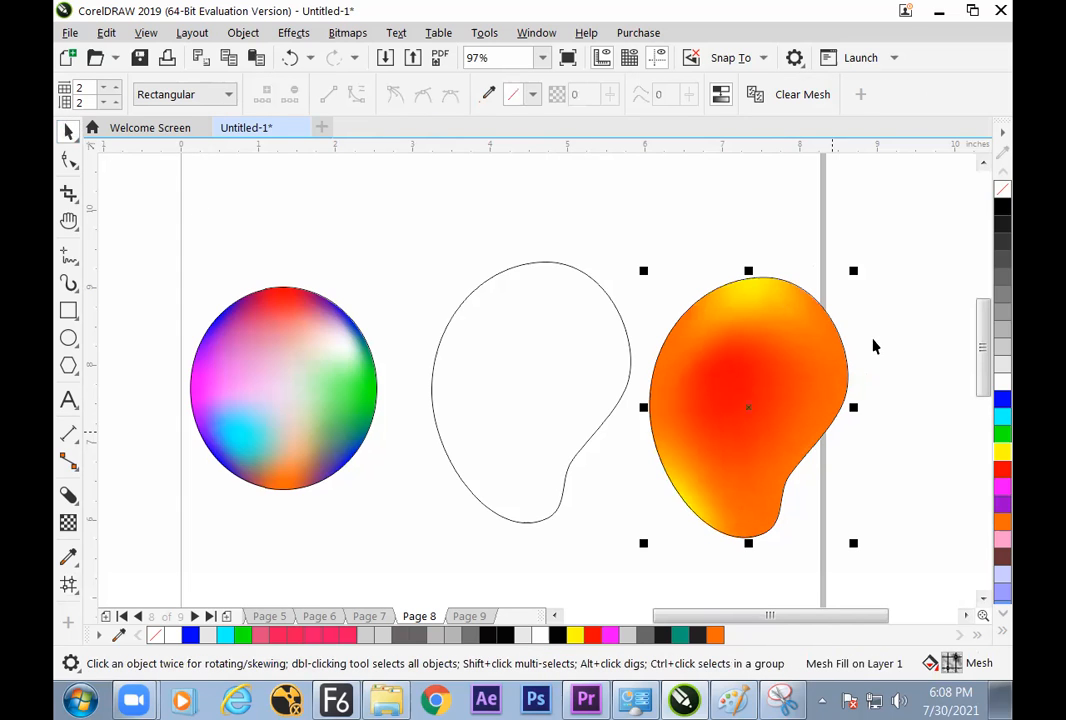
left_click(775, 272)
left_click(783, 291)
key("alt+Return")
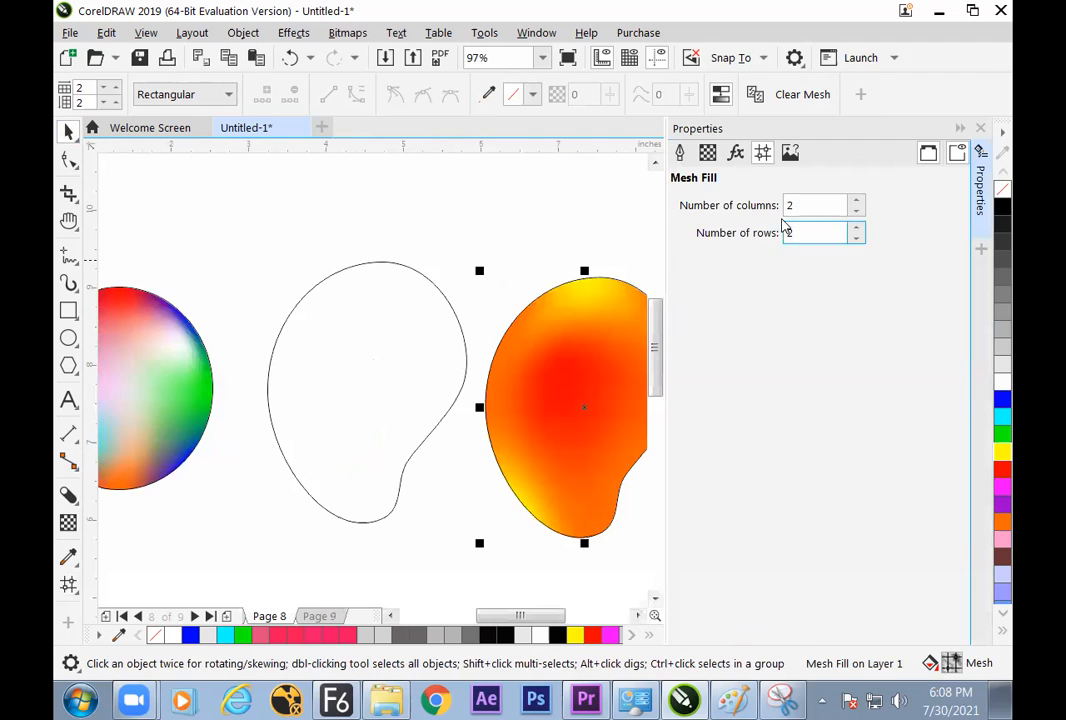
left_click(680, 152)
left_click(745, 240)
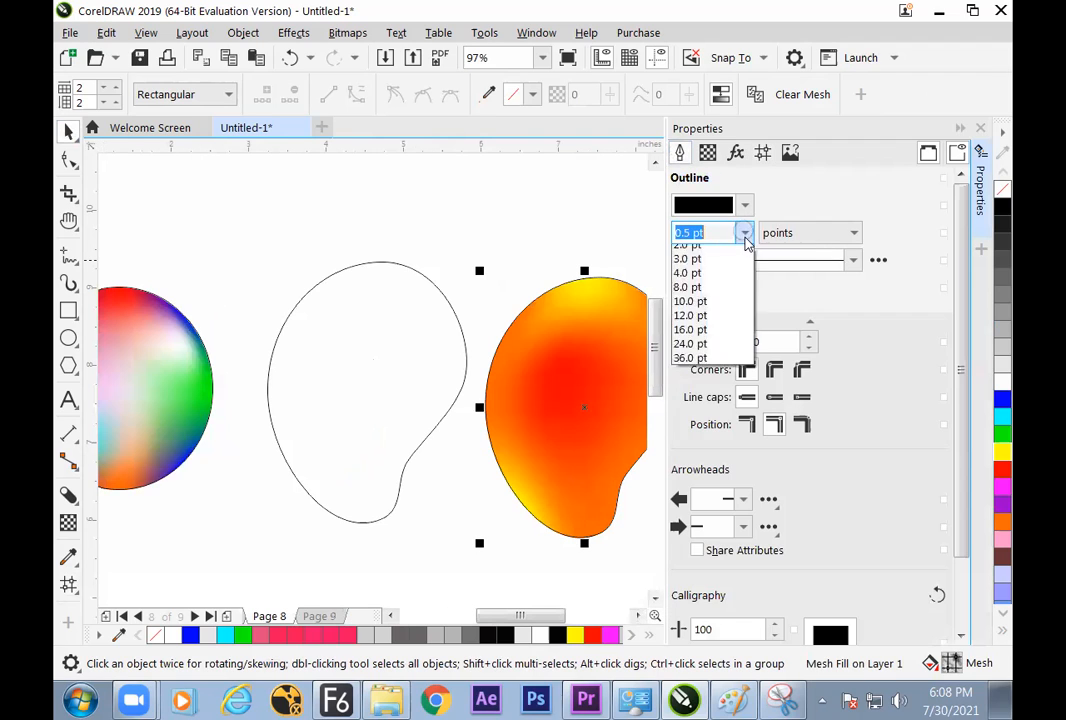
left_click(725, 255)
left_click(607, 220)
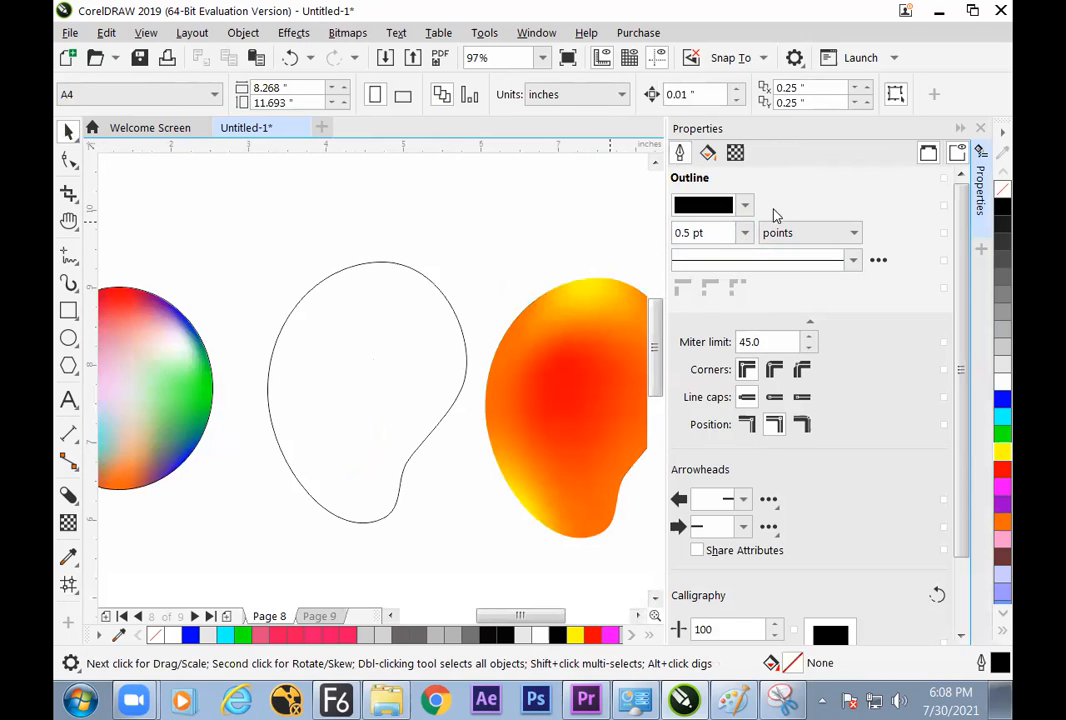
left_click(980, 128)
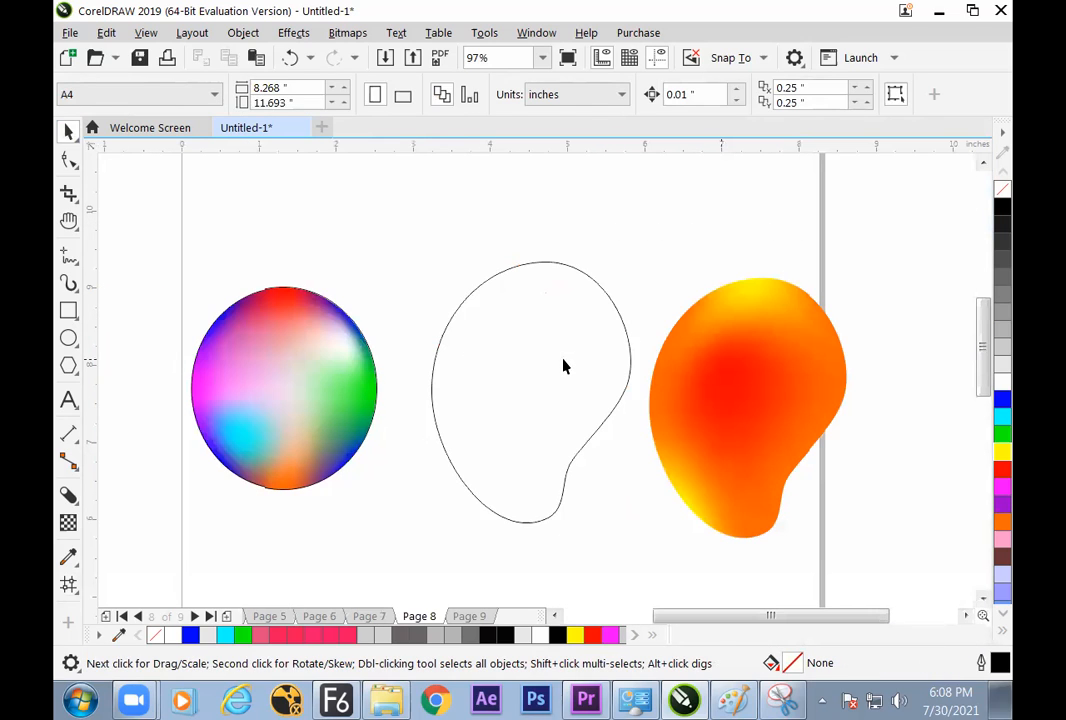
- Move the unfilled curve and the mesh-filled copy slightly down and to the left
left_click(563, 367)
left_click(747, 357)
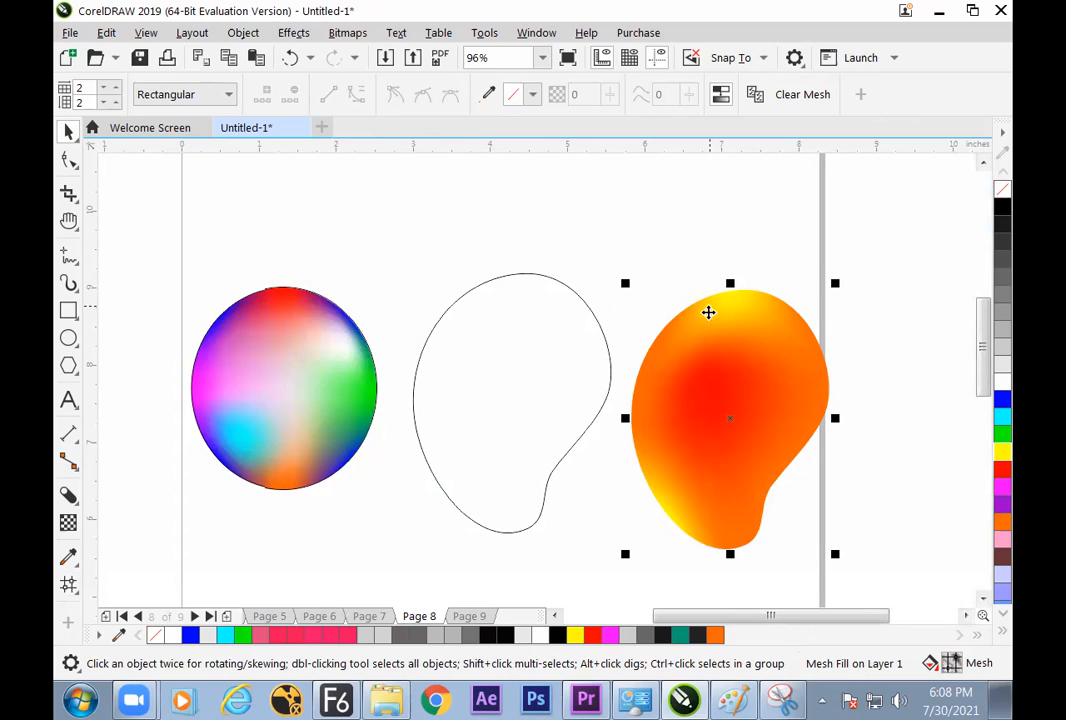
- Inspect the mesh-filled shape's upper-left edge at very high magnification, and return to a view of all objects
key("z")
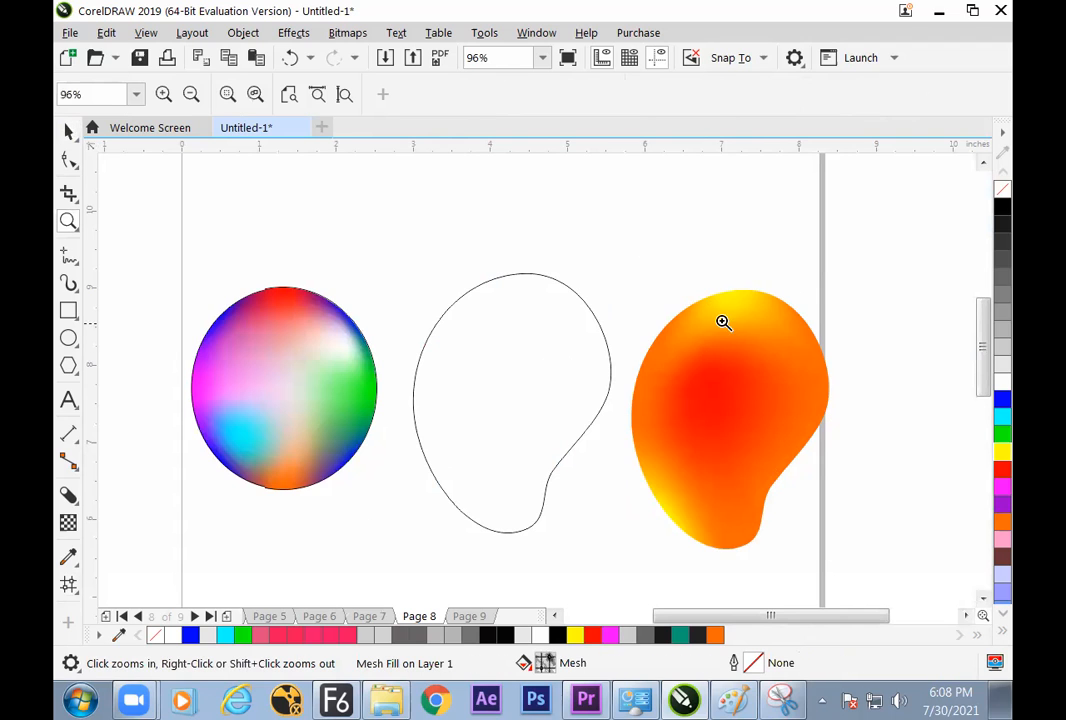
left_click_drag(685, 290, 718, 319)
left_click_drag(638, 275, 695, 319)
left_click(69, 156)
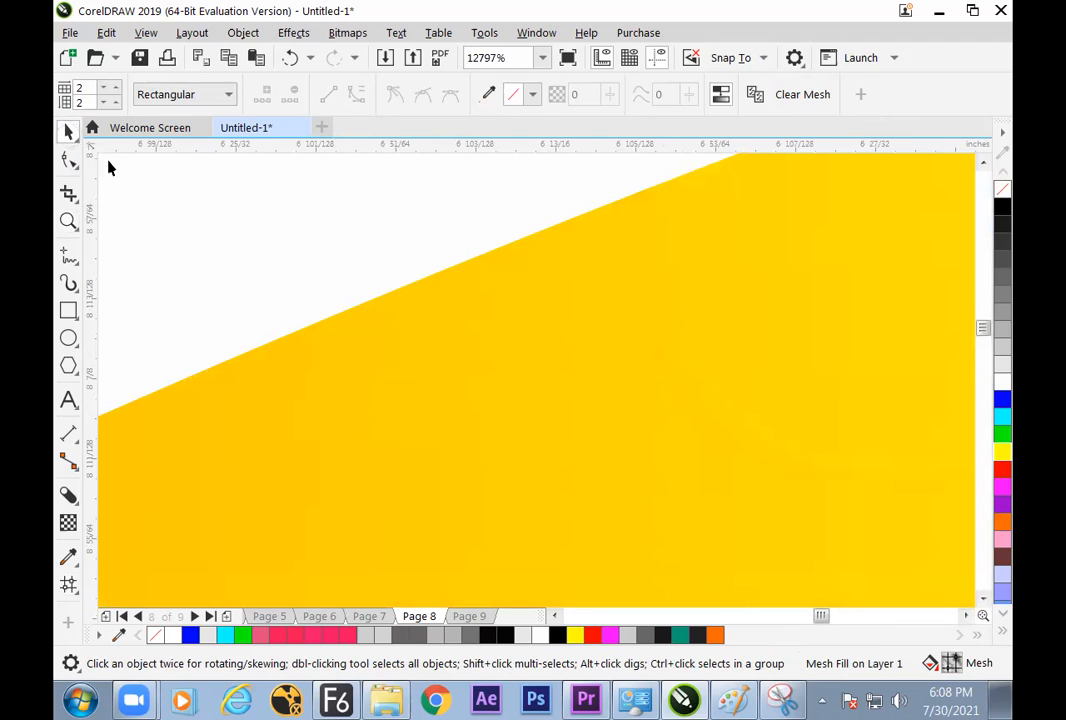
key("F4")
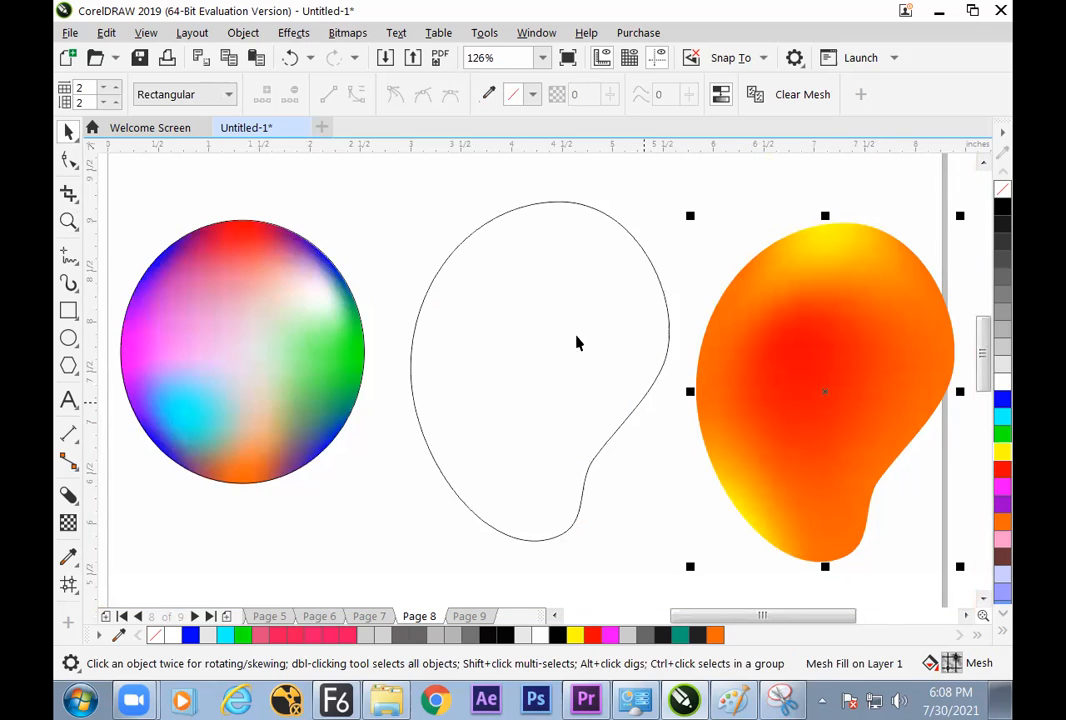
- Scale the mesh-filled shape down proportionally in two stages and reposition it beside the unfilled curve
left_click_drag(830, 376, 812, 407)
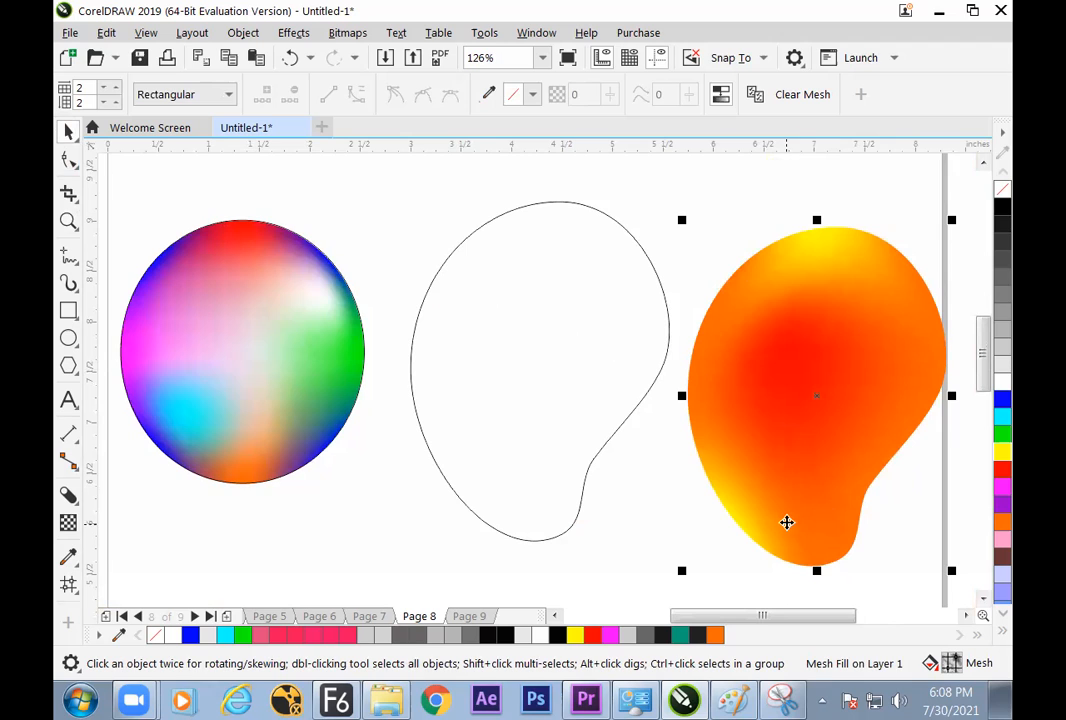
left_click_drag(682, 571, 735, 502)
left_click_drag(815, 408, 778, 442)
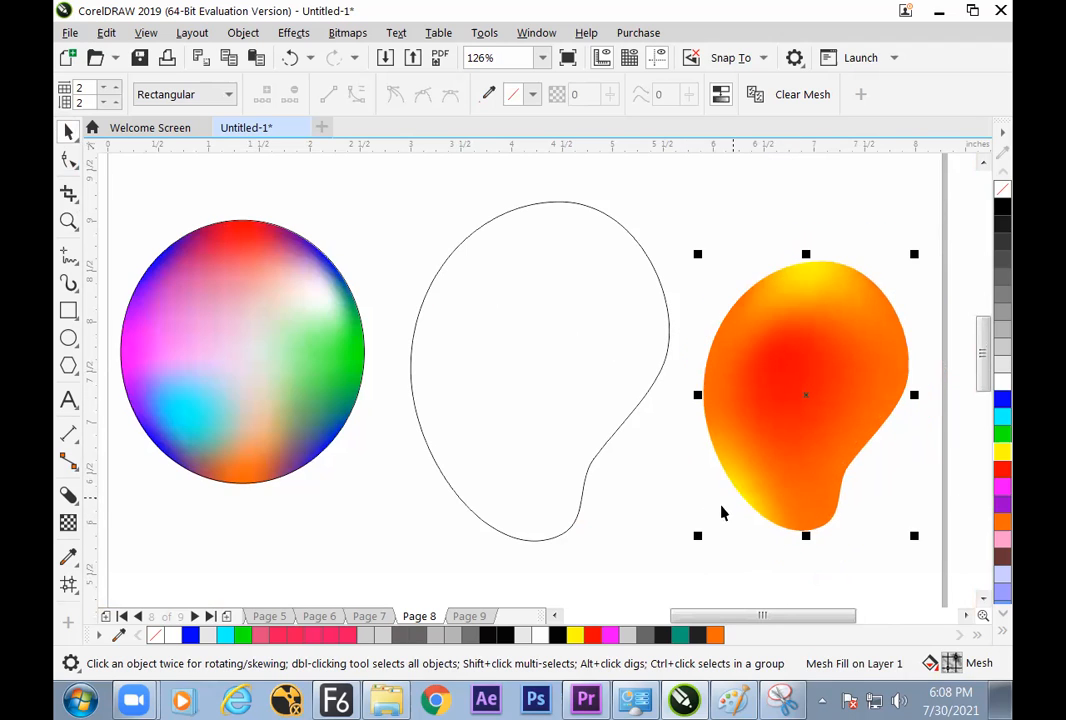
left_click_drag(699, 536, 733, 483)
left_click_drag(790, 409, 760, 473)
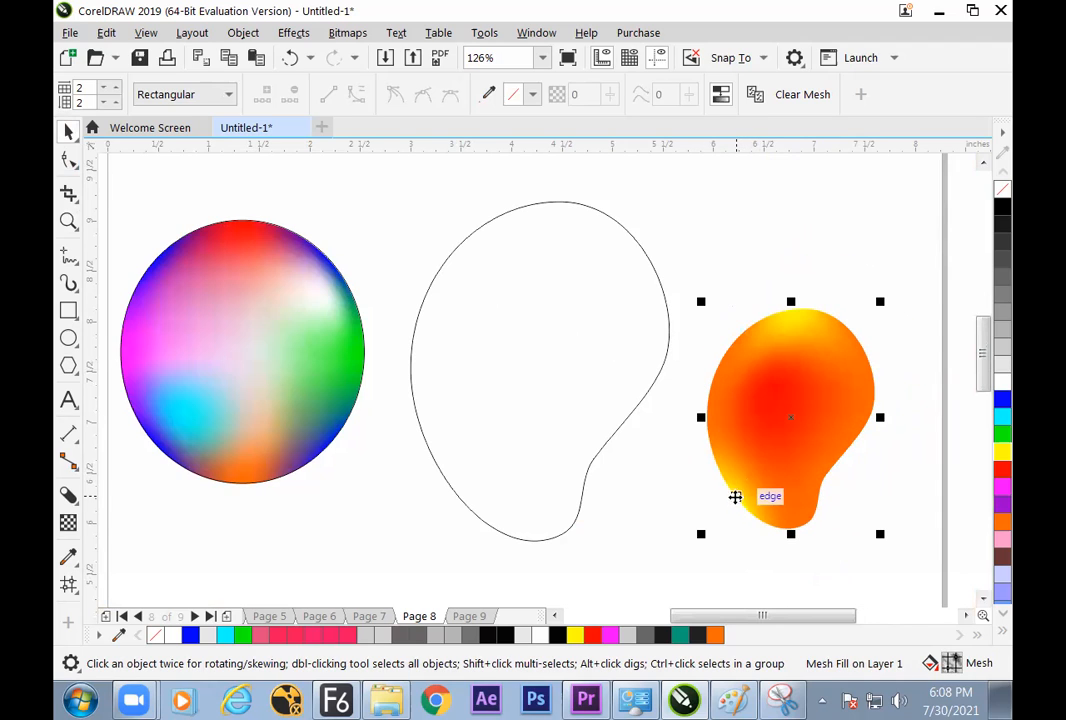
left_click_drag(810, 390, 801, 372)
left_click(591, 432)
left_click(776, 447)
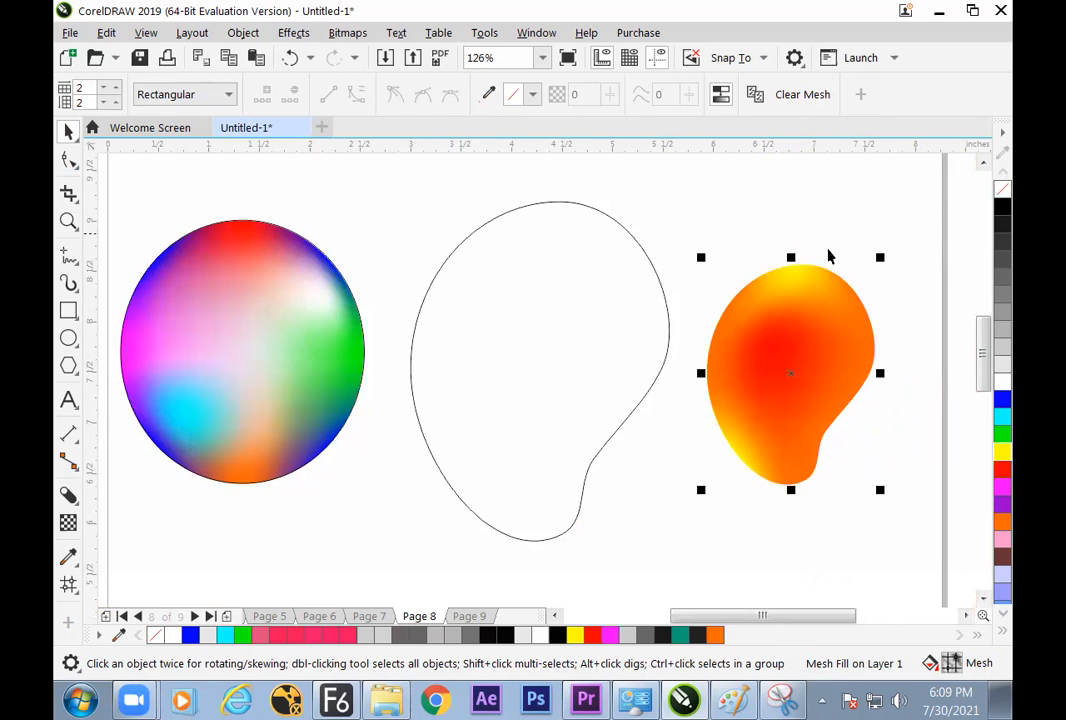
left_click_drag(792, 390, 778, 416)
left_click(840, 470)
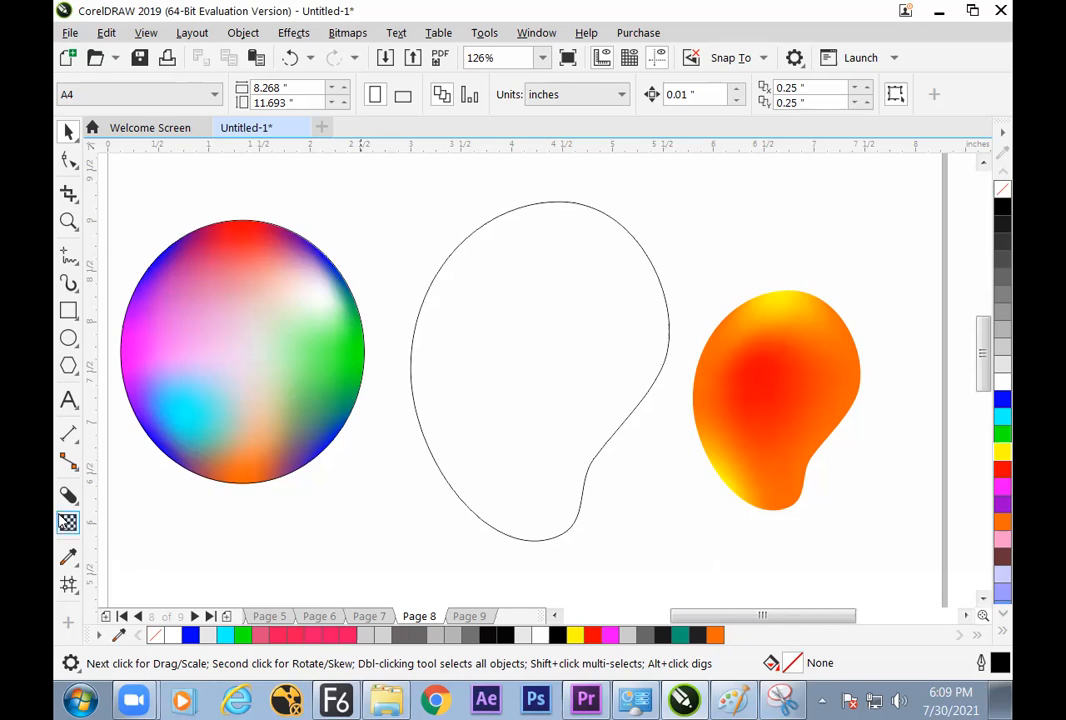
left_click(70, 496)
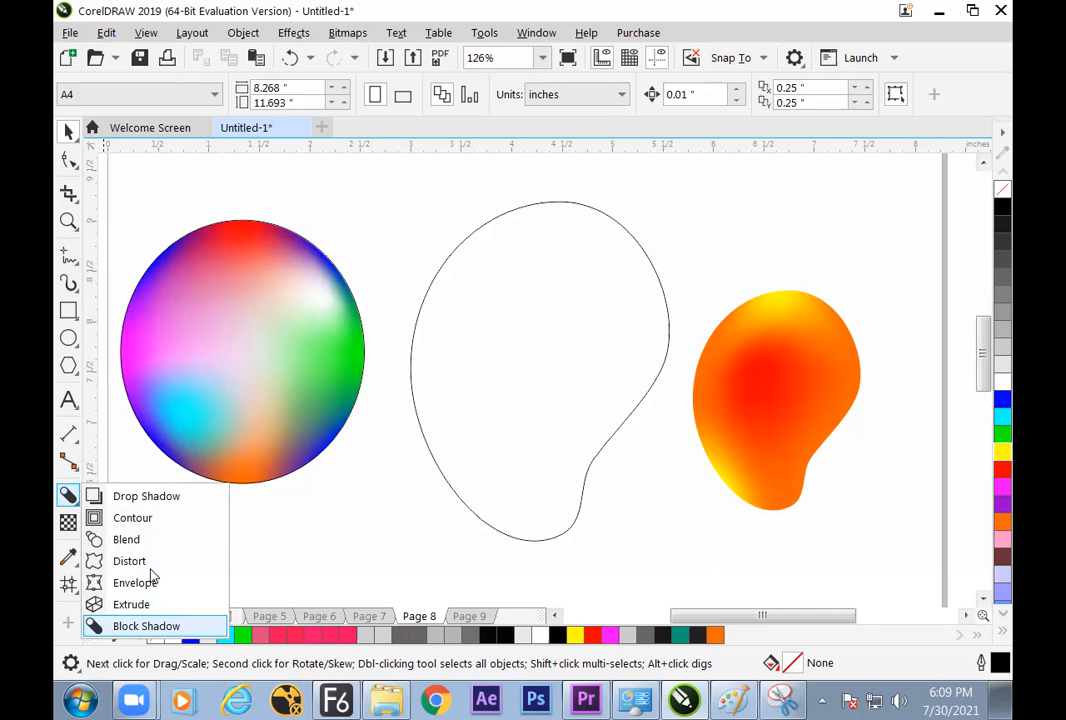
left_click(146, 626)
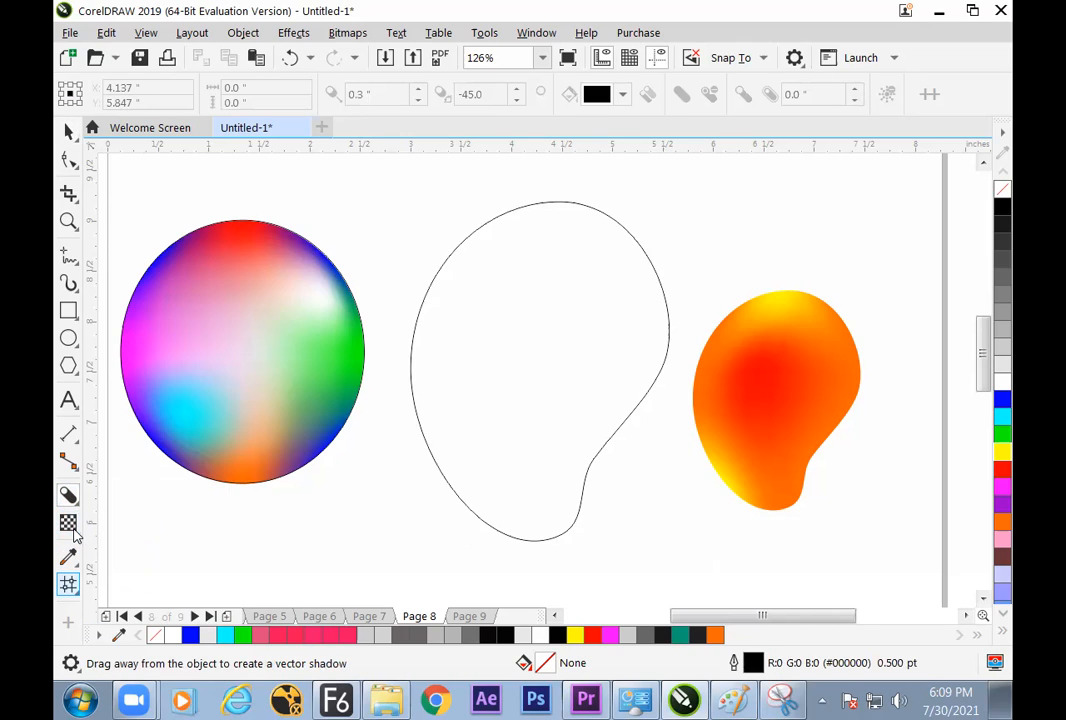
left_click(68, 585)
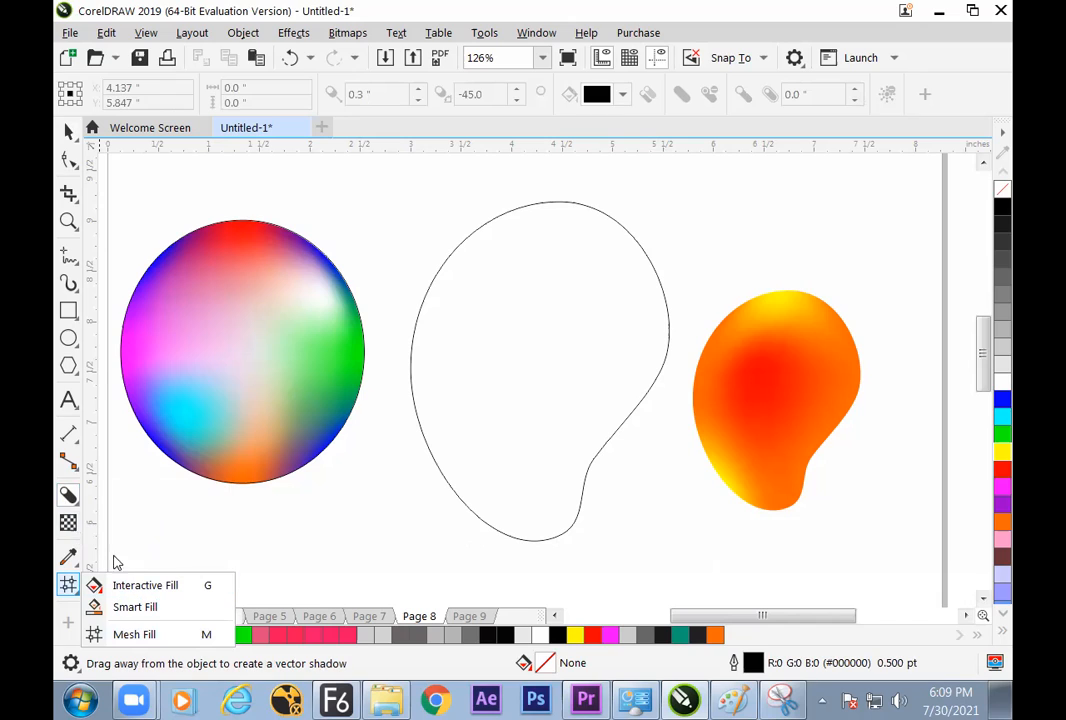
left_click(68, 557)
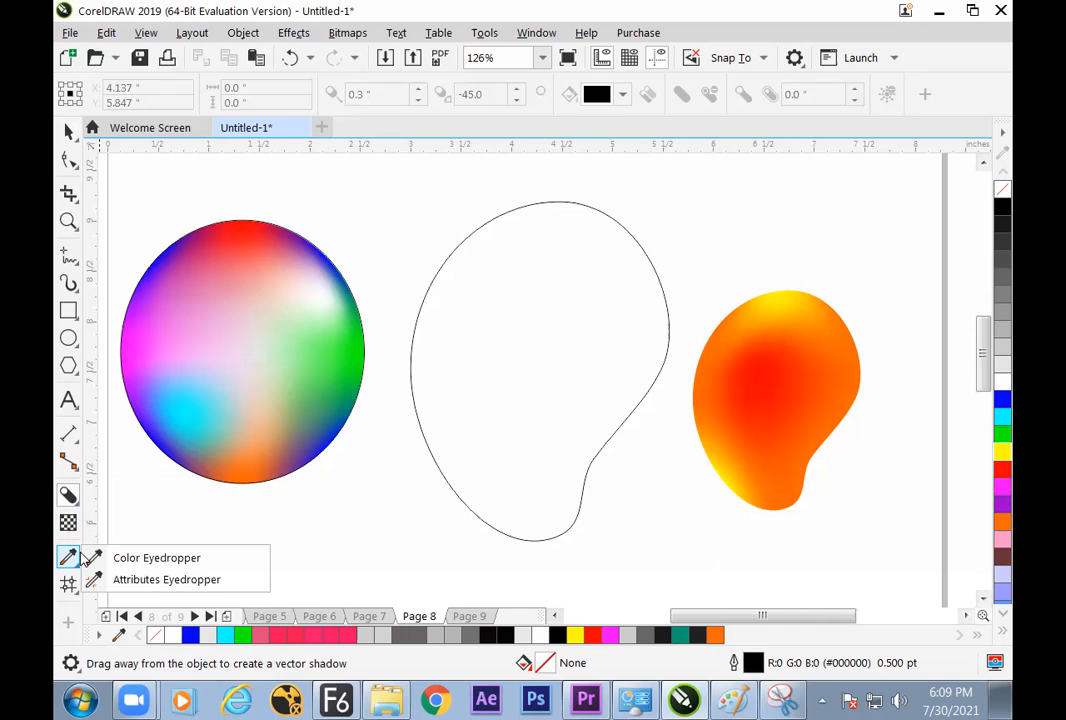
left_click(68, 131)
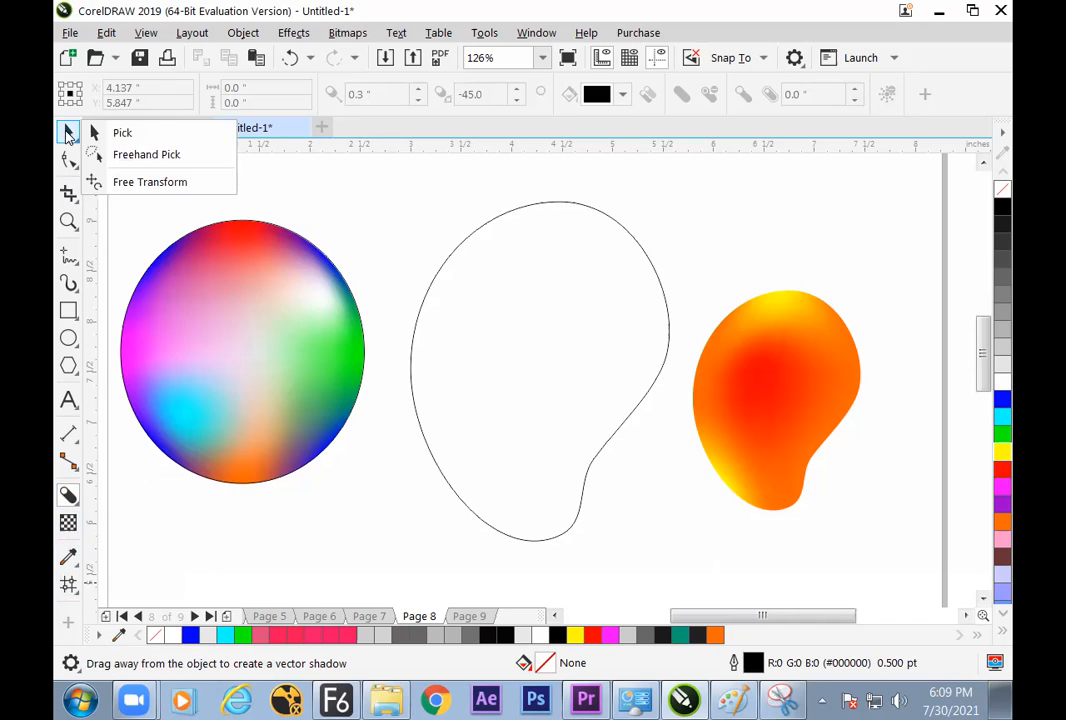
left_click(119, 133)
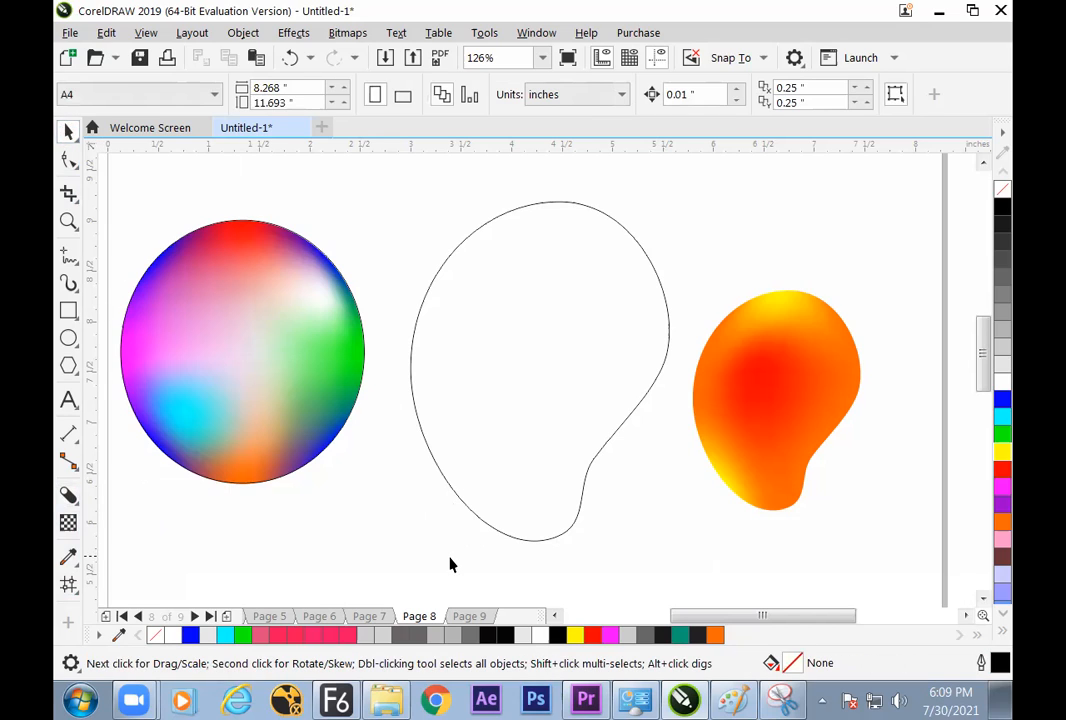